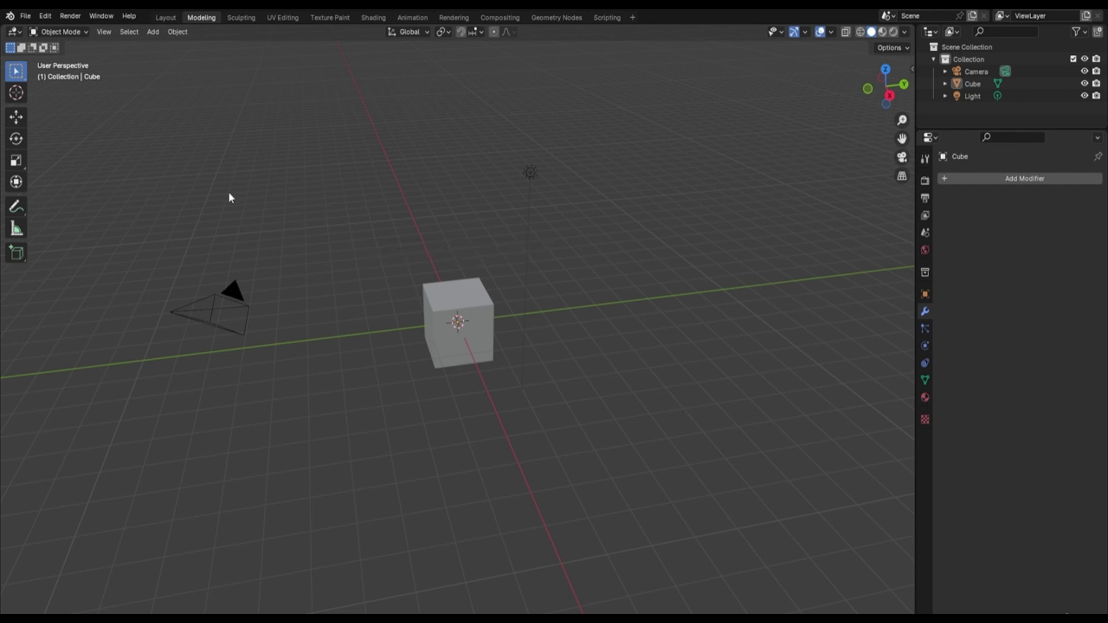
Step: Enable Scene Statistics, System Memory and Video Memory for the status bar in the Interface preferences
{"action": "left_click", "coordinate": [49, 16]}
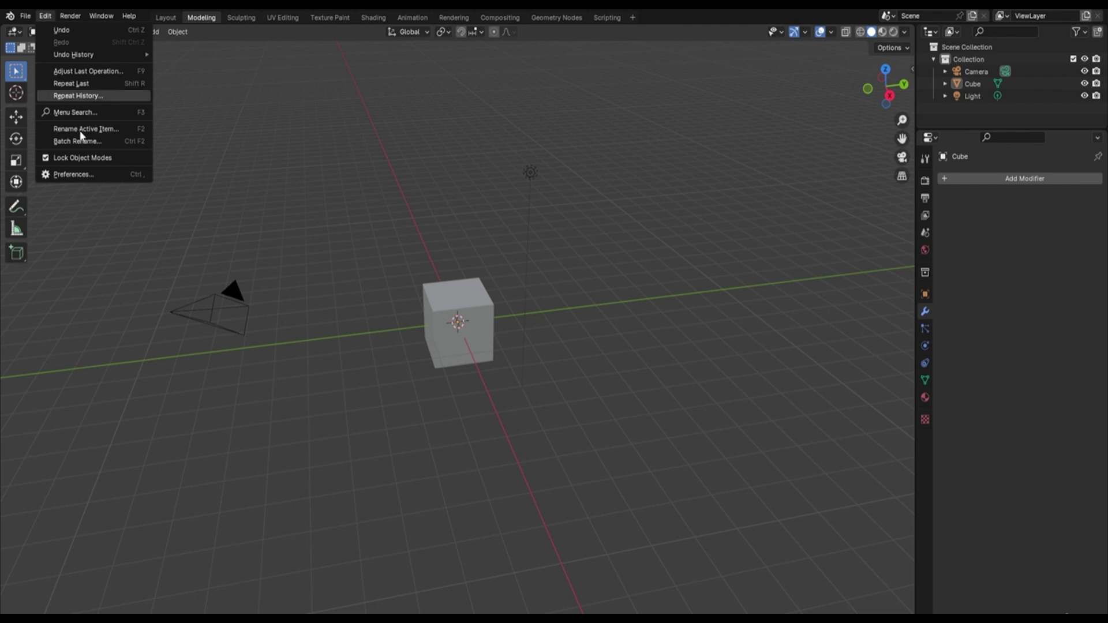
{"action": "left_click", "coordinate": [84, 177]}
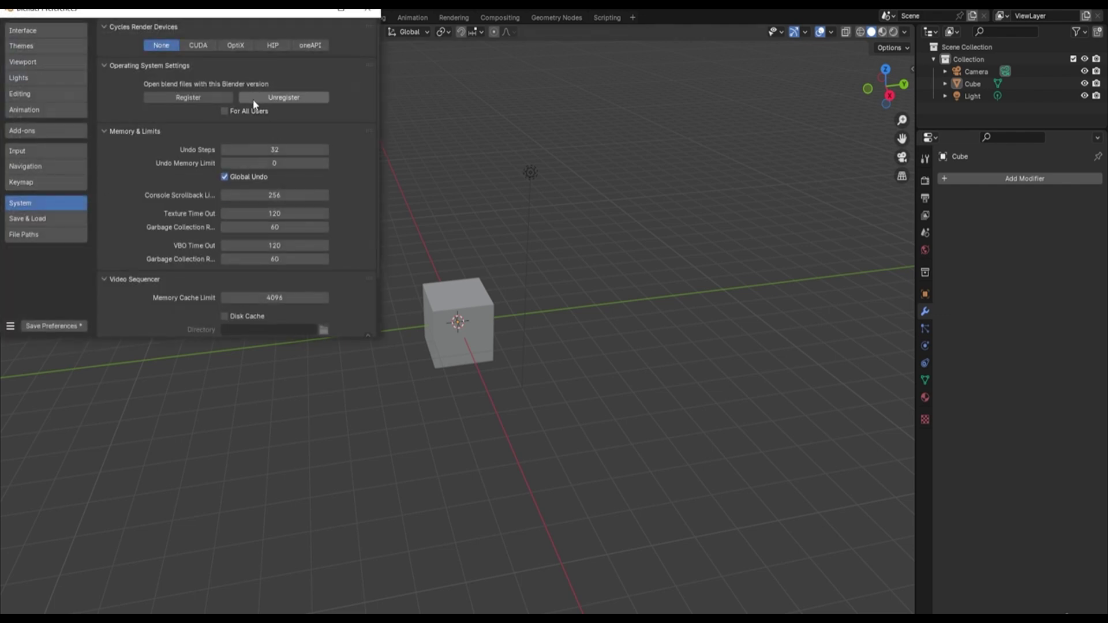
{"action": "left_click", "coordinate": [40, 30]}
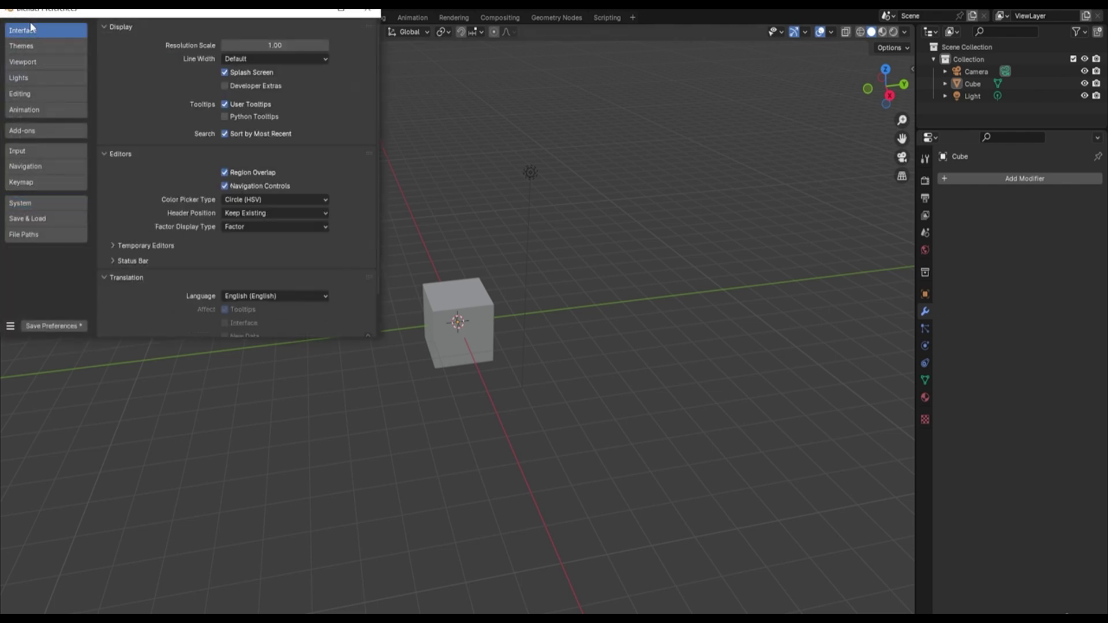
{"action": "left_click", "coordinate": [118, 262]}
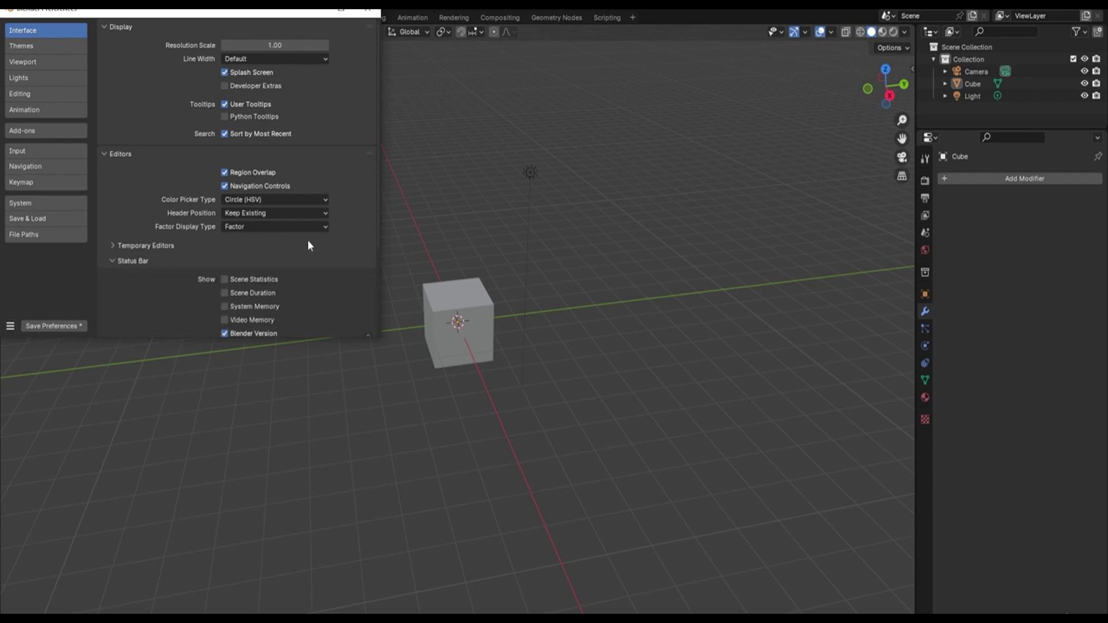
{"action": "scroll", "coordinate": [308, 245], "scroll_direction": "down", "scroll_amount": 2}
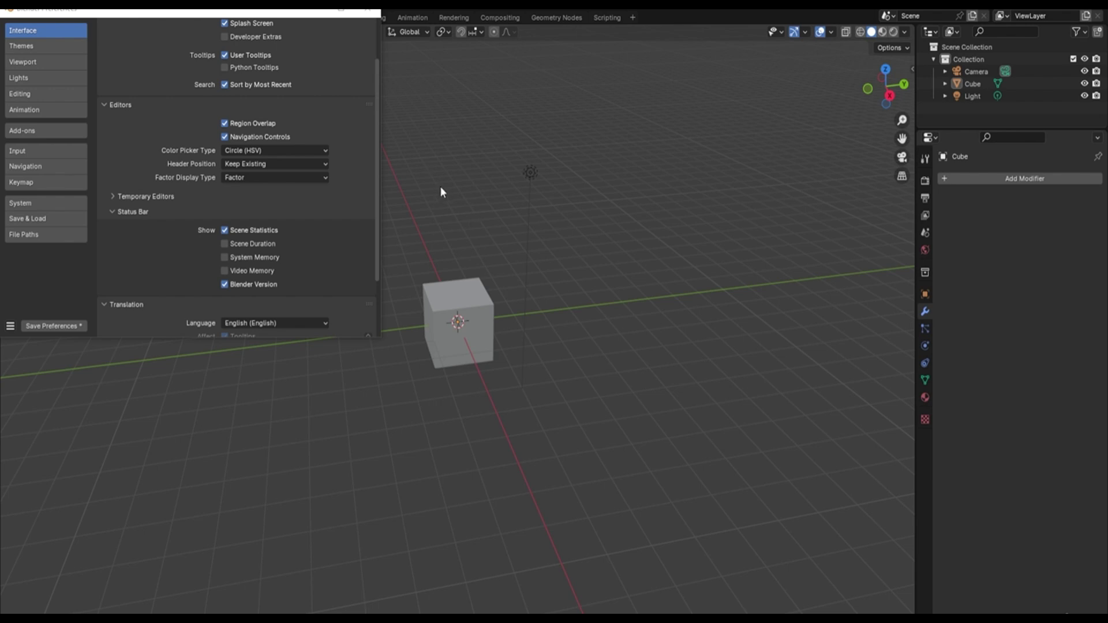
{"action": "left_click", "coordinate": [224, 257]}
{"action": "left_click", "coordinate": [225, 272]}
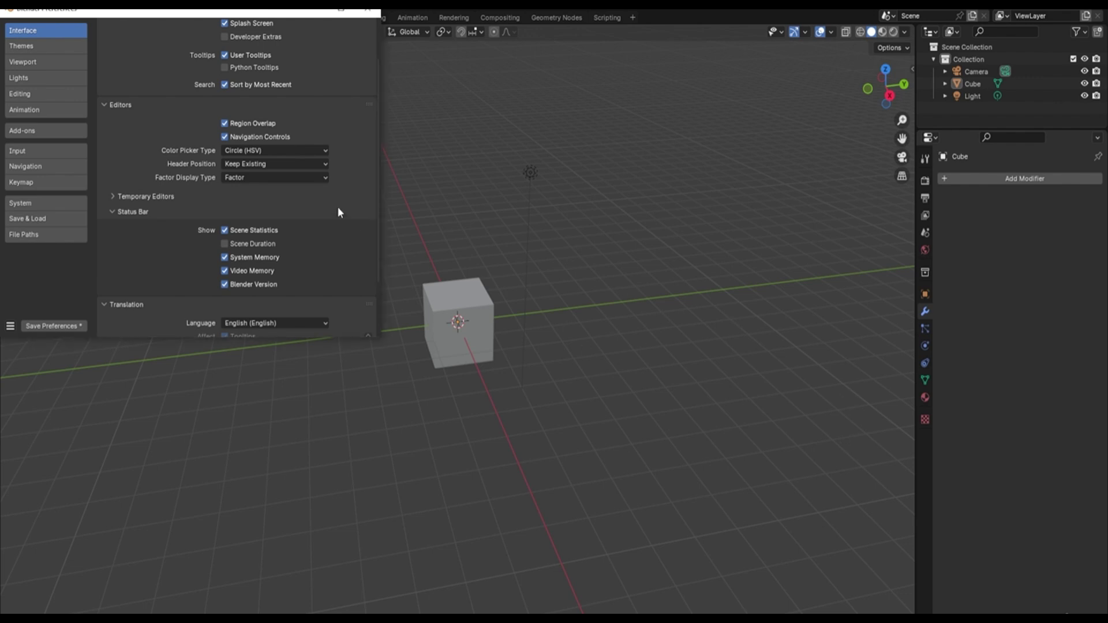
Step: Set the number of undo steps to 100 in the System preferences and close the preferences
{"action": "left_click", "coordinate": [45, 203]}
{"action": "left_click", "coordinate": [285, 101]}
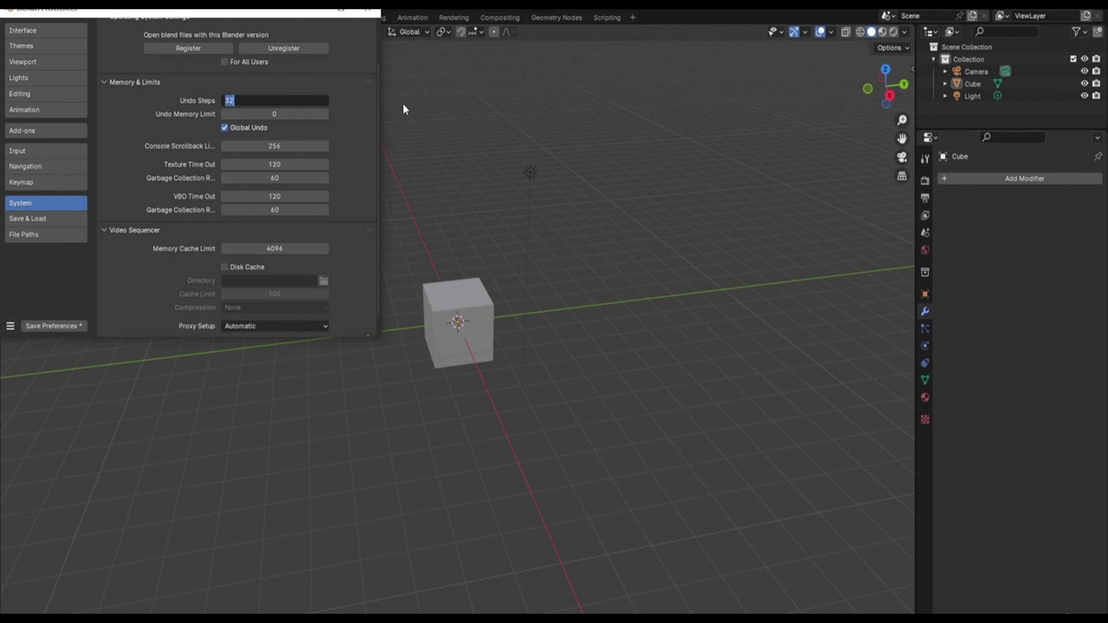
{"action": "type", "text": "100"}
{"action": "key", "text": "Return"}
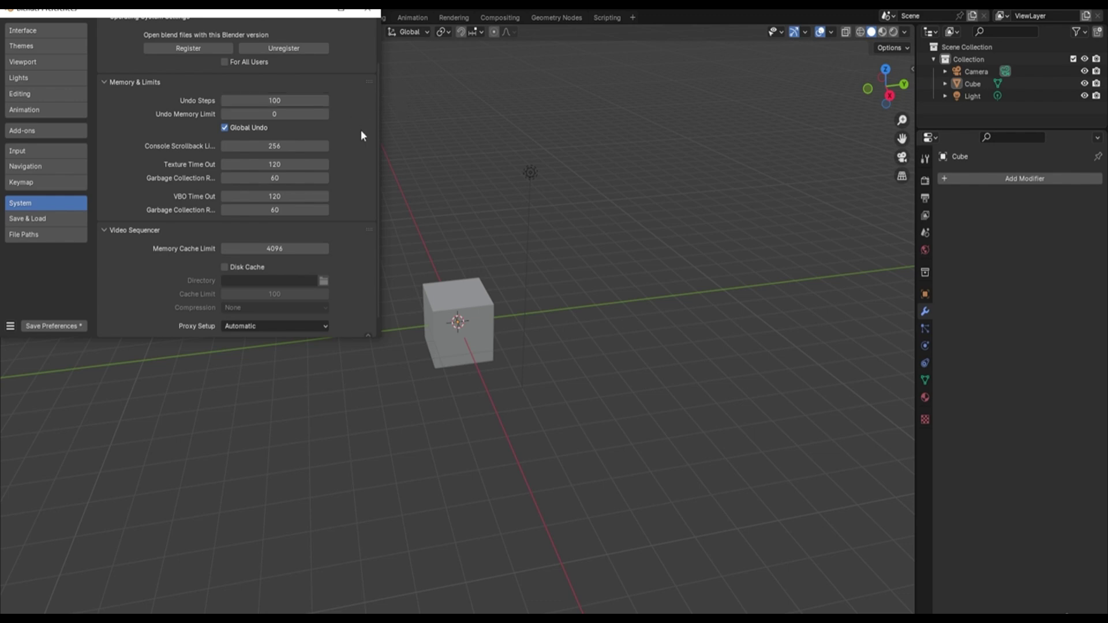
{"action": "left_click", "coordinate": [366, 15]}
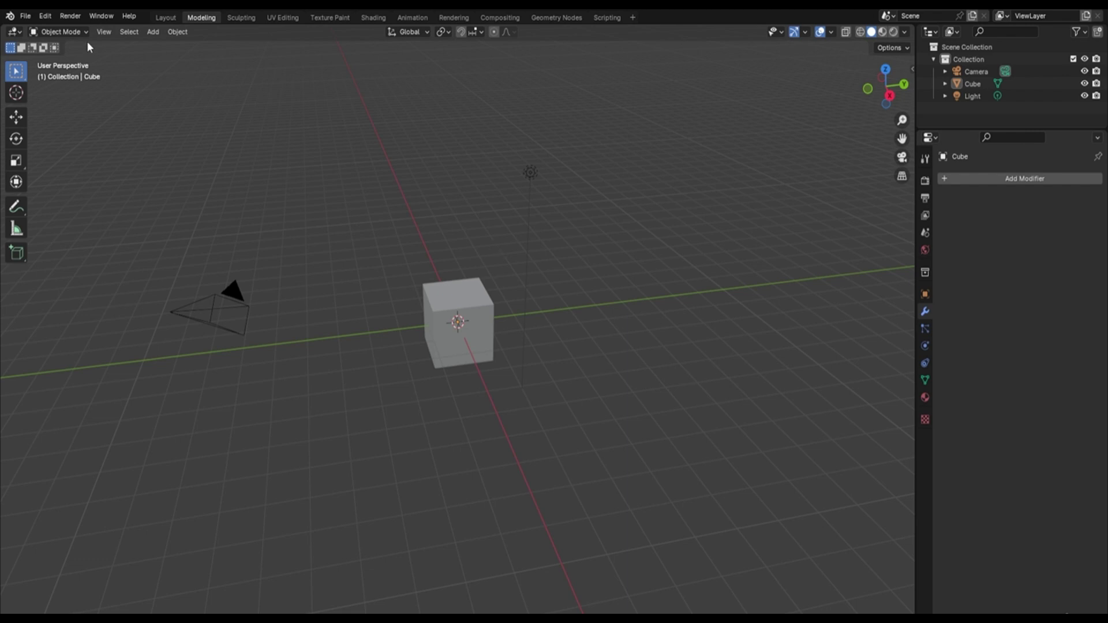
{"action": "left_click", "coordinate": [24, 16]}
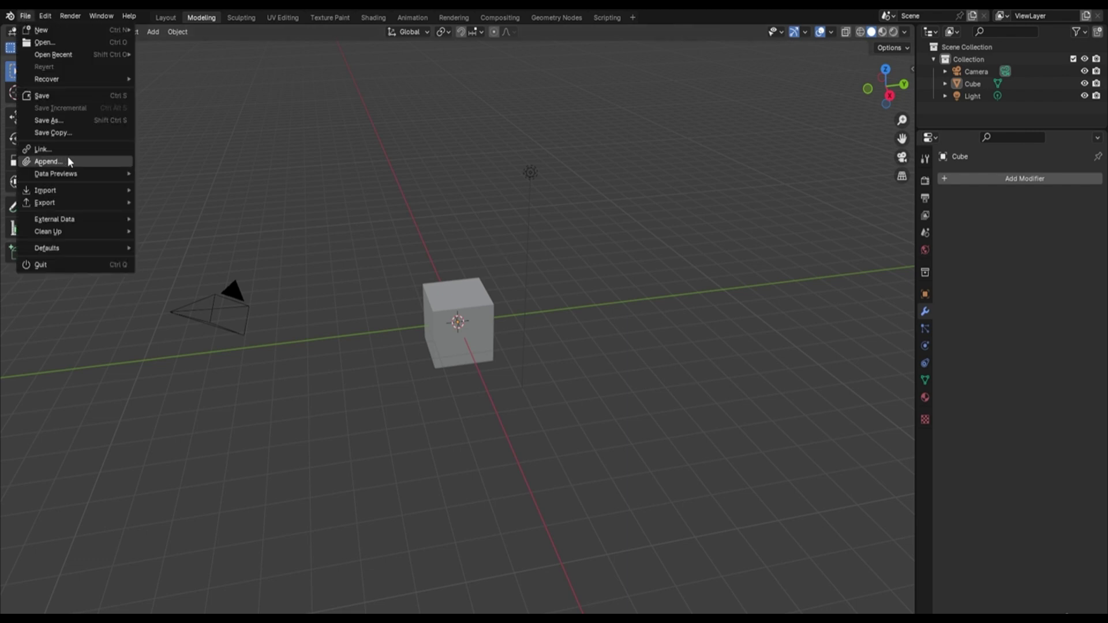
{"action": "mouse_move", "coordinate": [78, 247]}
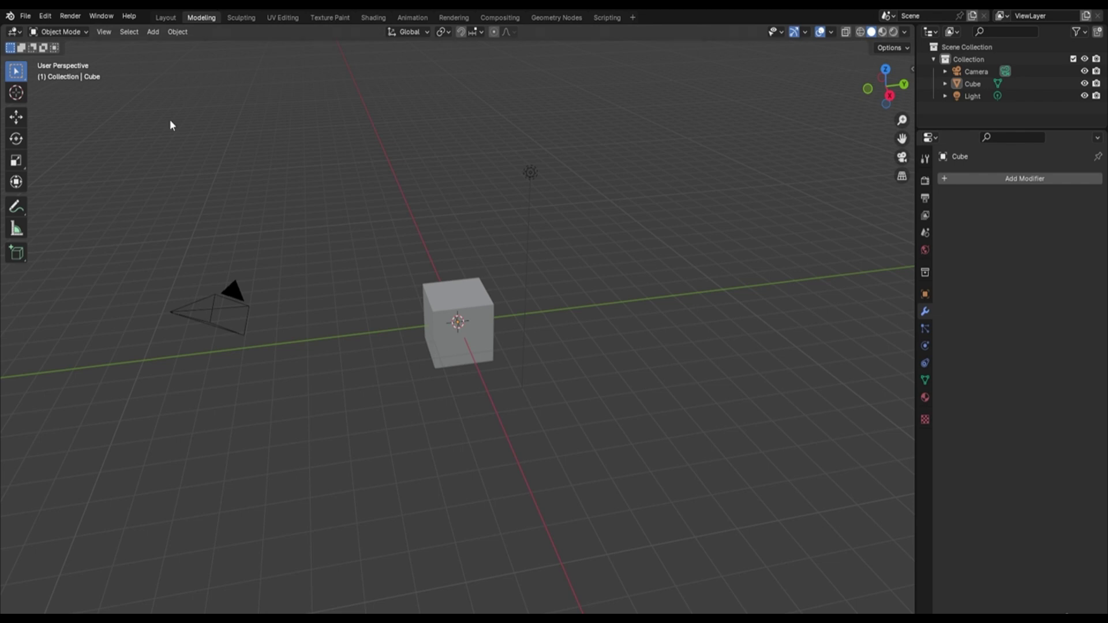
Step: Save the scene as a new file named Stylized 3D Model Course in the Download Pack folder
{"action": "left_click", "coordinate": [25, 16]}
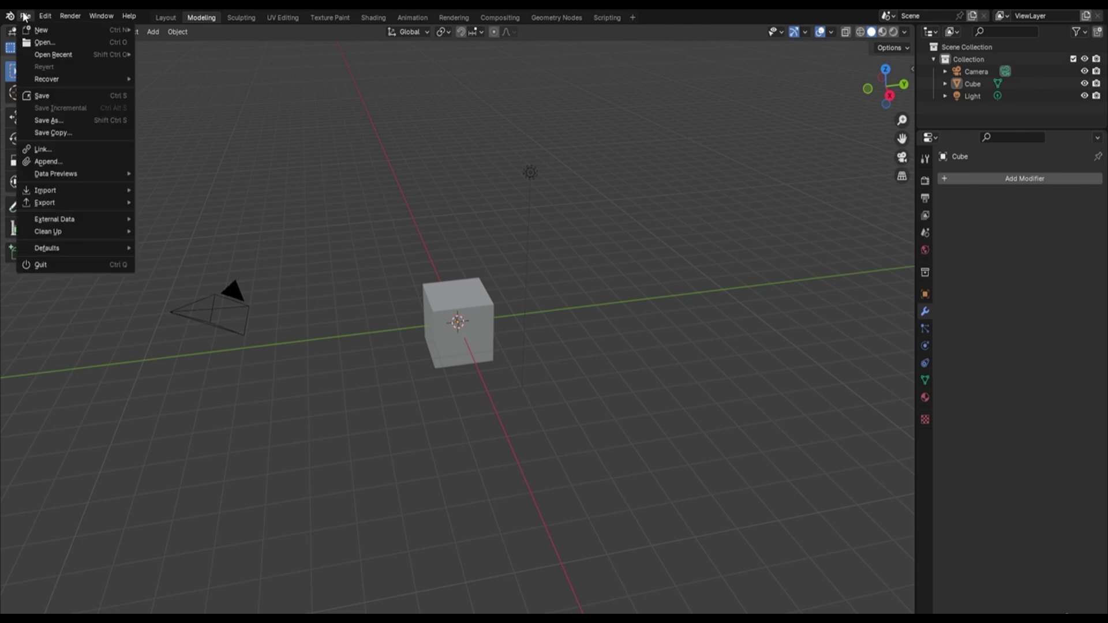
{"action": "left_click", "coordinate": [57, 120]}
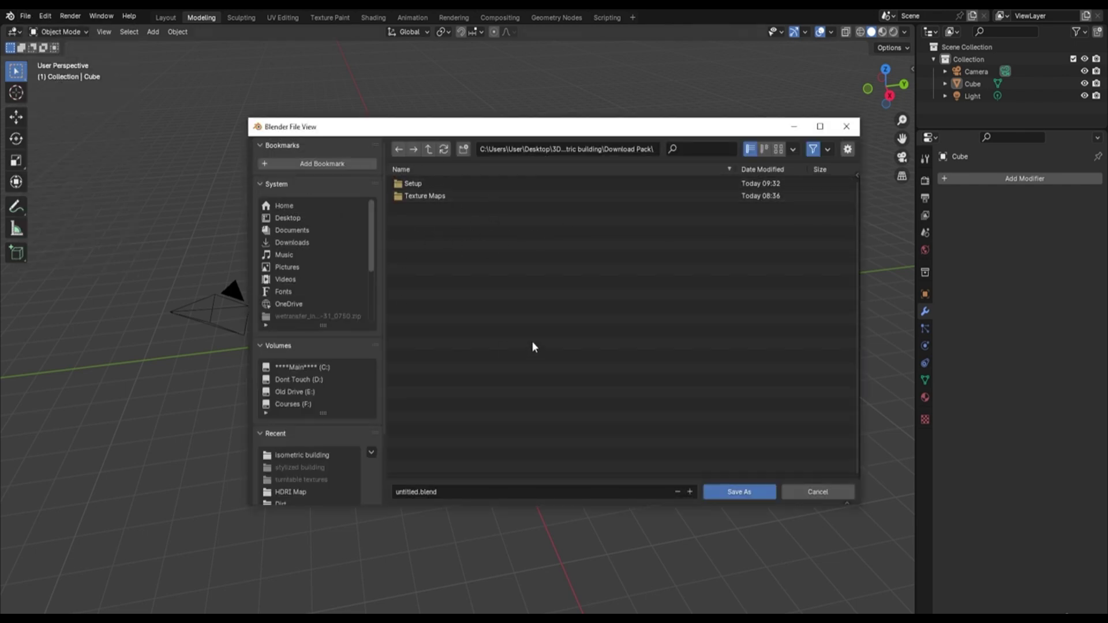
{"action": "left_click", "coordinate": [477, 491]}
{"action": "type", "text": "Stylized 3D Model Course"}
{"action": "key", "text": "Return"}
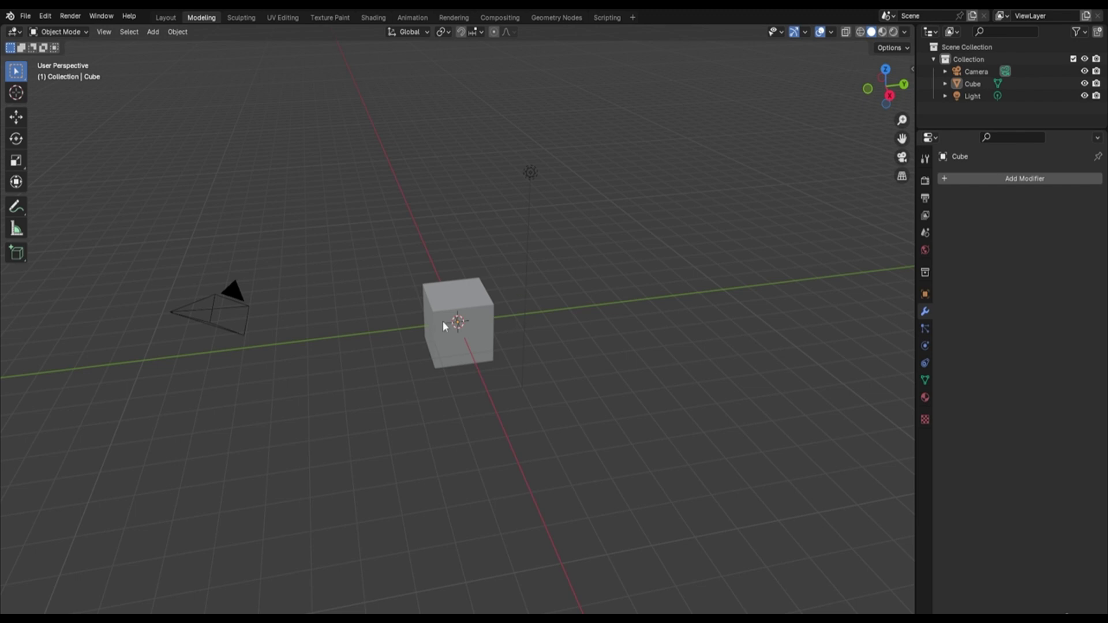
{"action": "middle_click_drag", "start_coordinate": [529, 287], "coordinate": [527, 279]}
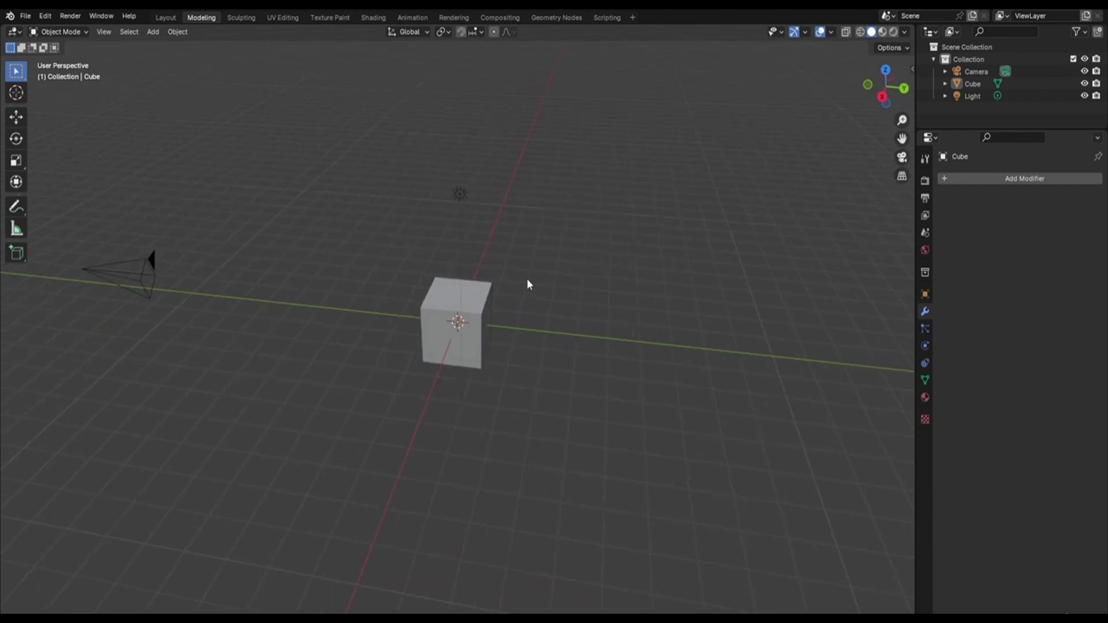
{"action": "left_click", "coordinate": [452, 298]}
{"action": "key", "text": "g"}
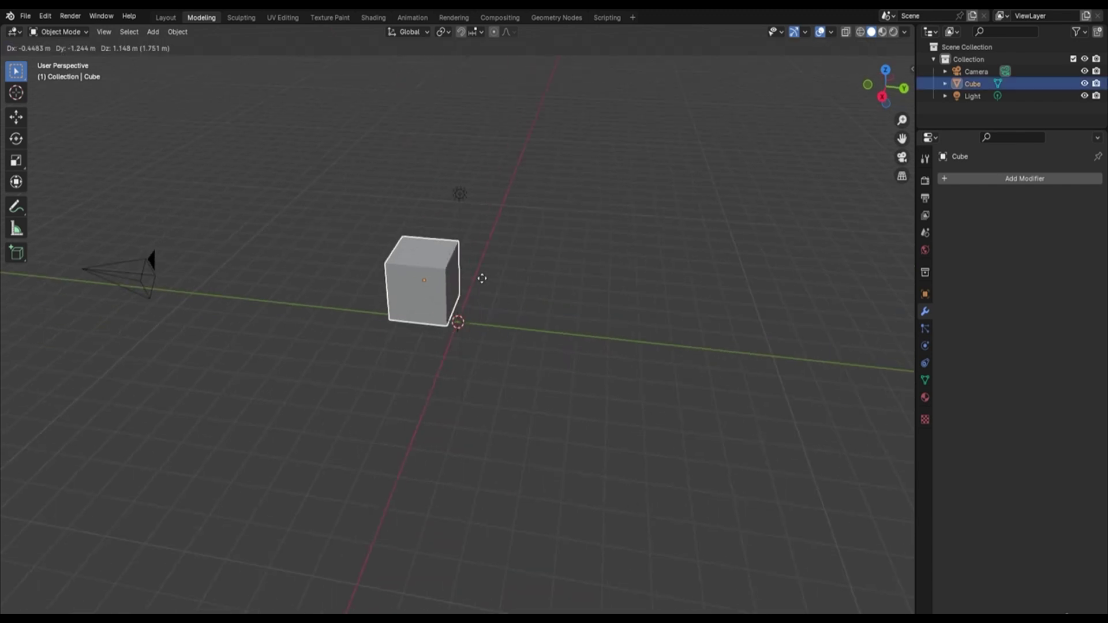
{"action": "key", "text": "Escape"}
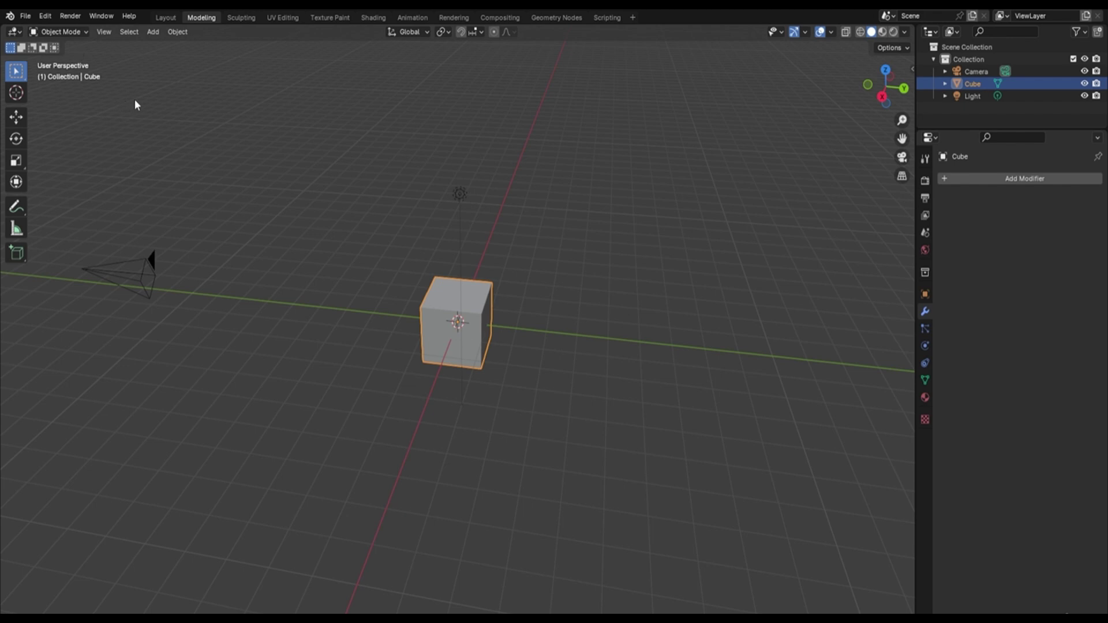
{"action": "left_click", "coordinate": [180, 116]}
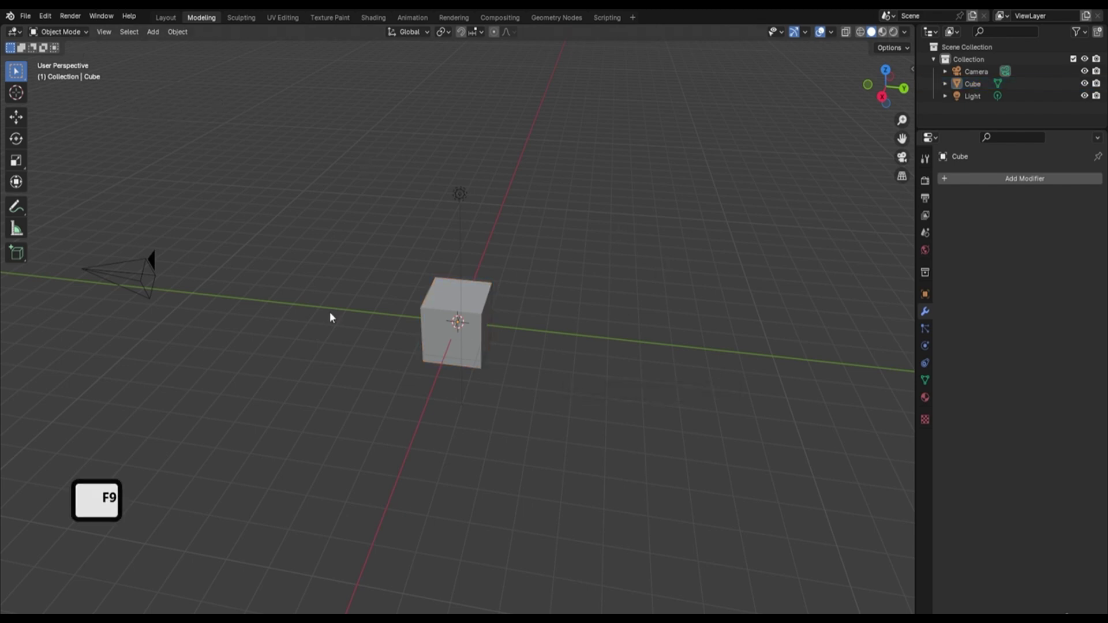
{"action": "middle_click_drag", "start_coordinate": [437, 379], "coordinate": [166, 447]}
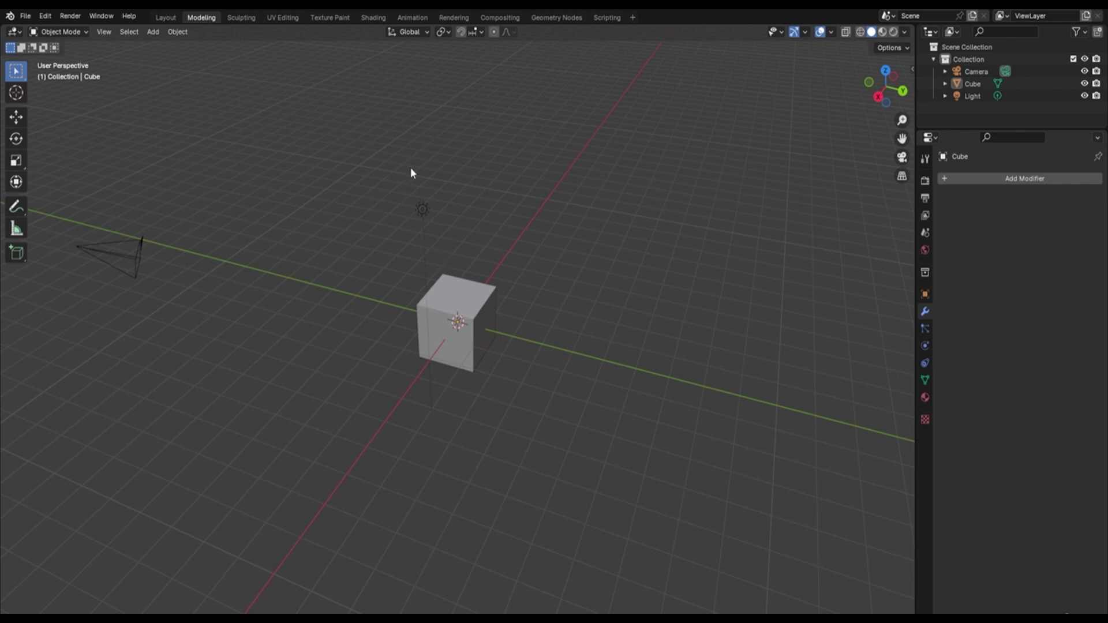
Step: Save the current project file again under its existing name
{"action": "left_click", "coordinate": [31, 17]}
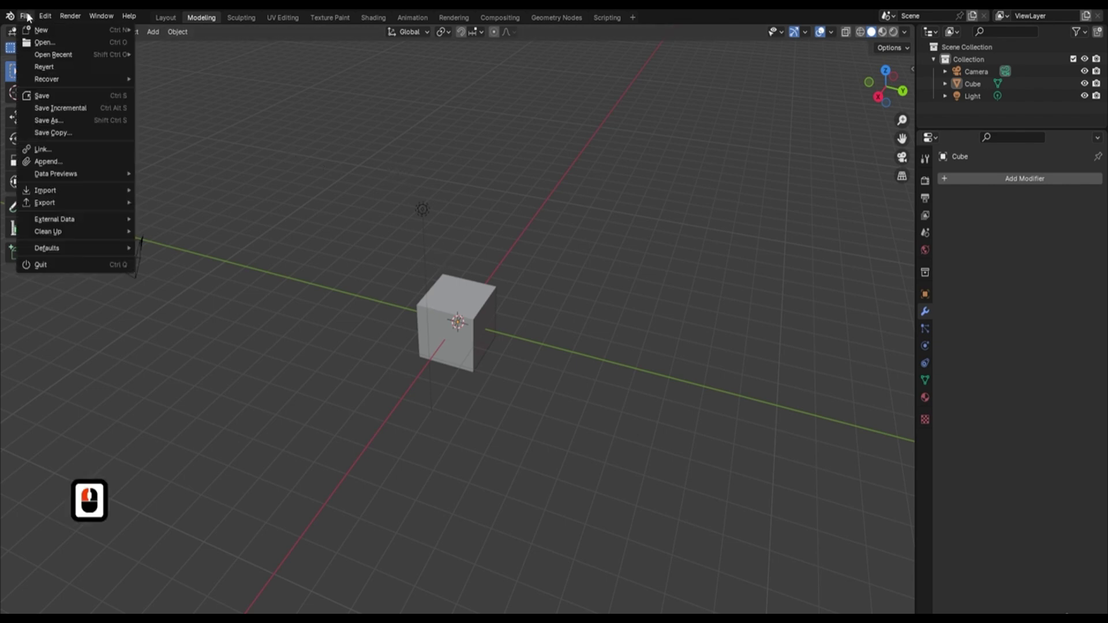
{"action": "left_click", "coordinate": [54, 96]}
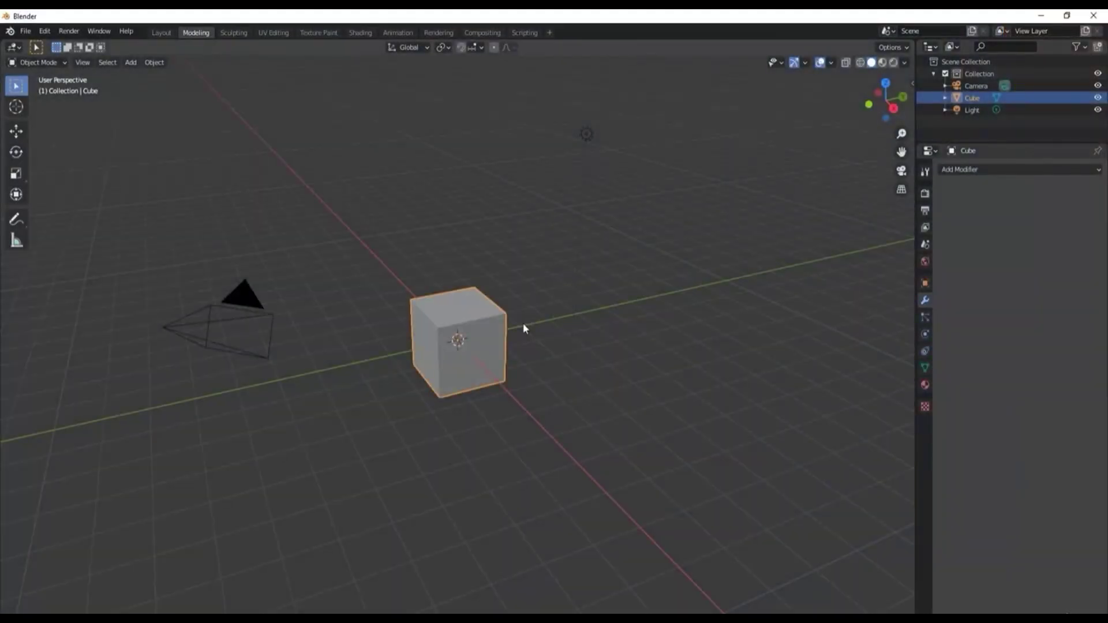
Step: View the default scene from several angles, look at the UV Editing workspace and return to the Modeling workspace
{"action": "scroll", "coordinate": [513, 329], "scroll_direction": "down", "scroll_amount": 12}
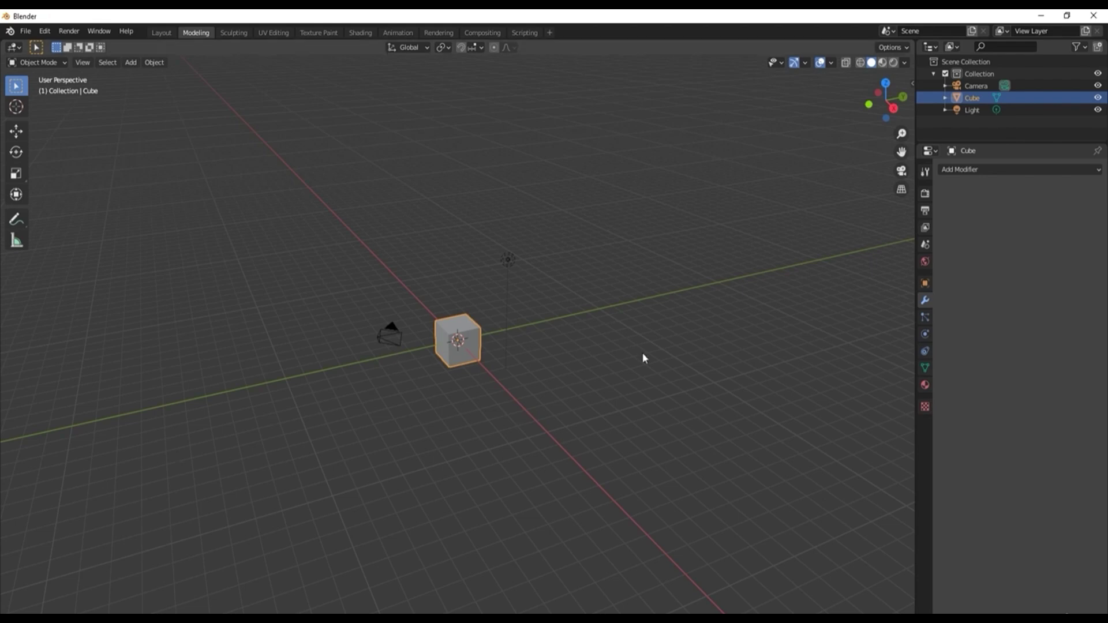
{"action": "middle_click_drag", "start_coordinate": [591, 171], "coordinate": [614, 265]}
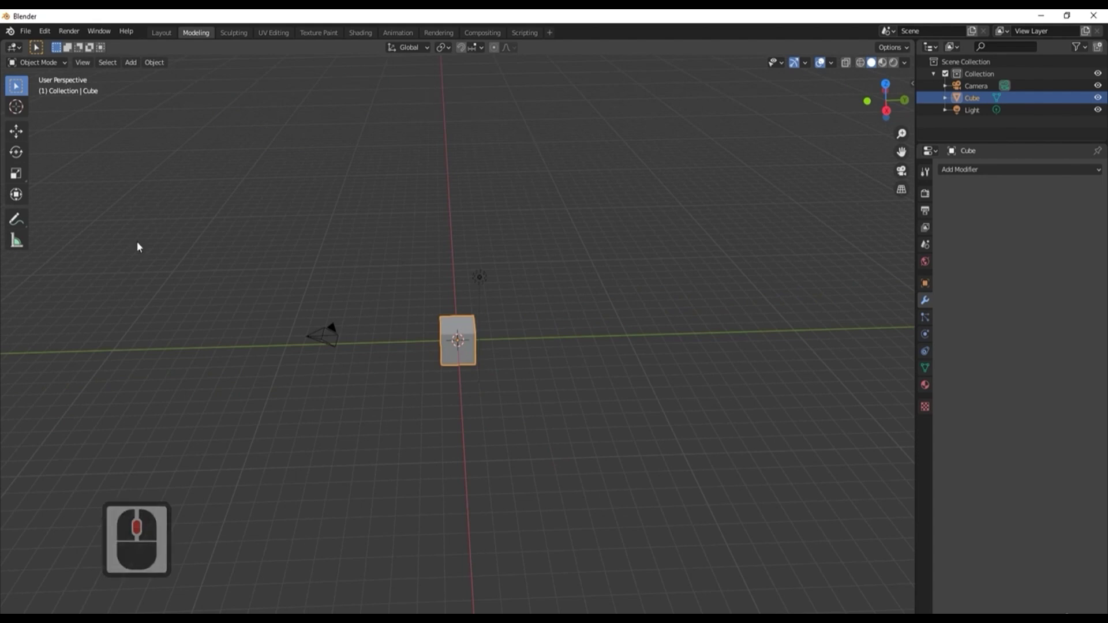
{"action": "middle_click_drag", "start_coordinate": [452, 204], "coordinate": [544, 264]}
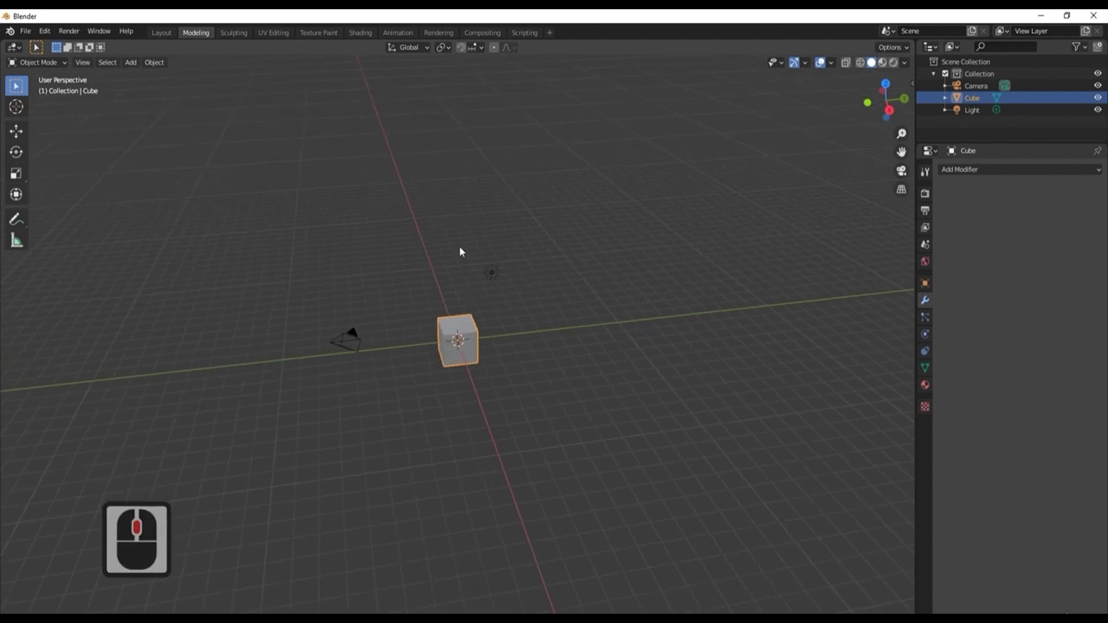
{"action": "left_click", "coordinate": [273, 32]}
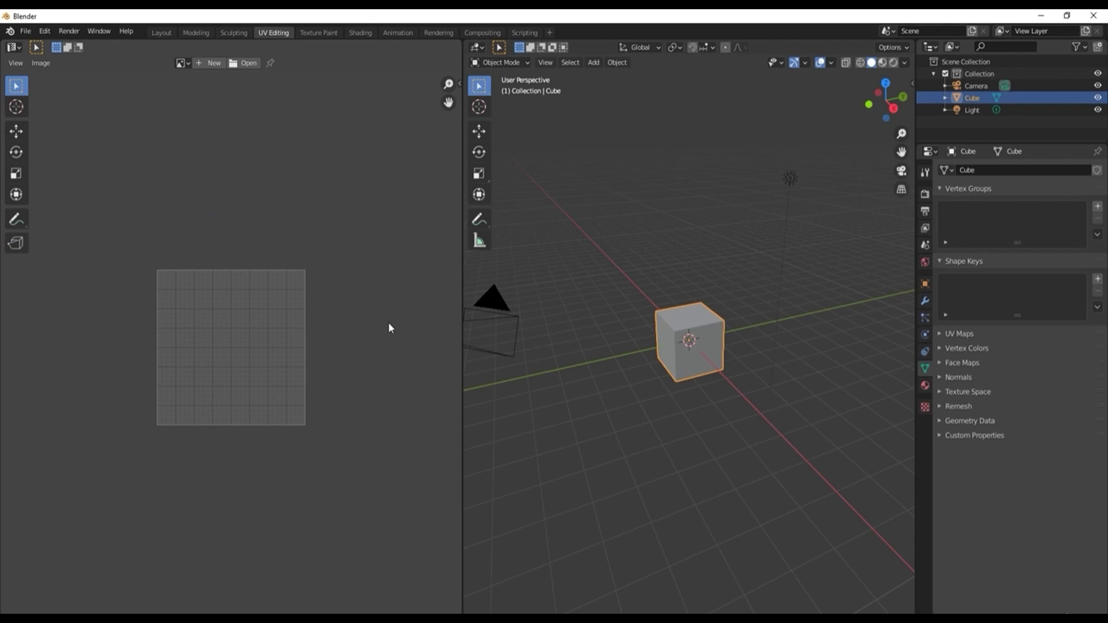
{"action": "left_click", "coordinate": [199, 31]}
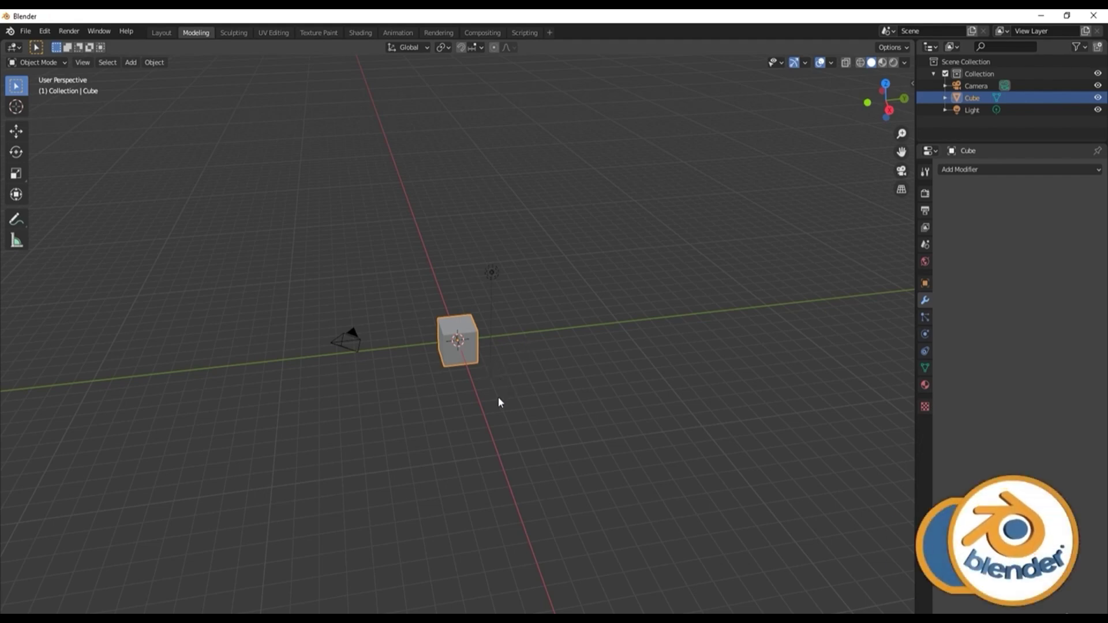
Step: Examine the cube by orbiting around it, zooming in and out, and panning the view sideways
{"action": "mouse_move", "coordinate": [549, 401]}
{"action": "middle_mouse_down"}
{"action": "mouse_move", "coordinate": [458, 408]}
{"action": "mouse_move", "coordinate": [517, 413]}
{"action": "mouse_move", "coordinate": [698, 391]}
{"action": "mouse_move", "coordinate": [682, 370]}
{"action": "mouse_move", "coordinate": [549, 359]}
{"action": "mouse_move", "coordinate": [487, 406]}
{"action": "mouse_move", "coordinate": [557, 418]}
{"action": "middle_mouse_up"}
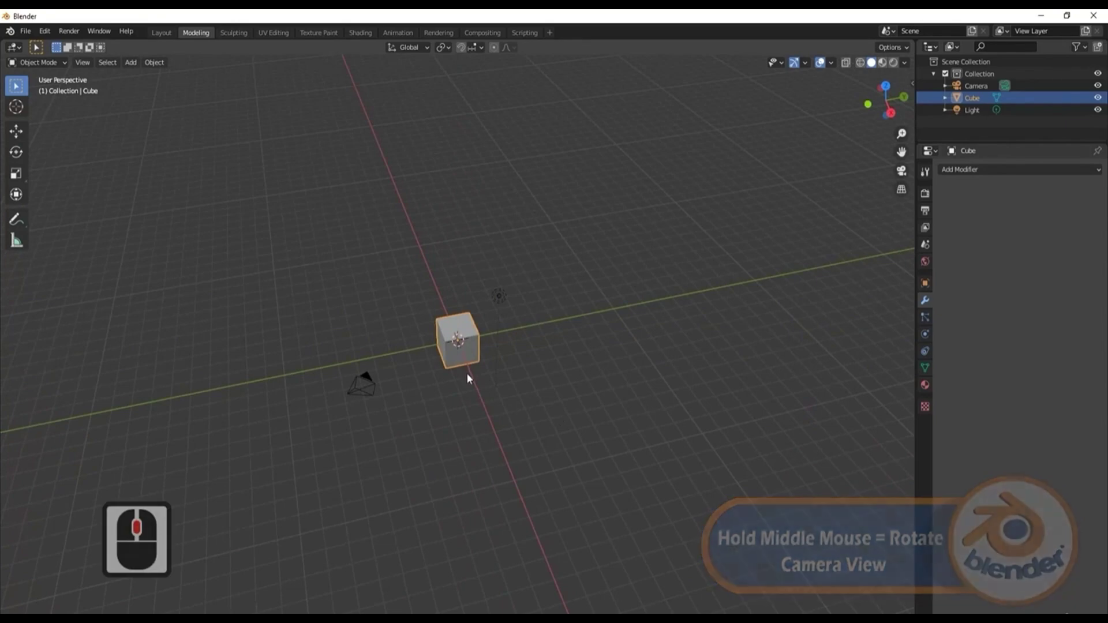
{"action": "scroll", "coordinate": [464, 368], "scroll_direction": "up", "scroll_amount": 6}
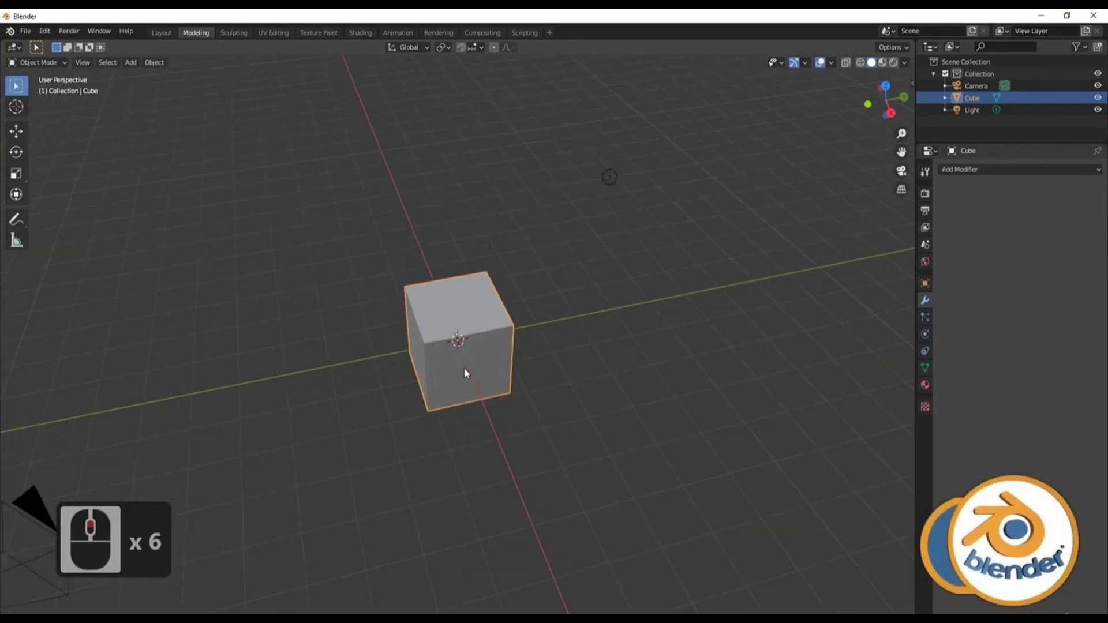
{"action": "scroll", "coordinate": [464, 367], "scroll_direction": "down", "scroll_amount": 7}
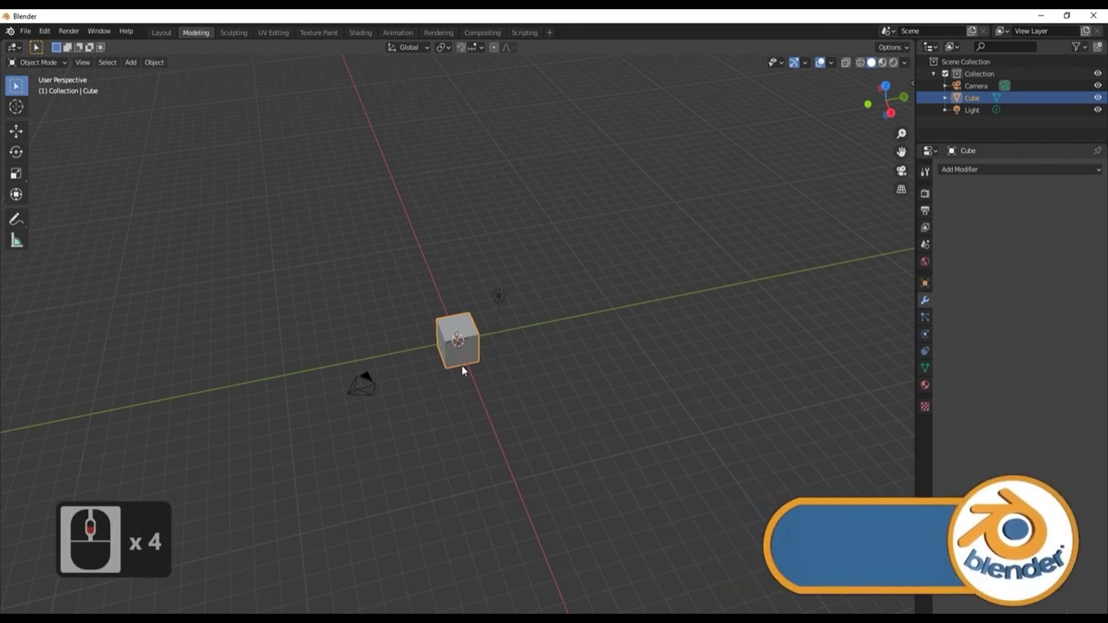
{"action": "middle_click_drag", "start_coordinate": [466, 366], "coordinate": [492, 350], "text": "ctrl+shift"}
{"action": "middle_click_drag", "start_coordinate": [509, 329], "coordinate": [457, 372], "text": "ctrl+shift"}
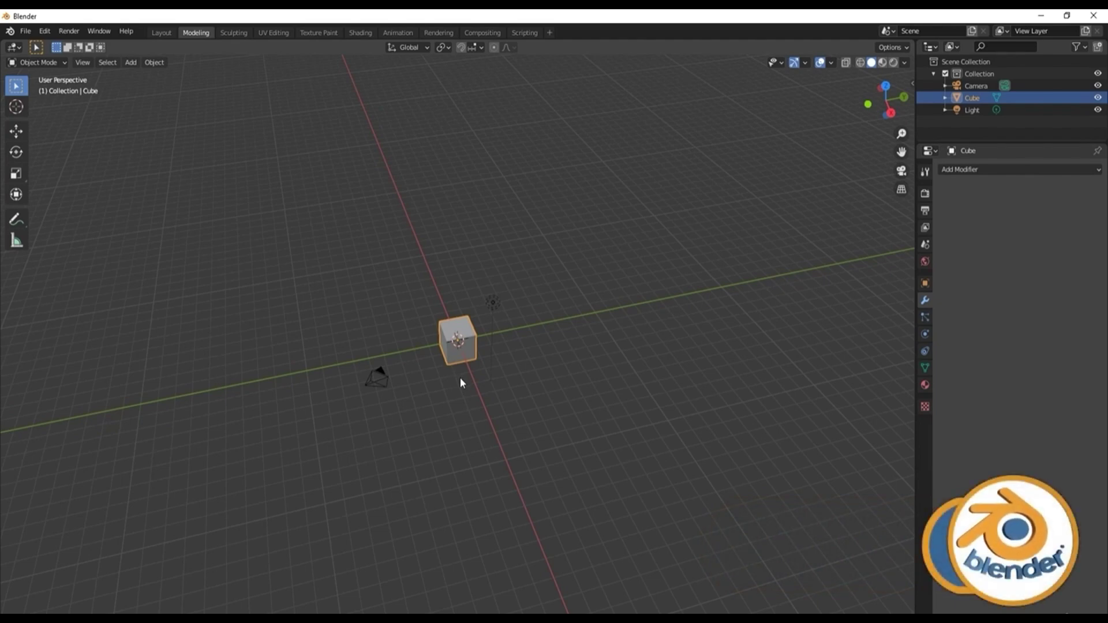
{"action": "middle_click_drag", "start_coordinate": [533, 376], "coordinate": [619, 384], "text": "shift"}
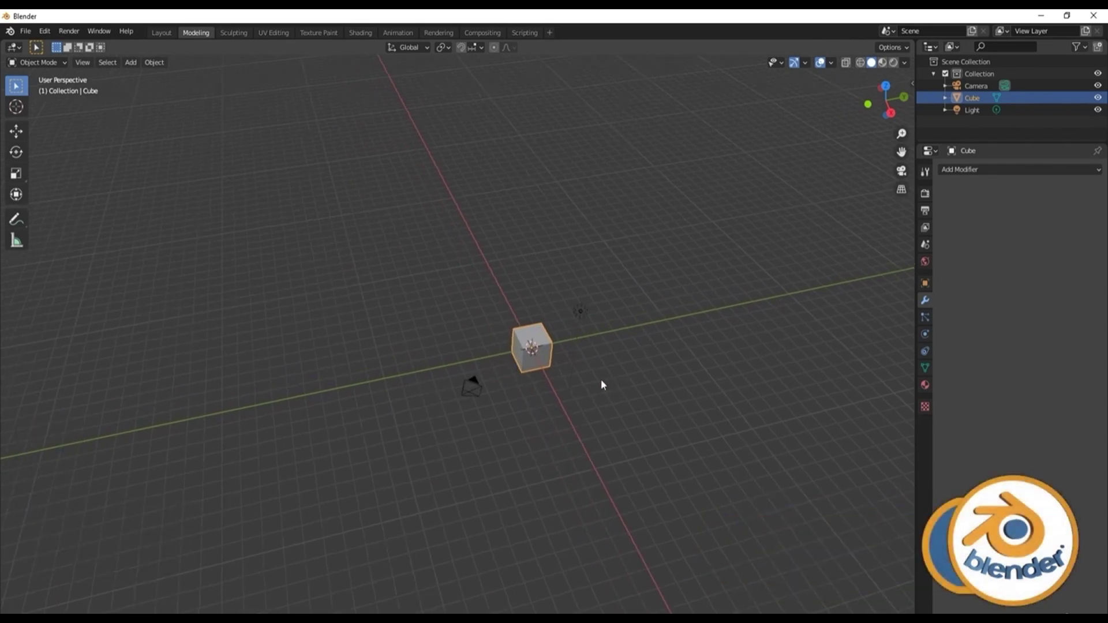
Step: Vary the zoom distance to the selected cube and frame it closely in the viewport
{"action": "key", "text": "KP_Decimal"}
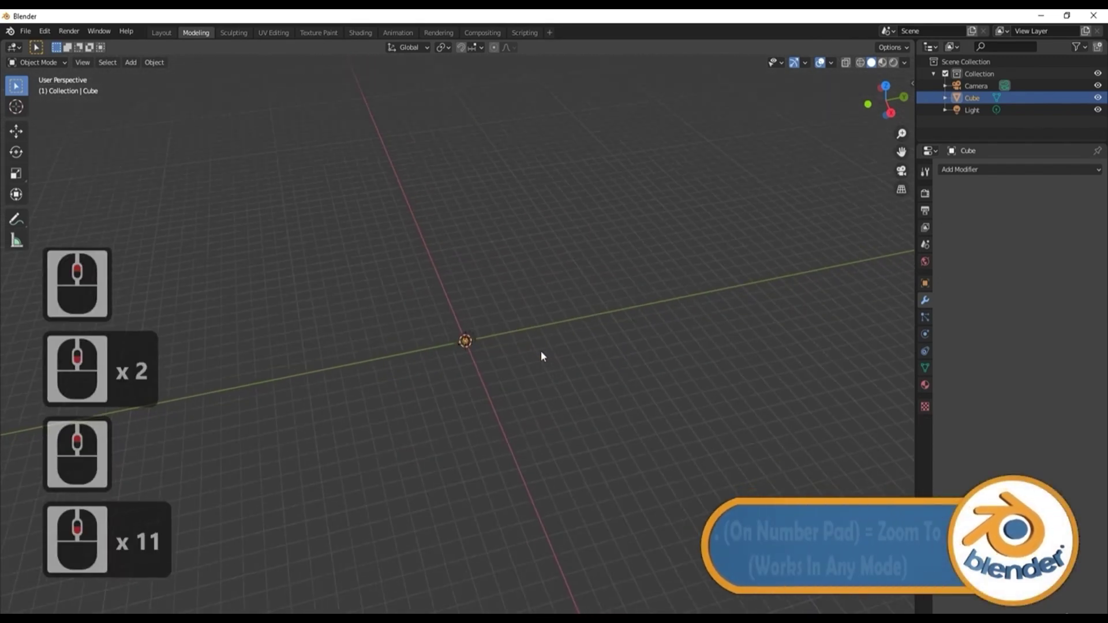
{"action": "scroll", "coordinate": [540, 351], "scroll_direction": "up", "scroll_amount": 10}
{"action": "scroll", "coordinate": [531, 357], "scroll_direction": "down", "scroll_amount": 6}
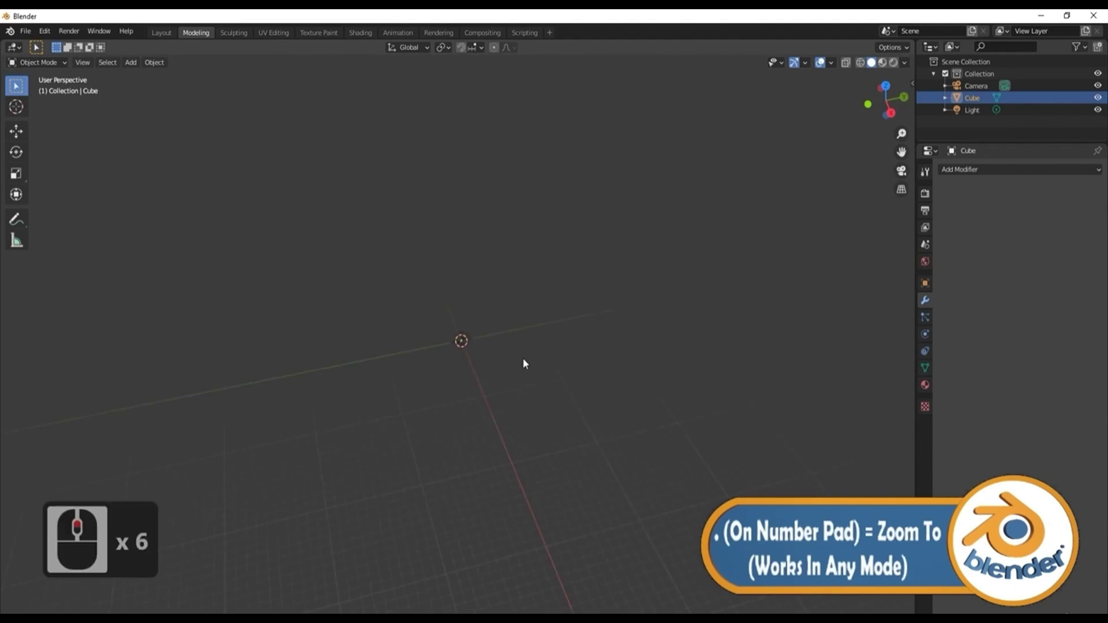
{"action": "scroll", "coordinate": [524, 362], "scroll_direction": "up", "scroll_amount": 4}
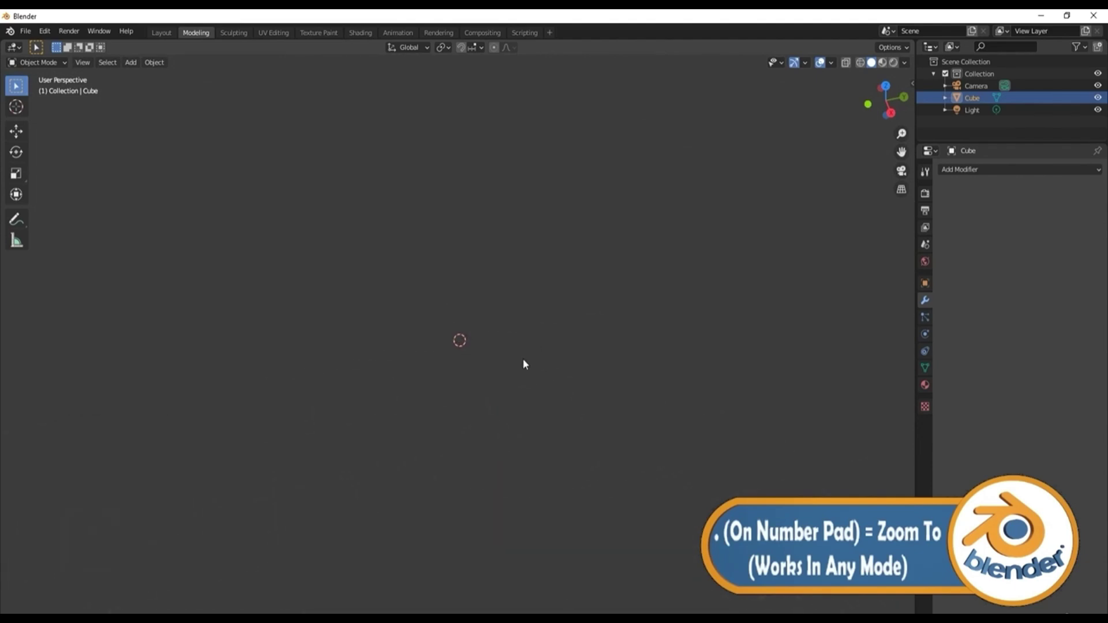
{"action": "scroll", "coordinate": [524, 359], "scroll_direction": "down", "scroll_amount": 3}
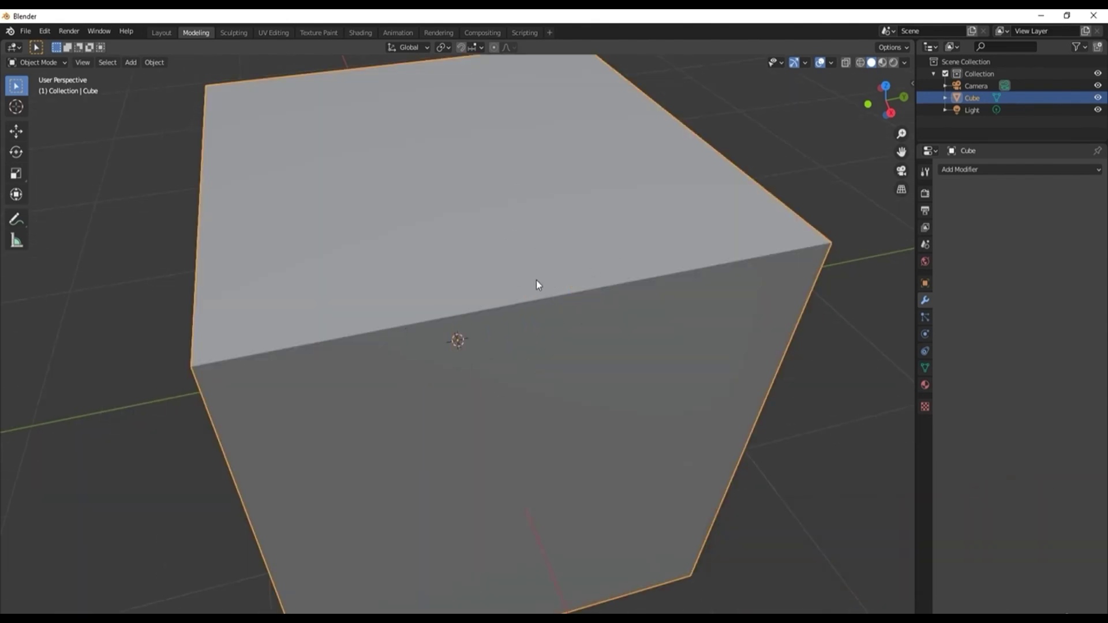
Step: Select the light in the scene hierarchy, frame it in the viewport and view the surrounding scene from further away
{"action": "scroll", "coordinate": [535, 279], "scroll_direction": "down", "scroll_amount": 20}
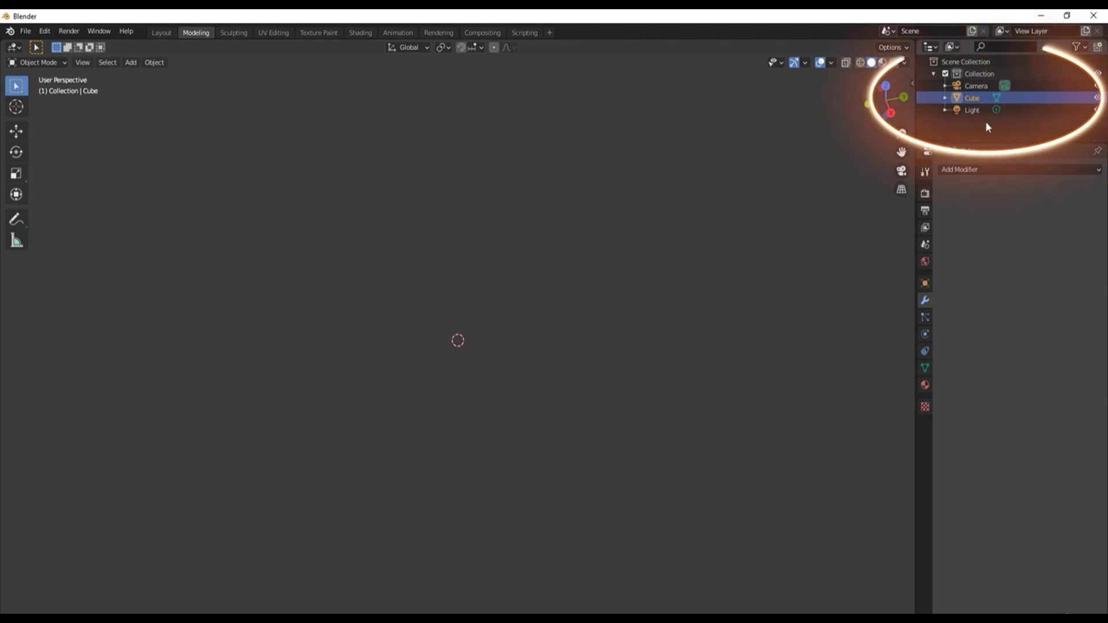
{"action": "left_click", "coordinate": [972, 109]}
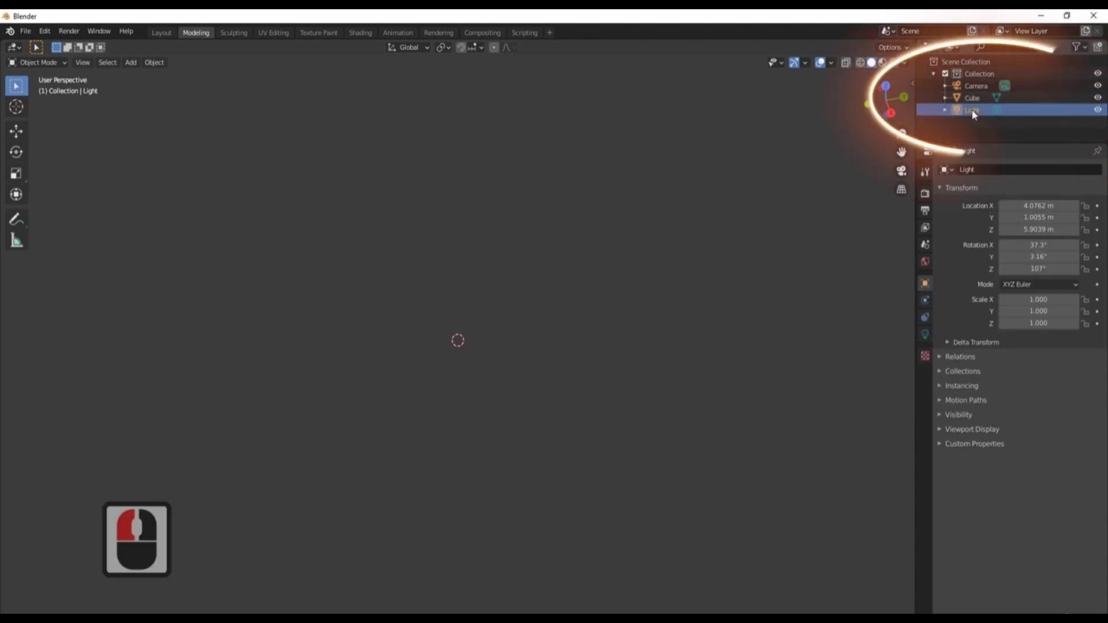
{"action": "scroll", "coordinate": [508, 302], "scroll_direction": "up", "scroll_amount": 10}
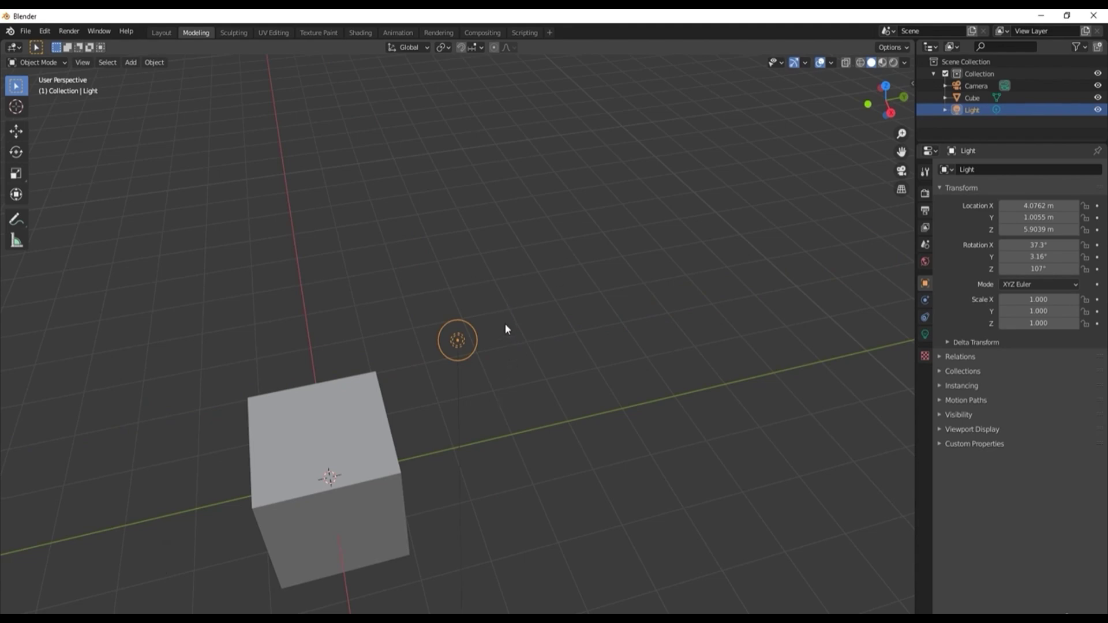
{"action": "scroll", "coordinate": [497, 400], "scroll_direction": "down", "scroll_amount": 4}
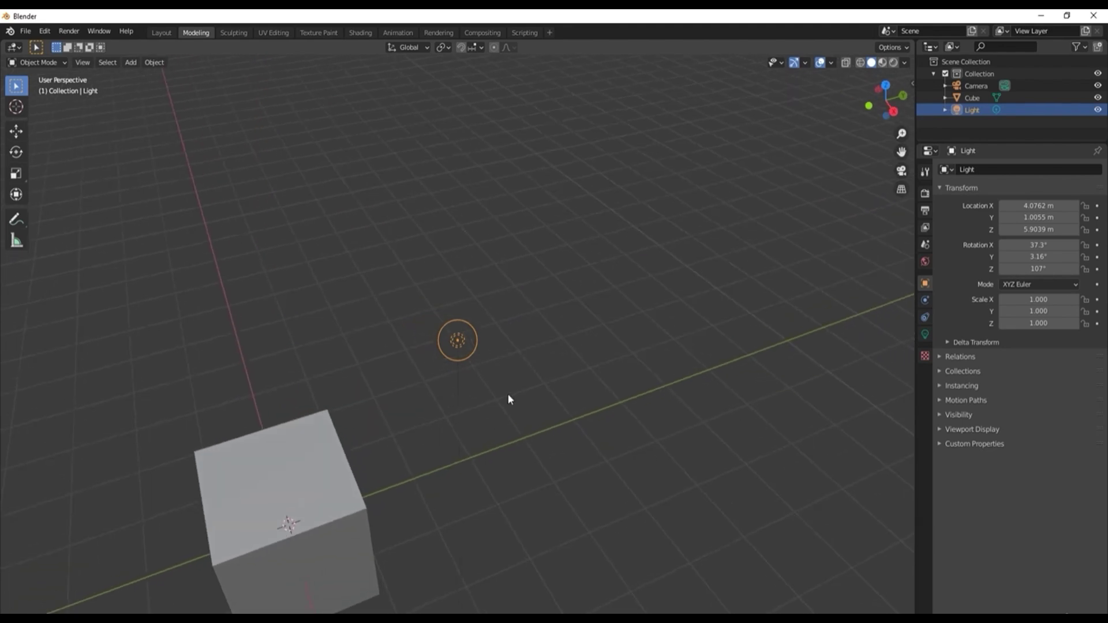
{"action": "middle_click_drag", "start_coordinate": [507, 399], "coordinate": [568, 411]}
{"action": "scroll", "coordinate": [492, 404], "scroll_direction": "down", "scroll_amount": 5}
Step: Delete the light and the camera from the scene, keeping only the cube
{"action": "left_click", "coordinate": [483, 417]}
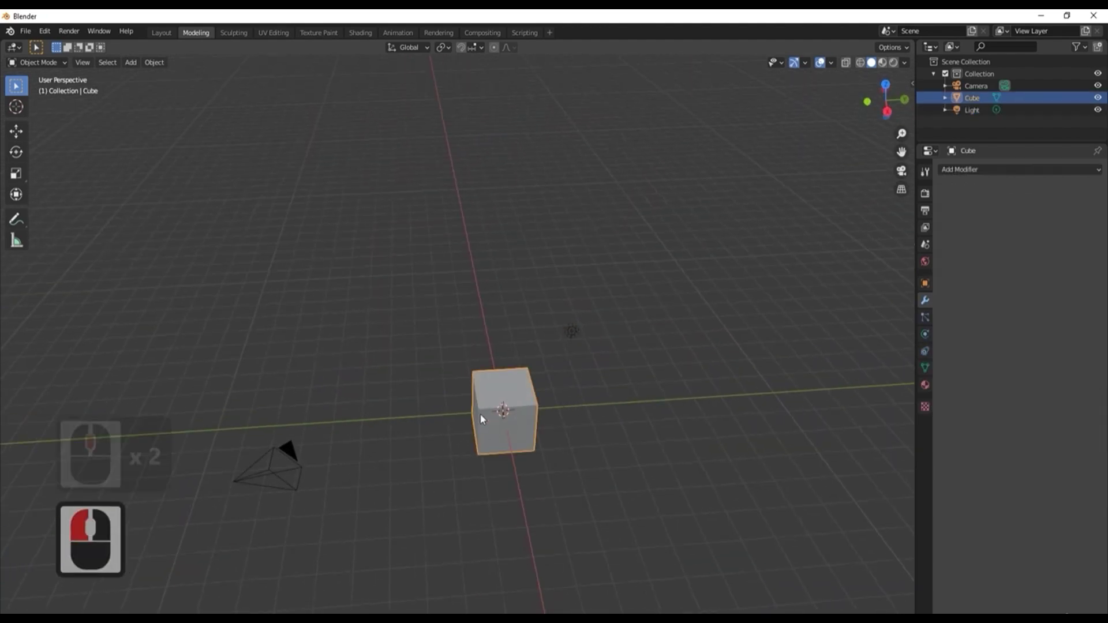
{"action": "left_click", "coordinate": [289, 460]}
{"action": "left_click", "coordinate": [577, 355]}
{"action": "left_click", "coordinate": [572, 331]}
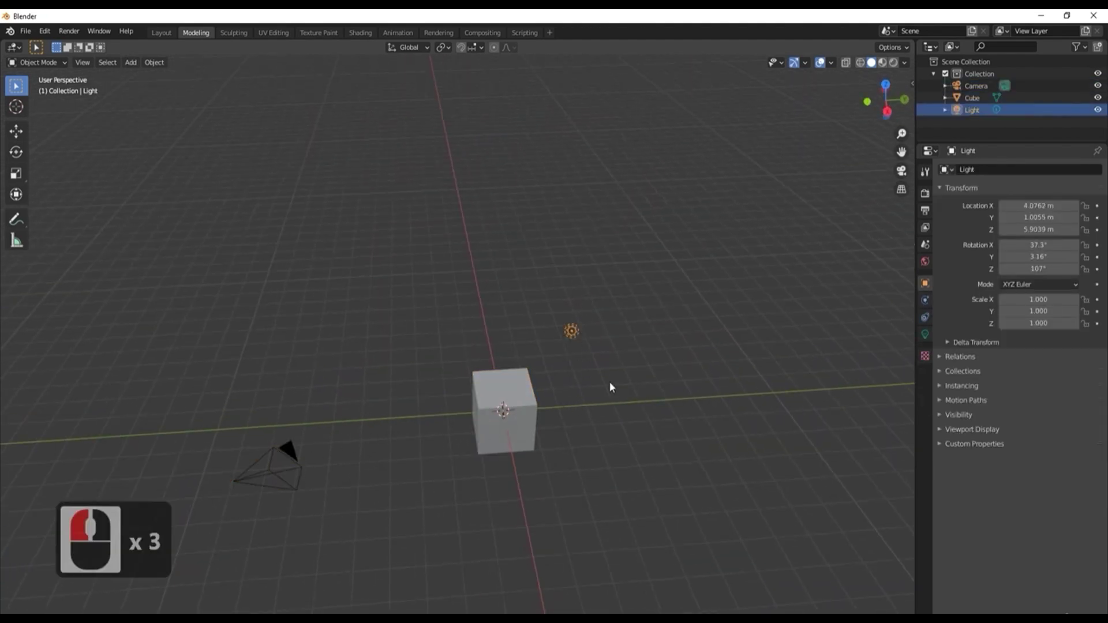
{"action": "key", "text": "Delete"}
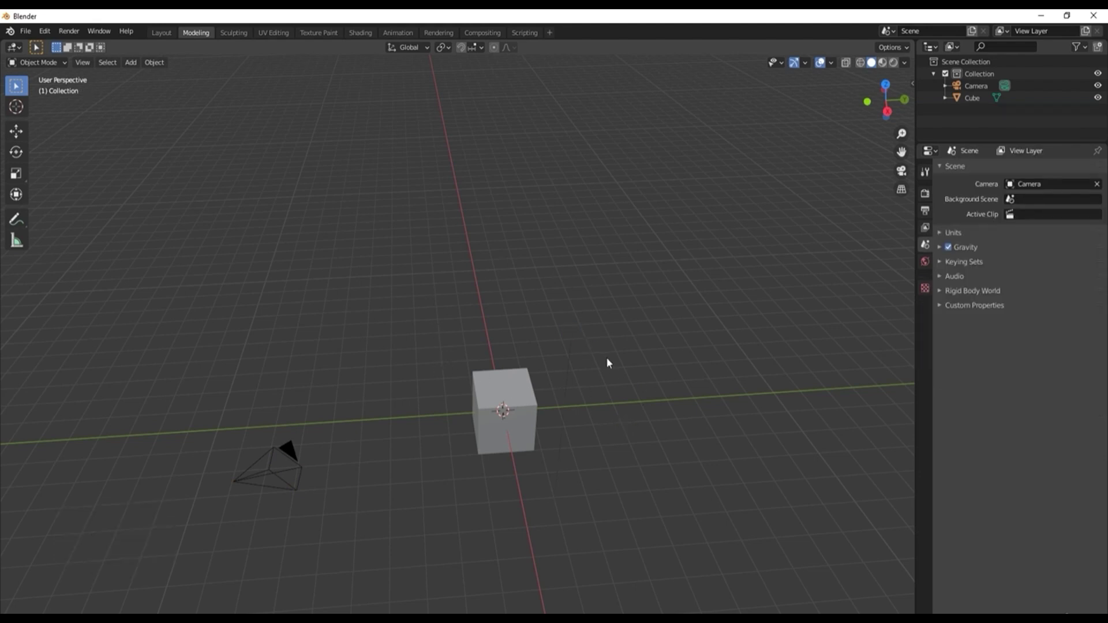
{"action": "left_click", "coordinate": [297, 457]}
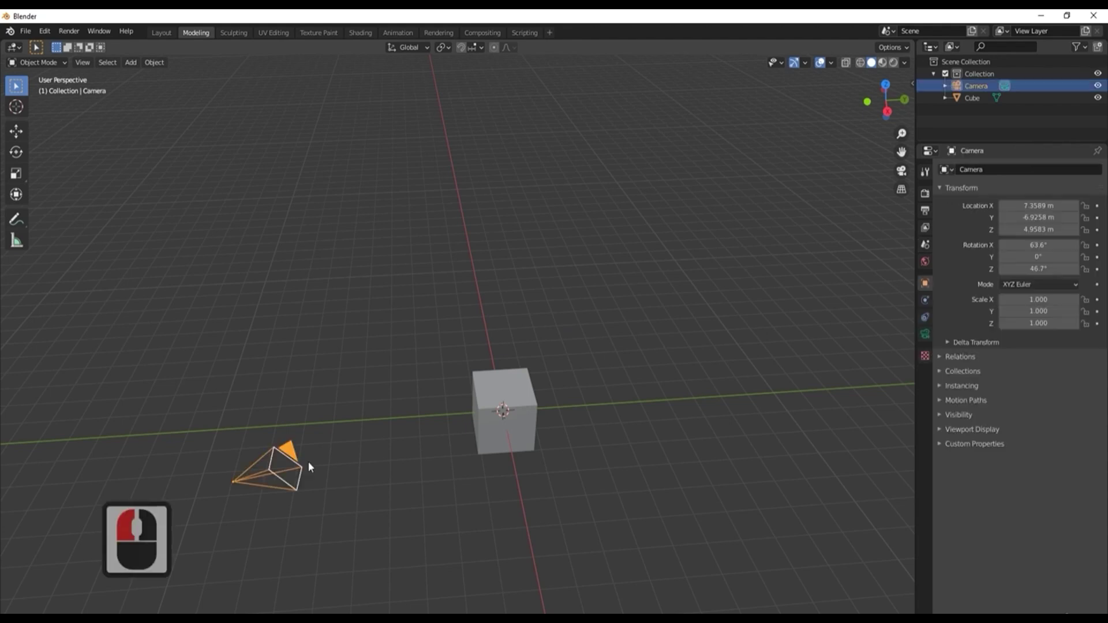
{"action": "key", "text": "Delete"}
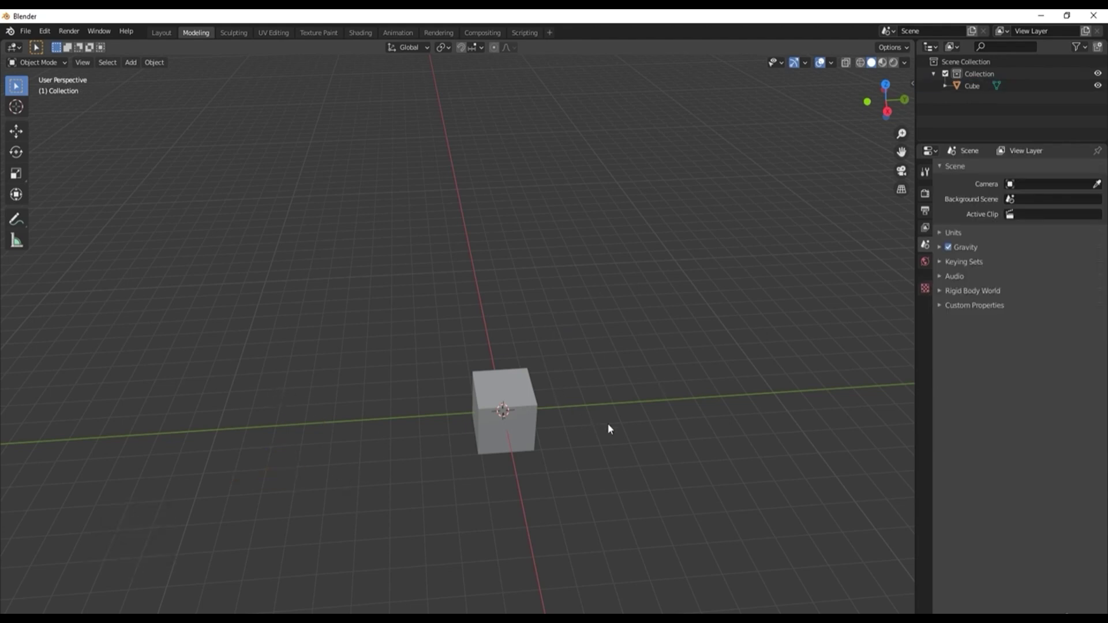
Step: Duplicate the cube and leave the copy in the same place as the original
{"action": "middle_click_drag", "start_coordinate": [532, 425], "coordinate": [563, 420], "text": "shift"}
{"action": "left_click", "coordinate": [442, 369]}
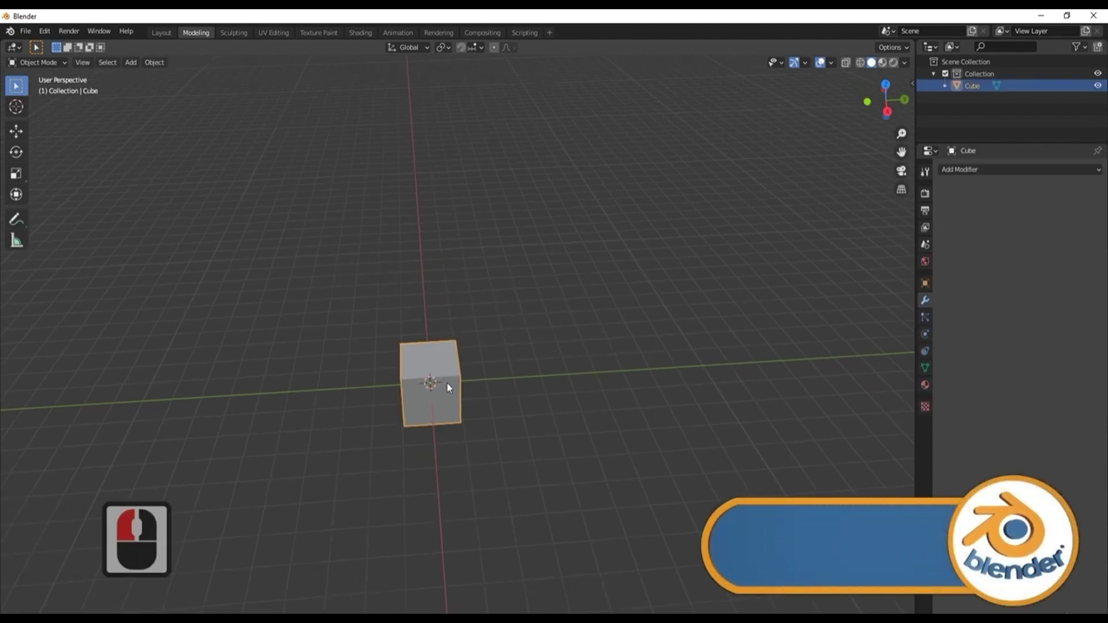
{"action": "key", "text": "shift+d"}
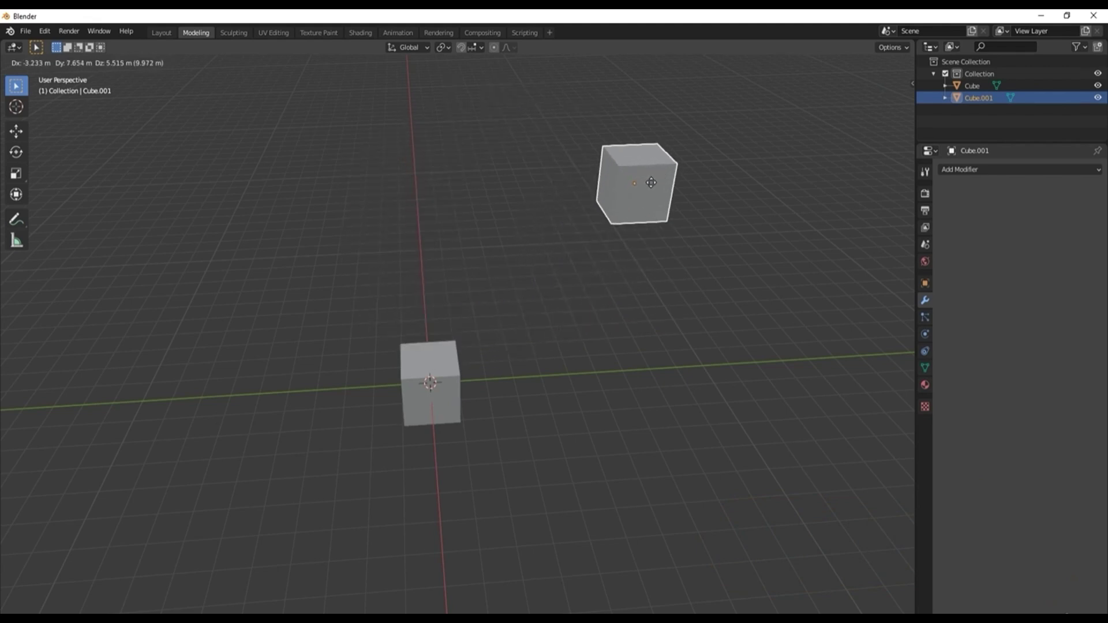
{"action": "right_click", "coordinate": [651, 183]}
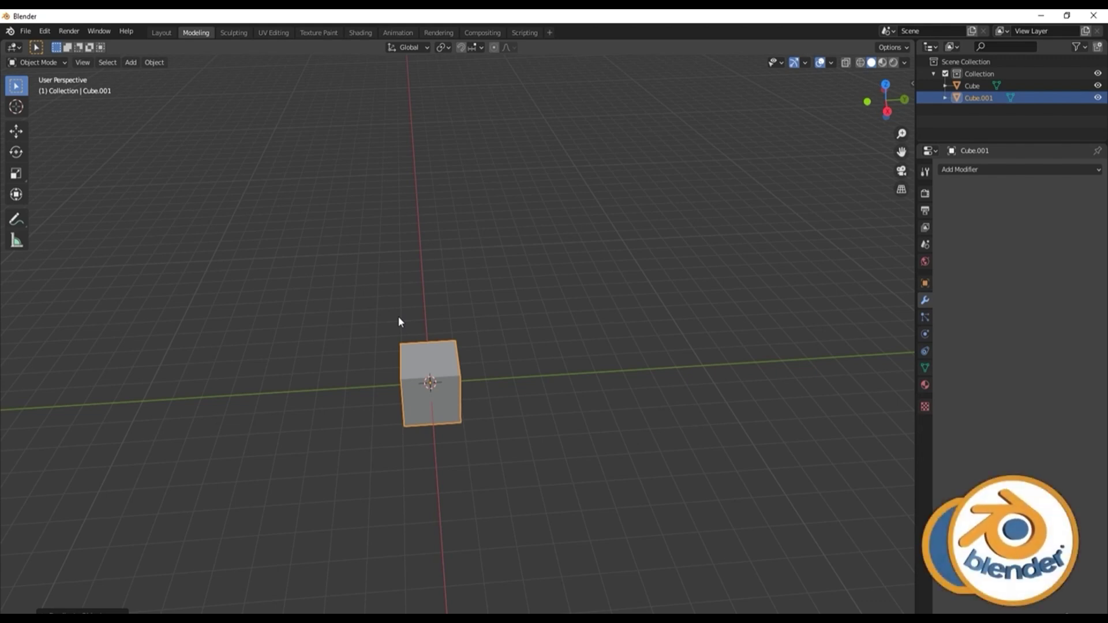
Step: Activate the Move tool and shift the duplicated cube along the positive Y axis until it stands clear of the original
{"action": "key", "text": "shift+space"}
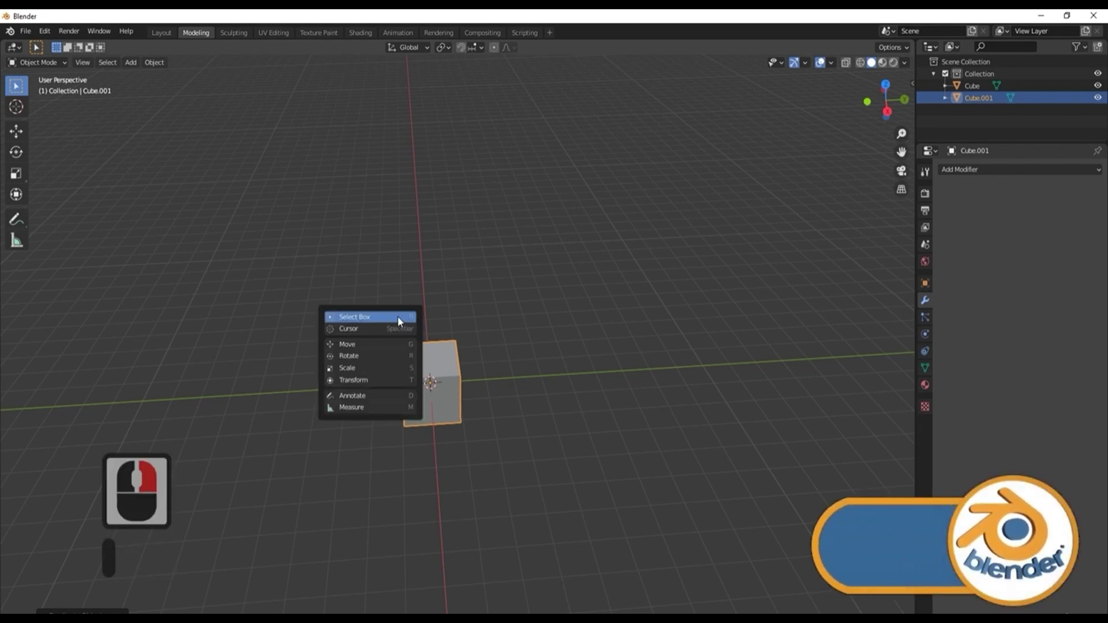
{"action": "left_click", "coordinate": [362, 345]}
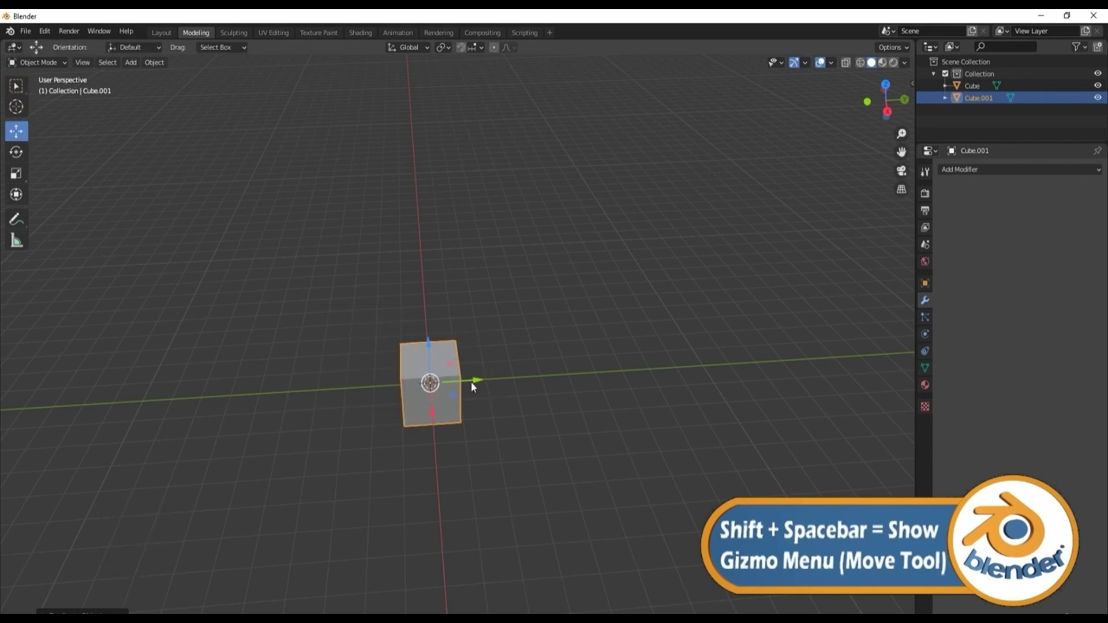
{"action": "left_click_drag", "start_coordinate": [475, 385], "coordinate": [589, 372]}
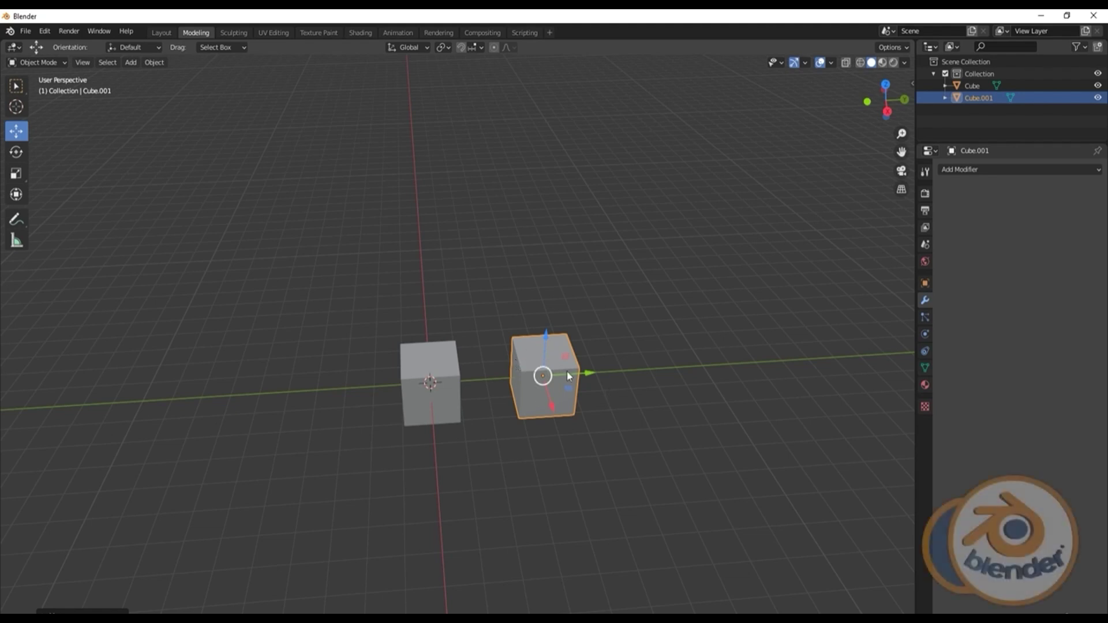
Step: Grab the duplicated cube and place it freely, raised above and well behind the original cube
{"action": "key", "text": "g"}
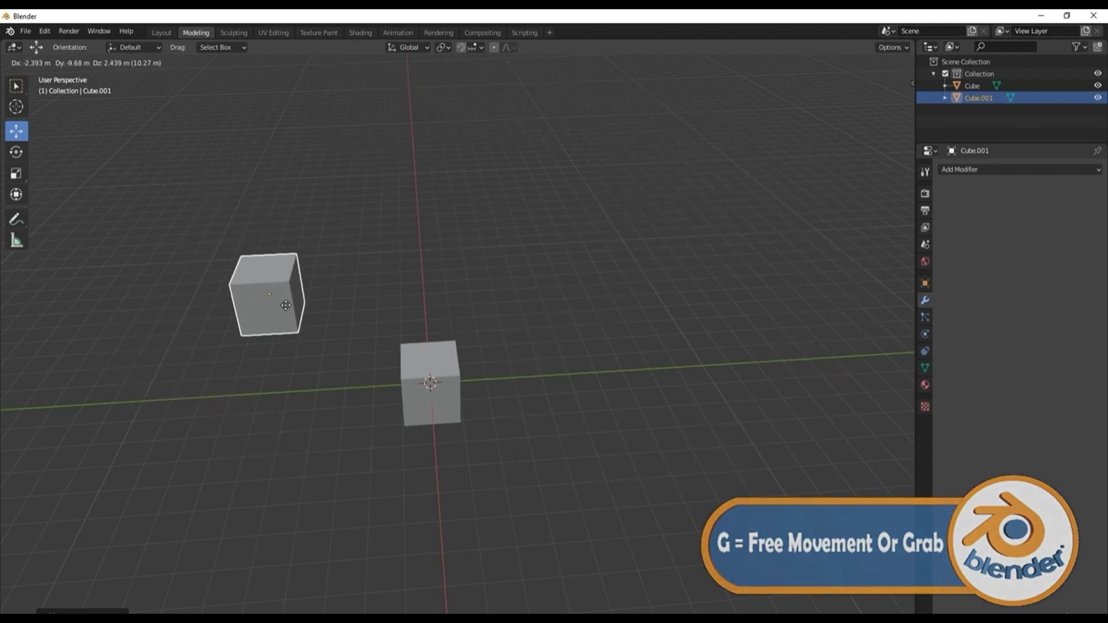
{"action": "right_click", "coordinate": [735, 201]}
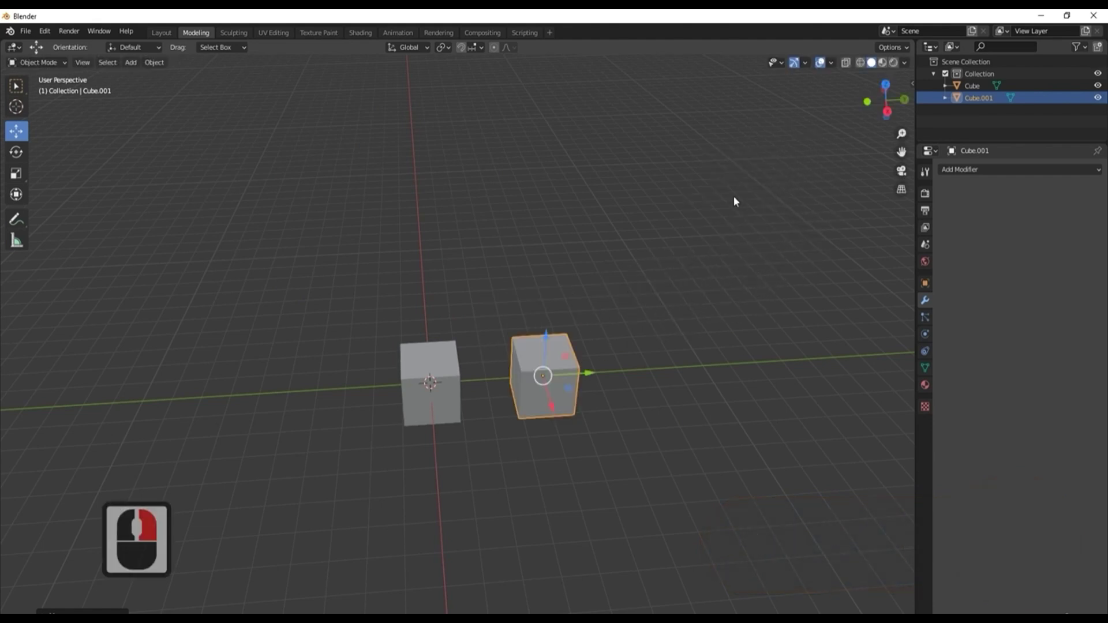
{"action": "key", "text": "g"}
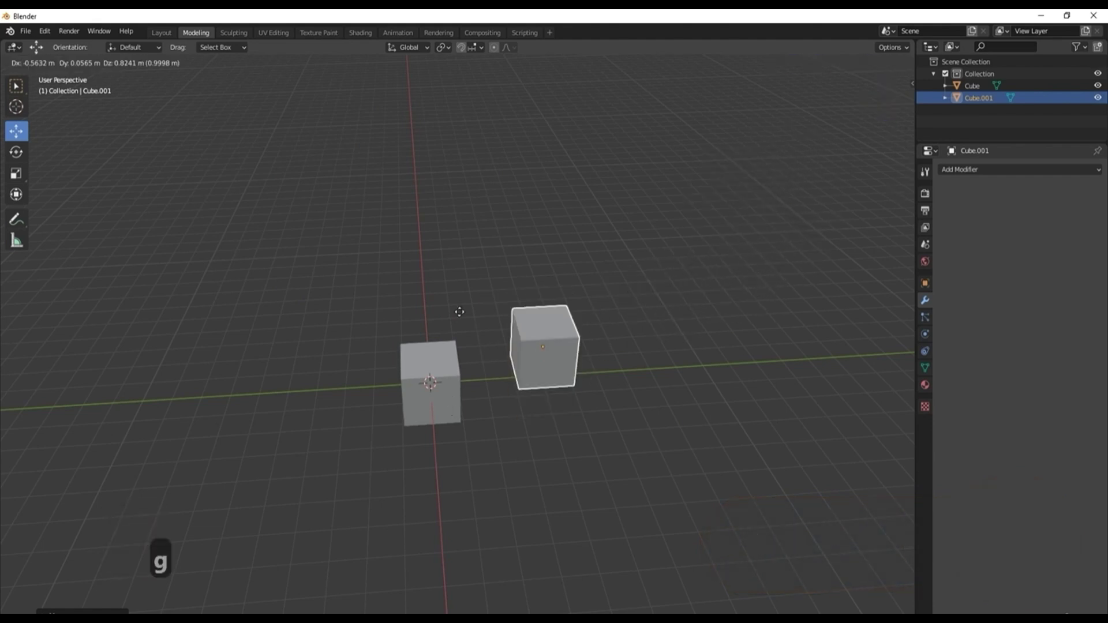
{"action": "left_click", "coordinate": [591, 206]}
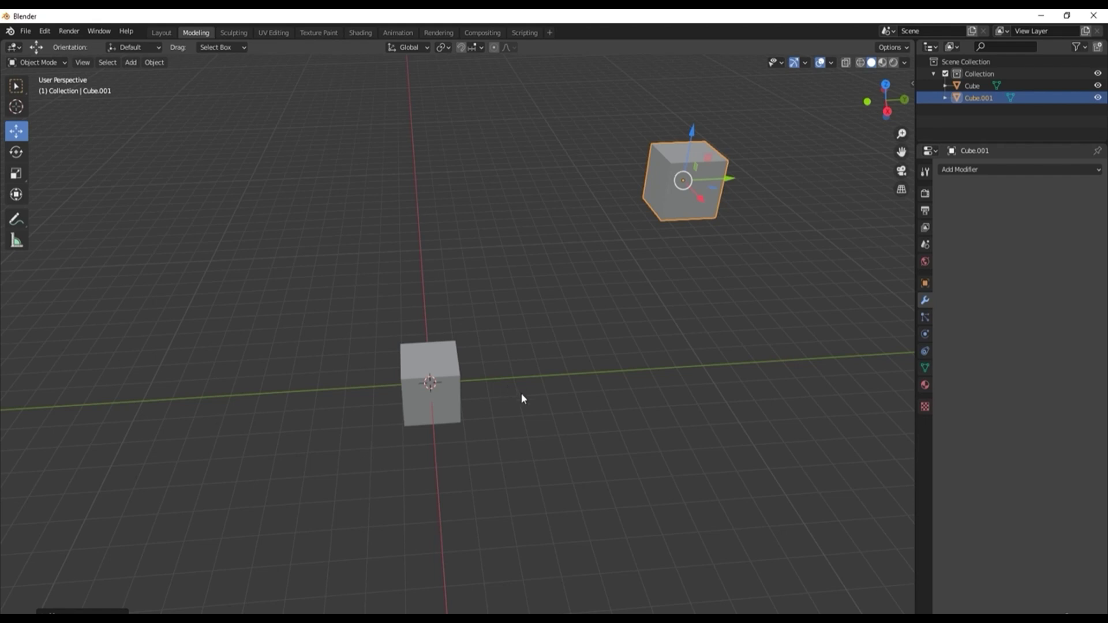
Step: Frame the duplicated cube in the viewport and orbit around it to compare its position with the original
{"action": "key", "text": "KP_Decimal"}
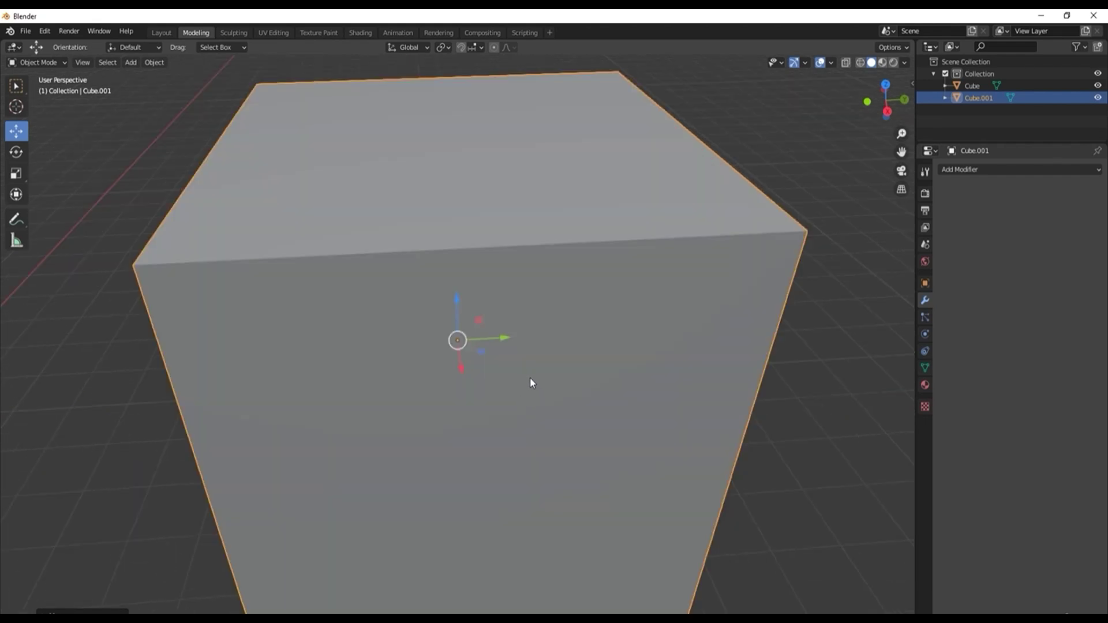
{"action": "scroll", "coordinate": [529, 379], "scroll_direction": "down", "scroll_amount": 6}
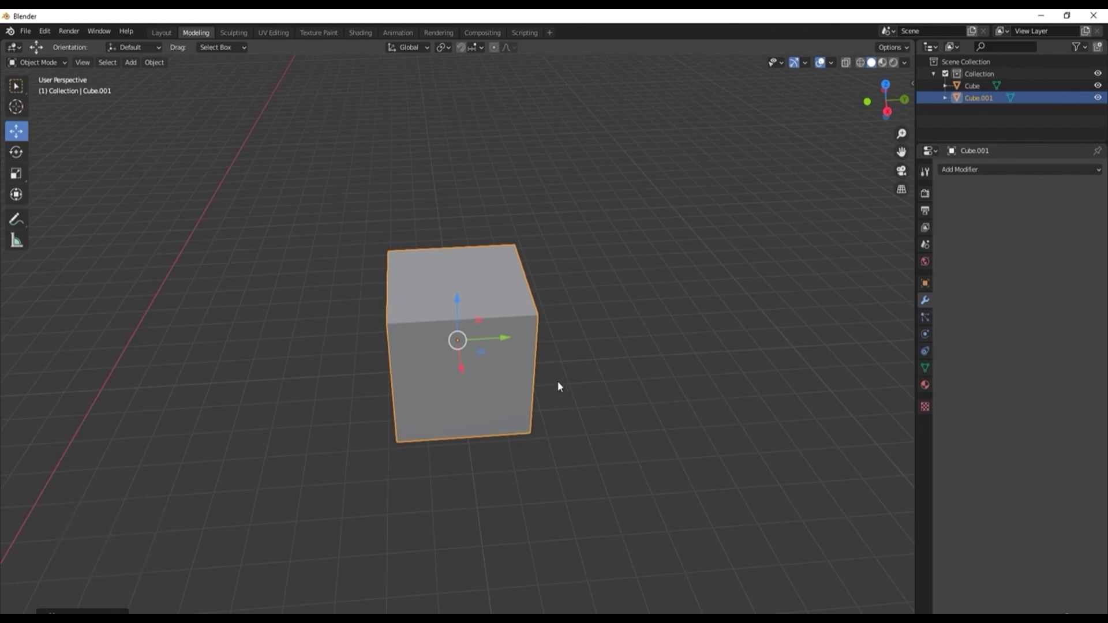
{"action": "middle_click_drag", "start_coordinate": [558, 384], "coordinate": [640, 380]}
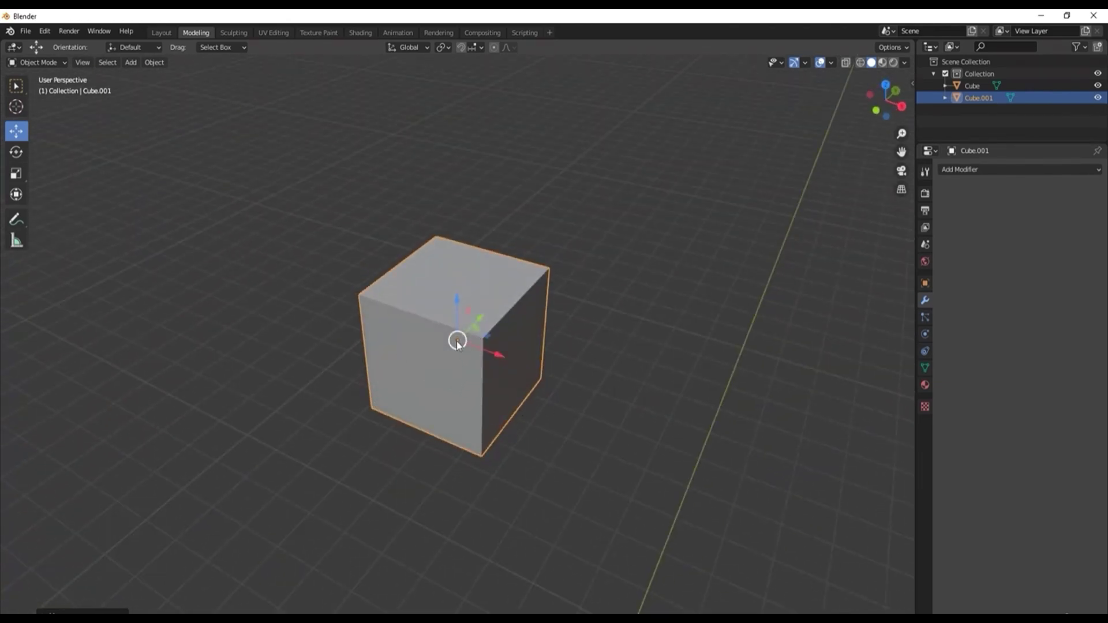
{"action": "middle_click_drag", "start_coordinate": [512, 364], "coordinate": [425, 324]}
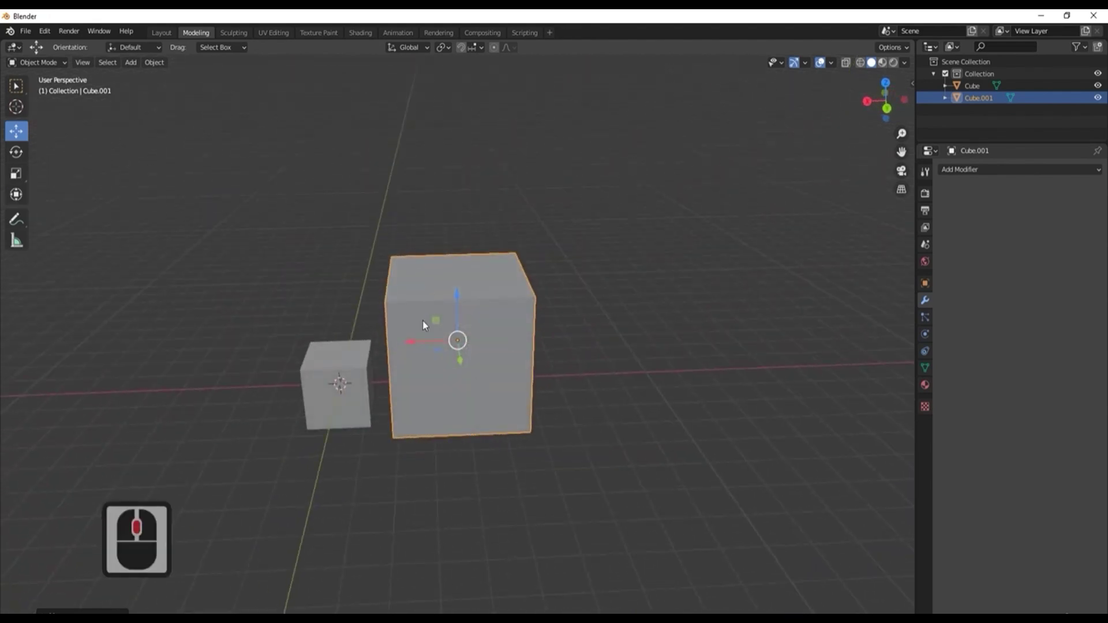
{"action": "middle_click_drag", "start_coordinate": [397, 408], "coordinate": [276, 307]}
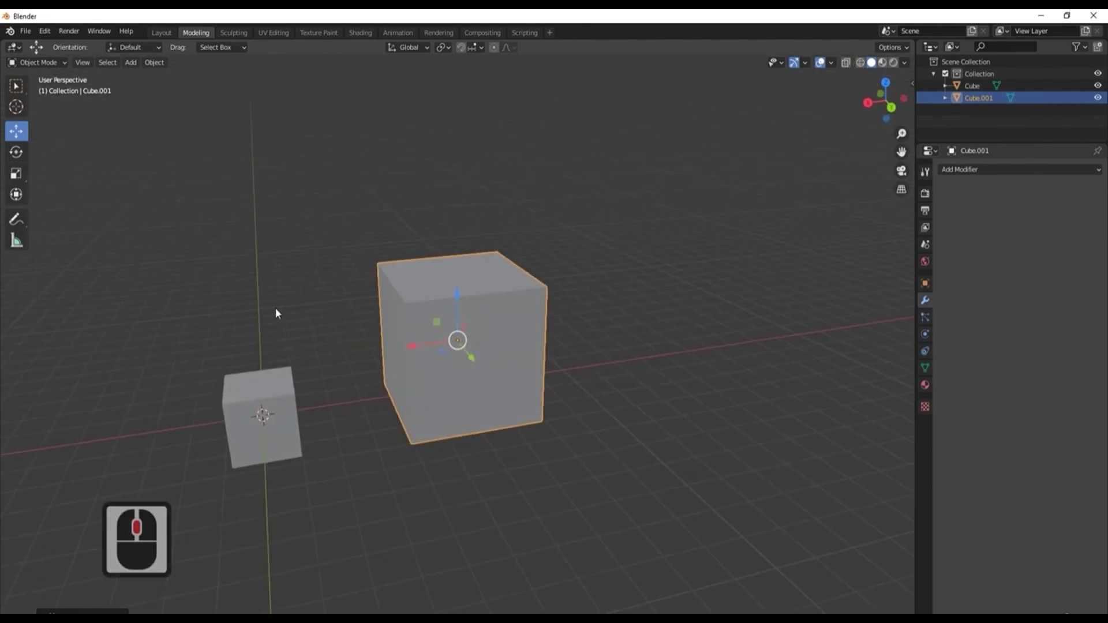
Step: Select the original cube, frame it in the viewport and examine it from several angles and distances
{"action": "left_click", "coordinate": [282, 384]}
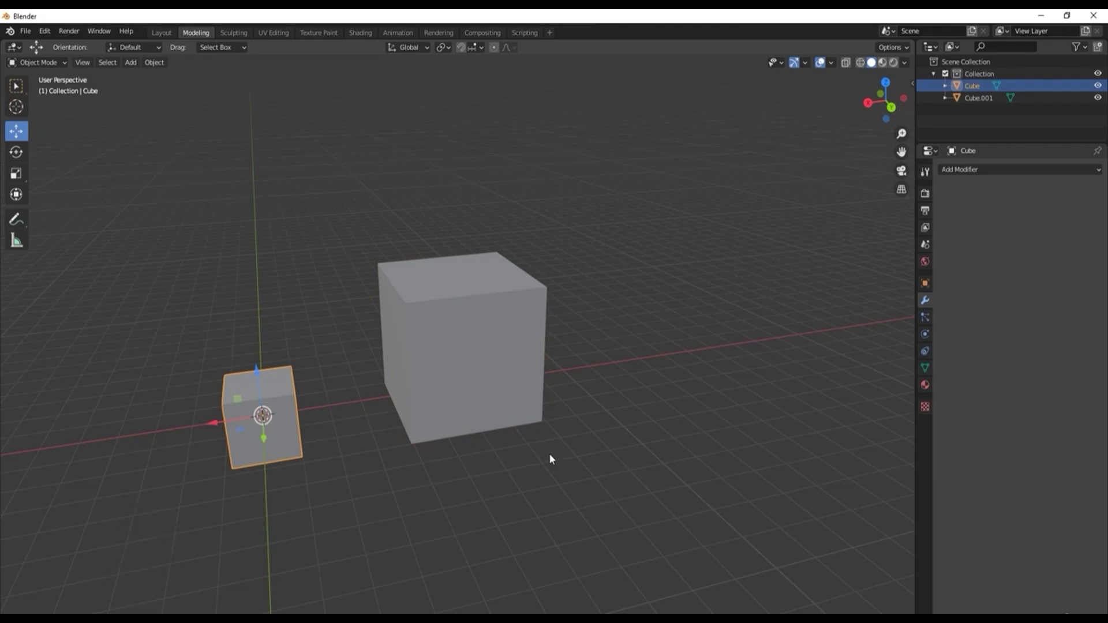
{"action": "key", "text": "KP_Decimal"}
{"action": "middle_click_drag", "start_coordinate": [436, 386], "coordinate": [470, 341]}
{"action": "scroll", "coordinate": [310, 376], "scroll_direction": "down", "scroll_amount": 6}
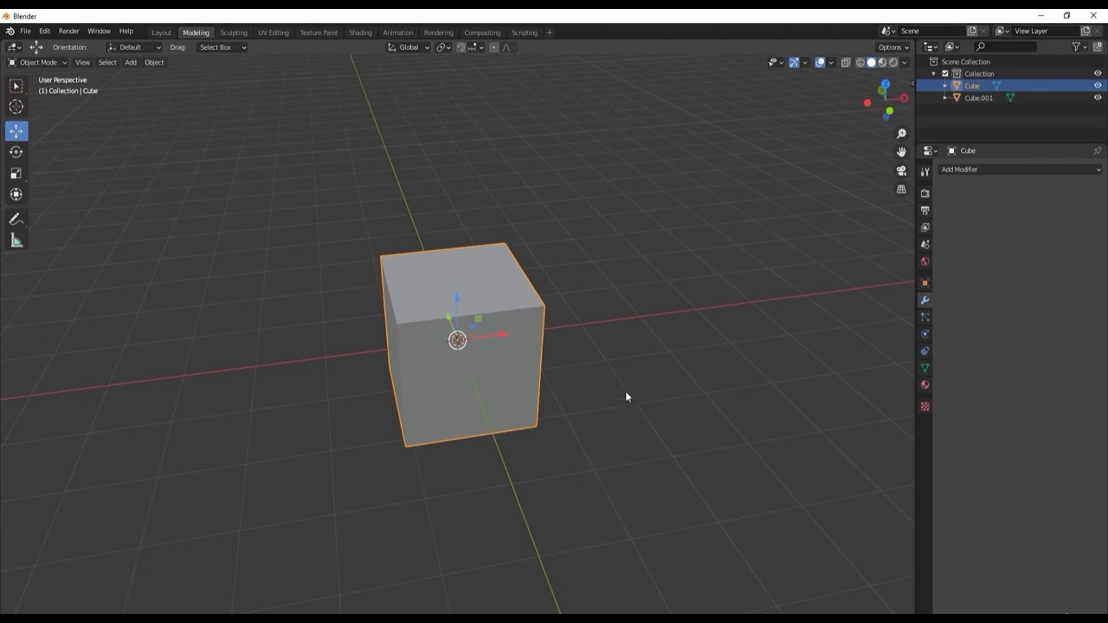
{"action": "scroll", "coordinate": [428, 376], "scroll_direction": "down", "scroll_amount": 3}
{"action": "middle_click_drag", "start_coordinate": [428, 376], "coordinate": [623, 324]}
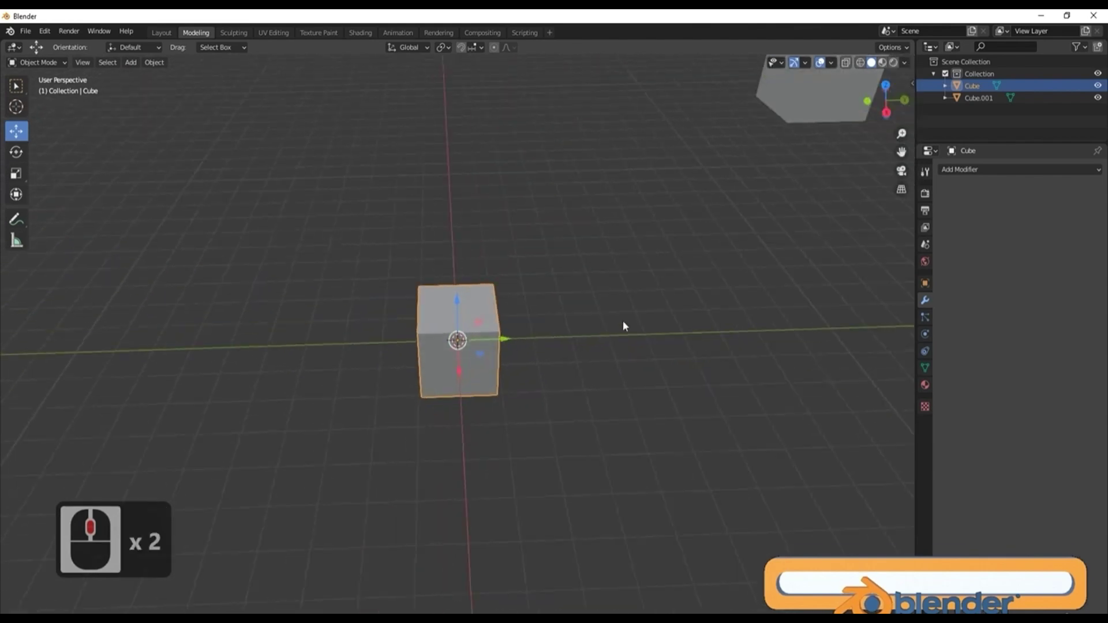
{"action": "middle_click_drag", "start_coordinate": [421, 404], "coordinate": [538, 361]}
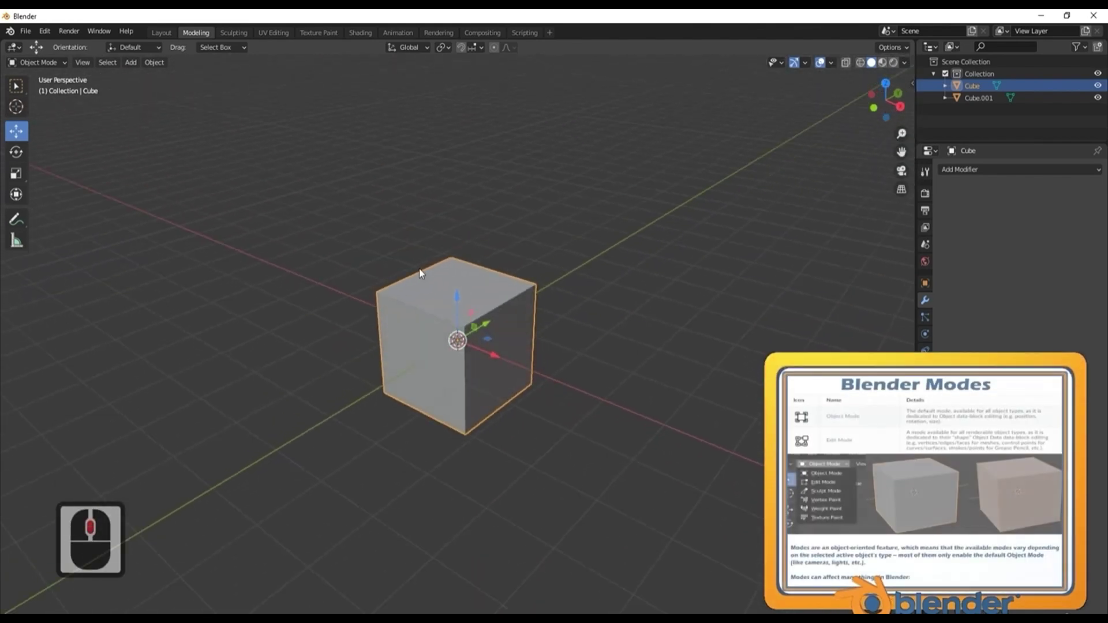
Step: Try a free move of the original cube in Object Mode, and switch the cube to Edit Mode
{"action": "key", "text": "g"}
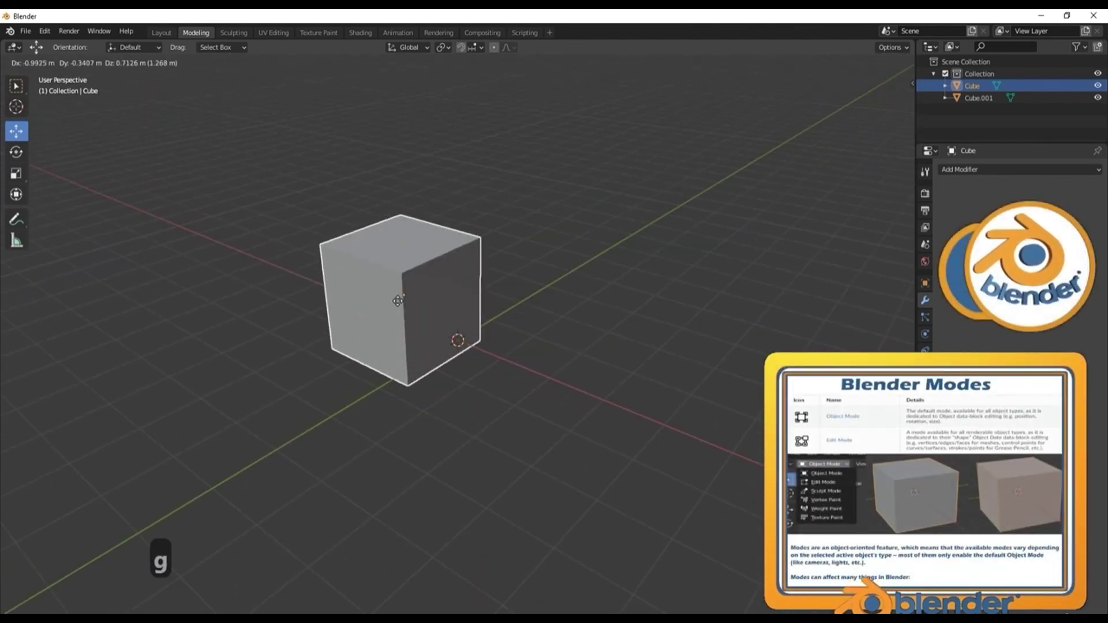
{"action": "right_click", "coordinate": [570, 404]}
{"action": "key", "text": "Tab"}
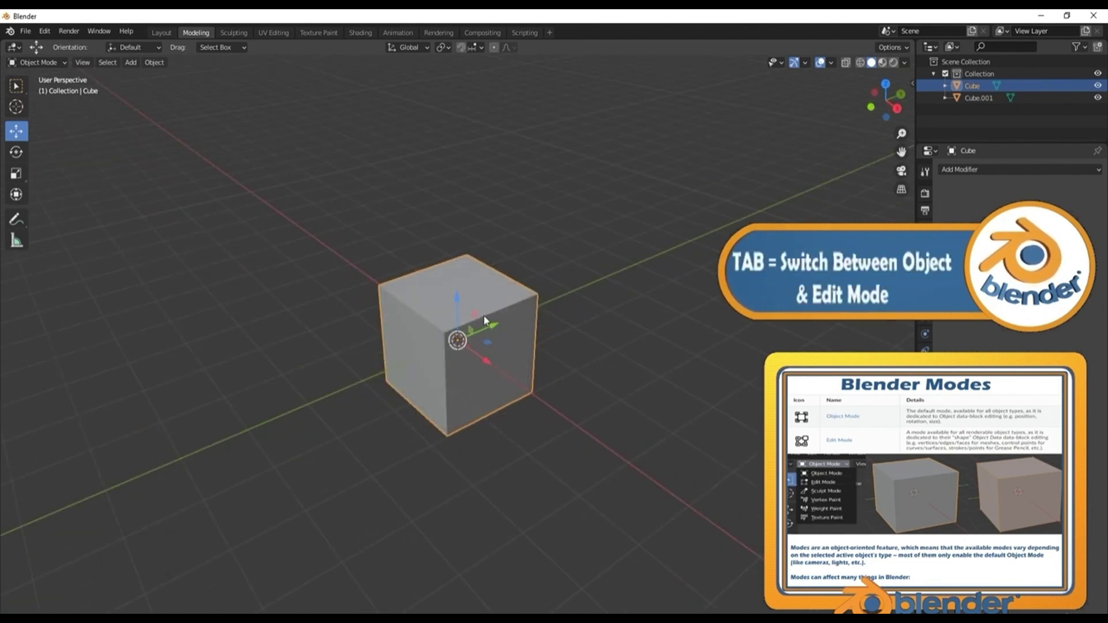
{"action": "key", "text": "Tab"}
{"action": "middle_click_drag", "start_coordinate": [576, 334], "coordinate": [531, 277]}
{"action": "scroll", "coordinate": [494, 288], "scroll_direction": "up", "scroll_amount": 2}
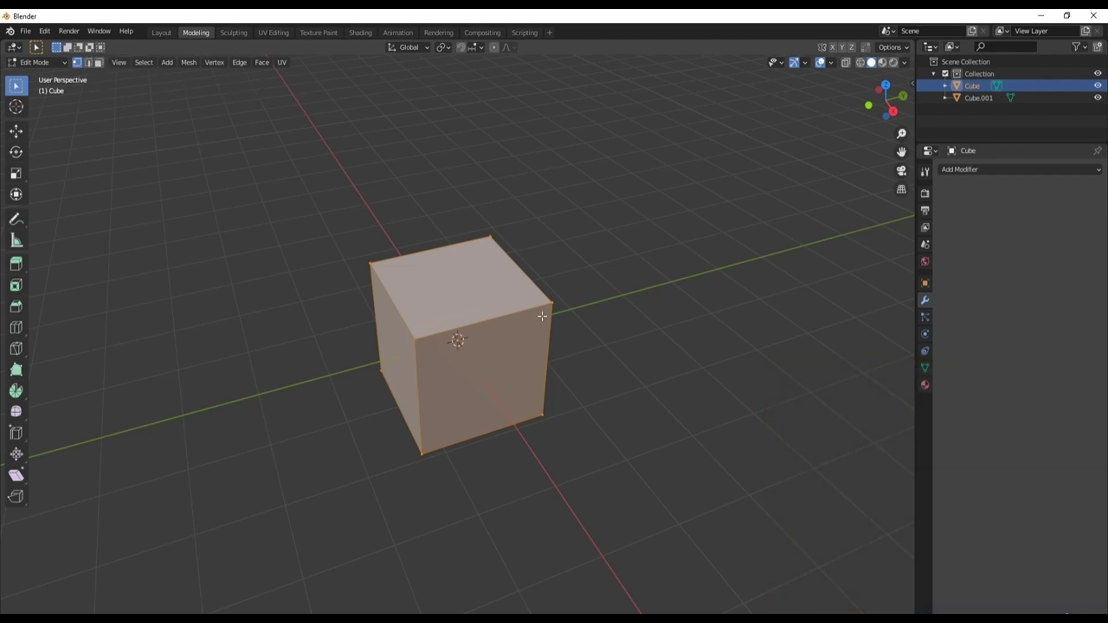
Step: Move the cube's rear top corner vertex outward along the positive Y axis with the Move tool
{"action": "left_click", "coordinate": [490, 235]}
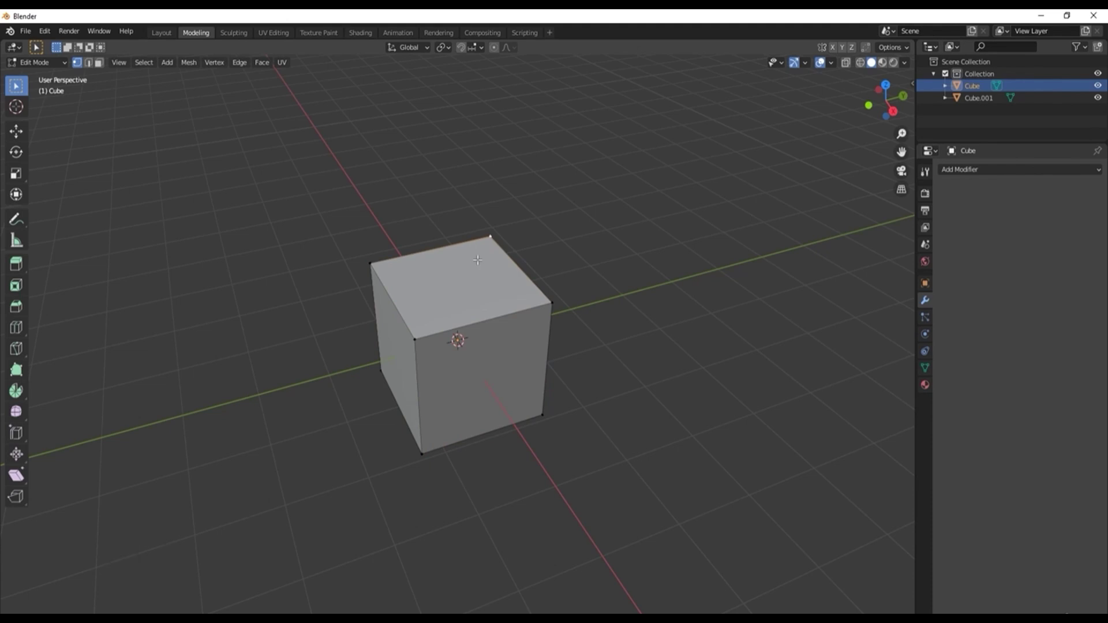
{"action": "left_click", "coordinate": [513, 247]}
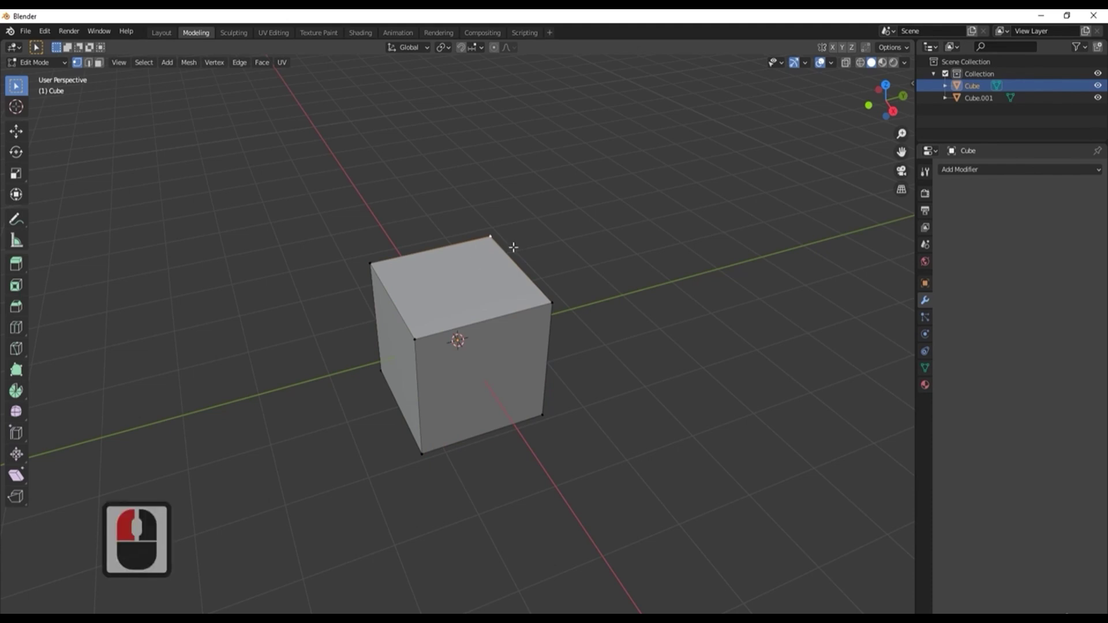
{"action": "left_click", "coordinate": [482, 276]}
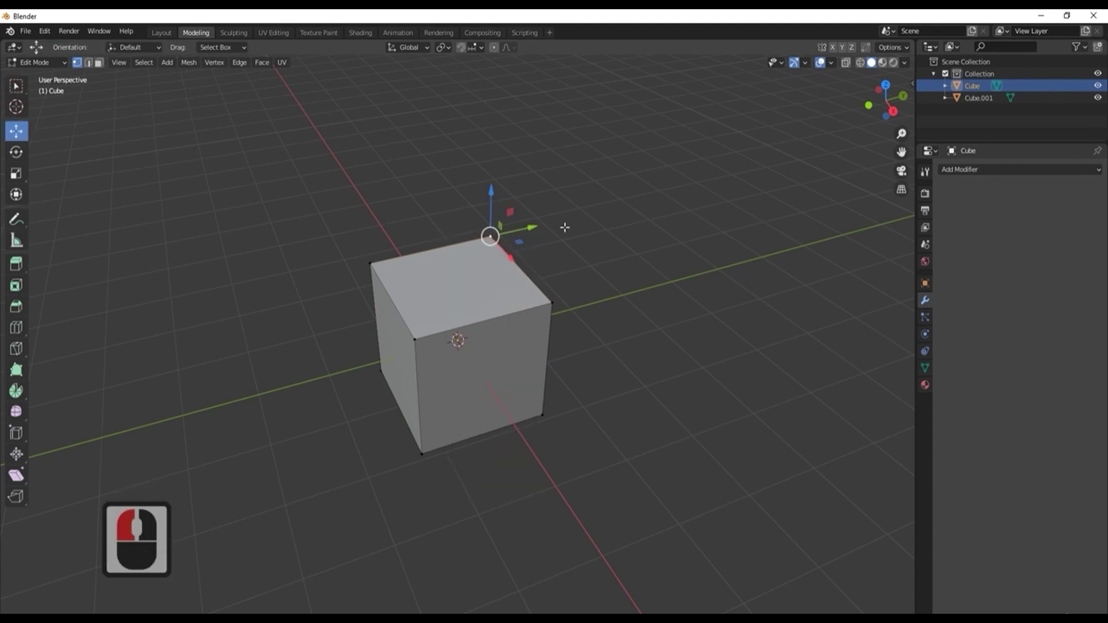
{"action": "left_click_drag", "start_coordinate": [522, 230], "coordinate": [644, 203]}
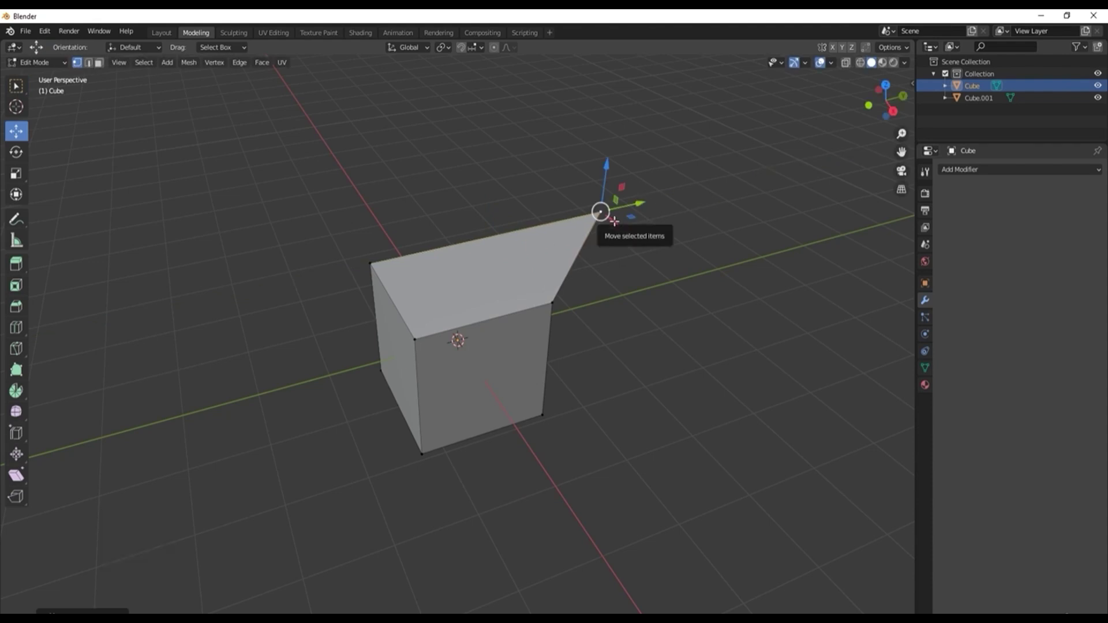
Step: In edge selection mode, move the mesh's top edge at the positive Y end farther outward along the Y axis
{"action": "left_click", "coordinate": [87, 63]}
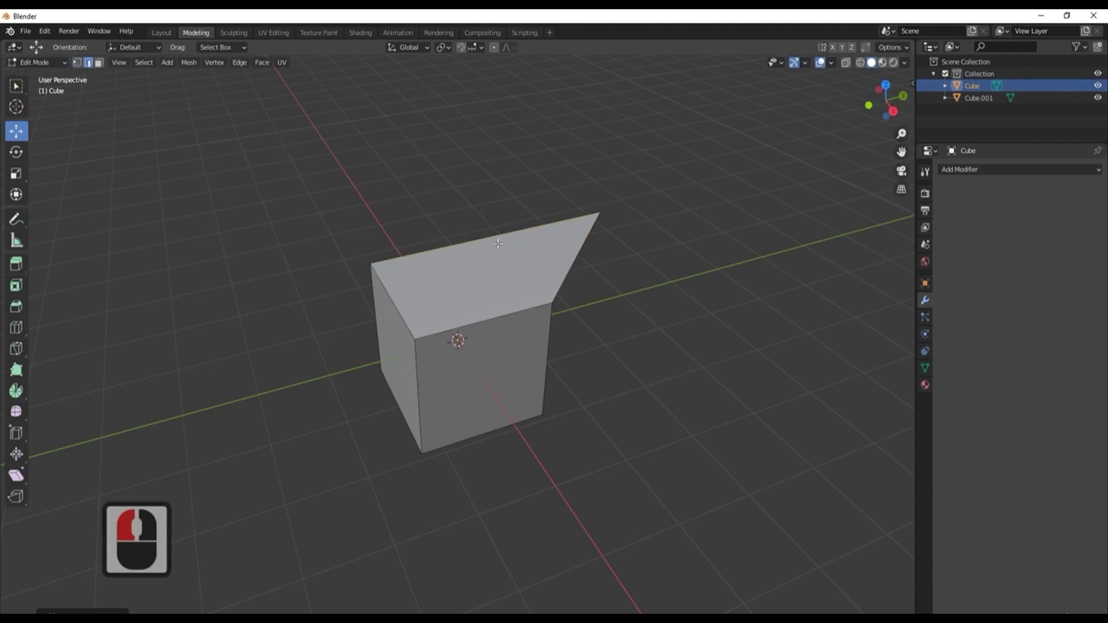
{"action": "left_click", "coordinate": [627, 269]}
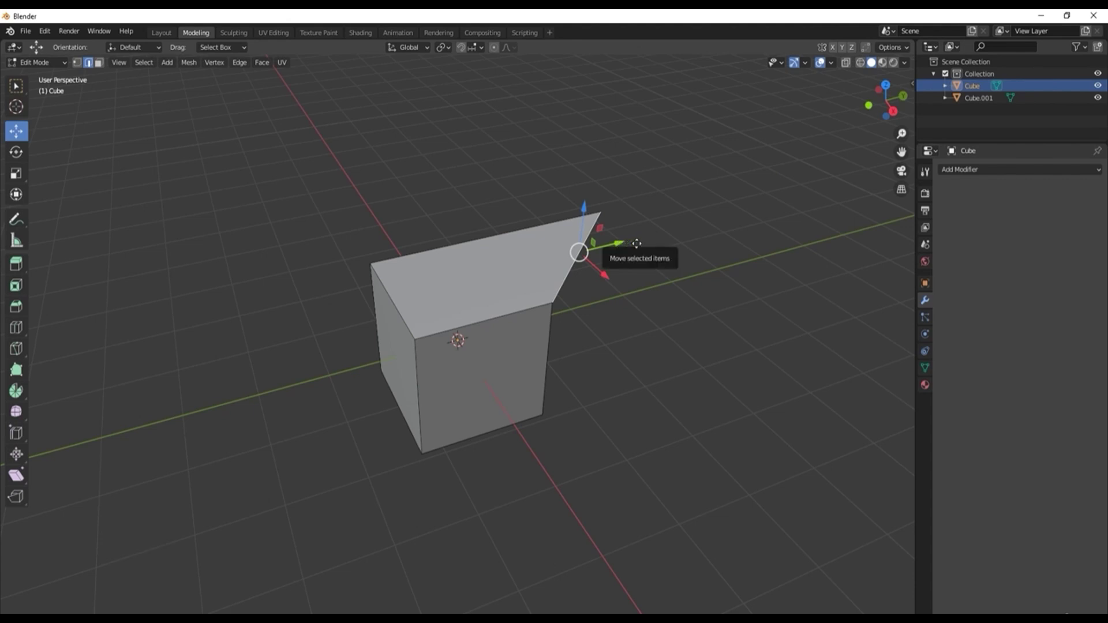
{"action": "left_click_drag", "start_coordinate": [612, 244], "coordinate": [742, 229]}
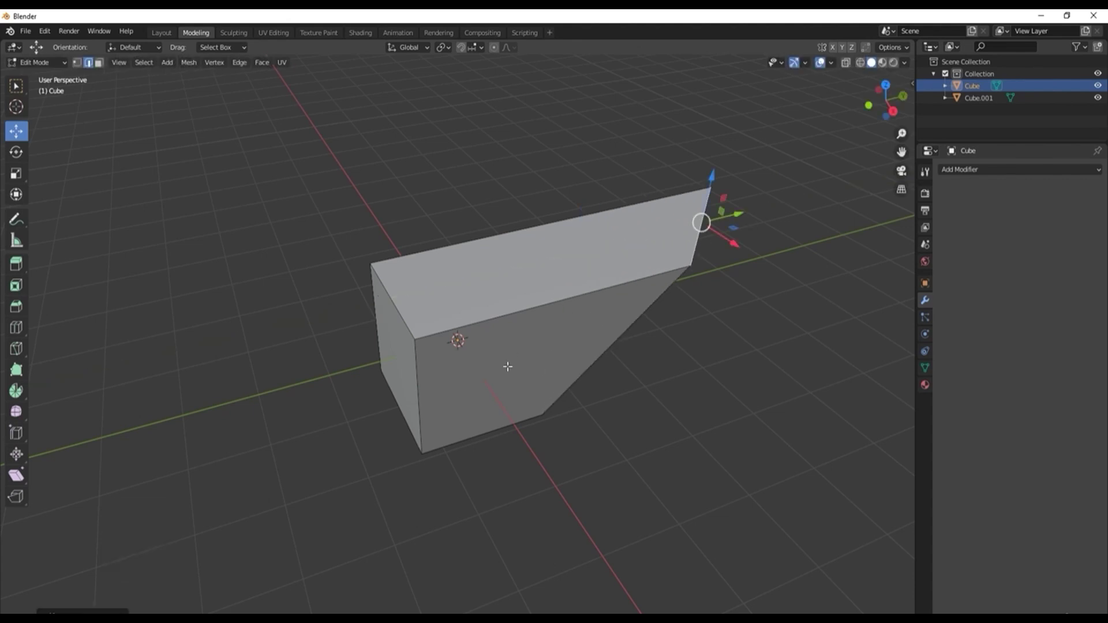
Step: In face selection mode, raise the mesh's top face along the Z axis with the Move tool
{"action": "left_click", "coordinate": [98, 63]}
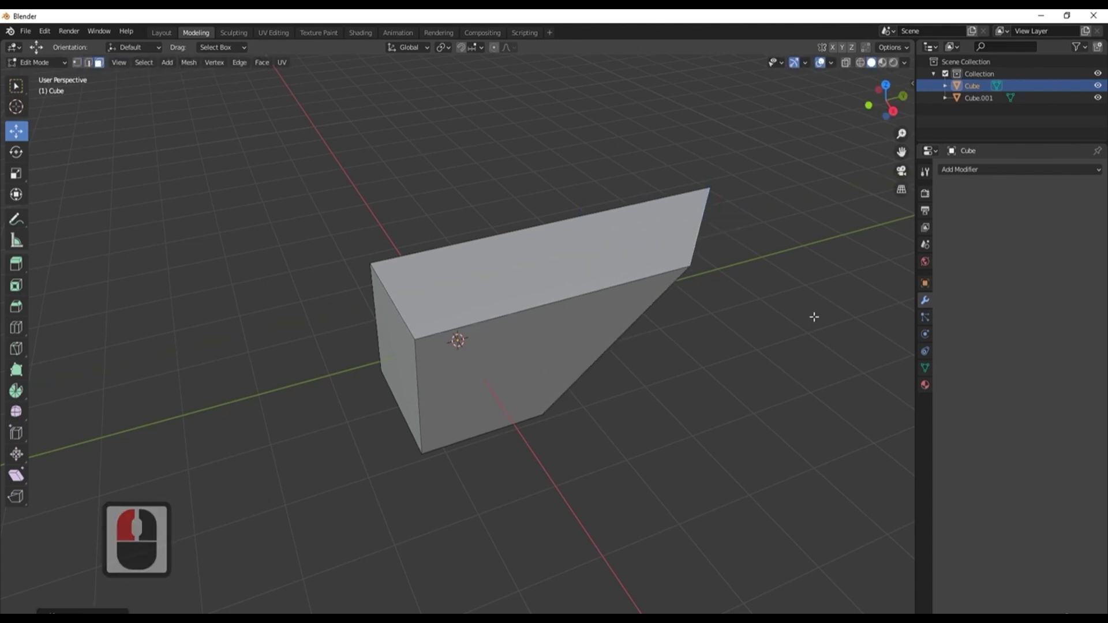
{"action": "left_click", "coordinate": [529, 253]}
{"action": "left_click_drag", "start_coordinate": [568, 217], "coordinate": [570, 152]}
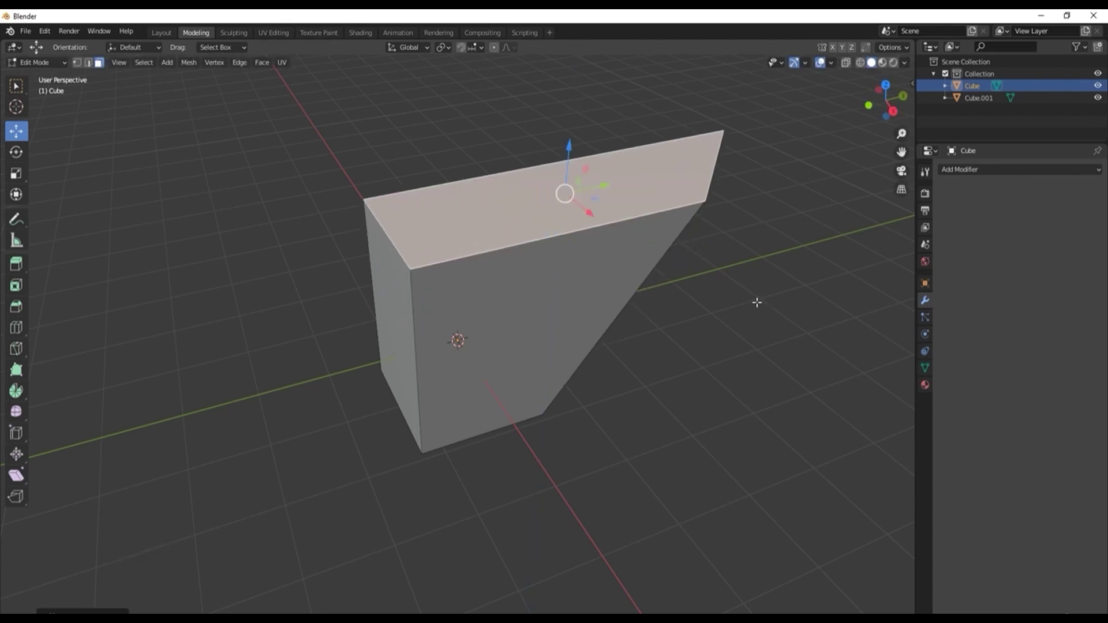
Step: In vertex selection mode, select all four corner vertices of the mesh's top face together
{"action": "left_click", "coordinate": [78, 63]}
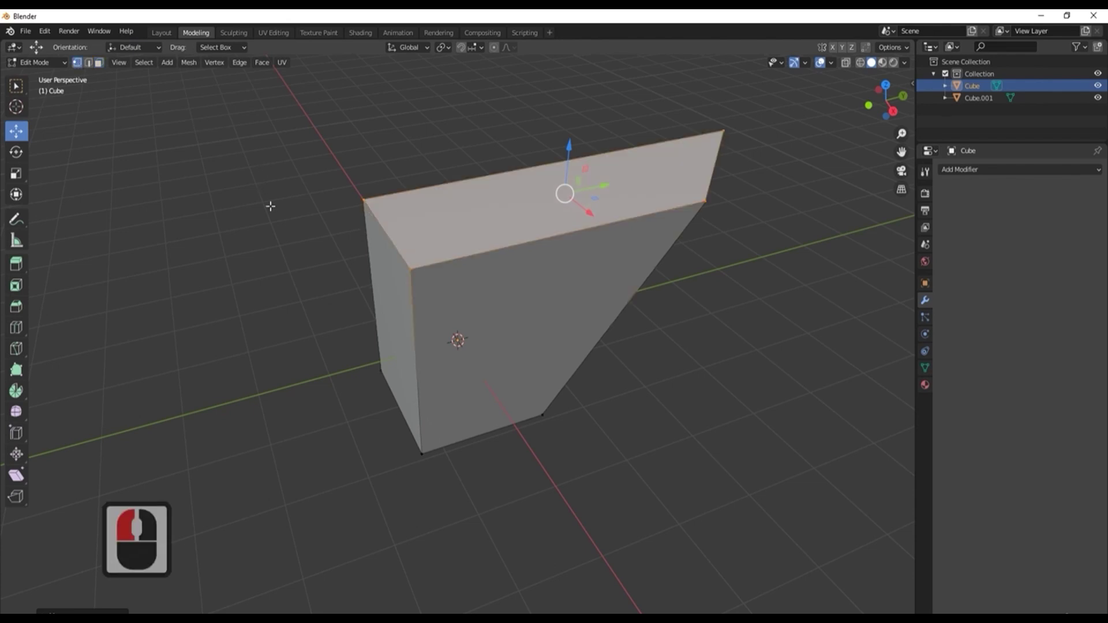
{"action": "left_click", "coordinate": [362, 198]}
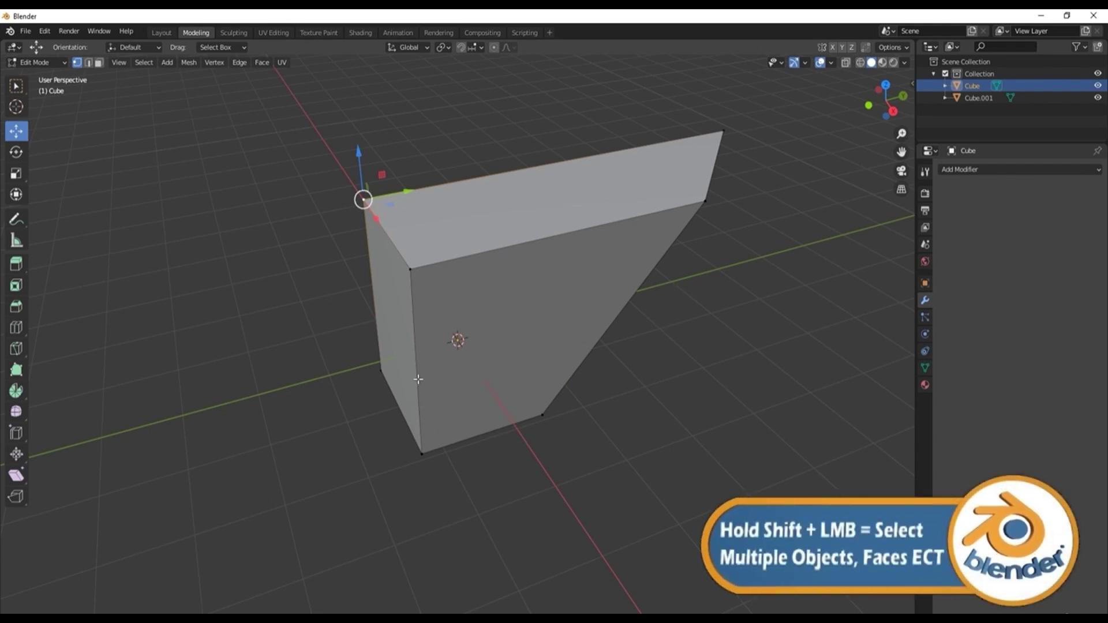
{"action": "left_click", "coordinate": [426, 294]}
{"action": "left_click", "coordinate": [412, 270], "text": "shift"}
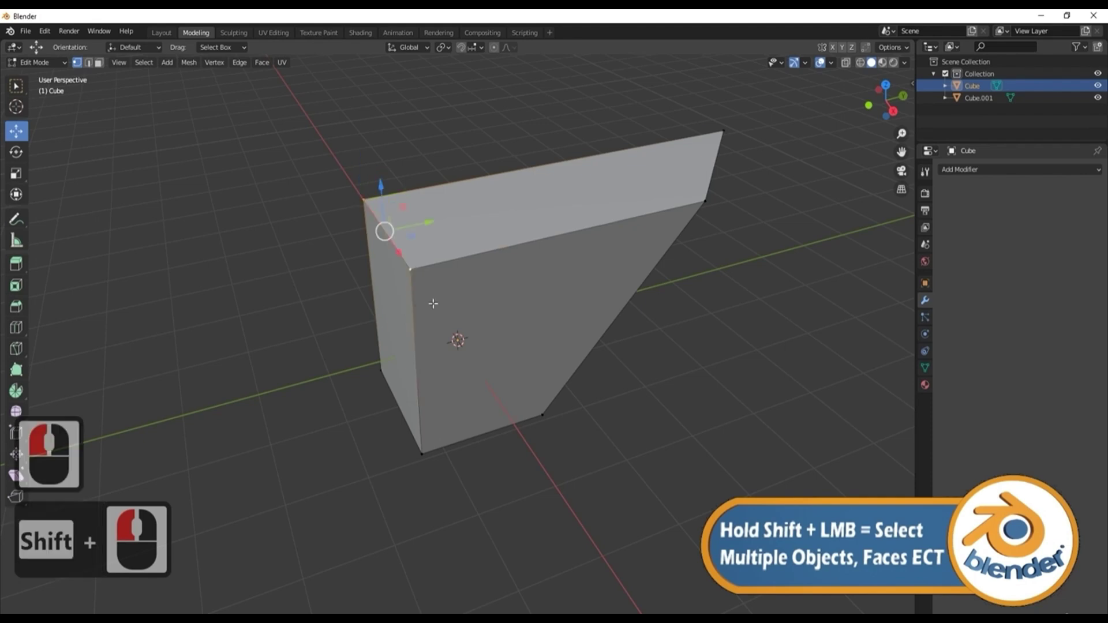
{"action": "left_click", "coordinate": [705, 201], "text": "shift"}
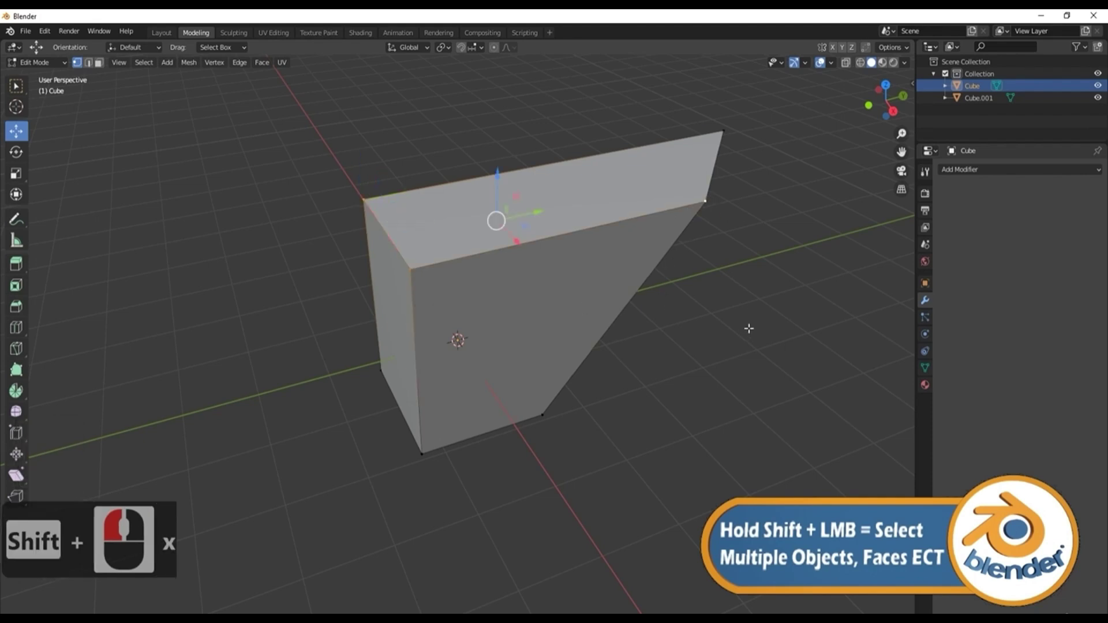
{"action": "left_click", "coordinate": [734, 140], "text": "shift"}
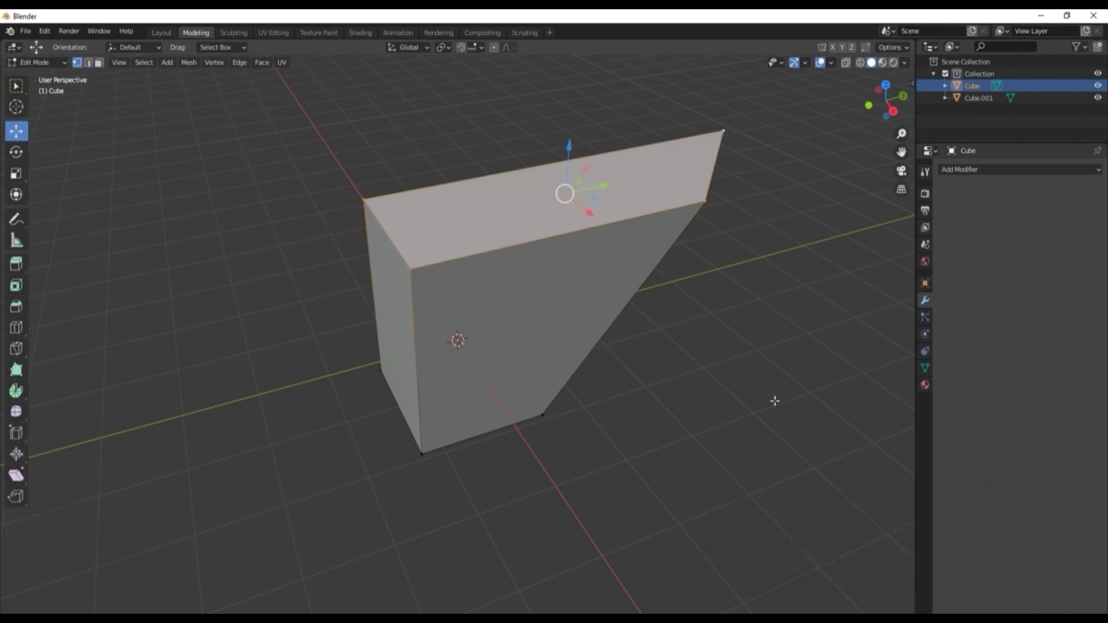
Step: In face selection mode, select the large front side face together with the top face
{"action": "left_click", "coordinate": [99, 62]}
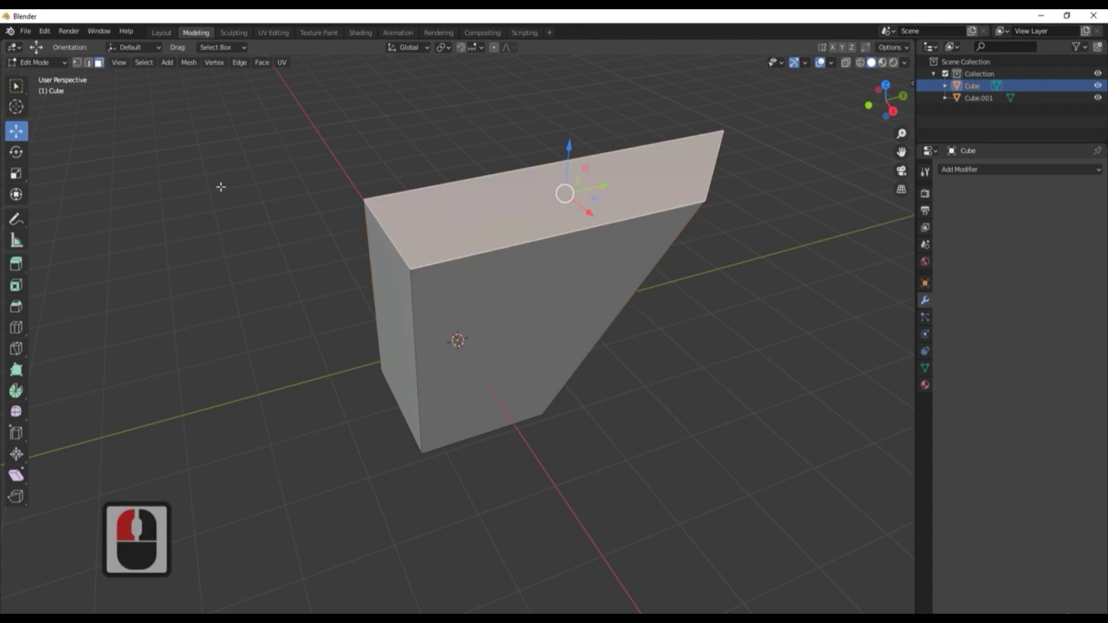
{"action": "left_click", "coordinate": [492, 362]}
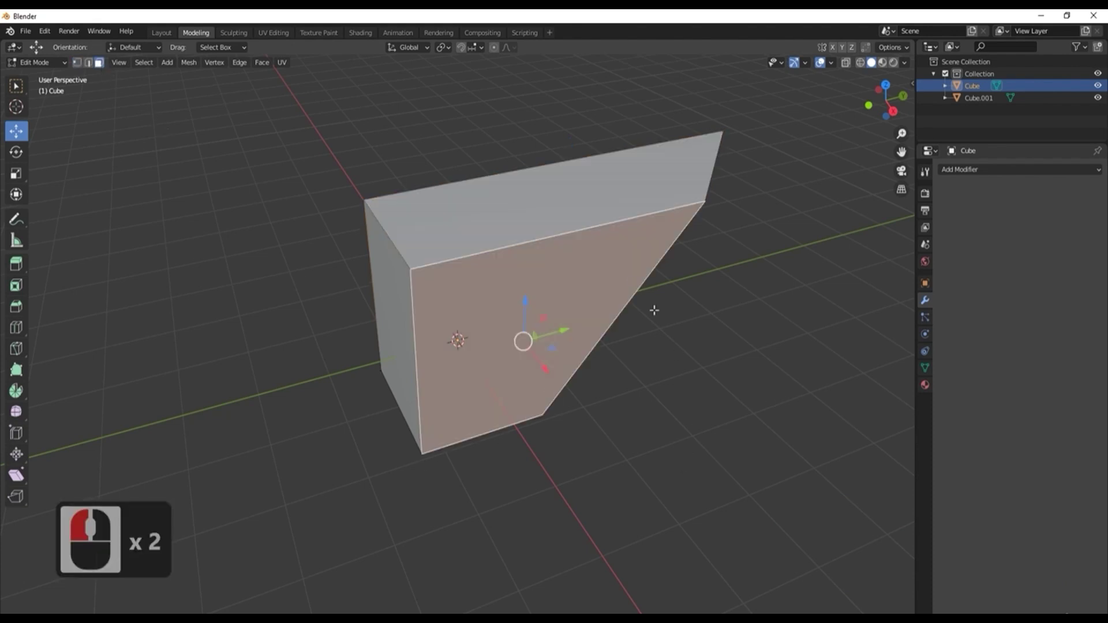
{"action": "left_click", "coordinate": [540, 216], "text": "shift"}
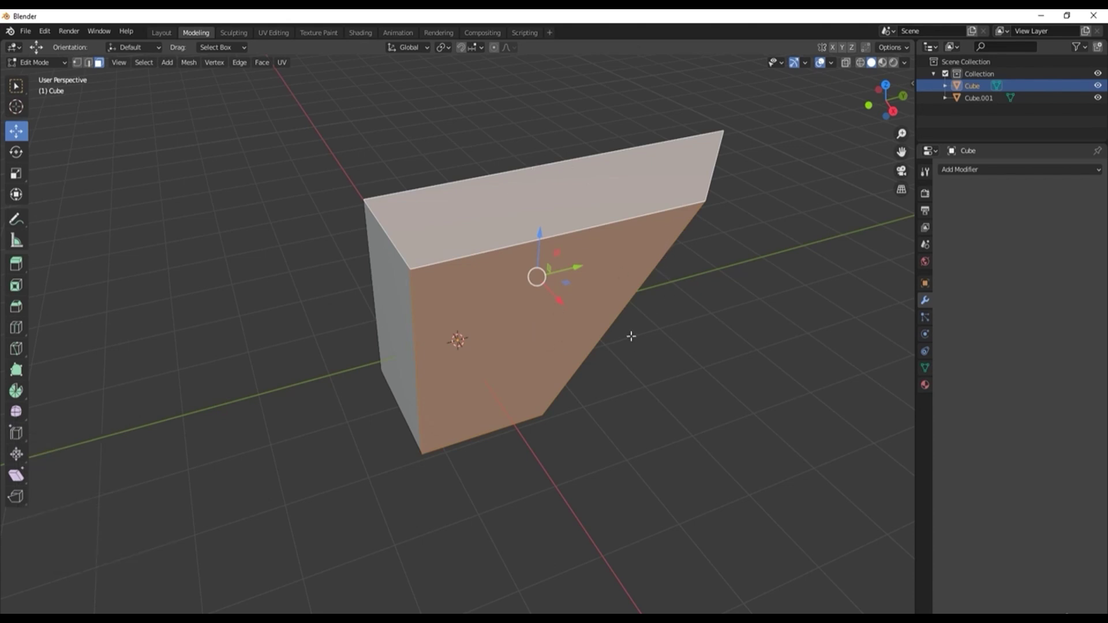
Step: Show the Z axis line in the viewport overlays and view the three axes from lower angles
{"action": "scroll", "coordinate": [631, 336], "scroll_direction": "down", "scroll_amount": 4}
{"action": "middle_click_drag", "start_coordinate": [676, 376], "coordinate": [499, 358]}
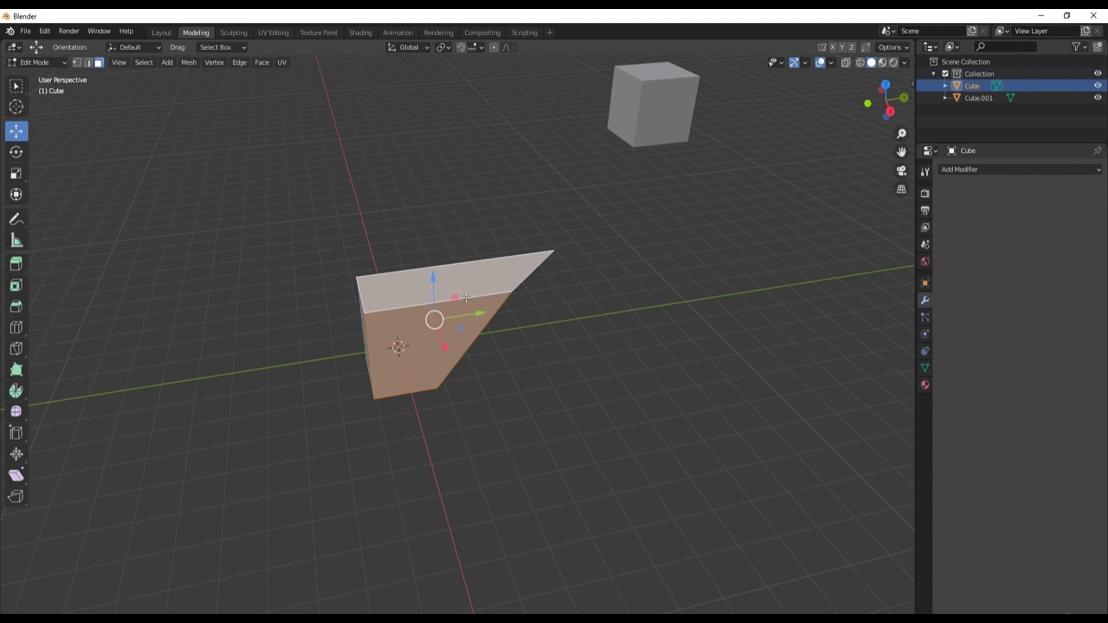
{"action": "left_click", "coordinate": [831, 63]}
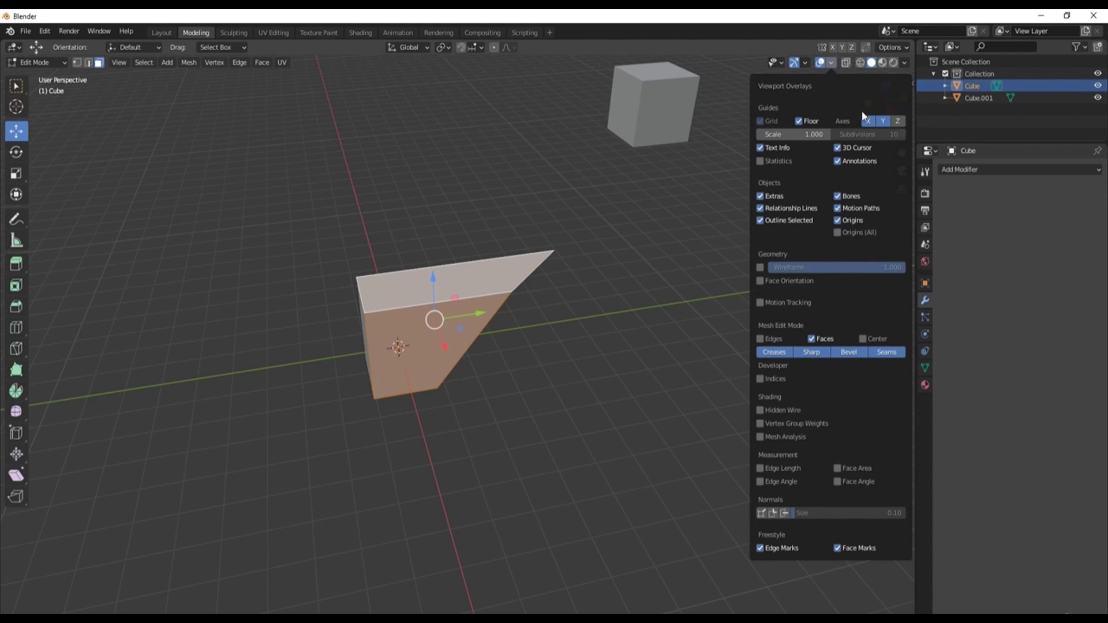
{"action": "left_click", "coordinate": [898, 122]}
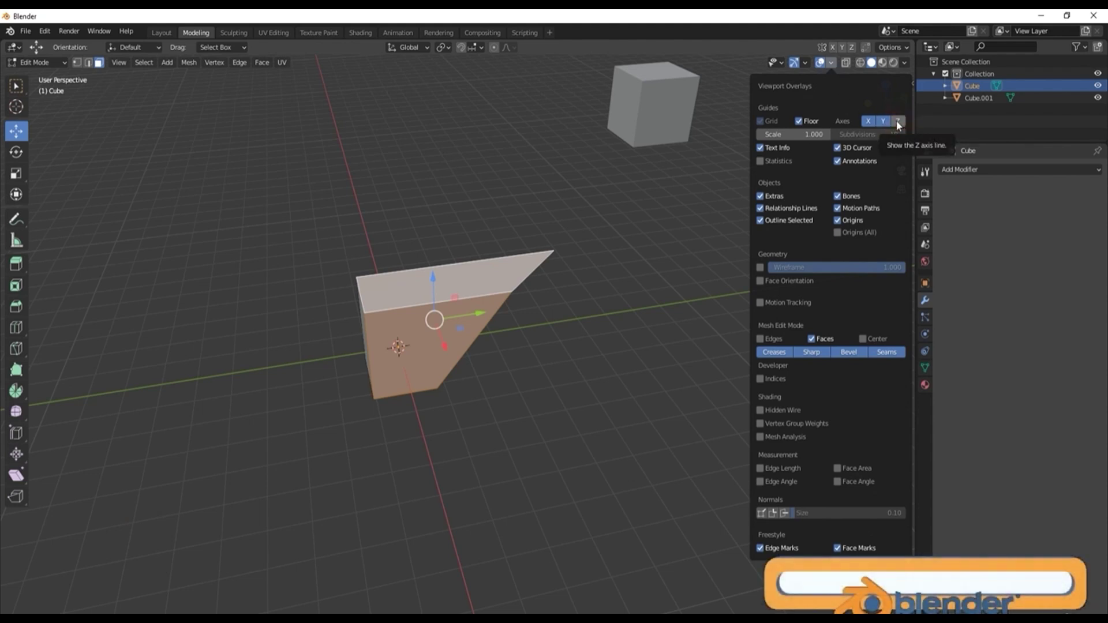
{"action": "left_click", "coordinate": [895, 120]}
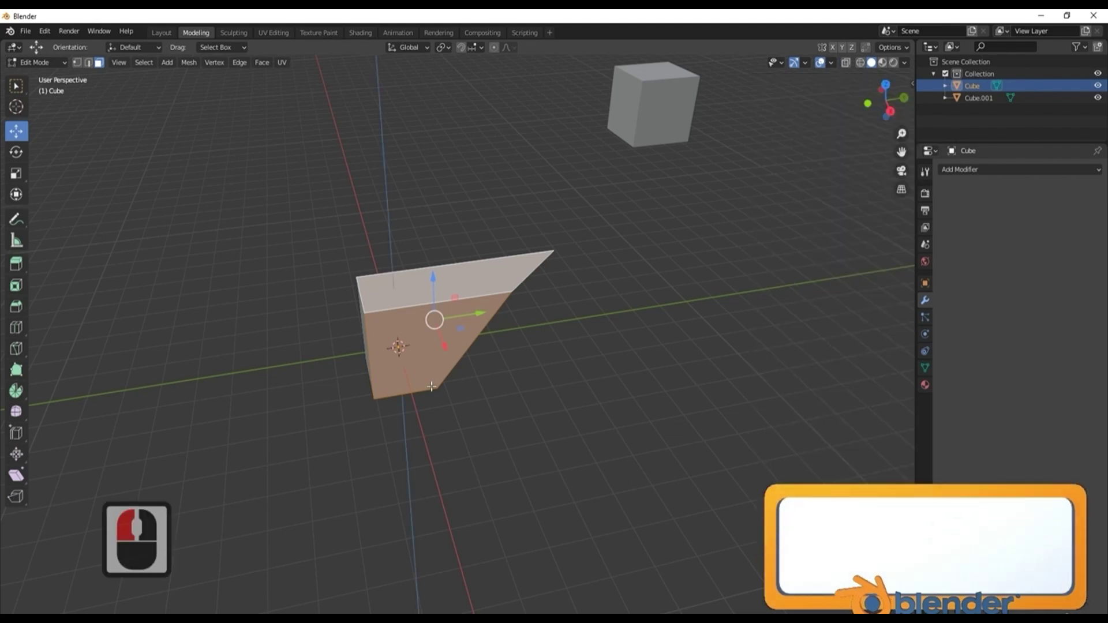
{"action": "middle_click_drag", "start_coordinate": [440, 271], "coordinate": [444, 228]}
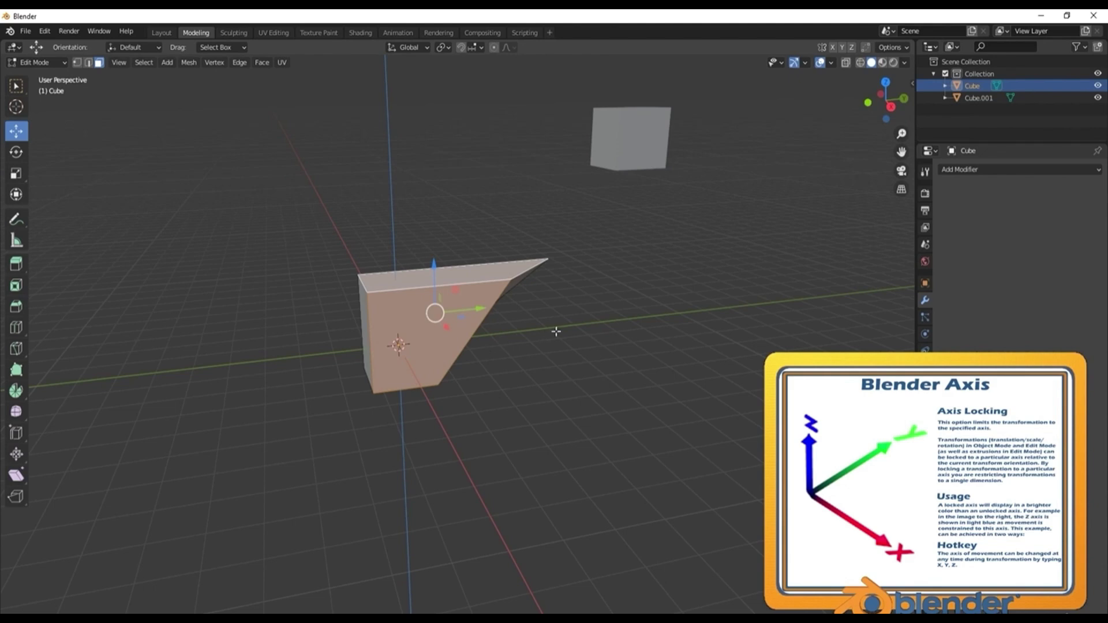
{"action": "middle_click_drag", "start_coordinate": [682, 330], "coordinate": [552, 350]}
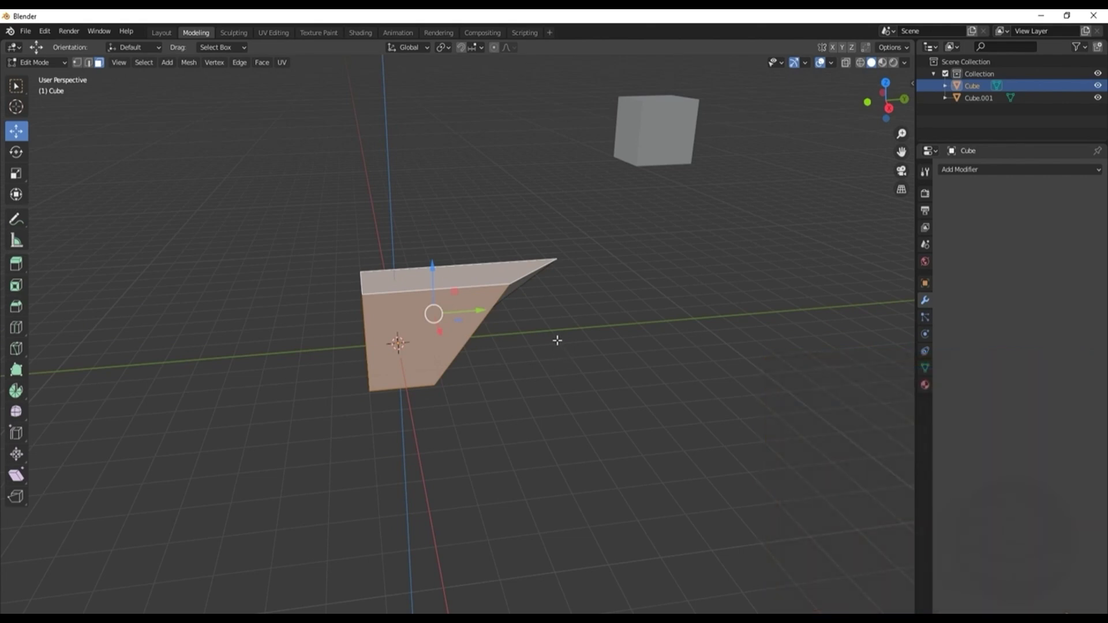
Step: Try scaling the two selected faces along the global Y, X and Z axes, one axis at a time in that order
{"action": "key", "text": "s"}
{"action": "key", "text": "y"}
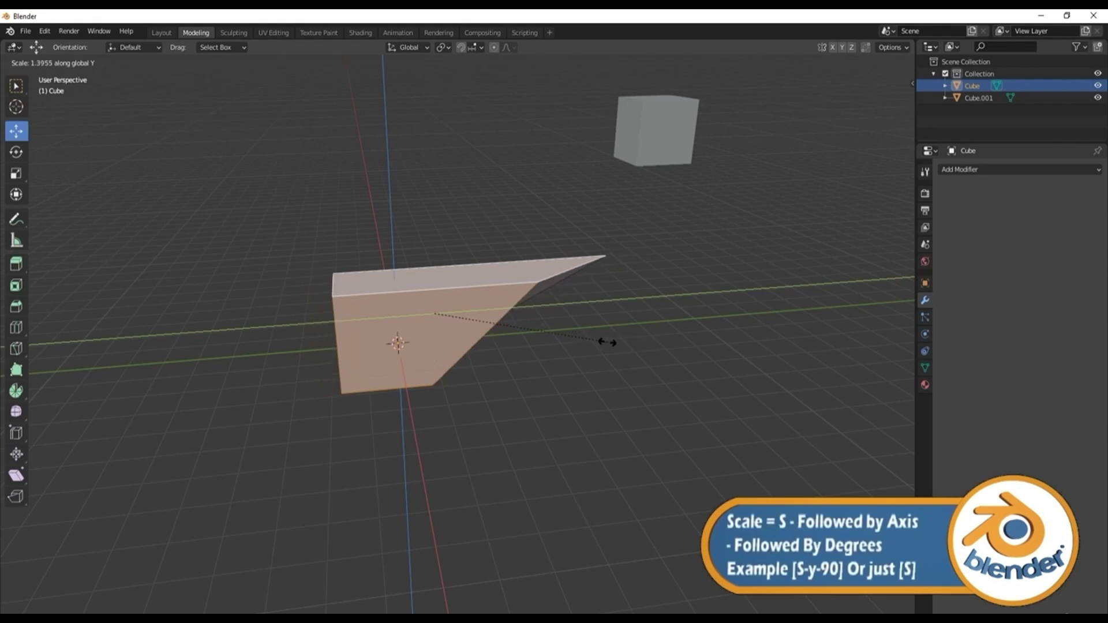
{"action": "right_click", "coordinate": [529, 347]}
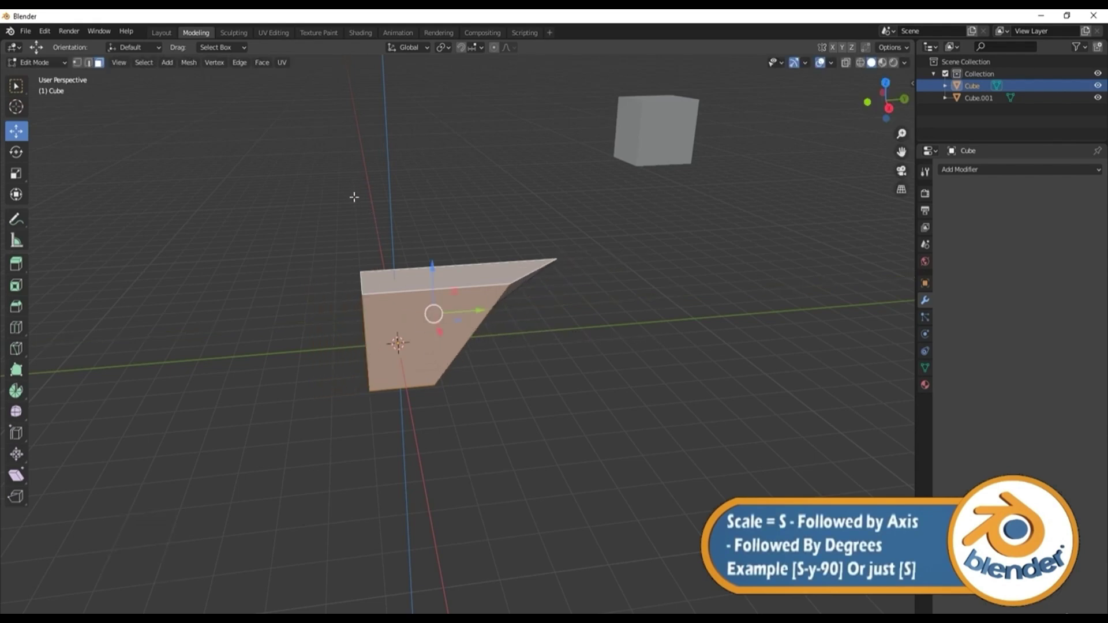
{"action": "middle_click_drag", "start_coordinate": [353, 196], "coordinate": [312, 230]}
{"action": "key", "text": "s"}
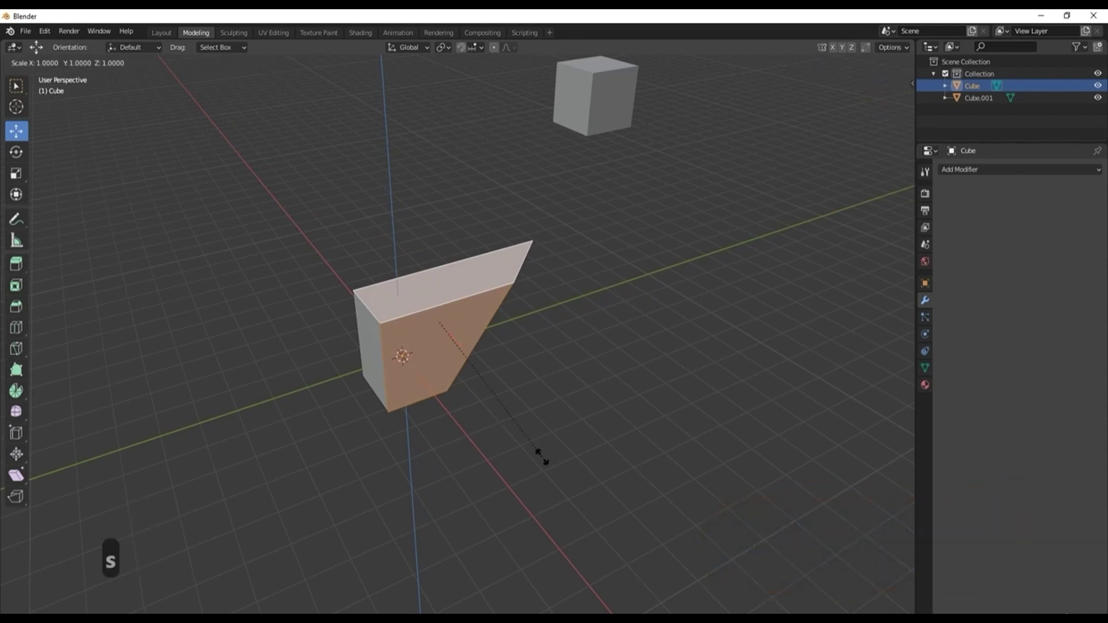
{"action": "key", "text": "x"}
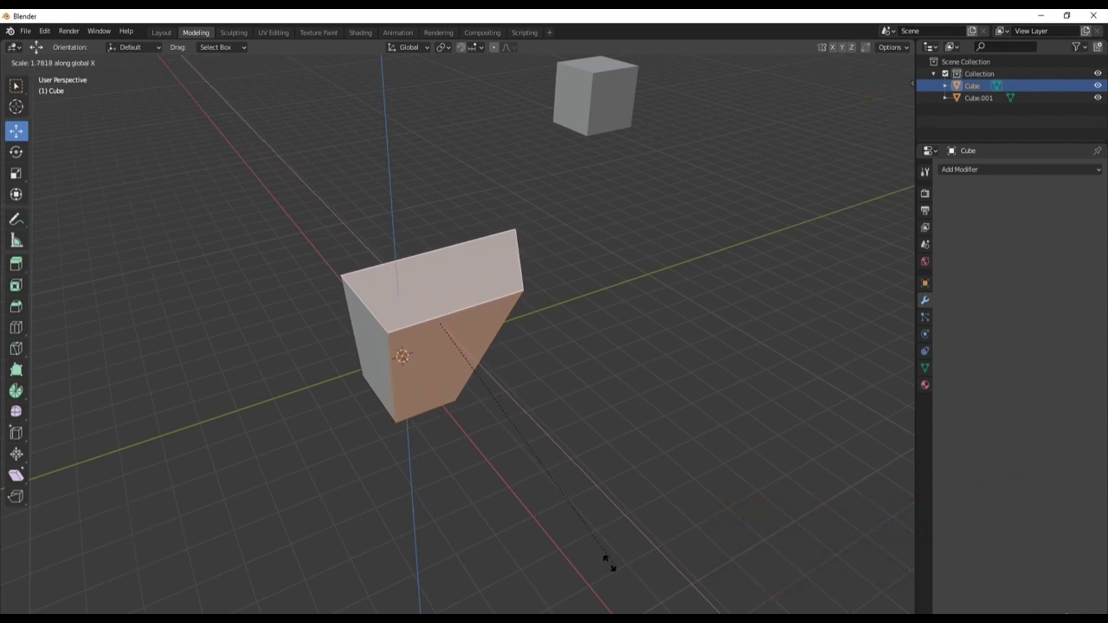
{"action": "right_click", "coordinate": [616, 550]}
{"action": "middle_click_drag", "start_coordinate": [657, 517], "coordinate": [391, 225]}
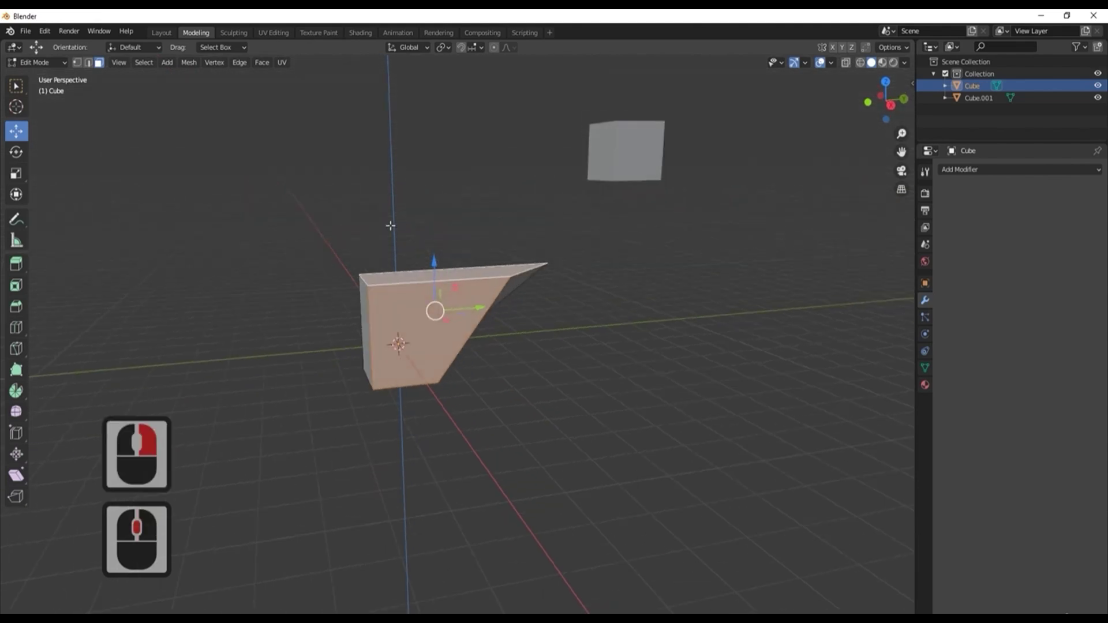
{"action": "key", "text": "s"}
{"action": "key", "text": "z"}
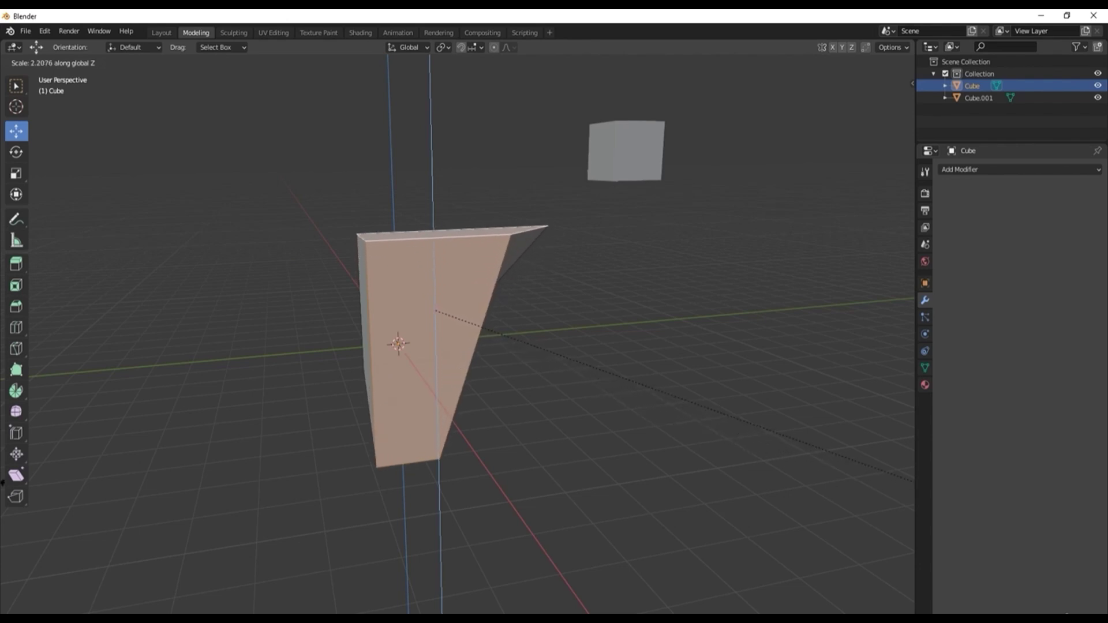
{"action": "right_click", "coordinate": [662, 377]}
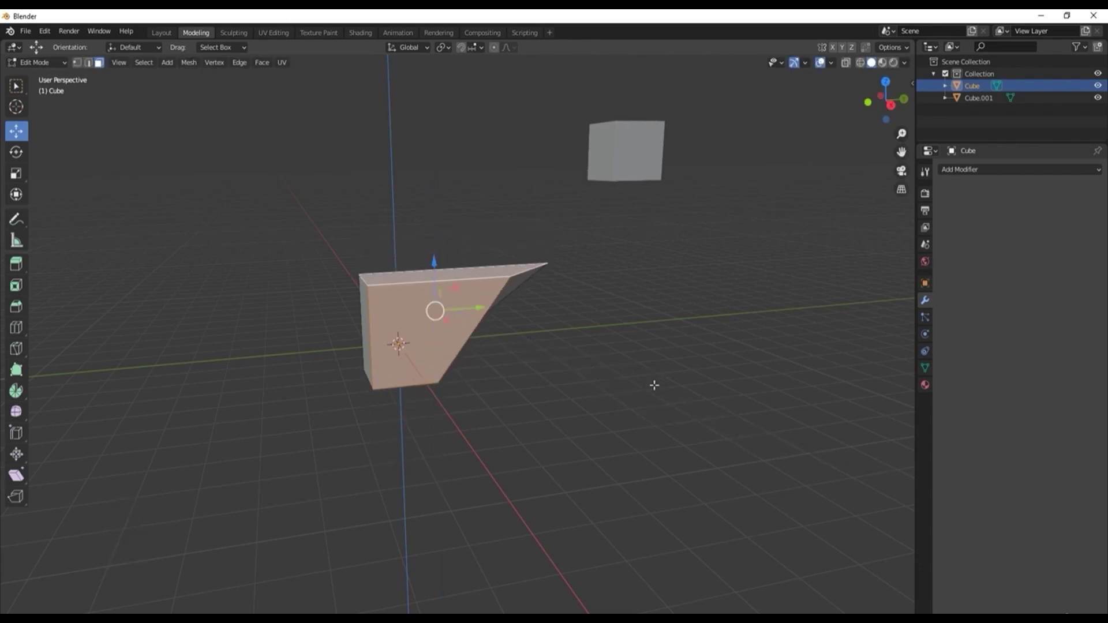
Step: Select all faces of the reshaped cube in Edit Mode
{"action": "middle_click_drag", "start_coordinate": [546, 292], "coordinate": [562, 375]}
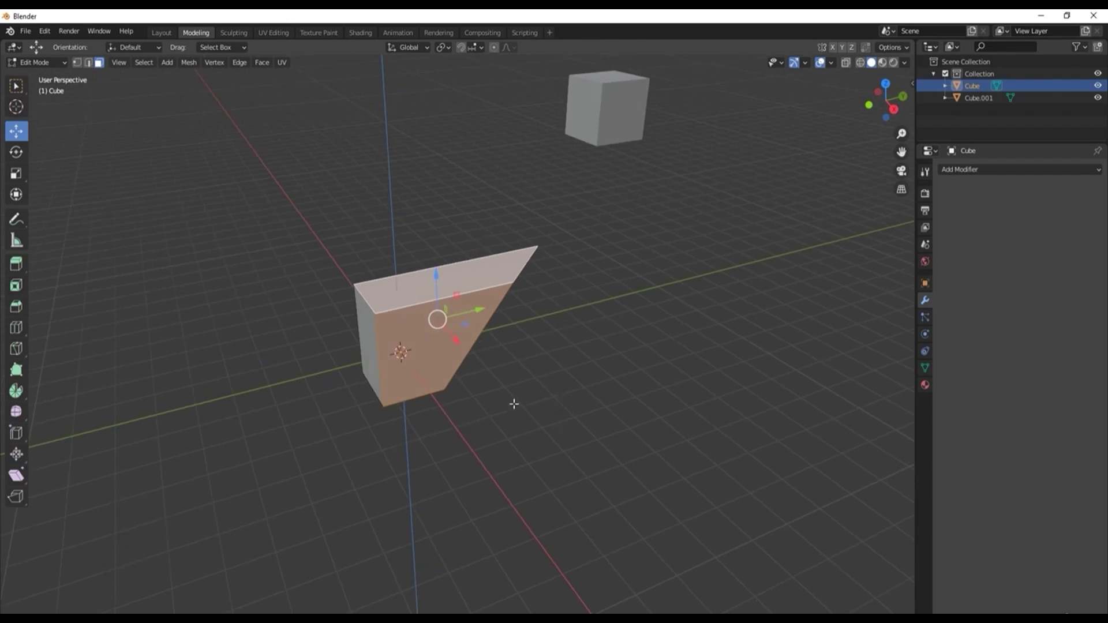
{"action": "right_click", "coordinate": [369, 404]}
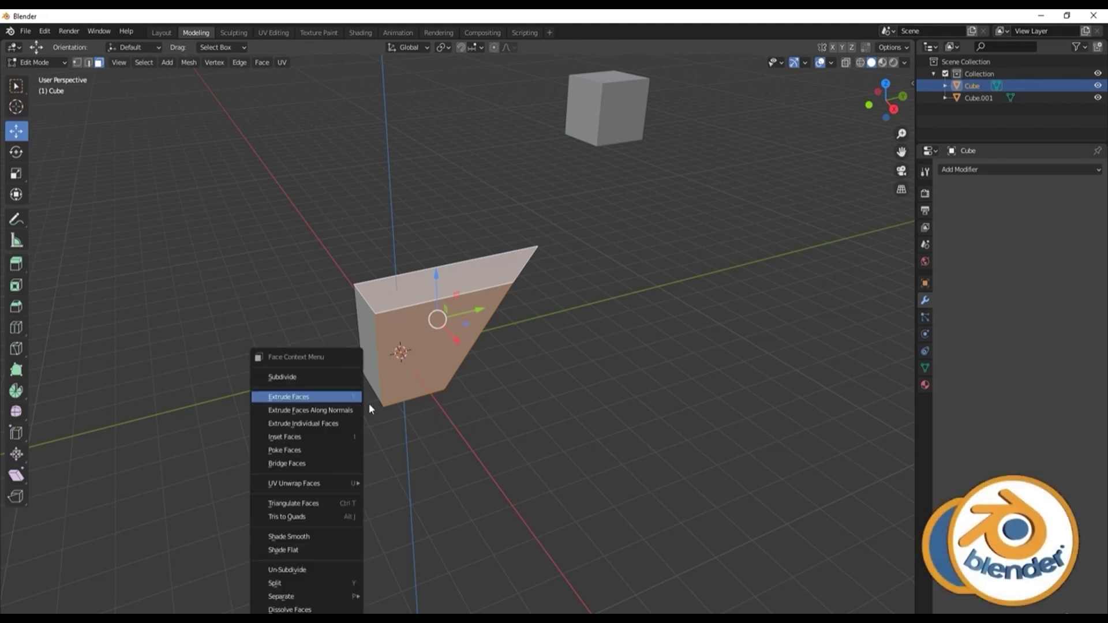
{"action": "key", "text": "a"}
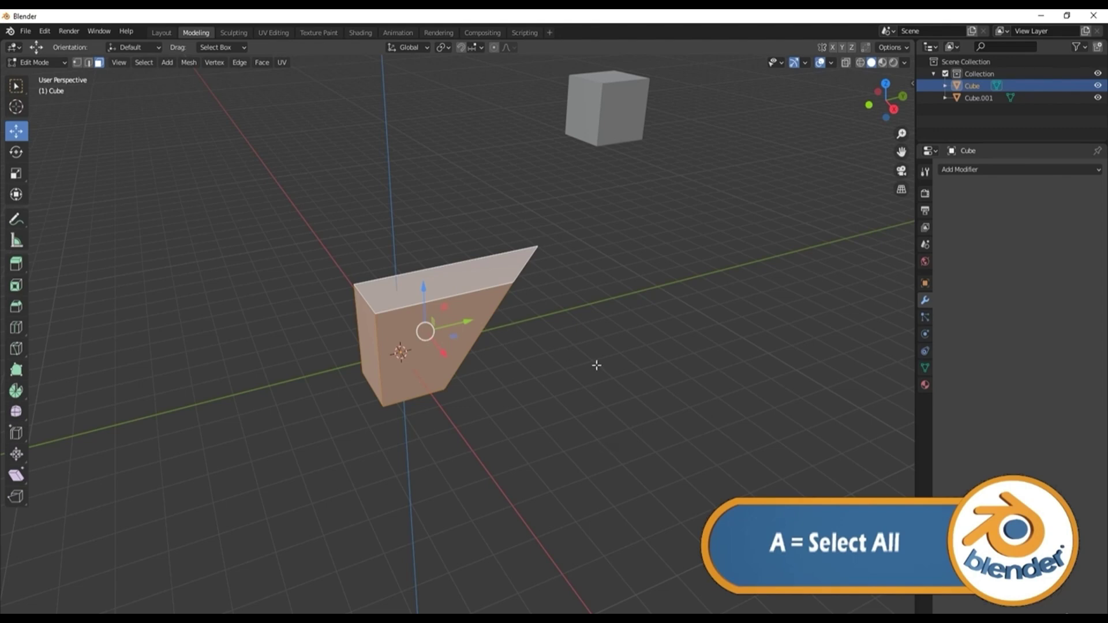
Step: Try a free rotation of the fully selected mesh about the global Y axis
{"action": "key", "text": "r"}
{"action": "key", "text": "y"}
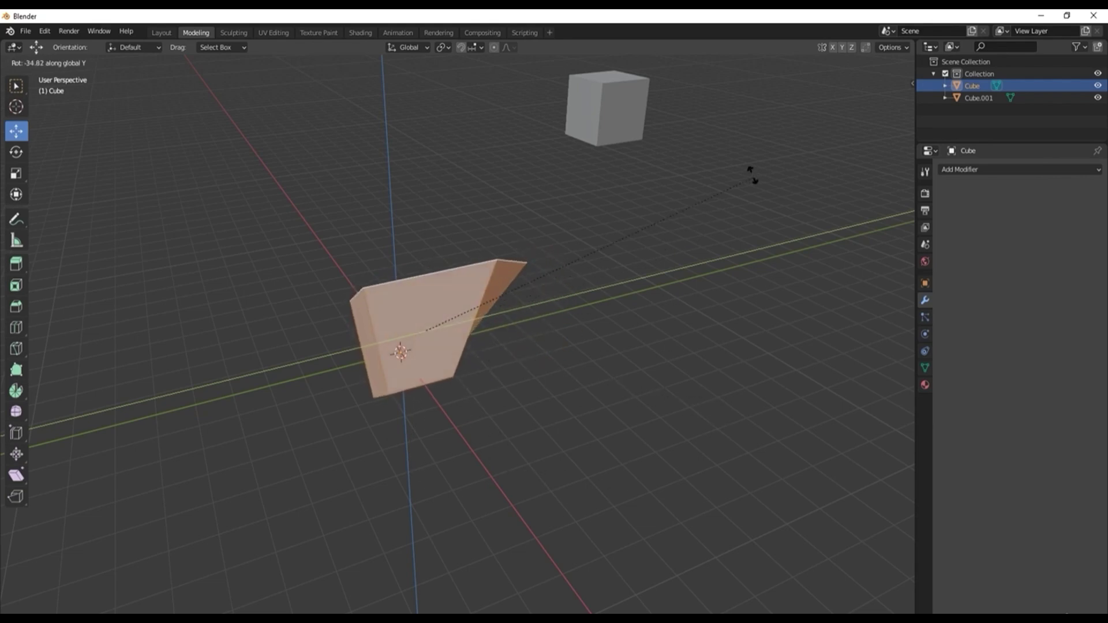
{"action": "left_click", "coordinate": [608, 369]}
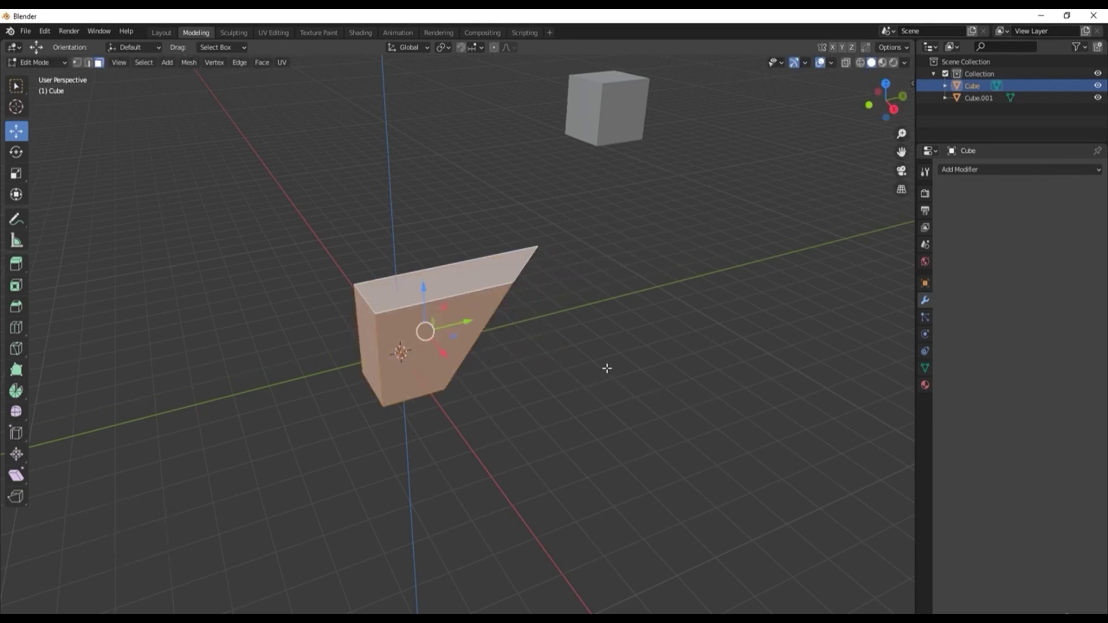
Step: Rotate the entire mesh exactly 90 degrees about the global Y axis, and try a uniform scale on it
{"action": "key", "text": "r"}
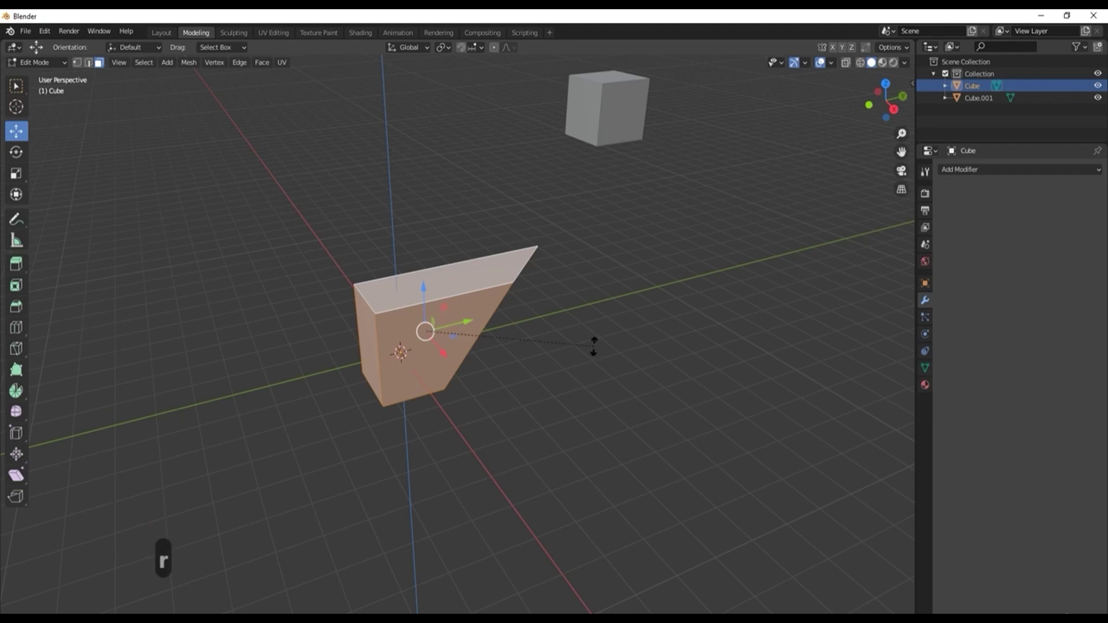
{"action": "key", "text": "y"}
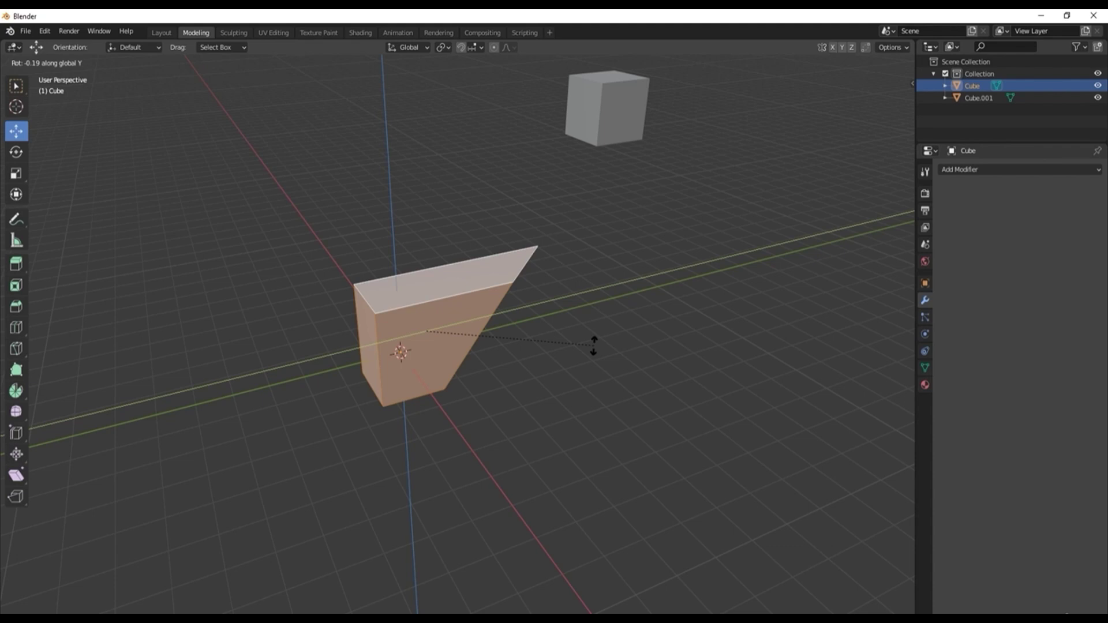
{"action": "type", "text": "90"}
{"action": "key", "text": "Return"}
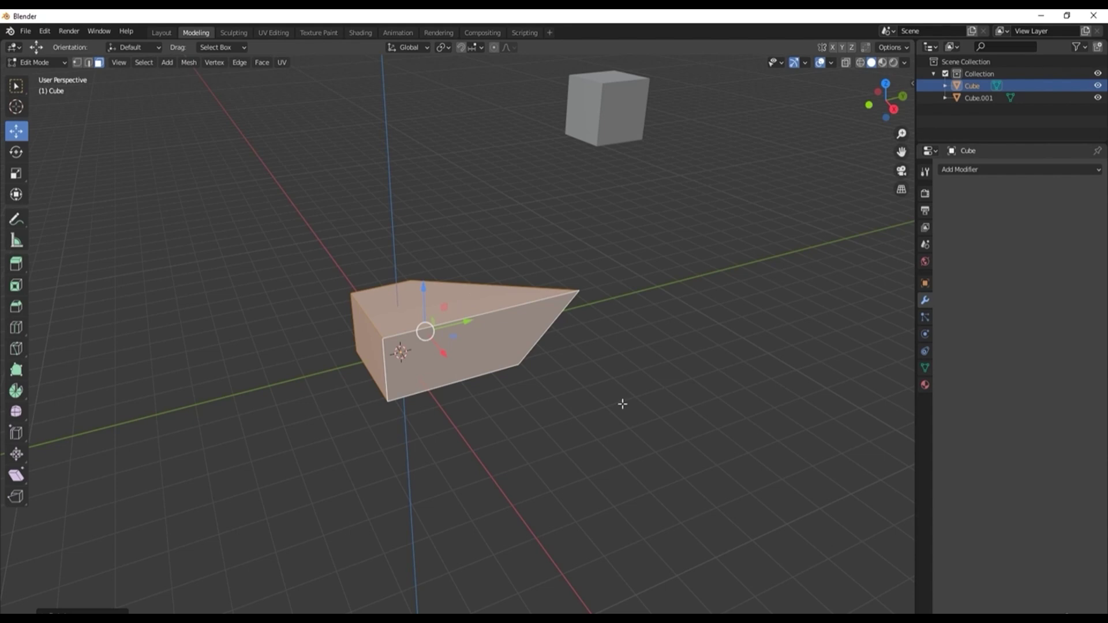
{"action": "key", "text": "s"}
{"action": "right_click", "coordinate": [653, 388]}
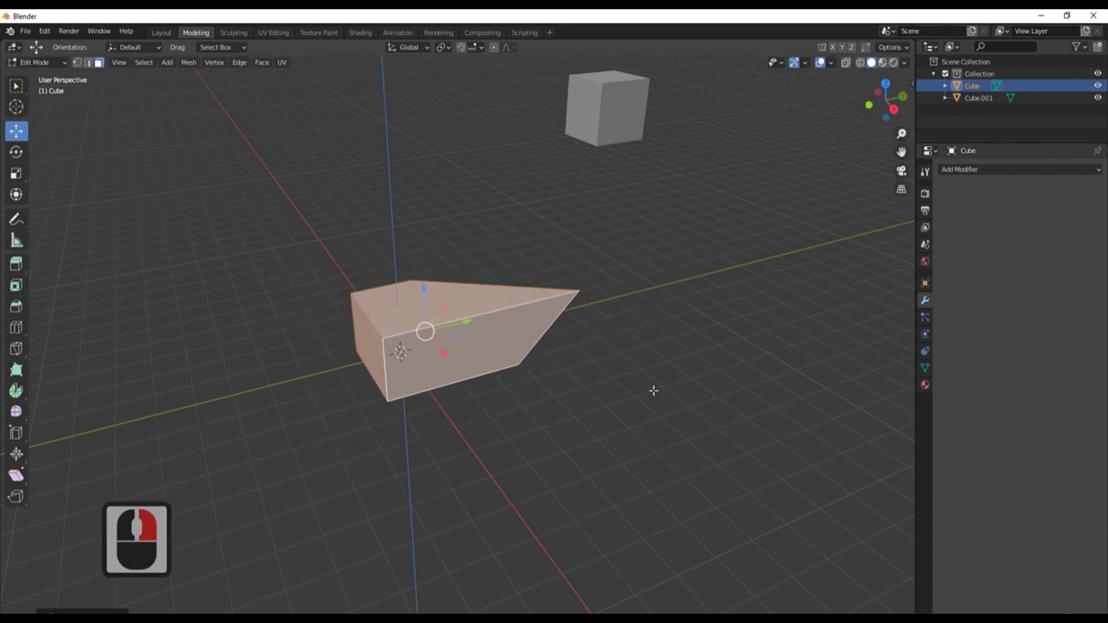
Step: Try a free rotation and a uniform scale on the fully selected mesh
{"action": "key", "text": "r"}
{"action": "right_click", "coordinate": [589, 445]}
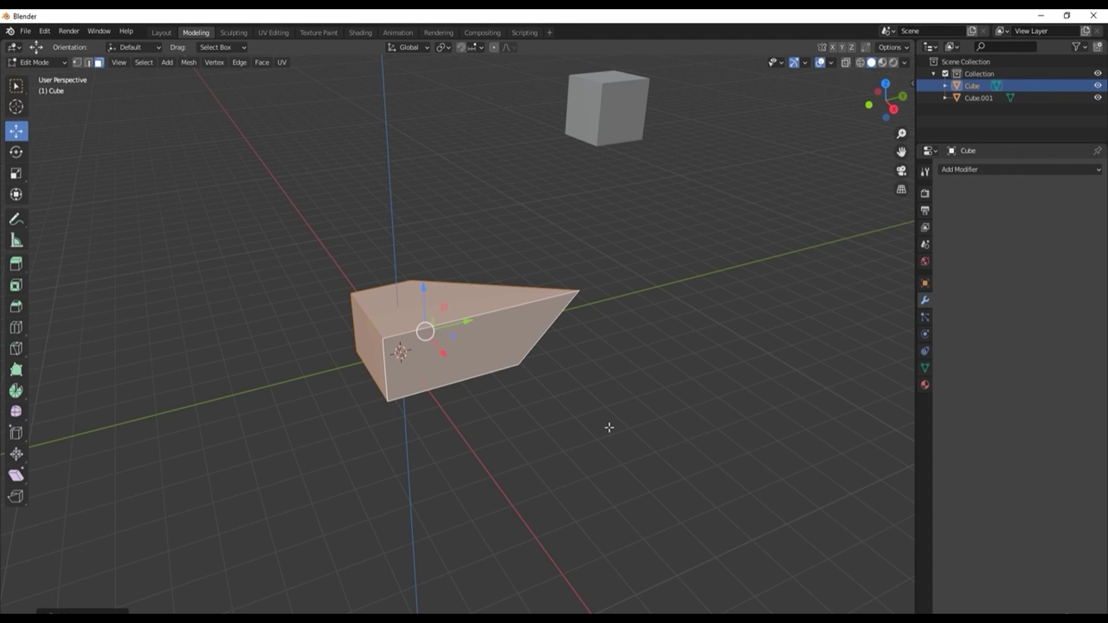
{"action": "key", "text": "s"}
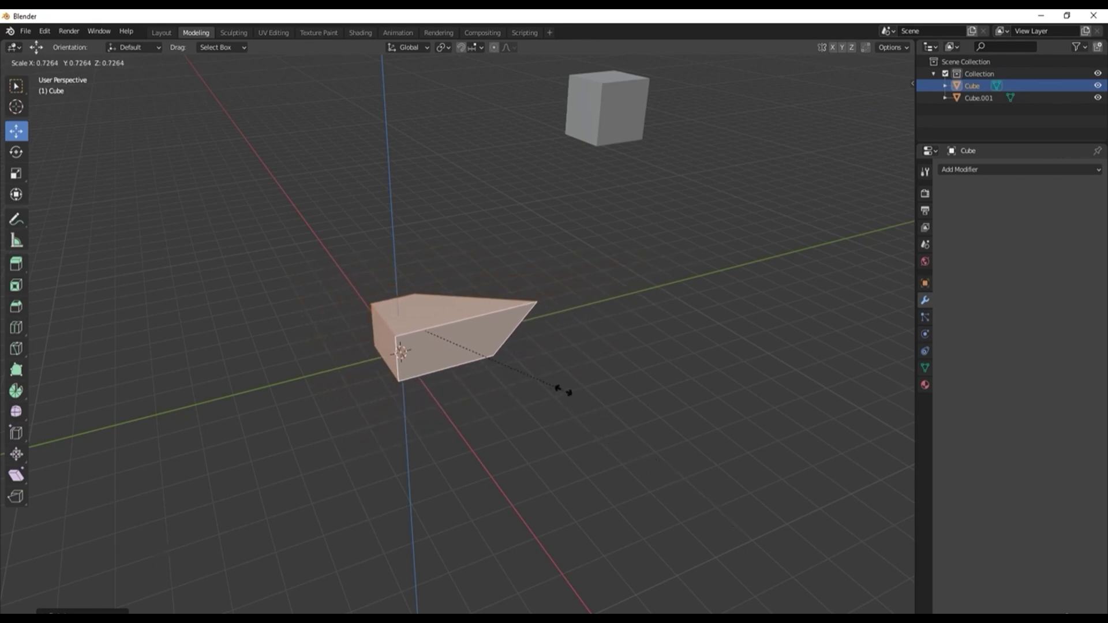
{"action": "left_click", "coordinate": [626, 438]}
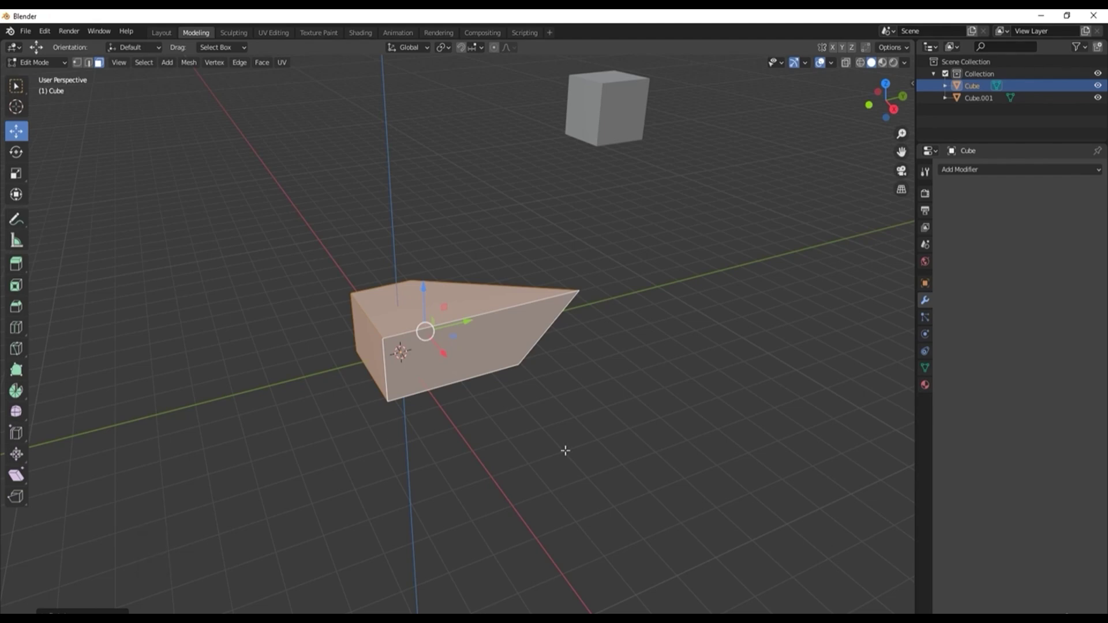
Step: Switch the reshaped cube from Edit Mode back to Object Mode
{"action": "key", "text": "Tab"}
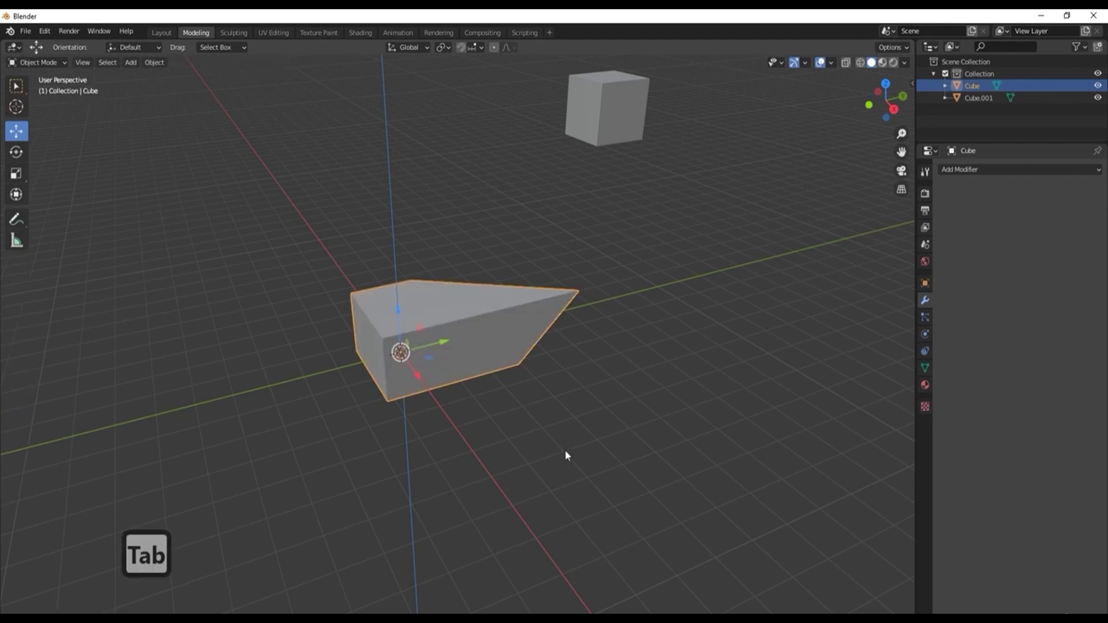
{"action": "middle_click_drag", "start_coordinate": [601, 391], "coordinate": [487, 305]}
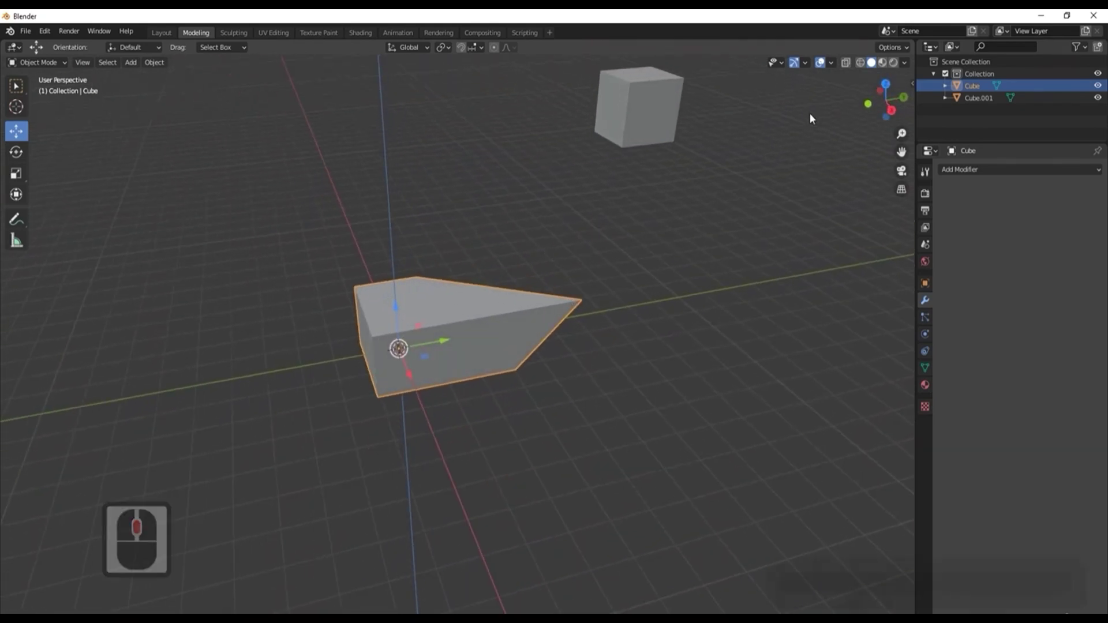
{"action": "left_click", "coordinate": [832, 62]}
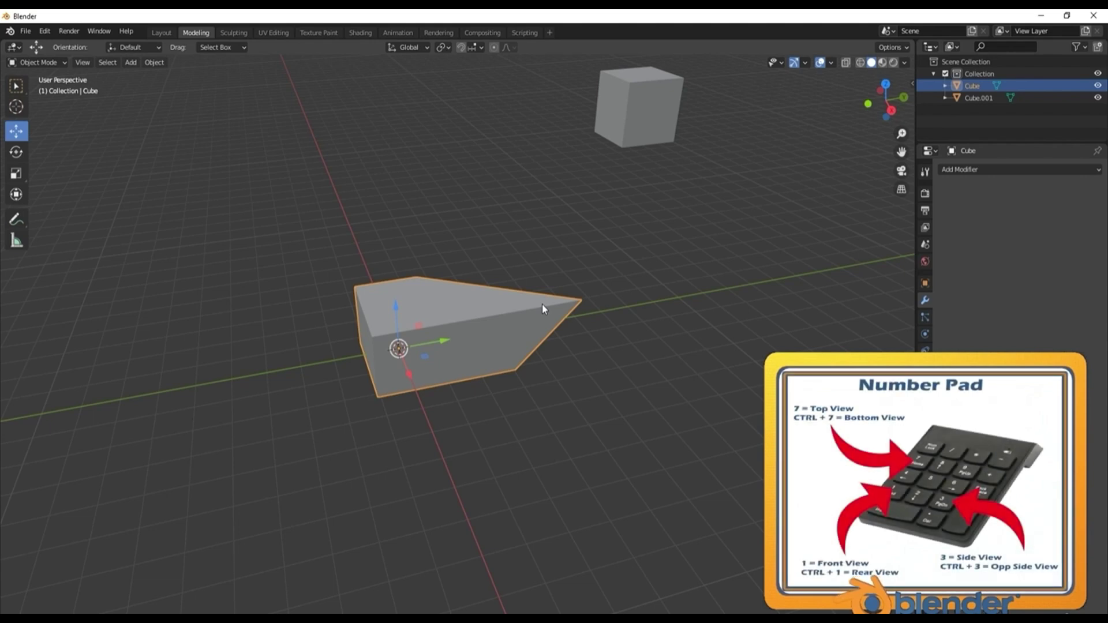
Step: View the scene orthographically from the front, right, top, bottom, back and left, in that order
{"action": "key", "text": "KP_1"}
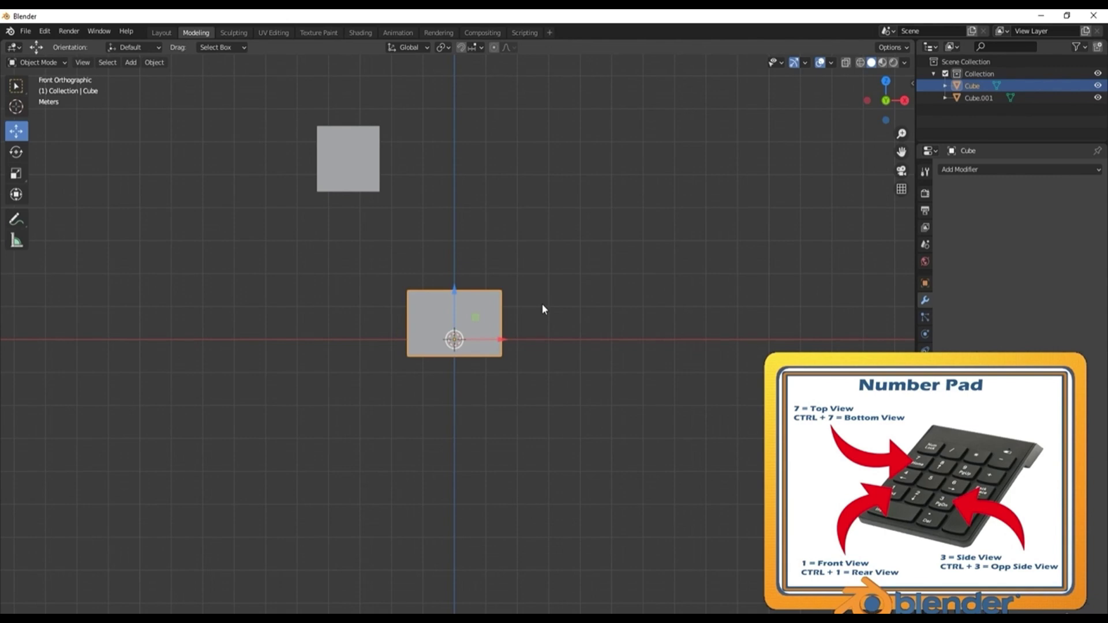
{"action": "key", "text": "KP_3"}
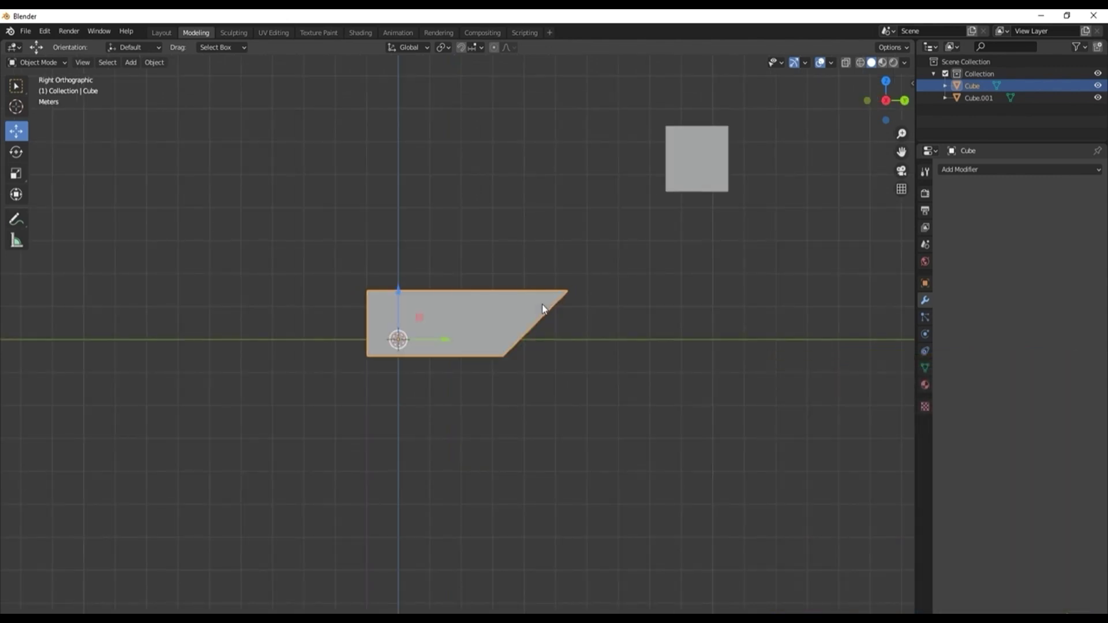
{"action": "key", "text": "KP_7"}
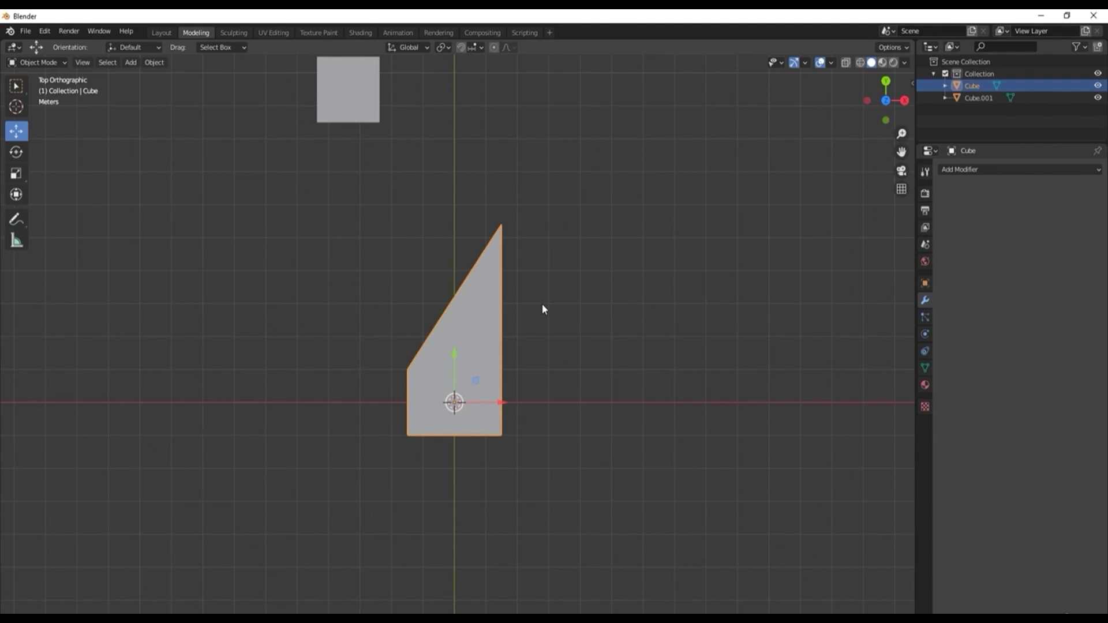
{"action": "key", "text": "ctrl+KP_7"}
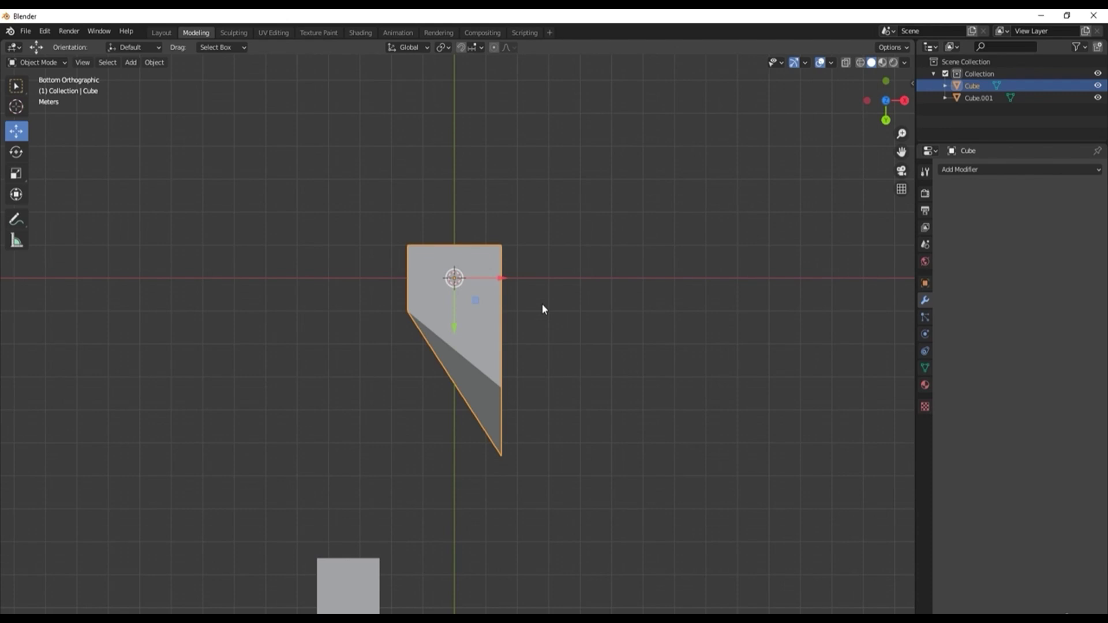
{"action": "key", "text": "ctrl+KP_1"}
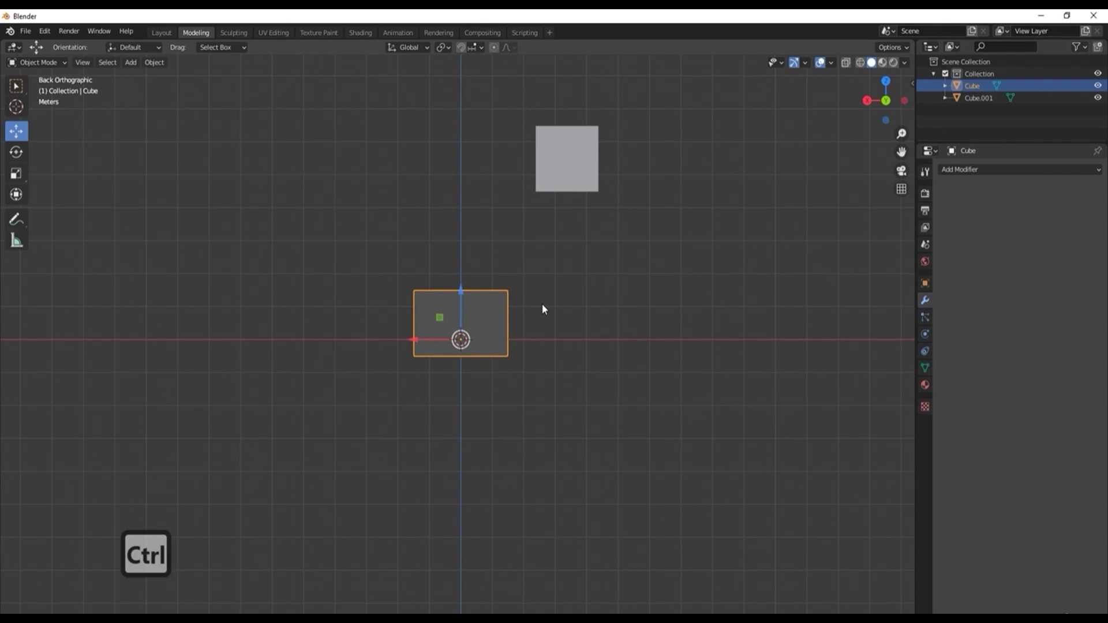
{"action": "key", "text": "ctrl+KP_3"}
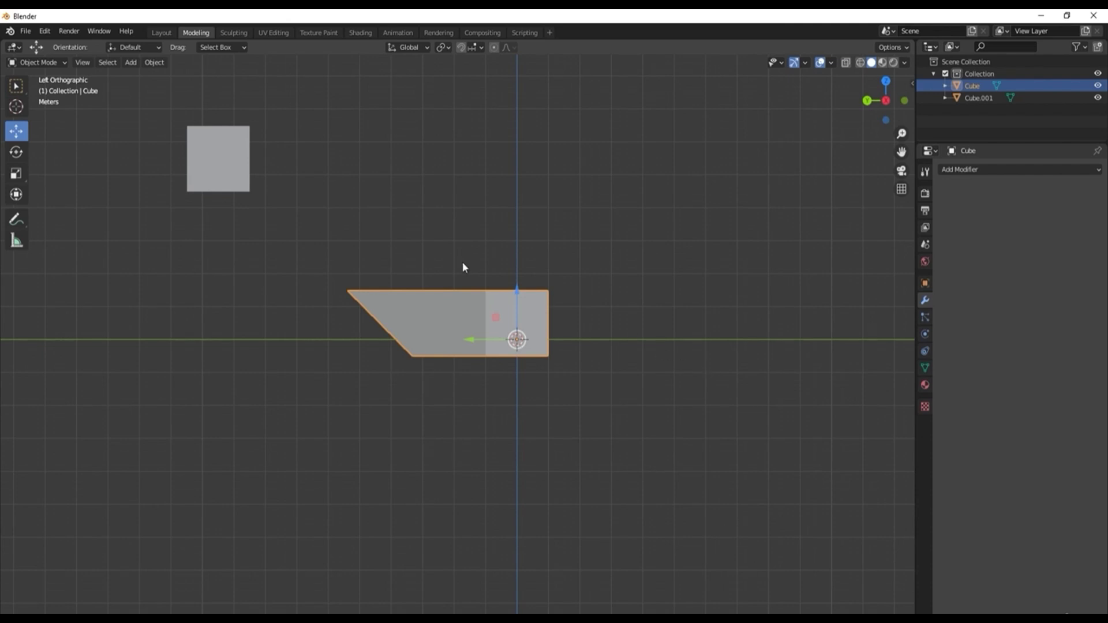
Step: Enable Scene Statistics, System Memory, Video Memory and Blender Version for the status bar in the Interface preferences
{"action": "left_click", "coordinate": [45, 31]}
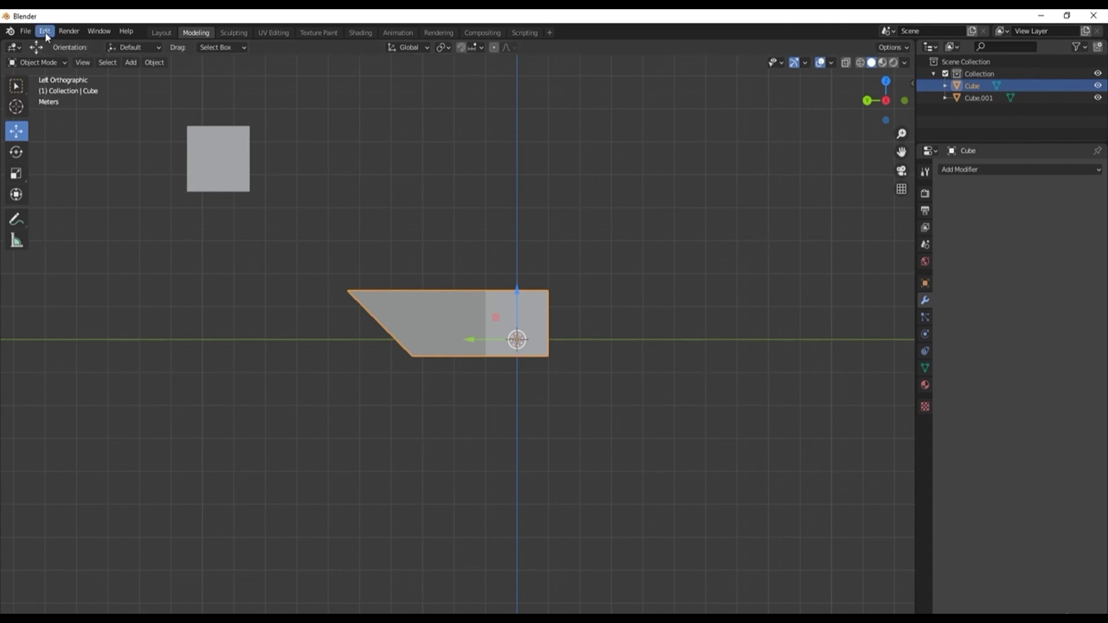
{"action": "left_click", "coordinate": [46, 35]}
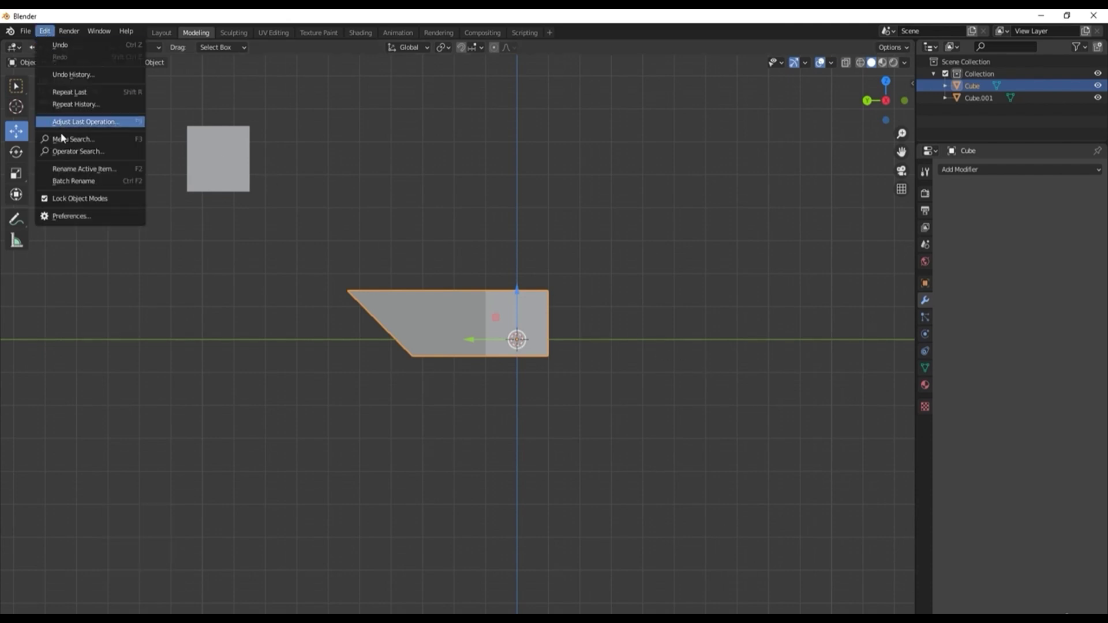
{"action": "left_click", "coordinate": [75, 217]}
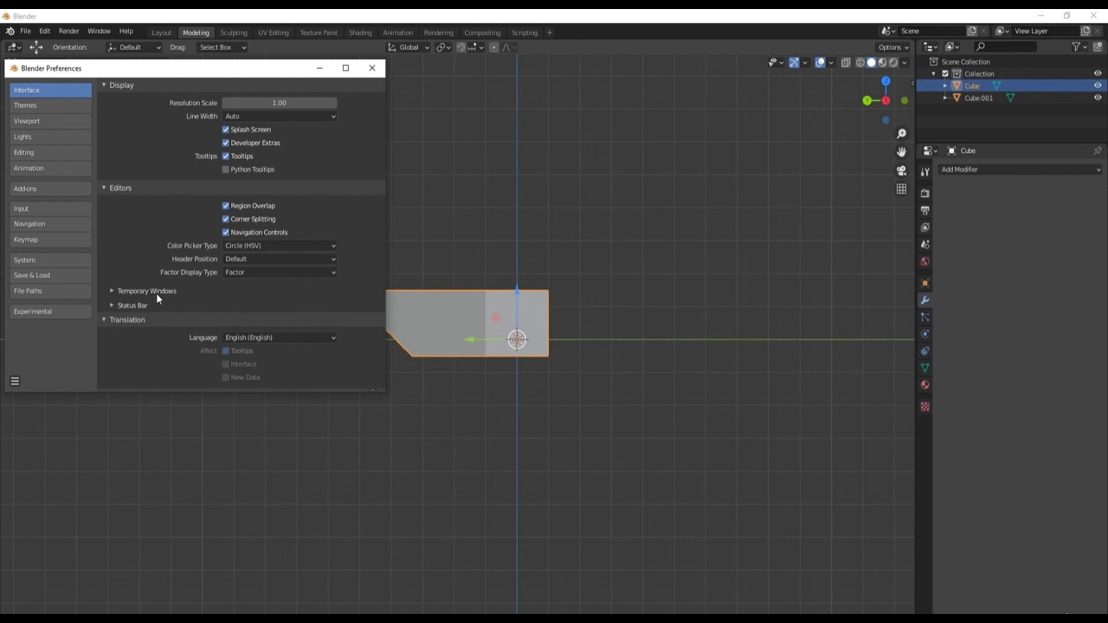
{"action": "left_click", "coordinate": [137, 306]}
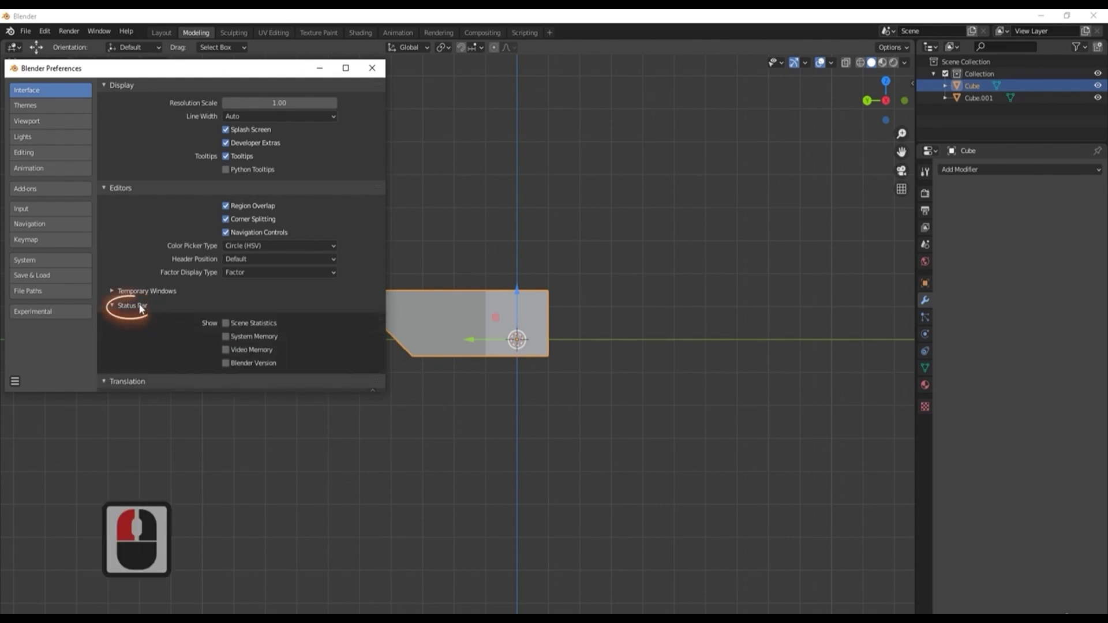
{"action": "left_click", "coordinate": [224, 323]}
{"action": "left_click", "coordinate": [226, 336]}
{"action": "left_click", "coordinate": [225, 350]}
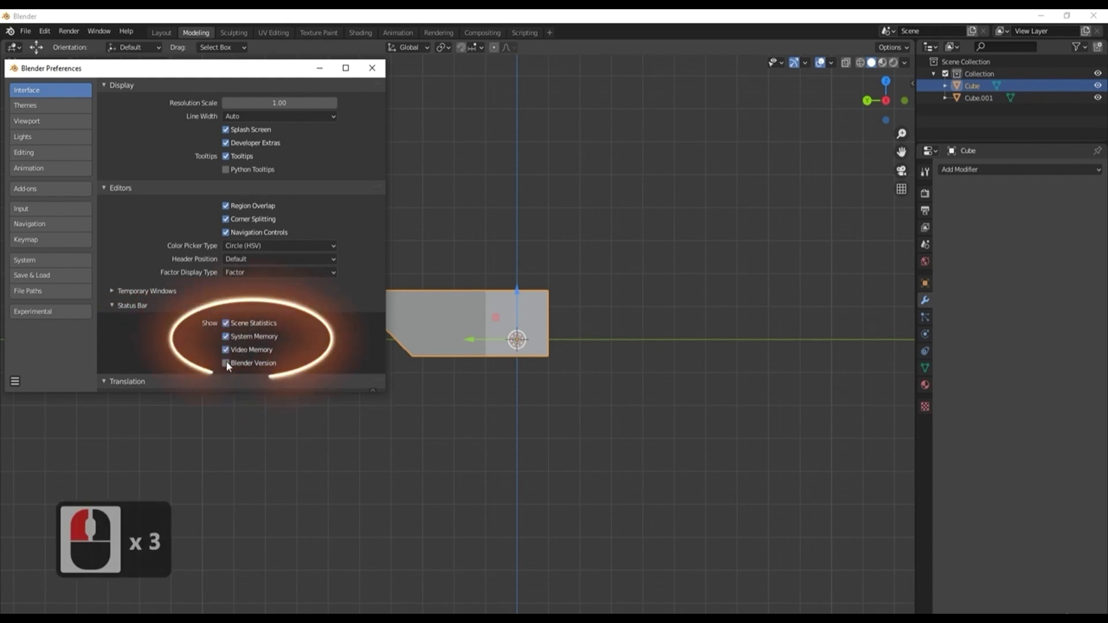
{"action": "left_click", "coordinate": [226, 362]}
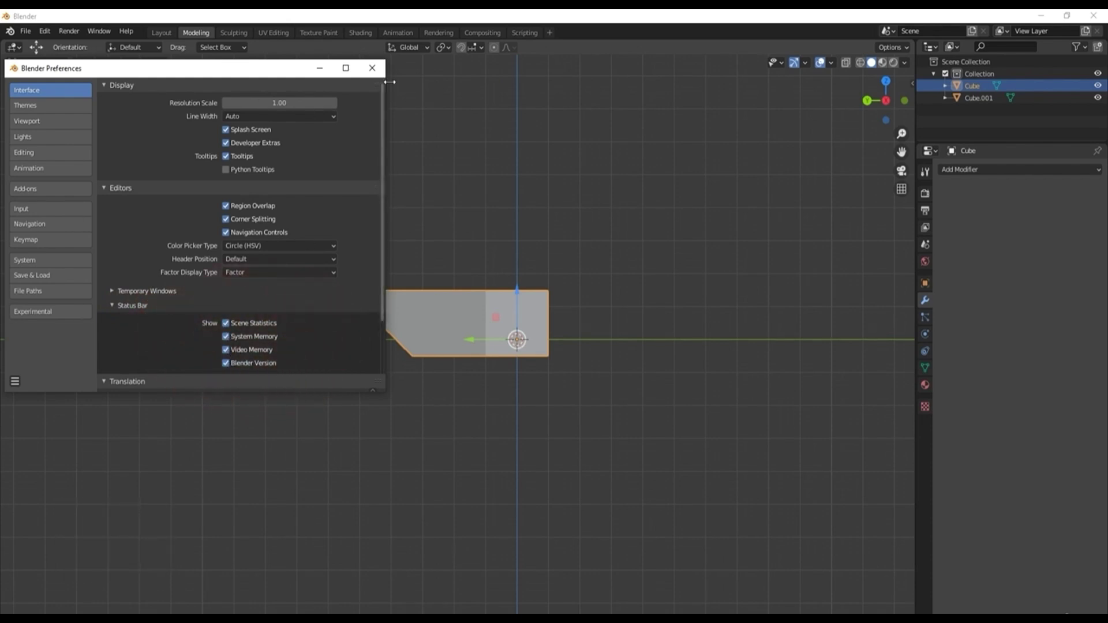
{"action": "left_click", "coordinate": [372, 68]}
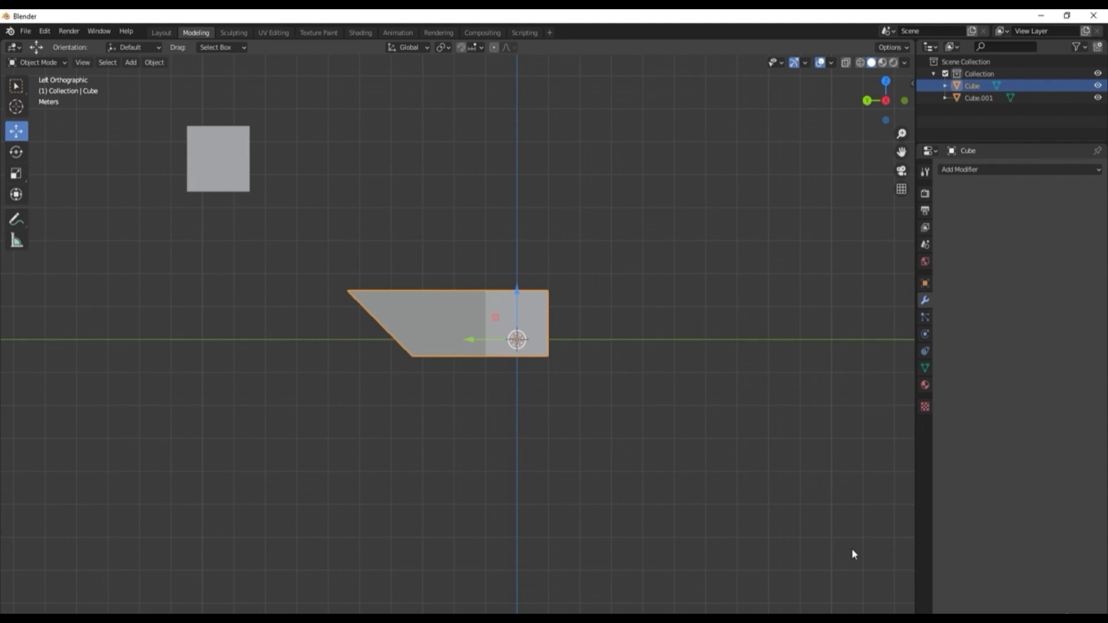
{"action": "key", "text": "F3"}
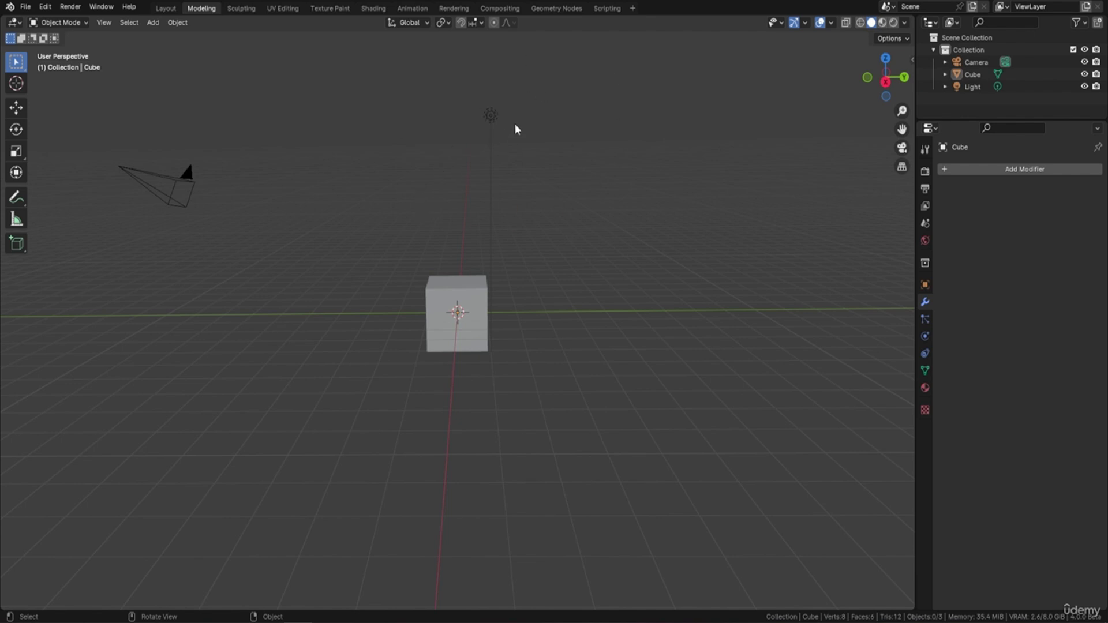
Step: Add a new workspace from the General Animation template and rename it Asset Manager
{"action": "left_click", "coordinate": [634, 9]}
{"action": "mouse_move", "coordinate": [599, 31]}
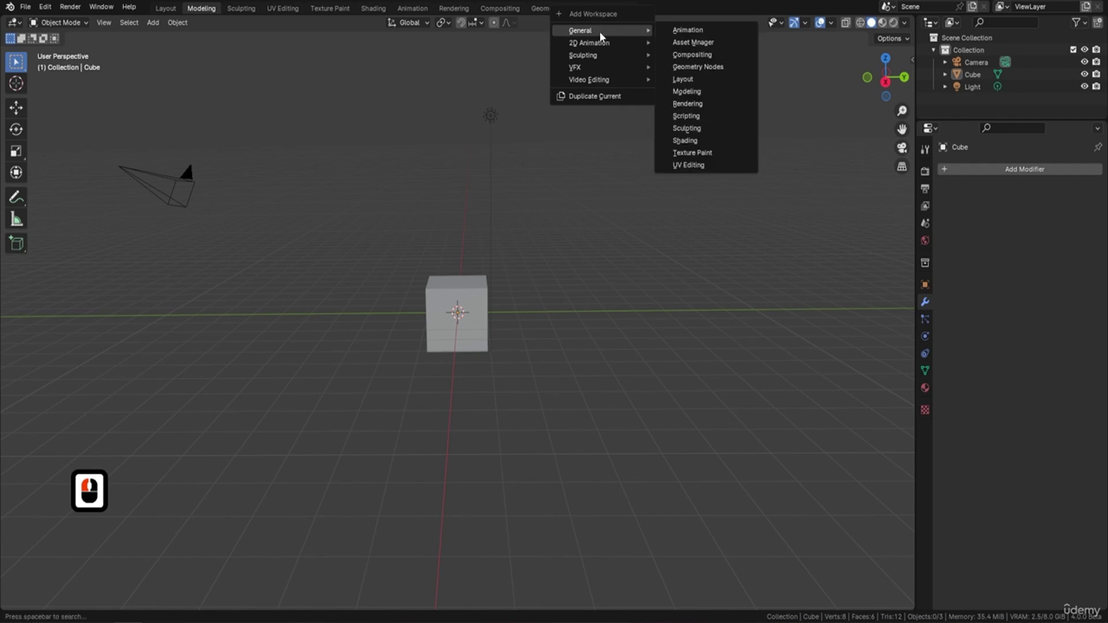
{"action": "left_click", "coordinate": [690, 30]}
{"action": "double_click", "coordinate": [655, 8]}
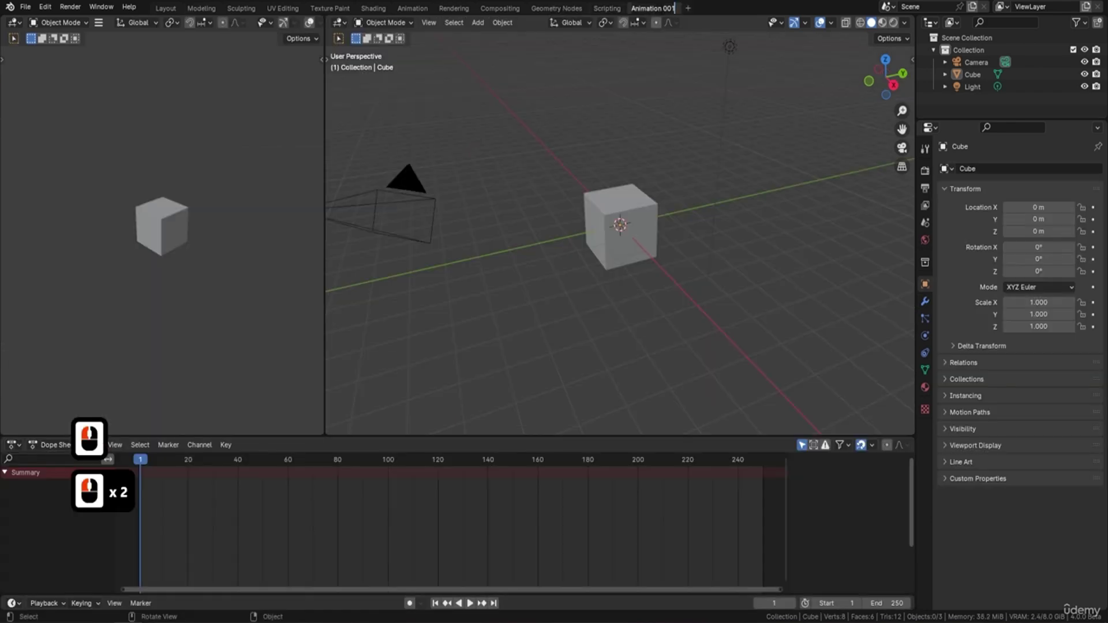
{"action": "key", "text": "BackSpace"}
{"action": "type", "text": "Ass"}
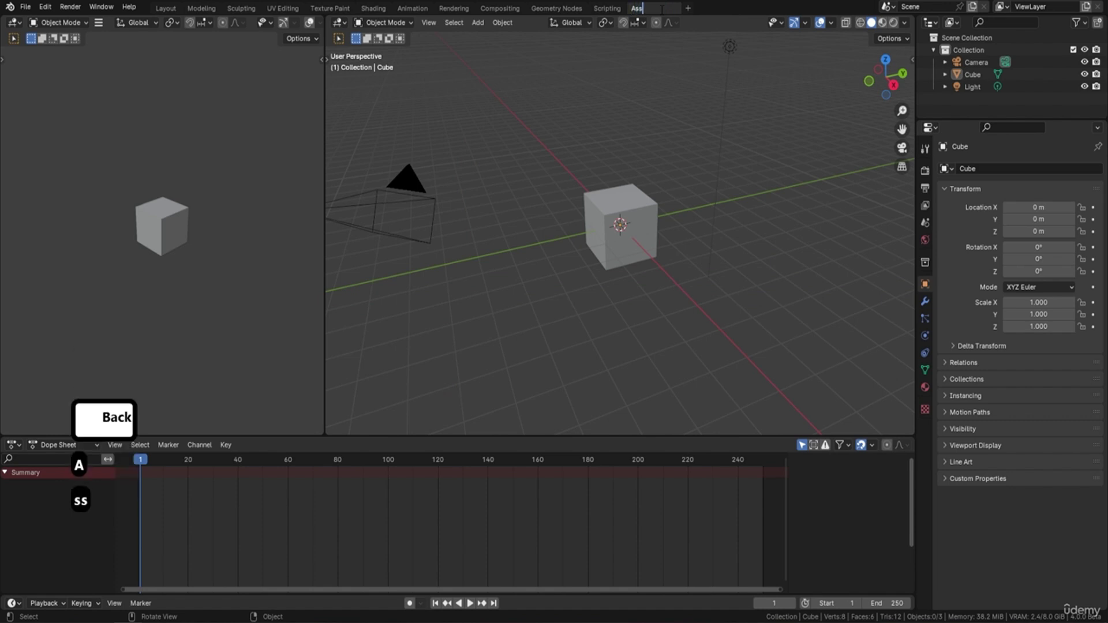
{"action": "type", "text": "et Manager"}
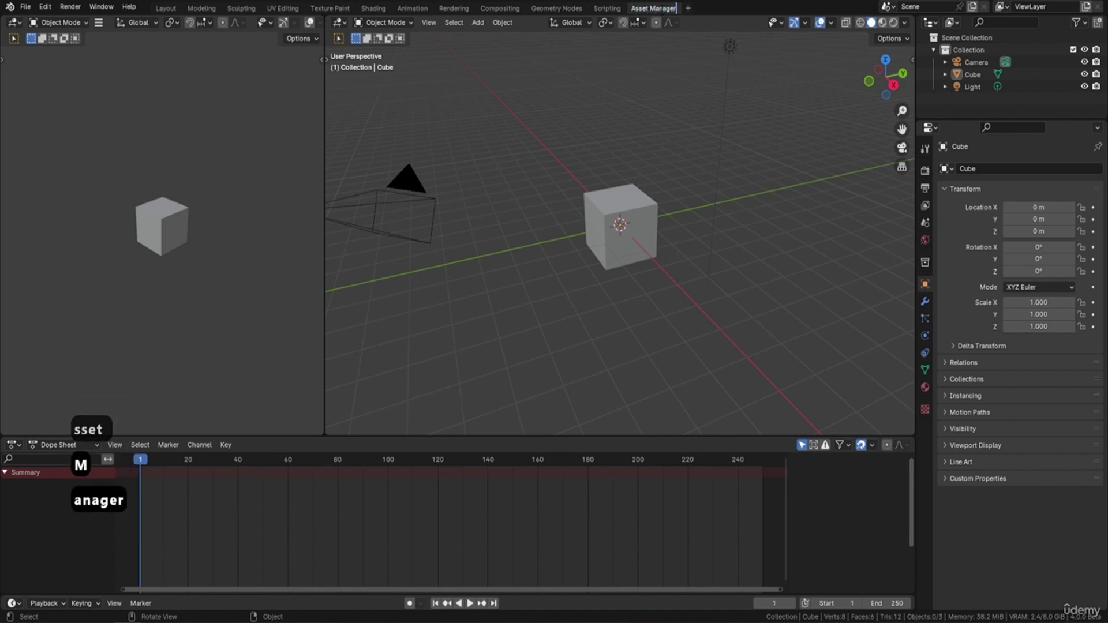
{"action": "key", "text": "Return"}
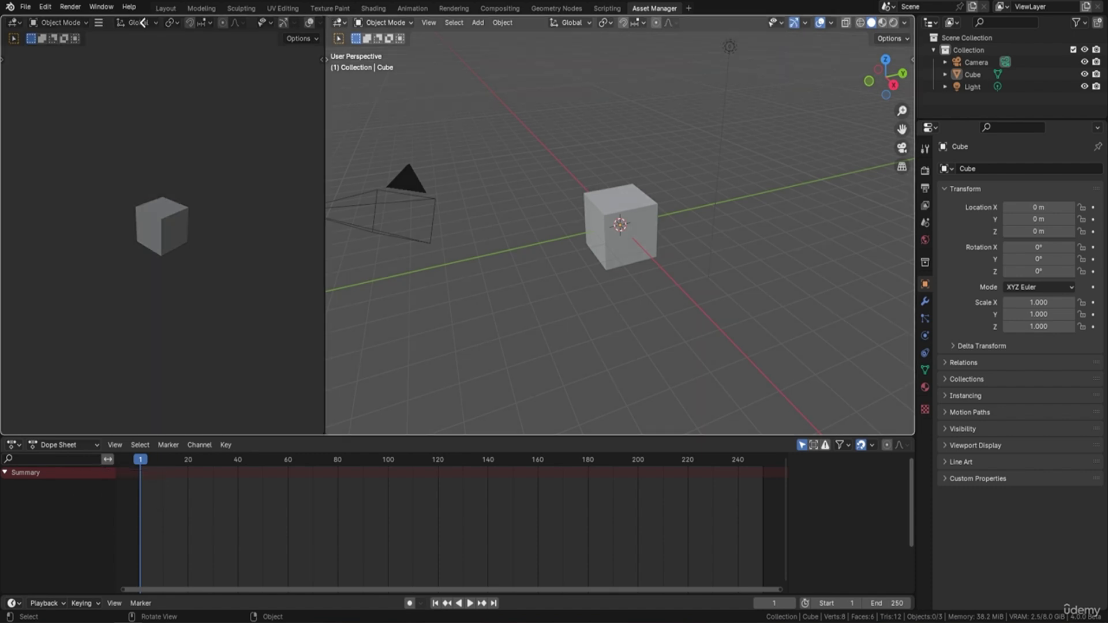
Step: Merge the two 3D viewports into one and turn the Dope Sheet area into an Asset Browser showing the User Library
{"action": "left_click", "coordinate": [139, 23]}
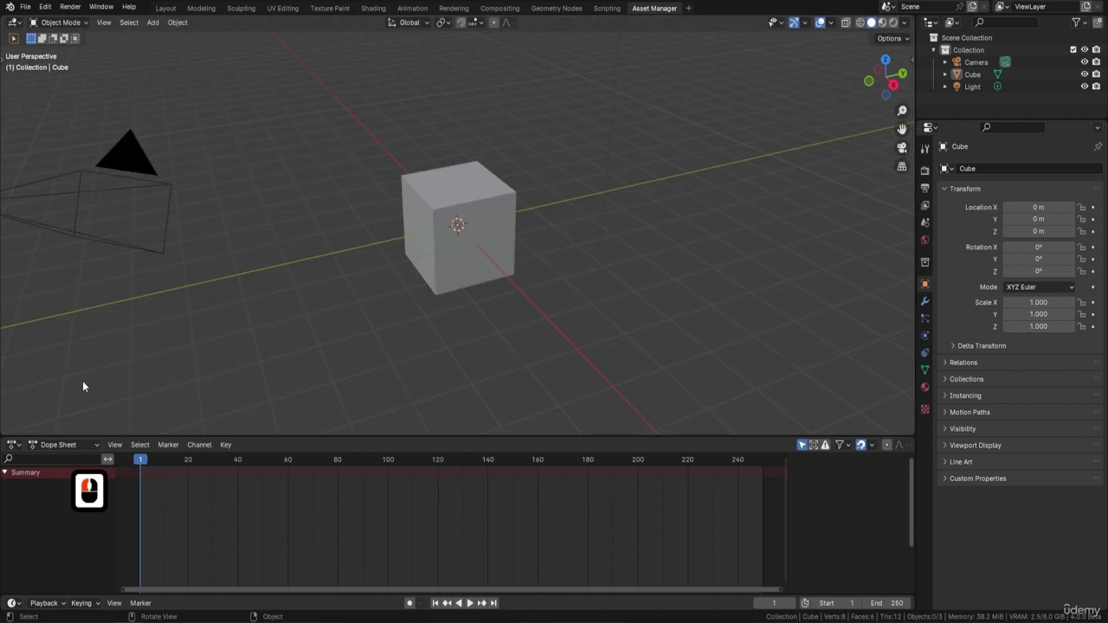
{"action": "left_click", "coordinate": [13, 445]}
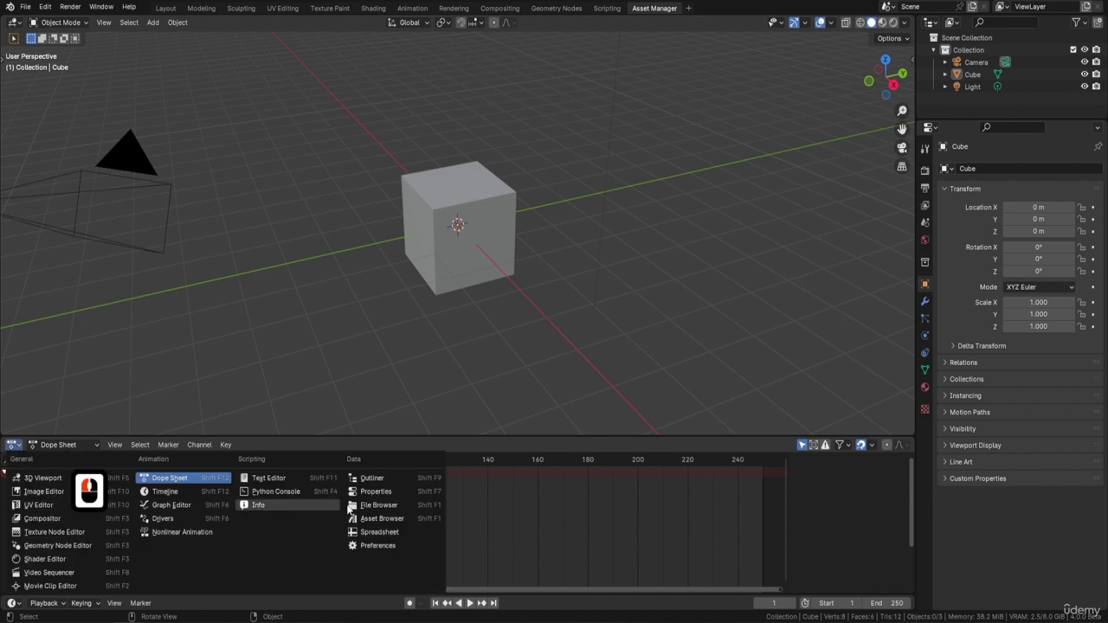
{"action": "left_click", "coordinate": [382, 518]}
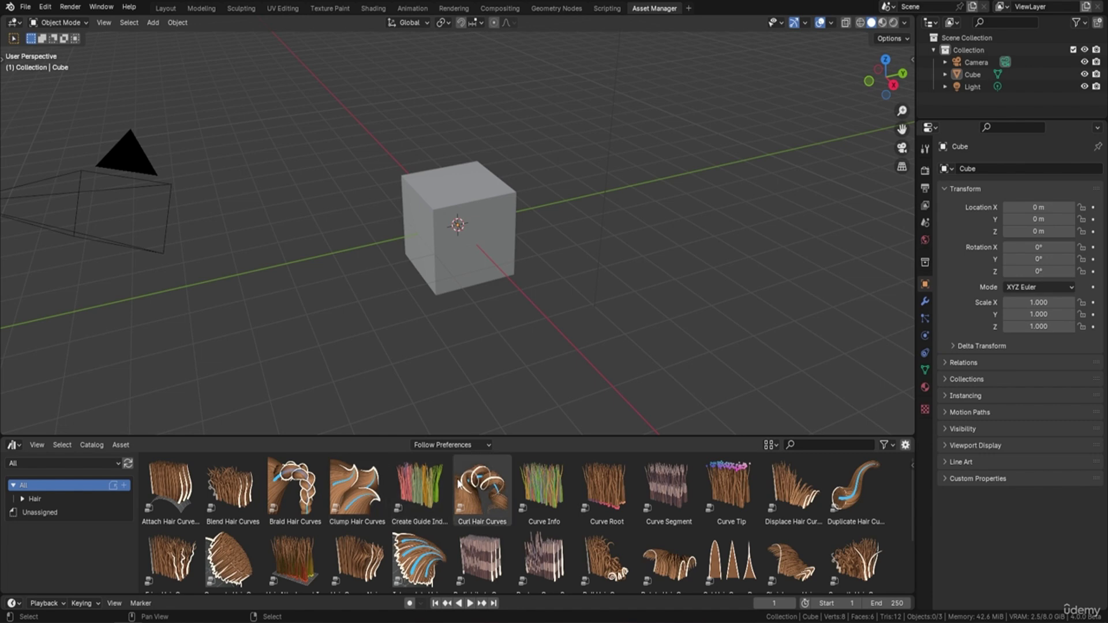
{"action": "left_click", "coordinate": [115, 464]}
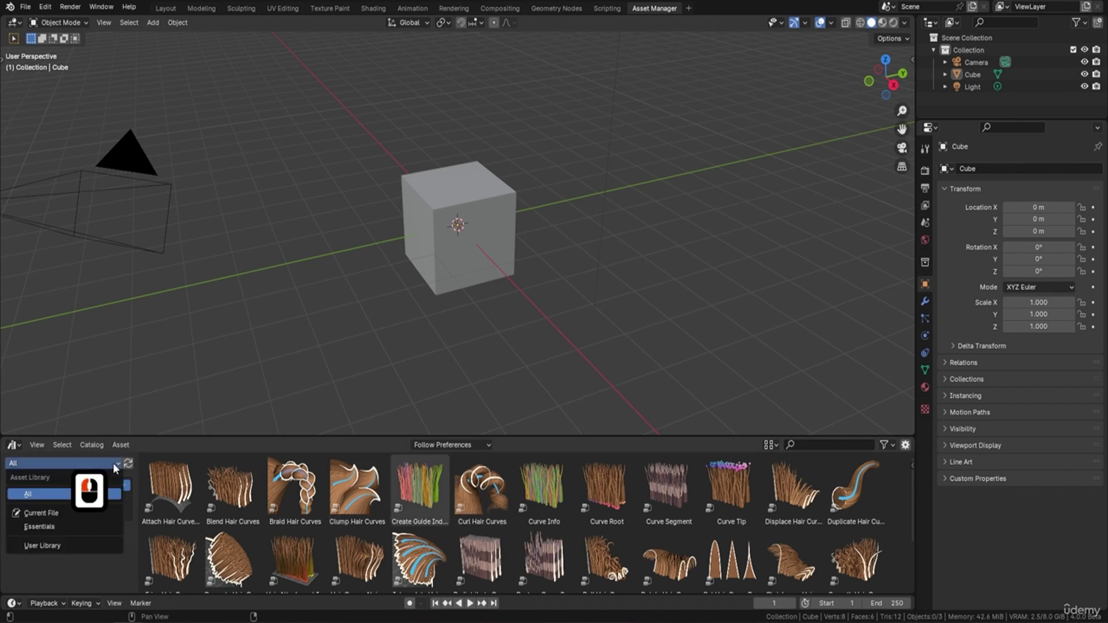
{"action": "left_click", "coordinate": [67, 545]}
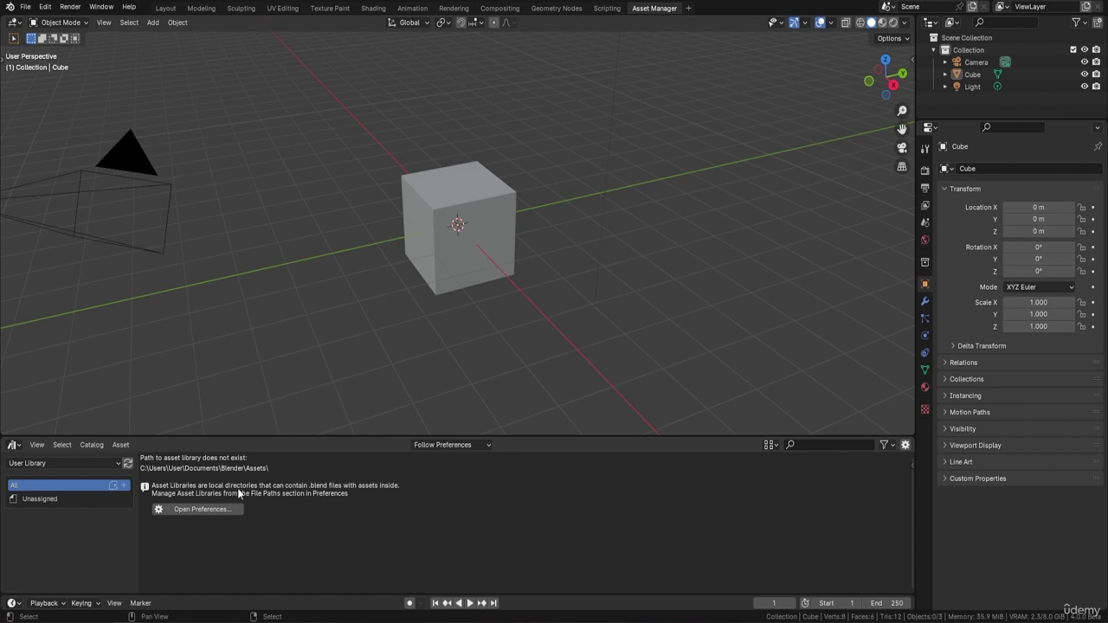
Step: Add the Download Pack's Setup folder as an asset library in the File Paths preferences, keeping the Append (Reuse Data) import method
{"action": "left_click", "coordinate": [45, 11]}
{"action": "left_click", "coordinate": [83, 164]}
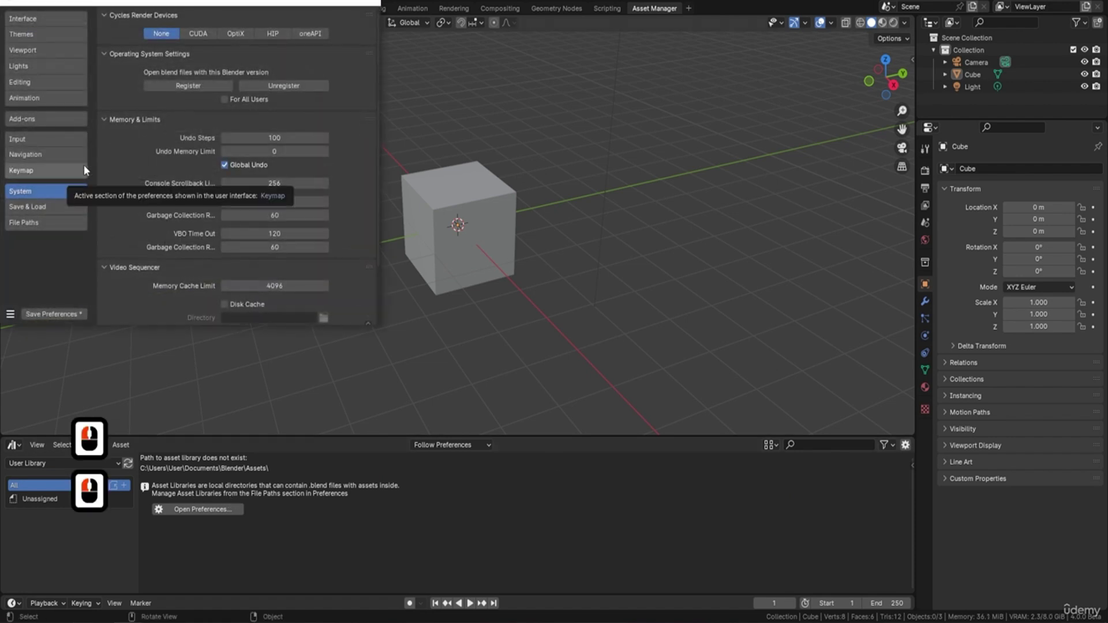
{"action": "scroll", "coordinate": [229, 188], "scroll_direction": "down", "scroll_amount": 3}
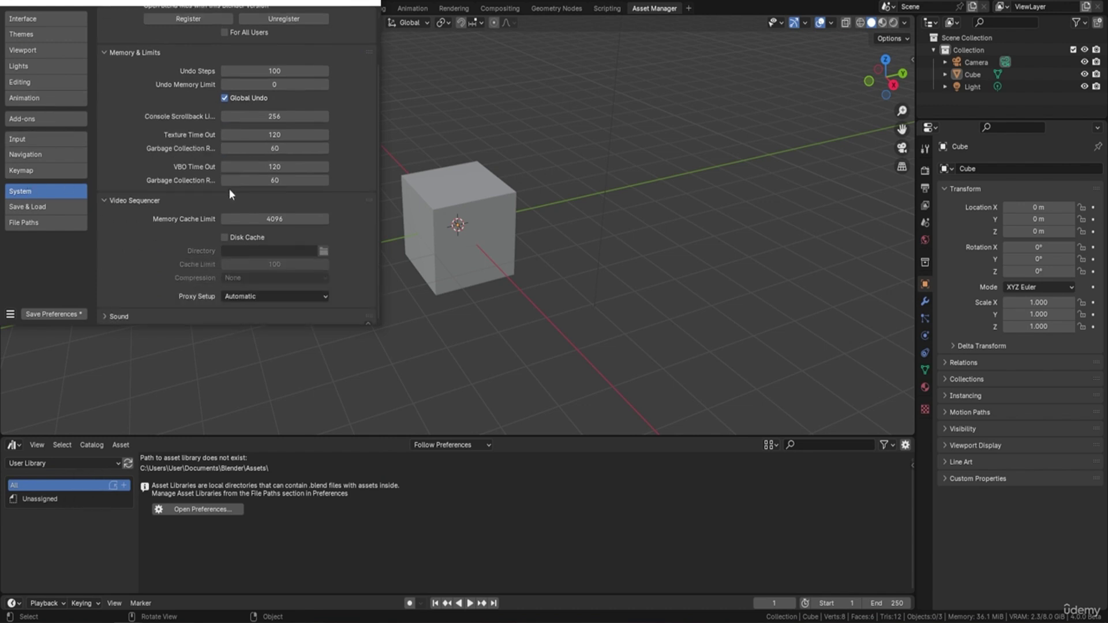
{"action": "left_click", "coordinate": [40, 223]}
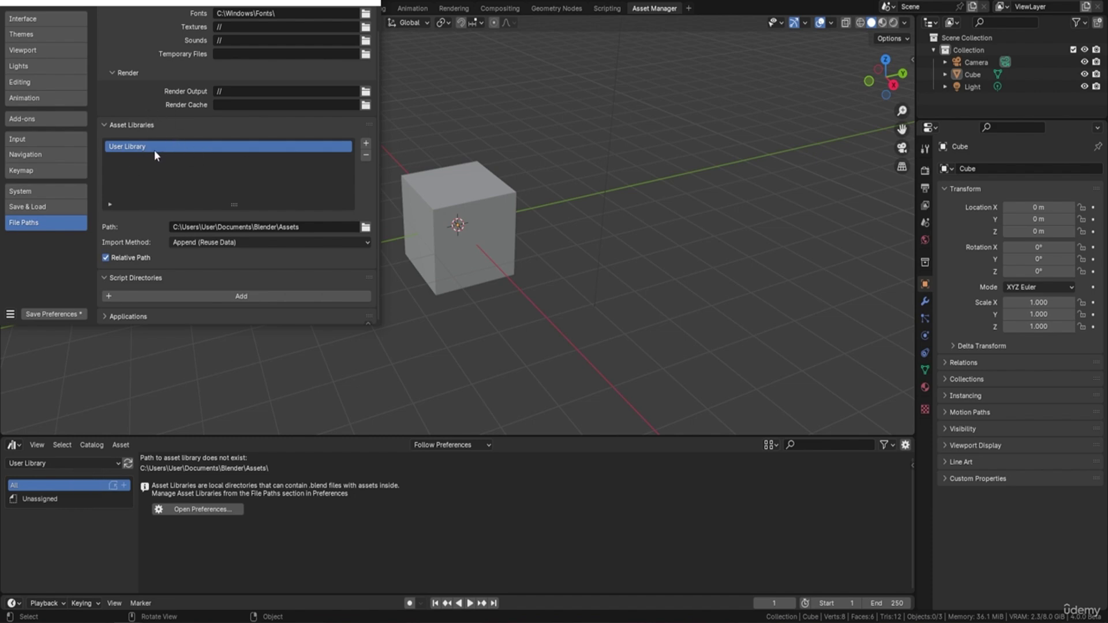
{"action": "left_click", "coordinate": [366, 144]}
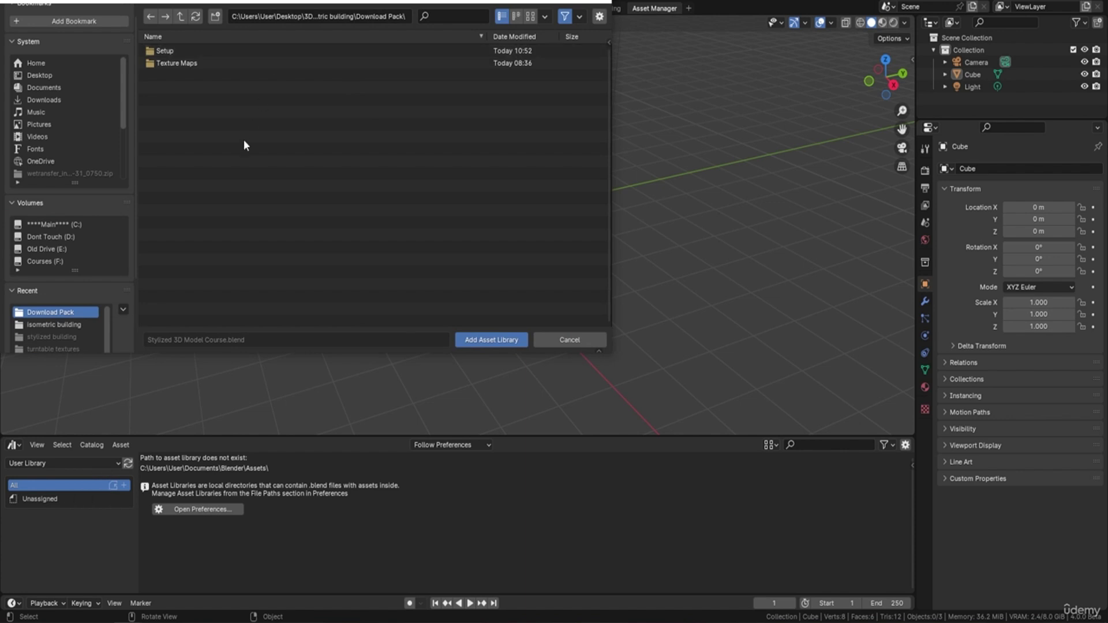
{"action": "double_click", "coordinate": [184, 62]}
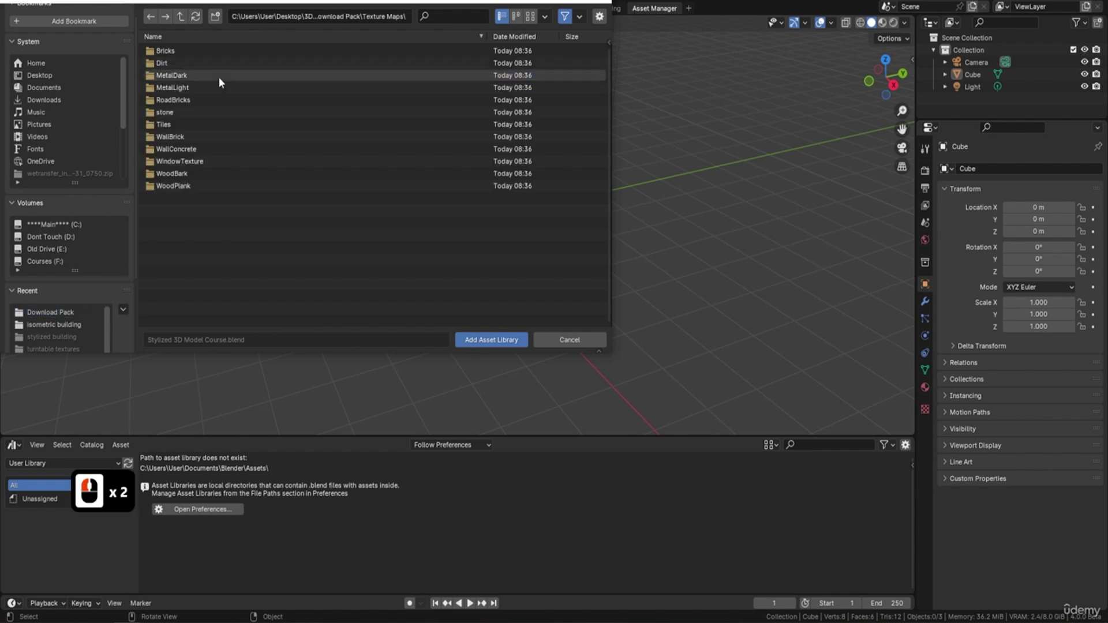
{"action": "left_click", "coordinate": [181, 17]}
{"action": "double_click", "coordinate": [173, 50]}
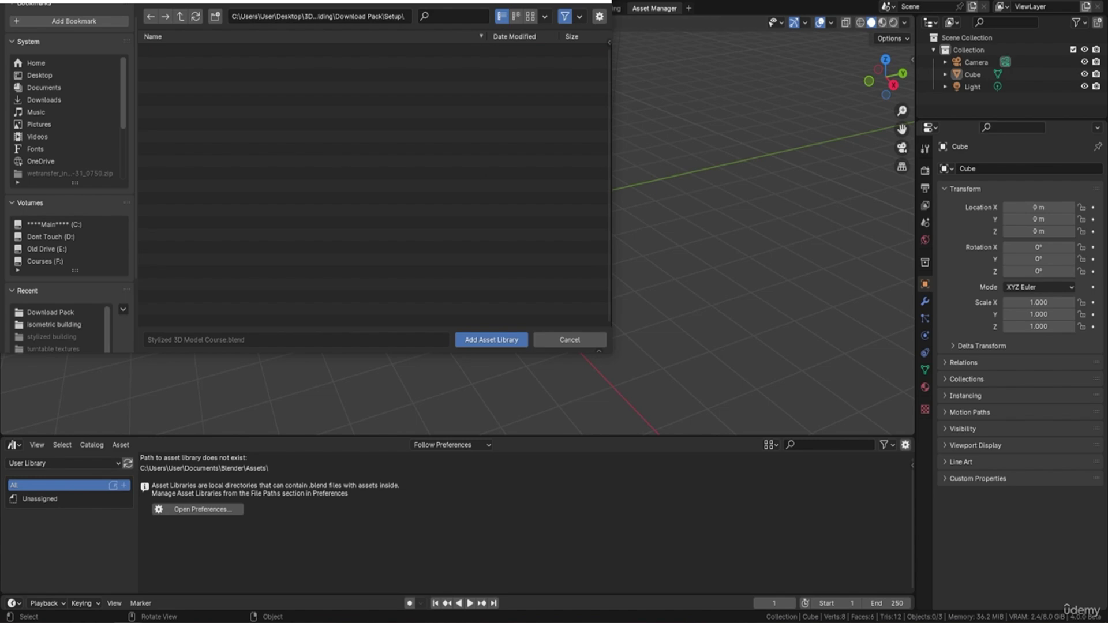
{"action": "left_click", "coordinate": [387, 86]}
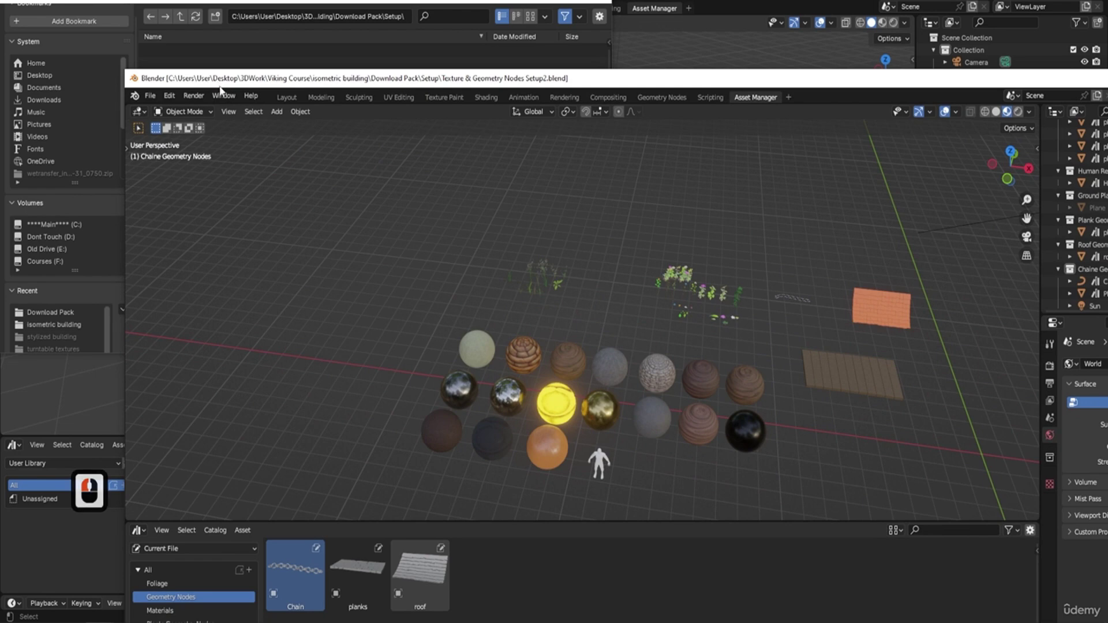
{"action": "left_click", "coordinate": [386, 19]}
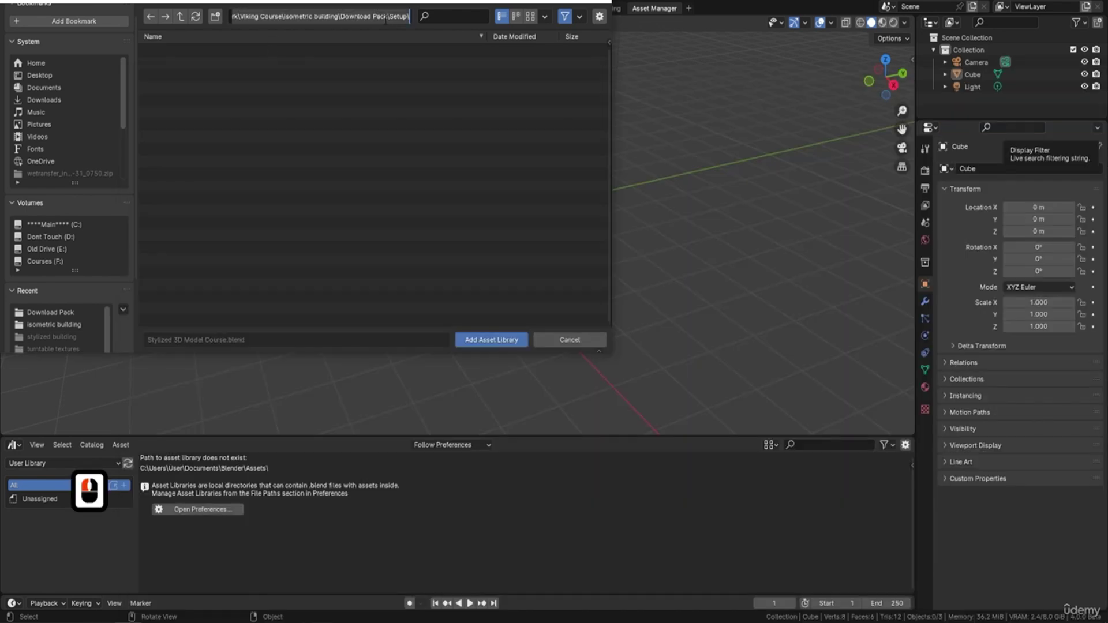
{"action": "double_click", "coordinate": [504, 341]}
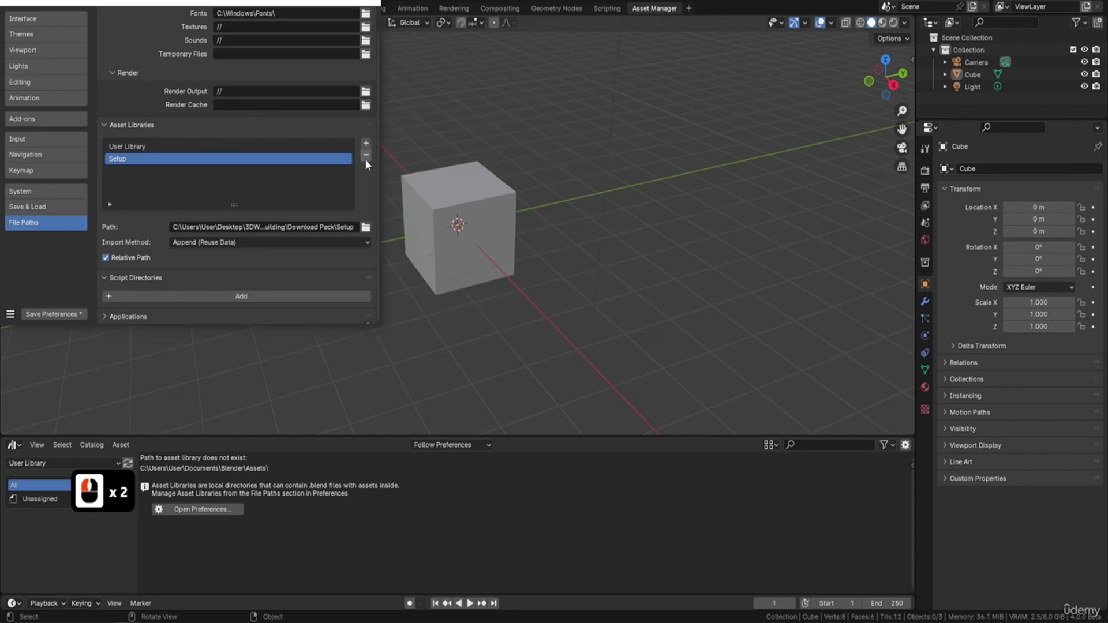
{"action": "left_click", "coordinate": [370, 4]}
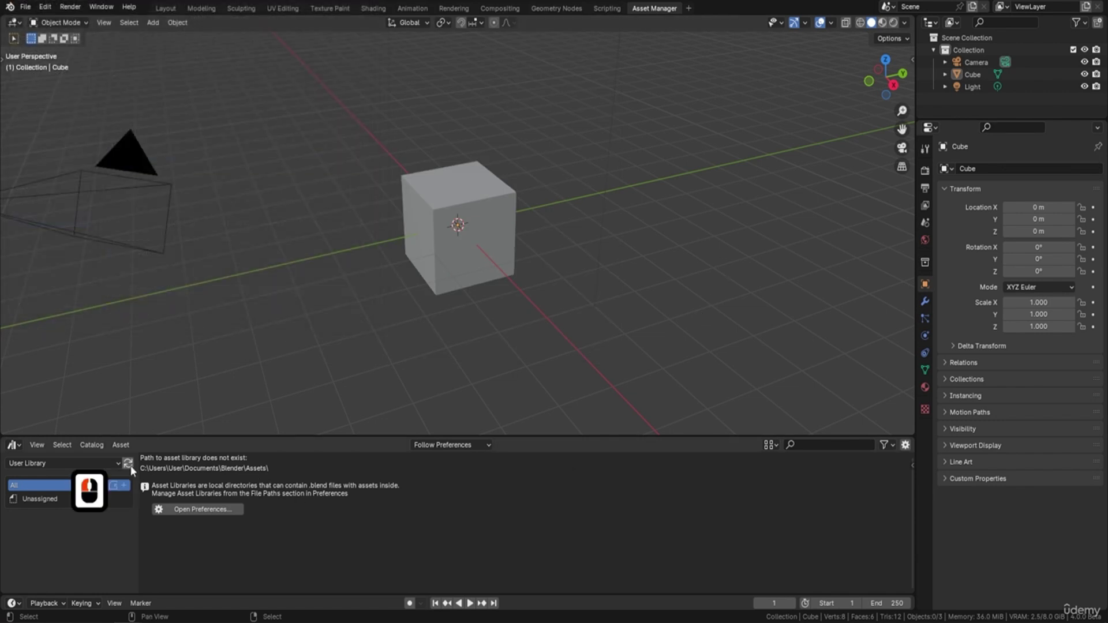
Step: Switch the Asset Browser from the User Library to the Setup library and look through its assets
{"action": "left_click", "coordinate": [106, 464]}
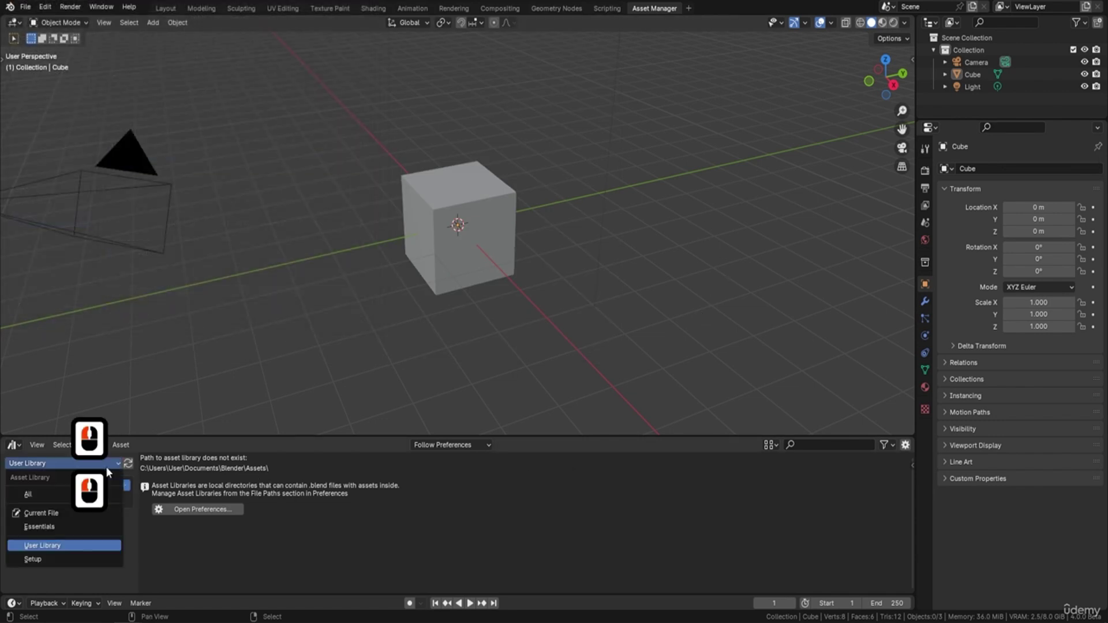
{"action": "left_click", "coordinate": [45, 559]}
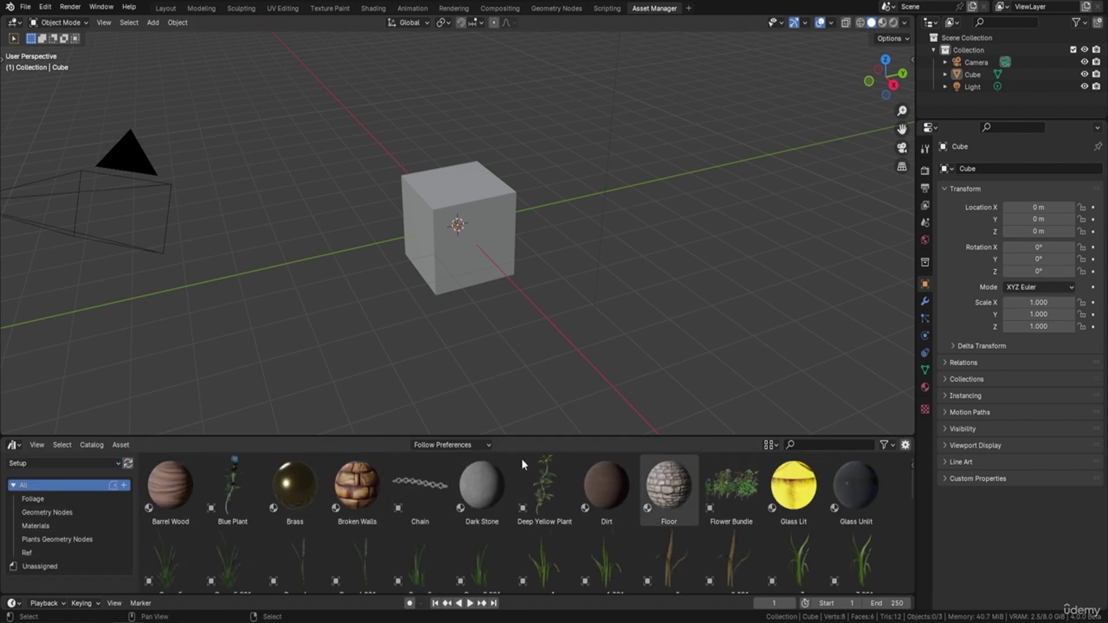
{"action": "scroll", "coordinate": [482, 496], "scroll_direction": "down", "scroll_amount": 5}
{"action": "scroll", "coordinate": [482, 497], "scroll_direction": "down", "scroll_amount": 2}
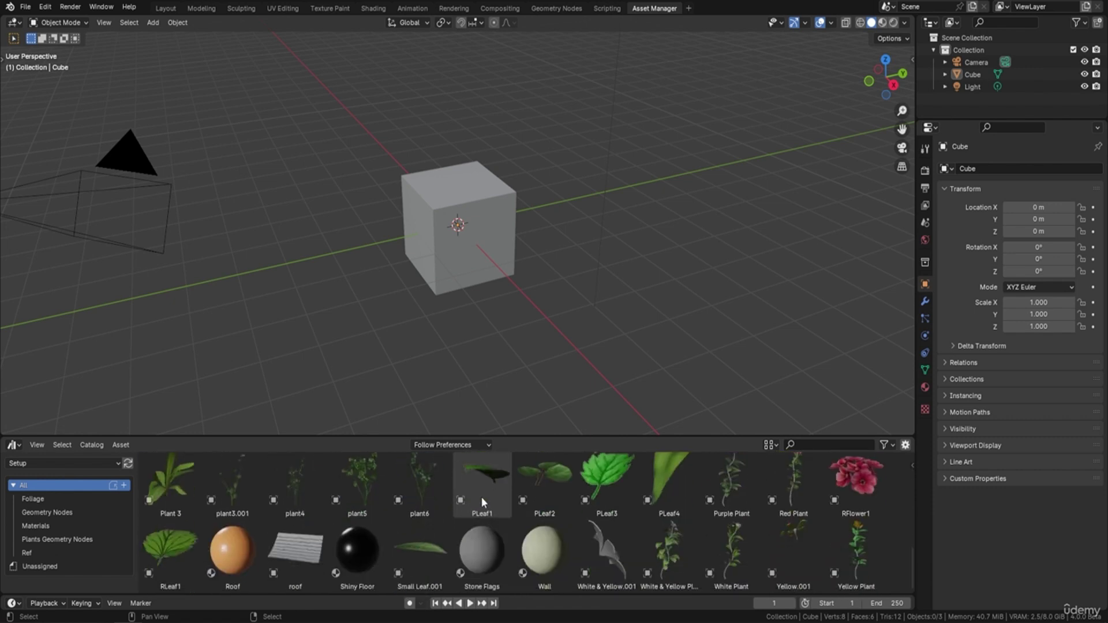
{"action": "scroll", "coordinate": [446, 521], "scroll_direction": "up", "scroll_amount": 6}
{"action": "scroll", "coordinate": [447, 521], "scroll_direction": "up", "scroll_amount": 2}
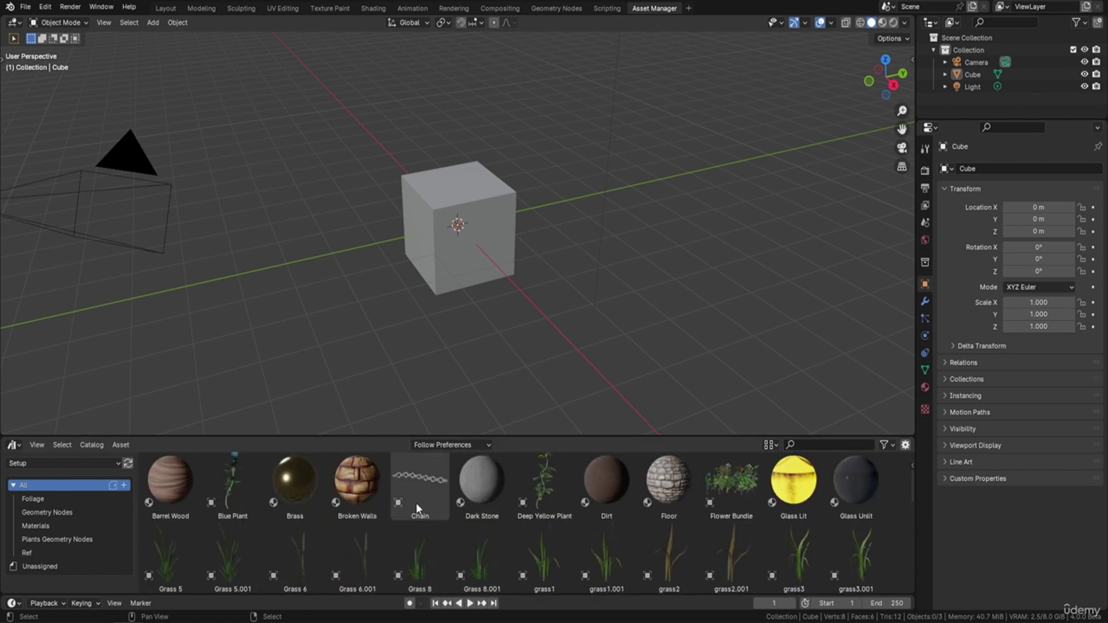
Step: Display the viewport in Material Preview and apply the Glass Lit material to the cube, replacing it with the Floor material
{"action": "scroll", "coordinate": [479, 276], "scroll_direction": "down", "scroll_amount": 5}
{"action": "middle_click_drag", "start_coordinate": [479, 275], "coordinate": [697, 167]}
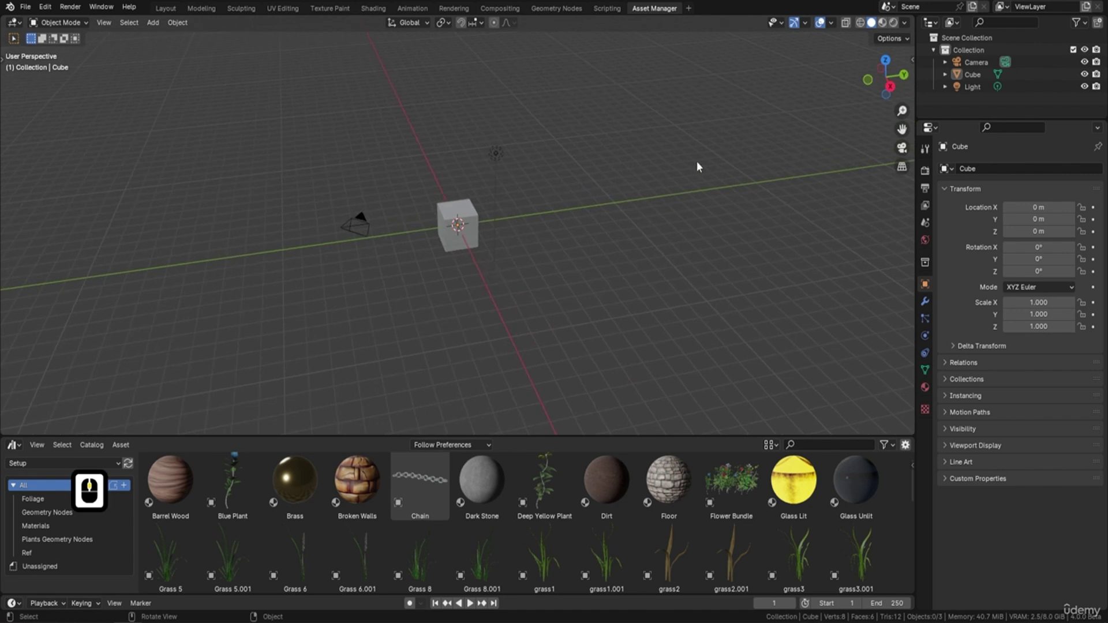
{"action": "left_click", "coordinate": [882, 23]}
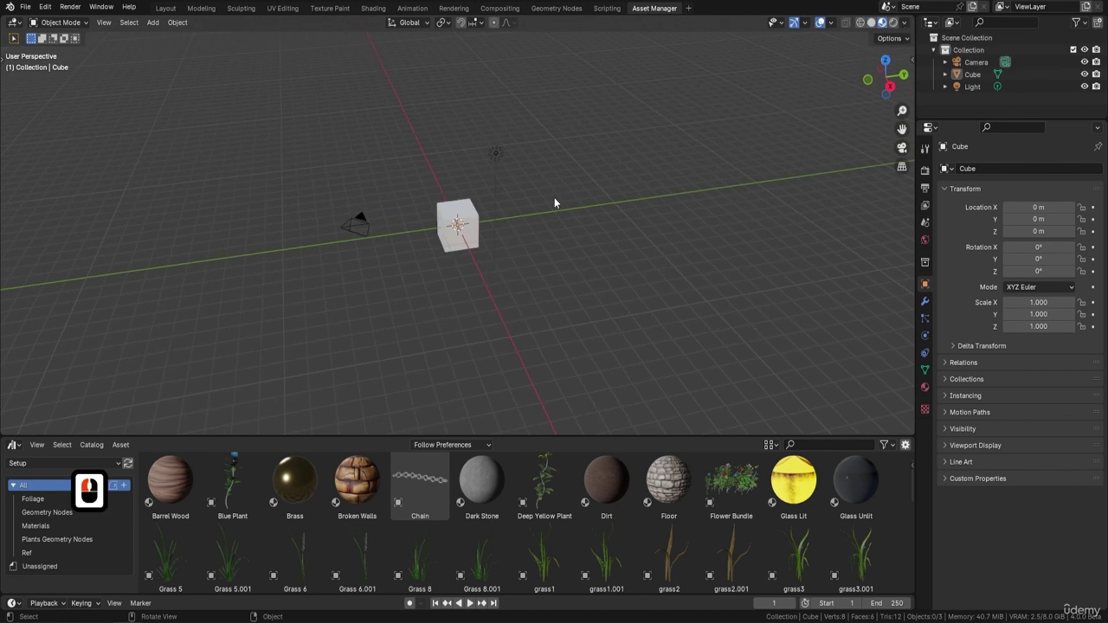
{"action": "left_click_drag", "start_coordinate": [793, 482], "coordinate": [466, 232]}
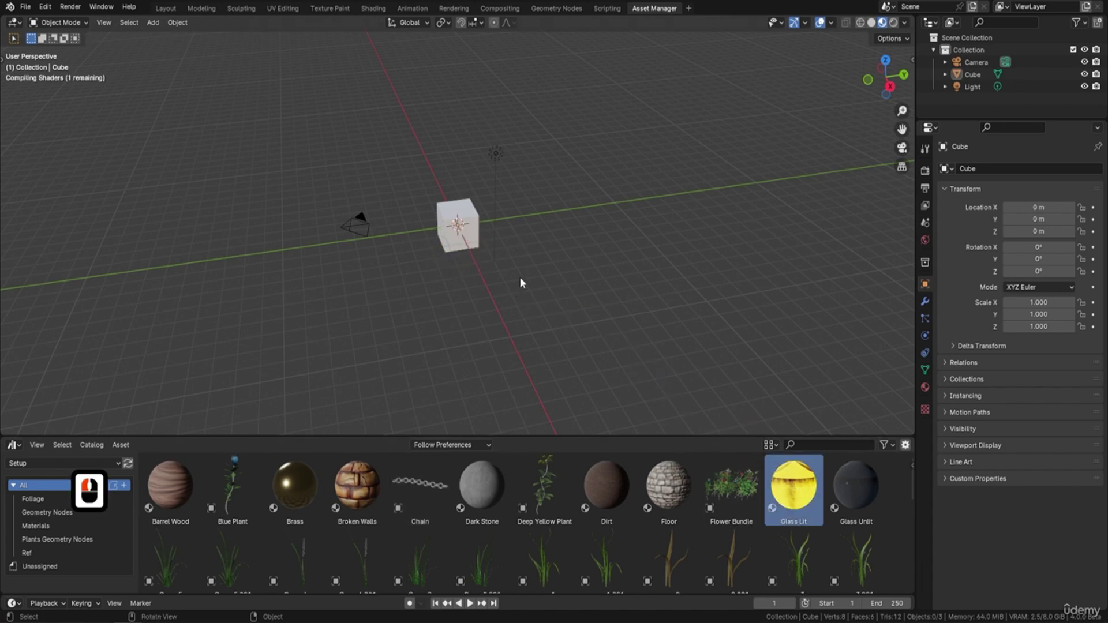
{"action": "middle_click_drag", "start_coordinate": [521, 283], "coordinate": [531, 234]}
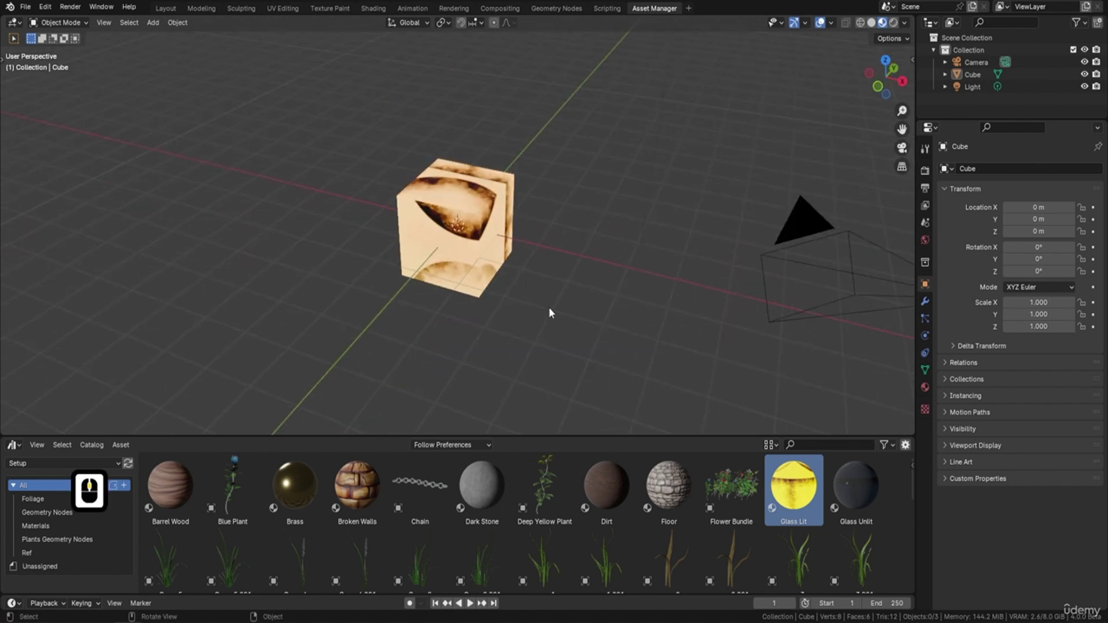
{"action": "left_click_drag", "start_coordinate": [669, 485], "coordinate": [496, 230]}
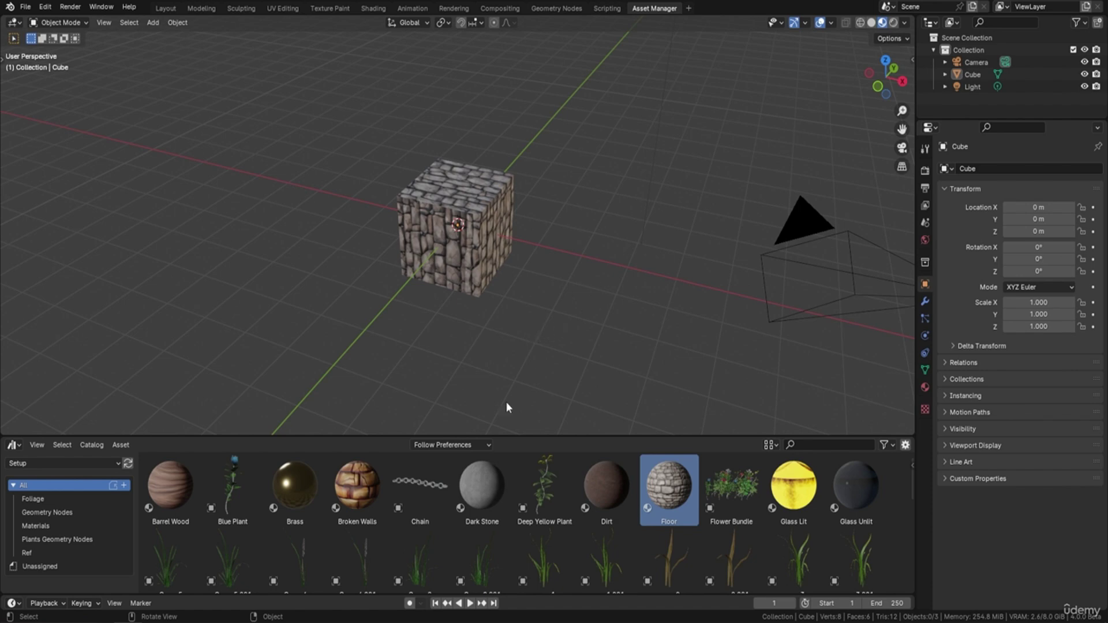
Step: Place the Chain asset beside the cube and lengthen it by extruding its curve's end point twice
{"action": "left_click_drag", "start_coordinate": [421, 485], "coordinate": [600, 242]}
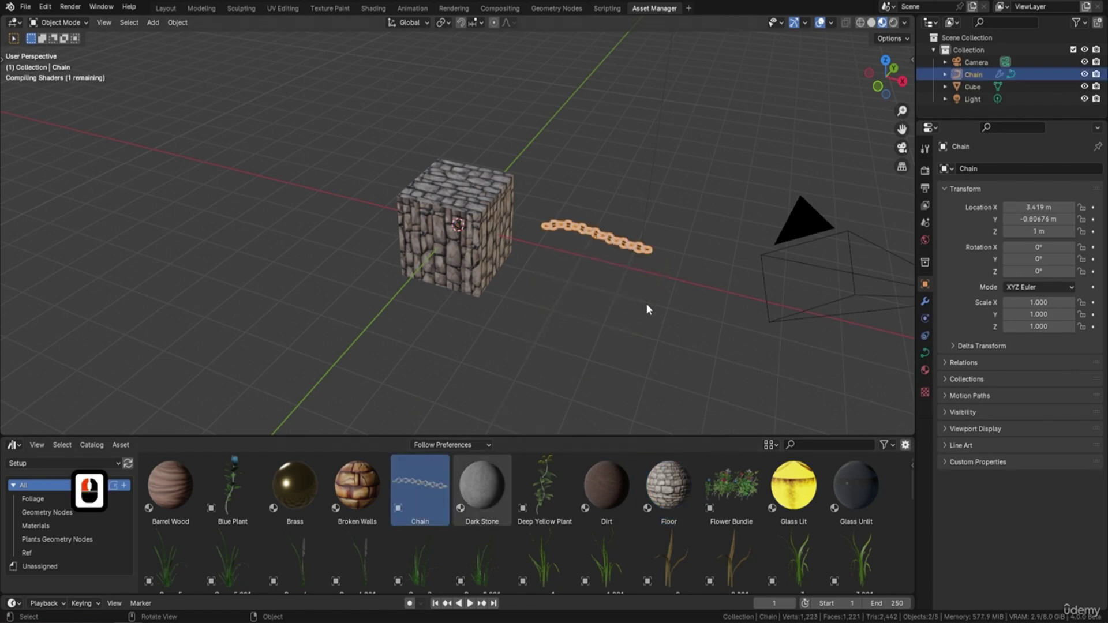
{"action": "middle_click_drag", "start_coordinate": [647, 309], "coordinate": [586, 275]}
{"action": "key", "text": "Tab"}
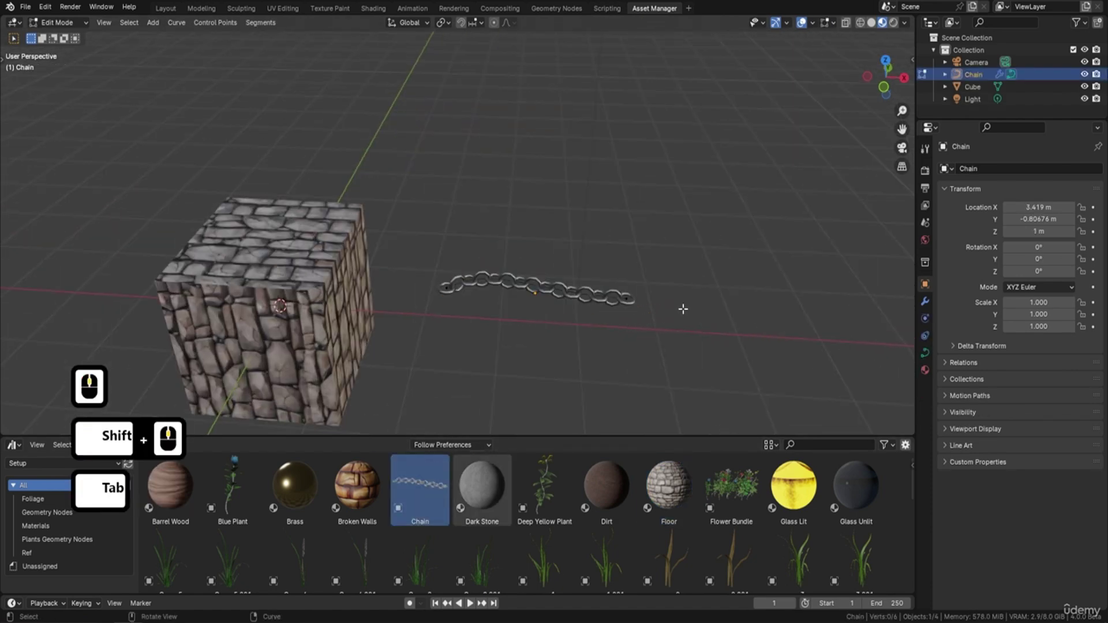
{"action": "middle_click_drag", "start_coordinate": [684, 309], "coordinate": [583, 264], "text": "shift"}
{"action": "left_click", "coordinate": [539, 268]}
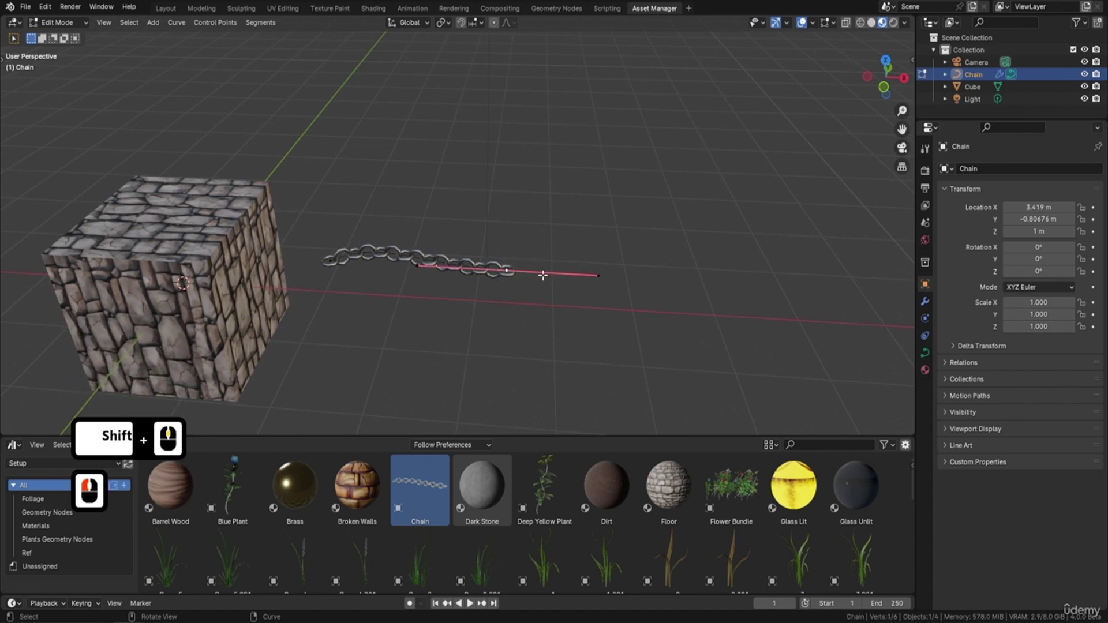
{"action": "key", "text": "e"}
{"action": "left_click", "coordinate": [655, 235]}
{"action": "key", "text": "e"}
{"action": "left_click", "coordinate": [785, 251]}
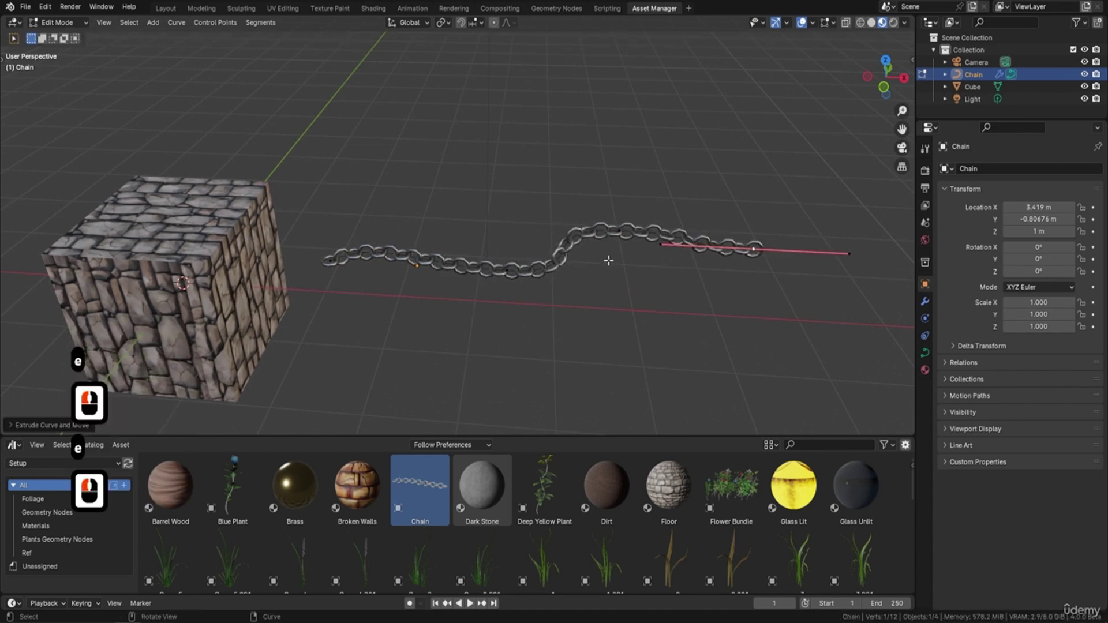
Step: Return to Object Mode and delete the chain
{"action": "key", "text": "Tab"}
{"action": "scroll", "coordinate": [532, 211], "scroll_direction": "down", "scroll_amount": 3}
{"action": "middle_click_drag", "start_coordinate": [532, 211], "coordinate": [480, 179]}
{"action": "key", "text": "Delete"}
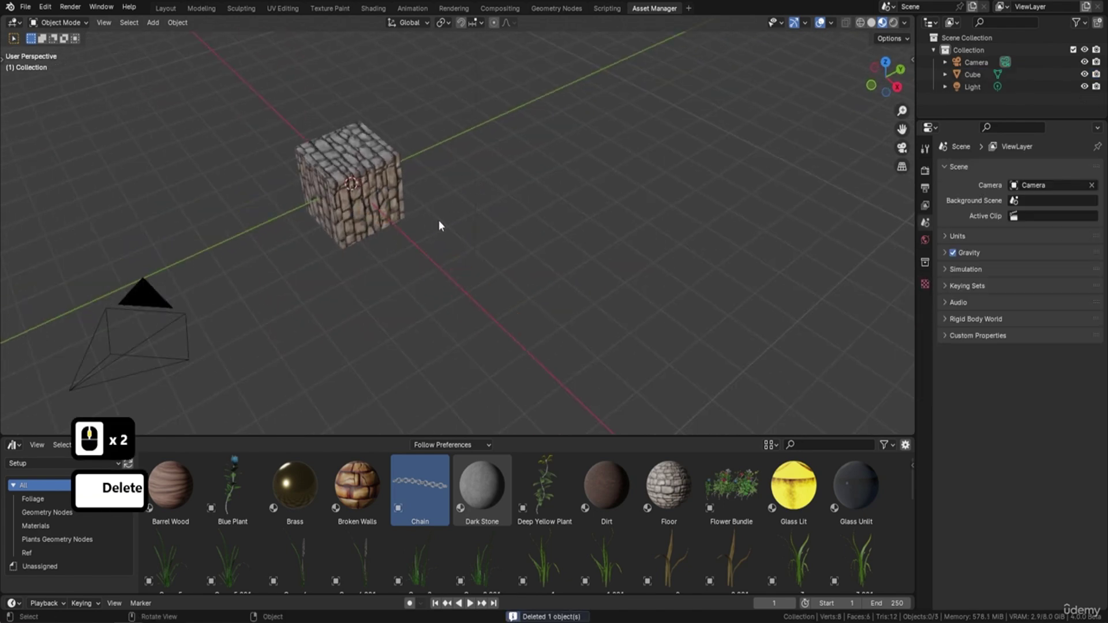
Step: Remove the Floor material slot from the cube
{"action": "left_click", "coordinate": [374, 186]}
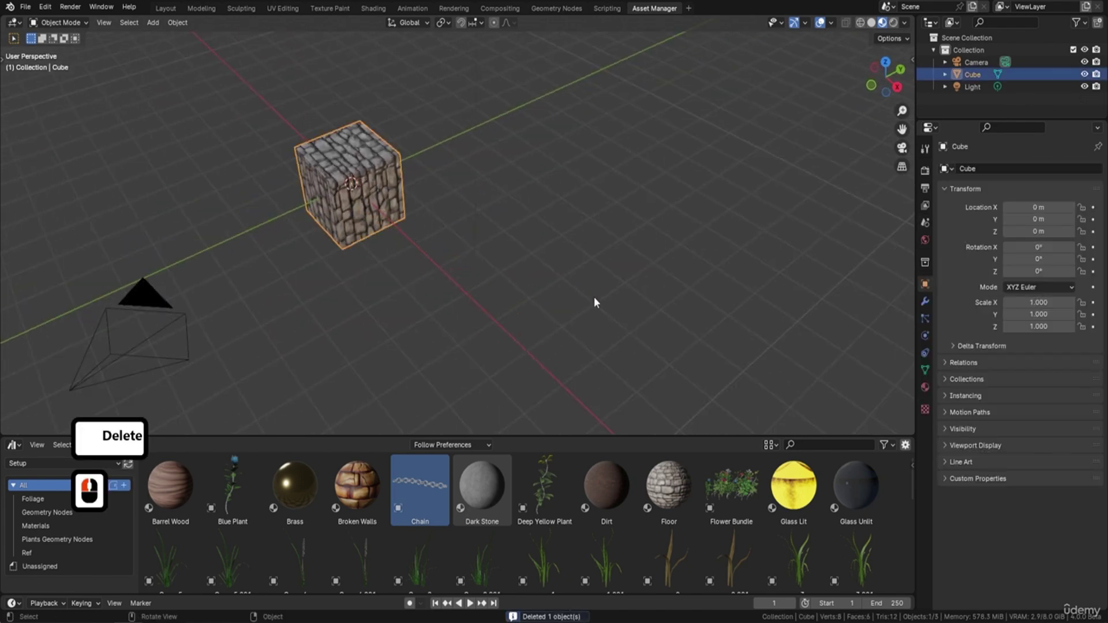
{"action": "left_click", "coordinate": [925, 387]}
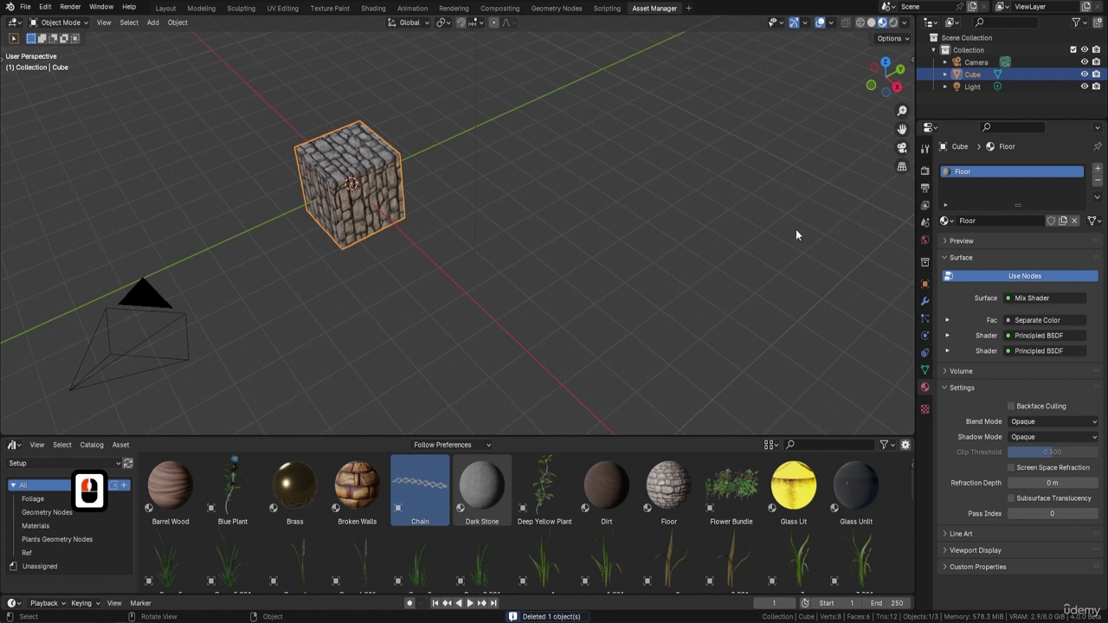
{"action": "left_click", "coordinate": [1099, 182]}
{"action": "middle_click_drag", "start_coordinate": [487, 210], "coordinate": [529, 214]}
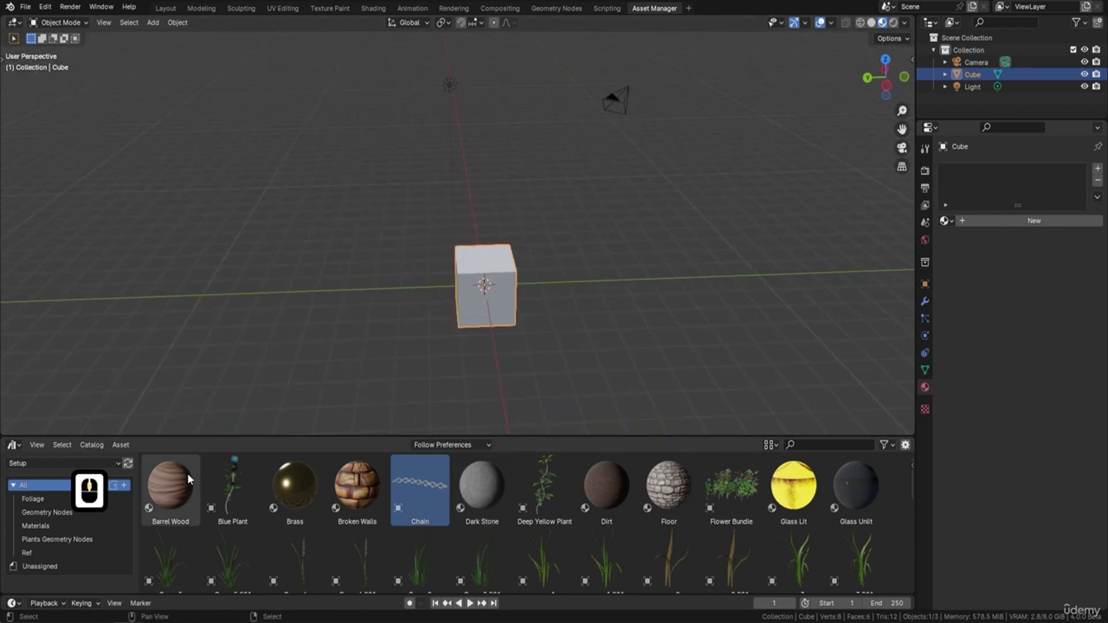
Step: Look through the Setup library's Foliage, Geometry Nodes, Materials, Plants Geometry Nodes and Ref catalogs
{"action": "left_click", "coordinate": [37, 501]}
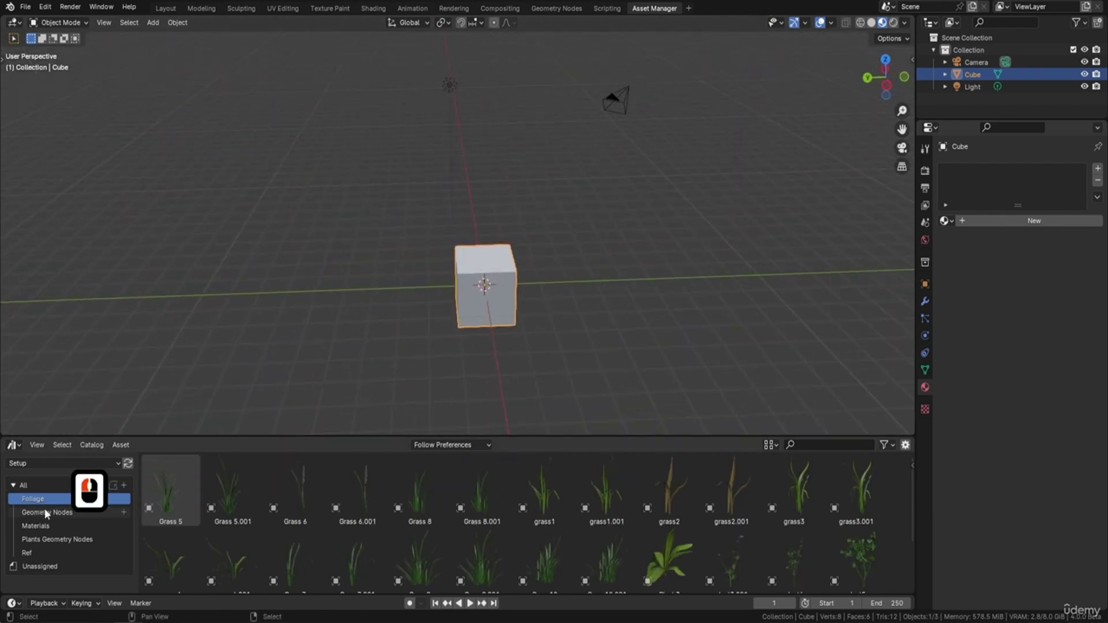
{"action": "left_click", "coordinate": [43, 514]}
{"action": "left_click", "coordinate": [37, 524]}
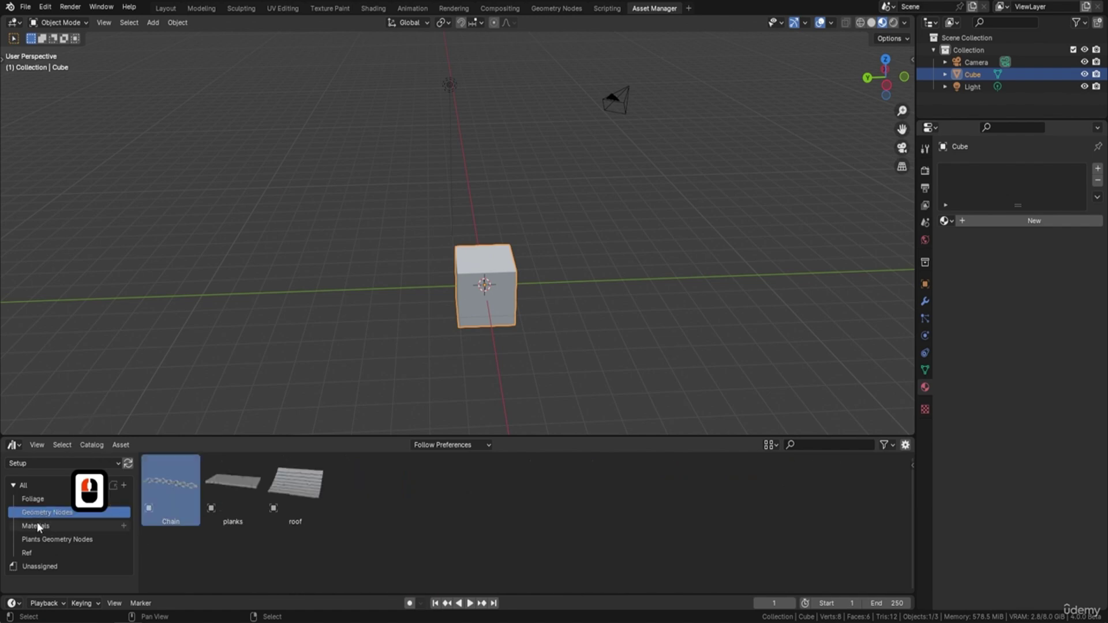
{"action": "left_click", "coordinate": [48, 539]}
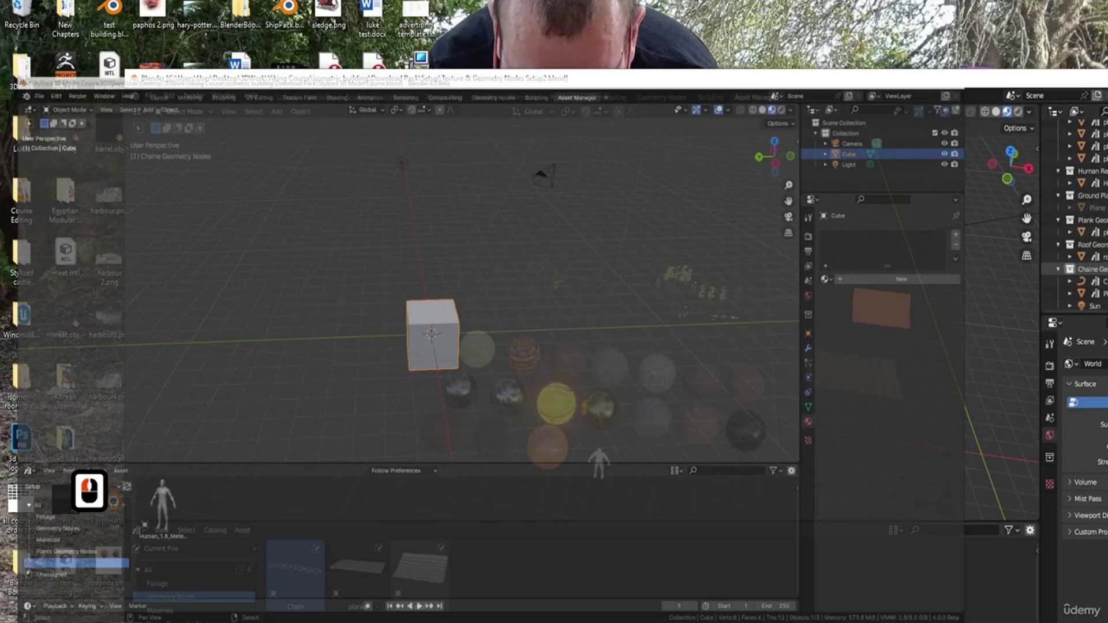
Step: Switch to the Texture & Geometry Nodes Setup2.blend window, maximise it and examine the material spheres up close
{"action": "left_click_drag", "start_coordinate": [940, 88], "coordinate": [789, 100]}
{"action": "left_click", "coordinate": [1041, 91]}
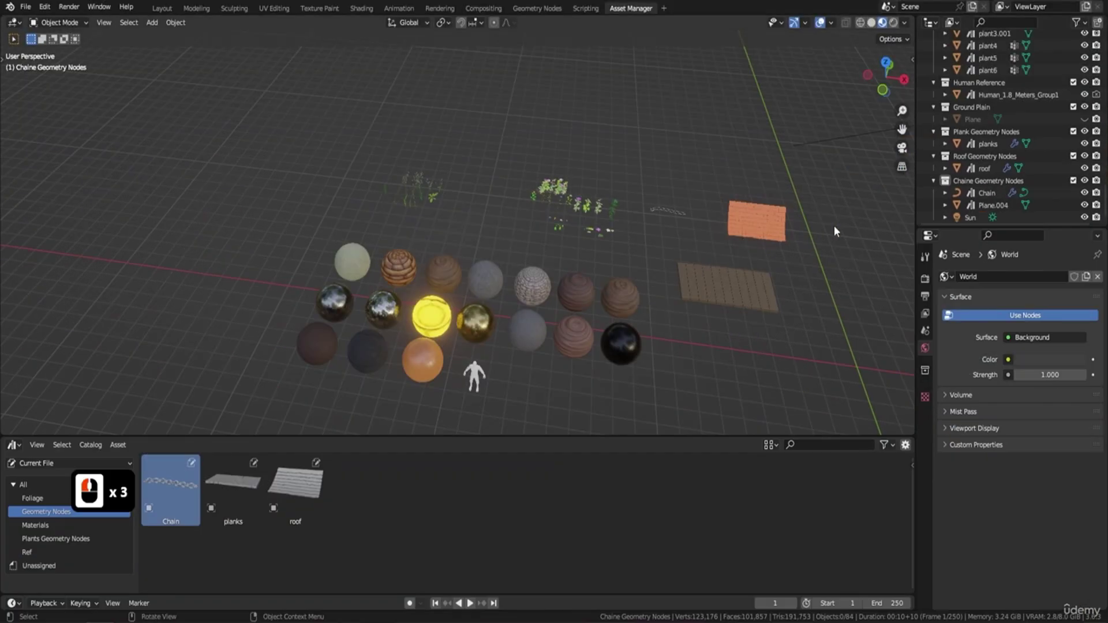
{"action": "scroll", "coordinate": [417, 339], "scroll_direction": "up", "scroll_amount": 3}
{"action": "middle_click_drag", "start_coordinate": [455, 317], "coordinate": [512, 202]}
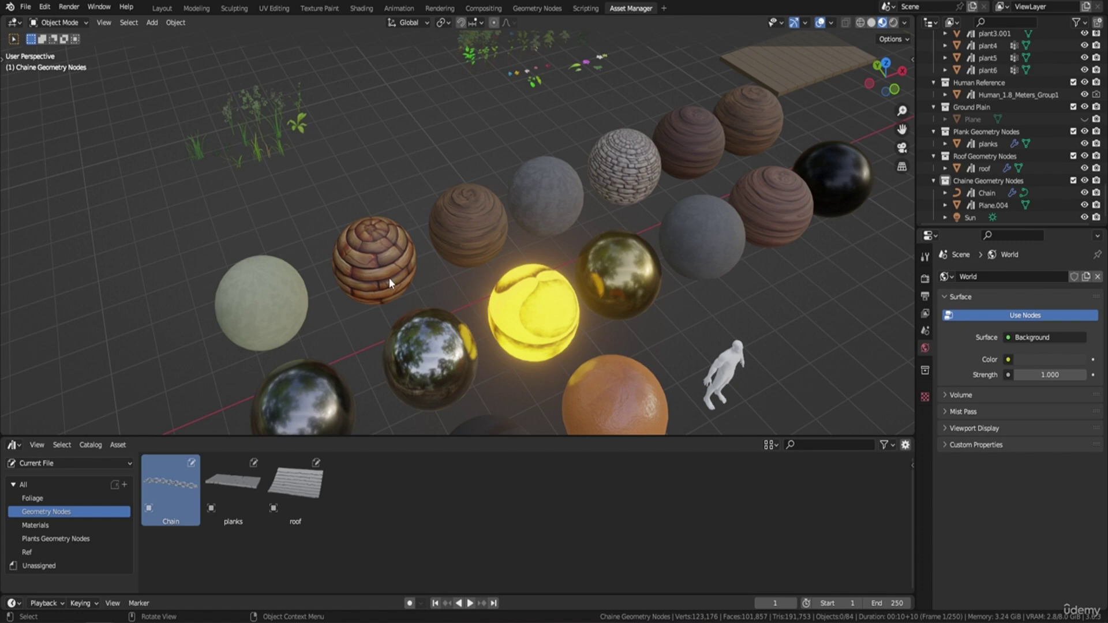
{"action": "middle_click_drag", "start_coordinate": [389, 278], "coordinate": [374, 251]}
Step: Show the Broken Walls sphere's material nodes in the Shading workspace and frame the sphere in the viewport
{"action": "left_click", "coordinate": [370, 229]}
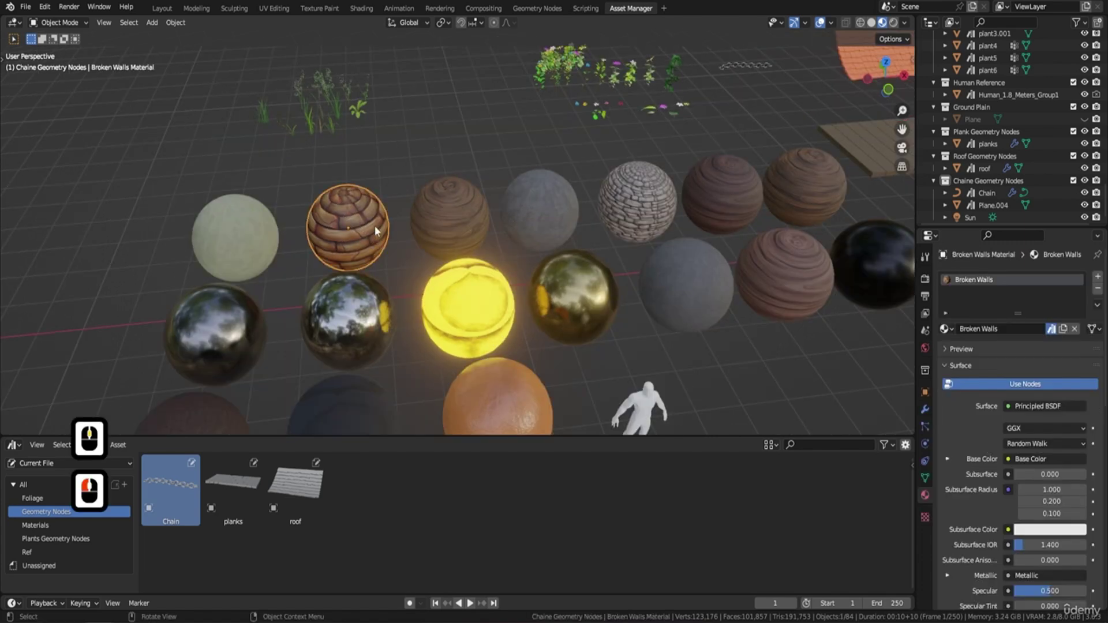
{"action": "left_click", "coordinate": [361, 8]}
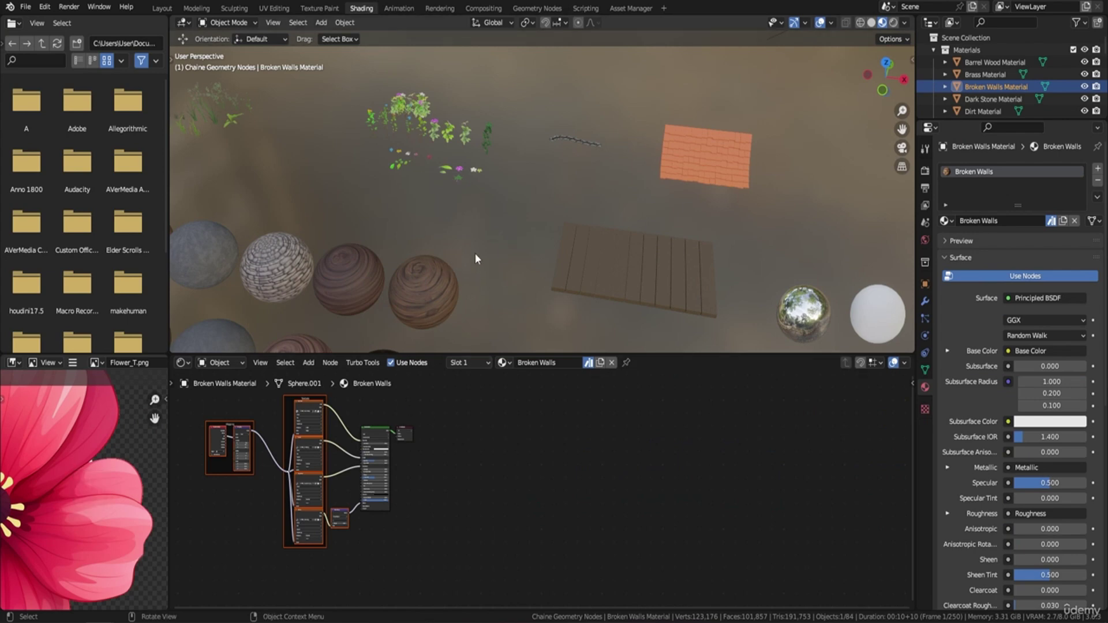
{"action": "mouse_move", "coordinate": [475, 253]}
{"action": "middle_mouse_down"}
{"action": "mouse_move", "coordinate": [435, 227]}
{"action": "mouse_move", "coordinate": [485, 242]}
{"action": "middle_mouse_up"}
{"action": "key", "text": "KP_Decimal"}
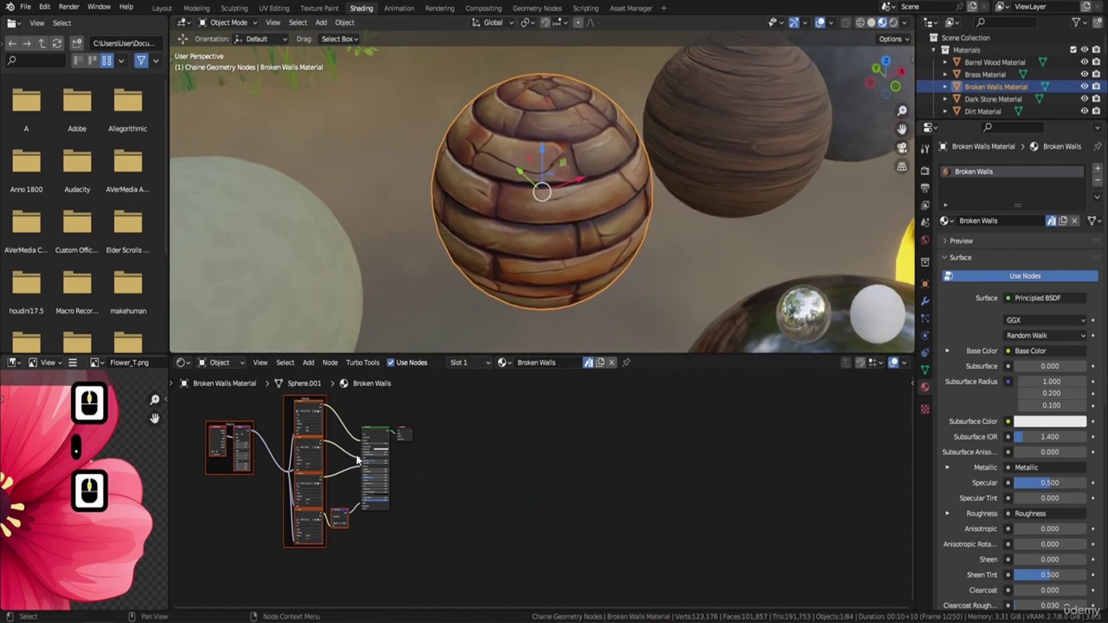
Step: Set the Mapping node's X, Y and Z scale to 1.5 in the Broken Walls material
{"action": "scroll", "coordinate": [356, 455], "scroll_direction": "down", "scroll_amount": 2}
{"action": "scroll", "coordinate": [387, 469], "scroll_direction": "up", "scroll_amount": 3}
{"action": "scroll", "coordinate": [528, 494], "scroll_direction": "up", "scroll_amount": 5}
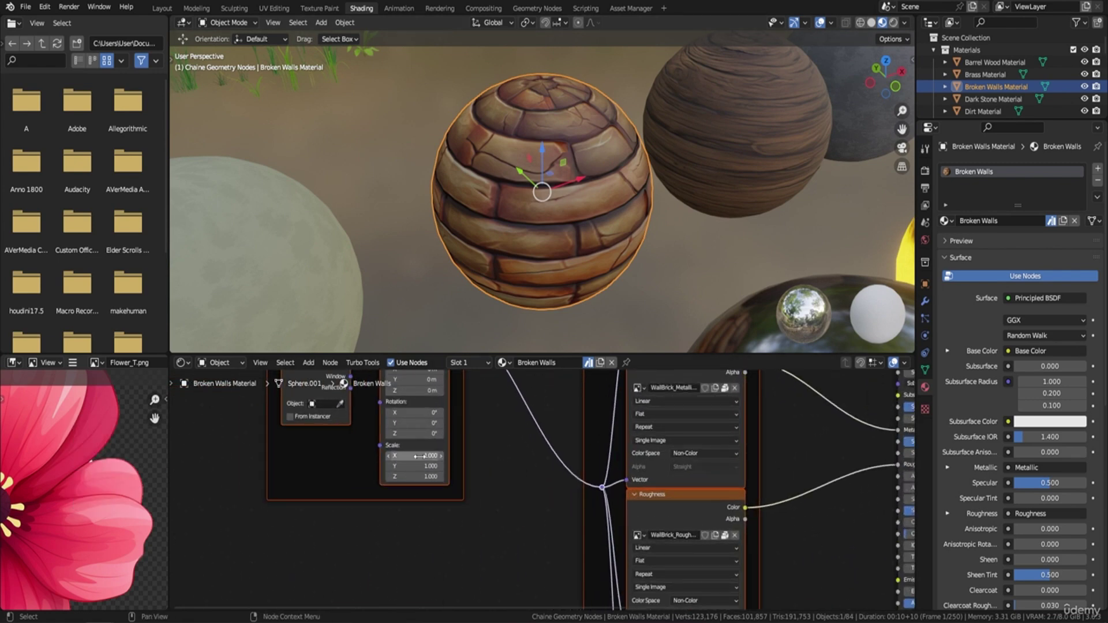
{"action": "left_click", "coordinate": [416, 456]}
{"action": "type", "text": "1.5"}
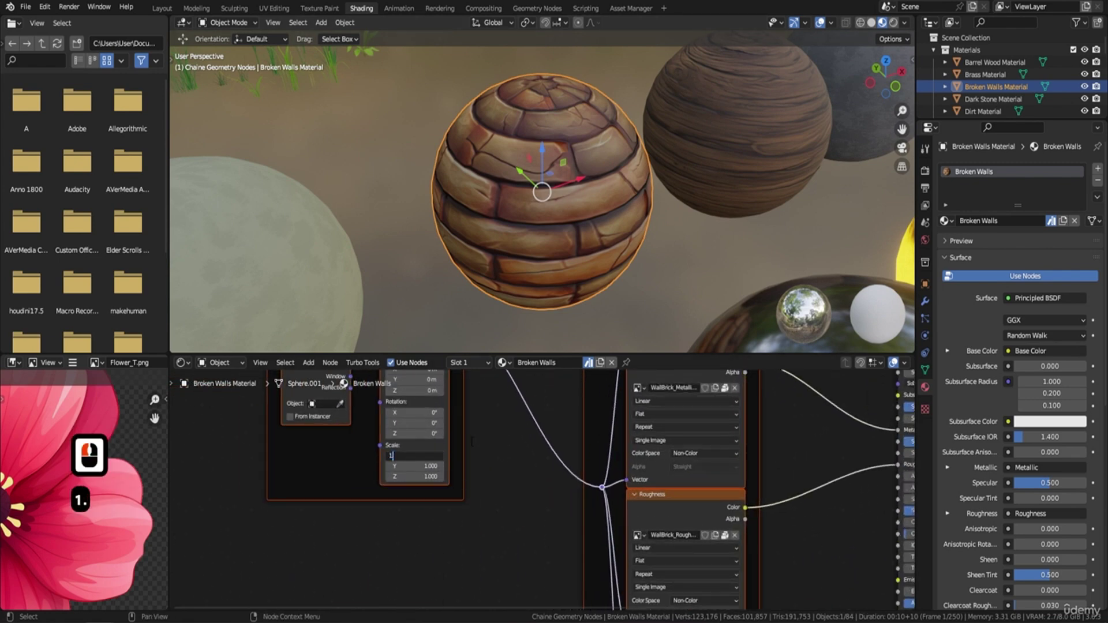
{"action": "key", "text": "Tab"}
{"action": "type", "text": "1.5"}
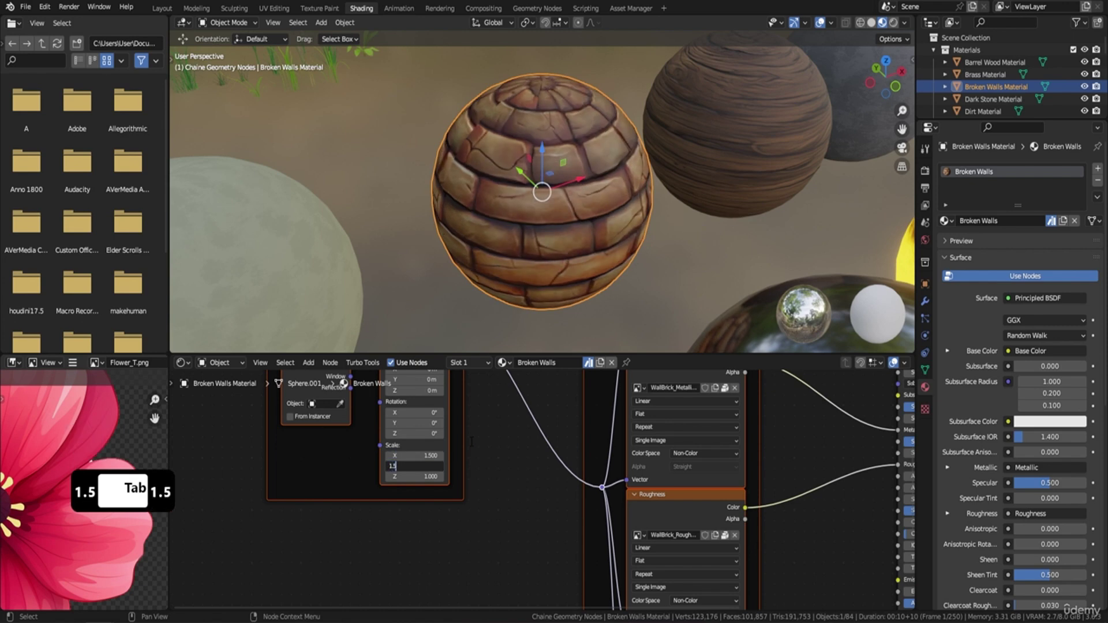
{"action": "key", "text": "Tab"}
{"action": "type", "text": "1.5"}
{"action": "key", "text": "Return"}
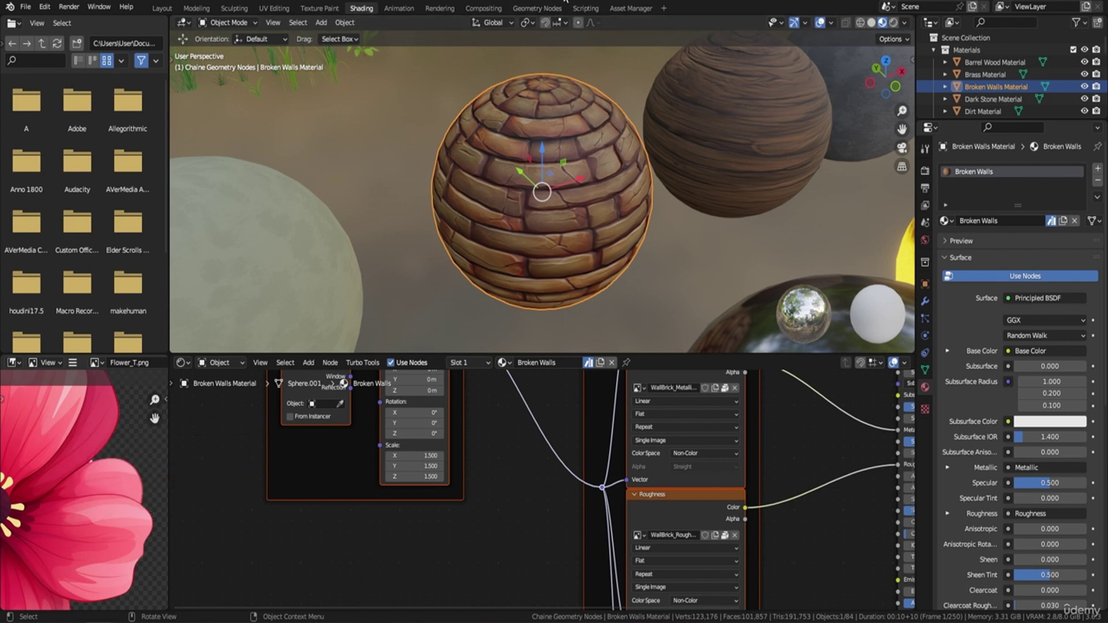
Step: Save the asset library file and minimise its window
{"action": "left_click", "coordinate": [26, 6]}
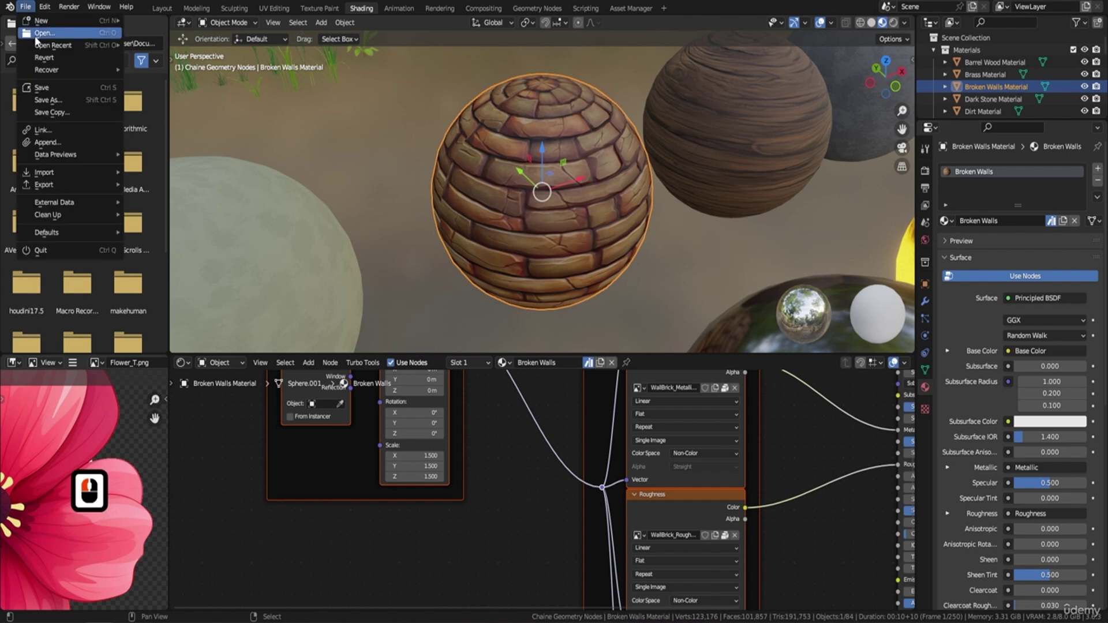
{"action": "left_click", "coordinate": [56, 90]}
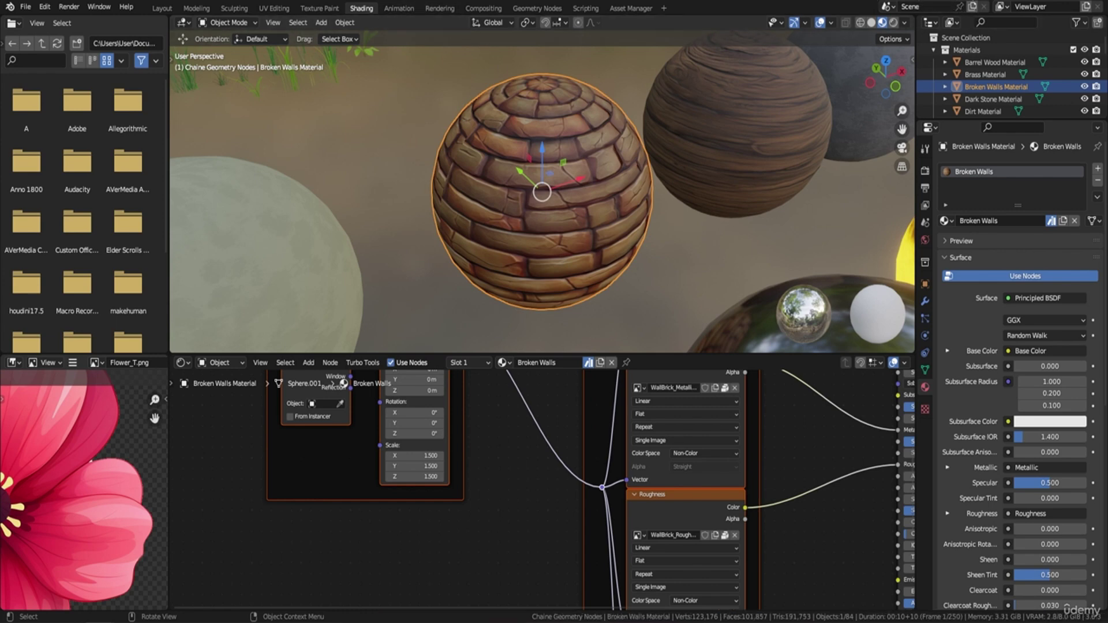
{"action": "left_click", "coordinate": [1037, 1]}
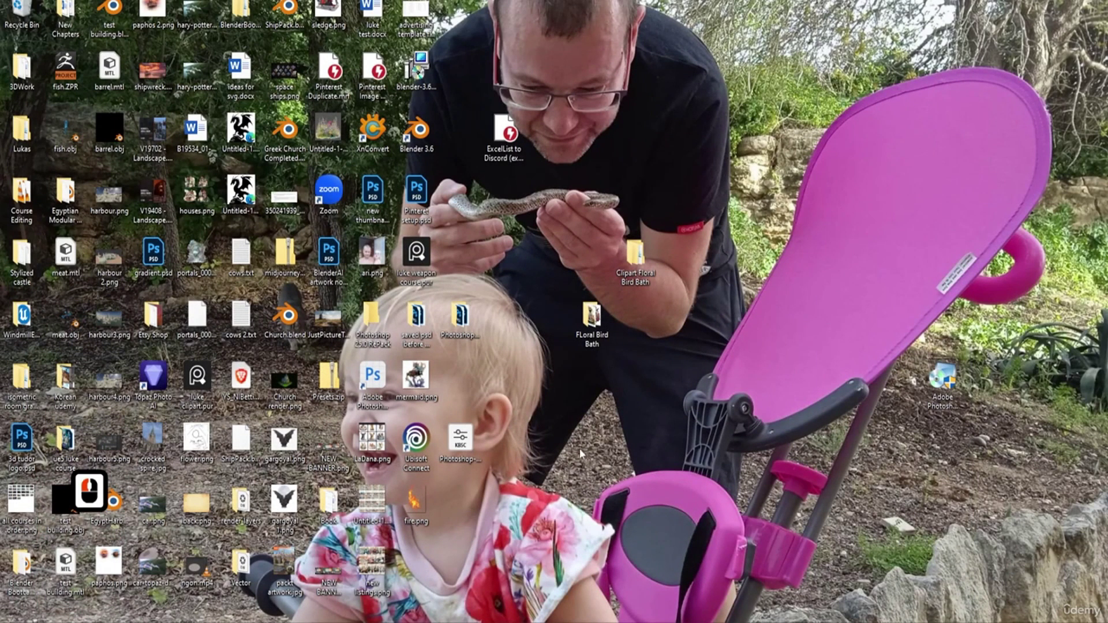
Step: Switch to the Stylized 3D Model Course.blend window and save the file
{"action": "left_click", "coordinate": [323, 621]}
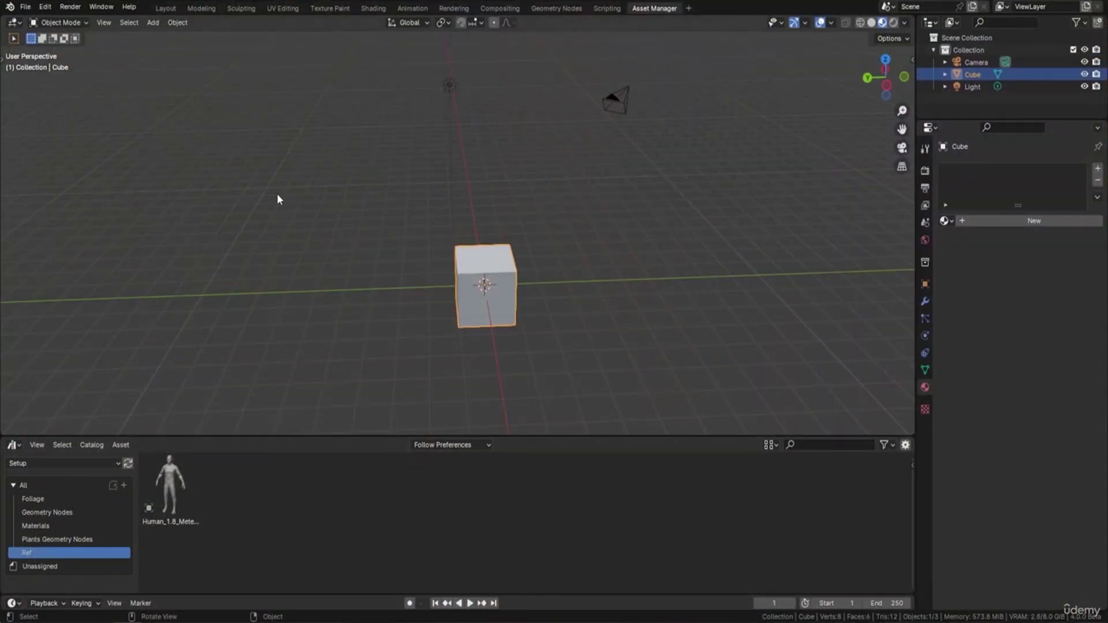
{"action": "left_click", "coordinate": [25, 6]}
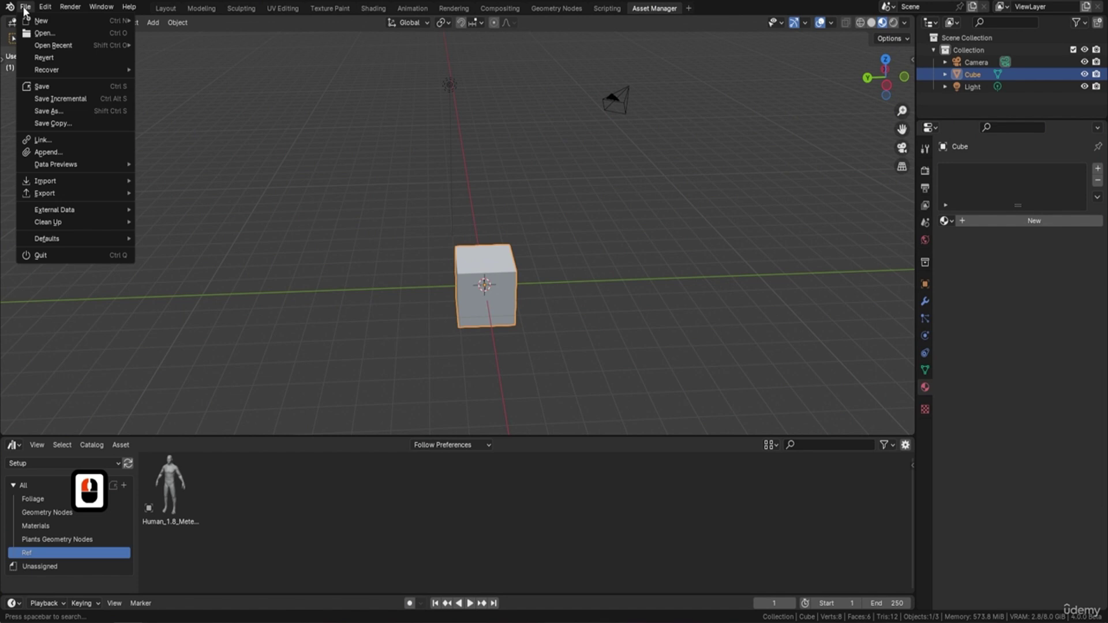
{"action": "left_click", "coordinate": [49, 88]}
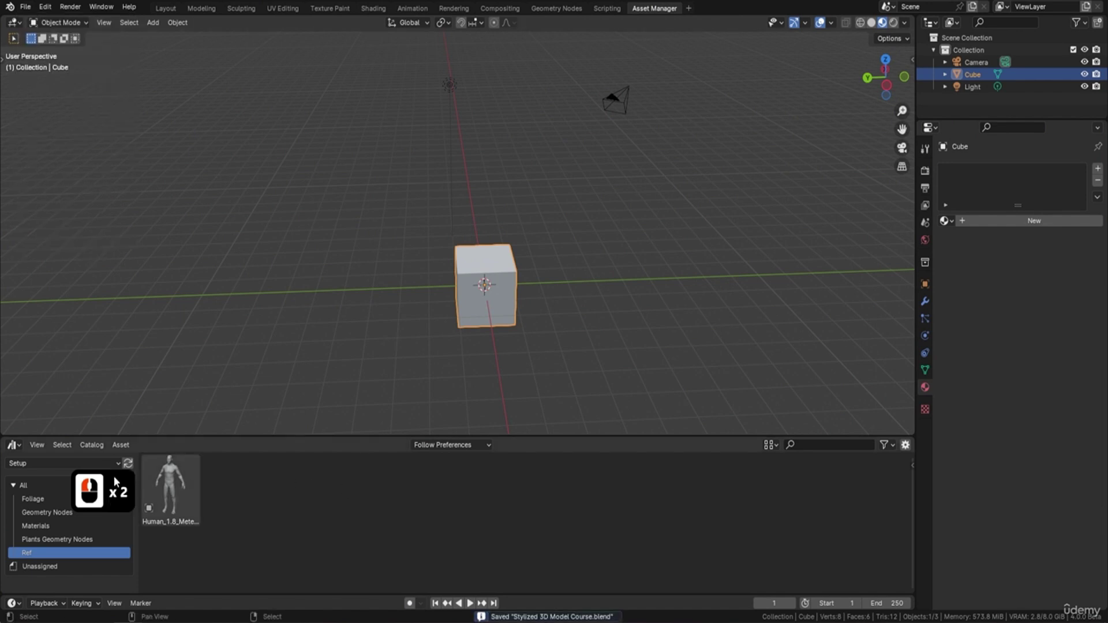
Step: Apply the Broken Walls material from the Materials catalog to the cube and frame the cube in the viewport
{"action": "left_click", "coordinate": [36, 526]}
{"action": "left_click_drag", "start_coordinate": [295, 484], "coordinate": [516, 281]}
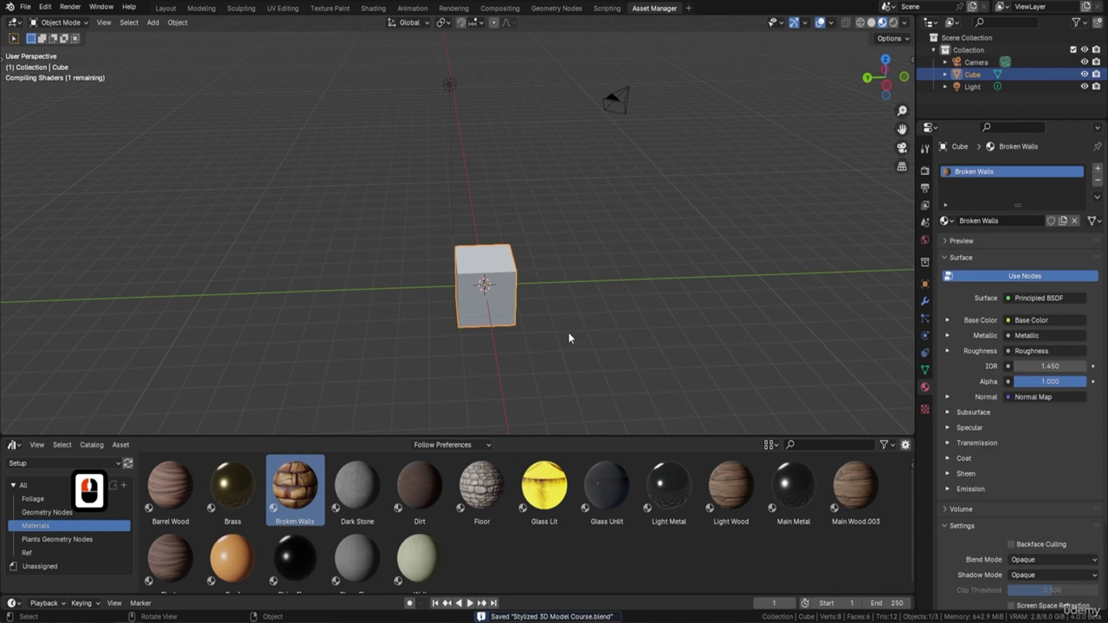
{"action": "scroll", "coordinate": [523, 288], "scroll_direction": "up", "scroll_amount": 3}
{"action": "middle_click_drag", "start_coordinate": [523, 288], "coordinate": [549, 250]}
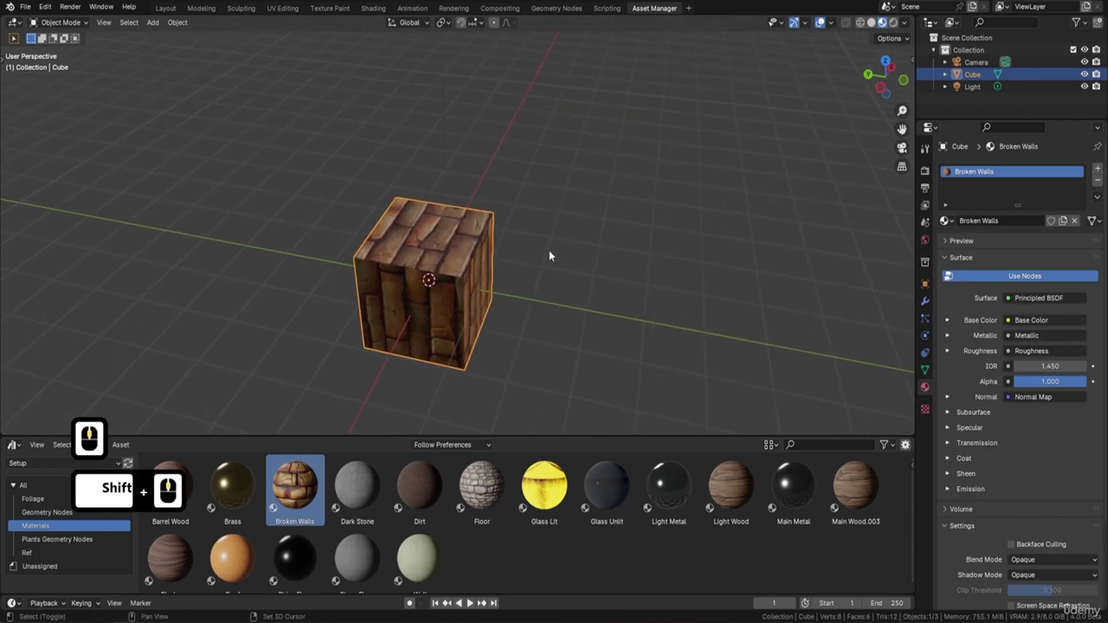
Step: Show the cube's Broken Walls nodes in the Shading workspace and check the Mapping node's scale
{"action": "left_click", "coordinate": [373, 8]}
{"action": "middle_click_drag", "start_coordinate": [339, 439], "coordinate": [498, 433]}
{"action": "scroll", "coordinate": [404, 514], "scroll_direction": "up", "scroll_amount": 6}
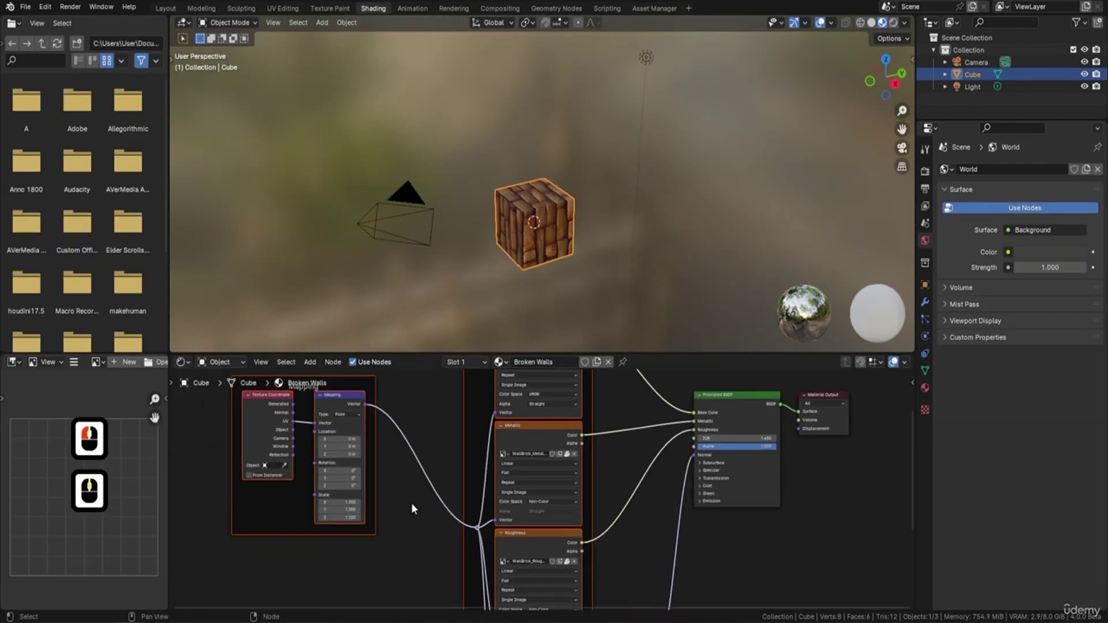
{"action": "middle_click_drag", "start_coordinate": [397, 516], "coordinate": [488, 491]}
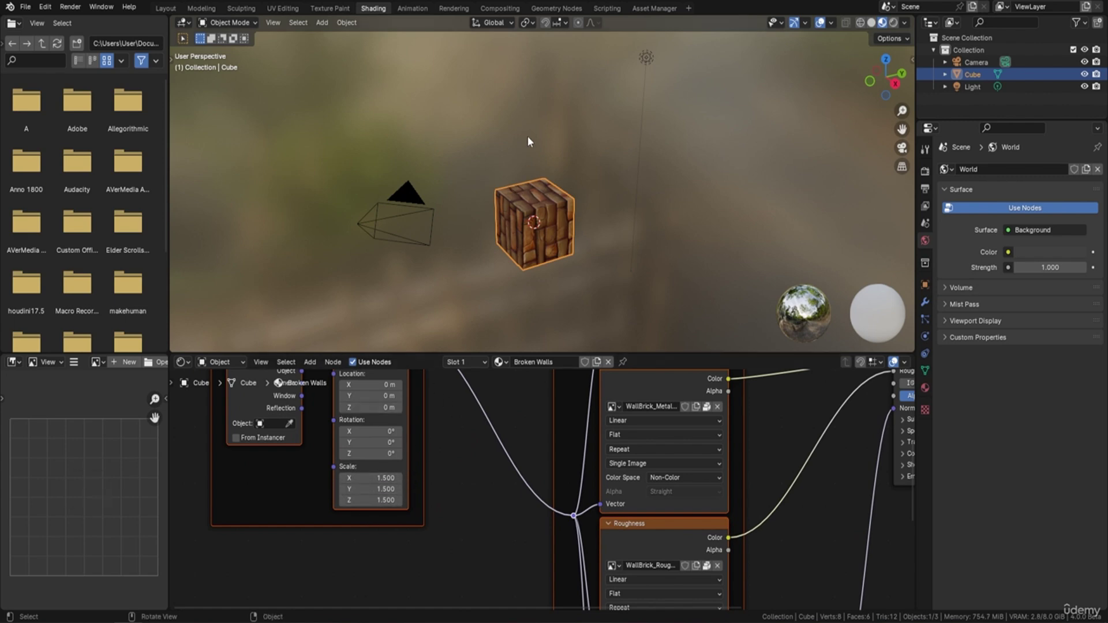
Step: Switch to the Modeling workspace in Object Mode and remove the Broken Walls material slot from the cube
{"action": "left_click", "coordinate": [201, 8]}
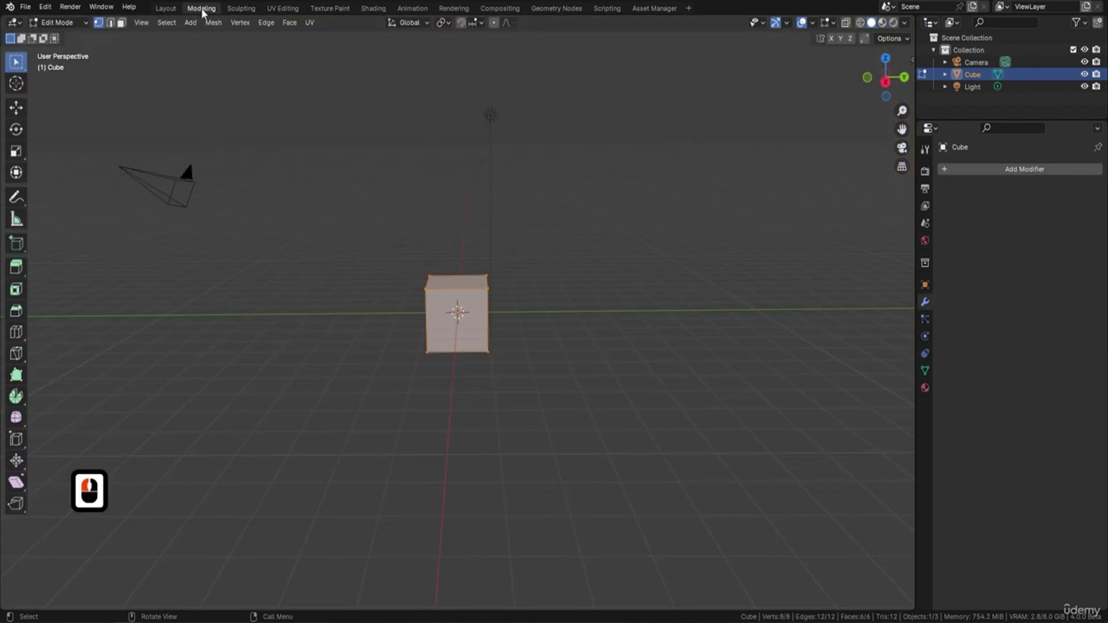
{"action": "mouse_move", "coordinate": [498, 300]}
{"action": "middle_mouse_down"}
{"action": "mouse_move", "coordinate": [591, 305]}
{"action": "mouse_move", "coordinate": [515, 314]}
{"action": "middle_mouse_up"}
{"action": "key", "text": "Tab"}
{"action": "left_click", "coordinate": [925, 388]}
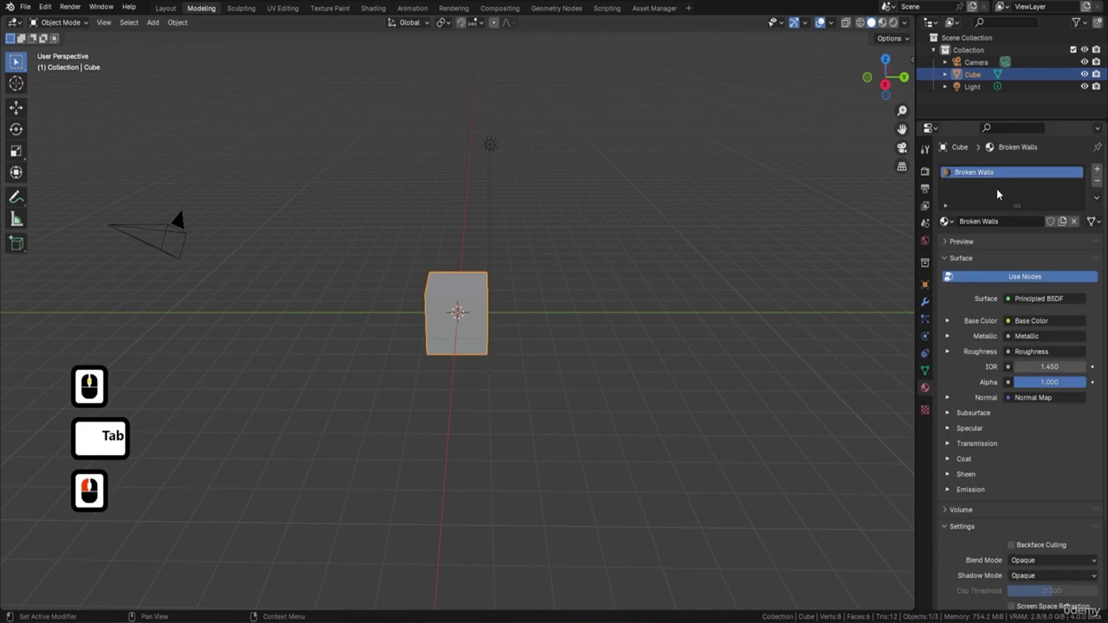
{"action": "left_click", "coordinate": [1098, 181]}
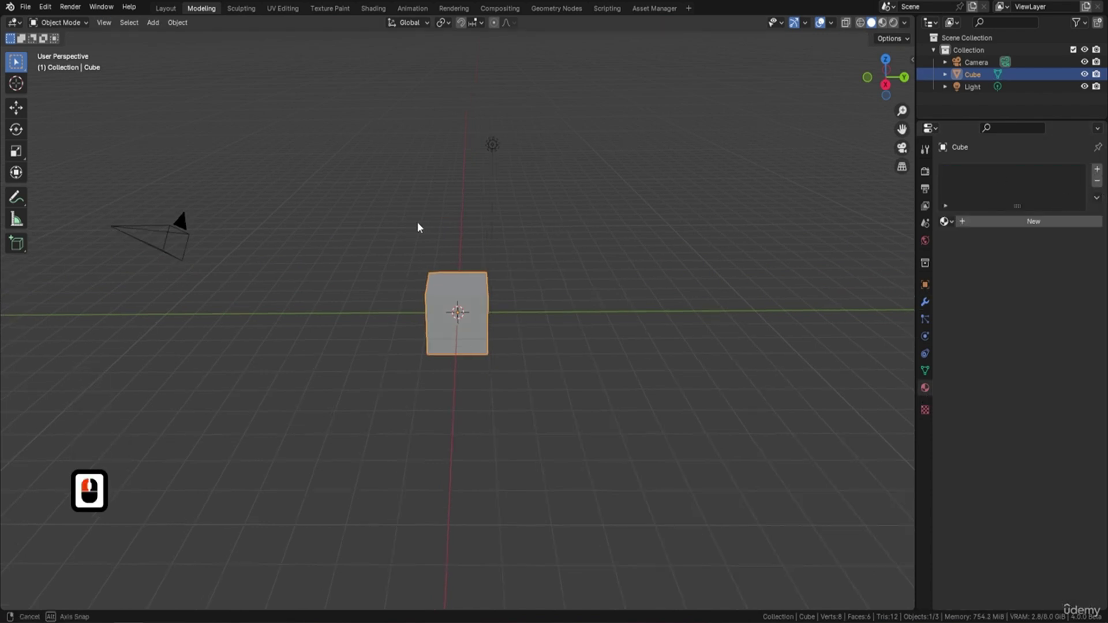
{"action": "middle_click_drag", "start_coordinate": [418, 228], "coordinate": [541, 237]}
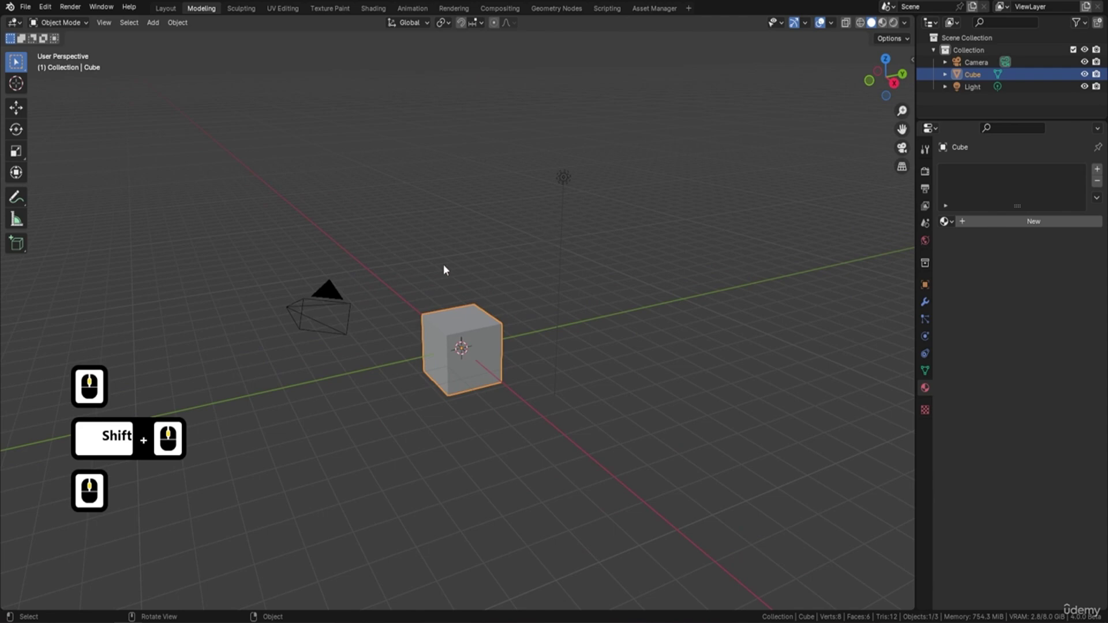
Step: Delete the camera, the light and the cube from the scene
{"action": "left_click", "coordinate": [327, 291]}
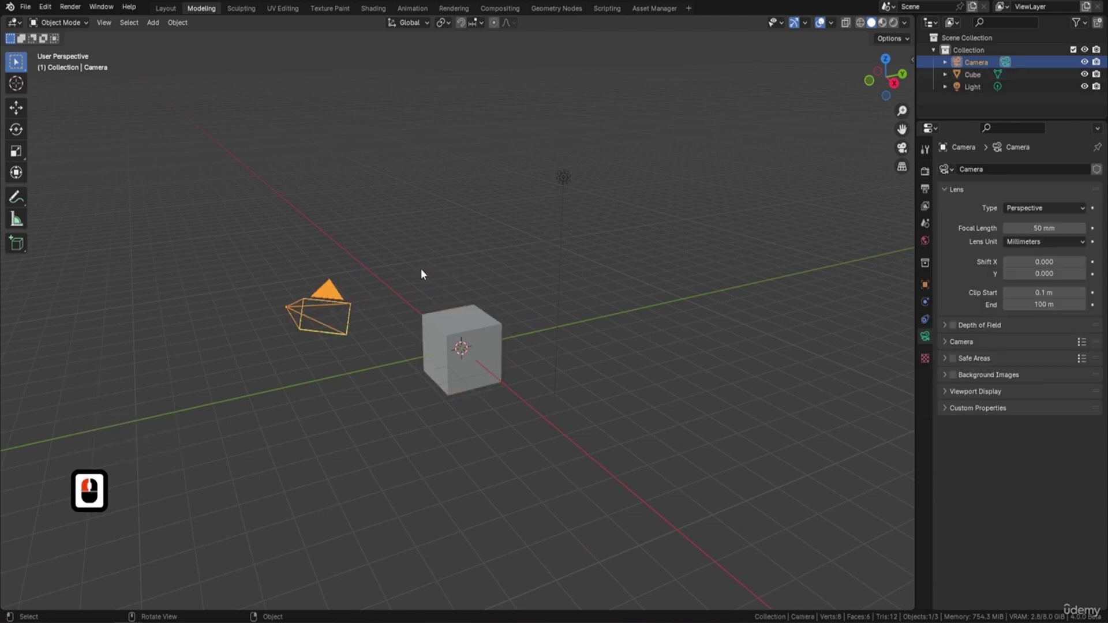
{"action": "key", "text": "Delete"}
{"action": "left_click", "coordinate": [564, 177]}
{"action": "key", "text": "Delete"}
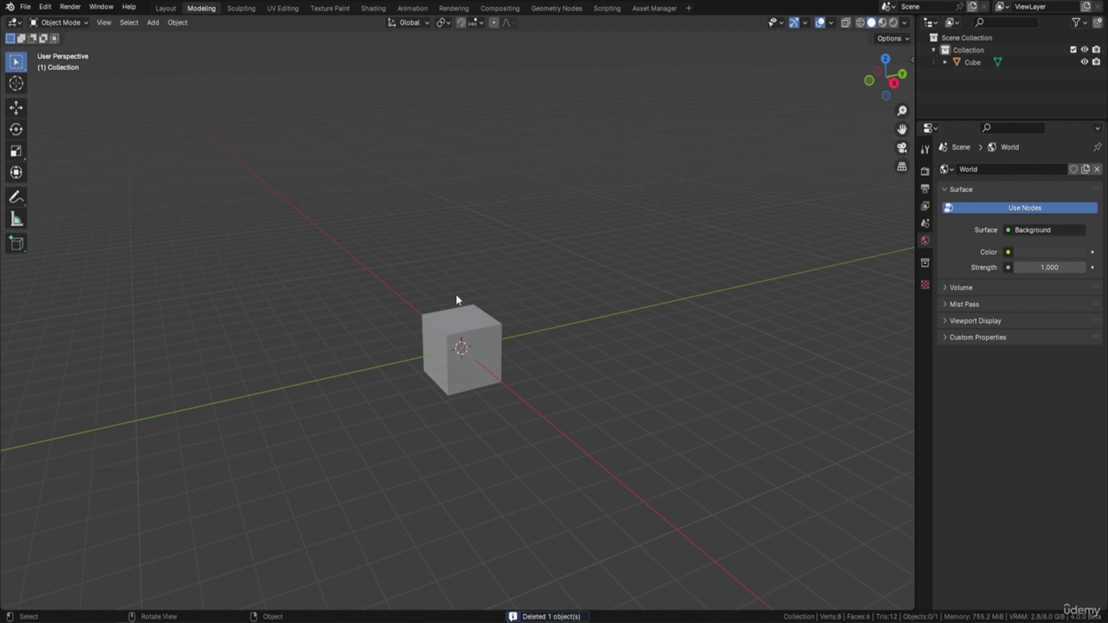
{"action": "left_click", "coordinate": [472, 338]}
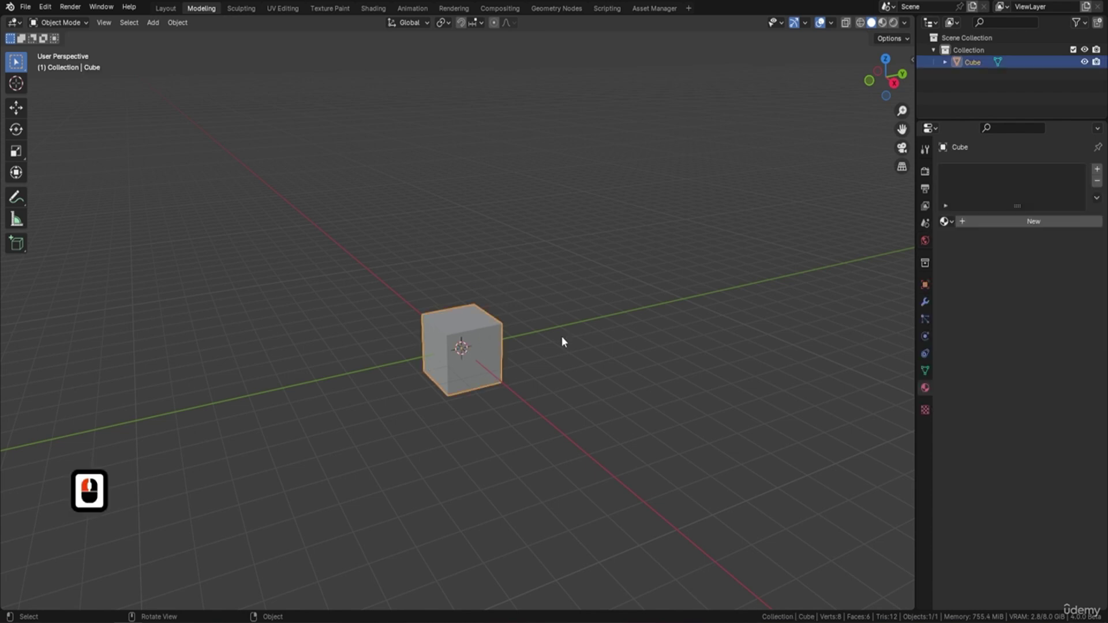
{"action": "key", "text": "Delete"}
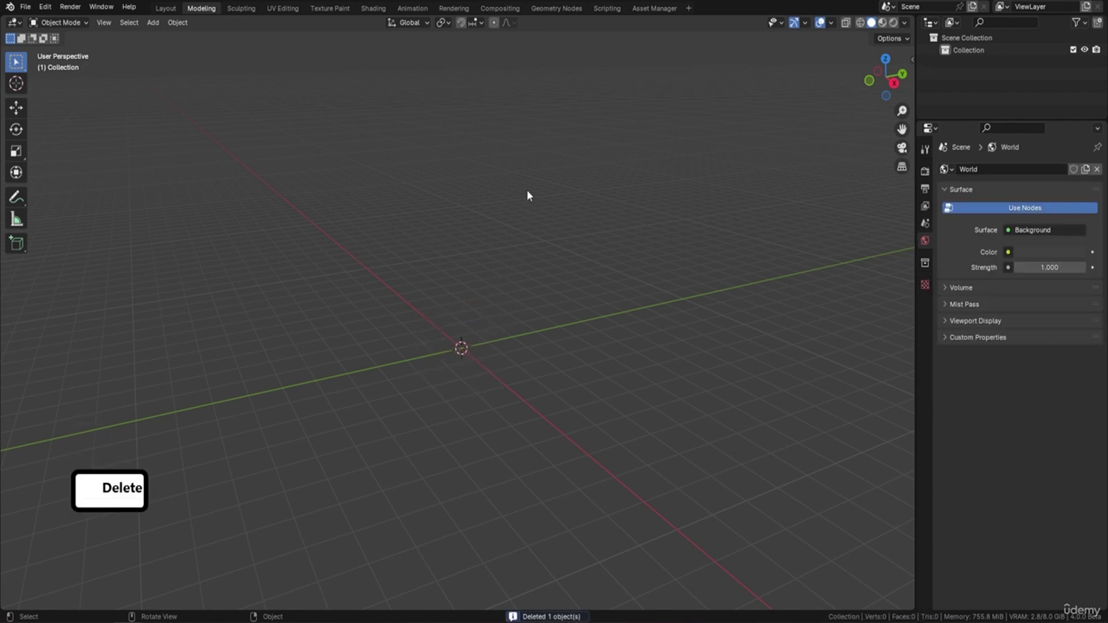
Step: Place the 1.8-metre human asset from the Ref catalog at the world origin and view it from the front in the Asset Manager workspace
{"action": "left_click", "coordinate": [652, 7]}
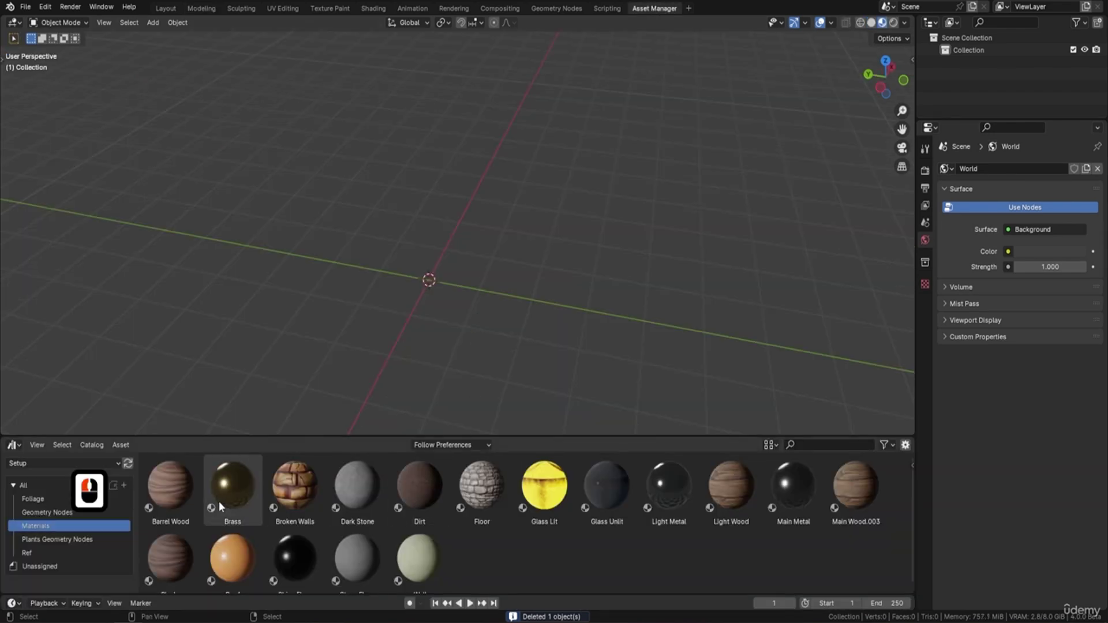
{"action": "left_click", "coordinate": [38, 553]}
{"action": "left_click_drag", "start_coordinate": [164, 496], "coordinate": [425, 283]}
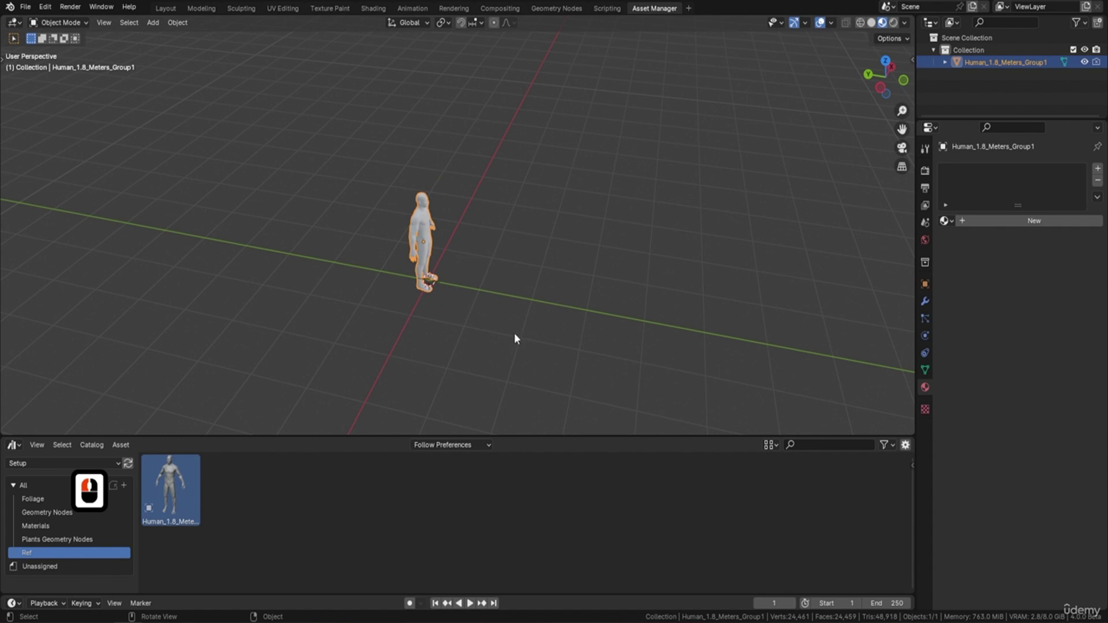
{"action": "middle_click_drag", "start_coordinate": [514, 334], "coordinate": [542, 273]}
{"action": "key", "text": "KP_1"}
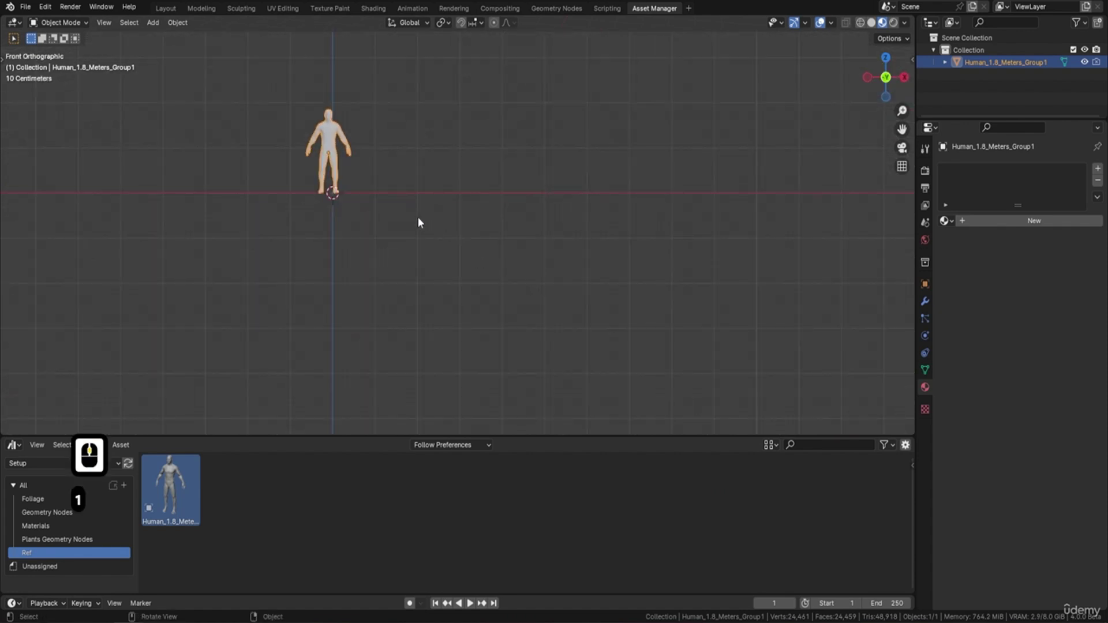
{"action": "middle_click_drag", "start_coordinate": [419, 222], "coordinate": [509, 305], "text": "shift"}
{"action": "scroll", "coordinate": [591, 228], "scroll_direction": "up", "scroll_amount": 5}
{"action": "middle_click_drag", "start_coordinate": [586, 292], "coordinate": [500, 307], "text": "shift"}
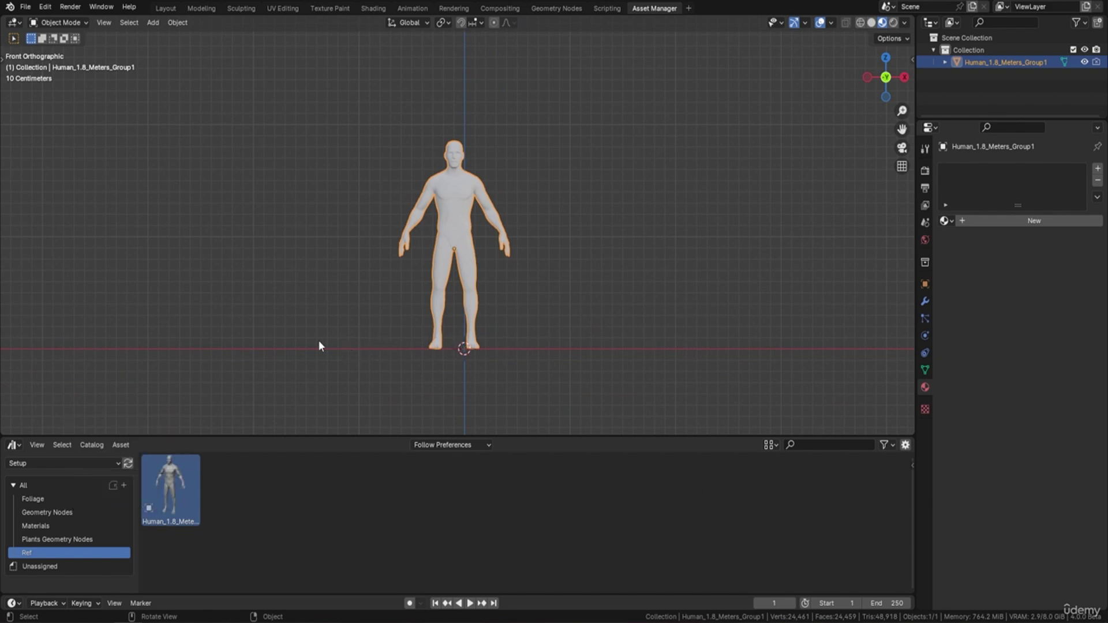
Step: Return to the Modeling workspace in Object Mode with the human reference in perspective view and deselect everything
{"action": "middle_click_drag", "start_coordinate": [603, 315], "coordinate": [402, 328]}
{"action": "middle_click_drag", "start_coordinate": [460, 257], "coordinate": [598, 281]}
{"action": "left_click", "coordinate": [202, 8]}
{"action": "key", "text": "Tab"}
{"action": "key", "text": "a"}
{"action": "key", "text": "a"}
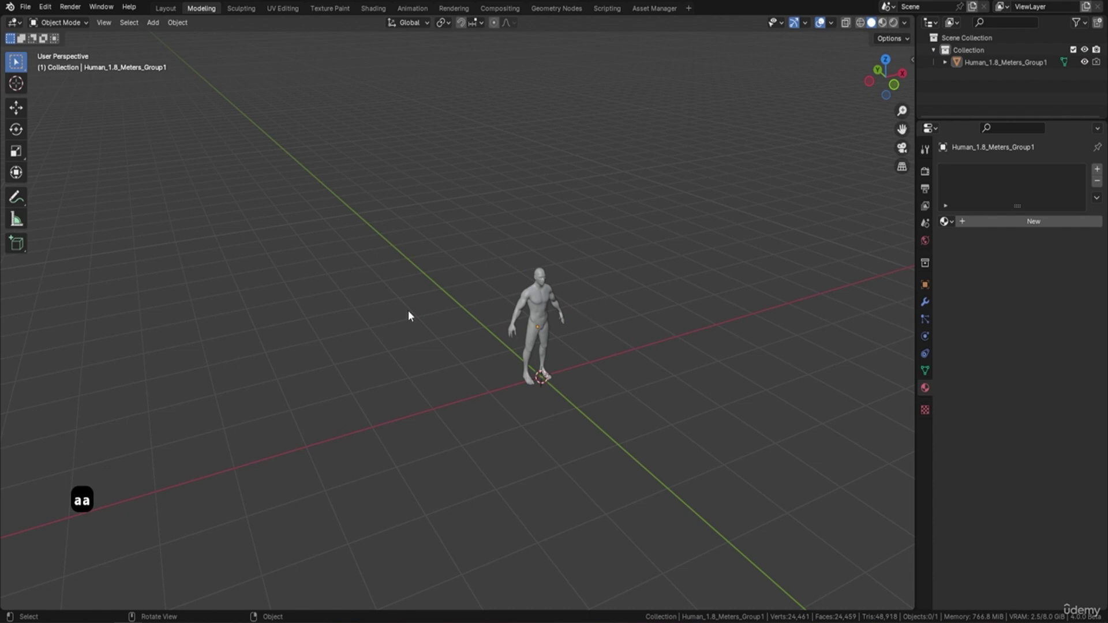
{"action": "left_click", "coordinate": [26, 7]}
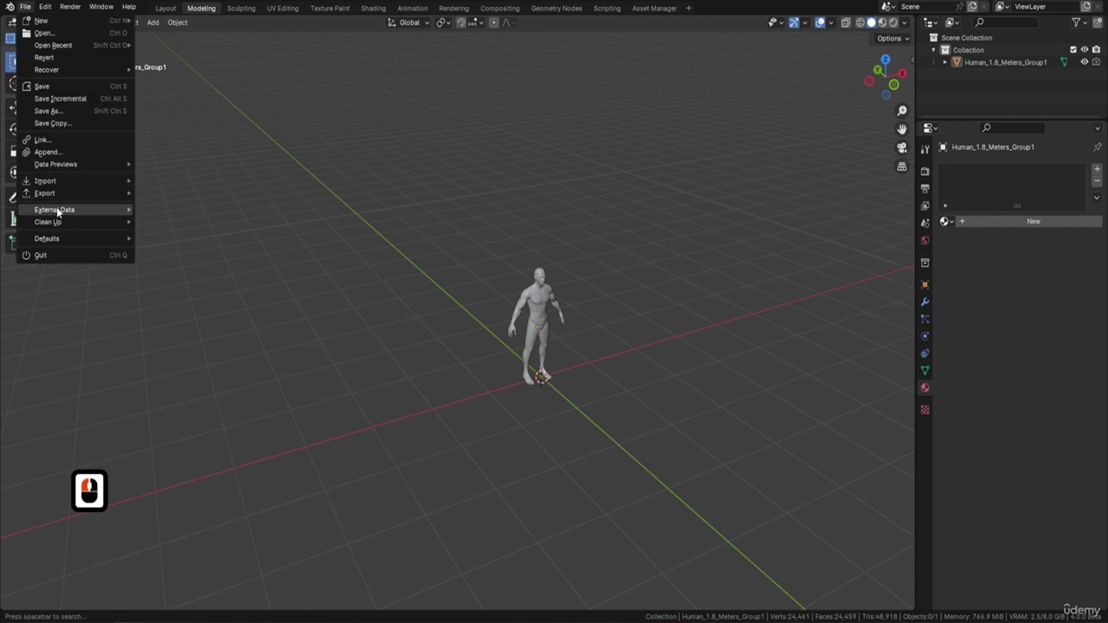
{"action": "mouse_move", "coordinate": [55, 237]}
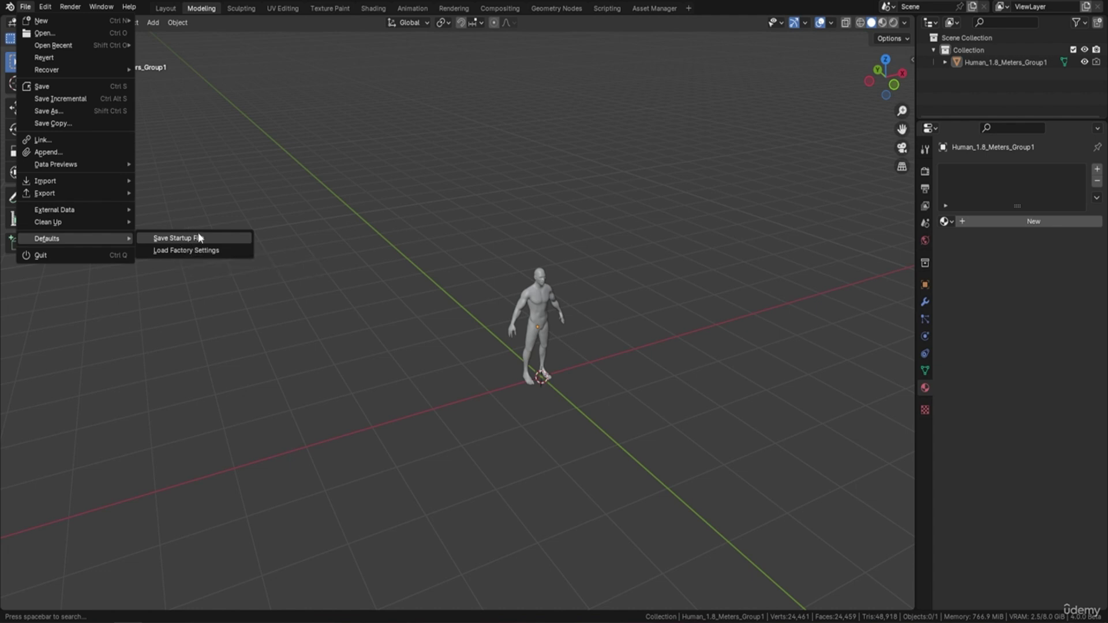
{"action": "left_click", "coordinate": [251, 283]}
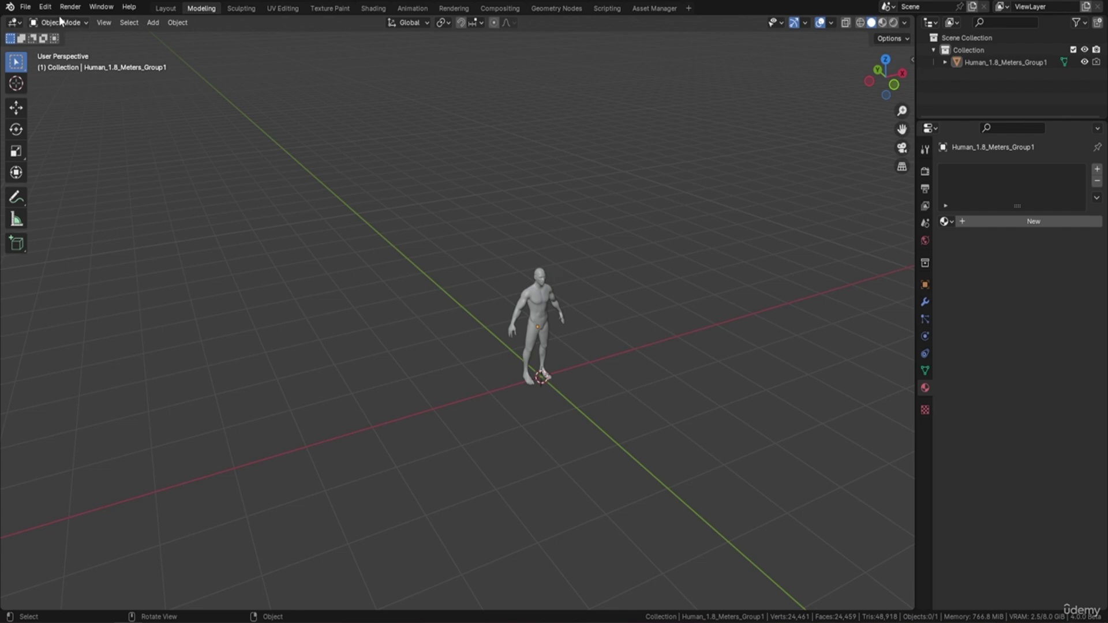
Step: Save the current scene with the human reference as the default startup file and save the course file
{"action": "left_click", "coordinate": [26, 7]}
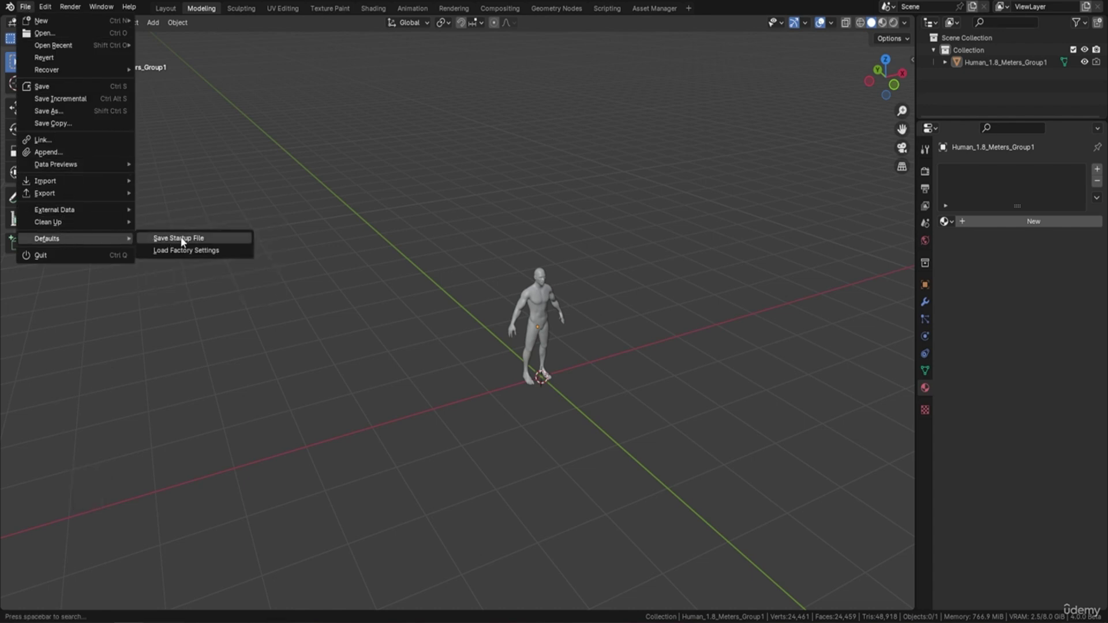
{"action": "left_click", "coordinate": [216, 237]}
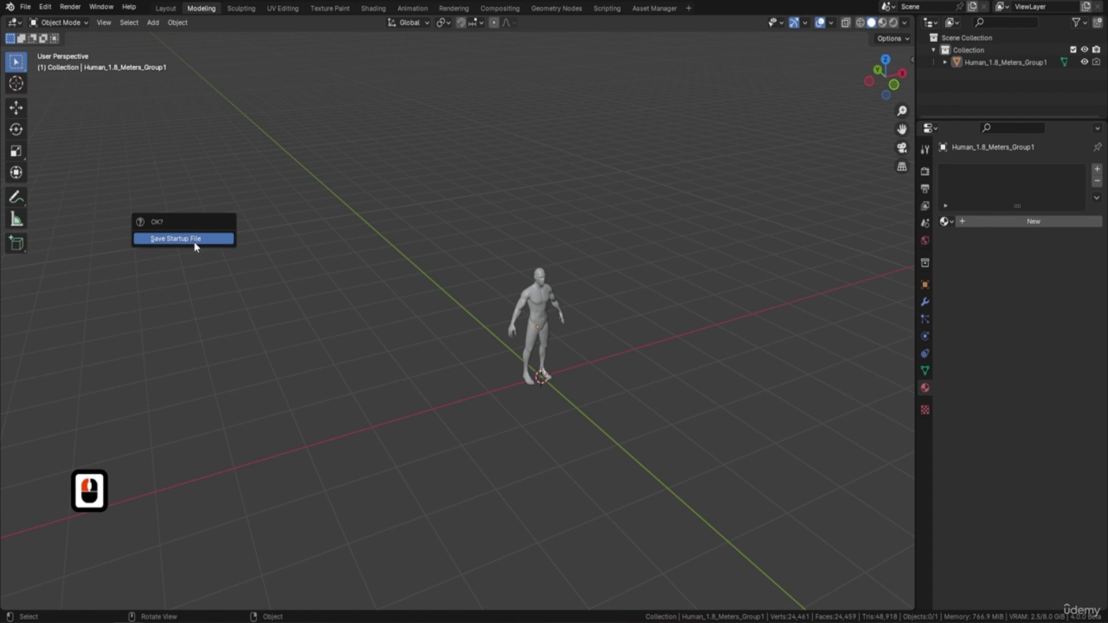
{"action": "left_click", "coordinate": [194, 240]}
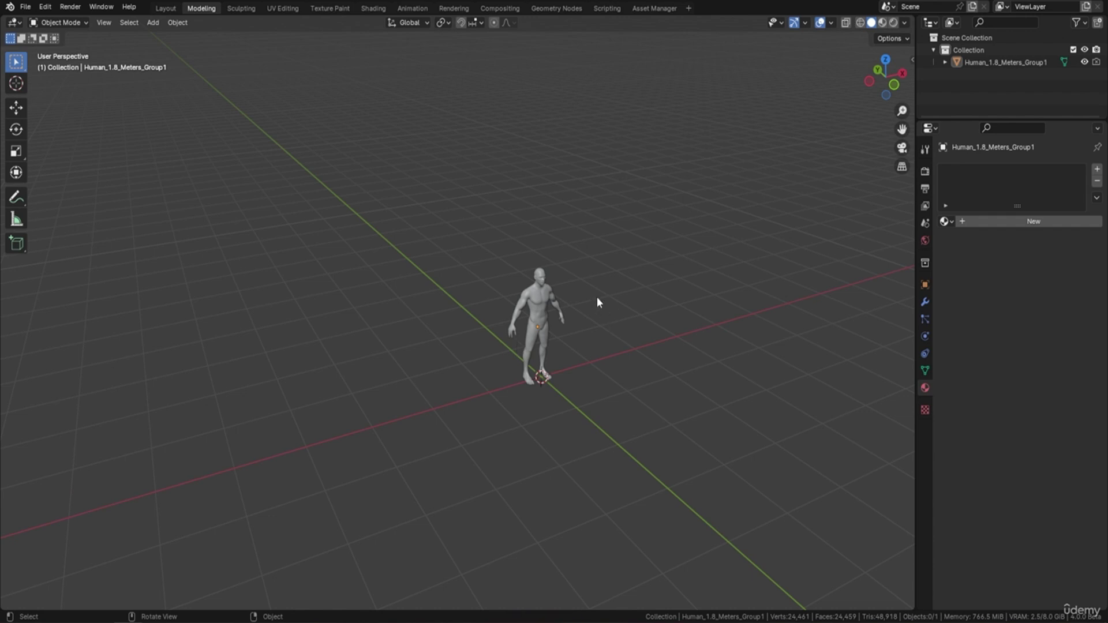
{"action": "left_click", "coordinate": [23, 8]}
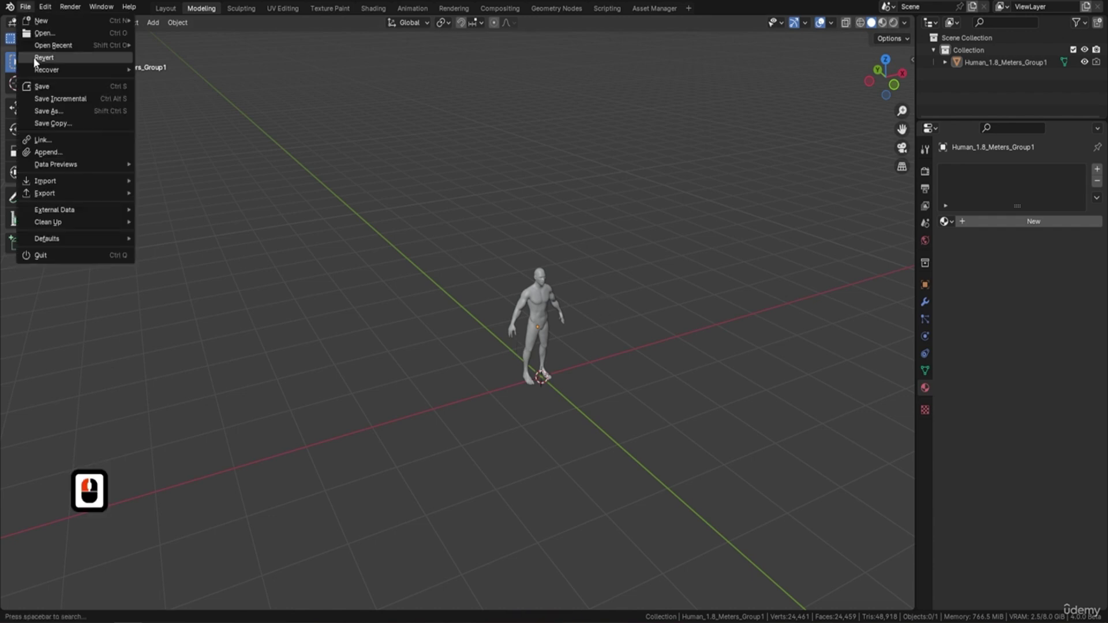
{"action": "left_click", "coordinate": [52, 85]}
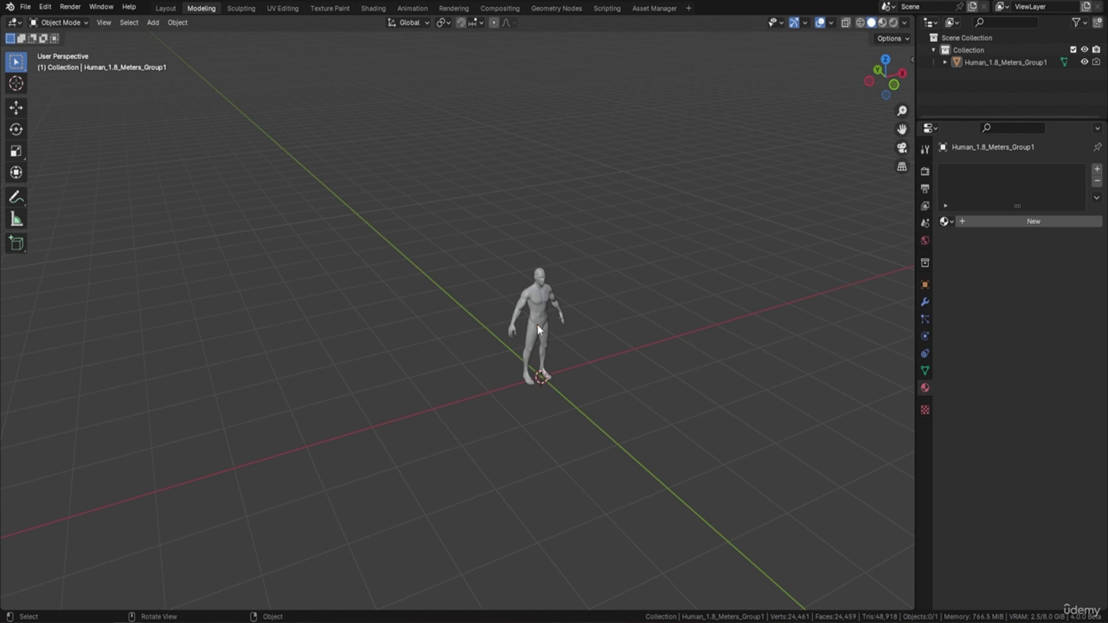
Step: Select the human reference and use the Move tool to shift it along the negative X axis, away from the world origin
{"action": "left_click", "coordinate": [555, 308]}
{"action": "middle_click_drag", "start_coordinate": [586, 304], "coordinate": [549, 376]}
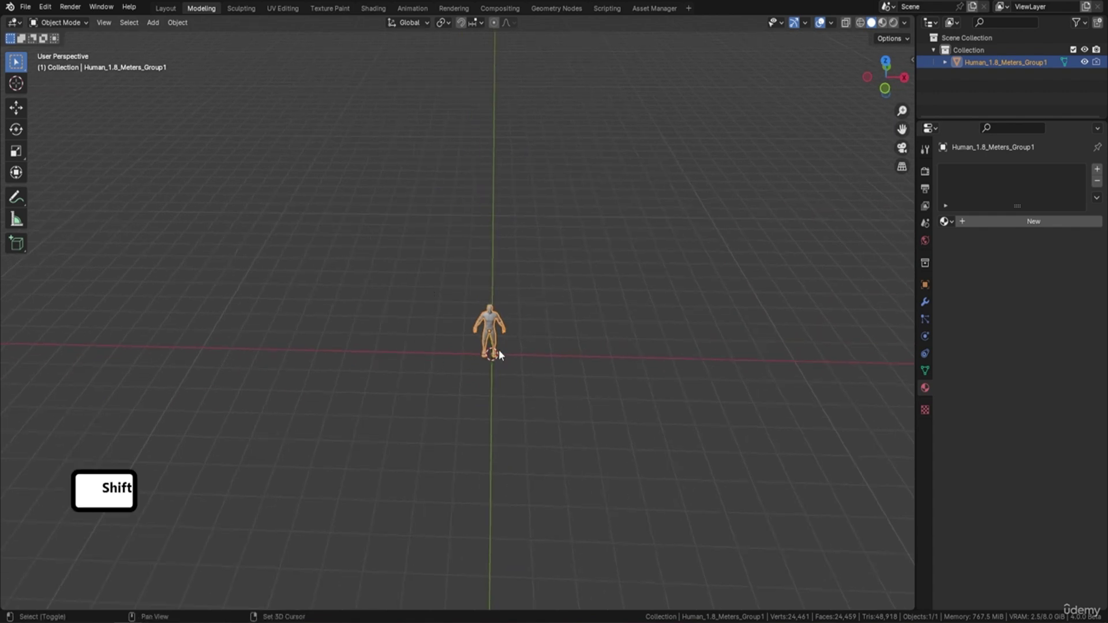
{"action": "key", "text": "shift+space"}
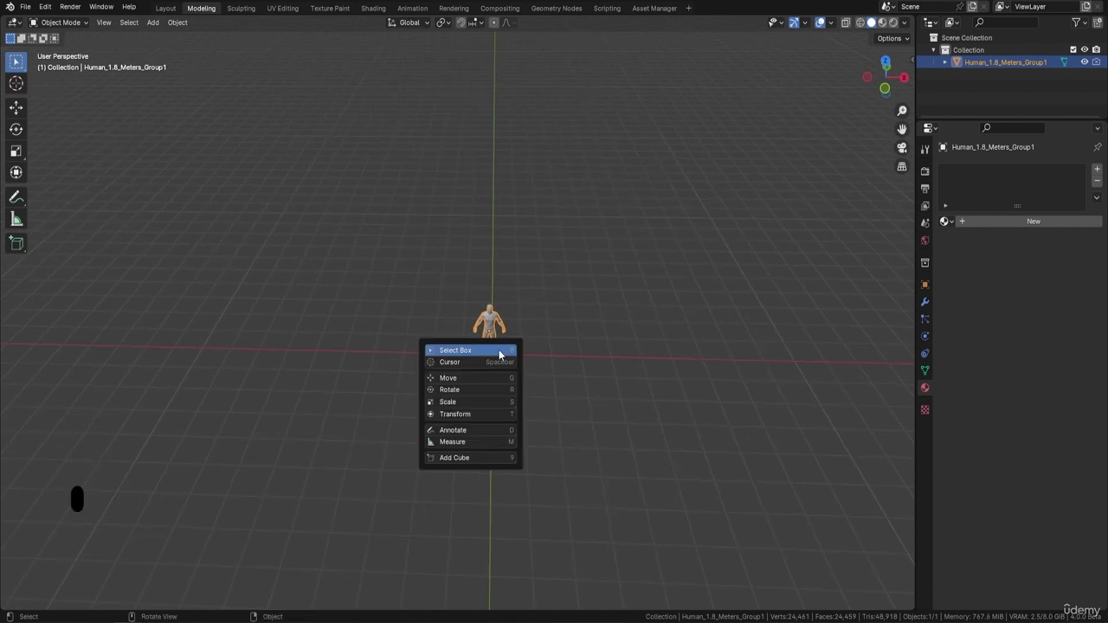
{"action": "left_click", "coordinate": [448, 378]}
{"action": "left_click_drag", "start_coordinate": [526, 332], "coordinate": [406, 331]}
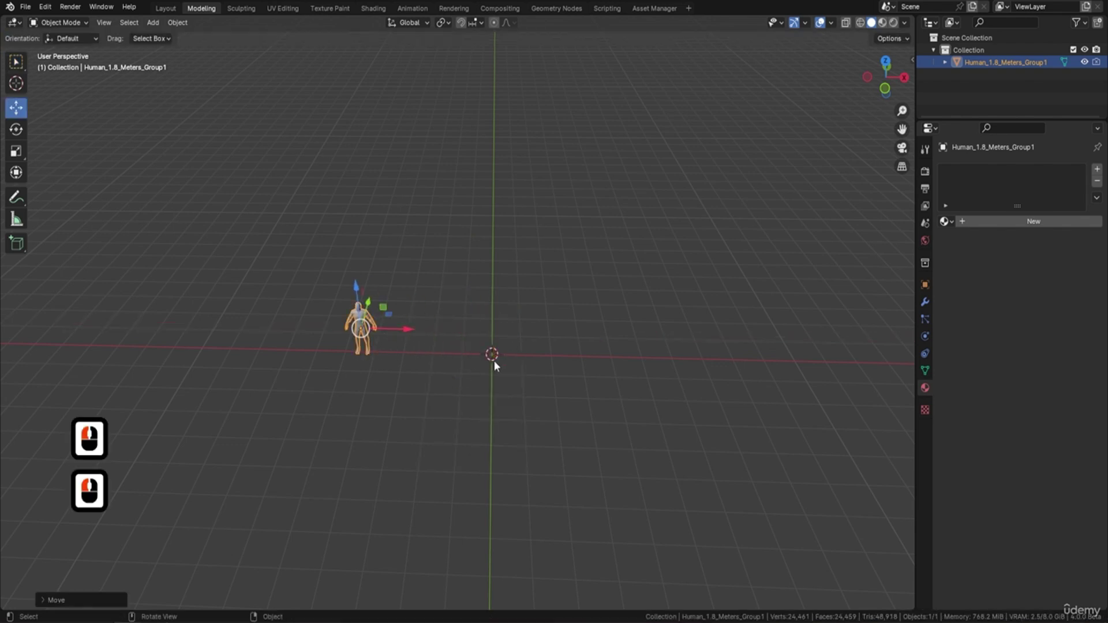
{"action": "mouse_move", "coordinate": [495, 366]}
{"action": "middle_mouse_down"}
{"action": "mouse_move", "coordinate": [494, 379]}
{"action": "mouse_move", "coordinate": [507, 371]}
{"action": "middle_mouse_up"}
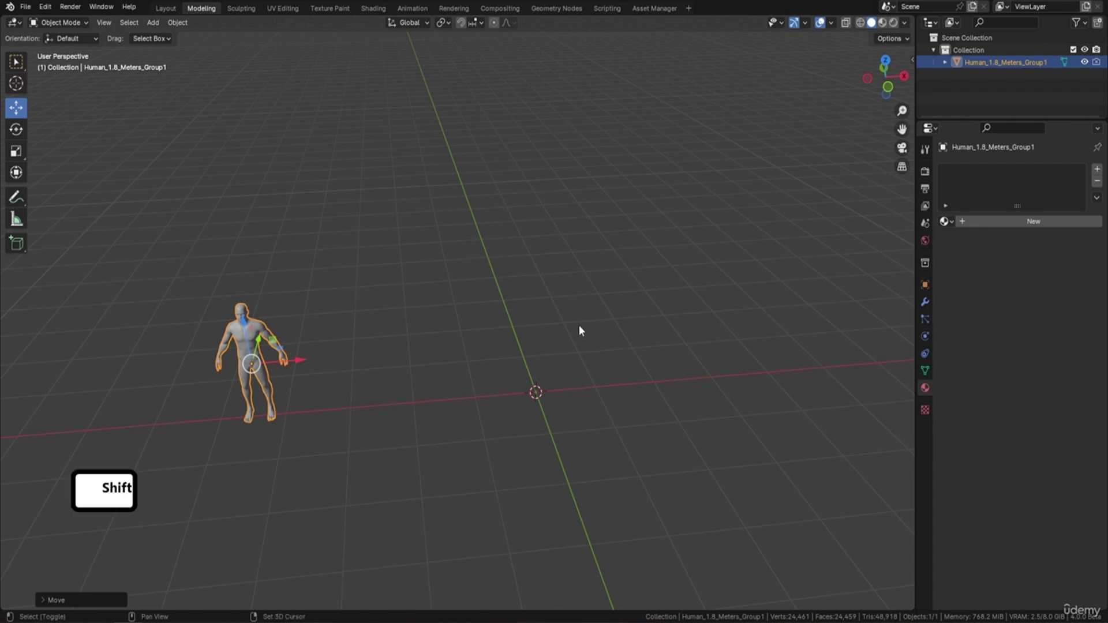
Step: Place the 3D cursor at a few free spots in the scene and snap it back to the world origin
{"action": "key", "text": "shift+s"}
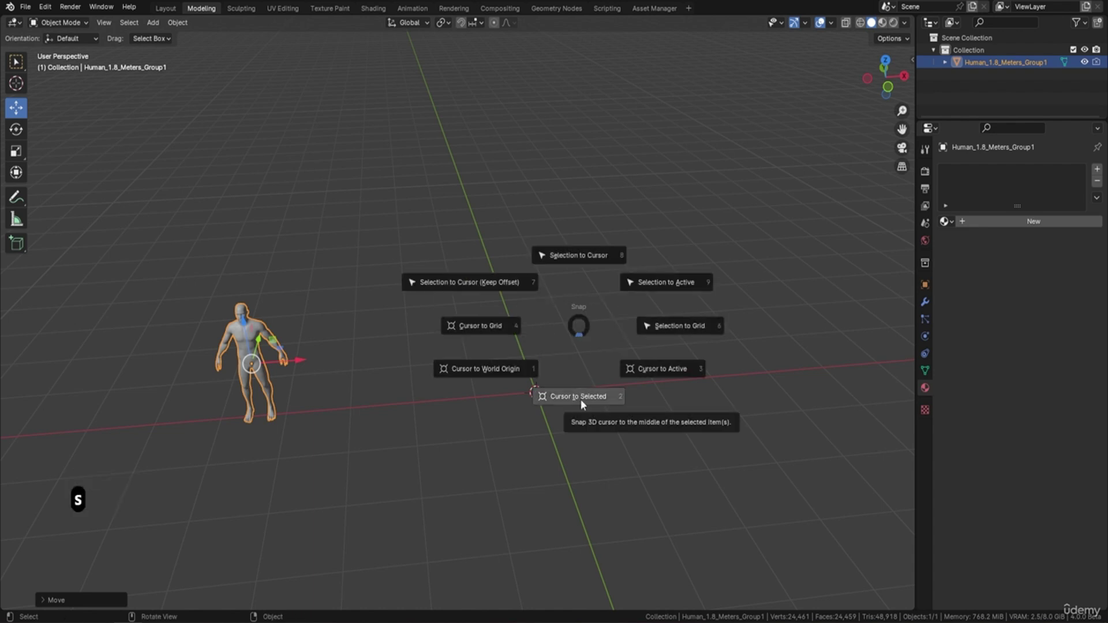
{"action": "left_click", "coordinate": [497, 368]}
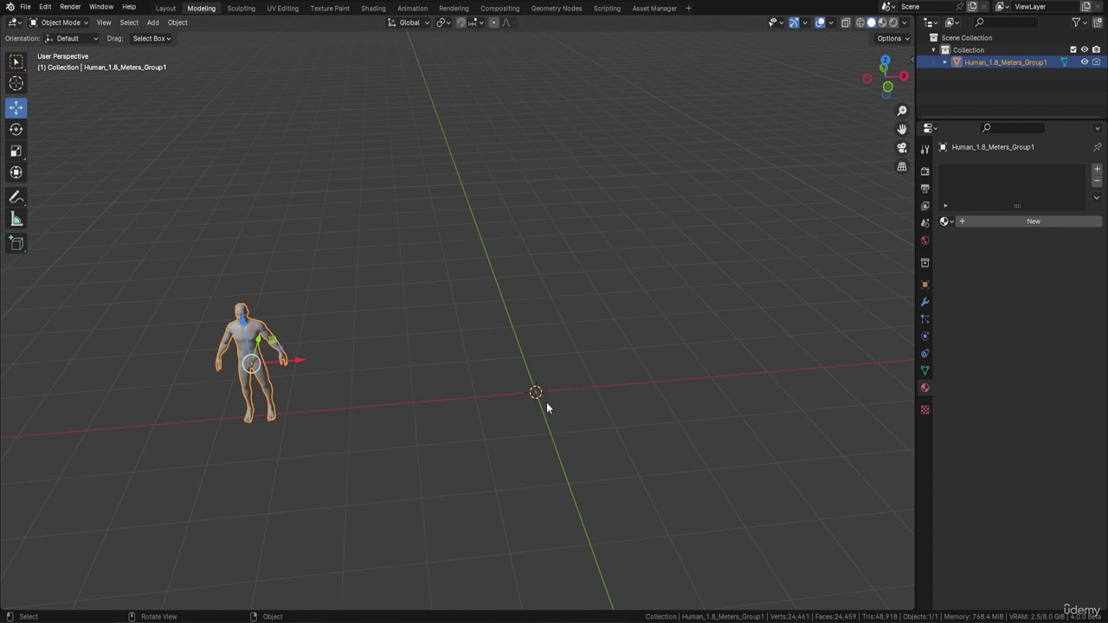
{"action": "right_click", "coordinate": [443, 263], "text": "shift"}
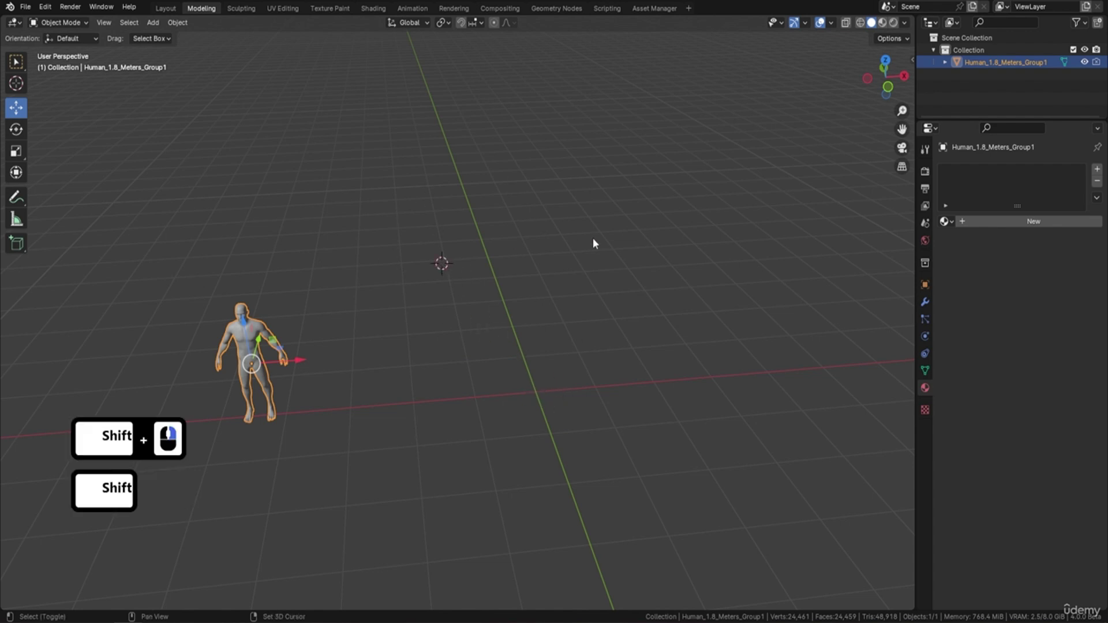
{"action": "right_click", "coordinate": [779, 254], "text": "shift"}
{"action": "right_click", "coordinate": [780, 255], "text": "shift"}
{"action": "right_click", "coordinate": [786, 357], "text": "shift"}
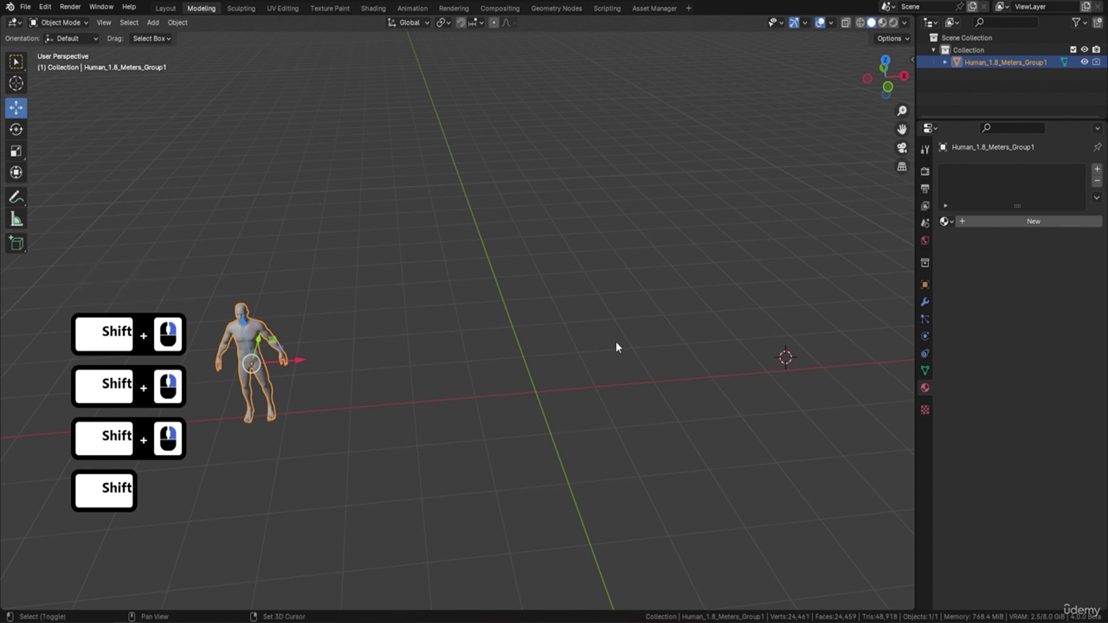
{"action": "key", "text": "shift+s"}
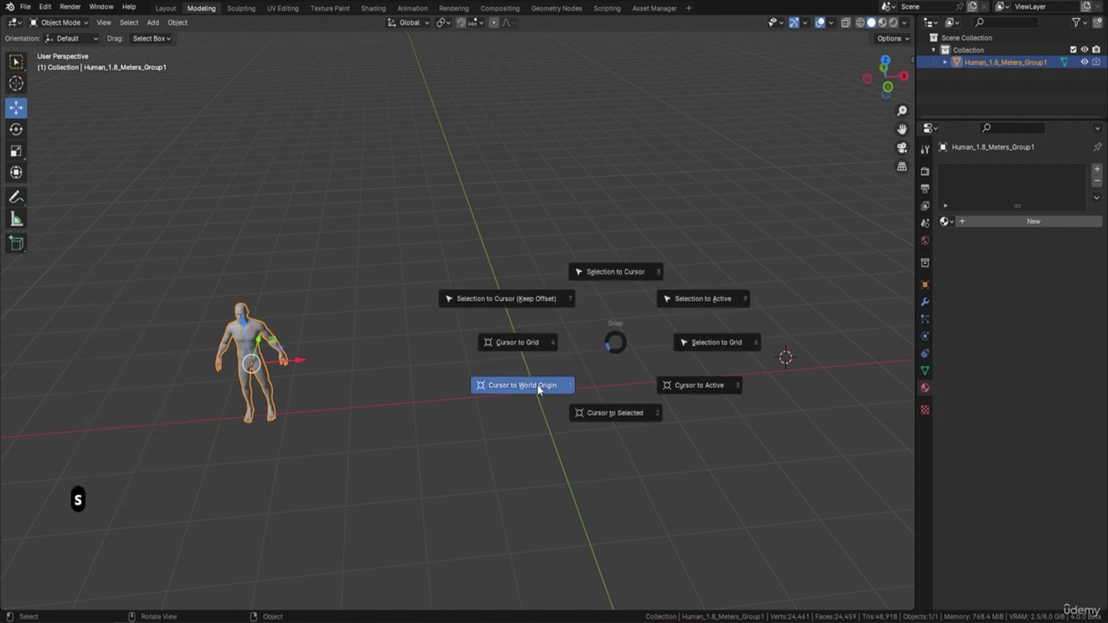
{"action": "left_click", "coordinate": [522, 385]}
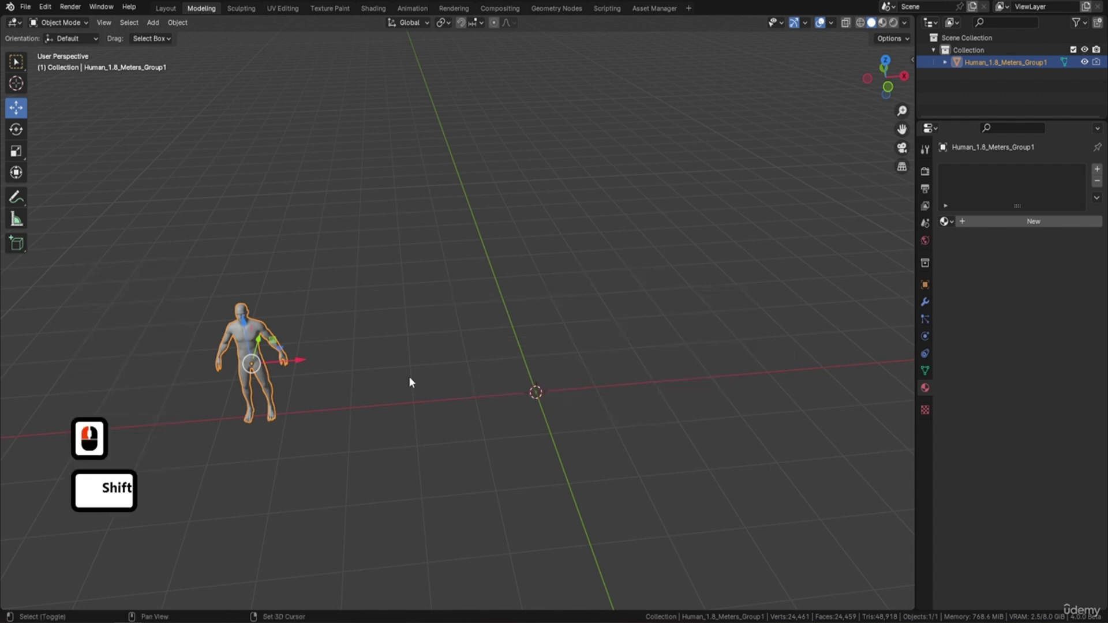
Step: Add a cube at the world origin and raise it along Z in front view until its base rests on the ground line
{"action": "key", "text": "shift+a"}
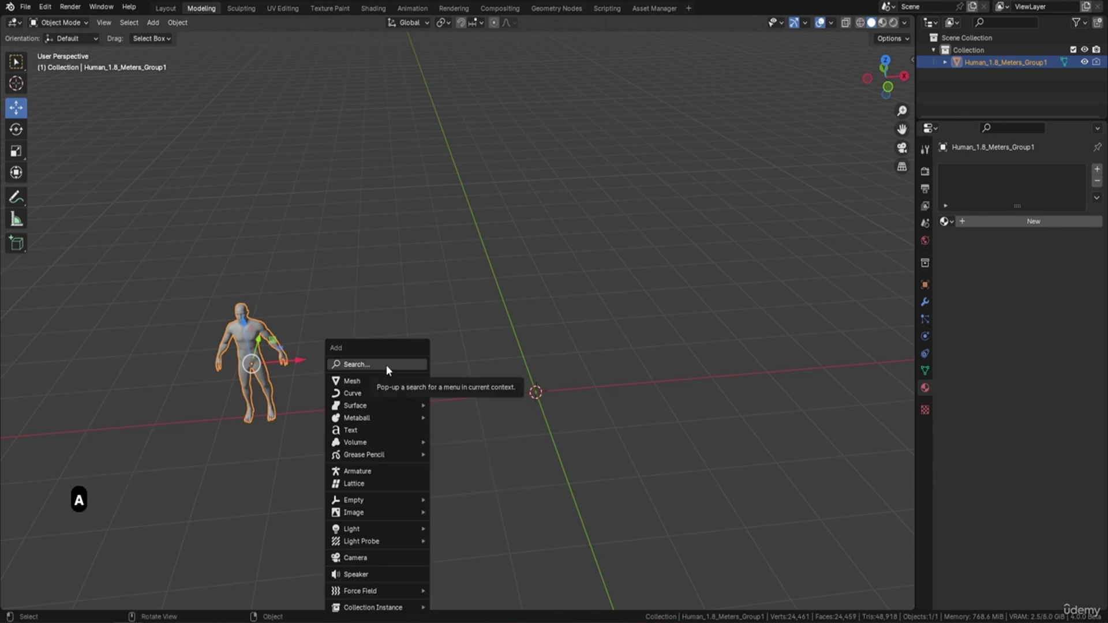
{"action": "left_click", "coordinate": [373, 382]}
{"action": "left_click", "coordinate": [456, 393]}
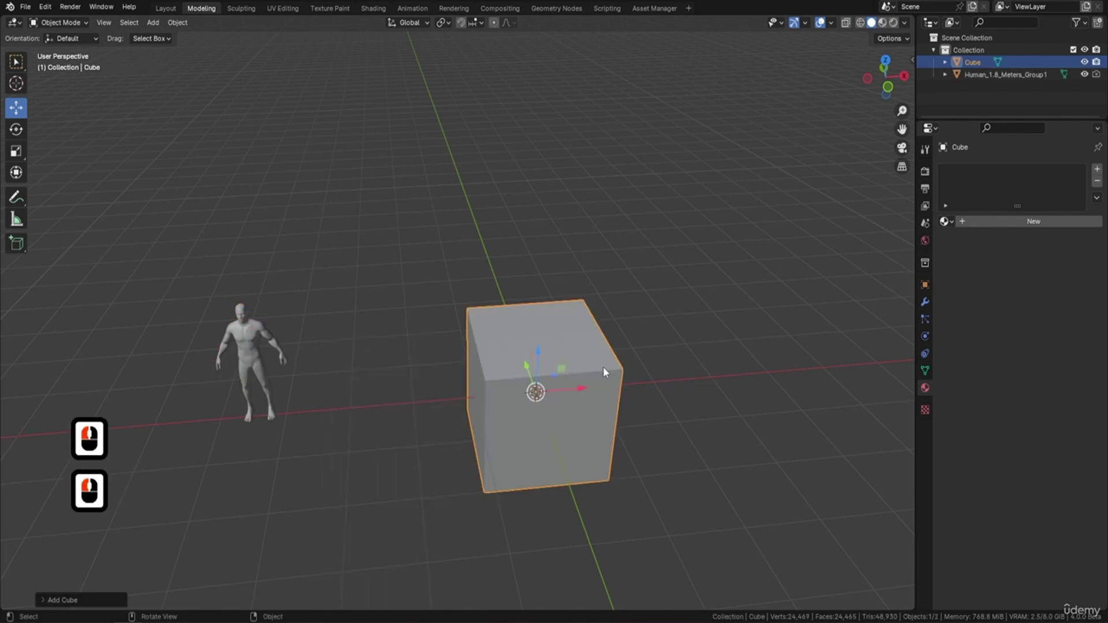
{"action": "middle_click_drag", "start_coordinate": [604, 366], "coordinate": [595, 358]}
{"action": "key", "text": "KP_1"}
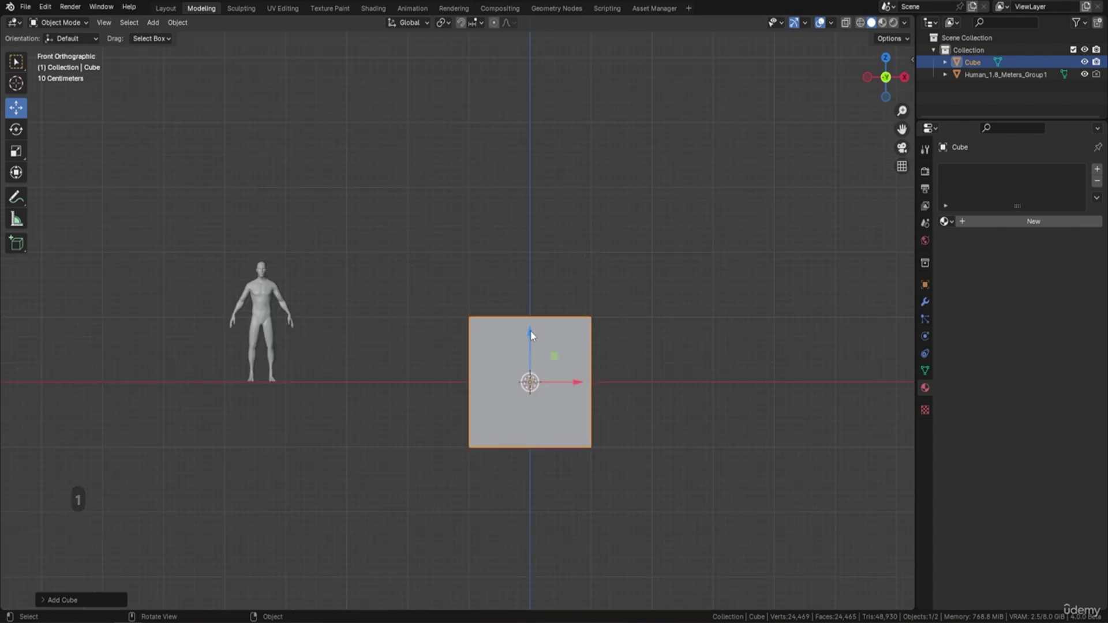
{"action": "left_click_drag", "start_coordinate": [530, 333], "coordinate": [540, 259]}
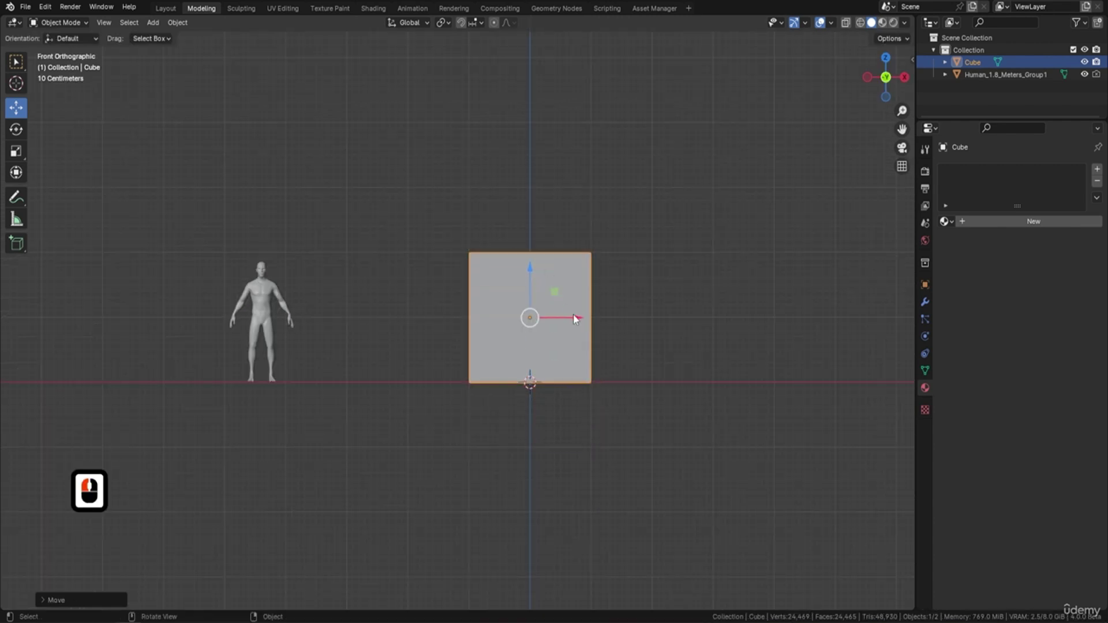
Step: Move the cube along the negative X axis until it stands right beside the human reference
{"action": "left_click_drag", "start_coordinate": [574, 319], "coordinate": [379, 319]}
{"action": "scroll", "coordinate": [346, 301], "scroll_direction": "up", "scroll_amount": 3}
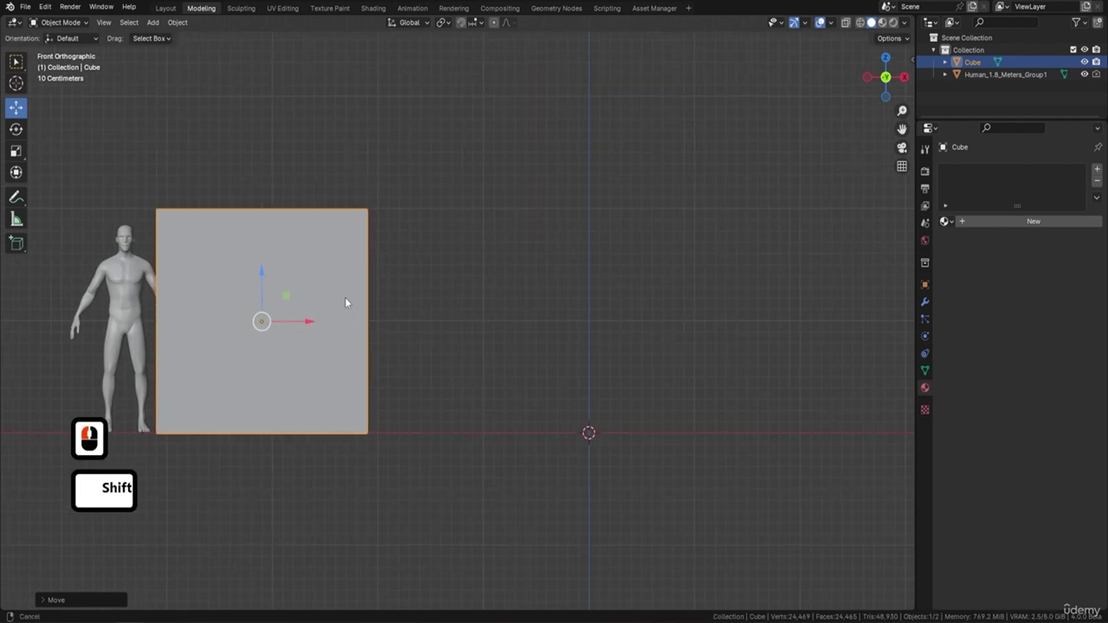
{"action": "middle_click_drag", "start_coordinate": [238, 245], "coordinate": [417, 255], "text": "shift"}
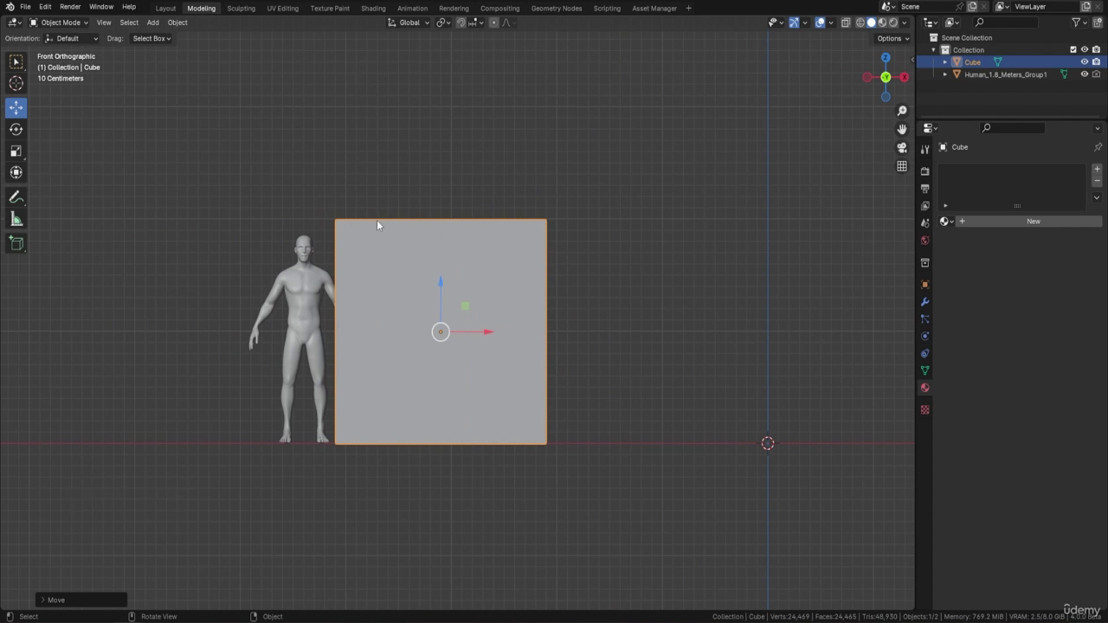
Step: Move the cube back along Y behind the human reference and slide the human along X to the middle of the cube's front
{"action": "middle_click_drag", "start_coordinate": [532, 325], "coordinate": [547, 396]}
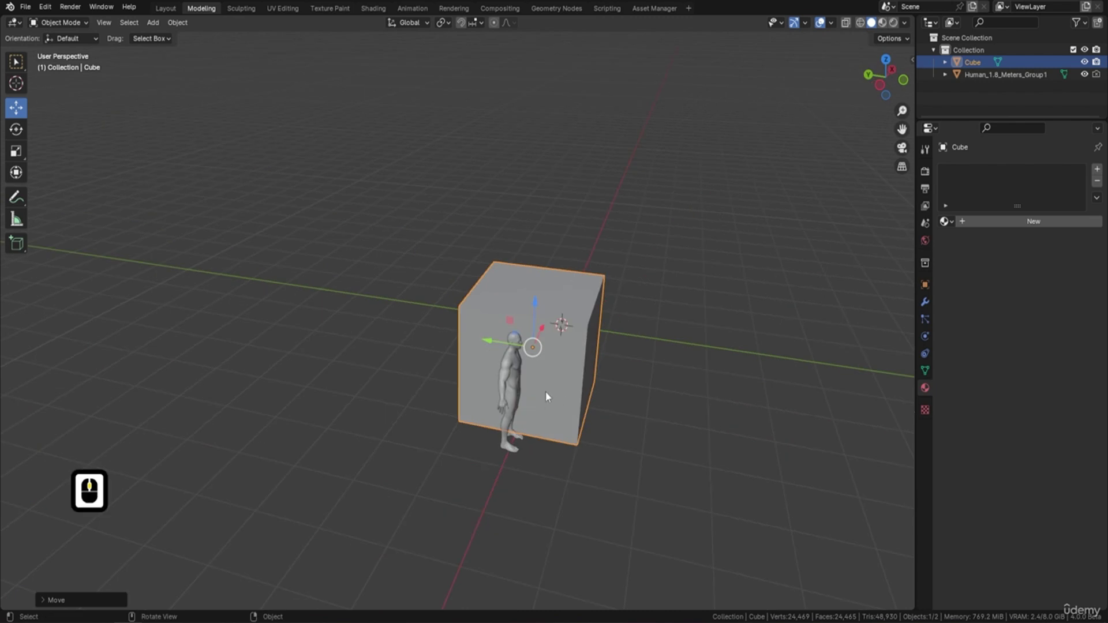
{"action": "middle_click_drag", "start_coordinate": [497, 345], "coordinate": [490, 304]}
{"action": "scroll", "coordinate": [509, 441], "scroll_direction": "up", "scroll_amount": 3}
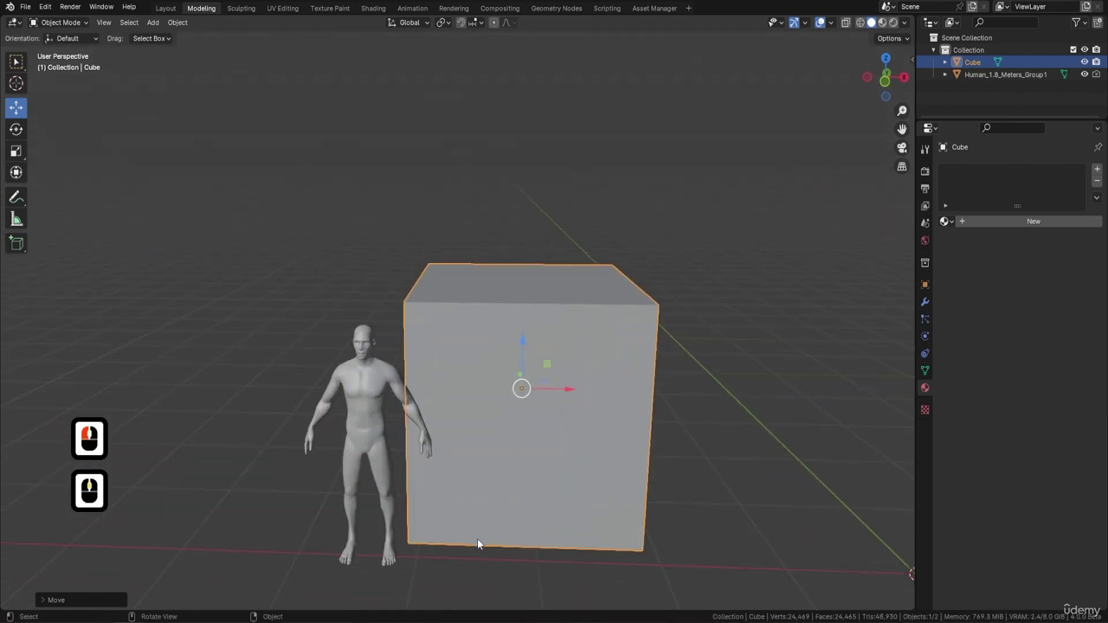
{"action": "key", "text": "KP_1"}
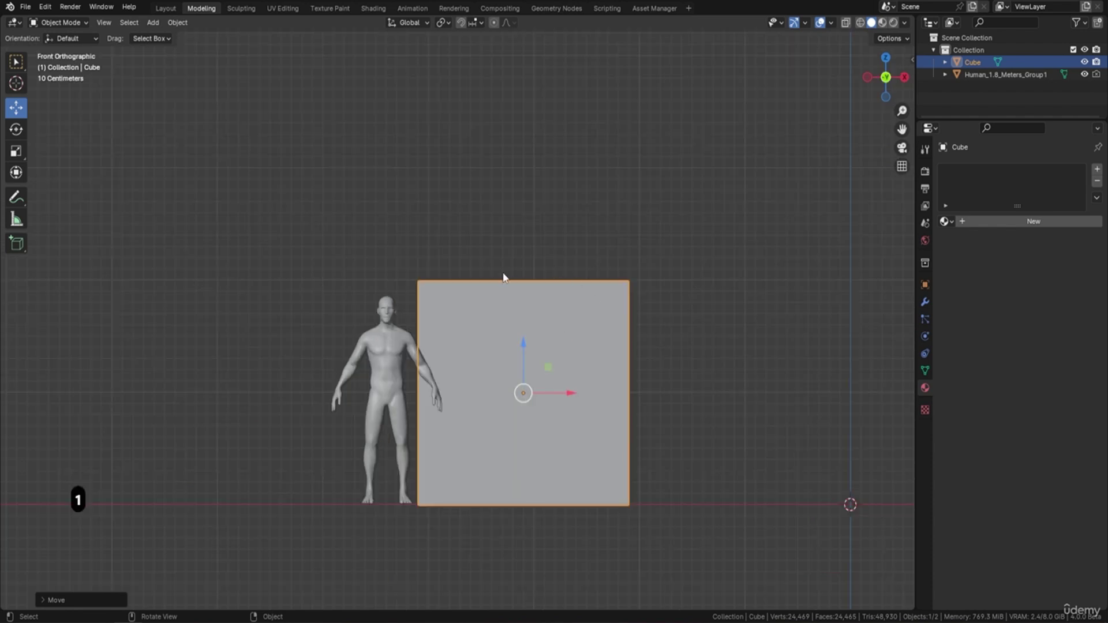
{"action": "left_click", "coordinate": [429, 384]}
{"action": "left_click_drag", "start_coordinate": [429, 383], "coordinate": [561, 384]}
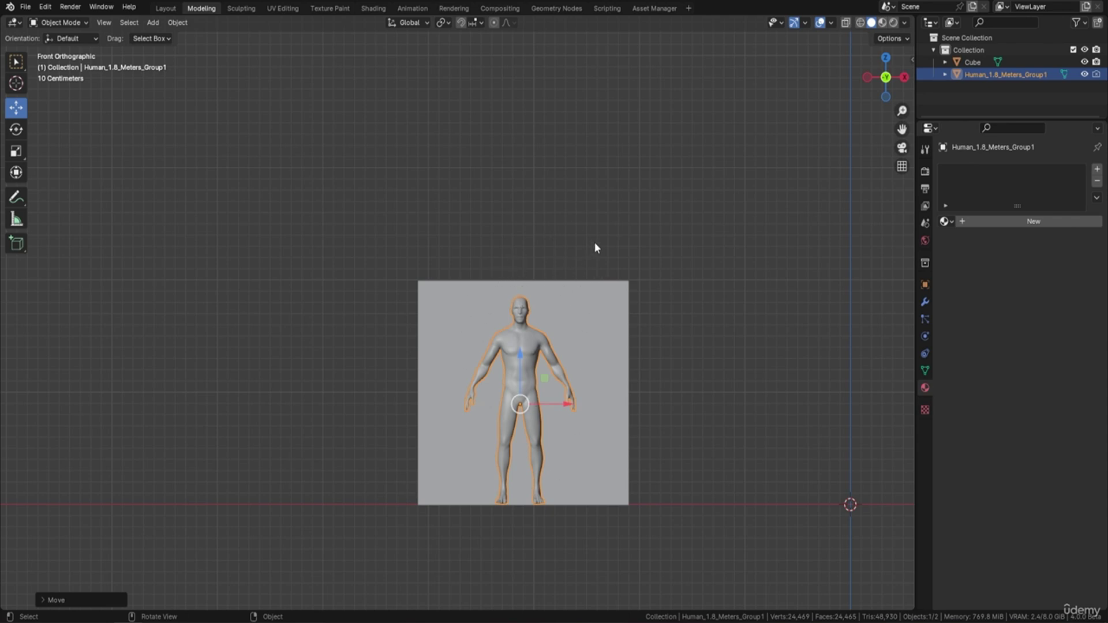
Step: Enter Edit Mode on the cube and select side edges of its top face one by one in edge select mode
{"action": "middle_click_drag", "start_coordinate": [606, 221], "coordinate": [509, 314]}
{"action": "left_click", "coordinate": [509, 314]}
{"action": "key", "text": "Tab"}
{"action": "left_click", "coordinate": [555, 285]}
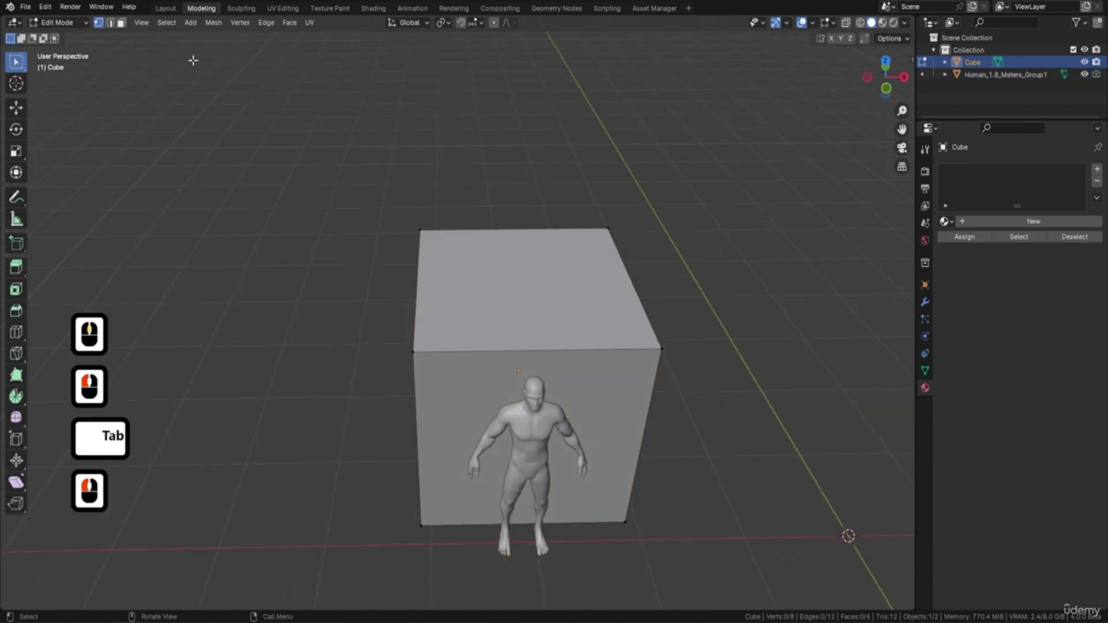
{"action": "left_click", "coordinate": [121, 23]}
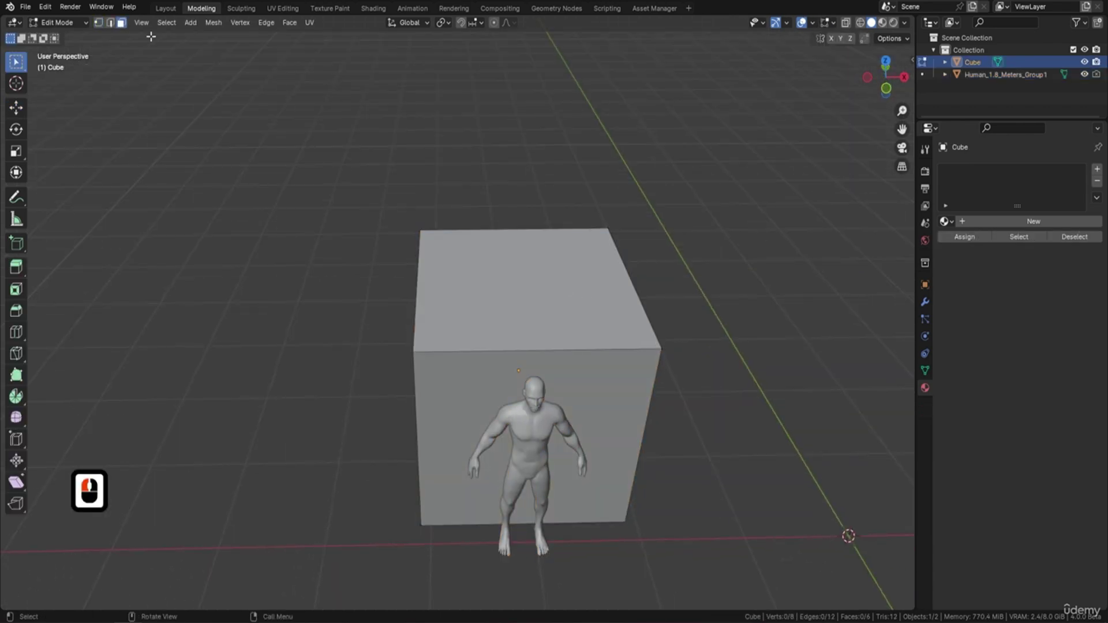
{"action": "left_click", "coordinate": [111, 23]}
{"action": "left_click", "coordinate": [419, 269]}
{"action": "left_click", "coordinate": [616, 280]}
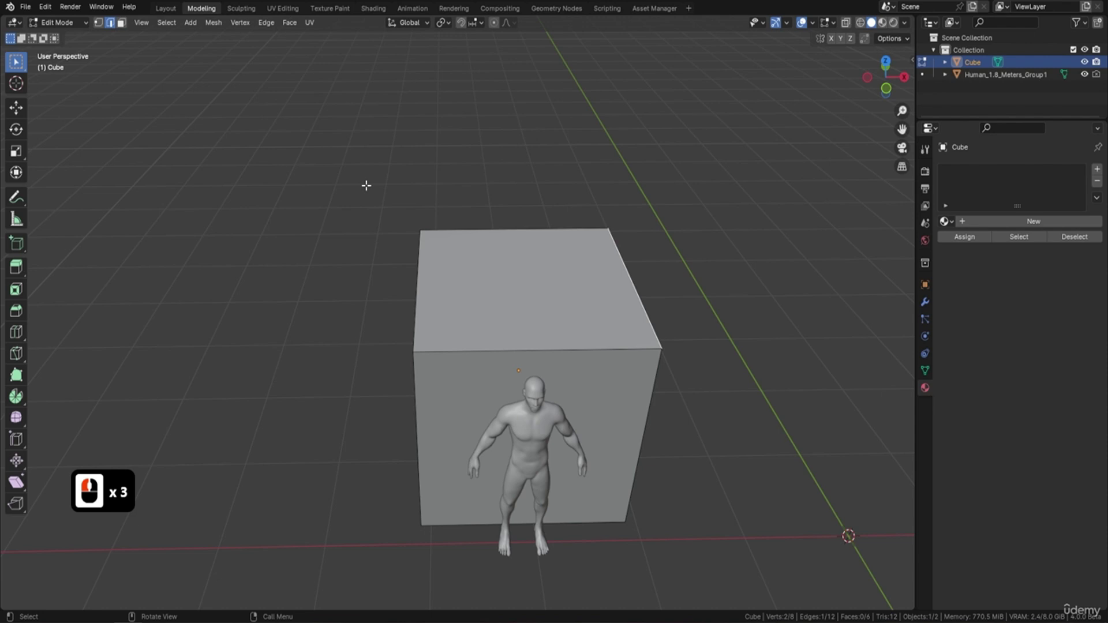
Step: Switch to vertex select mode and select the four corners of the cube's top face one after another
{"action": "left_click", "coordinate": [97, 23]}
{"action": "left_click", "coordinate": [413, 352]}
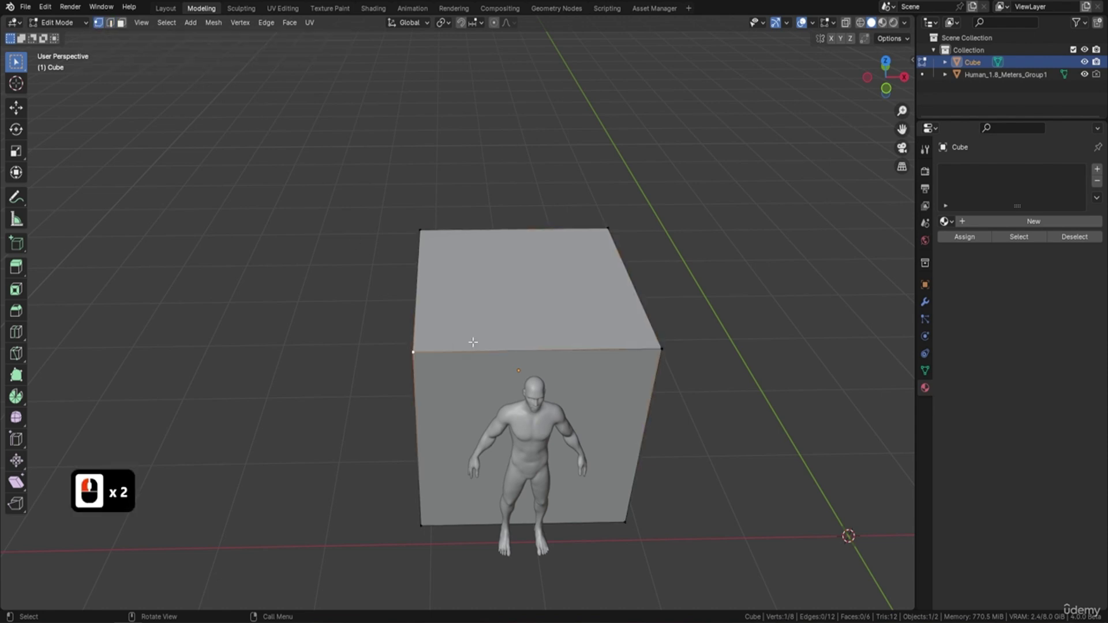
{"action": "left_click", "coordinate": [665, 352]}
{"action": "left_click", "coordinate": [611, 231]}
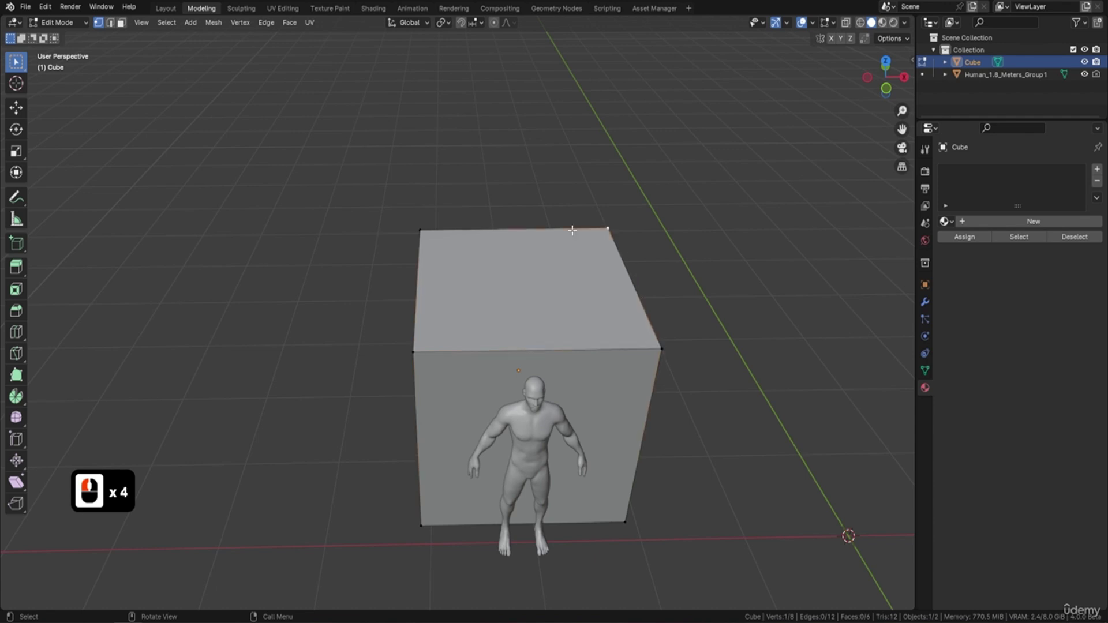
{"action": "left_click", "coordinate": [432, 233]}
Step: Activate face select mode for the cube and toggle repeatedly between Object Mode and Edit Mode, ending in Edit Mode
{"action": "left_click", "coordinate": [109, 23]}
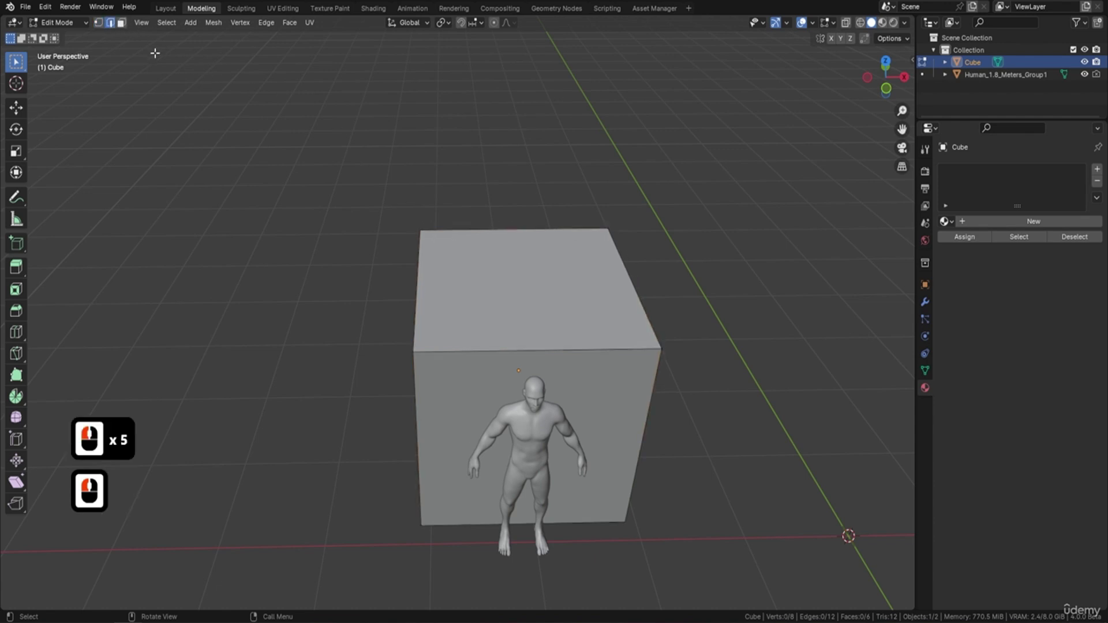
{"action": "left_click", "coordinate": [121, 23]}
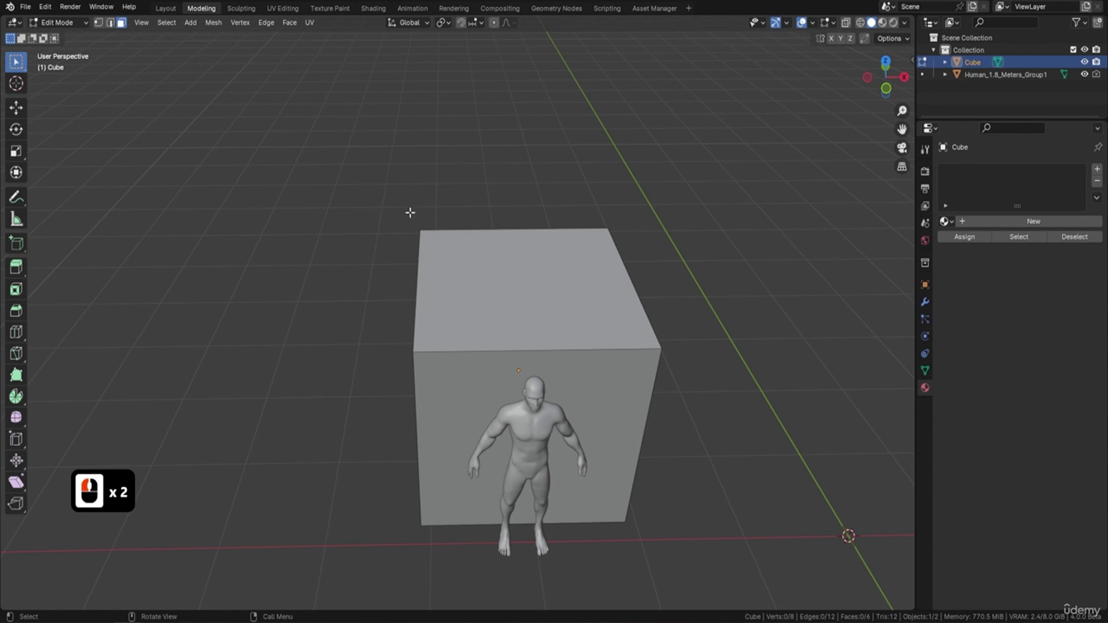
{"action": "key", "text": "Tab"}
{"action": "middle_click_drag", "start_coordinate": [321, 243], "coordinate": [468, 212]}
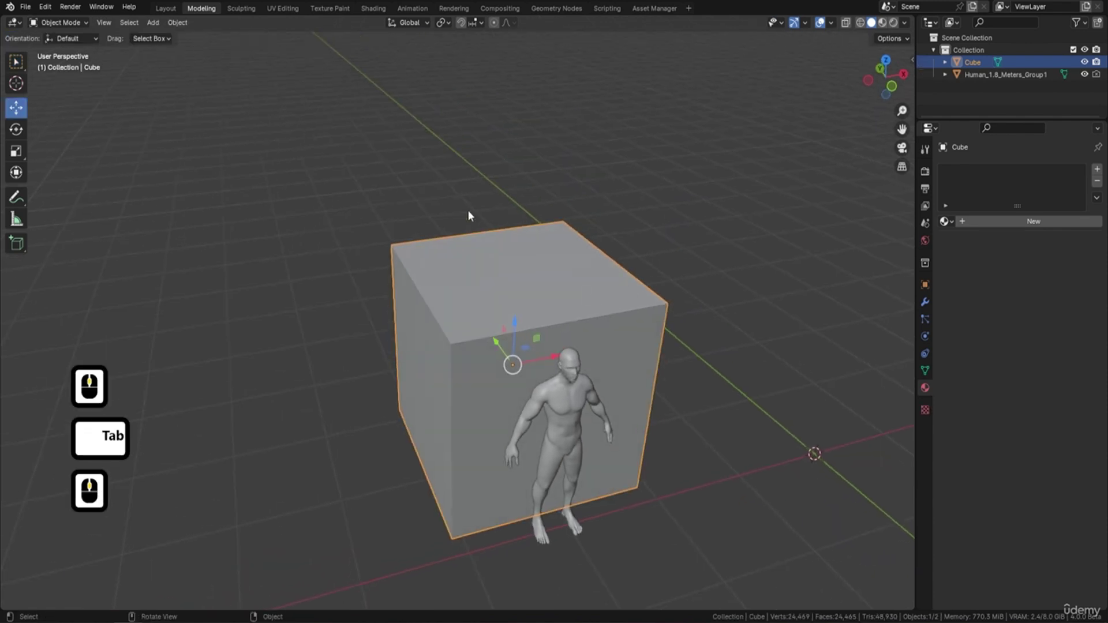
{"action": "key", "text": "Tab"}
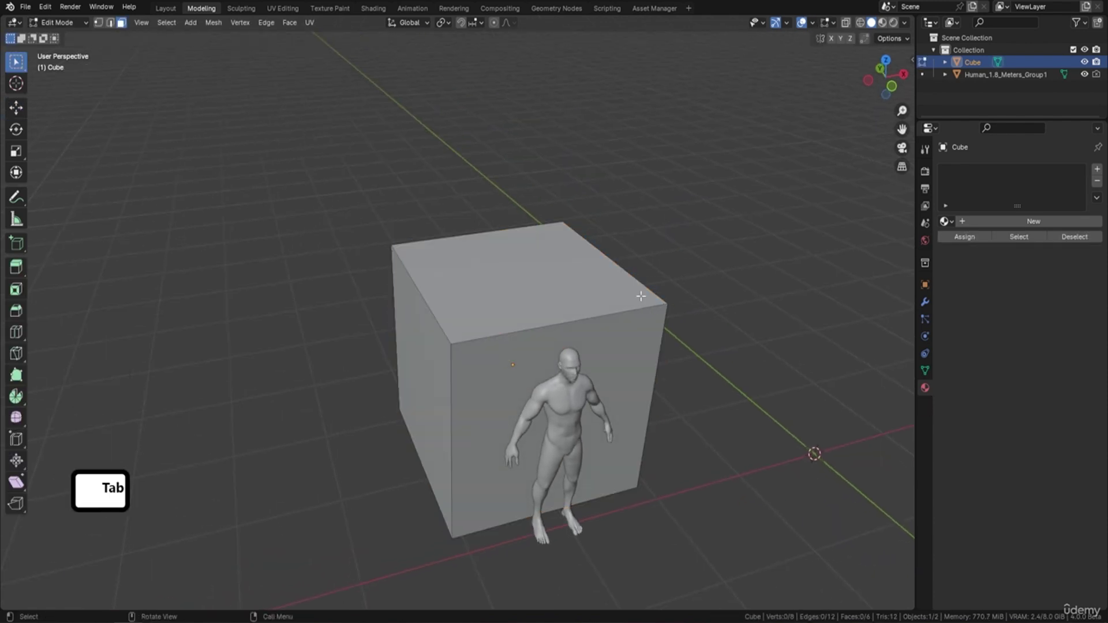
{"action": "key", "text": "Tab"}
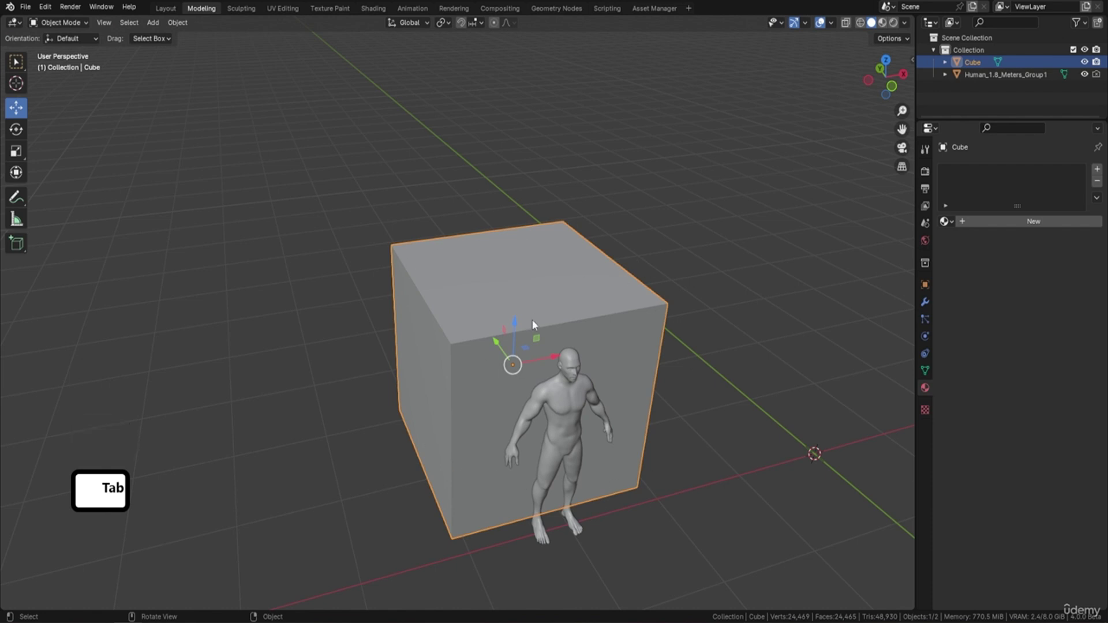
{"action": "key", "text": "Tab"}
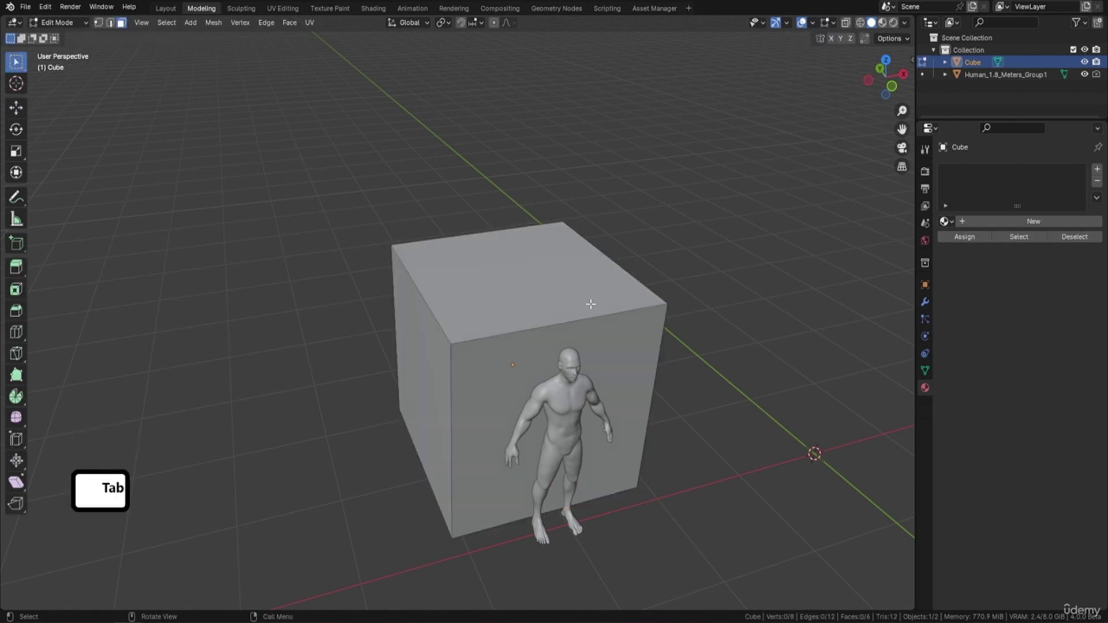
{"action": "key", "text": "Tab"}
{"action": "key", "text": "Tab"}
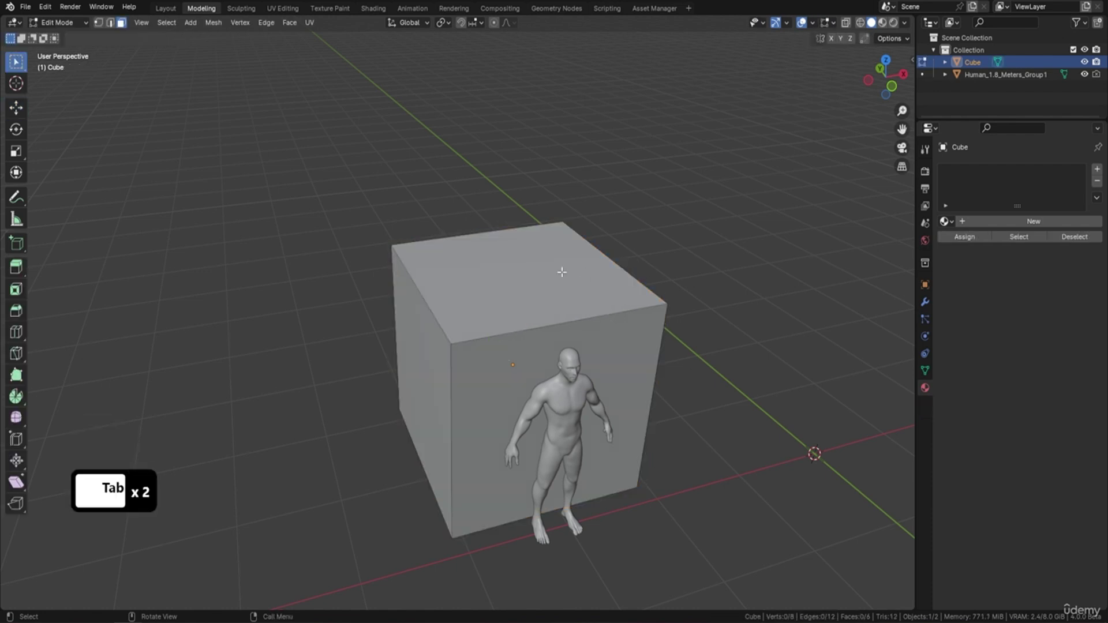
Step: Select the cube's top face and activate the Move tool on it in front view
{"action": "left_click", "coordinate": [477, 281]}
{"action": "key", "text": "KP_1"}
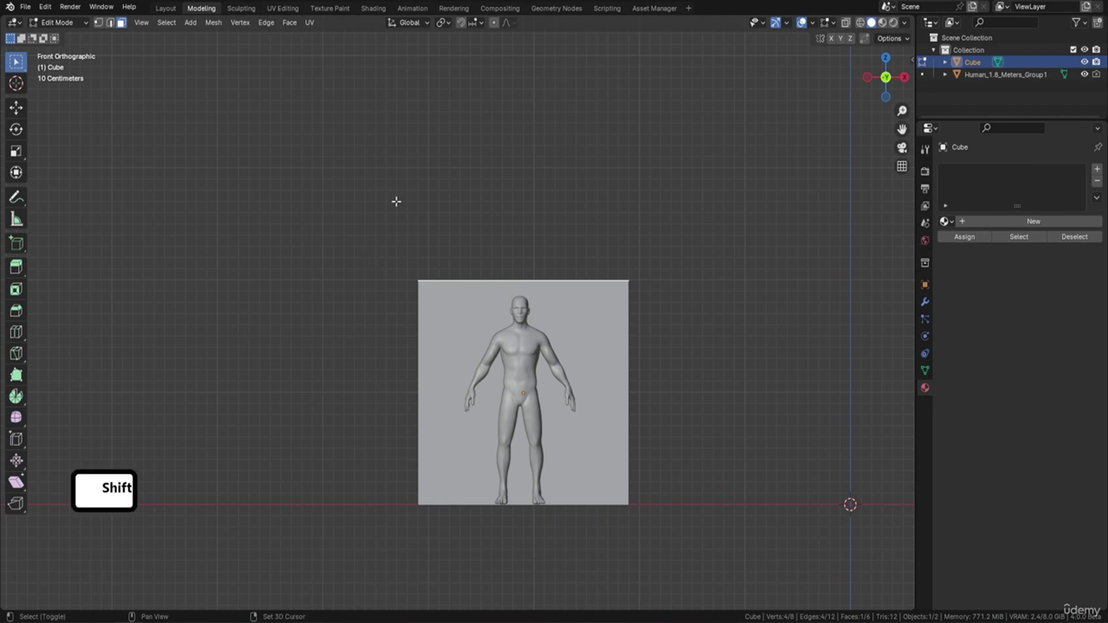
{"action": "key", "text": "shift+space"}
{"action": "left_click", "coordinate": [367, 229]}
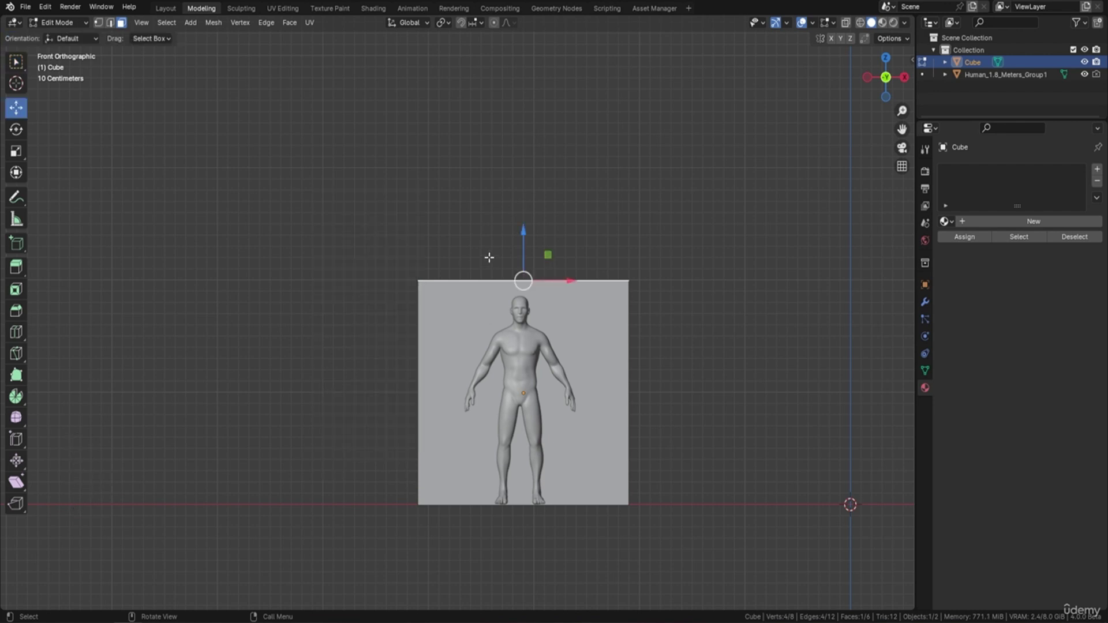
Step: Select the cube's top face in Edit Mode in the Layout workspace, leave Edit Mode and return to the Modeling workspace
{"action": "left_click", "coordinate": [170, 6]}
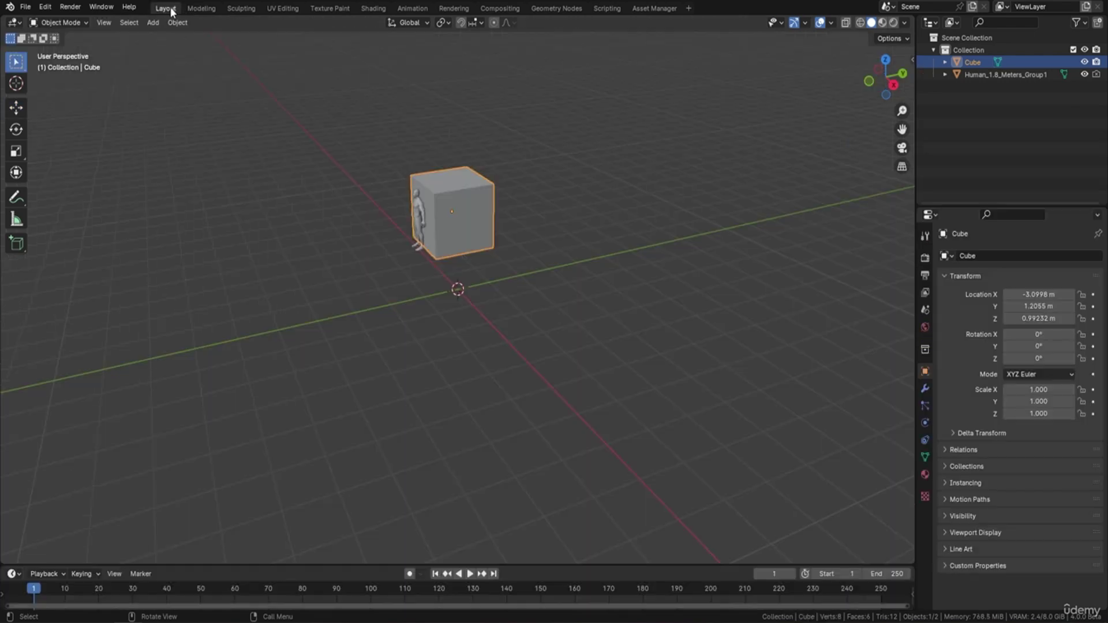
{"action": "left_click", "coordinate": [430, 149], "text": "shift"}
{"action": "middle_click_drag", "start_coordinate": [430, 152], "coordinate": [514, 292], "text": "shift"}
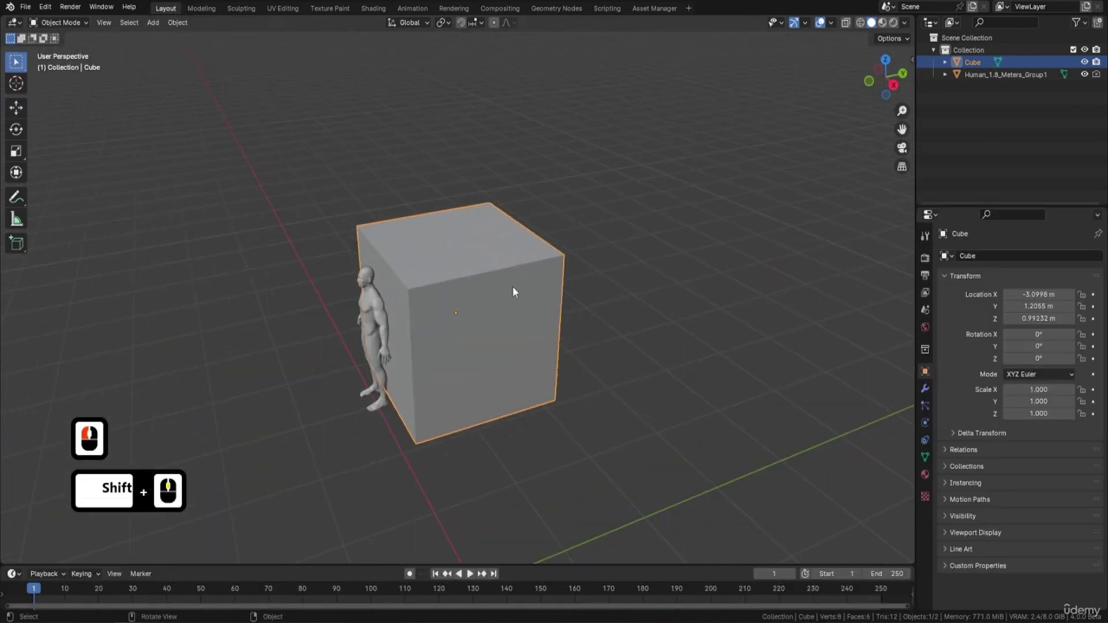
{"action": "key", "text": "Tab"}
{"action": "left_click", "coordinate": [442, 279]}
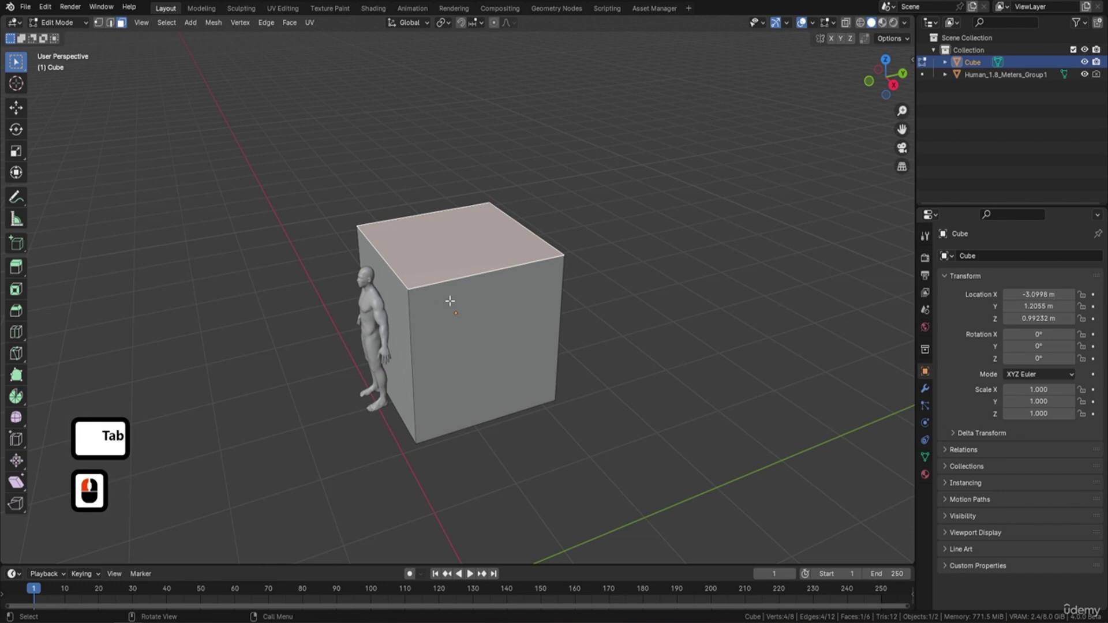
{"action": "key", "text": "Tab"}
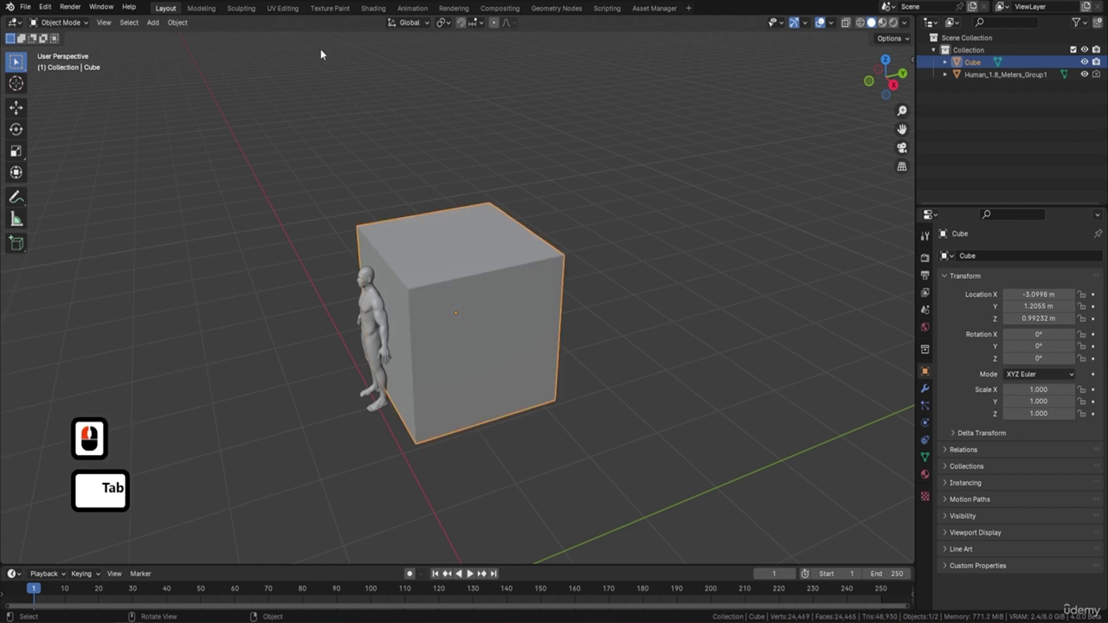
{"action": "left_click", "coordinate": [203, 8]}
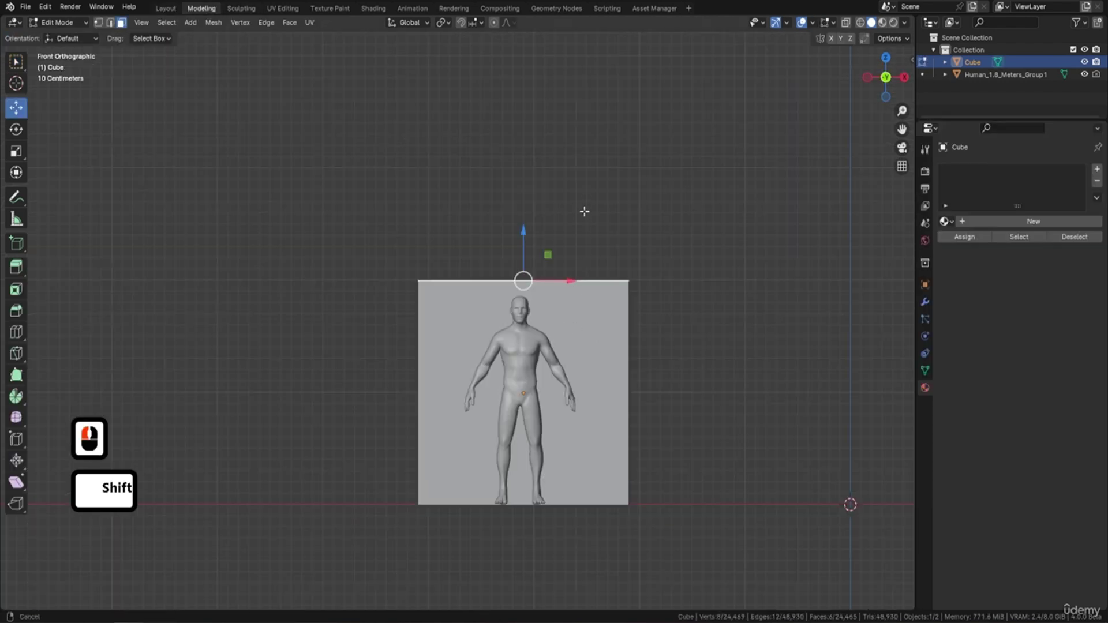
Step: Raise the cube's top face along Z in front view to make the cube taller, and return to Object Mode
{"action": "middle_click_drag", "start_coordinate": [546, 201], "coordinate": [536, 218], "text": "shift"}
{"action": "left_click_drag", "start_coordinate": [514, 247], "coordinate": [514, 206]}
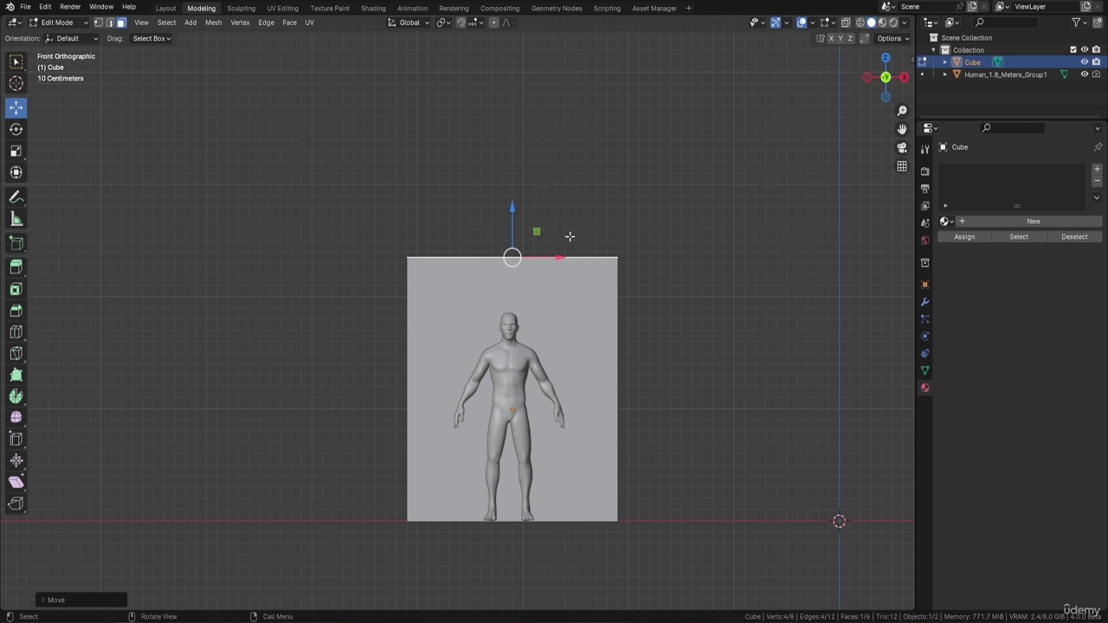
{"action": "middle_click_drag", "start_coordinate": [616, 240], "coordinate": [638, 321]}
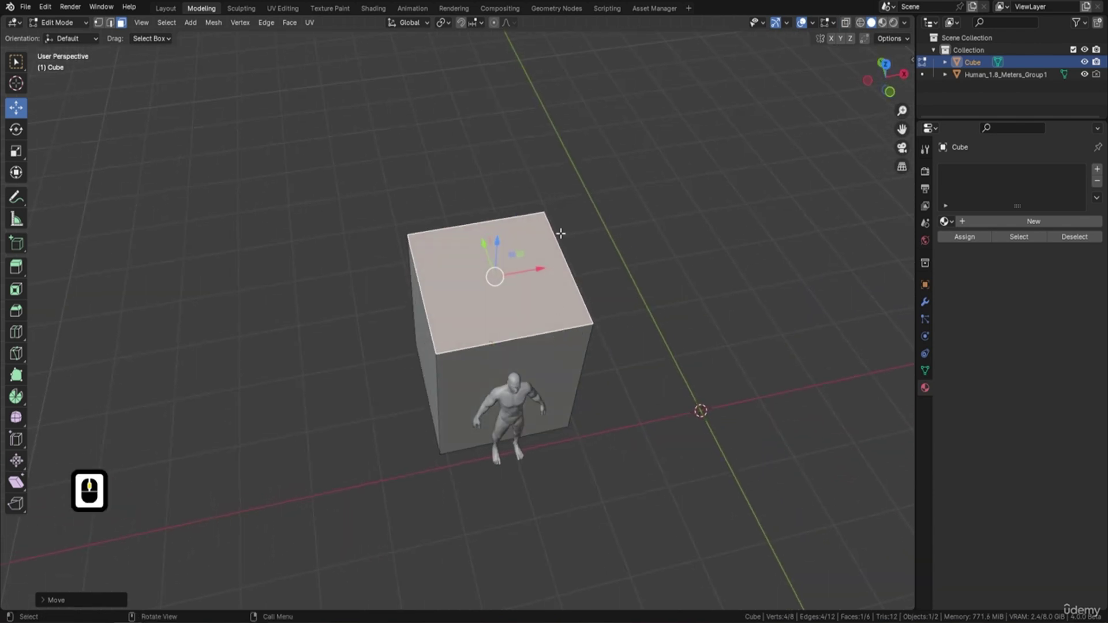
{"action": "key", "text": "Tab"}
Step: Duplicate the cube and move the copy along X beside the original, offset slightly forward along Y
{"action": "middle_click_drag", "start_coordinate": [515, 330], "coordinate": [423, 315]}
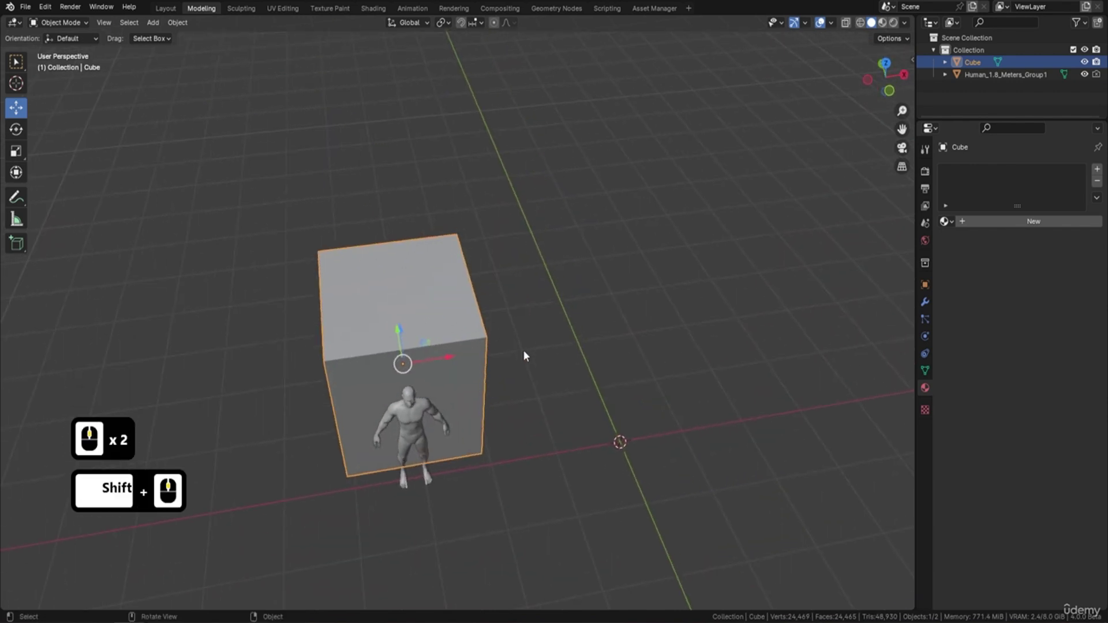
{"action": "middle_click_drag", "start_coordinate": [478, 292], "coordinate": [409, 277]}
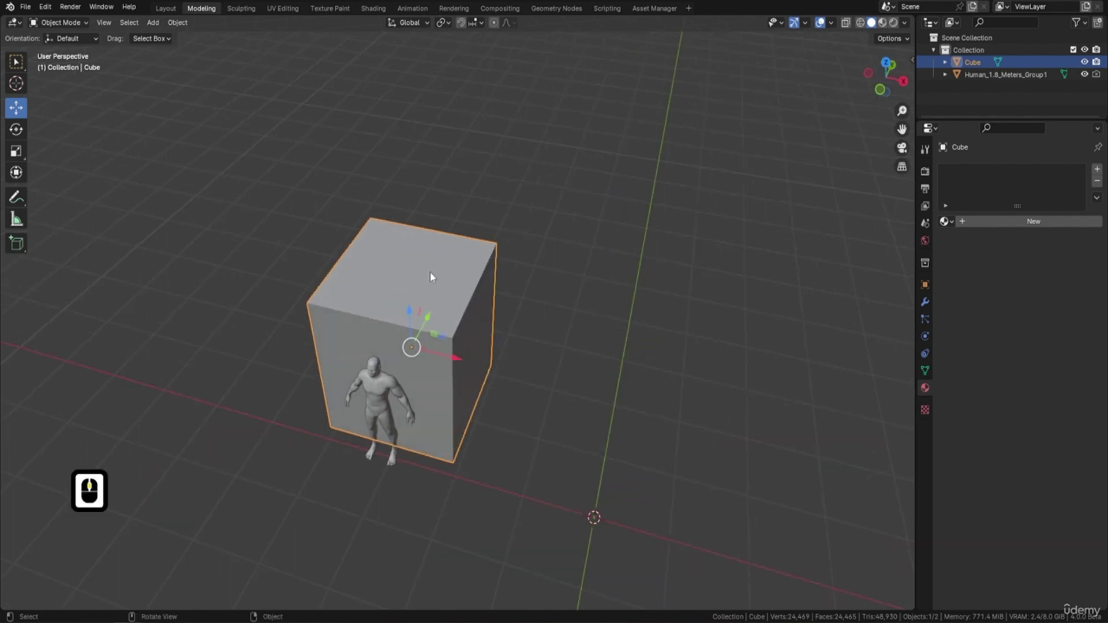
{"action": "key", "text": "shift"}
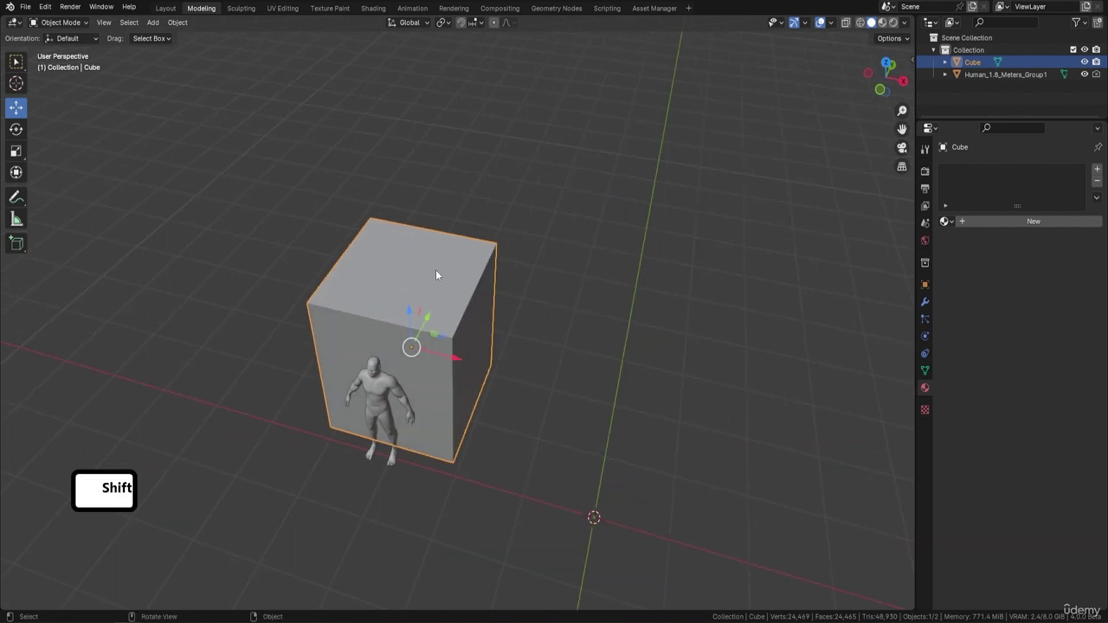
{"action": "left_click", "coordinate": [981, 415]}
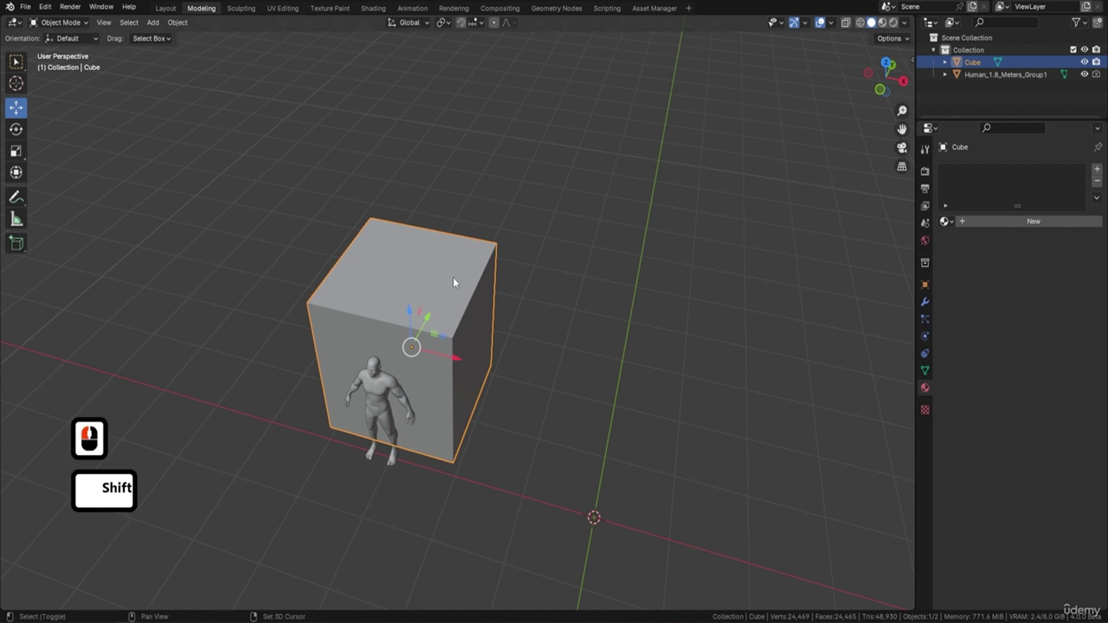
{"action": "key", "text": "shift+d"}
{"action": "key", "text": "Return"}
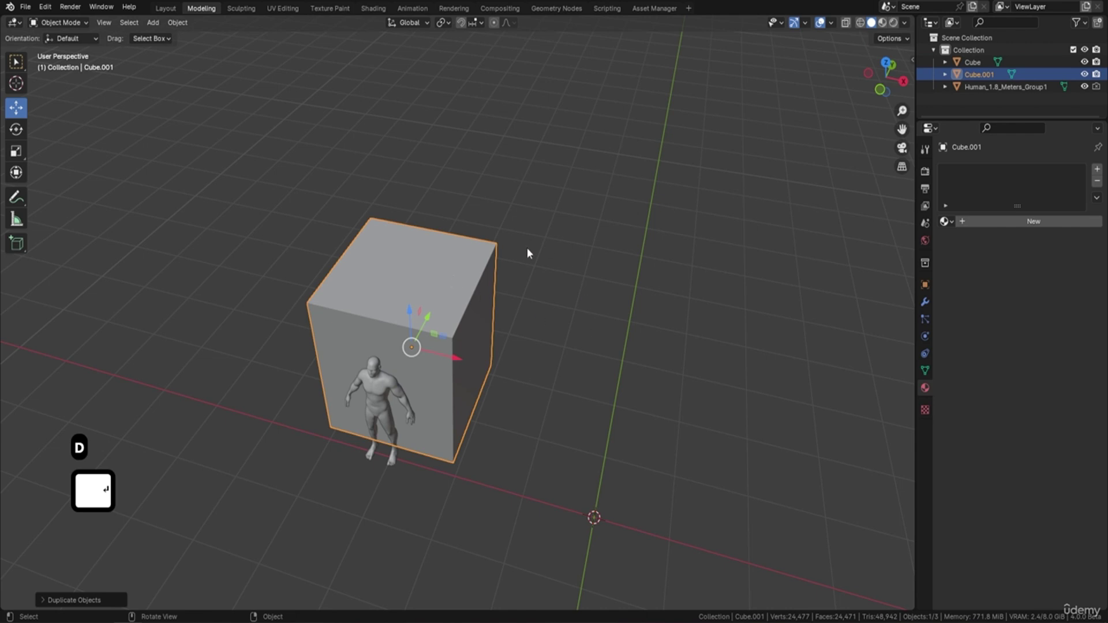
{"action": "left_click_drag", "start_coordinate": [456, 358], "coordinate": [558, 382]}
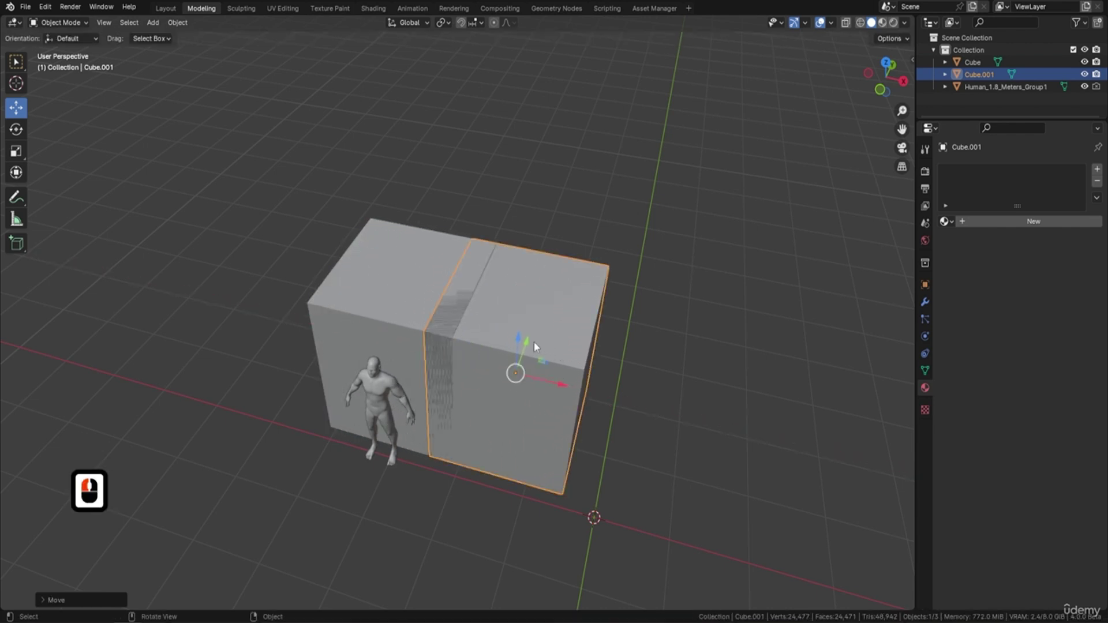
{"action": "left_click_drag", "start_coordinate": [535, 344], "coordinate": [528, 362]}
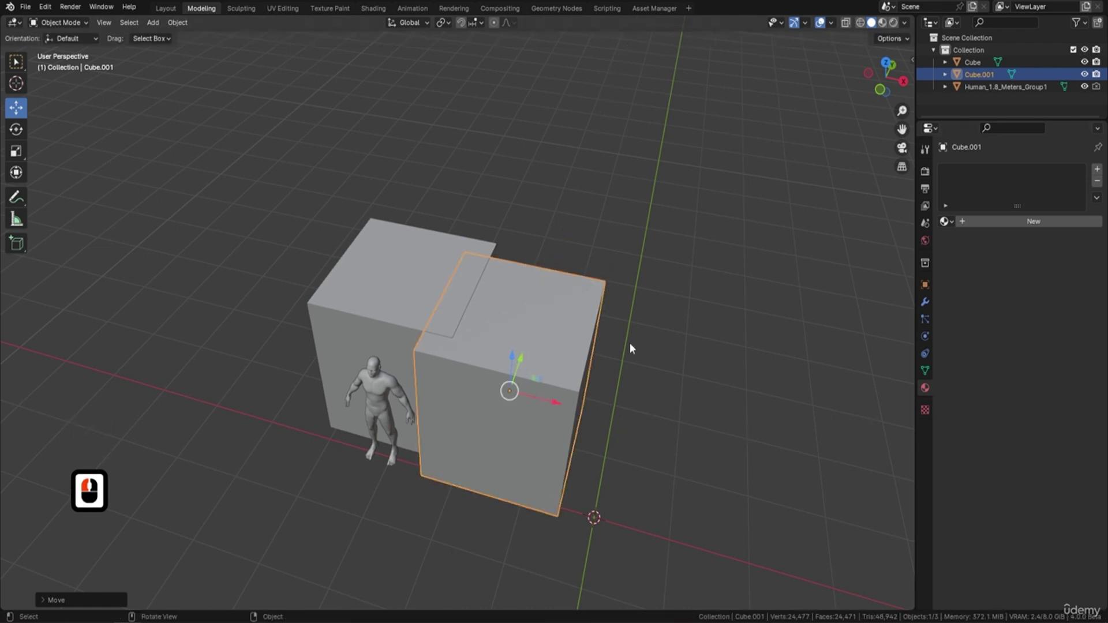
{"action": "middle_click_drag", "start_coordinate": [631, 345], "coordinate": [618, 304]}
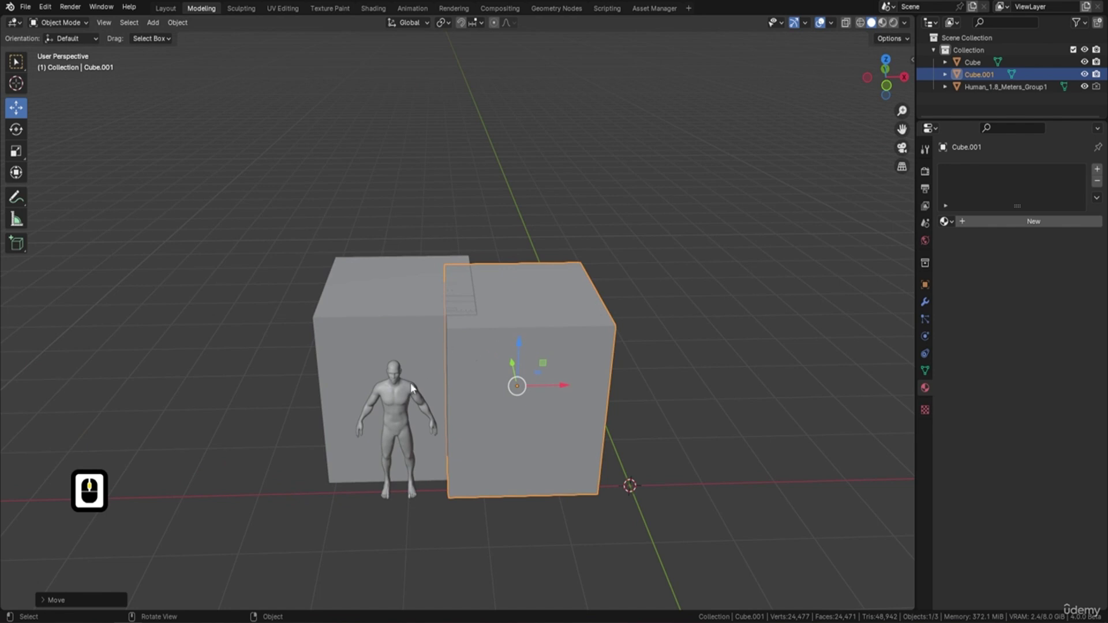
{"action": "left_click_drag", "start_coordinate": [566, 385], "coordinate": [592, 382]}
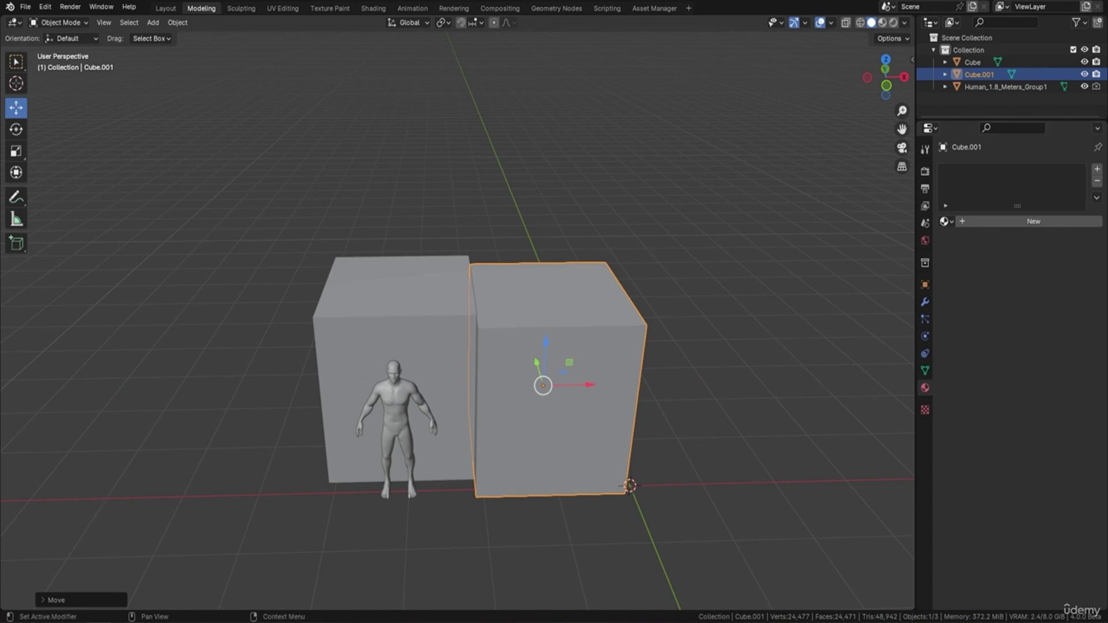
Step: Lengthen the duplicated cube by moving its outer end face outward along X in front view, and return to Object Mode
{"action": "middle_click_drag", "start_coordinate": [673, 330], "coordinate": [656, 341]}
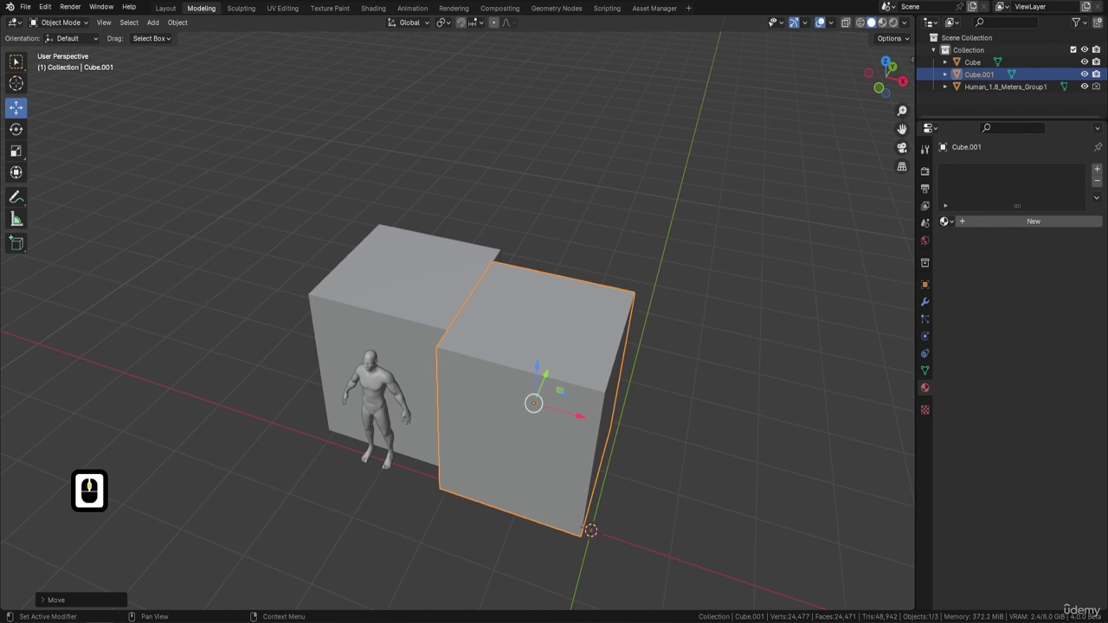
{"action": "middle_click_drag", "start_coordinate": [779, 351], "coordinate": [553, 330]}
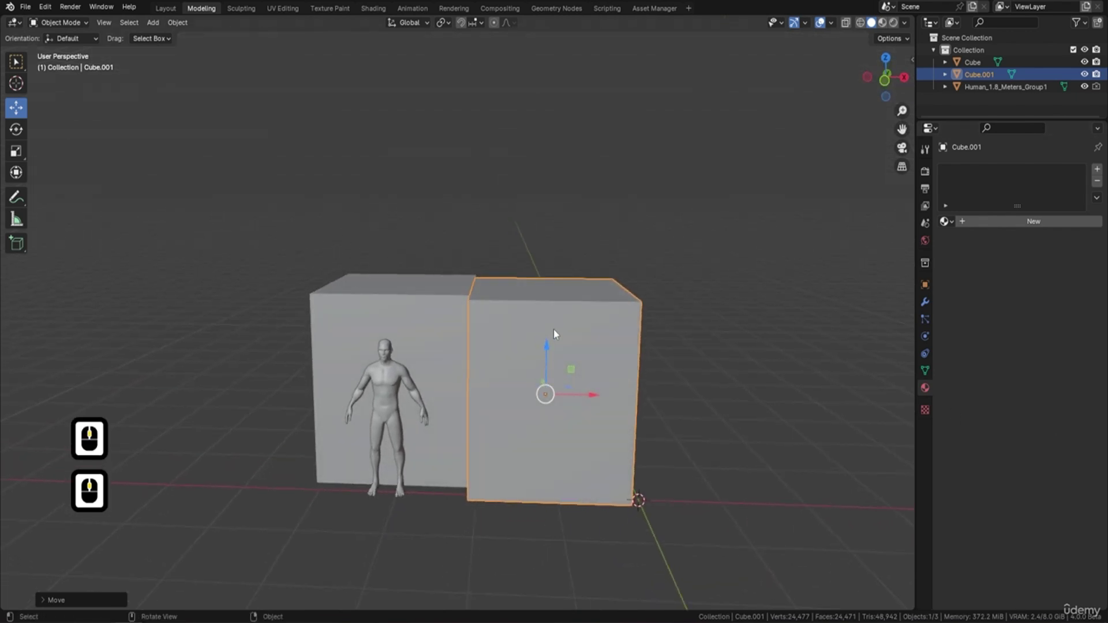
{"action": "middle_click_drag", "start_coordinate": [710, 327], "coordinate": [582, 365]}
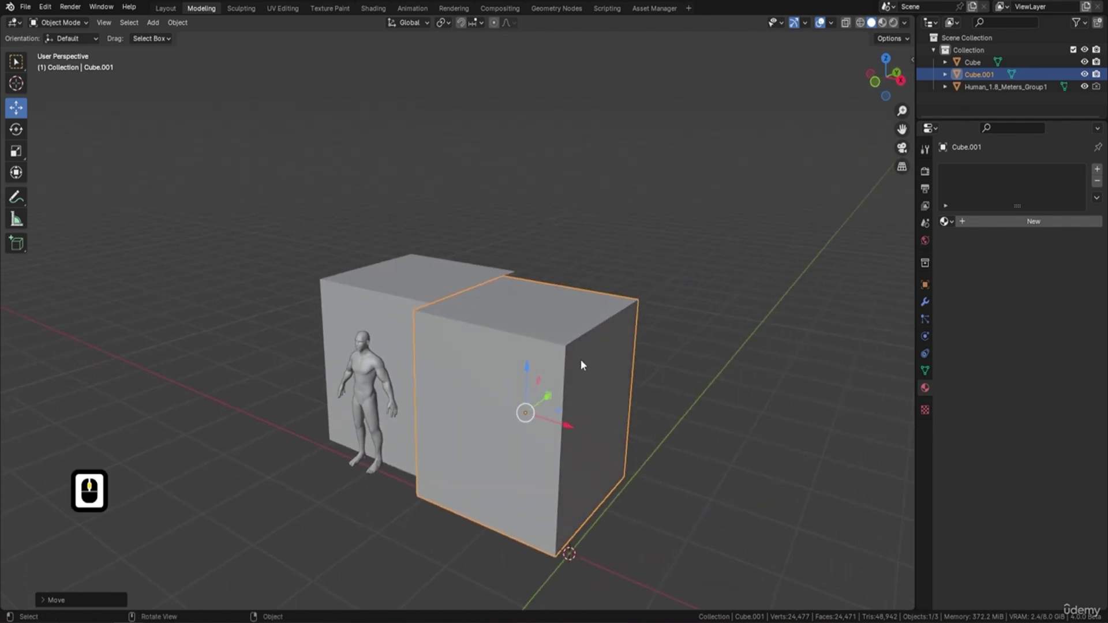
{"action": "key", "text": "Tab"}
{"action": "left_click", "coordinate": [592, 396]}
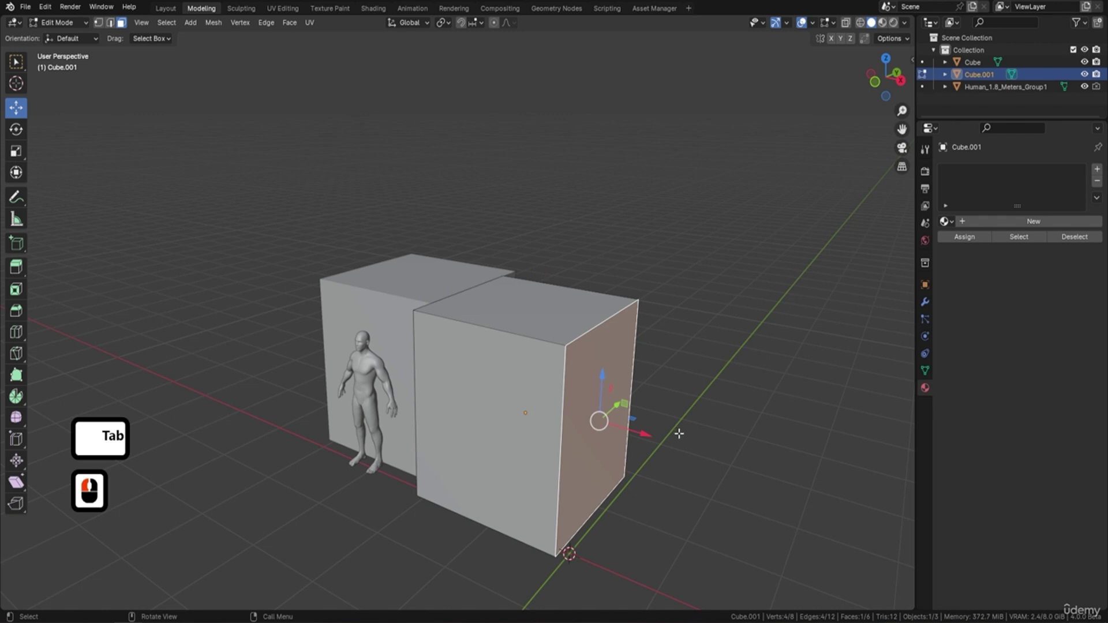
{"action": "key", "text": "1"}
{"action": "left_click_drag", "start_coordinate": [669, 377], "coordinate": [734, 379]}
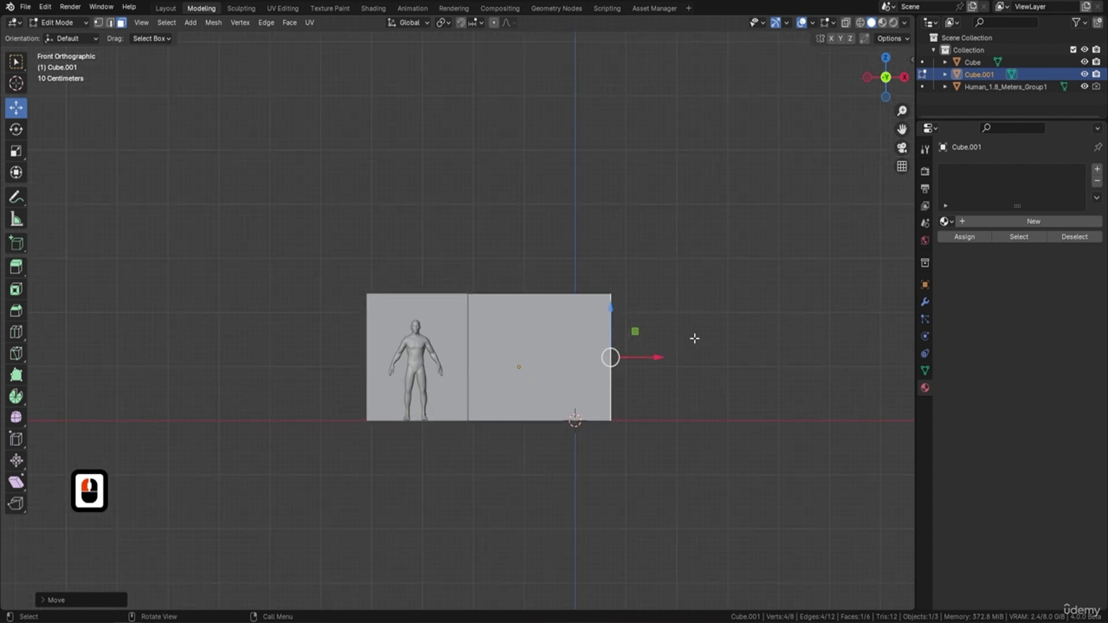
{"action": "middle_click_drag", "start_coordinate": [695, 338], "coordinate": [646, 369]}
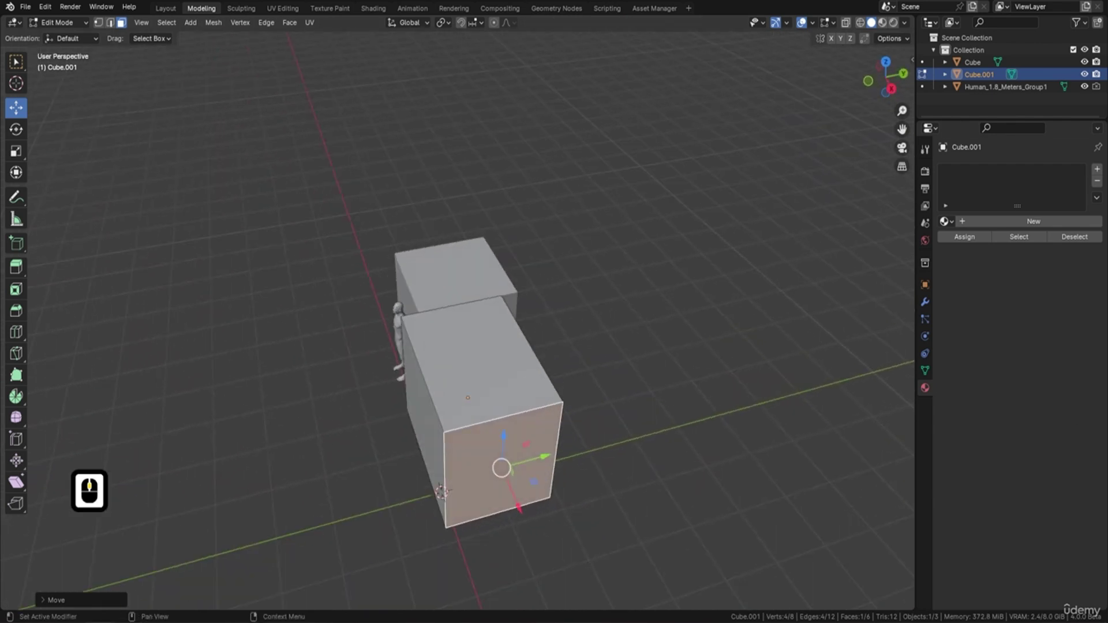
{"action": "key", "text": "Tab"}
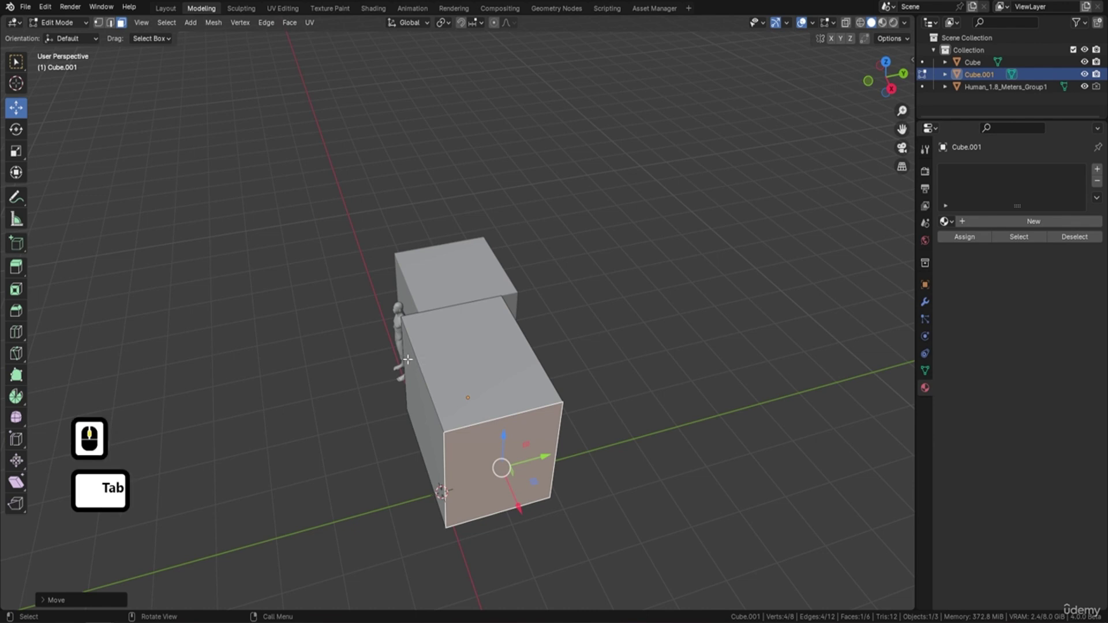
{"action": "middle_click_drag", "start_coordinate": [410, 359], "coordinate": [442, 358]}
{"action": "key", "text": "Tab"}
Step: Move the human reference figure along X, past the far end of the lengthened box
{"action": "left_click", "coordinate": [397, 363]}
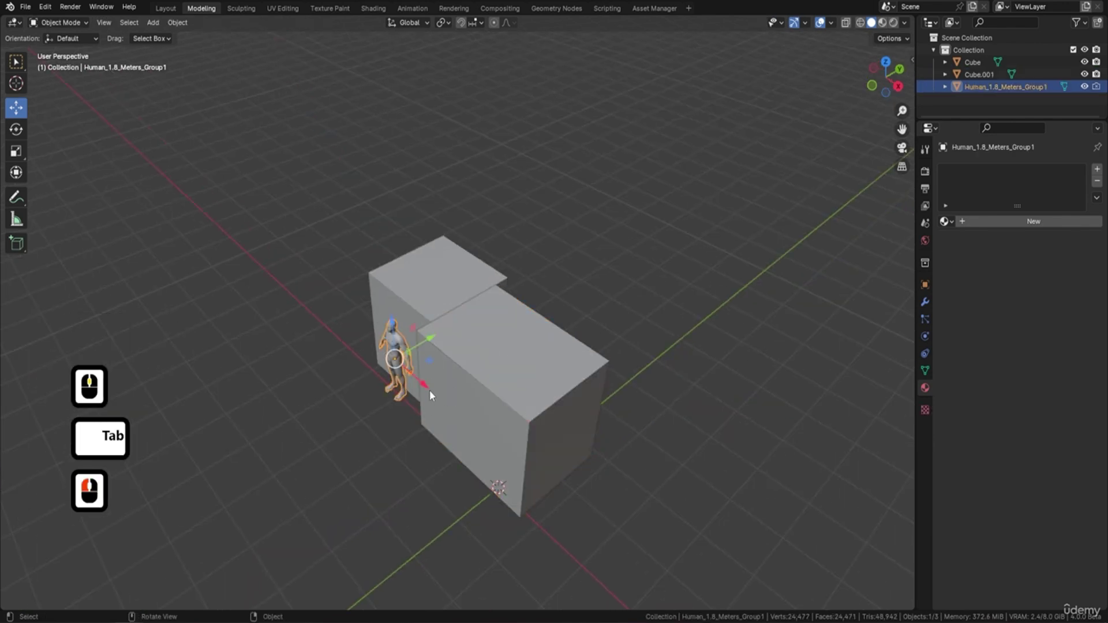
{"action": "left_click_drag", "start_coordinate": [429, 389], "coordinate": [681, 483]}
{"action": "middle_click_drag", "start_coordinate": [681, 479], "coordinate": [618, 451]}
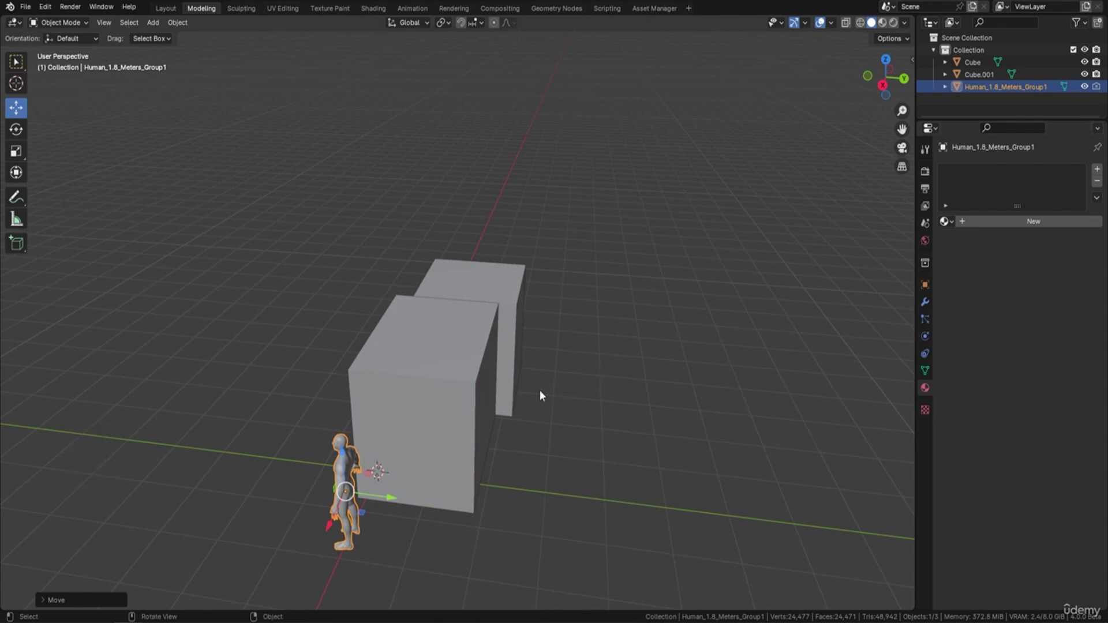
Step: Duplicate the lengthened box and move the copy along Y so it sits directly beside it
{"action": "left_click", "coordinate": [443, 370]}
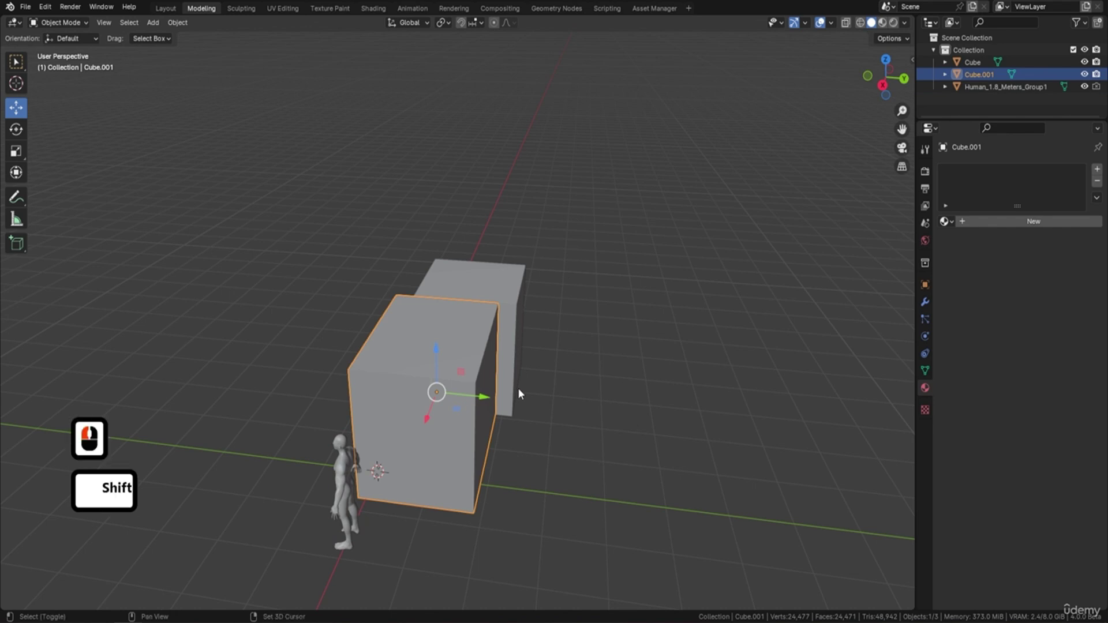
{"action": "key", "text": "shift+d"}
{"action": "key", "text": "Return"}
{"action": "left_click_drag", "start_coordinate": [484, 397], "coordinate": [611, 418]}
Step: Duplicate the second lengthened box and move the copy along Y to add a third box to the row
{"action": "middle_click_drag", "start_coordinate": [611, 418], "coordinate": [612, 406], "text": "shift"}
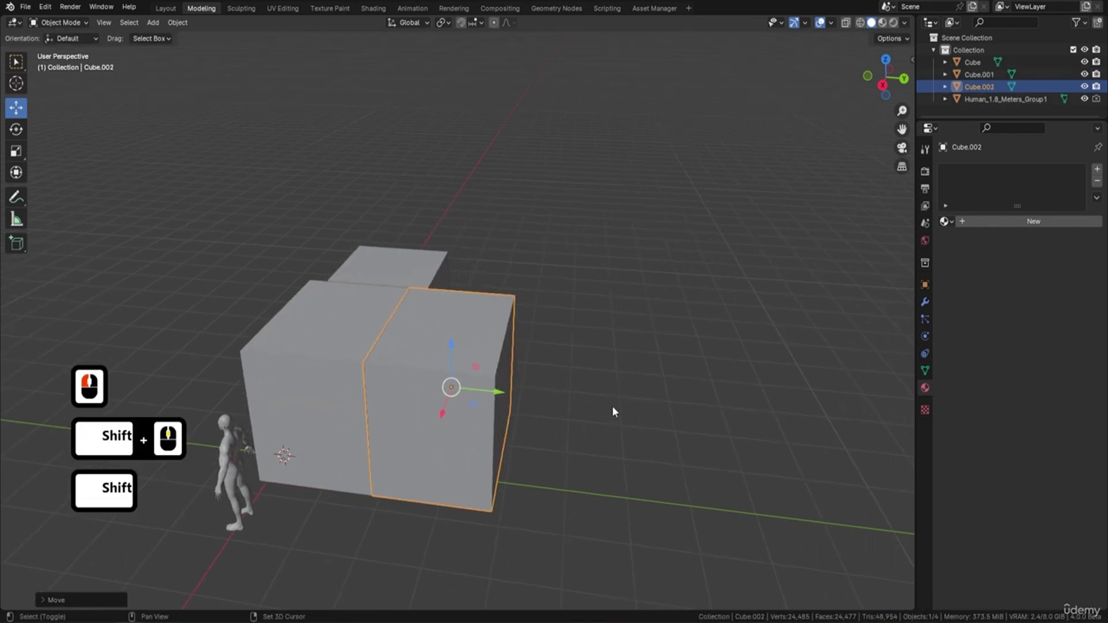
{"action": "key", "text": "shift+d"}
{"action": "key", "text": "Return"}
{"action": "left_click_drag", "start_coordinate": [512, 400], "coordinate": [635, 411]}
Step: Duplicate the third box and move the copy along Y to the row's end, slightly overlapping its neighbour
{"action": "middle_click_drag", "start_coordinate": [722, 415], "coordinate": [585, 467]}
{"action": "middle_click_drag", "start_coordinate": [662, 385], "coordinate": [389, 426]}
{"action": "middle_click_drag", "start_coordinate": [611, 451], "coordinate": [575, 387], "text": "shift"}
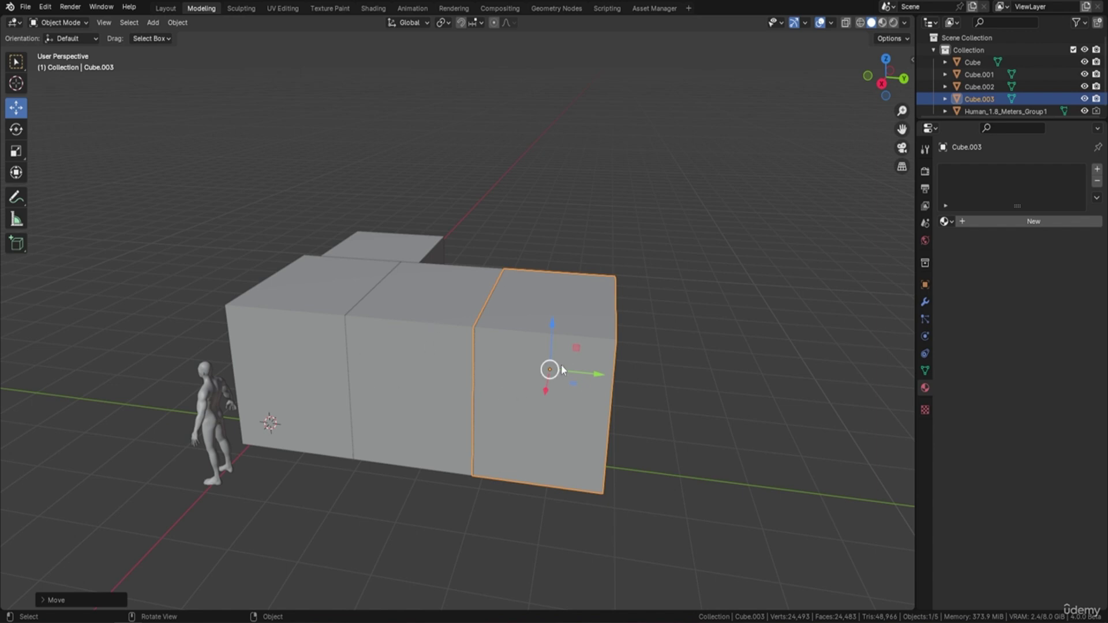
{"action": "middle_click_drag", "start_coordinate": [559, 348], "coordinate": [321, 278], "text": "shift"}
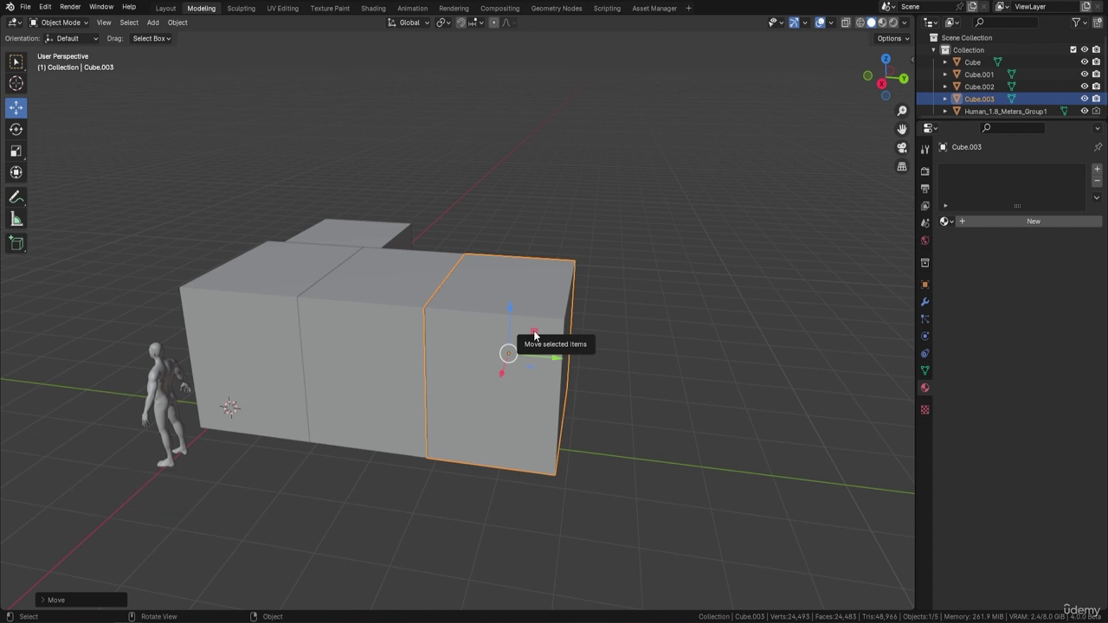
{"action": "key", "text": "shift+d"}
{"action": "key", "text": "Return"}
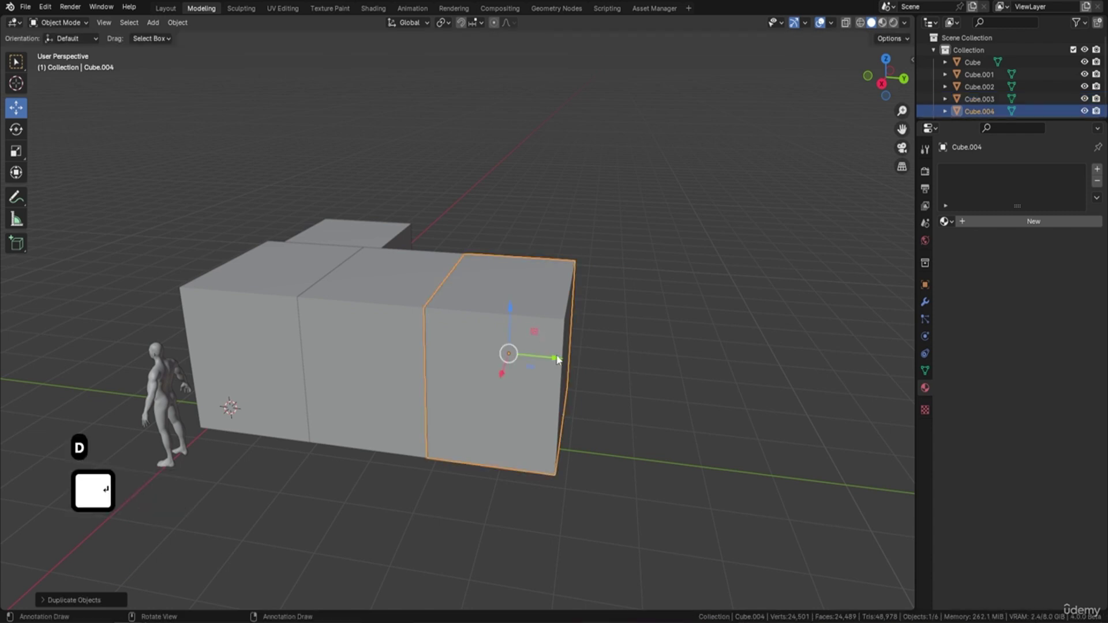
{"action": "left_click_drag", "start_coordinate": [557, 359], "coordinate": [683, 398]}
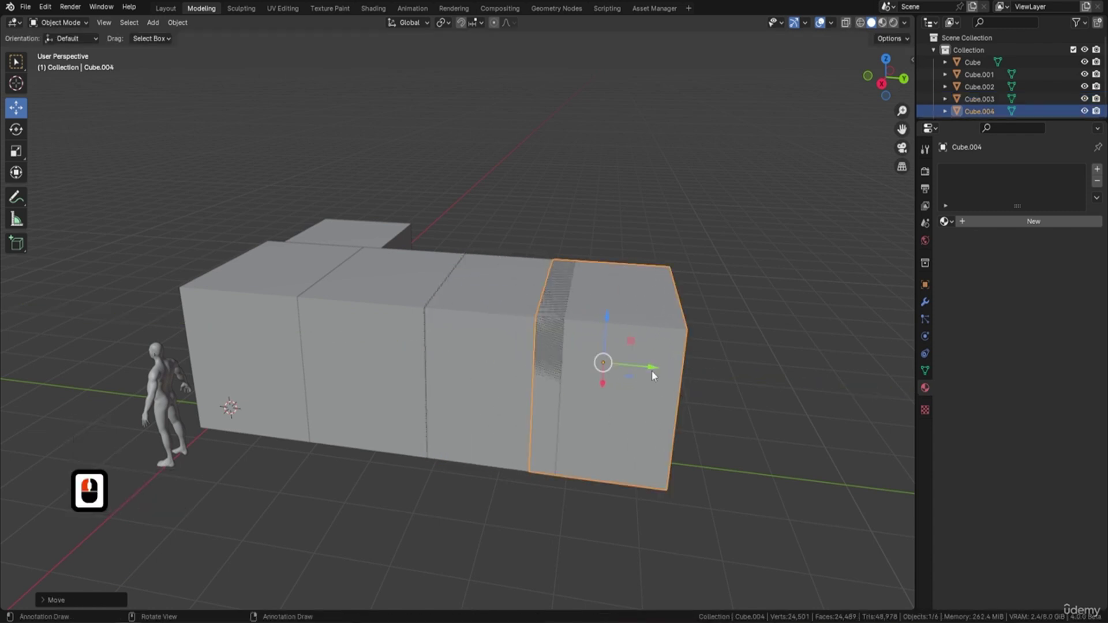
Step: Move the human reference figure along Y, past the last box in the row
{"action": "scroll", "coordinate": [376, 383], "scroll_direction": "down", "scroll_amount": 3}
{"action": "middle_click_drag", "start_coordinate": [376, 383], "coordinate": [374, 398]}
{"action": "left_click", "coordinate": [341, 393]}
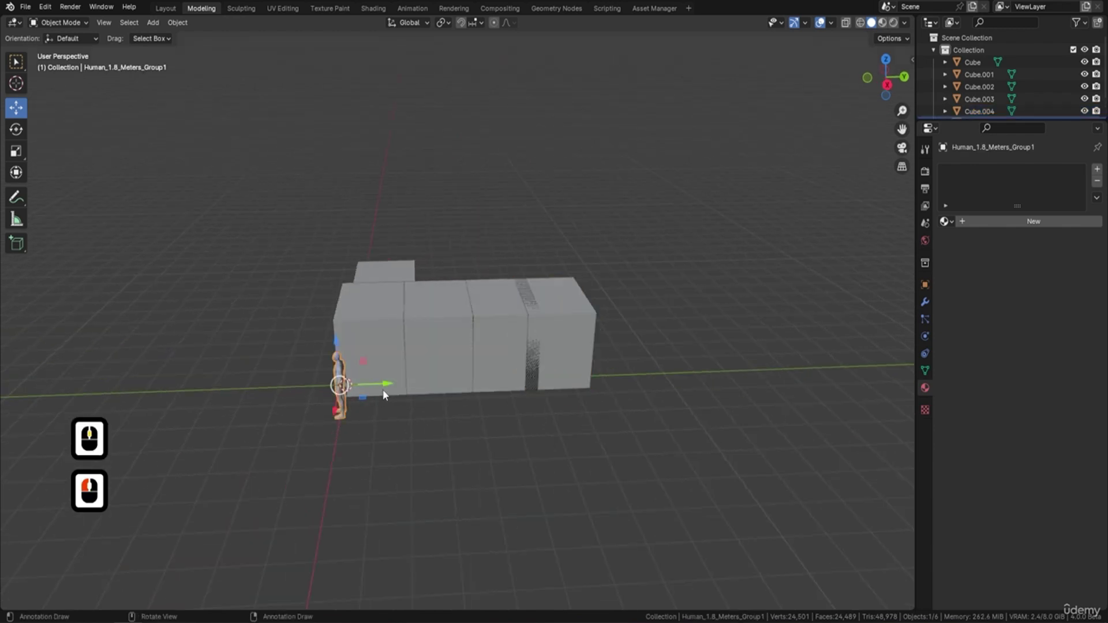
{"action": "left_click_drag", "start_coordinate": [384, 391], "coordinate": [683, 379]}
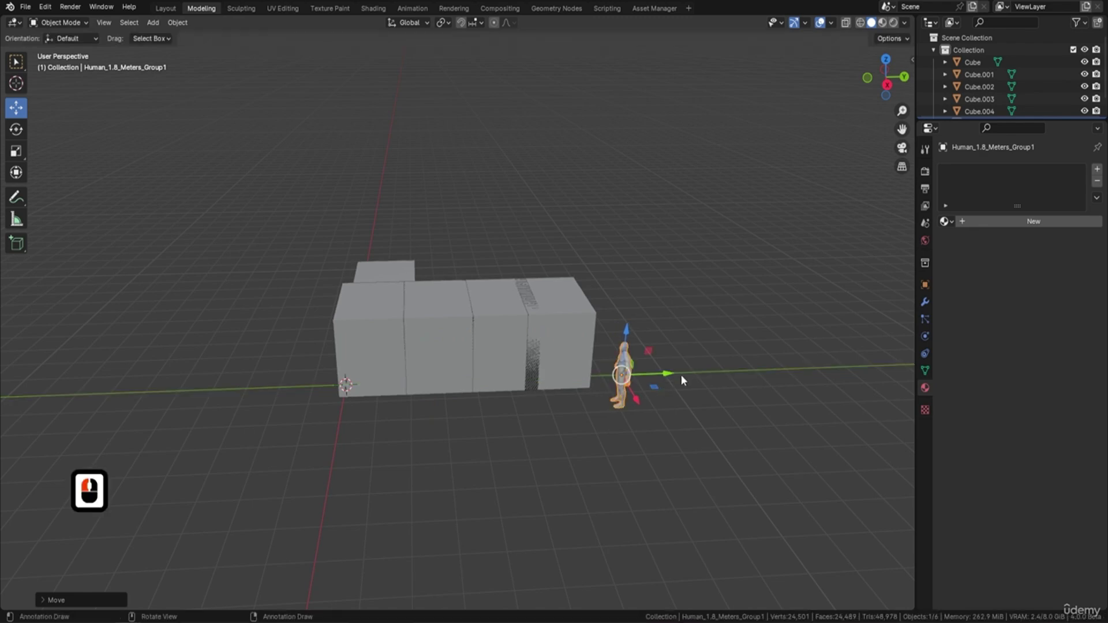
{"action": "middle_click", "coordinate": [843, 346]}
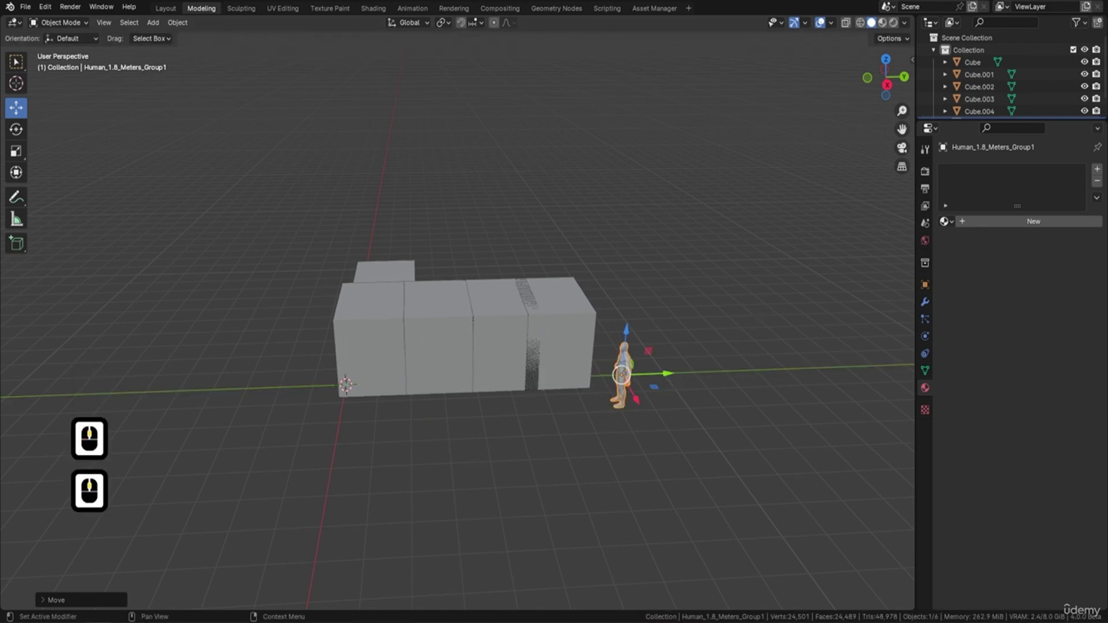
{"action": "middle_click", "coordinate": [844, 346], "text": "shift"}
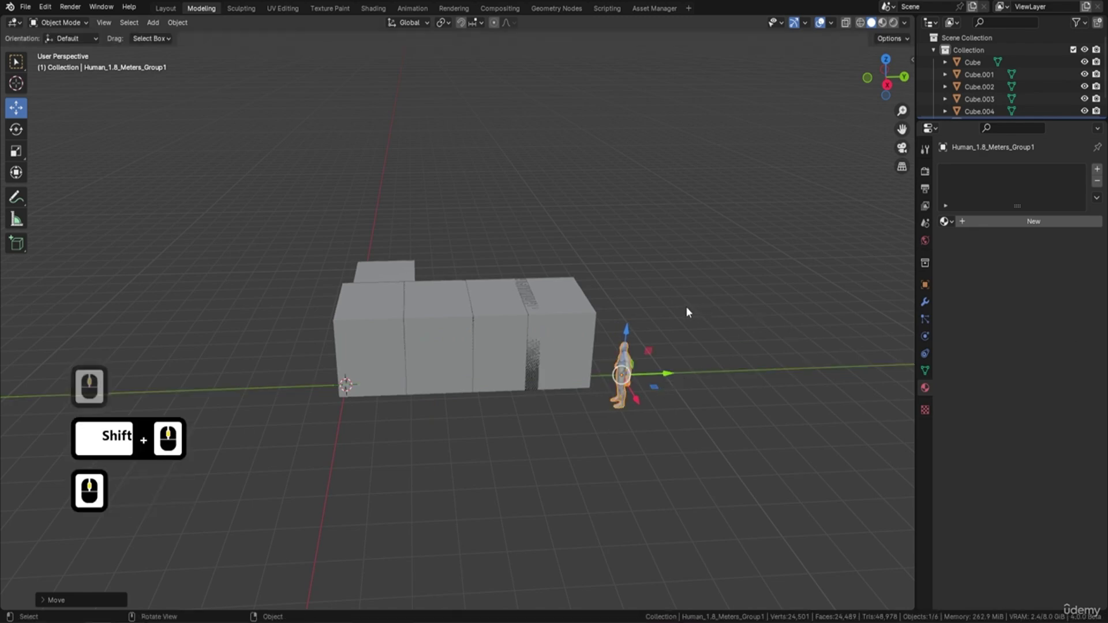
Step: Duplicate the box at the row's end nearest the human figure and move the copy along X, partly out of the row
{"action": "middle_click_drag", "start_coordinate": [687, 312], "coordinate": [549, 339]}
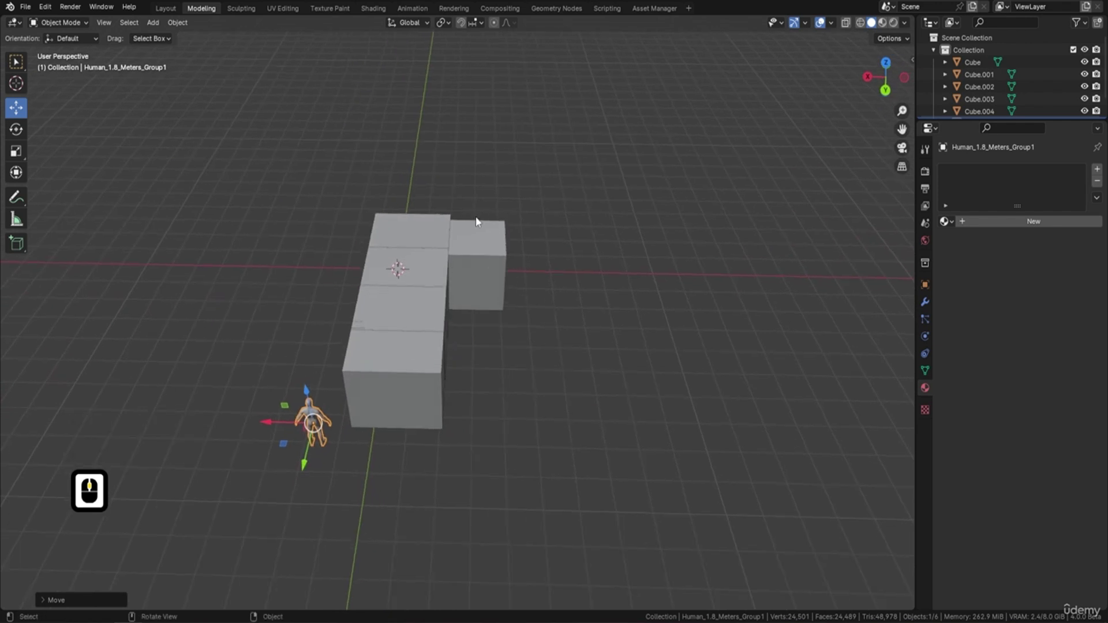
{"action": "middle_click_drag", "start_coordinate": [470, 280], "coordinate": [482, 341]}
{"action": "left_click", "coordinate": [484, 343]}
{"action": "middle_click_drag", "start_coordinate": [554, 344], "coordinate": [535, 386]}
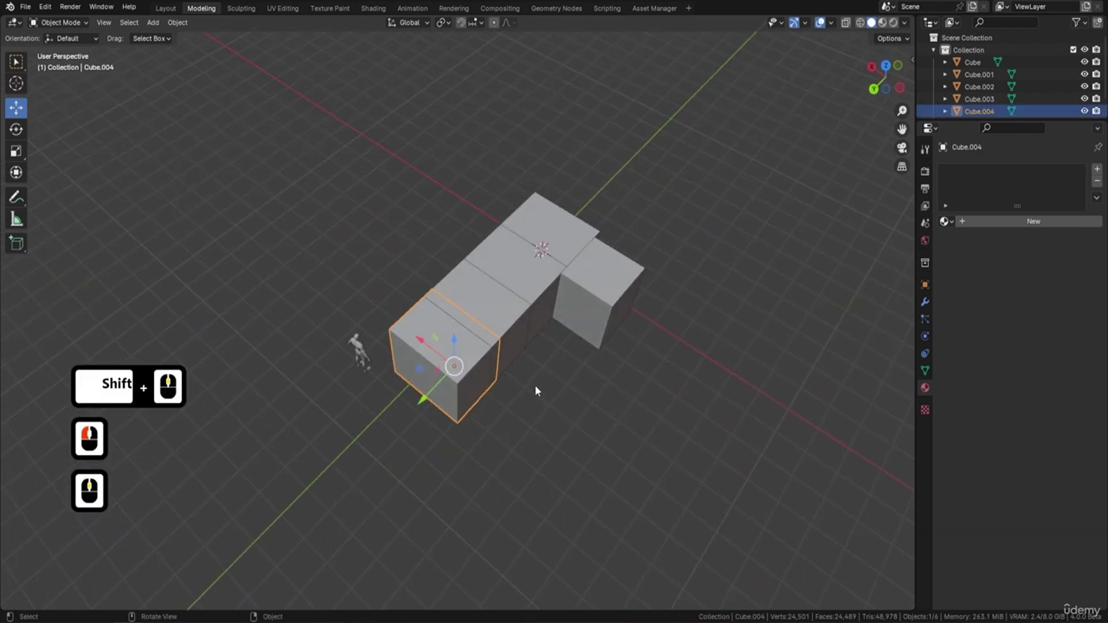
{"action": "key", "text": "shift+d"}
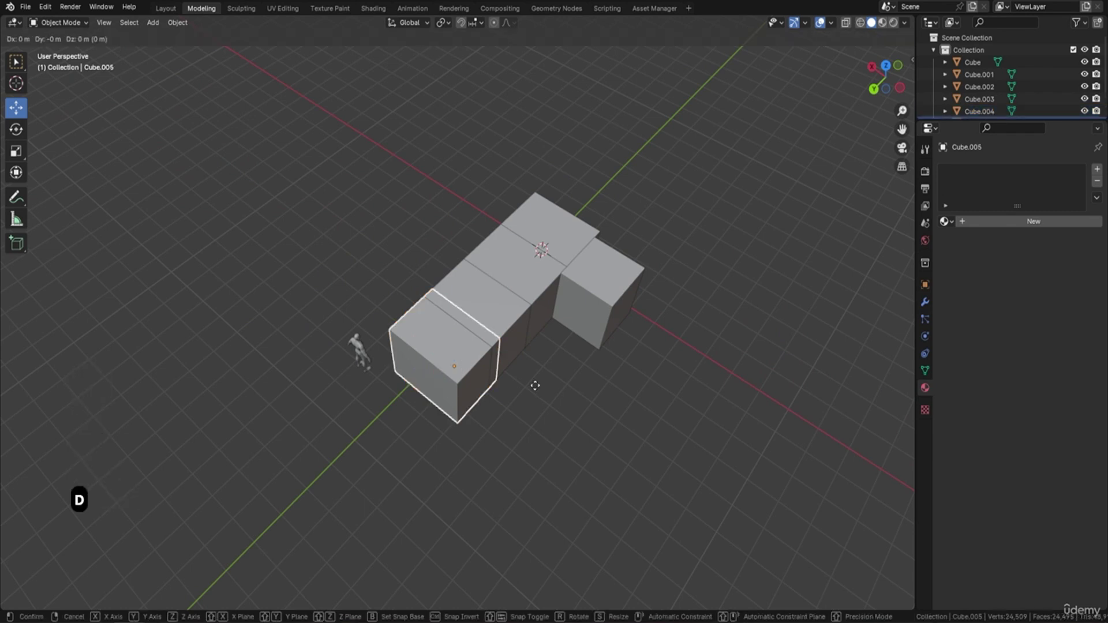
{"action": "key", "text": "x"}
{"action": "key", "text": "Return"}
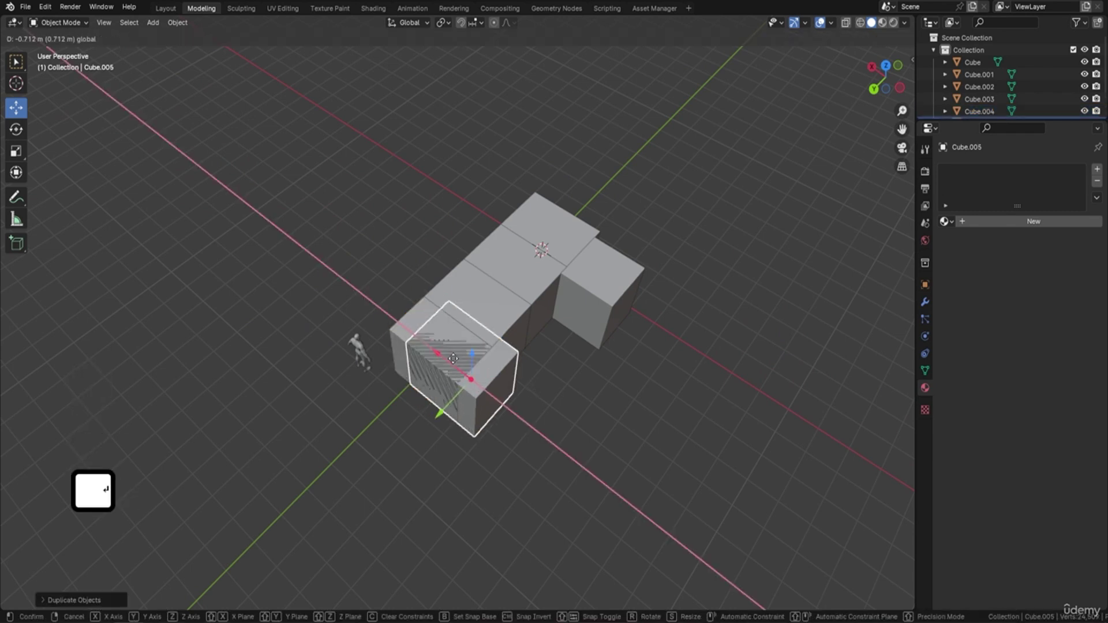
{"action": "left_click", "coordinate": [500, 387]}
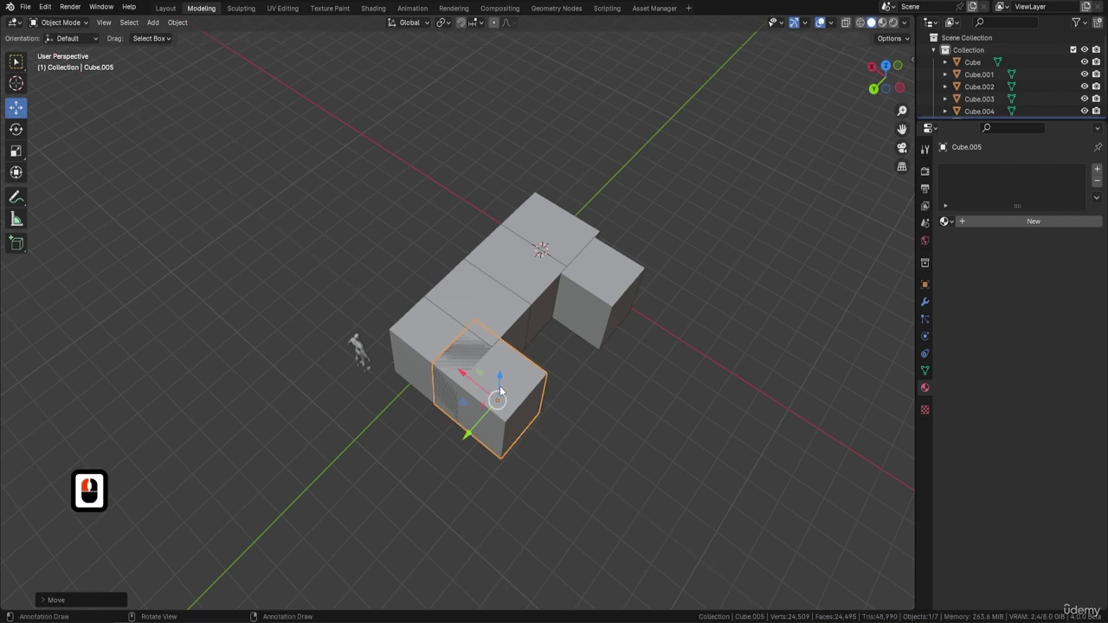
Step: Adjust the copy's position along Y and slightly along X so it sits beside the row, leaving a gap to the existing side box
{"action": "left_click_drag", "start_coordinate": [474, 434], "coordinate": [560, 378]}
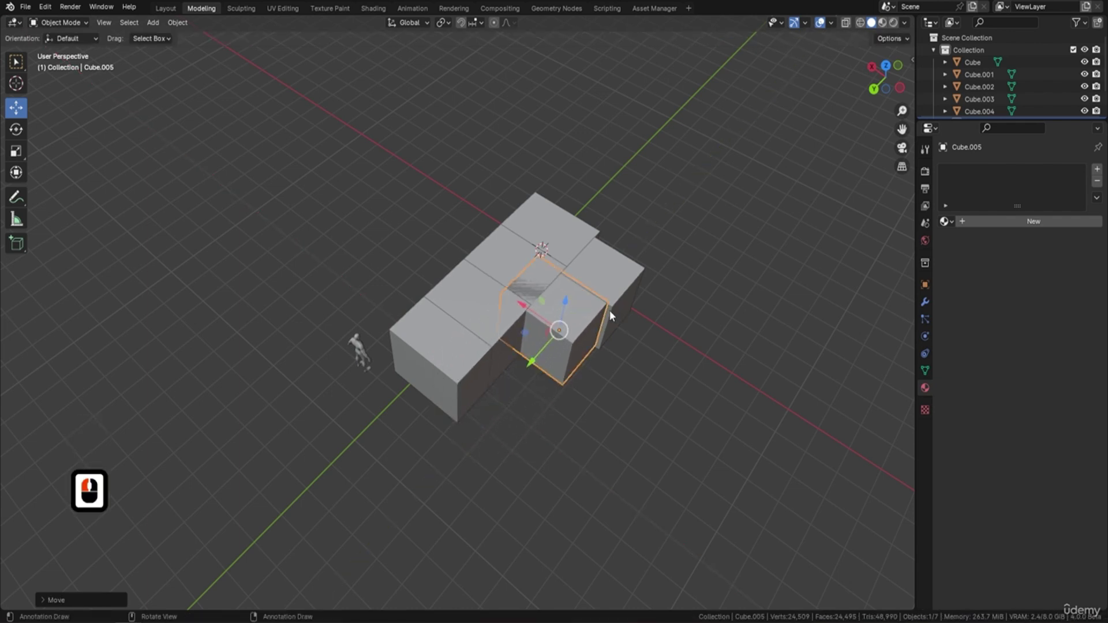
{"action": "left_click_drag", "start_coordinate": [532, 307], "coordinate": [535, 307]}
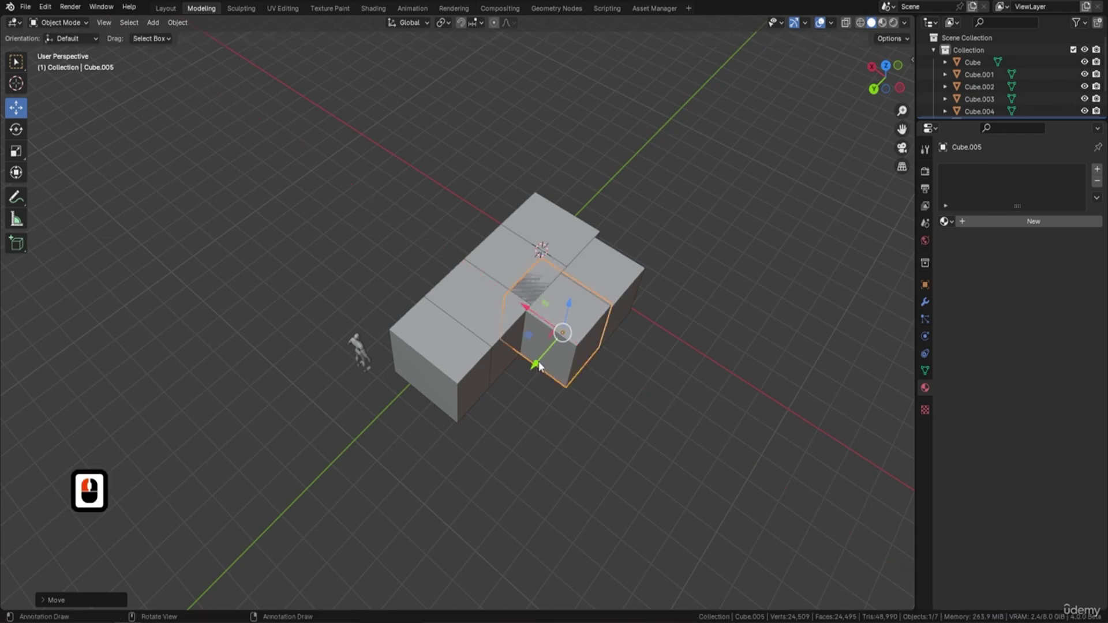
{"action": "left_click_drag", "start_coordinate": [540, 367], "coordinate": [497, 397]}
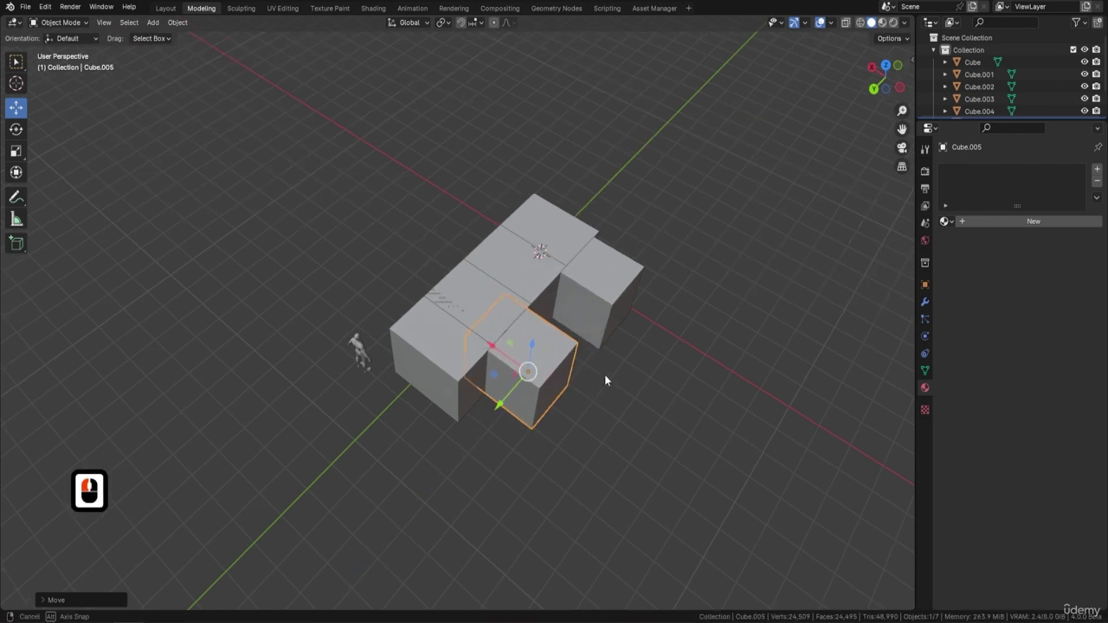
Step: Duplicate the side box and move the copy along Y into the gap between the two boxes beside the row
{"action": "middle_click_drag", "start_coordinate": [605, 375], "coordinate": [332, 303]}
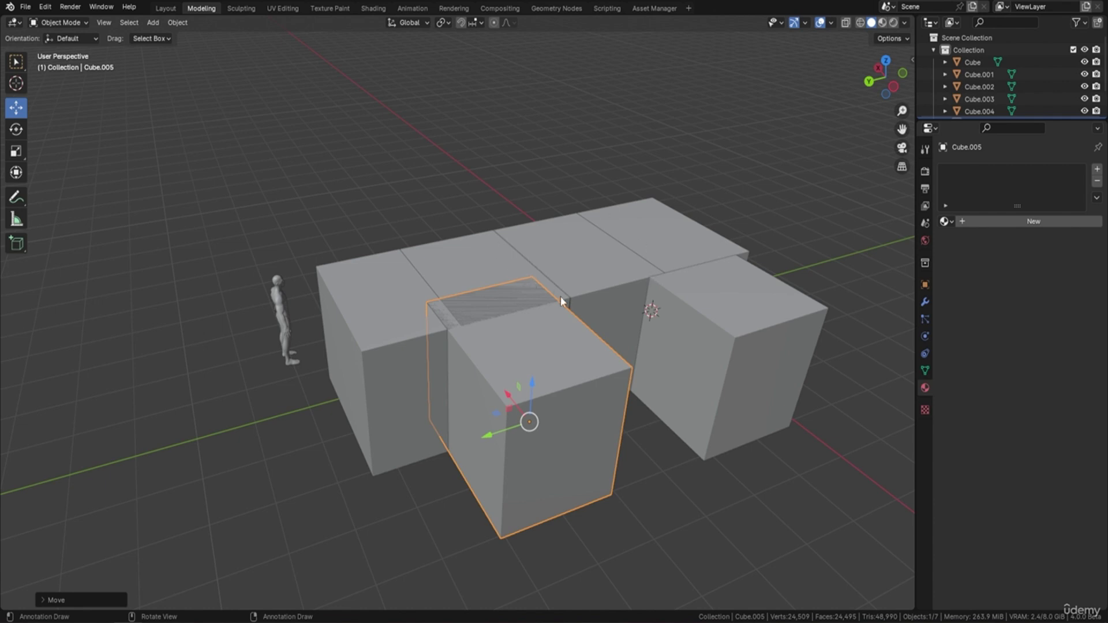
{"action": "middle_click_drag", "start_coordinate": [563, 301], "coordinate": [580, 287]}
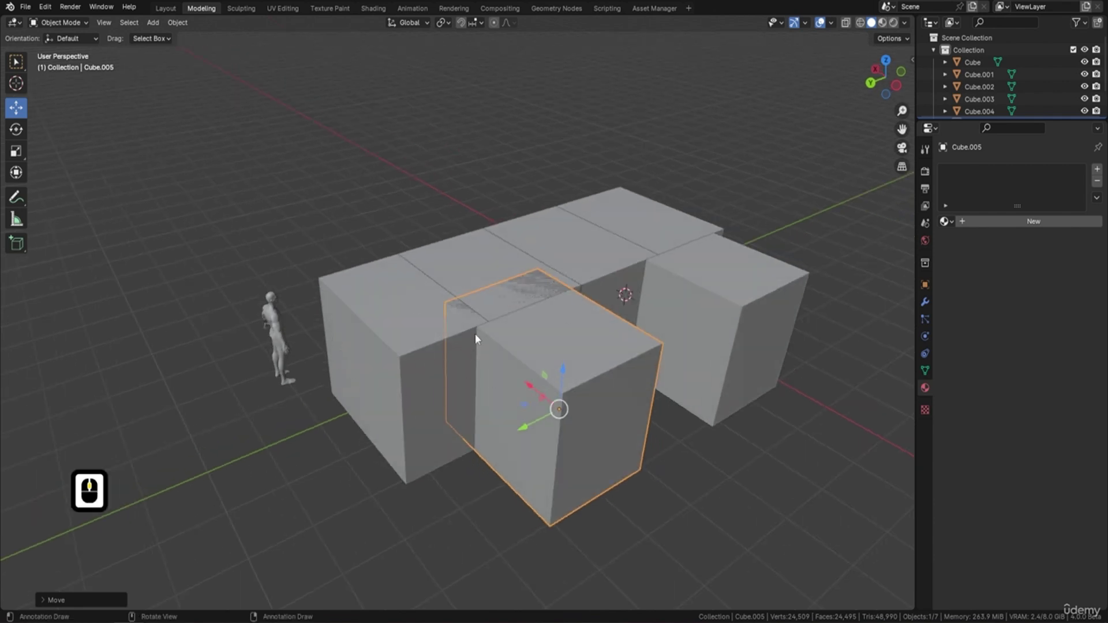
{"action": "middle_click_drag", "start_coordinate": [486, 371], "coordinate": [500, 342]}
{"action": "middle_click_drag", "start_coordinate": [415, 332], "coordinate": [450, 338]}
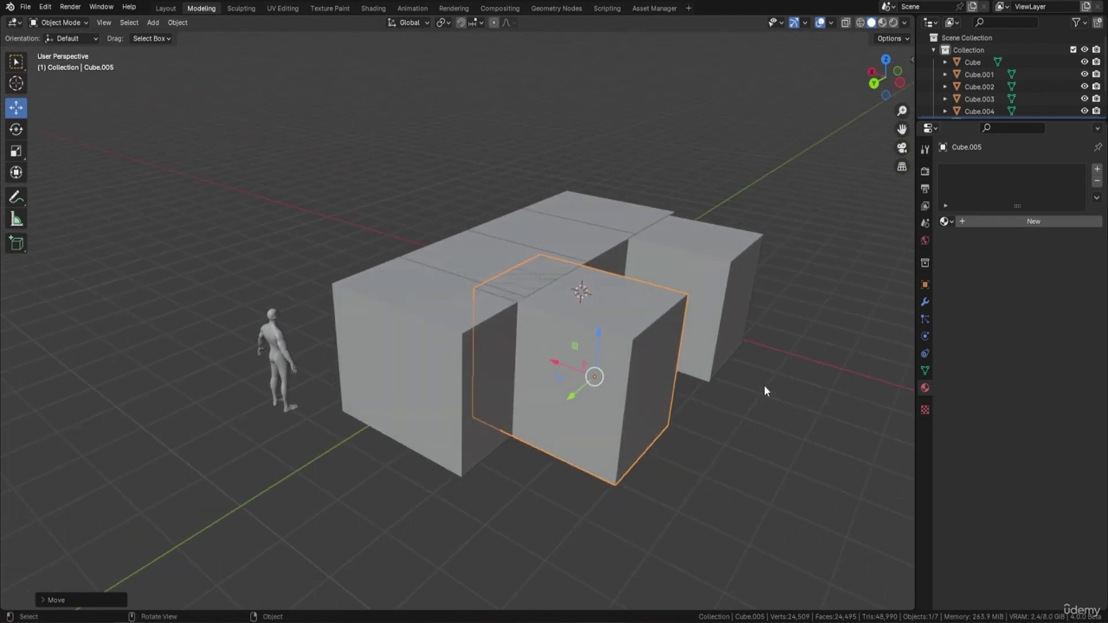
{"action": "middle_click_drag", "start_coordinate": [771, 316], "coordinate": [483, 344]}
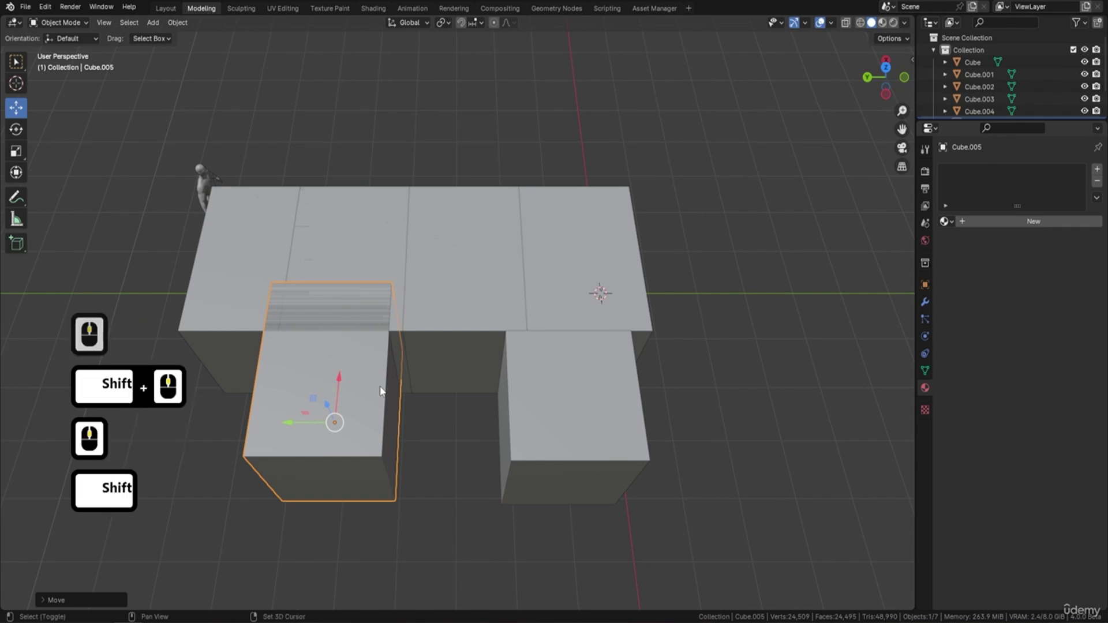
{"action": "key", "text": "shift+d"}
{"action": "key", "text": "Return"}
{"action": "left_click_drag", "start_coordinate": [292, 422], "coordinate": [416, 445]}
Step: Deselect all objects and examine the two rows of boxes next to the human reference figure
{"action": "middle_click_drag", "start_coordinate": [415, 445], "coordinate": [572, 385]}
{"action": "key", "text": "a"}
{"action": "key", "text": "a"}
{"action": "scroll", "coordinate": [573, 385], "scroll_direction": "down", "scroll_amount": 6}
{"action": "middle_click_drag", "start_coordinate": [663, 388], "coordinate": [519, 317]}
{"action": "middle_click_drag", "start_coordinate": [549, 272], "coordinate": [551, 218]}
{"action": "scroll", "coordinate": [556, 253], "scroll_direction": "up", "scroll_amount": 2}
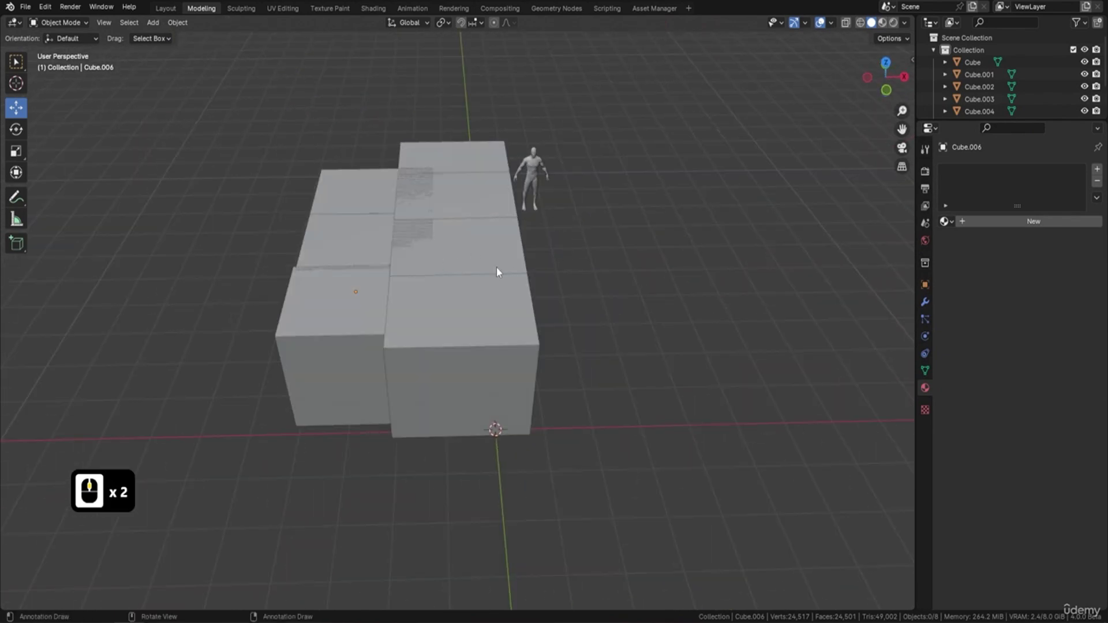
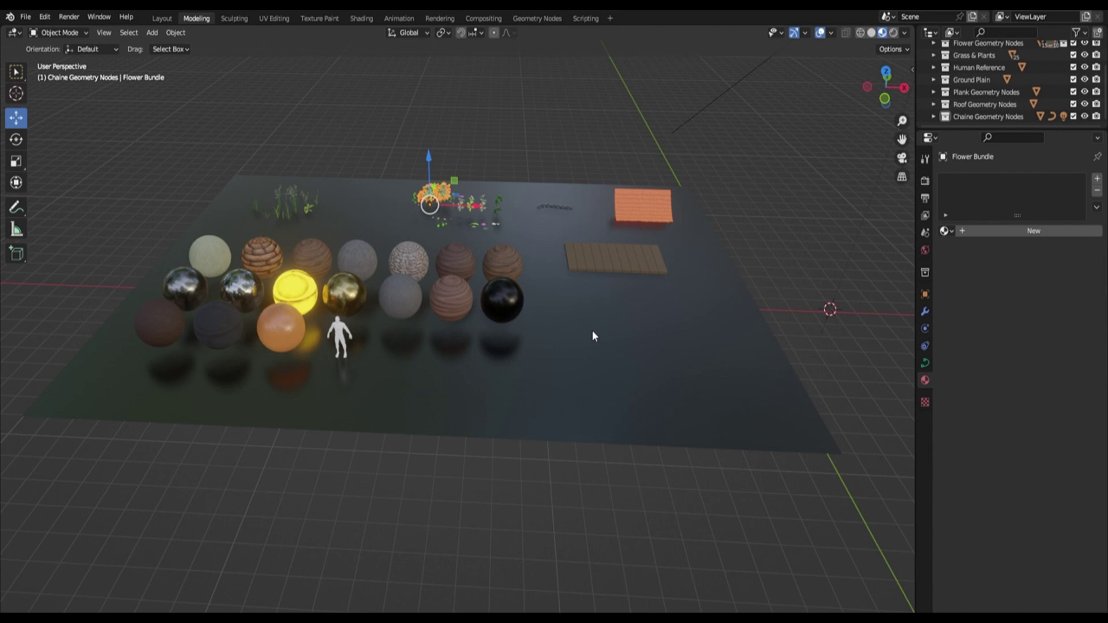
Step: Add a General > Animation workspace to the materials and assets scene and rename it Asset Manager
{"action": "left_click", "coordinate": [609, 18]}
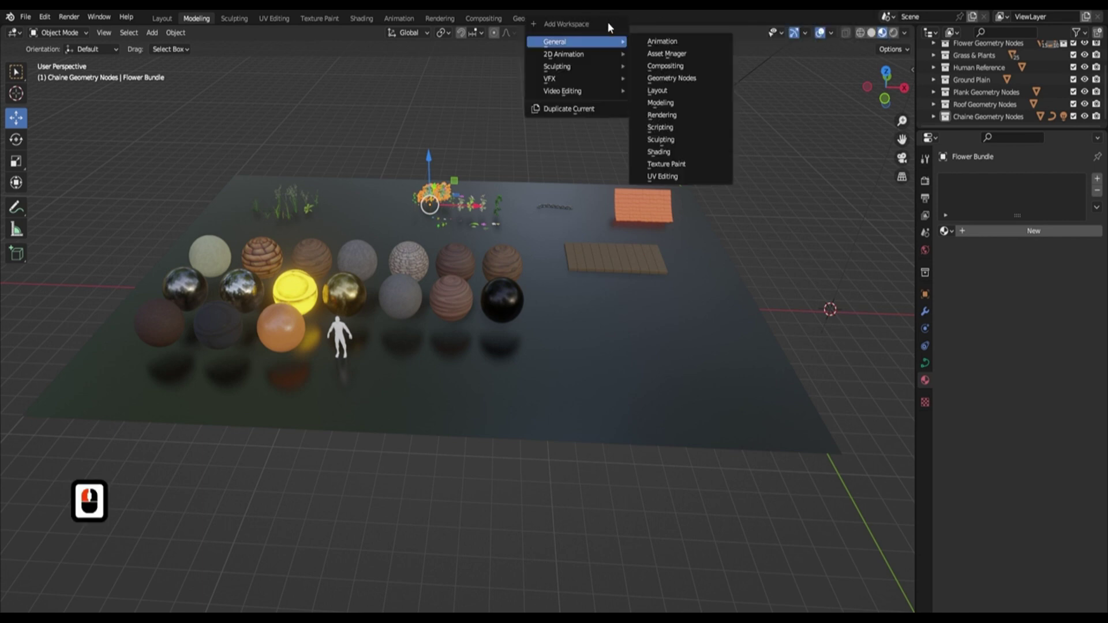
{"action": "left_click", "coordinate": [681, 42]}
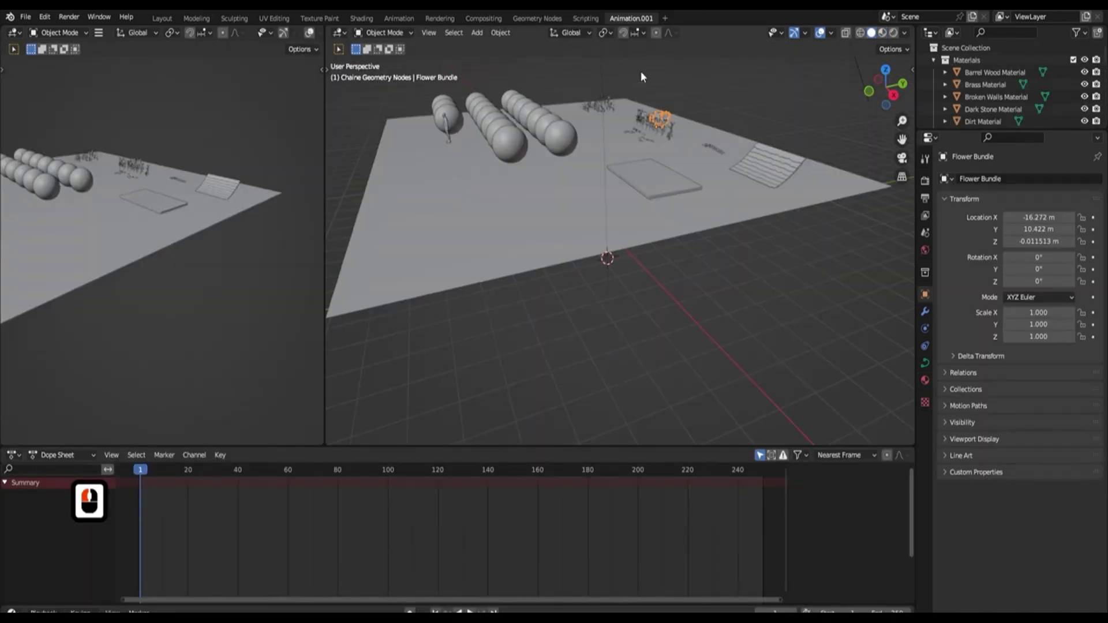
{"action": "double_click", "coordinate": [642, 19]}
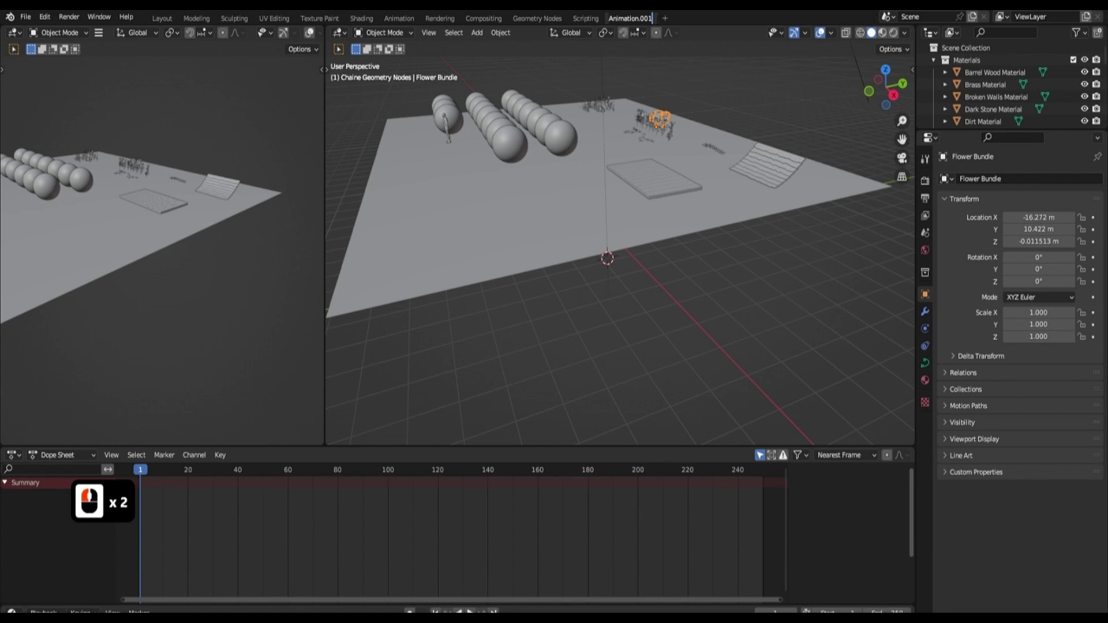
{"action": "left_click", "coordinate": [651, 19]}
{"action": "left_click", "coordinate": [610, 18], "text": "shift"}
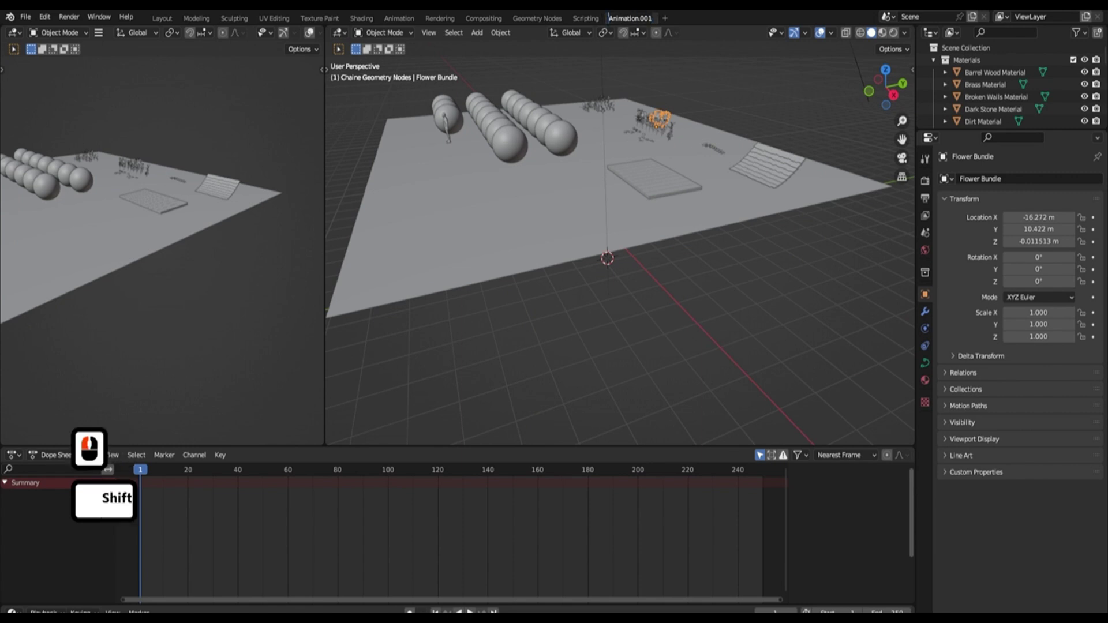
{"action": "type", "text": "Asset"}
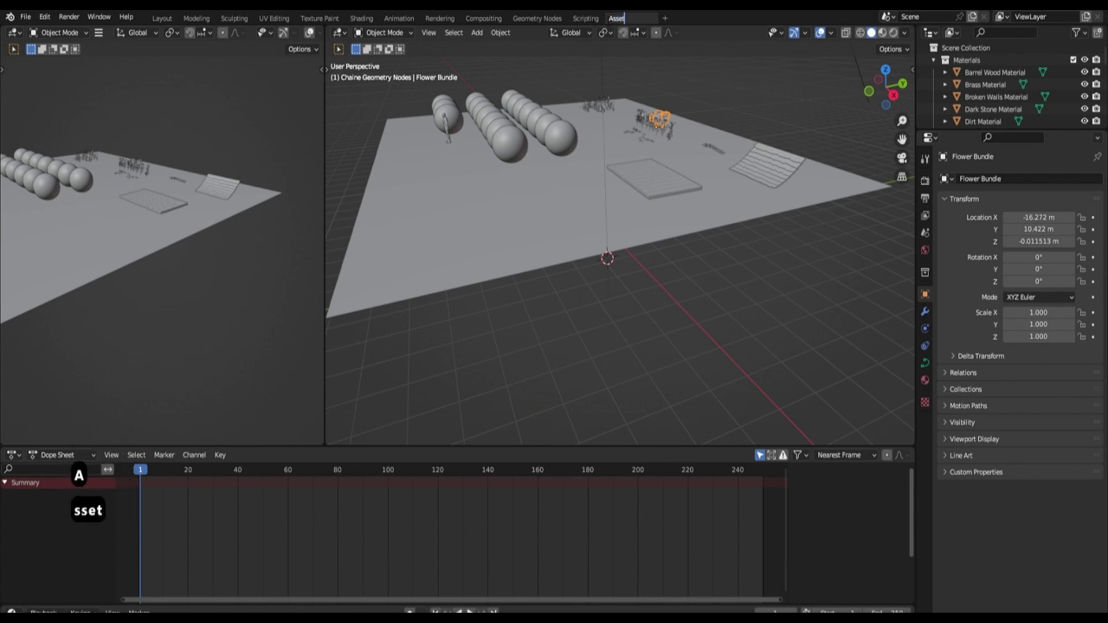
{"action": "type", "text": " Manager"}
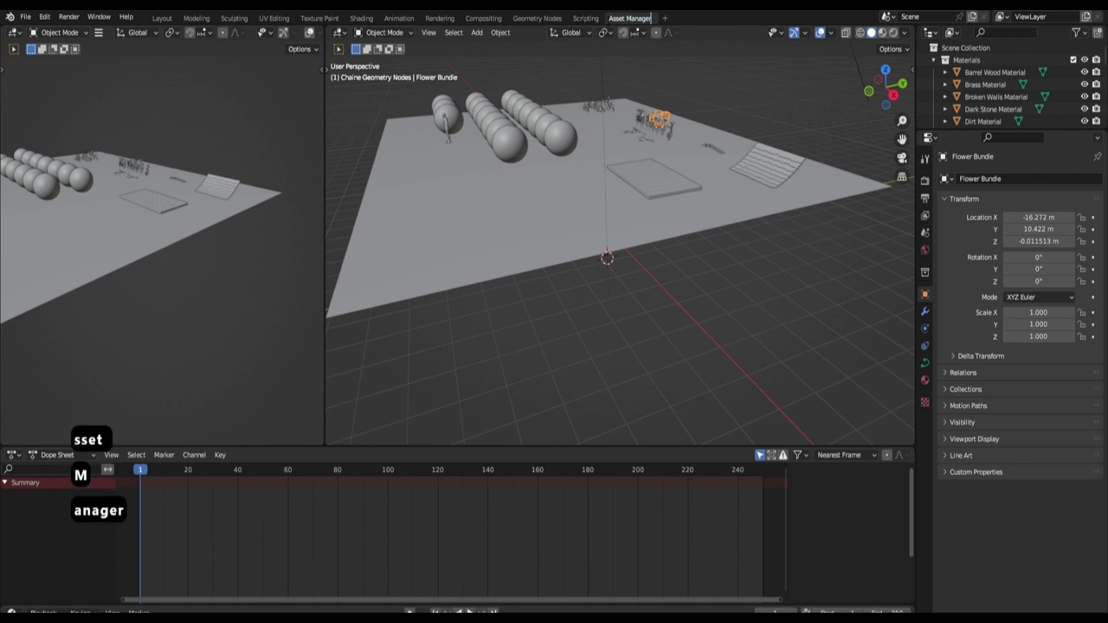
{"action": "key", "text": "Return"}
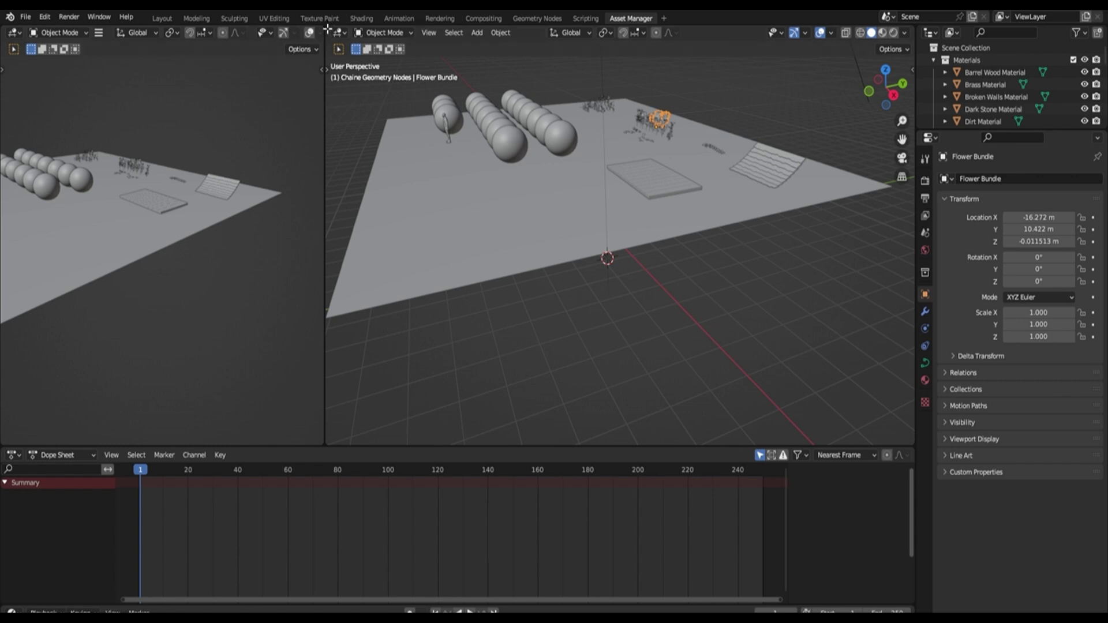
Step: Join the two 3D viewports into one and change the Dope Sheet area to an Asset Browser
{"action": "left_click_drag", "start_coordinate": [327, 29], "coordinate": [235, 151]}
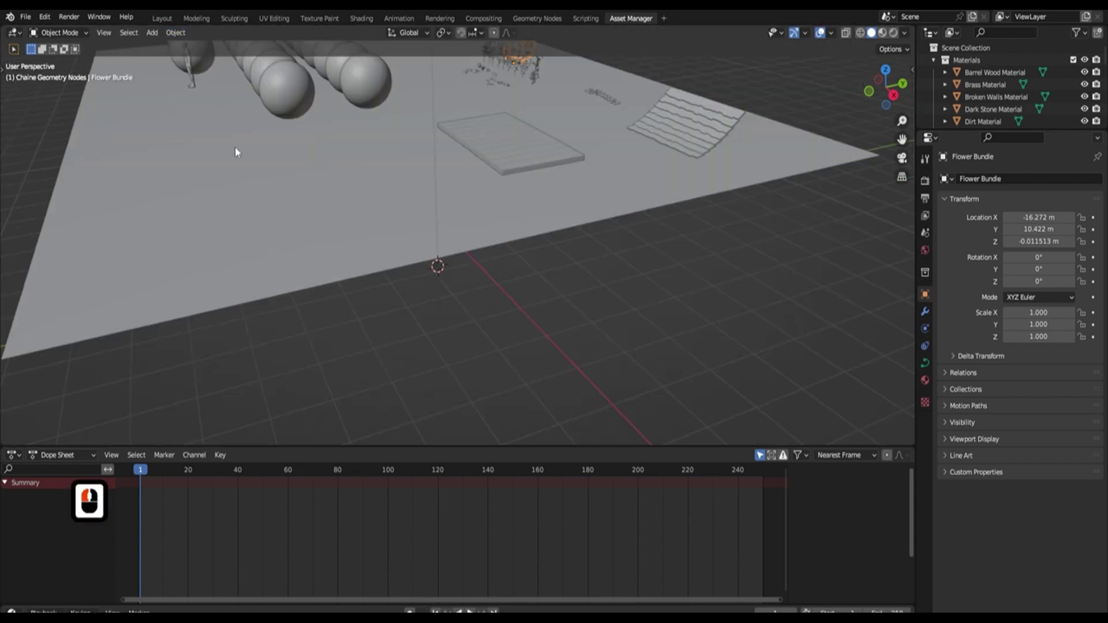
{"action": "middle_click_drag", "start_coordinate": [405, 147], "coordinate": [515, 135]}
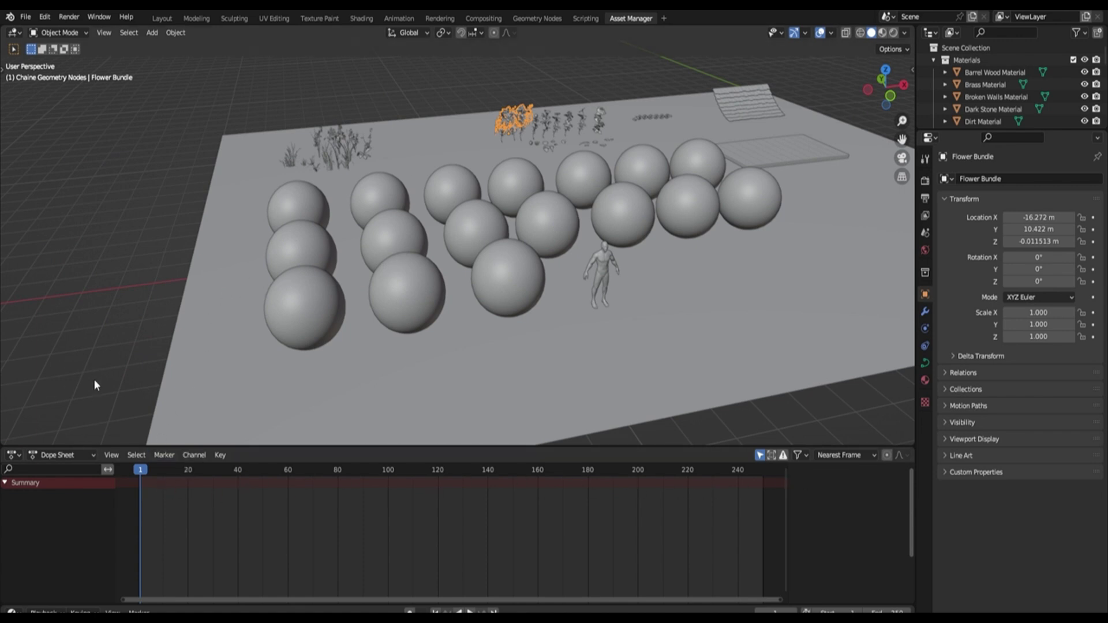
{"action": "left_click", "coordinate": [18, 458]}
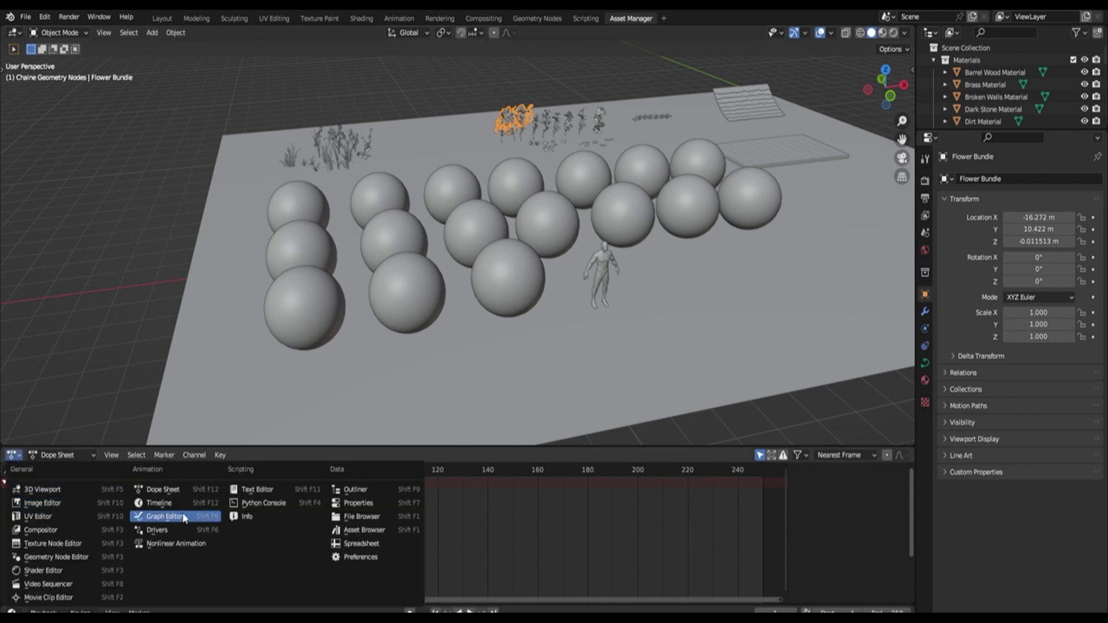
{"action": "left_click", "coordinate": [378, 534]}
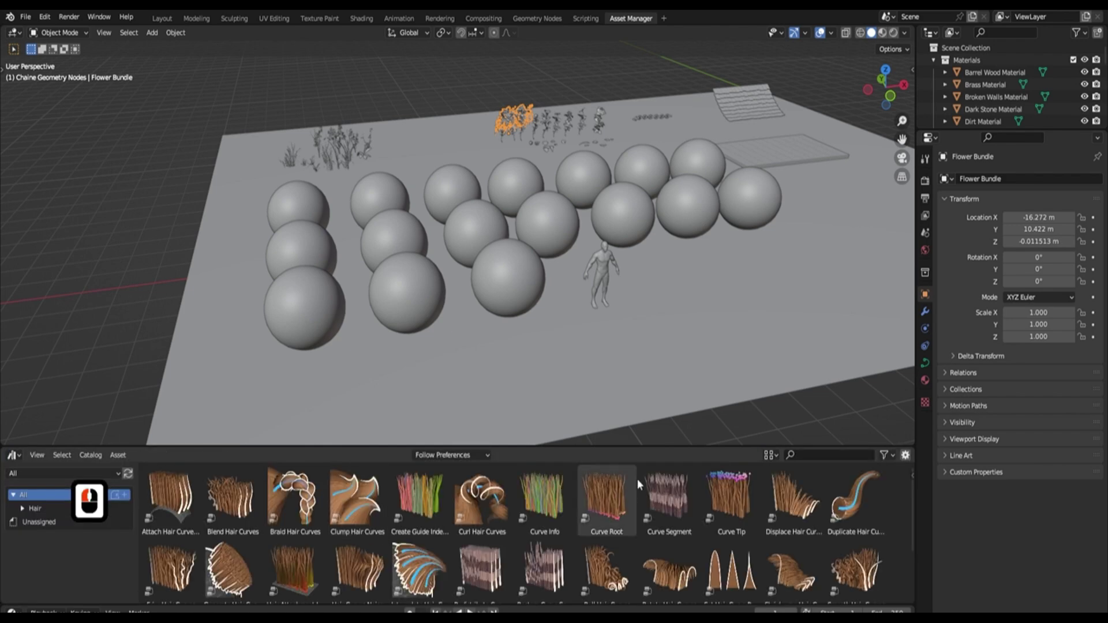
Step: Browse the available hair assets and examine the All, Hair and Unassigned catalogs of the asset library
{"action": "scroll", "coordinate": [311, 539], "scroll_direction": "down", "scroll_amount": 3}
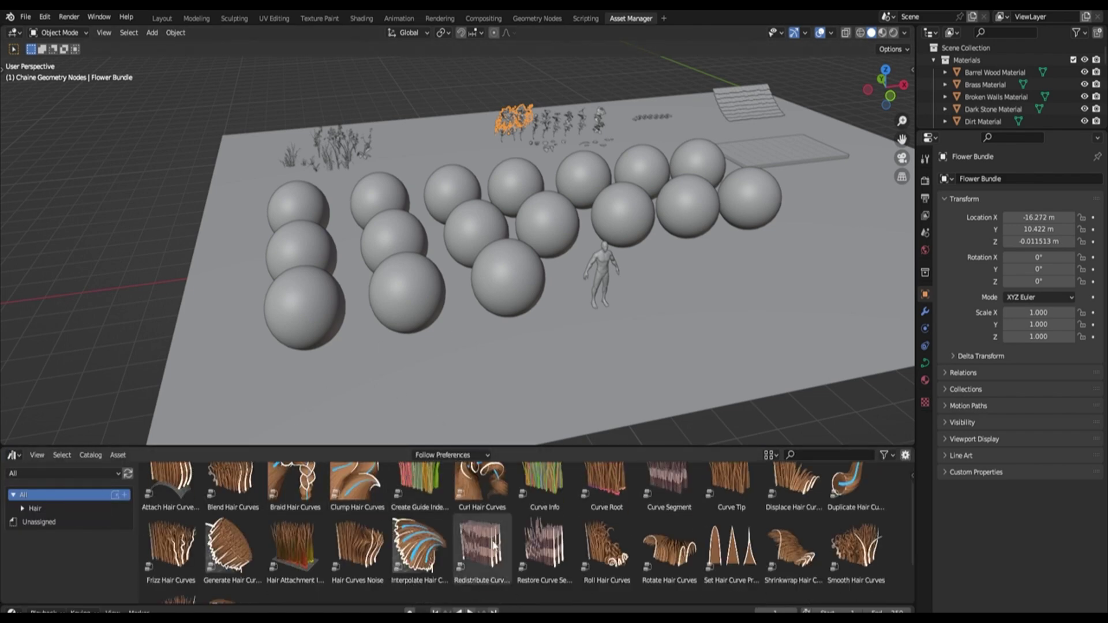
{"action": "scroll", "coordinate": [312, 539], "scroll_direction": "up", "scroll_amount": 2}
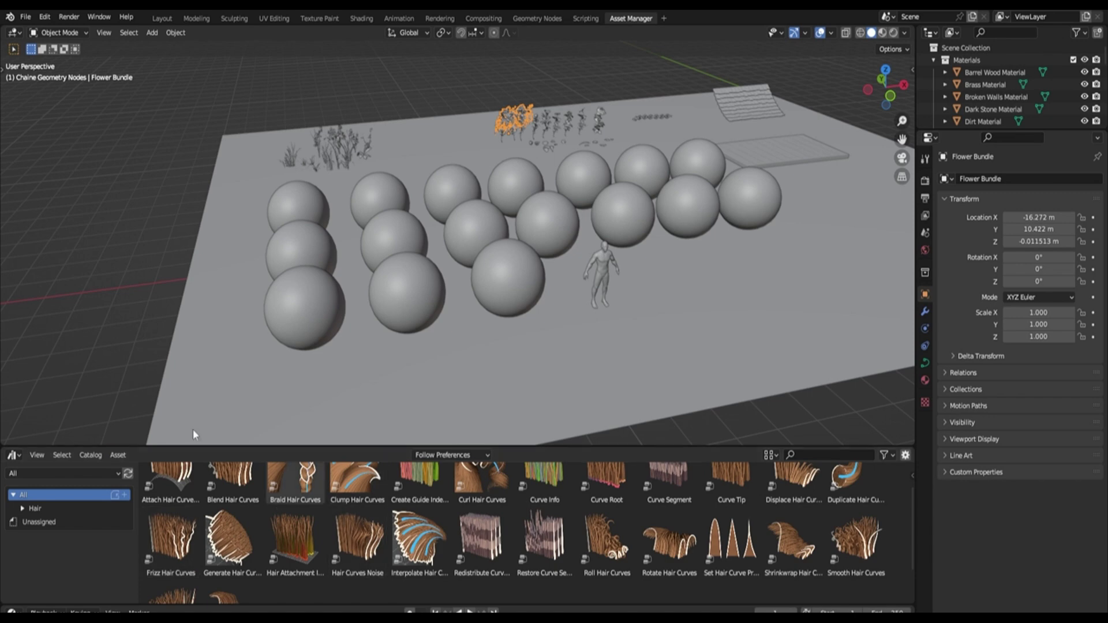
{"action": "left_click", "coordinate": [62, 523]}
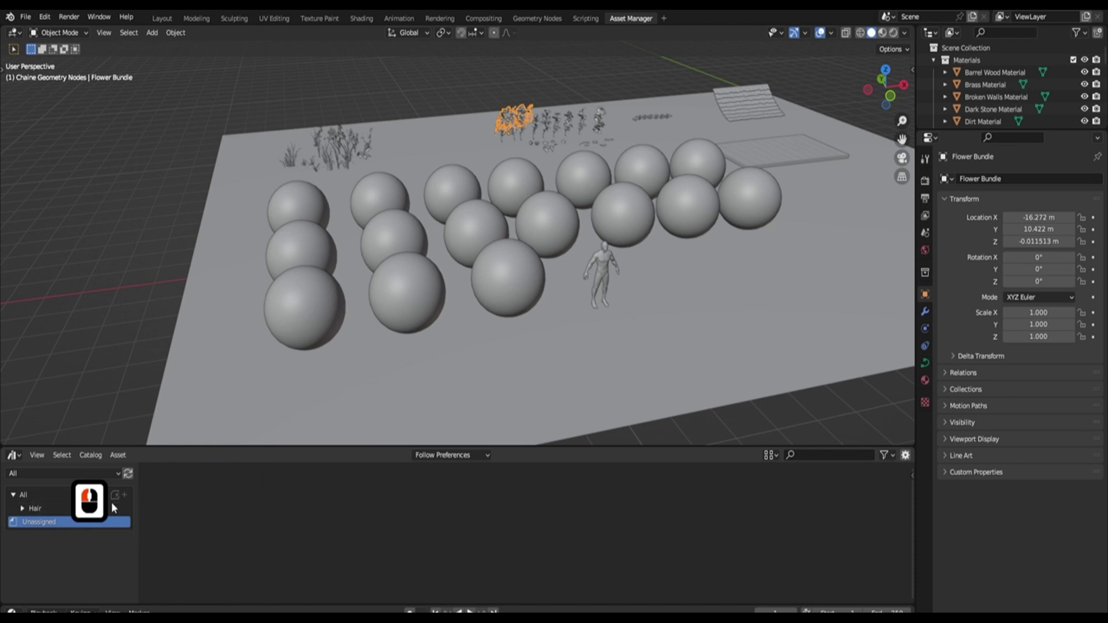
{"action": "left_click", "coordinate": [12, 495]}
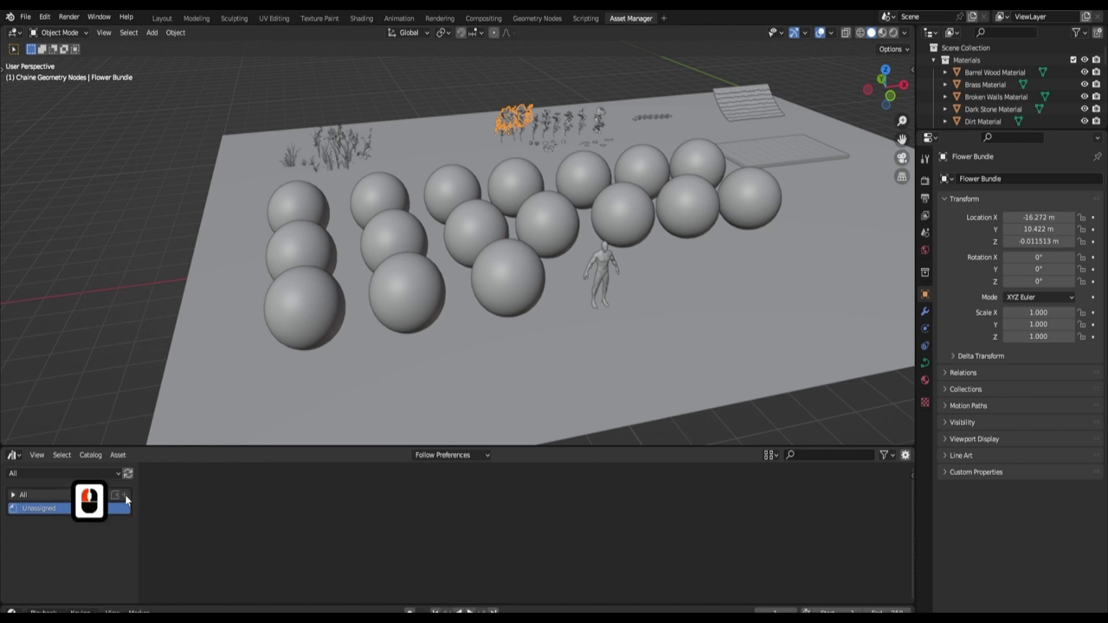
{"action": "left_click", "coordinate": [133, 512]}
{"action": "left_click", "coordinate": [13, 495]}
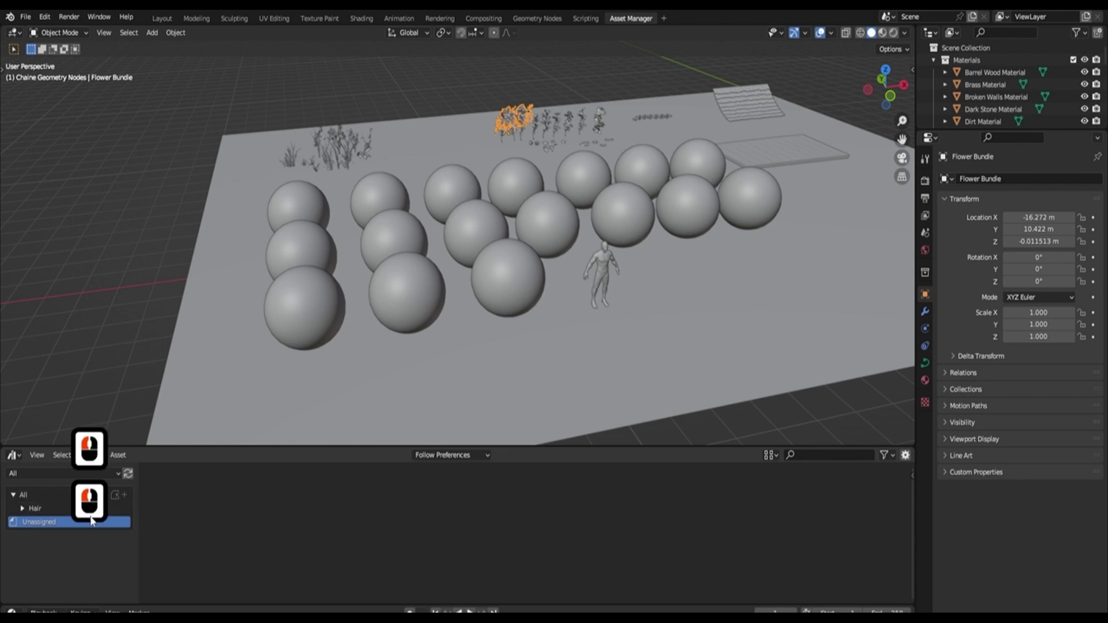
{"action": "left_click", "coordinate": [22, 508]}
{"action": "scroll", "coordinate": [78, 543], "scroll_direction": "down", "scroll_amount": 1}
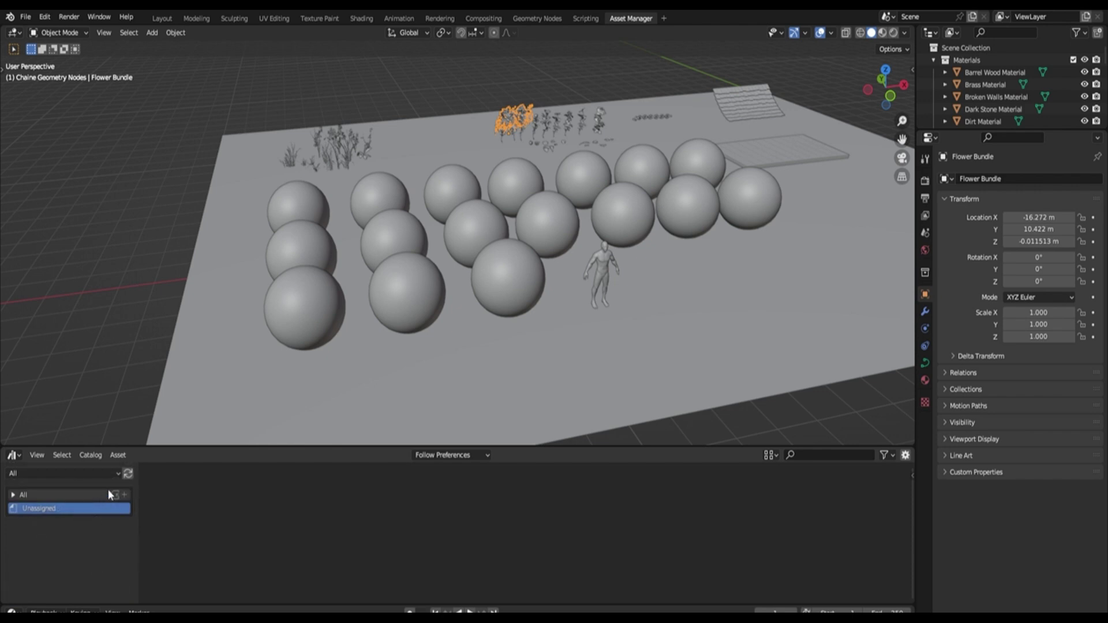
Step: Add a catalog named Materials to the Current File asset library and save the file
{"action": "left_click", "coordinate": [111, 473]}
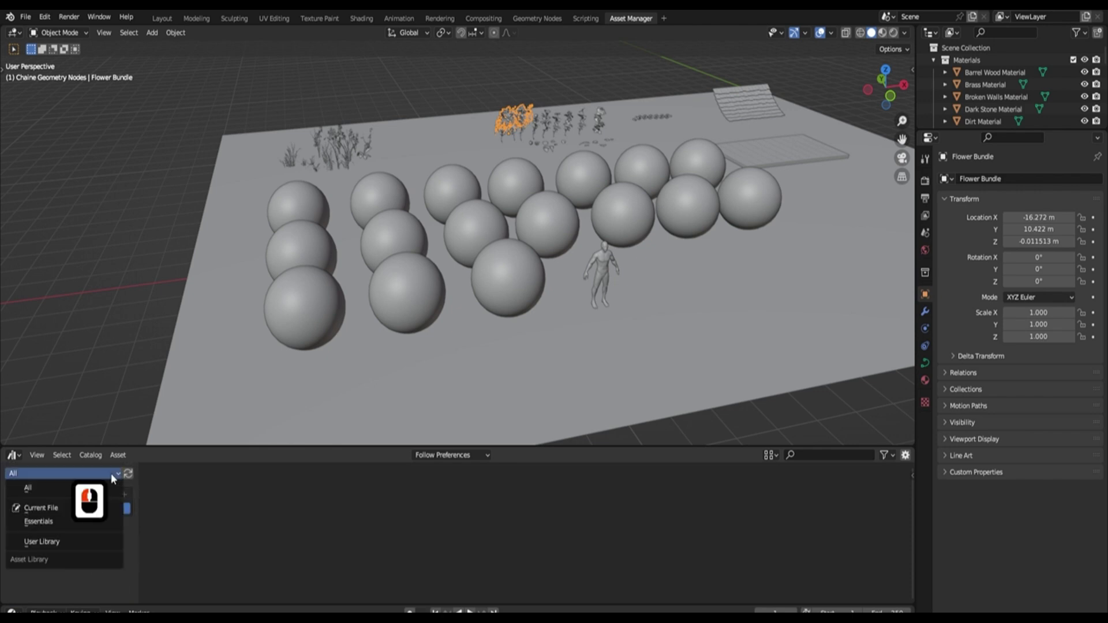
{"action": "left_click", "coordinate": [52, 508]}
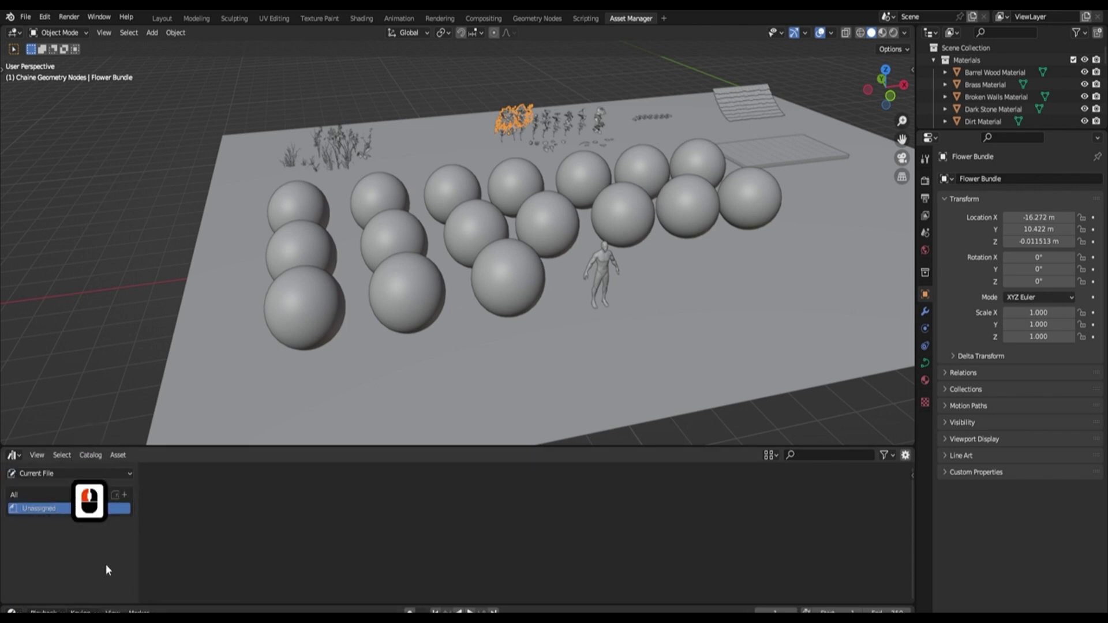
{"action": "left_click", "coordinate": [125, 495]}
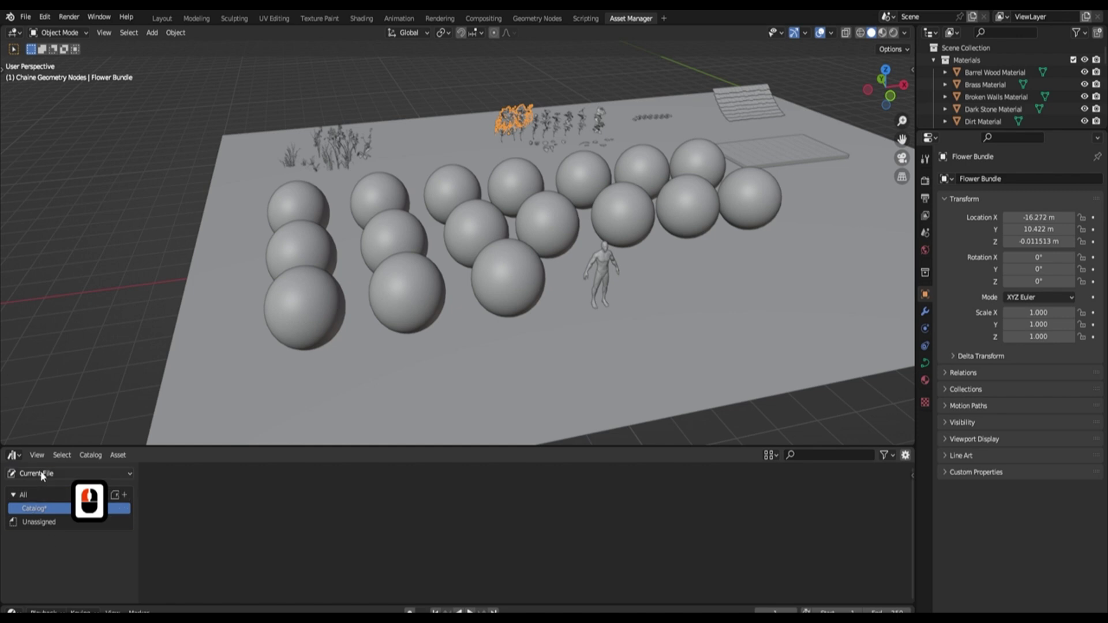
{"action": "double_click", "coordinate": [39, 504]}
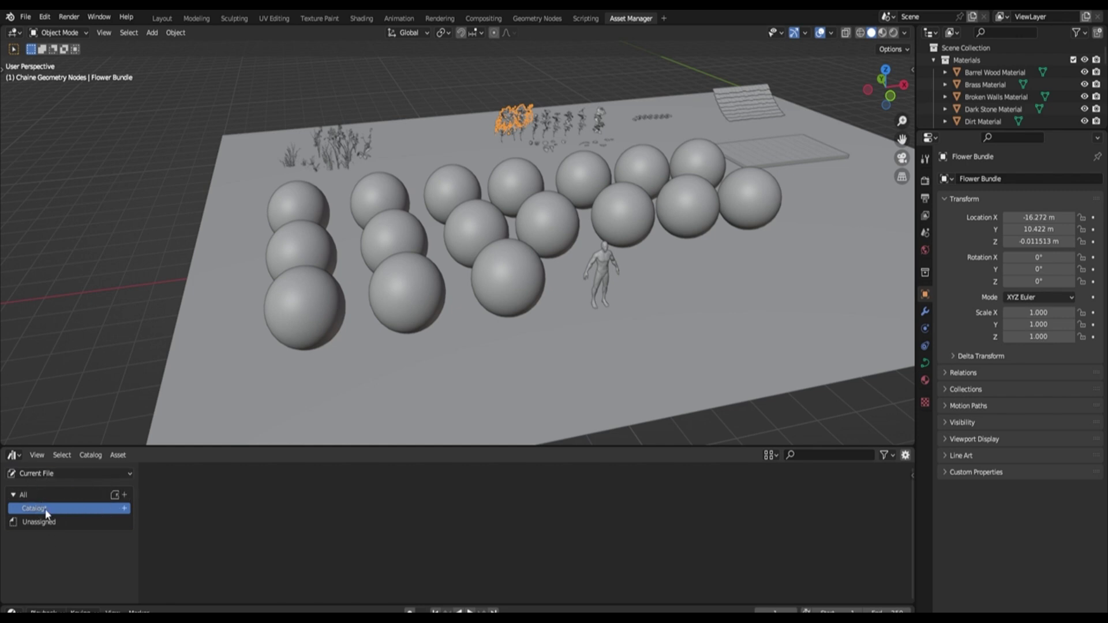
{"action": "type", "text": "M"}
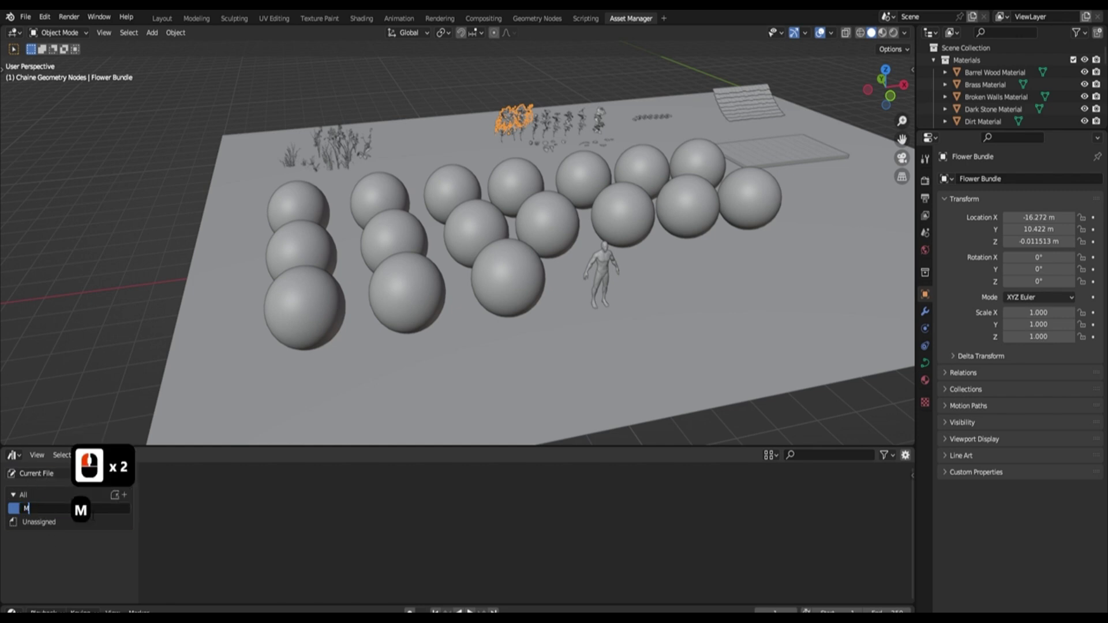
{"action": "type", "text": "aterials"}
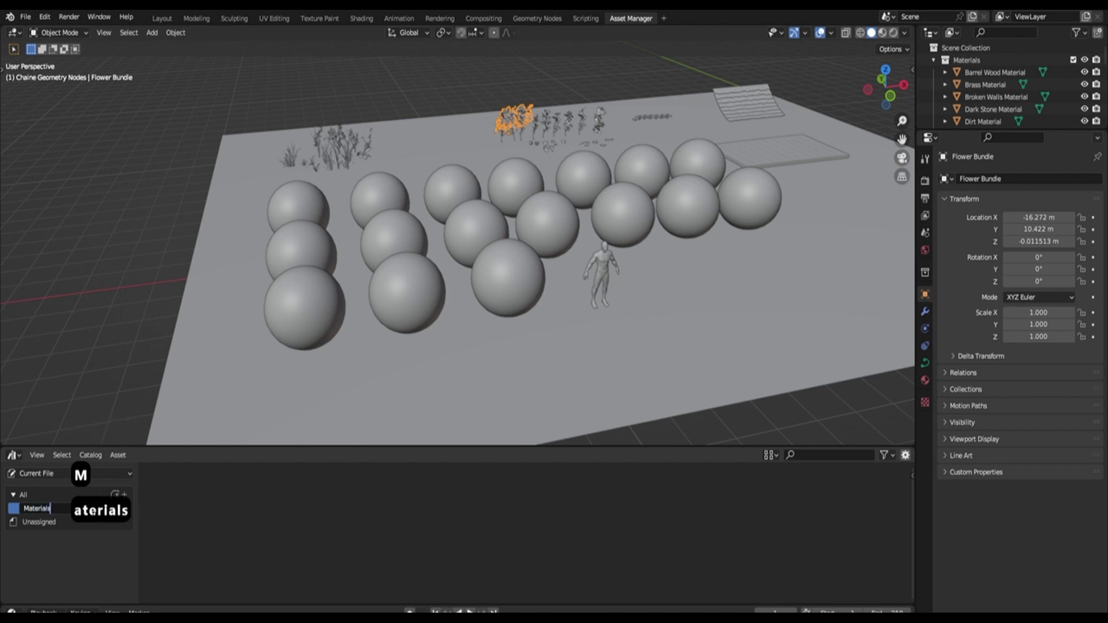
{"action": "key", "text": "Return"}
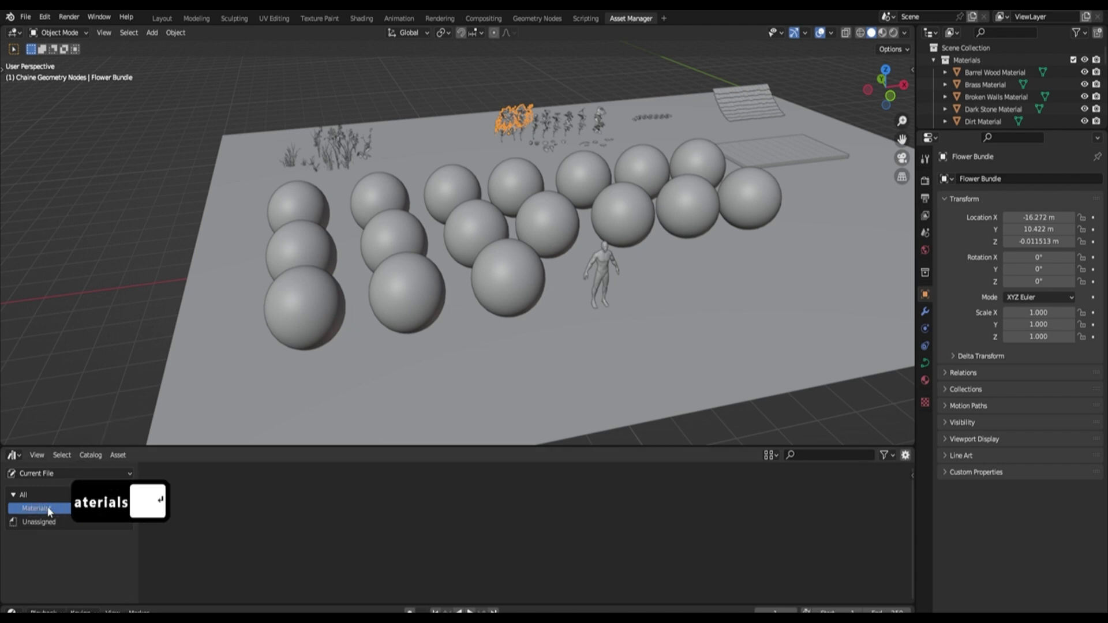
{"action": "left_click", "coordinate": [26, 16]}
{"action": "left_click", "coordinate": [53, 99]}
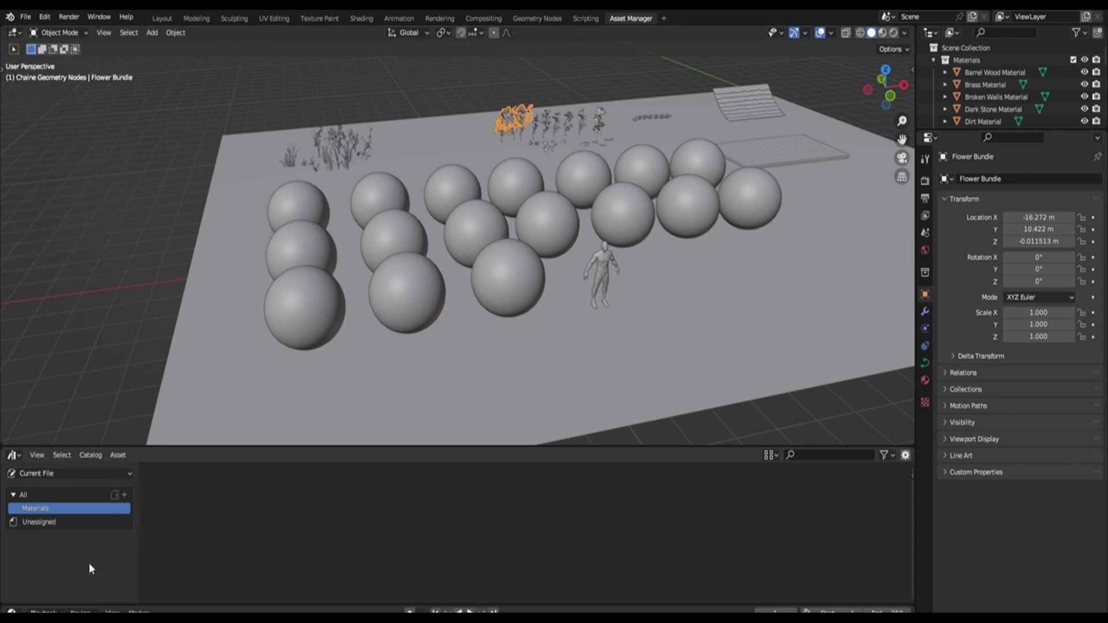
Step: Show the scene in Material Preview shading, mark the Wall sphere's material as an asset, and show the Unassigned catalog
{"action": "left_click", "coordinate": [883, 33]}
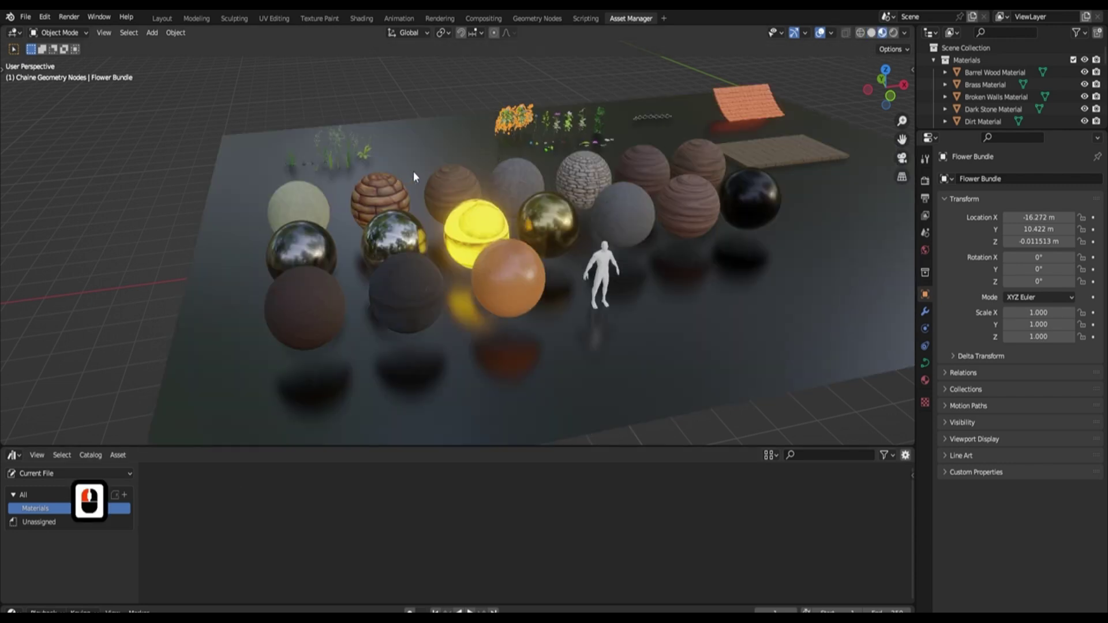
{"action": "middle_click_drag", "start_coordinate": [393, 188], "coordinate": [301, 231]}
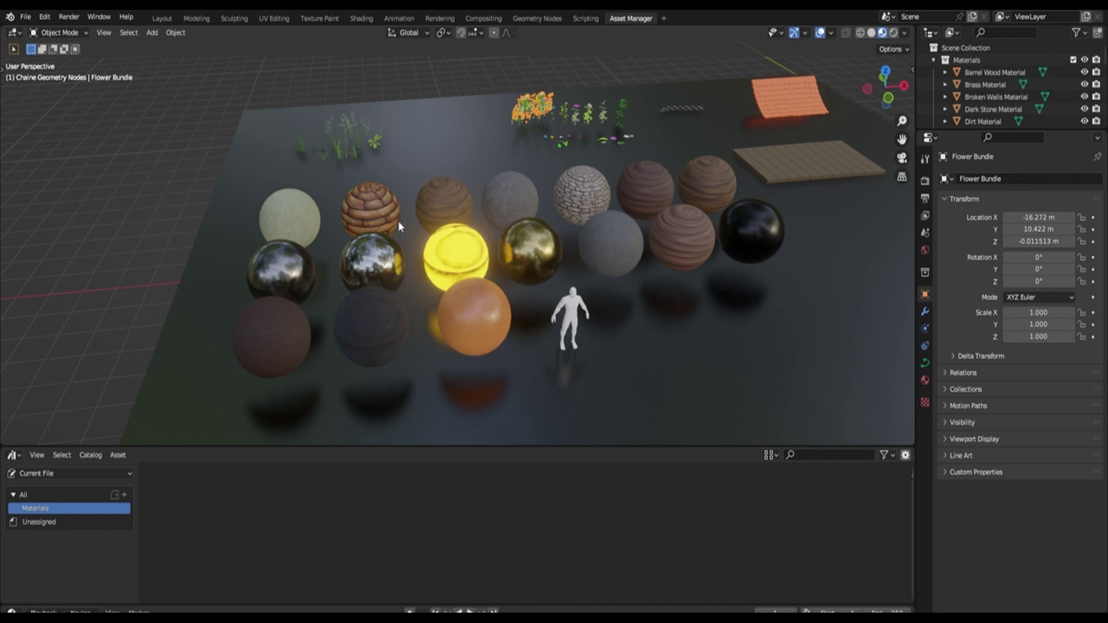
{"action": "left_click", "coordinate": [304, 213]}
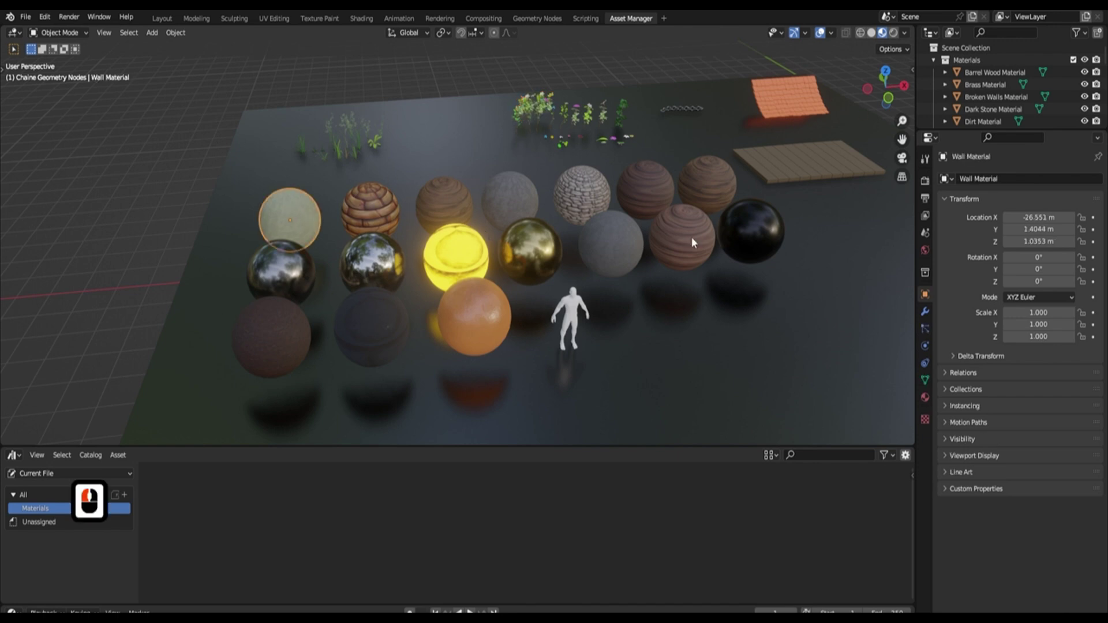
{"action": "left_click", "coordinate": [924, 398]}
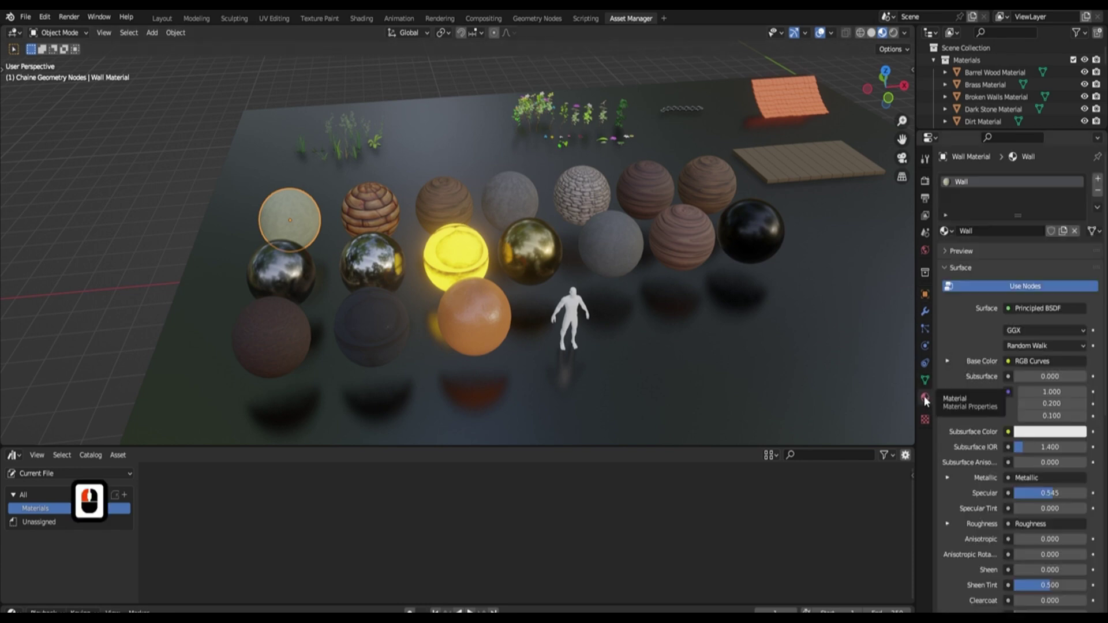
{"action": "right_click", "coordinate": [981, 181]}
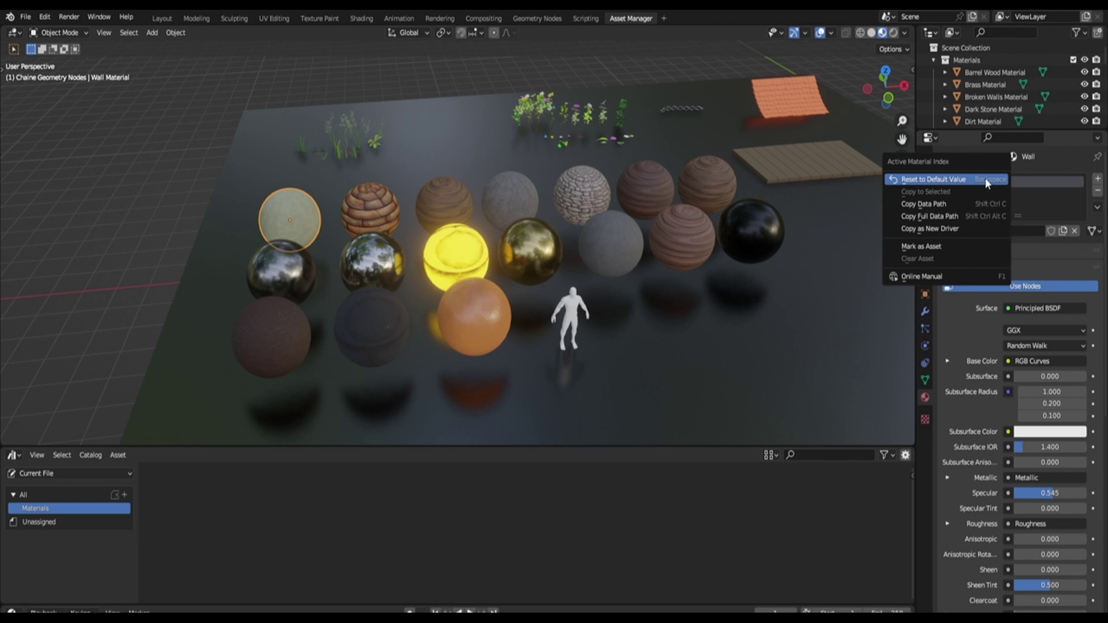
{"action": "left_click", "coordinate": [950, 246]}
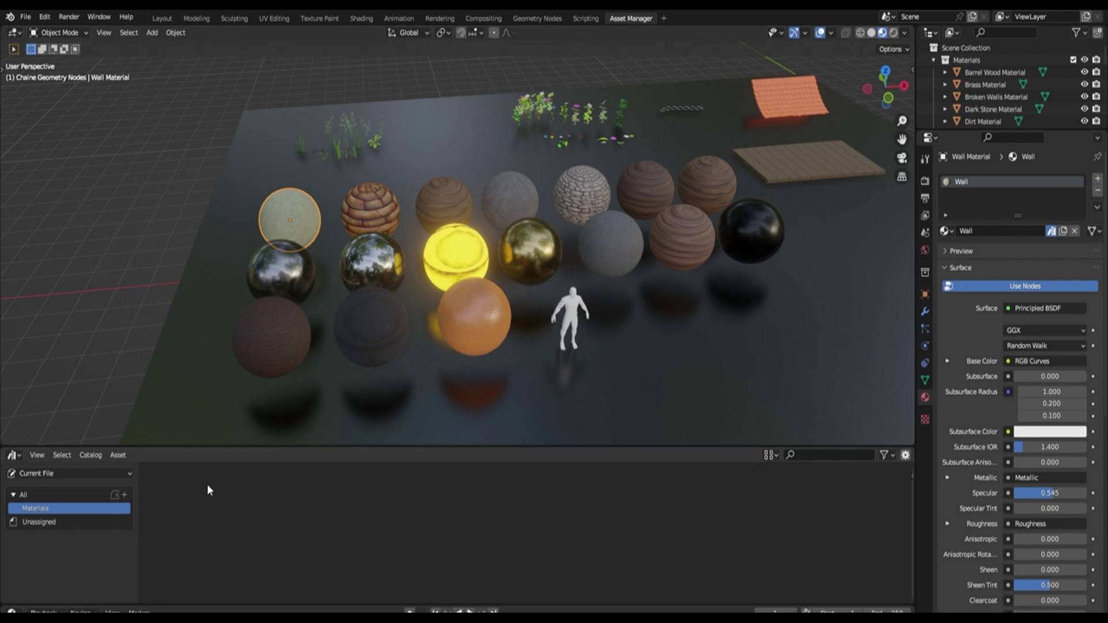
{"action": "left_click", "coordinate": [47, 521]}
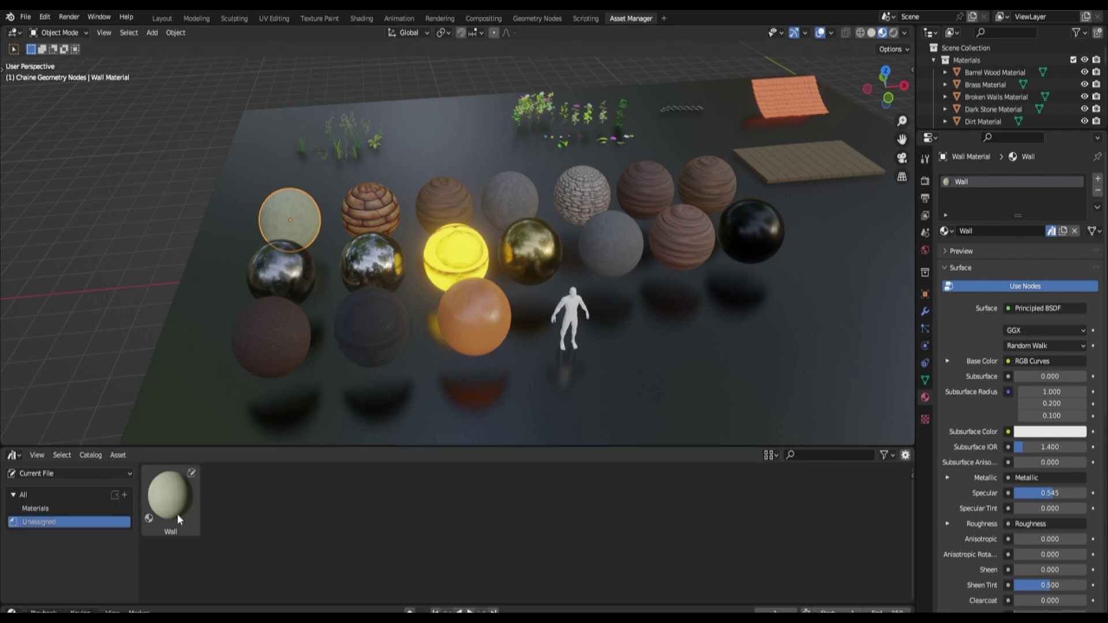
Step: Mark the Broken Walls and Main Wood.003 materials as assets and select the Dark Stone sphere
{"action": "left_click", "coordinate": [377, 213]}
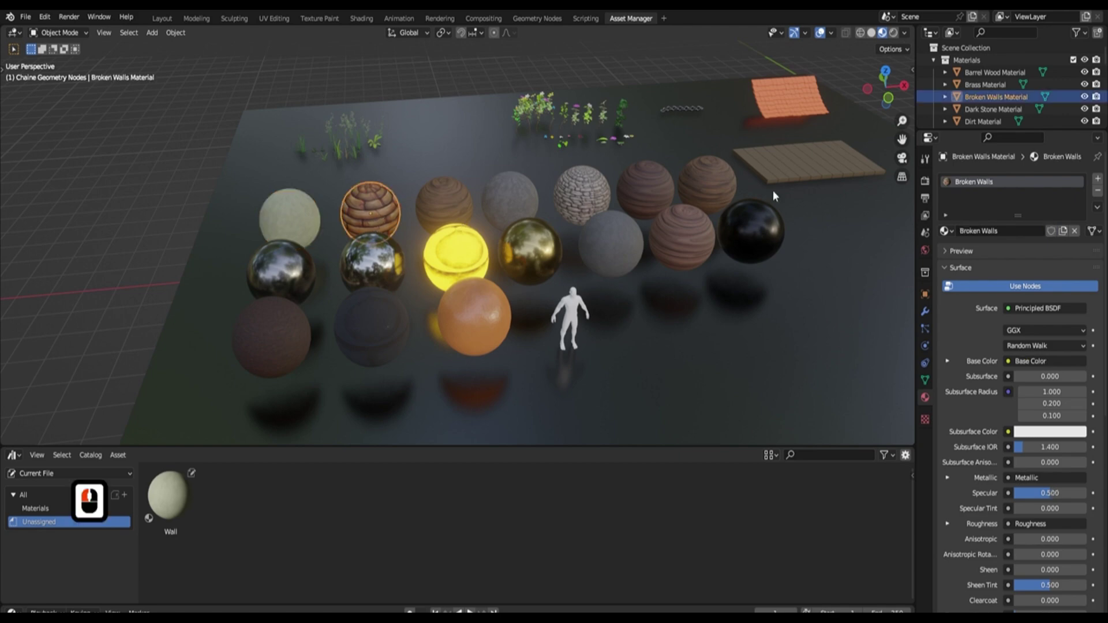
{"action": "right_click", "coordinate": [981, 182]}
{"action": "left_click", "coordinate": [981, 181]}
{"action": "left_click", "coordinate": [465, 197]}
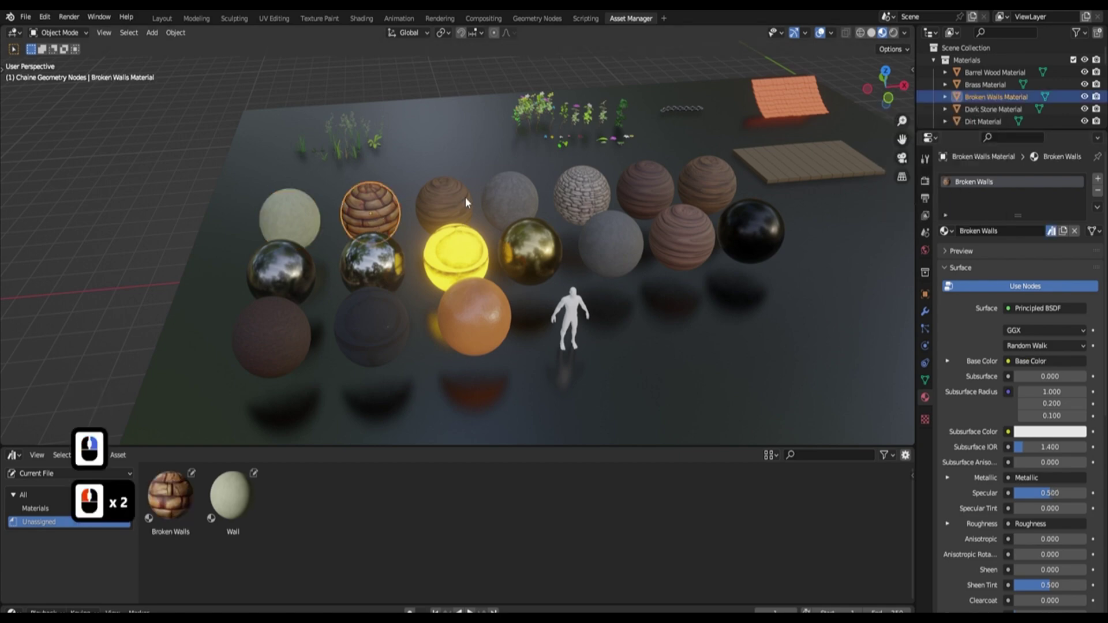
{"action": "right_click", "coordinate": [981, 182]}
{"action": "left_click", "coordinate": [983, 184]}
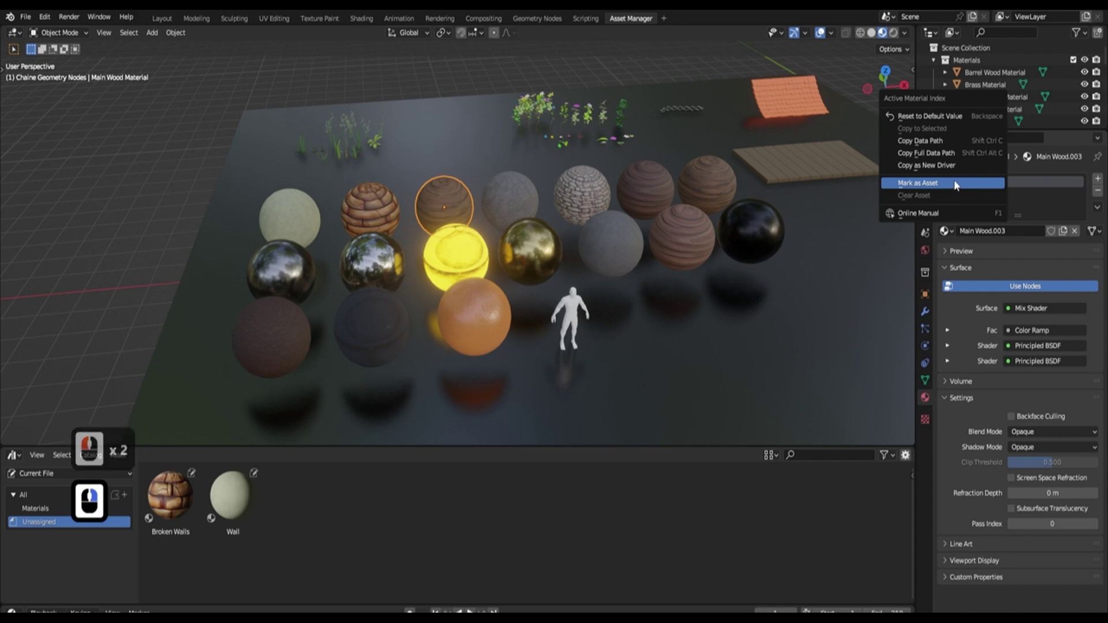
{"action": "left_click", "coordinate": [519, 199]}
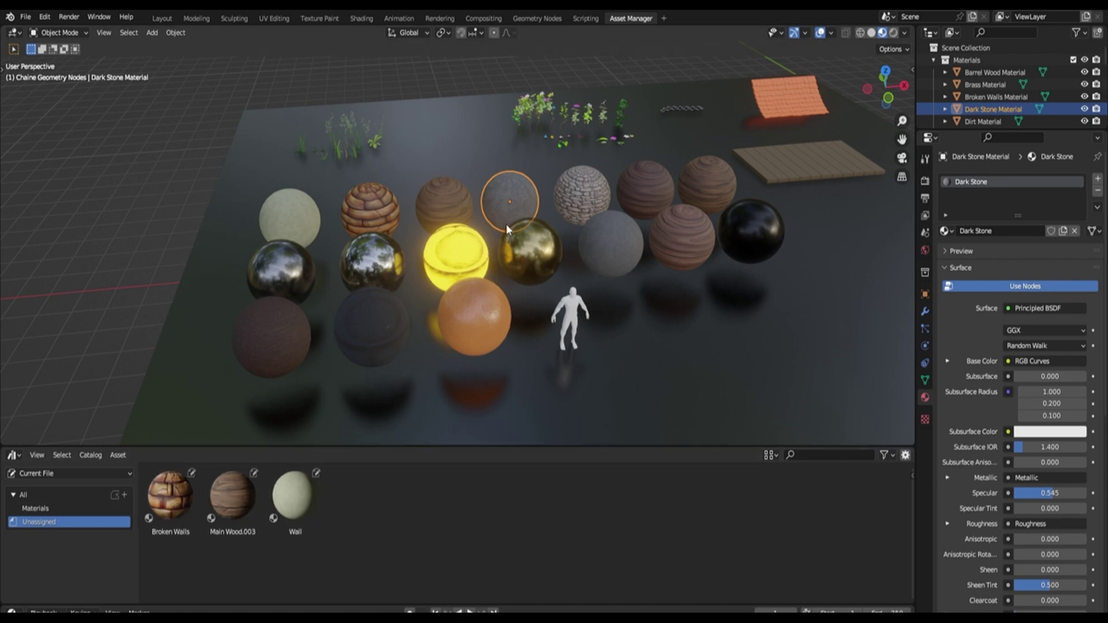
Step: Try applying the Broken Walls asset to the Dark Stone sphere and undo the material change
{"action": "left_click", "coordinate": [165, 506]}
{"action": "left_click_drag", "start_coordinate": [165, 506], "coordinate": [509, 199]}
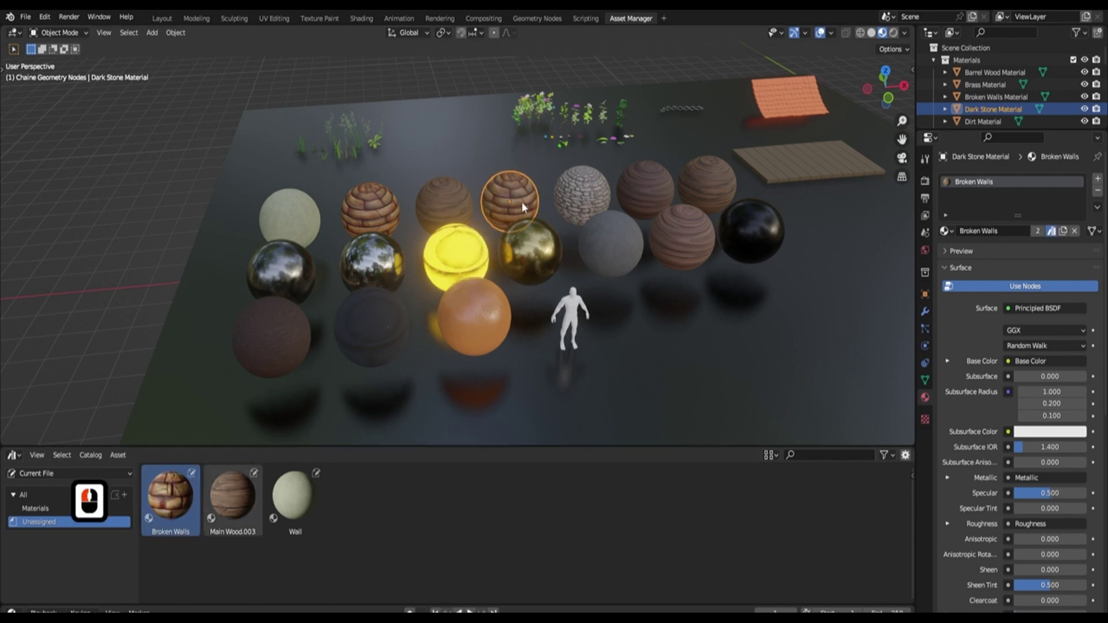
{"action": "key", "text": "ctrl+z"}
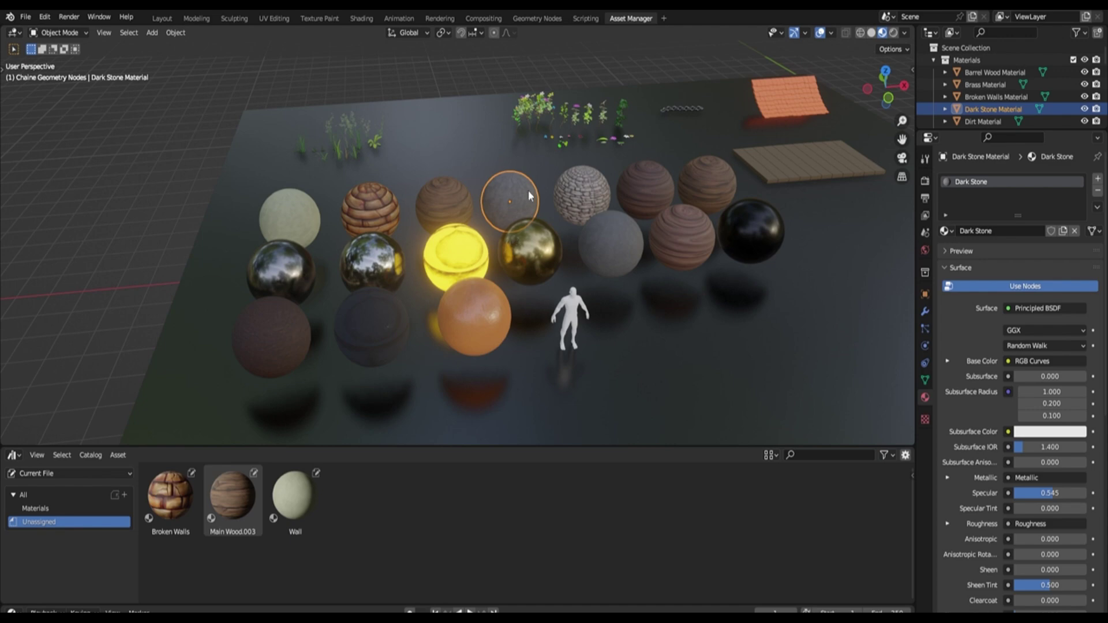
Step: Mark the Dark Stone material and the Floor sphere's material as assets
{"action": "key", "text": "F9"}
{"action": "right_click", "coordinate": [968, 179]}
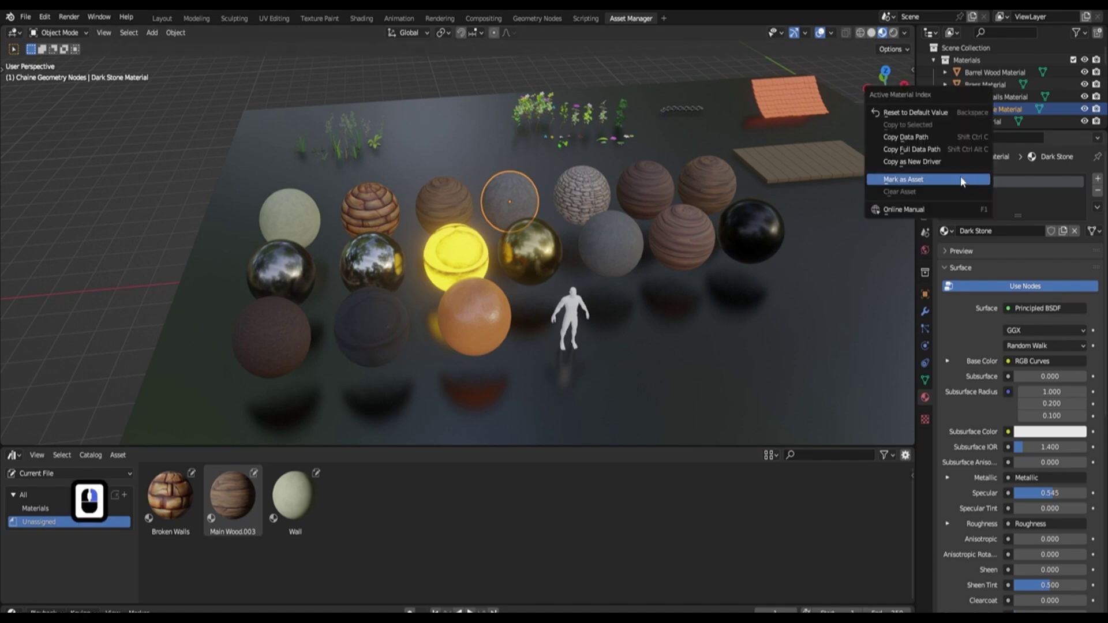
{"action": "left_click", "coordinate": [946, 176]}
{"action": "left_click", "coordinate": [605, 196]}
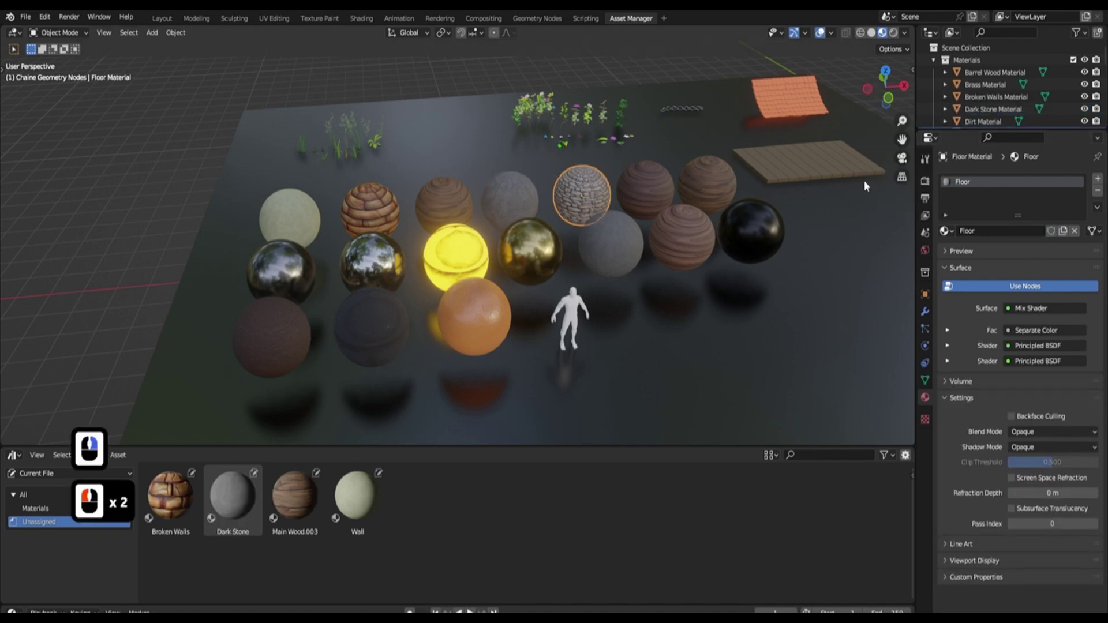
{"action": "right_click", "coordinate": [967, 182]}
{"action": "left_click", "coordinate": [937, 177]}
Step: Mark the materials of the Planks and Light Wood spheres as assets
{"action": "left_click", "coordinate": [645, 190]}
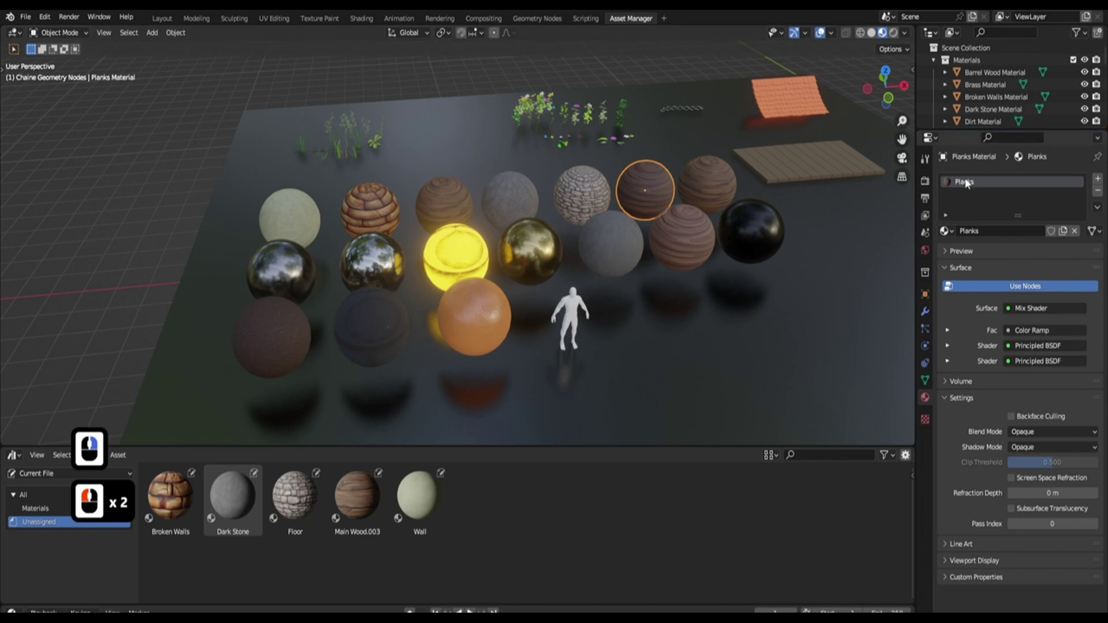
{"action": "right_click", "coordinate": [958, 182]}
{"action": "left_click", "coordinate": [950, 177]}
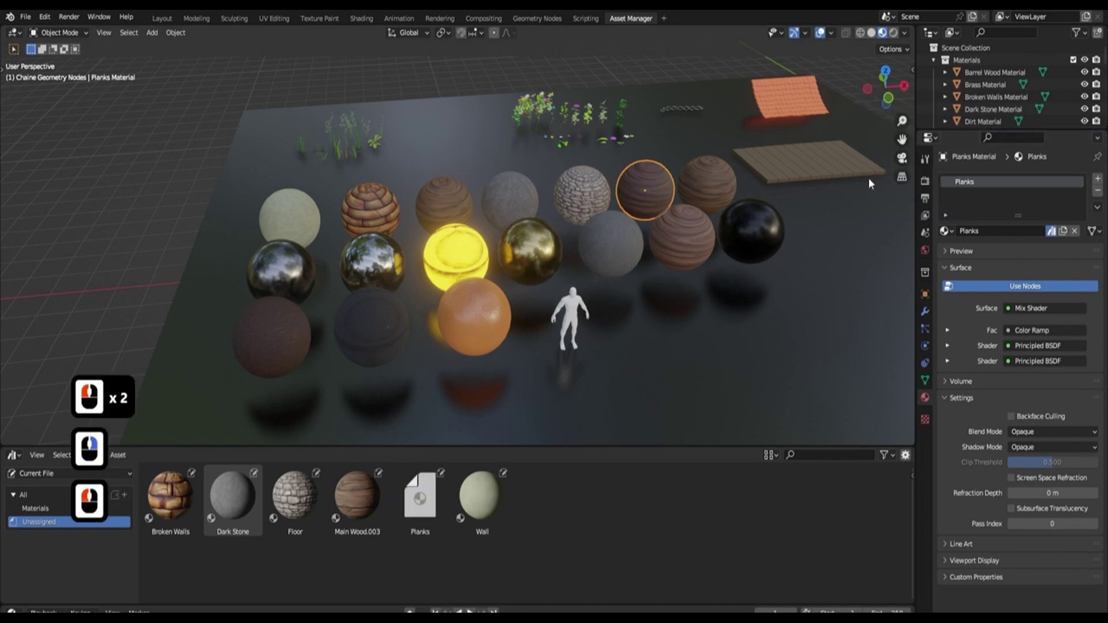
{"action": "left_click", "coordinate": [707, 184]}
{"action": "right_click", "coordinate": [967, 185]}
{"action": "left_click", "coordinate": [968, 182]}
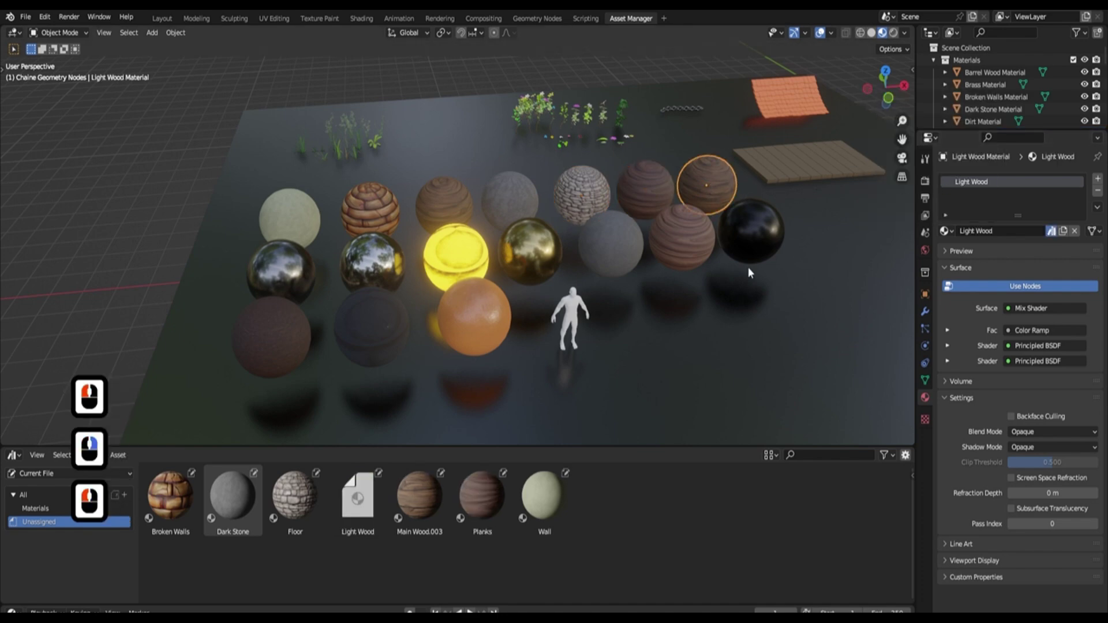
Step: Compare the Planks and Light Wood spheres and their object names with the wood assets in the Asset Browser
{"action": "left_click", "coordinate": [647, 189]}
{"action": "scroll", "coordinate": [1005, 90], "scroll_direction": "down", "scroll_amount": 2}
{"action": "scroll", "coordinate": [1003, 87], "scroll_direction": "down", "scroll_amount": 4}
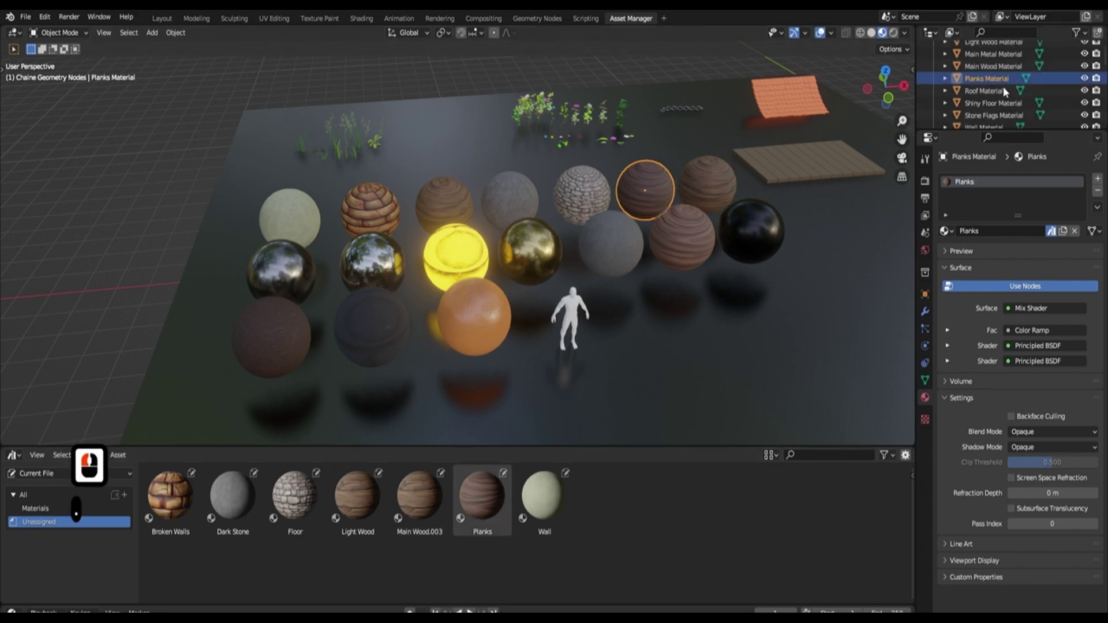
{"action": "left_click", "coordinate": [995, 77]}
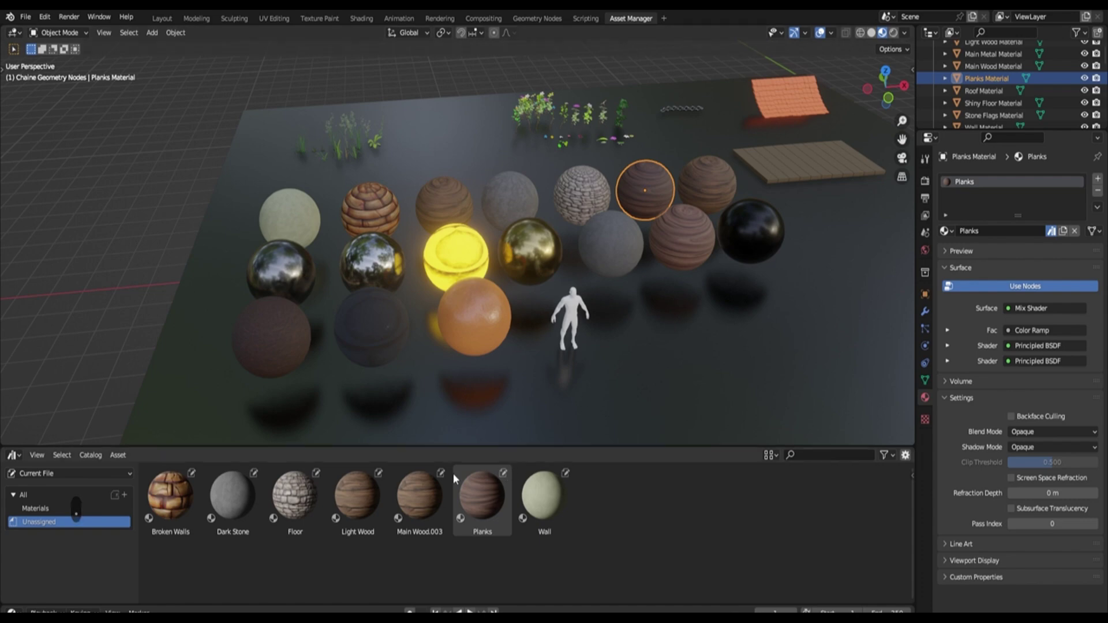
{"action": "left_click", "coordinate": [430, 490]}
{"action": "left_click", "coordinate": [722, 178]}
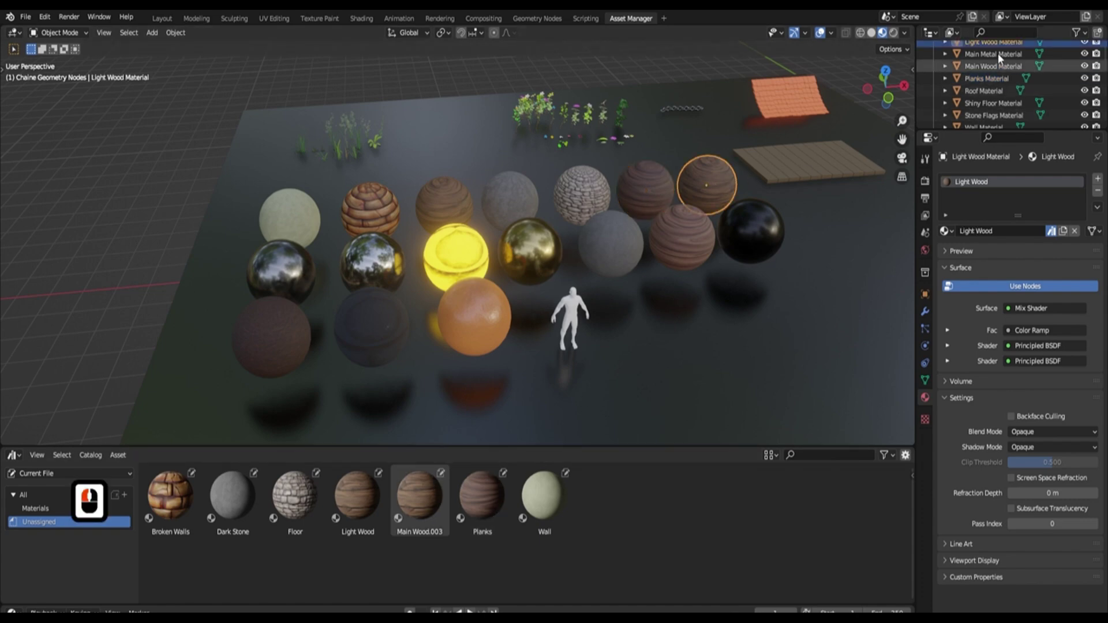
{"action": "scroll", "coordinate": [998, 58], "scroll_direction": "up", "scroll_amount": 2}
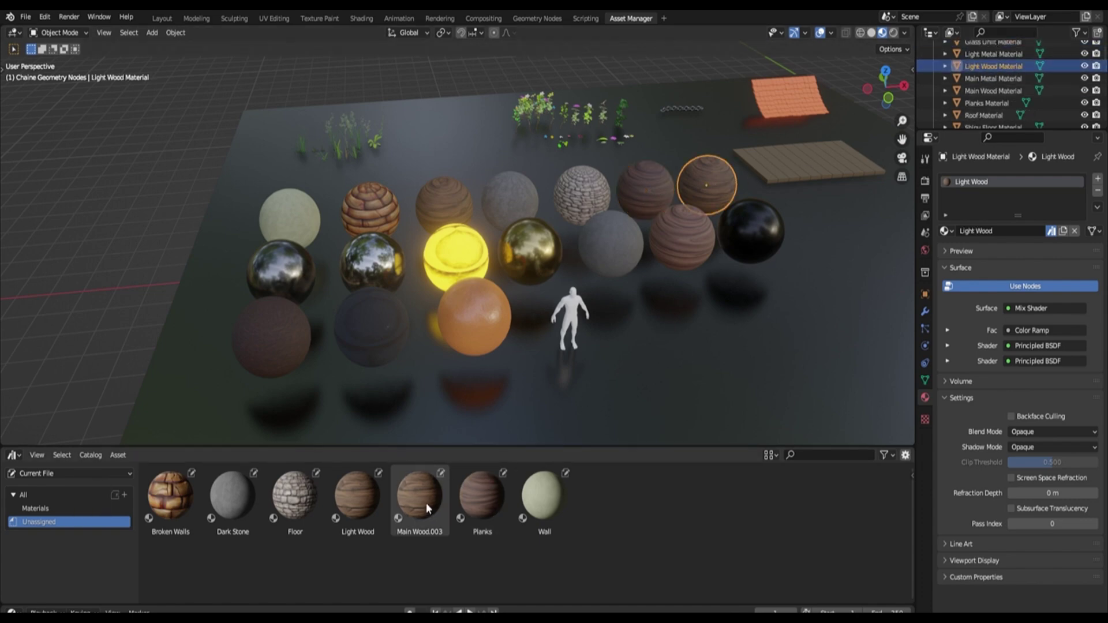
Step: Try to rename the Main Wood.003 asset in the Asset Browser and refresh the asset library
{"action": "left_click", "coordinate": [379, 489]}
{"action": "left_click", "coordinate": [418, 516]}
{"action": "double_click", "coordinate": [437, 534]}
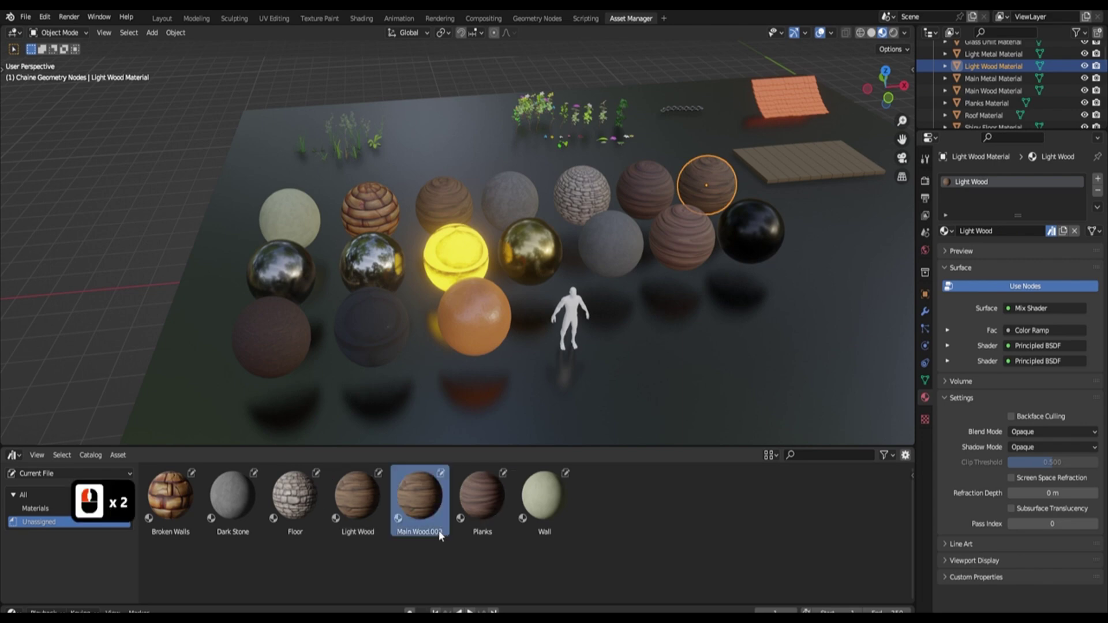
{"action": "right_click", "coordinate": [437, 534]}
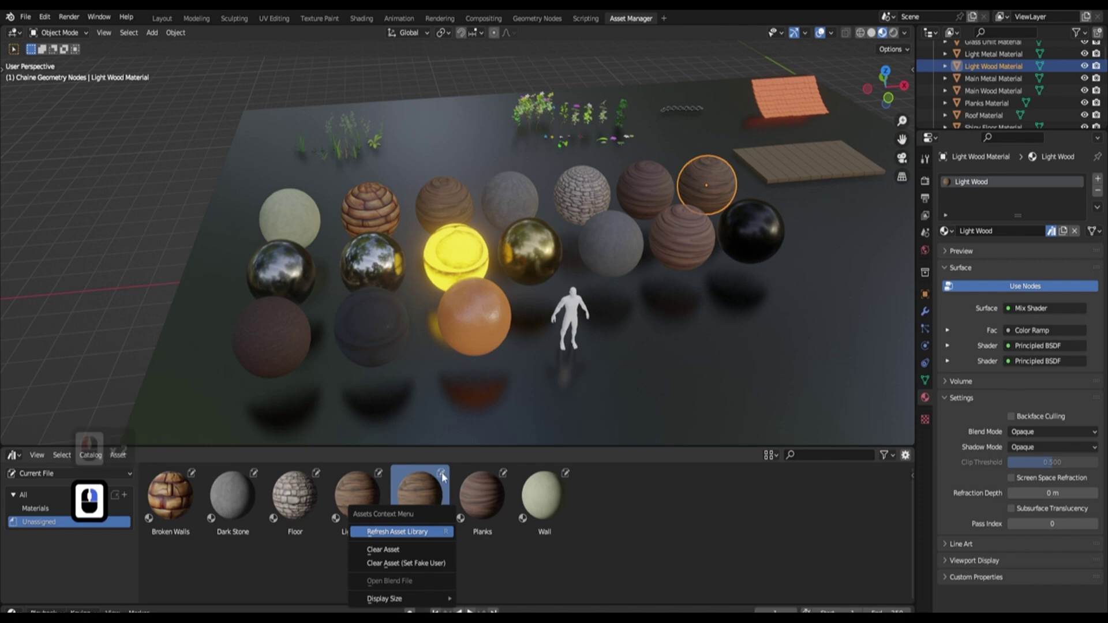
{"action": "left_click", "coordinate": [435, 532]}
{"action": "left_click", "coordinate": [434, 532]}
{"action": "left_click", "coordinate": [428, 536]}
{"action": "right_click", "coordinate": [429, 536]}
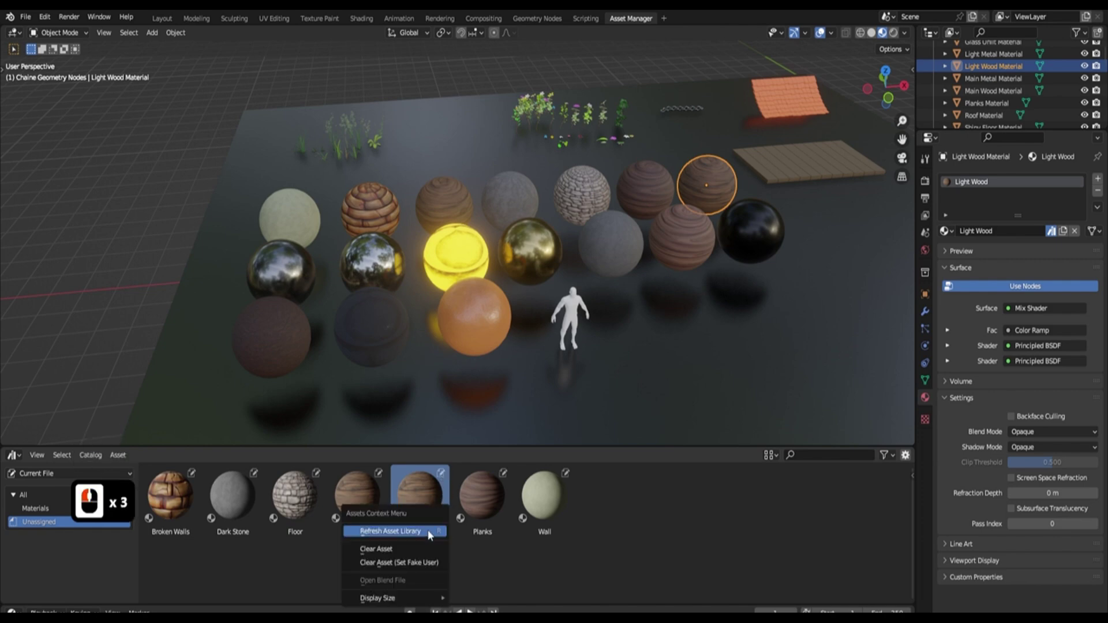
{"action": "left_click", "coordinate": [429, 532]}
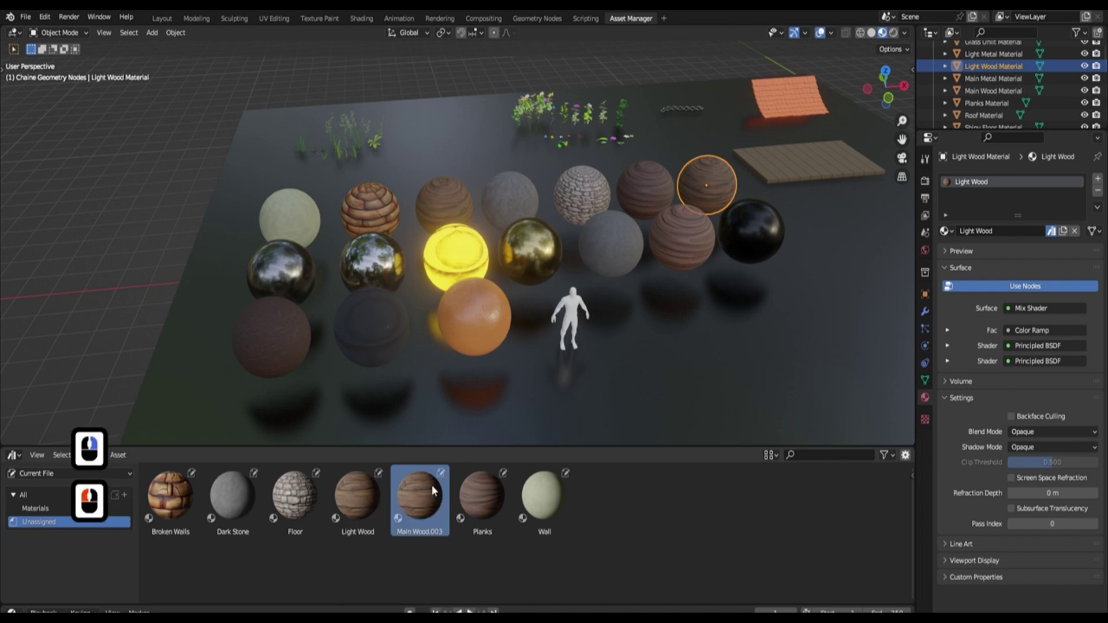
{"action": "scroll", "coordinate": [1020, 99], "scroll_direction": "up", "scroll_amount": 5}
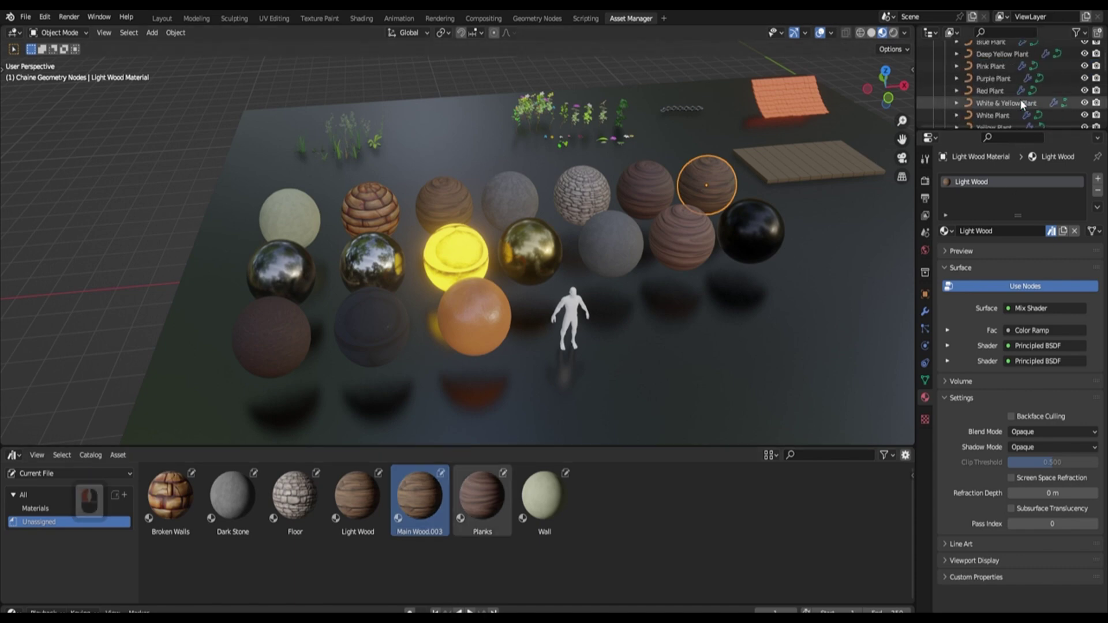
Step: Mark the Main Metal and Light Metal materials of the two silver metal spheres as assets
{"action": "scroll", "coordinate": [1020, 74], "scroll_direction": "down", "scroll_amount": 5}
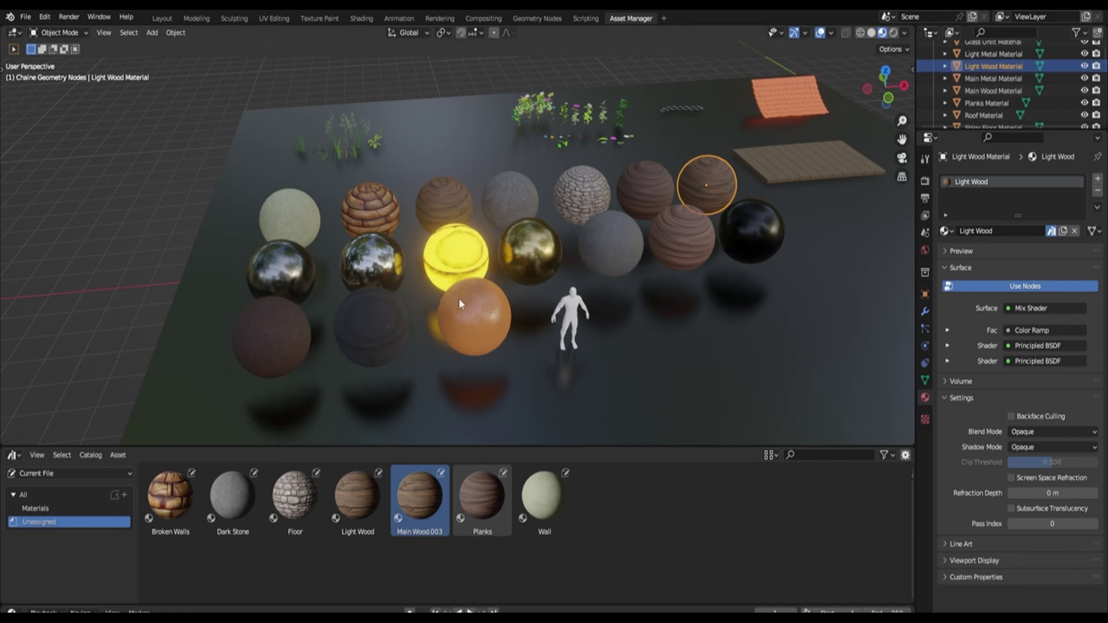
{"action": "left_click", "coordinate": [296, 272]}
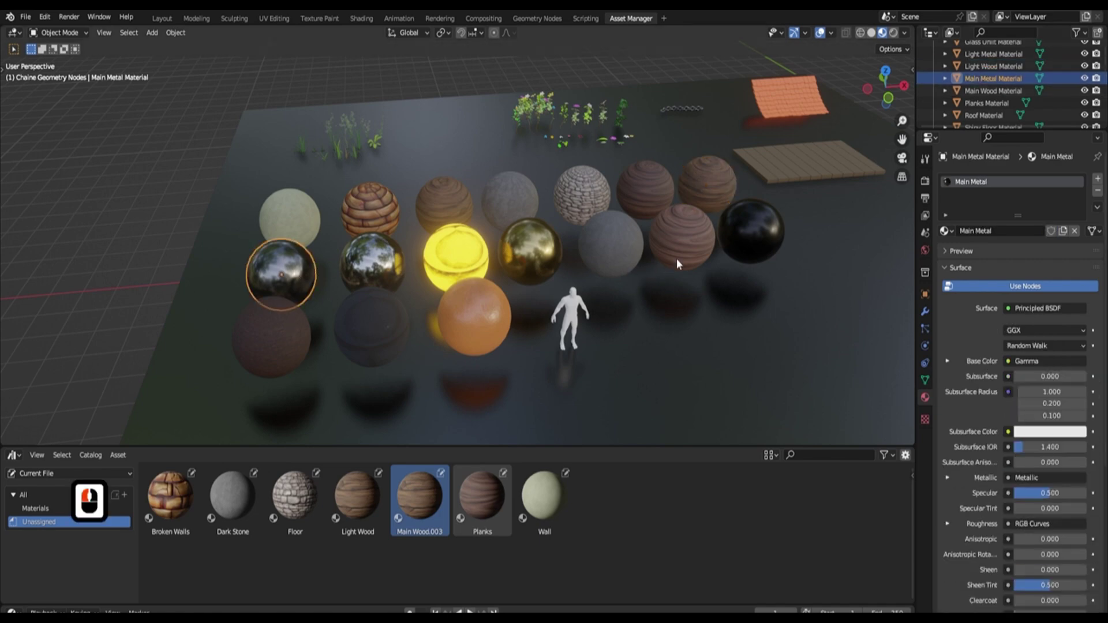
{"action": "right_click", "coordinate": [970, 181]}
{"action": "left_click", "coordinate": [970, 176]}
{"action": "left_click", "coordinate": [372, 267]}
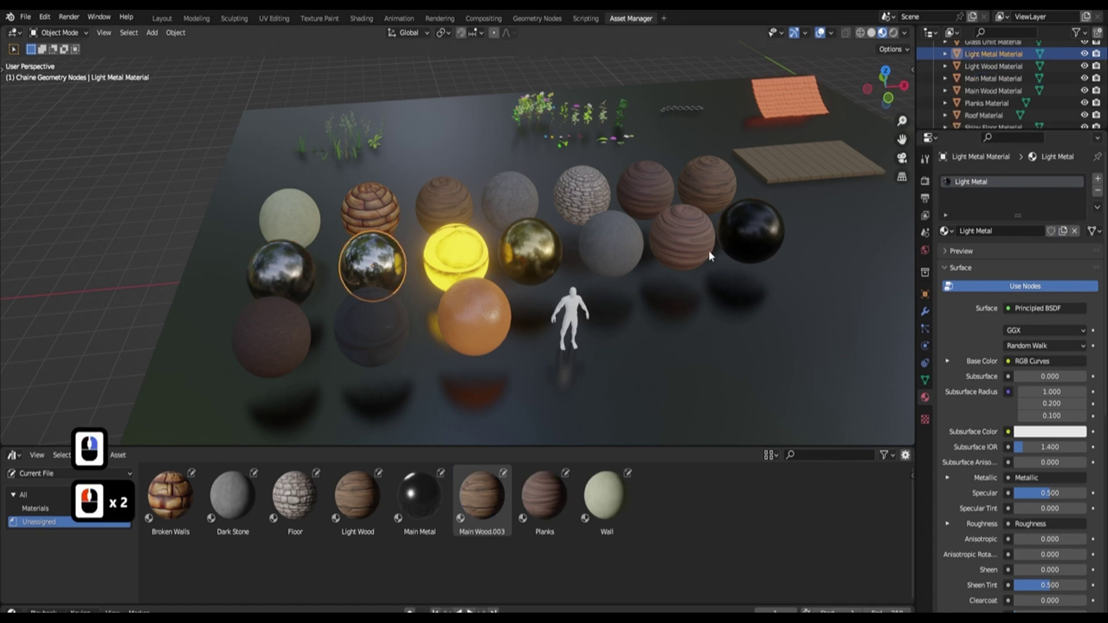
{"action": "right_click", "coordinate": [993, 180]}
{"action": "left_click", "coordinate": [973, 184]}
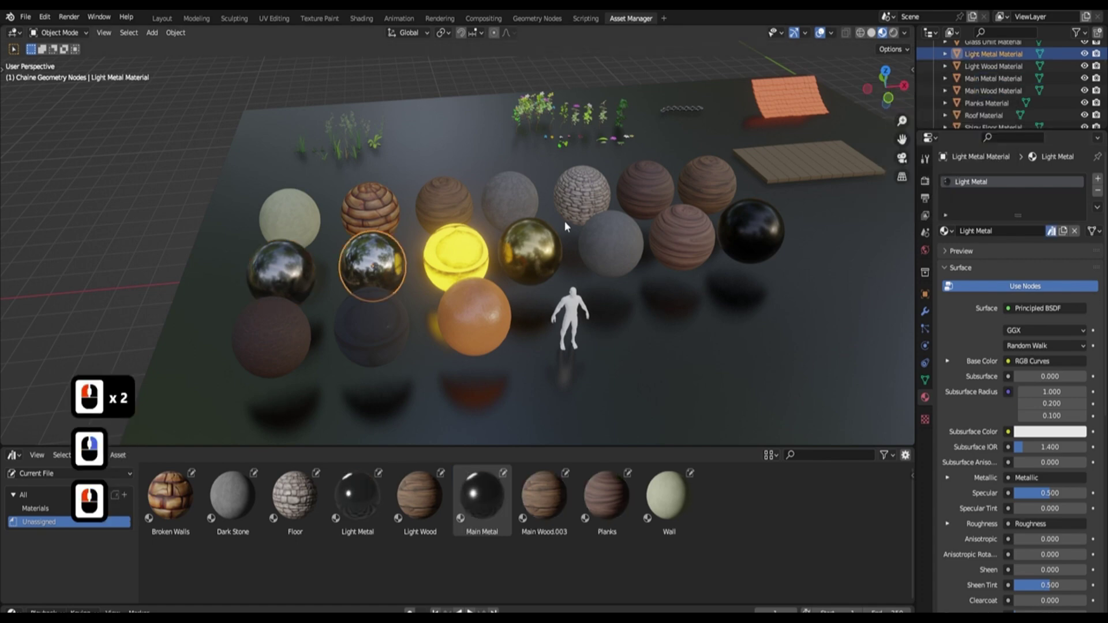
Step: Mark the Glass Lit material of the glowing yellow sphere and the Brass material of the gold sphere as assets
{"action": "left_click", "coordinate": [462, 253]}
{"action": "right_click", "coordinate": [970, 181]}
{"action": "left_click", "coordinate": [973, 178]}
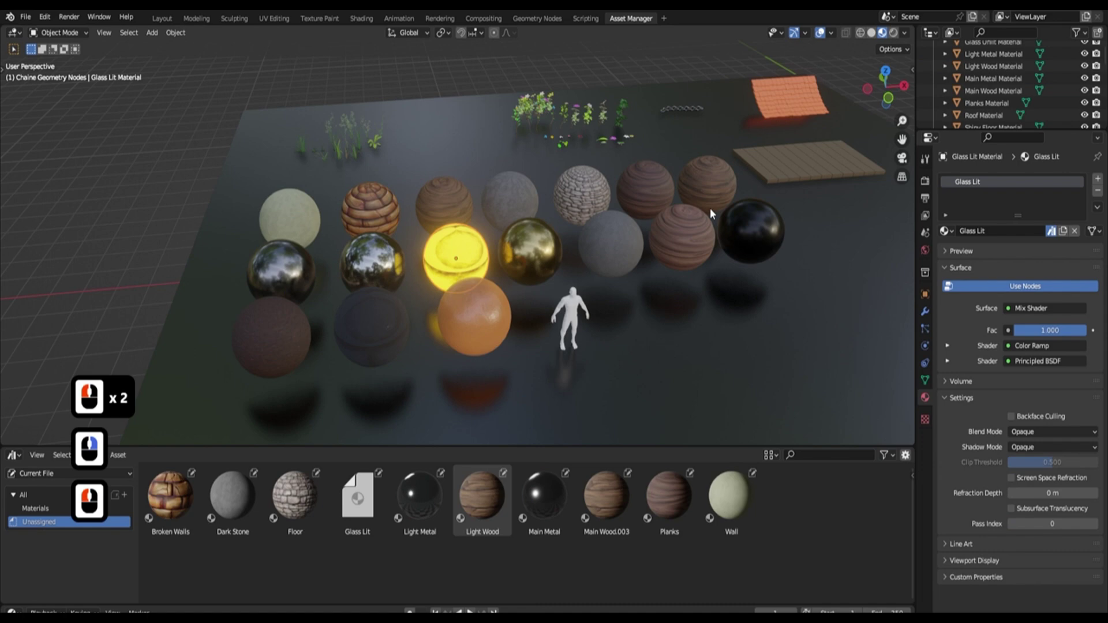
{"action": "left_click", "coordinate": [554, 247]}
{"action": "right_click", "coordinate": [975, 179]}
{"action": "left_click", "coordinate": [959, 179]}
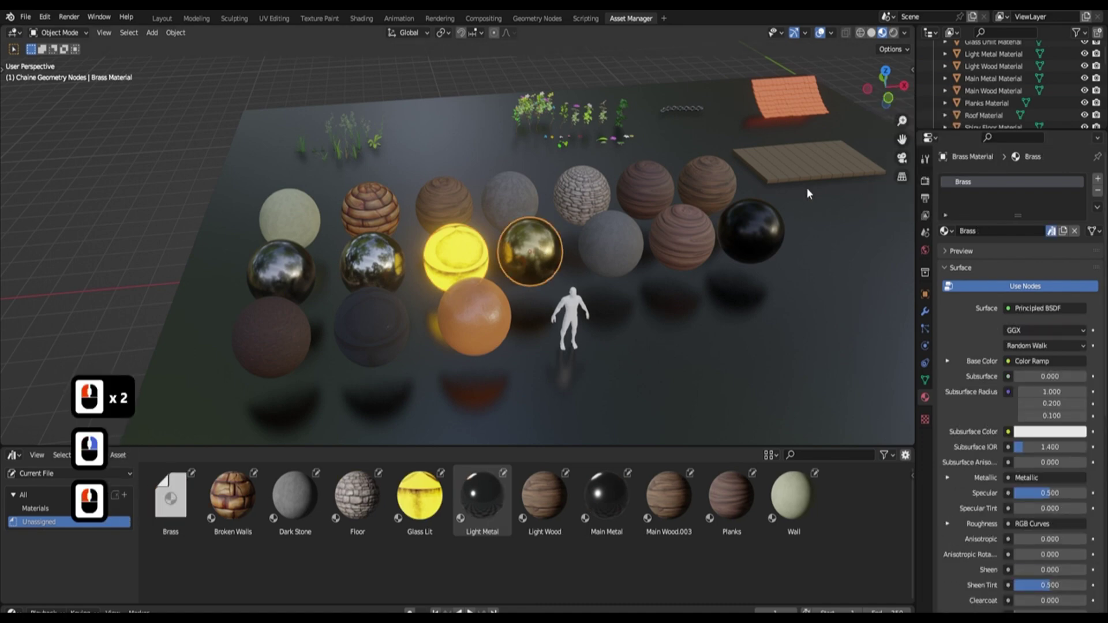
Step: Mark the Stone Flags and Barrel Wood sphere materials as assets
{"action": "left_click", "coordinate": [629, 237]}
{"action": "right_click", "coordinate": [973, 183]}
{"action": "left_click", "coordinate": [935, 185]}
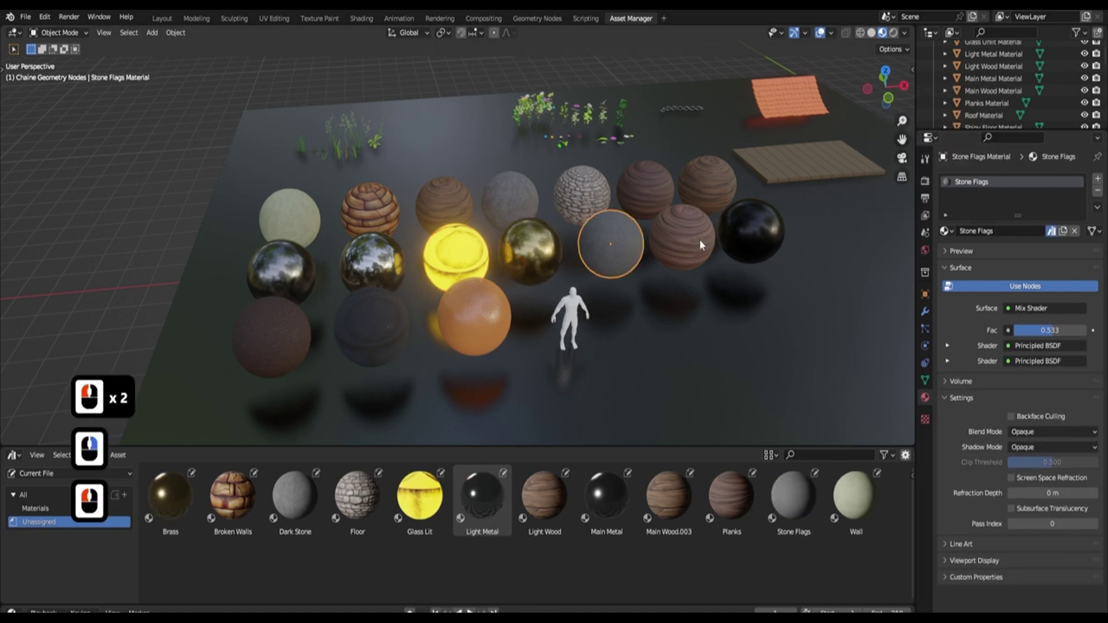
{"action": "left_click", "coordinate": [699, 240]}
{"action": "right_click", "coordinate": [975, 182]}
{"action": "left_click", "coordinate": [904, 180]}
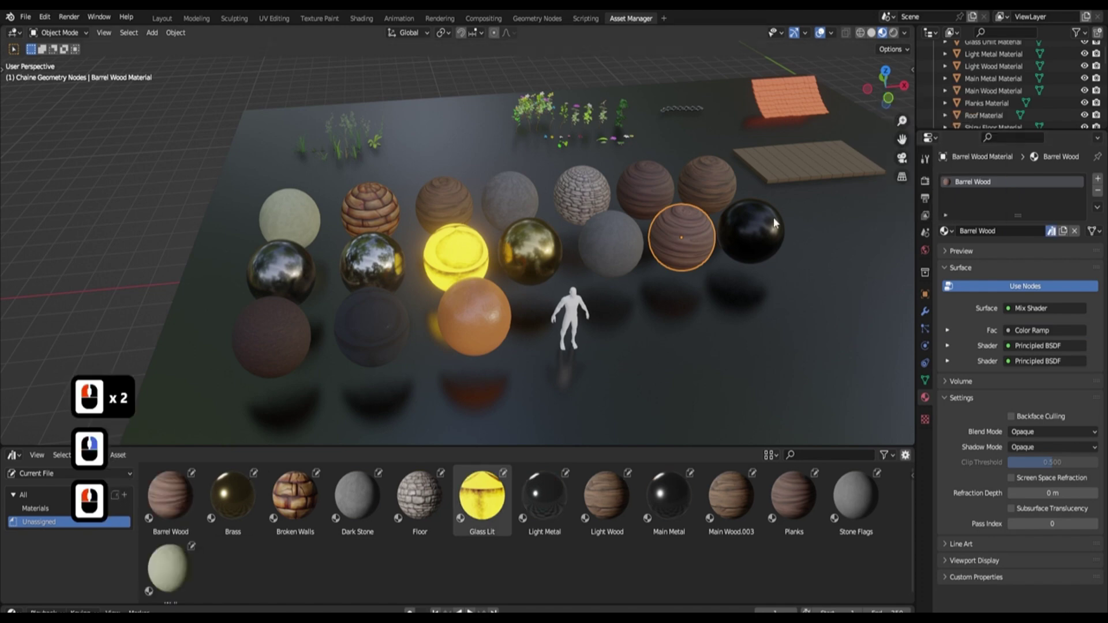
Step: Mark the Shiny Floor material of the black sphere and the Dirt material of the dark brown sphere as assets
{"action": "left_click", "coordinate": [770, 221]}
{"action": "right_click", "coordinate": [981, 182]}
{"action": "left_click", "coordinate": [950, 182]}
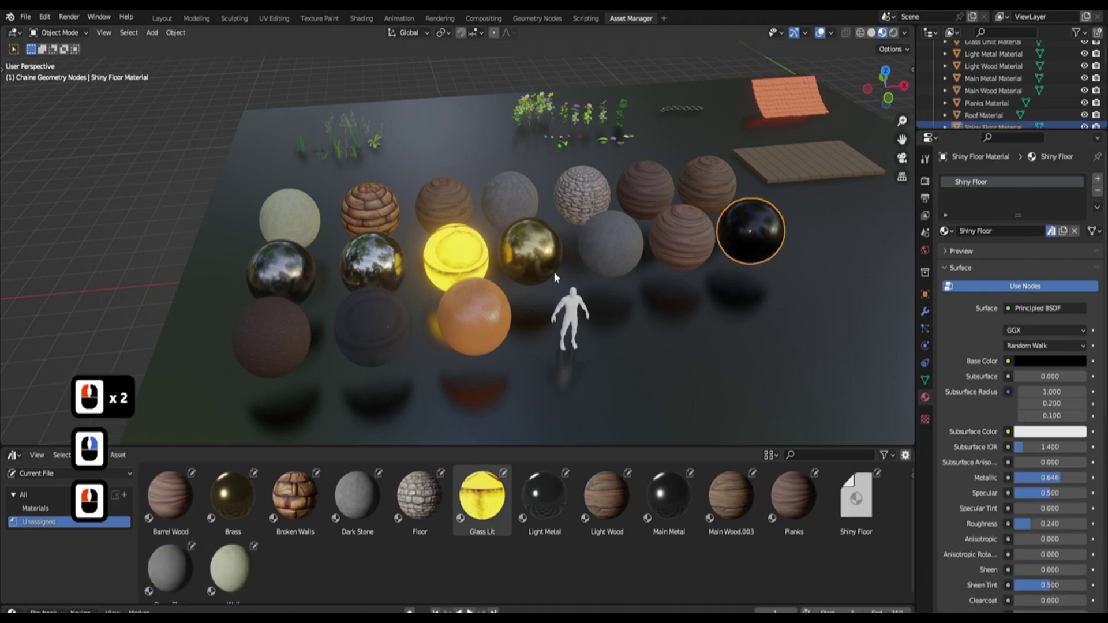
{"action": "left_click", "coordinate": [277, 329]}
{"action": "right_click", "coordinate": [952, 182]}
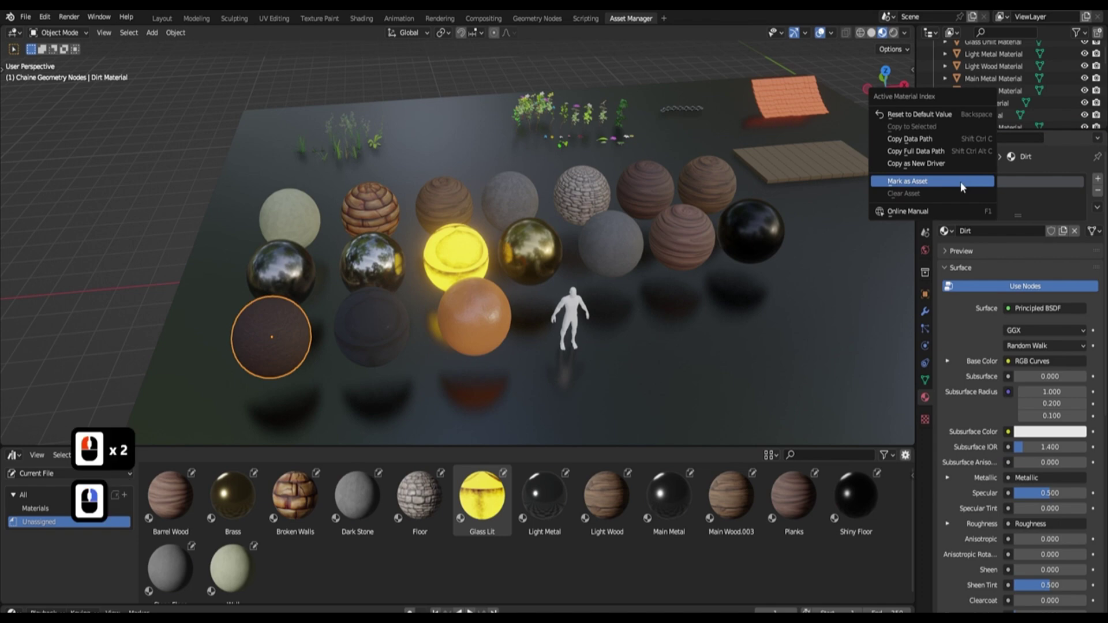
{"action": "left_click", "coordinate": [960, 181]}
Step: Mark the Glass Unlit material of the dark front sphere and the Roof material of the orange sphere as assets
{"action": "left_click", "coordinate": [373, 326]}
{"action": "right_click", "coordinate": [1025, 182]}
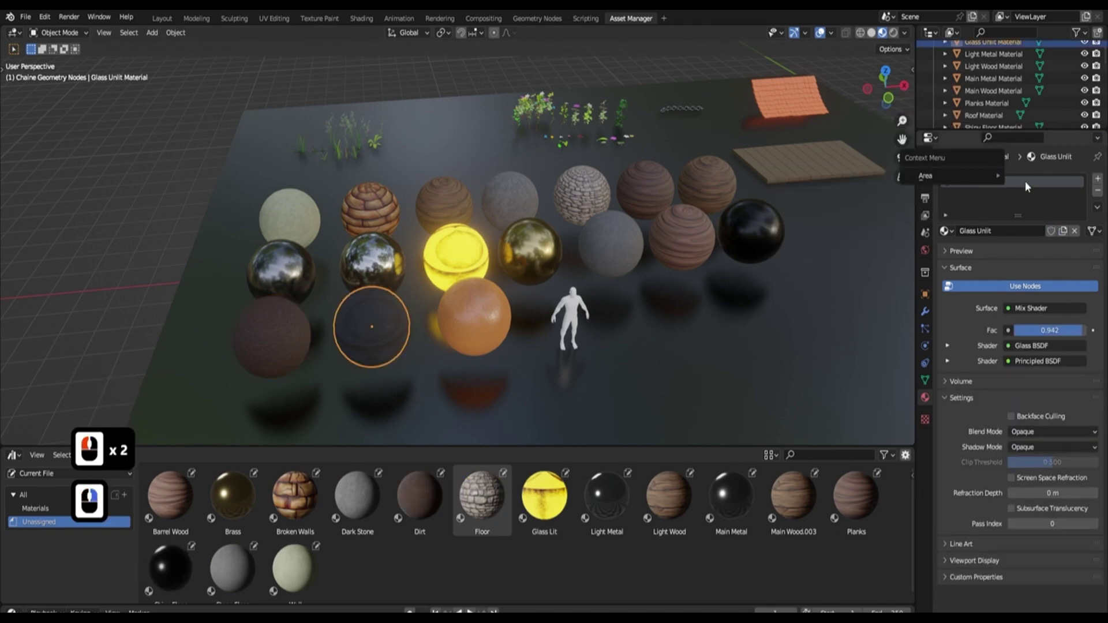
{"action": "right_click", "coordinate": [992, 181]}
{"action": "left_click", "coordinate": [952, 179]}
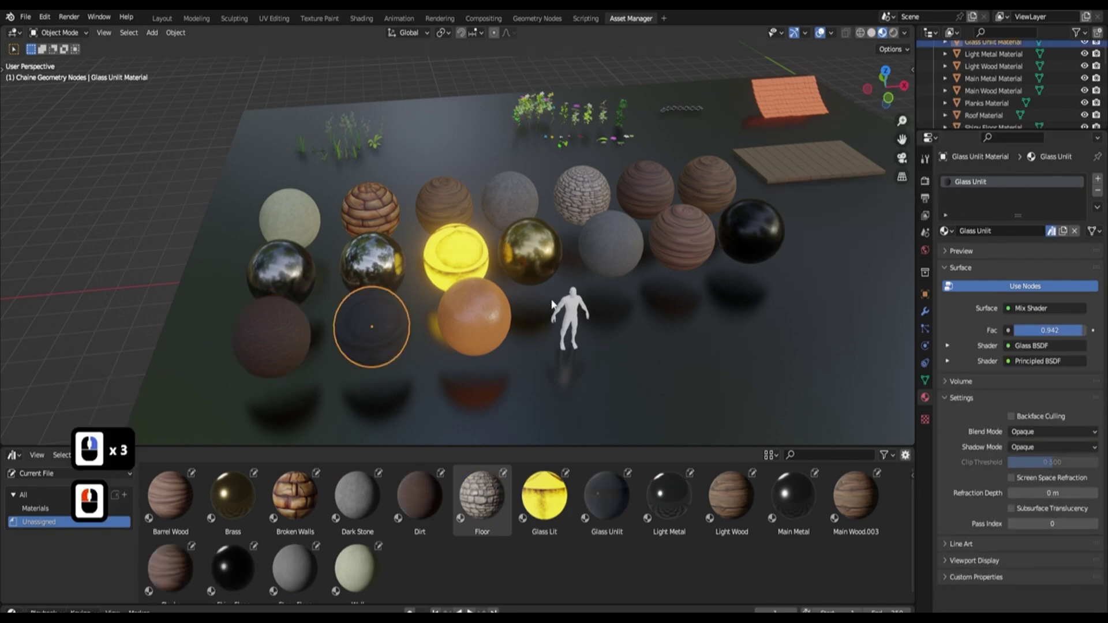
{"action": "left_click", "coordinate": [984, 115]}
{"action": "right_click", "coordinate": [965, 186]}
{"action": "left_click", "coordinate": [930, 187]}
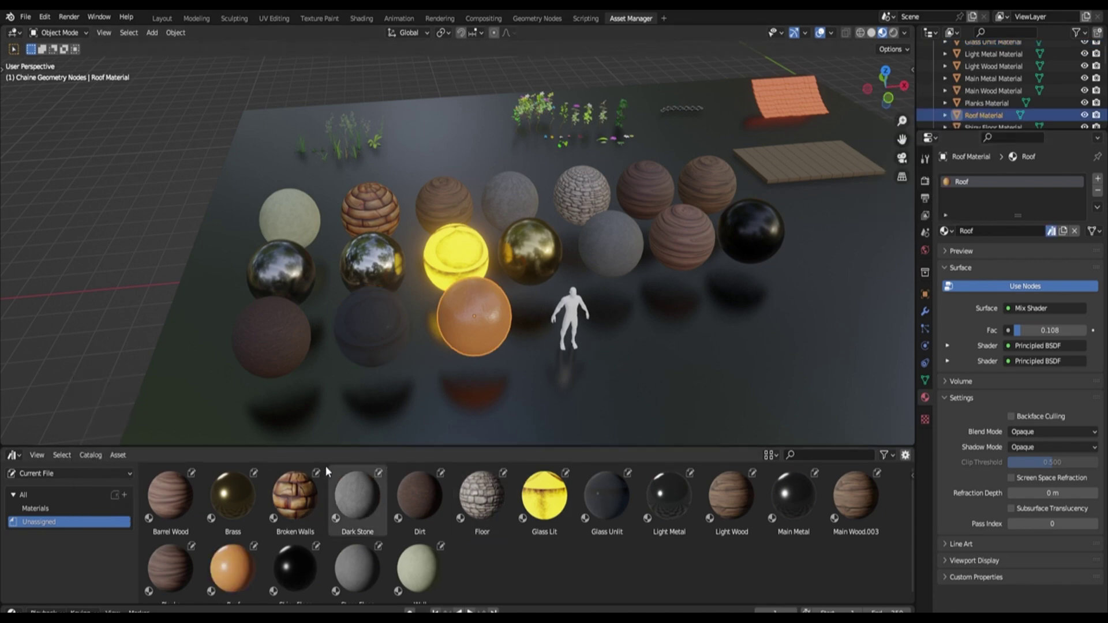
Step: Move all unassigned material assets, from Barrel Wood to Wall, into the Materials catalog and show that catalog
{"action": "left_click", "coordinate": [170, 495]}
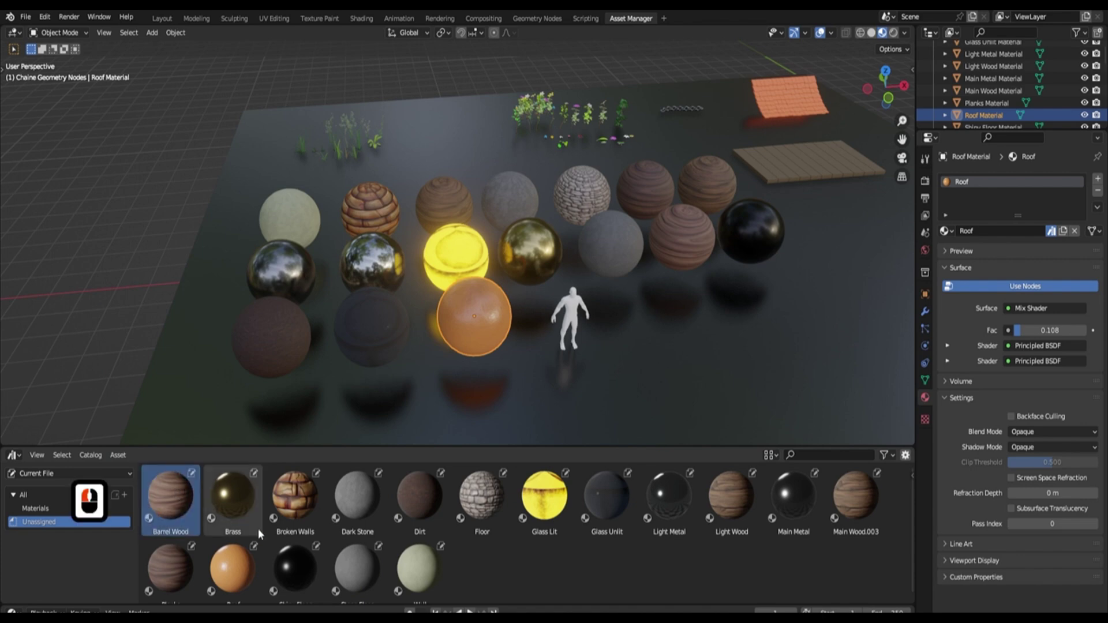
{"action": "left_click", "coordinate": [416, 556], "text": "shift"}
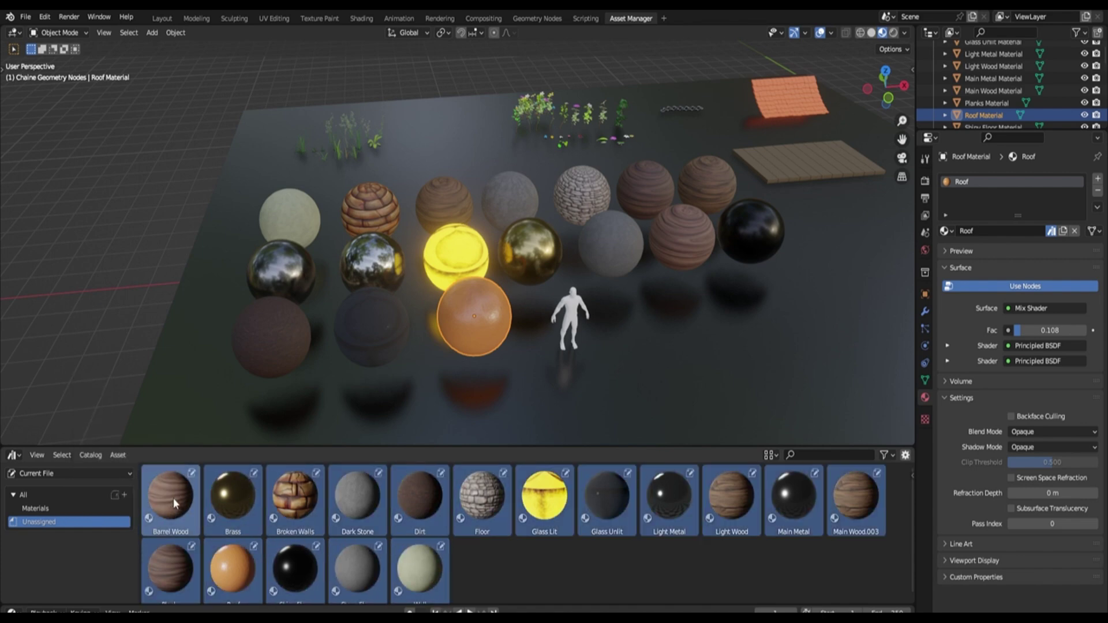
{"action": "left_click_drag", "start_coordinate": [173, 498], "coordinate": [50, 505]}
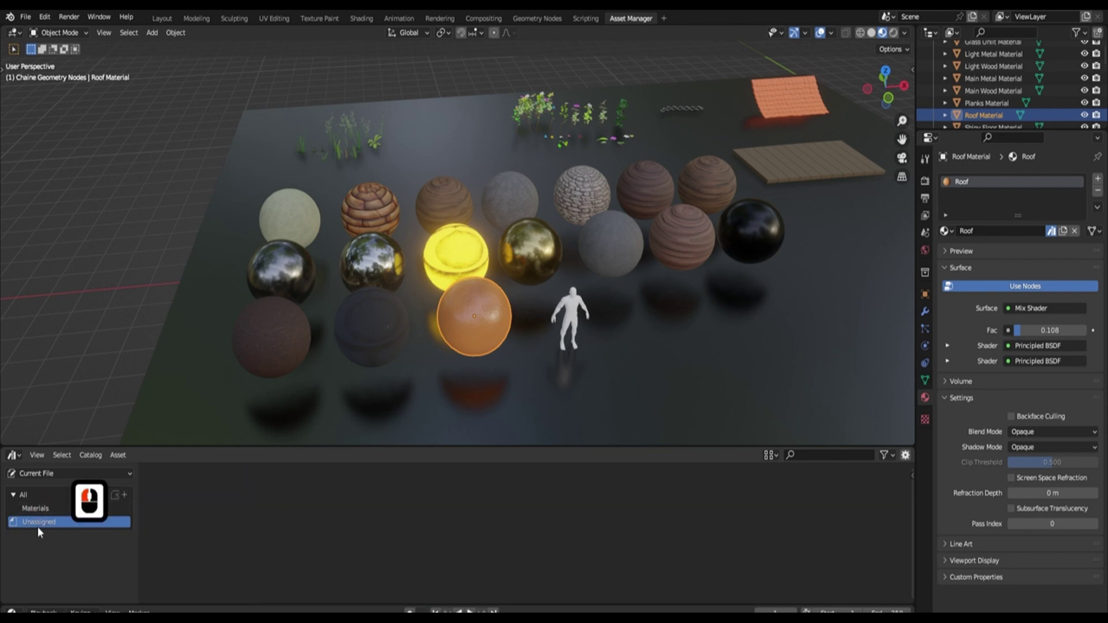
{"action": "left_click", "coordinate": [56, 509]}
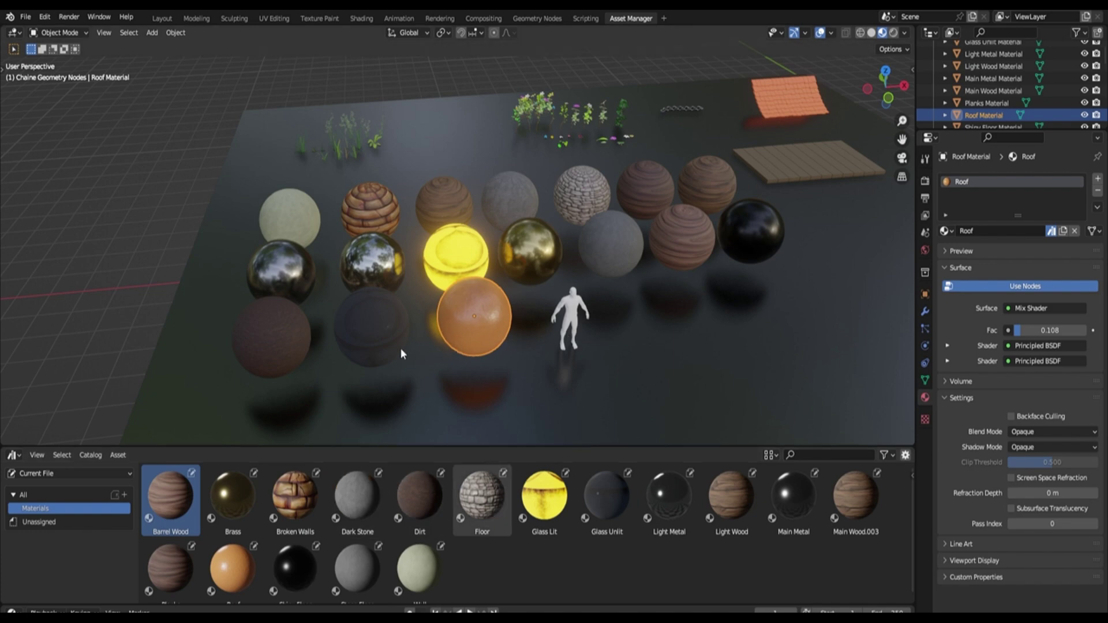
Step: Add a new asset catalog under All and name it Ref
{"action": "left_click", "coordinate": [124, 495]}
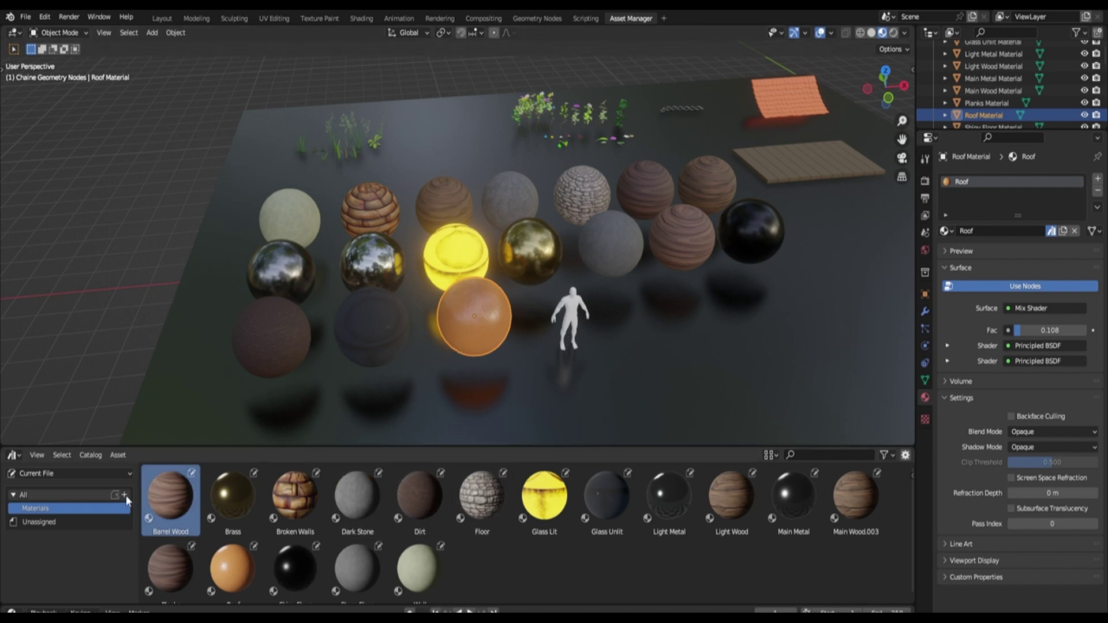
{"action": "double_click", "coordinate": [52, 509]}
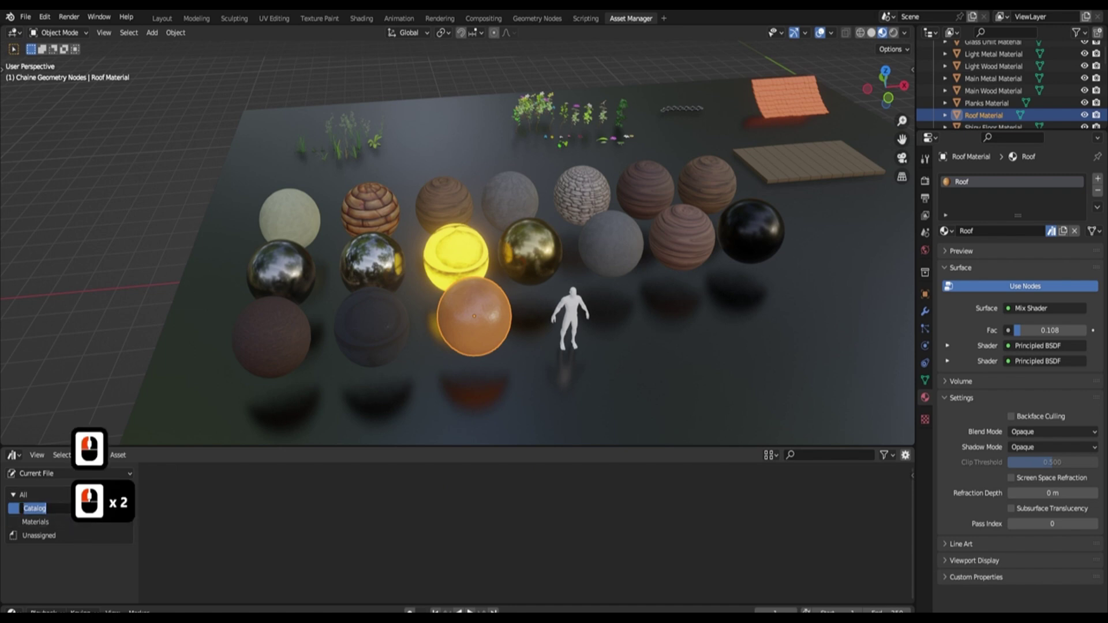
{"action": "type", "text": "Ref"}
{"action": "key", "text": "Return"}
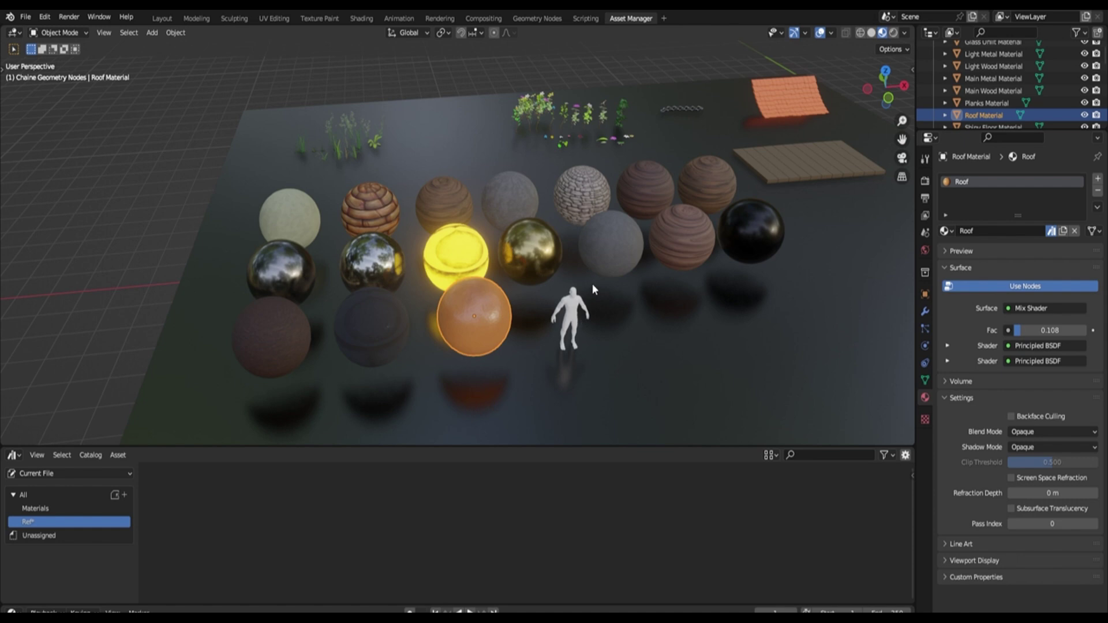
Step: Enlarge the outliner, locate the human figure Human_1.8_Meters_Group1 in it, and mark it as an asset
{"action": "left_click", "coordinate": [579, 312]}
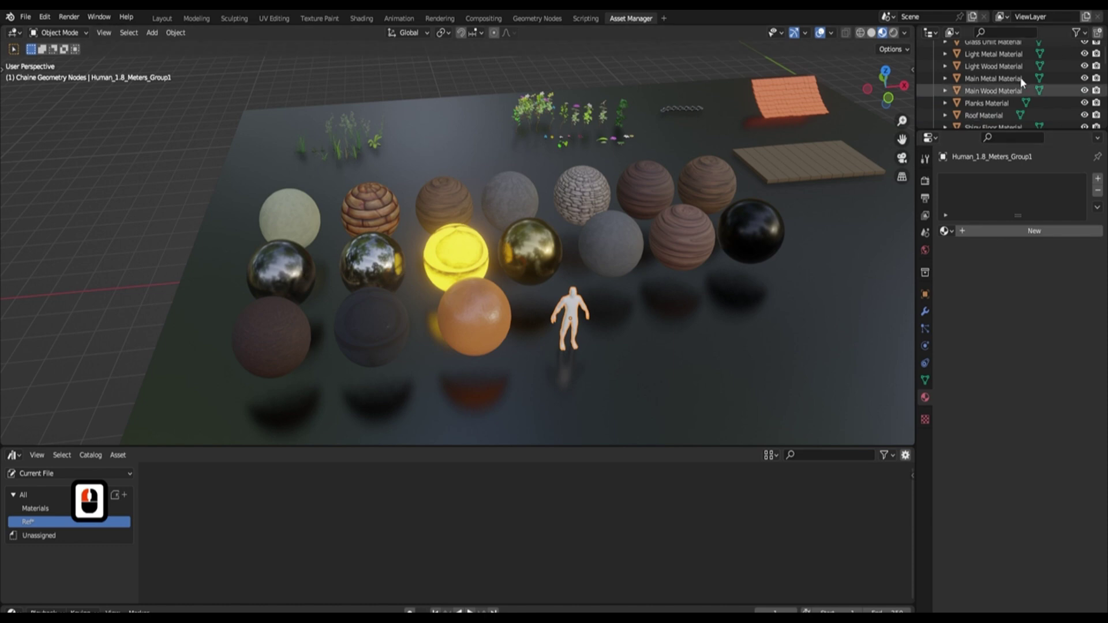
{"action": "left_click_drag", "start_coordinate": [1059, 128], "coordinate": [1060, 238]}
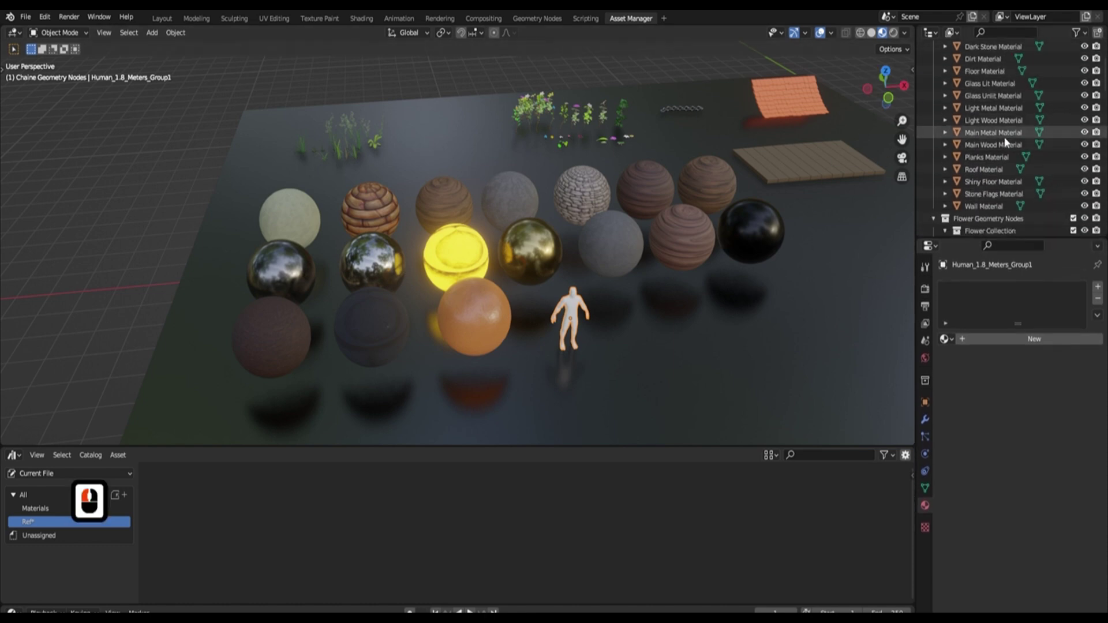
{"action": "key", "text": "KP_Decimal"}
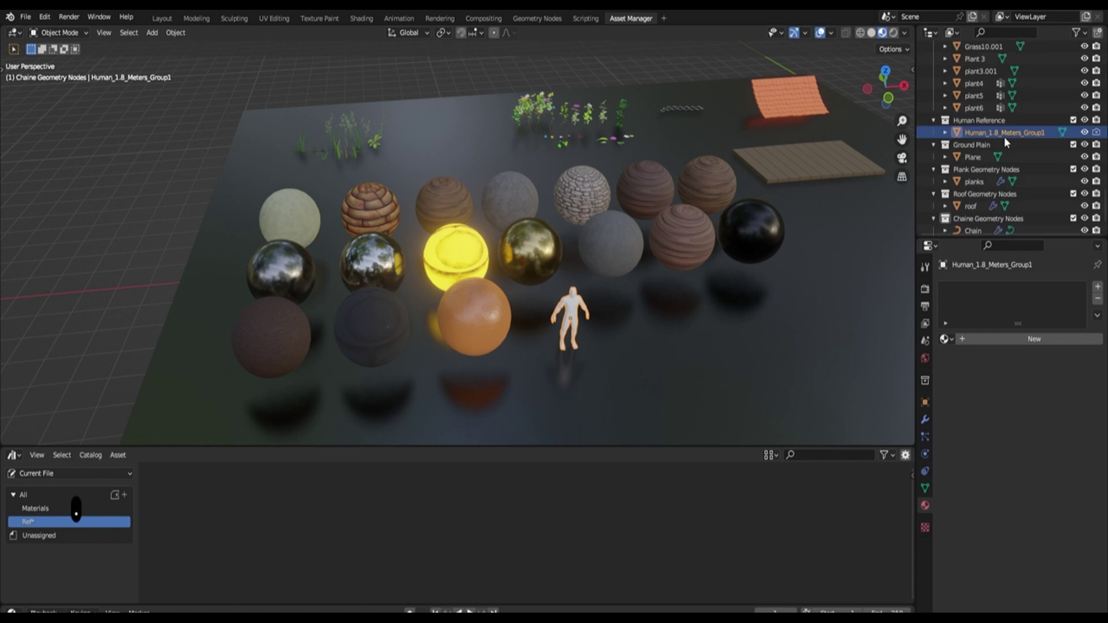
{"action": "right_click", "coordinate": [998, 134]}
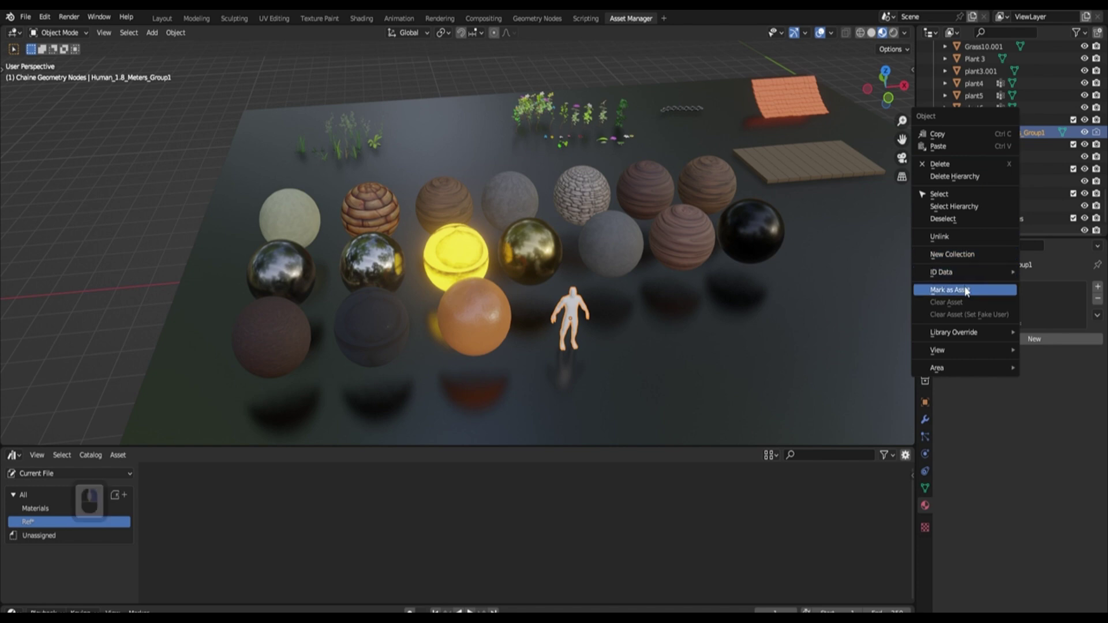
{"action": "left_click", "coordinate": [950, 289]}
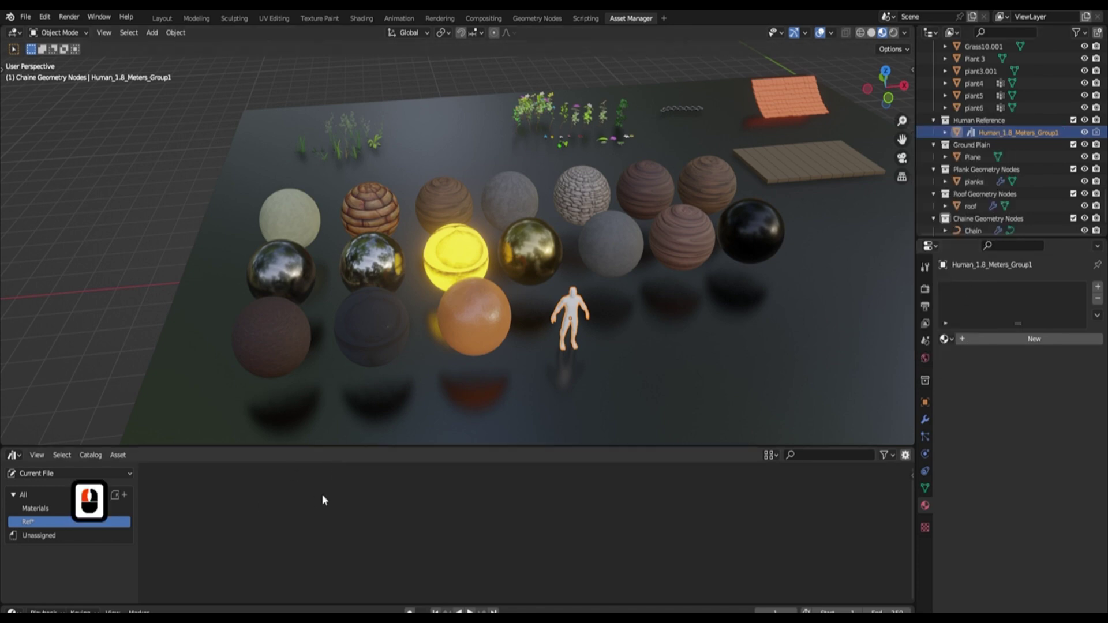
Step: Move the unassigned human asset into the Ref catalog and save the file
{"action": "left_click", "coordinate": [45, 534]}
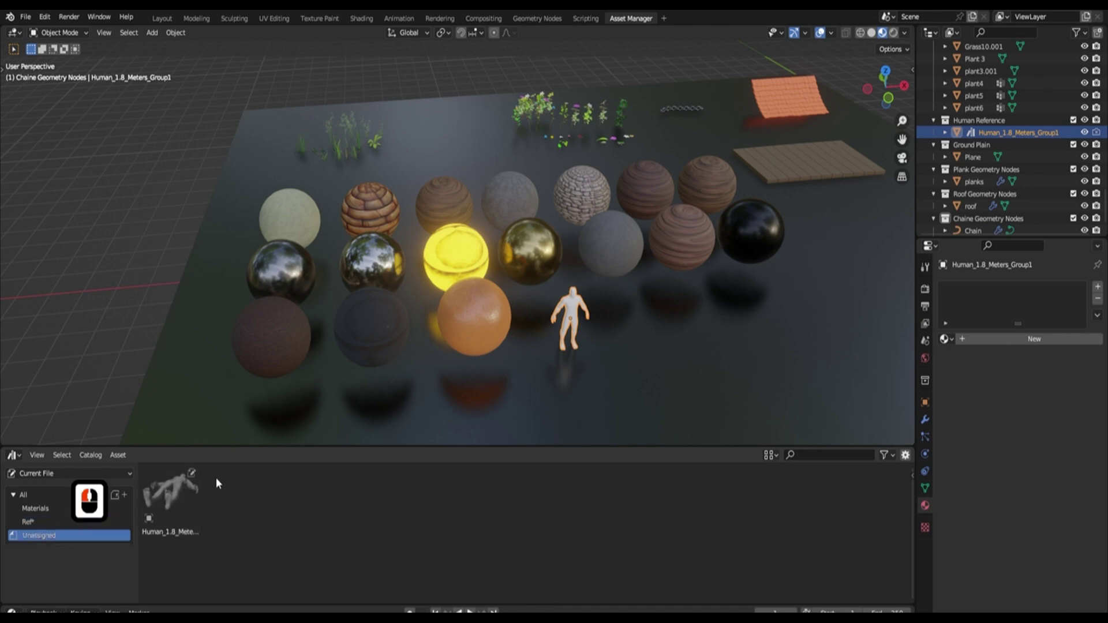
{"action": "left_click_drag", "start_coordinate": [173, 494], "coordinate": [53, 520]}
{"action": "left_click", "coordinate": [47, 521]}
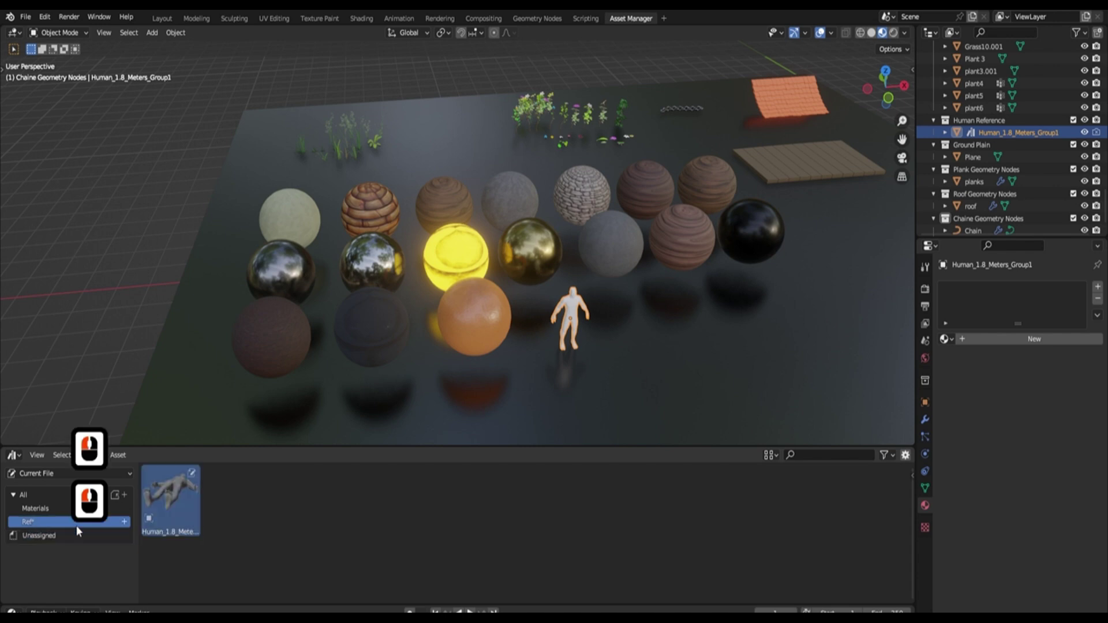
{"action": "left_click", "coordinate": [26, 17]}
{"action": "left_click", "coordinate": [35, 101]}
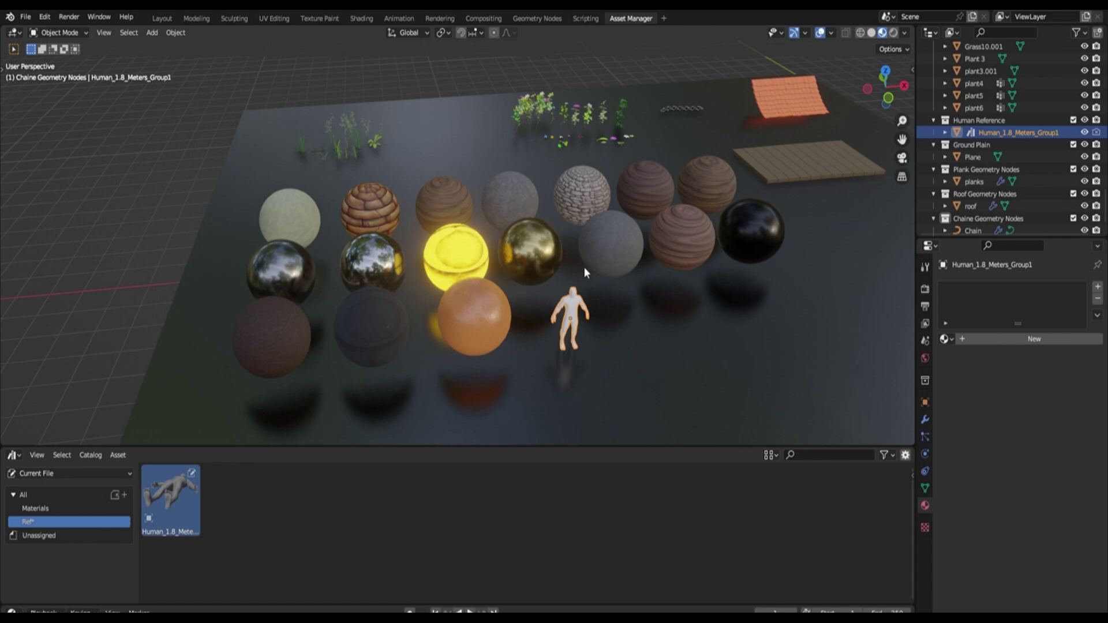
Step: Clear the asset mark from the human figure stored in the Ref catalog
{"action": "middle_click_drag", "start_coordinate": [608, 267], "coordinate": [597, 232]}
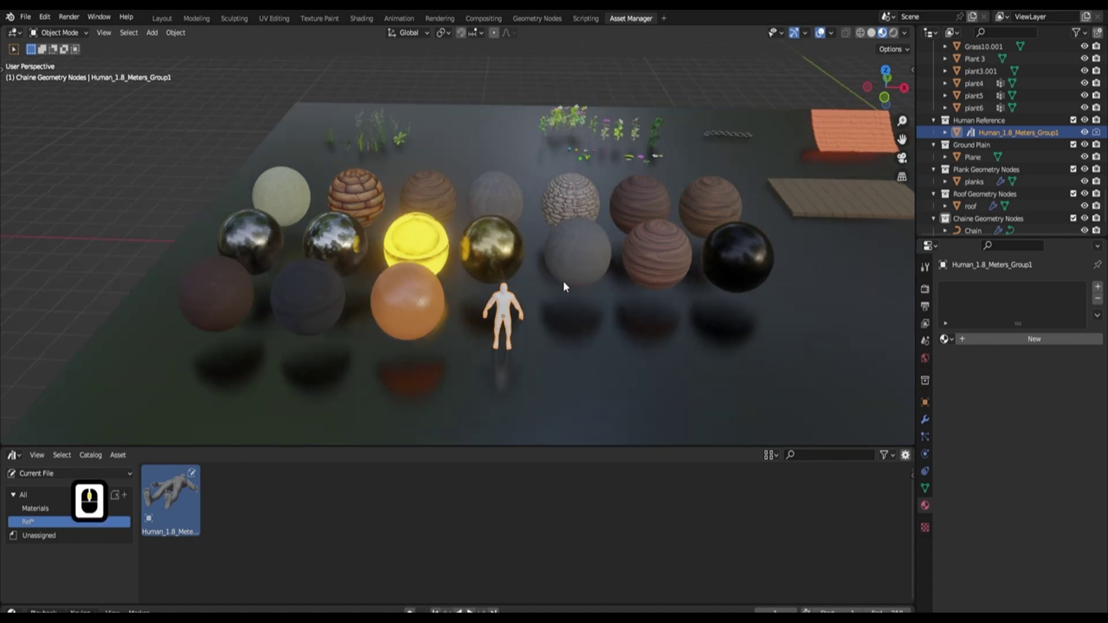
{"action": "key", "text": "KP_1"}
{"action": "scroll", "coordinate": [568, 222], "scroll_direction": "up", "scroll_amount": 4}
{"action": "middle_click_drag", "start_coordinate": [546, 65], "coordinate": [522, 201], "text": "shift"}
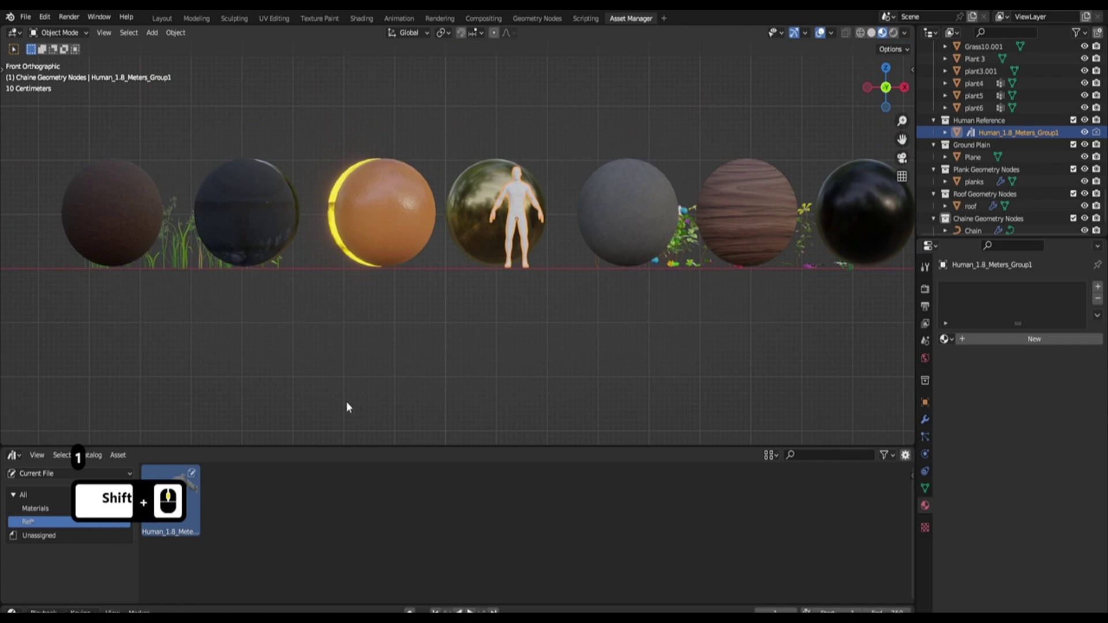
{"action": "right_click", "coordinate": [164, 521]}
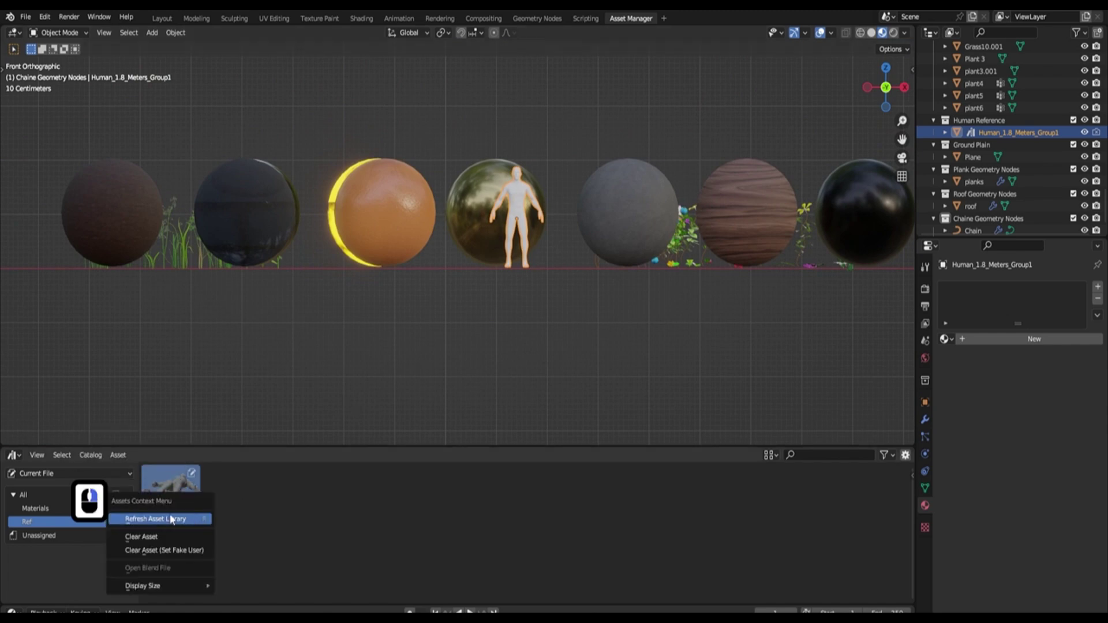
{"action": "left_click", "coordinate": [160, 536]}
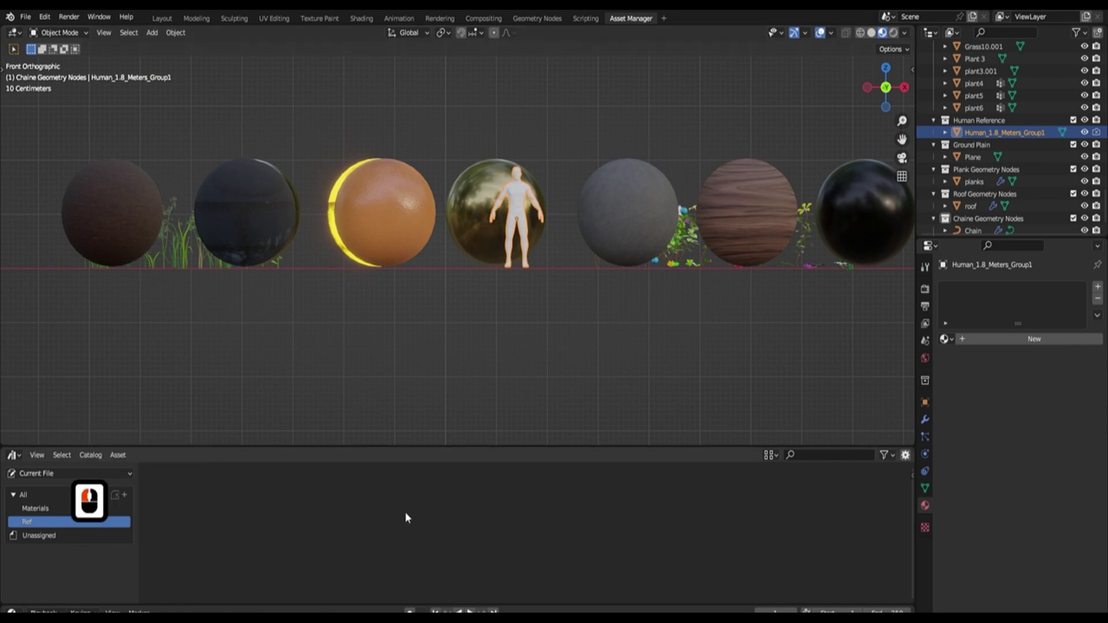
Step: Mark the human figure as an asset and clear the mark from it among the unassigned assets
{"action": "right_click", "coordinate": [987, 139]}
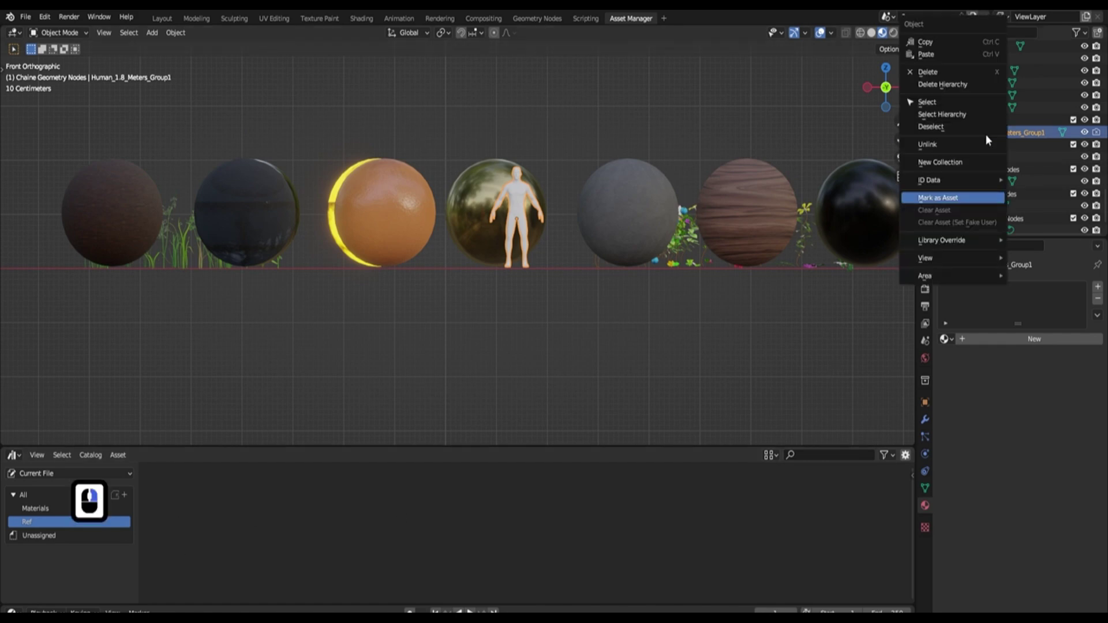
{"action": "left_click", "coordinate": [960, 198]}
{"action": "left_click", "coordinate": [52, 534]}
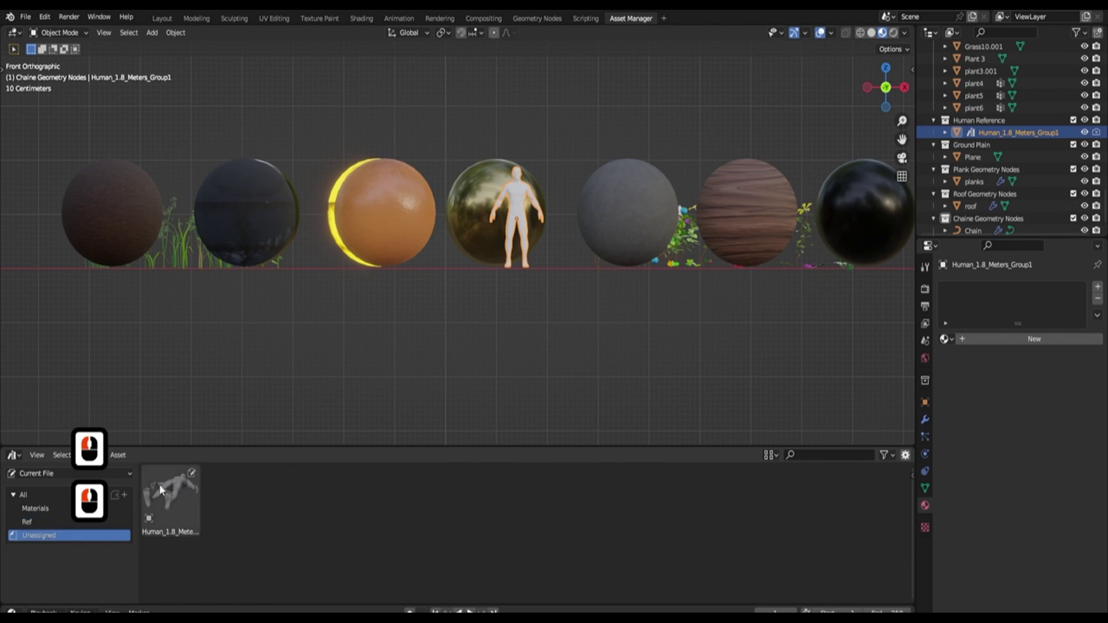
{"action": "right_click", "coordinate": [171, 489]}
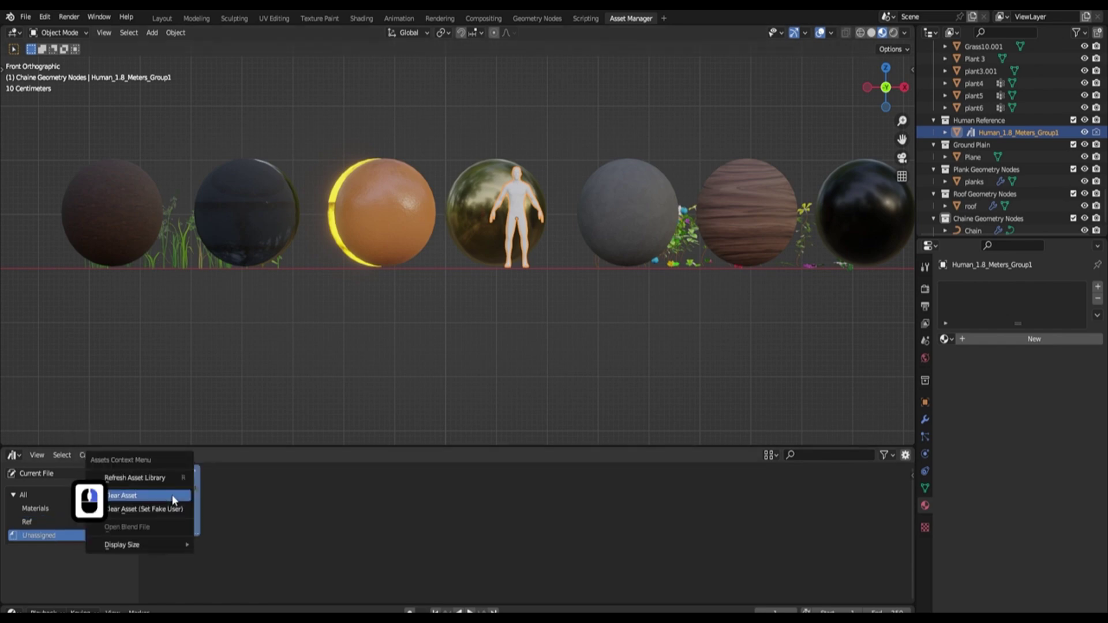
{"action": "left_click", "coordinate": [168, 494]}
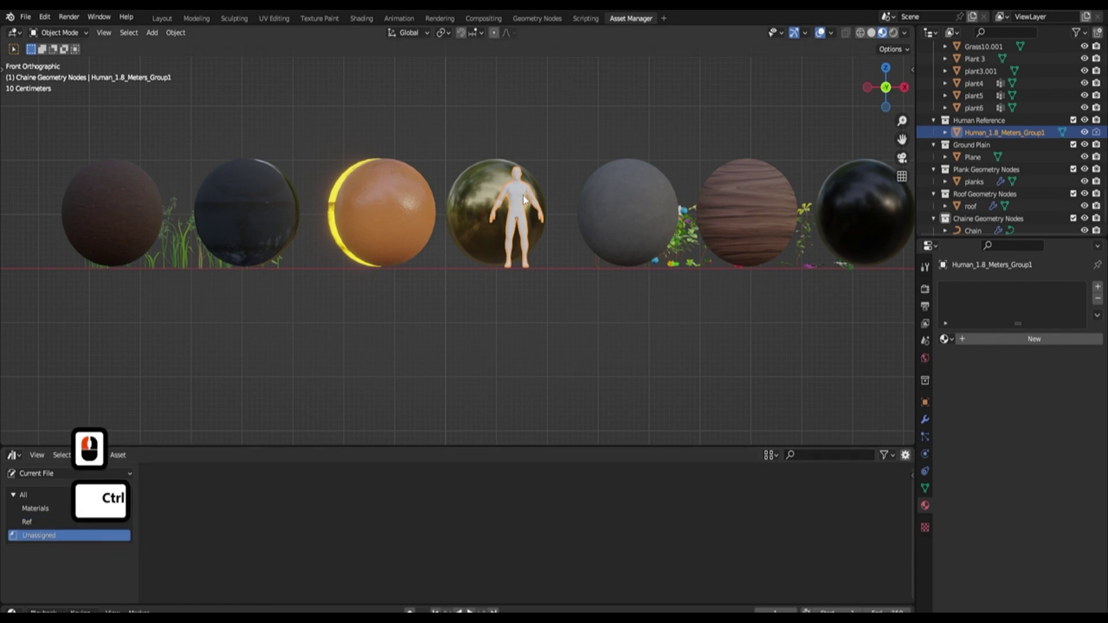
Step: Apply the human figure's object transform and set its origin to its geometry
{"action": "key", "text": "ctrl+a"}
{"action": "left_click", "coordinate": [506, 233]}
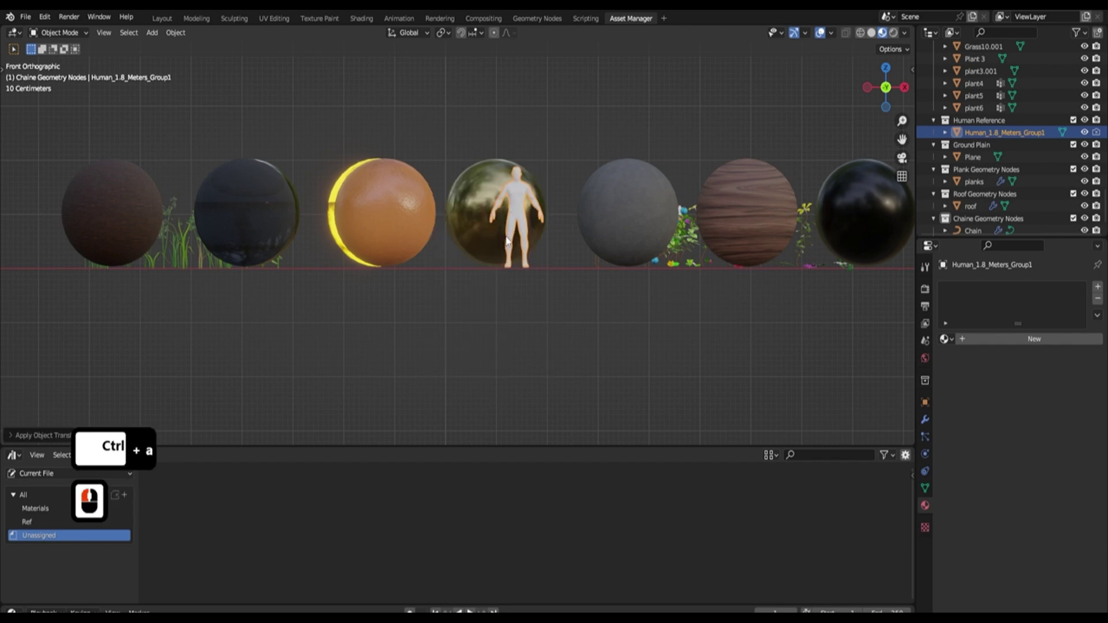
{"action": "right_click", "coordinate": [506, 238]}
{"action": "left_click", "coordinate": [453, 292]}
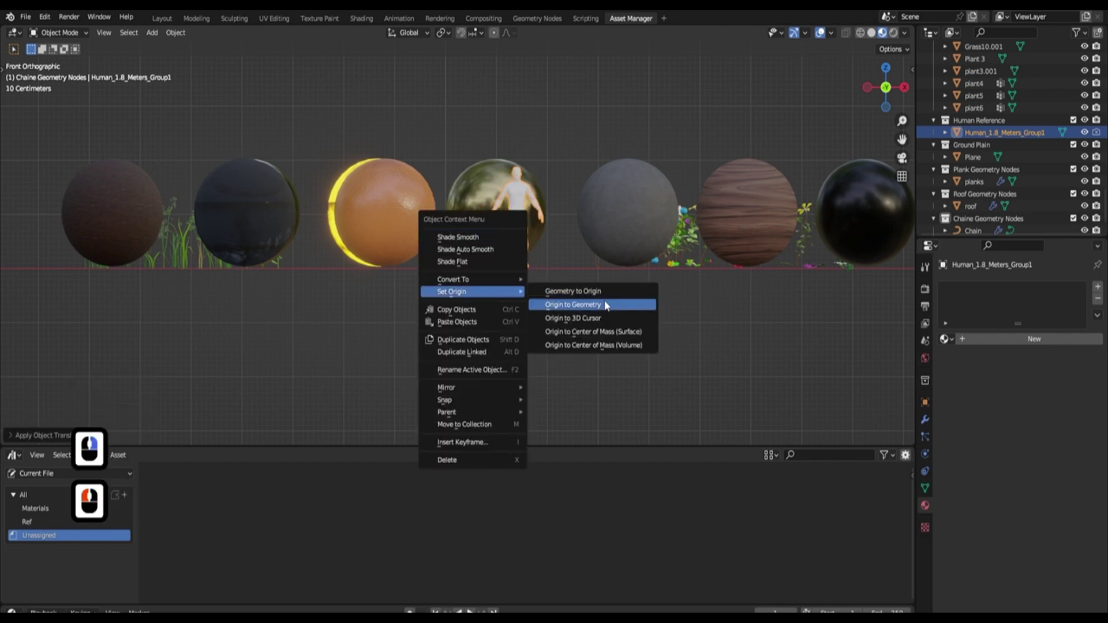
{"action": "left_click", "coordinate": [594, 302]}
Step: Mark the human figure Human_1.8_Meters_Group1 as an asset
{"action": "right_click", "coordinate": [987, 132]}
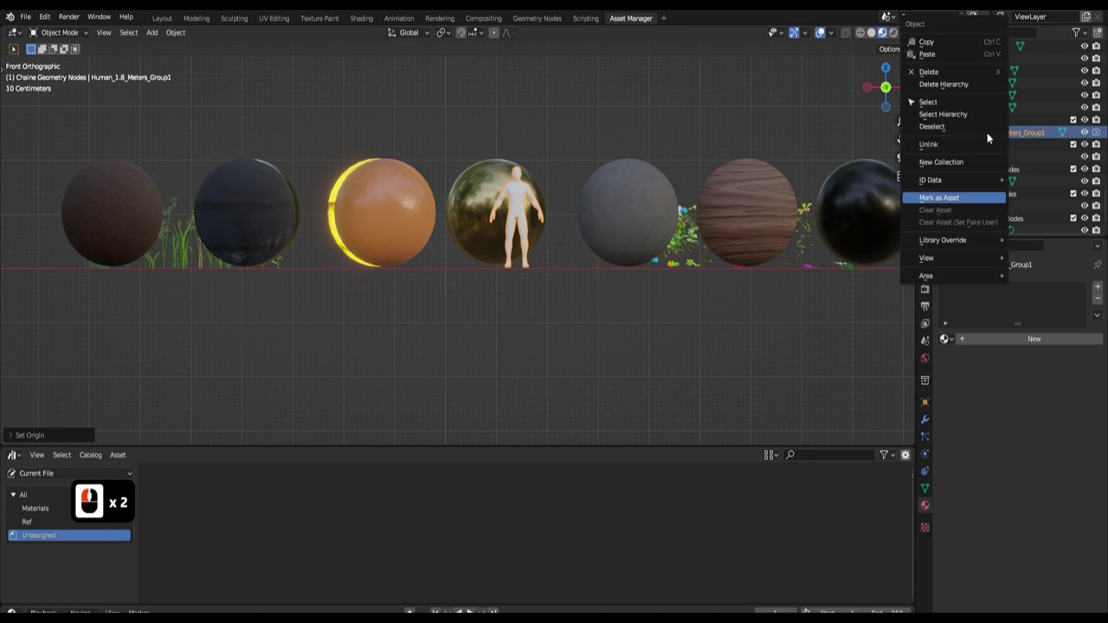
{"action": "left_click", "coordinate": [940, 198]}
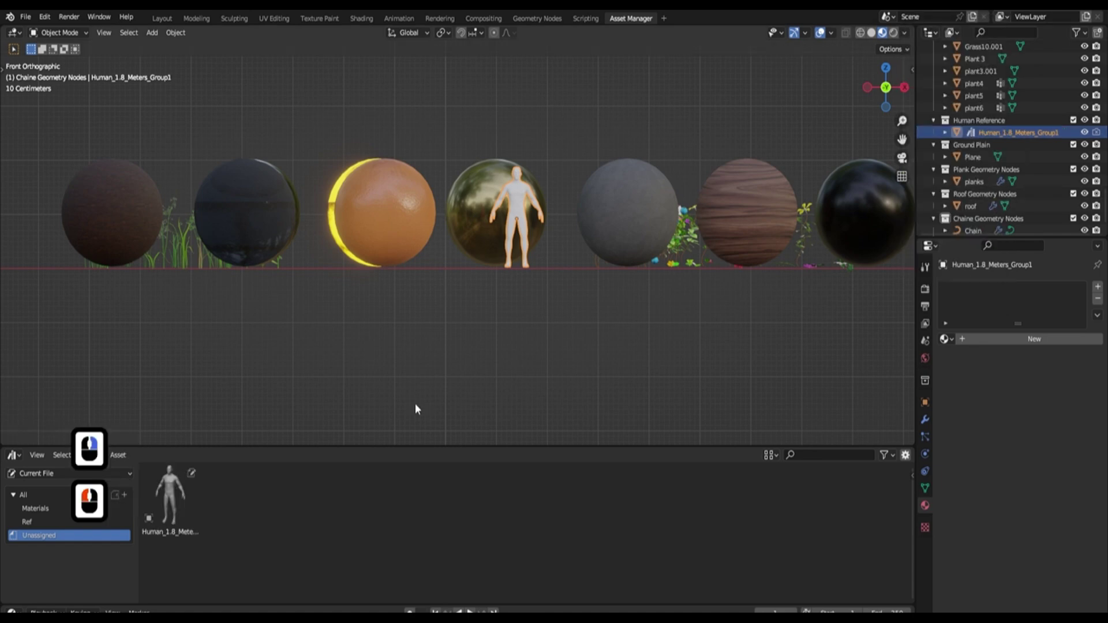
Step: Move the unassigned human asset into the Ref catalog and save the file
{"action": "left_click", "coordinate": [168, 497]}
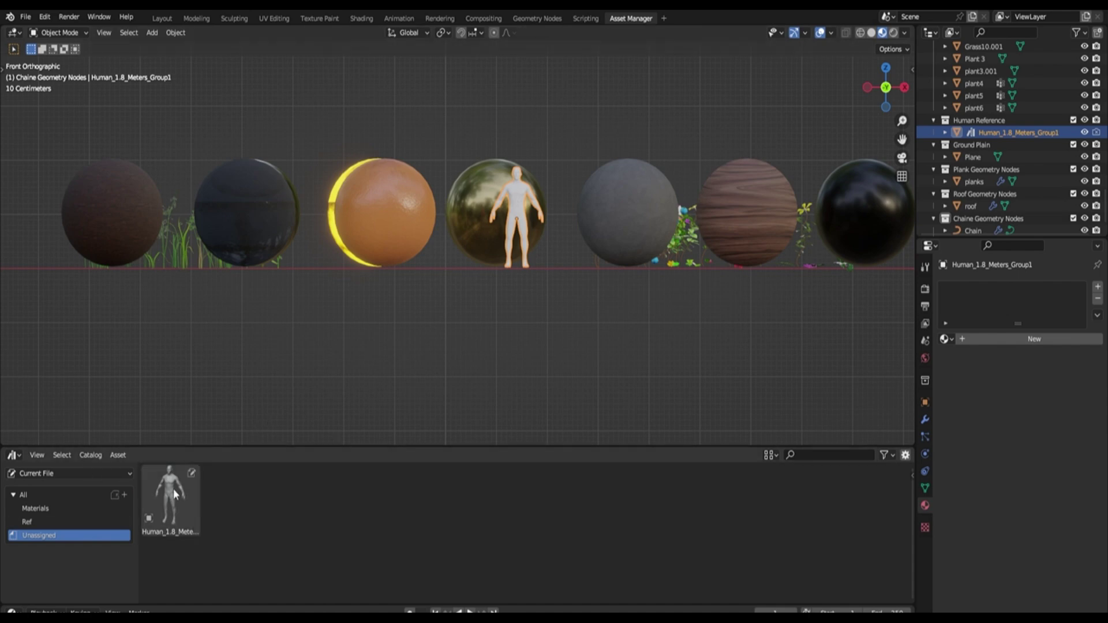
{"action": "left_click_drag", "start_coordinate": [174, 489], "coordinate": [48, 517]}
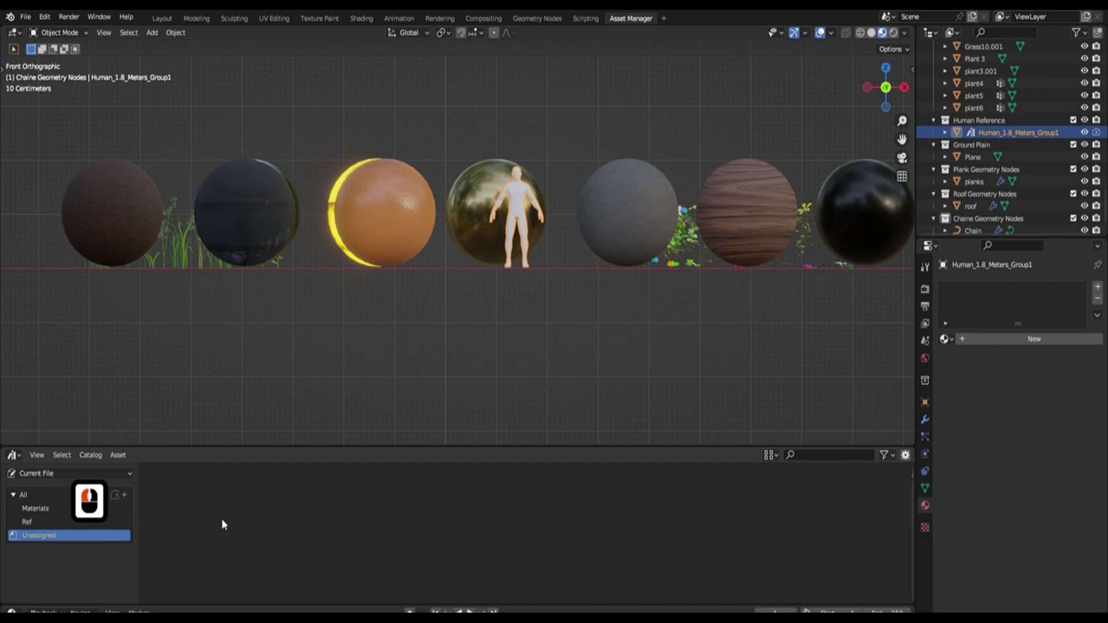
{"action": "left_click", "coordinate": [26, 16]}
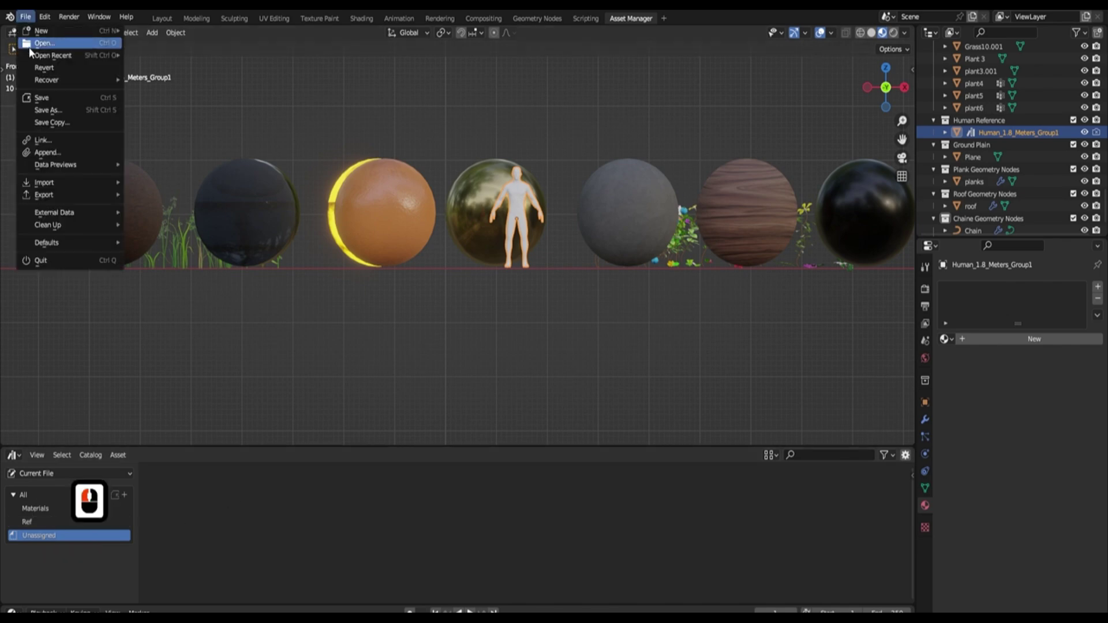
{"action": "left_click", "coordinate": [52, 100]}
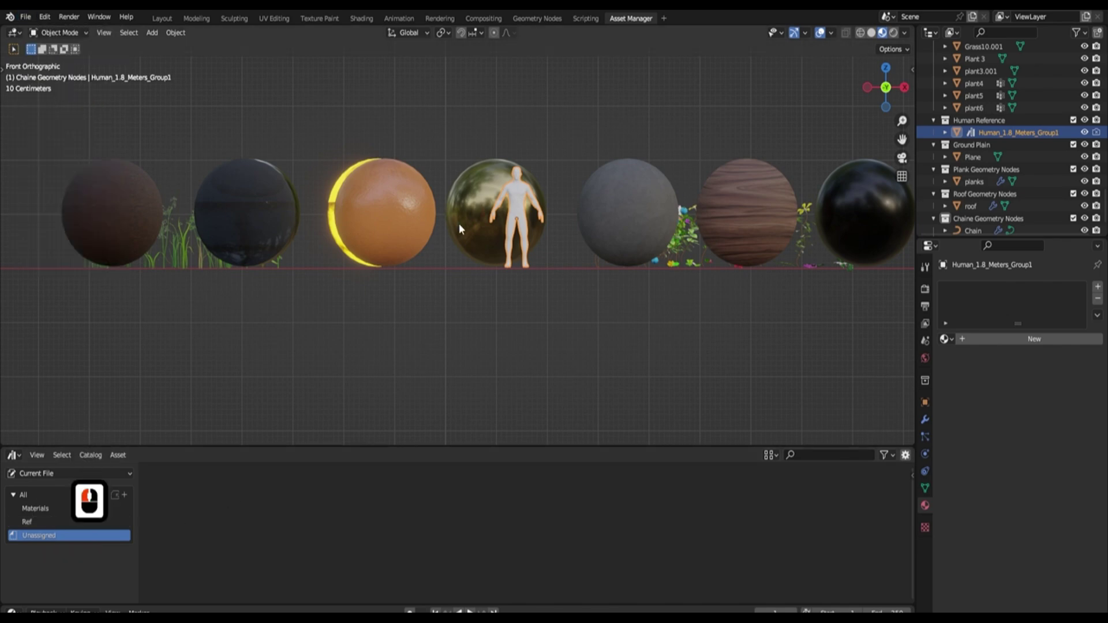
Step: Hide the ground plane beneath the spheres and plants
{"action": "middle_click_drag", "start_coordinate": [562, 206], "coordinate": [593, 240]}
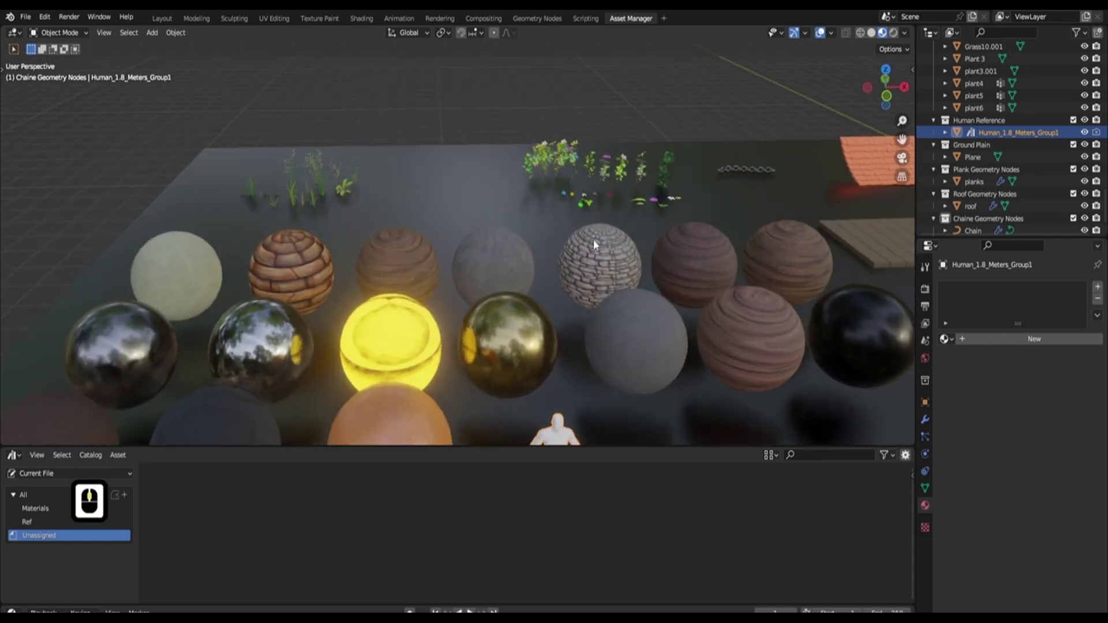
{"action": "scroll", "coordinate": [487, 213], "scroll_direction": "down", "scroll_amount": 3}
{"action": "middle_click_drag", "start_coordinate": [488, 191], "coordinate": [558, 219], "text": "shift"}
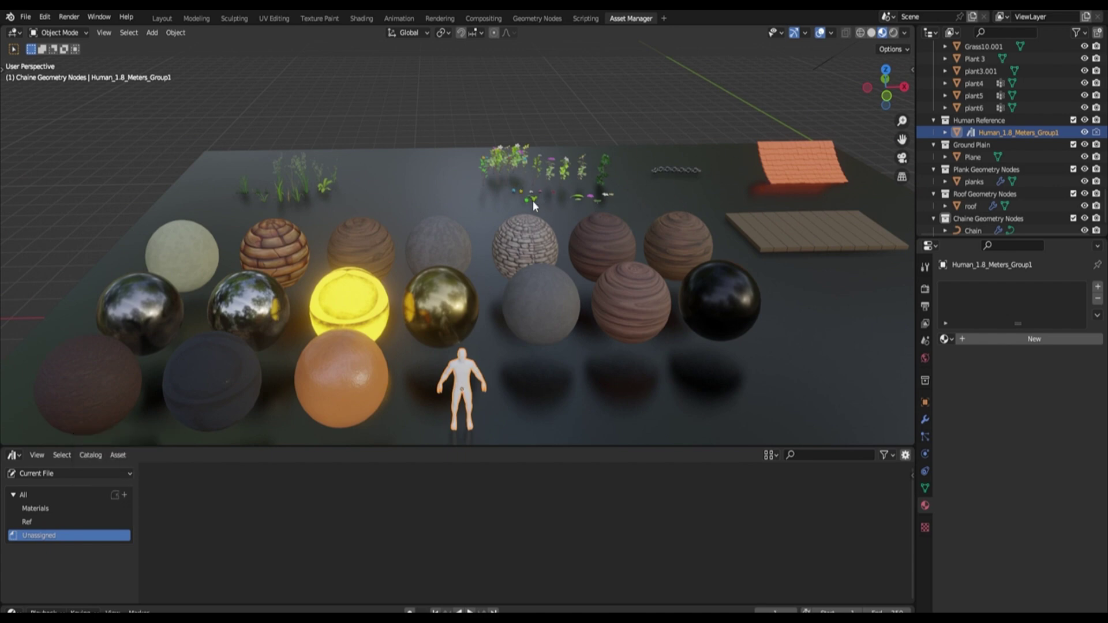
{"action": "middle_click_drag", "start_coordinate": [542, 199], "coordinate": [520, 237]}
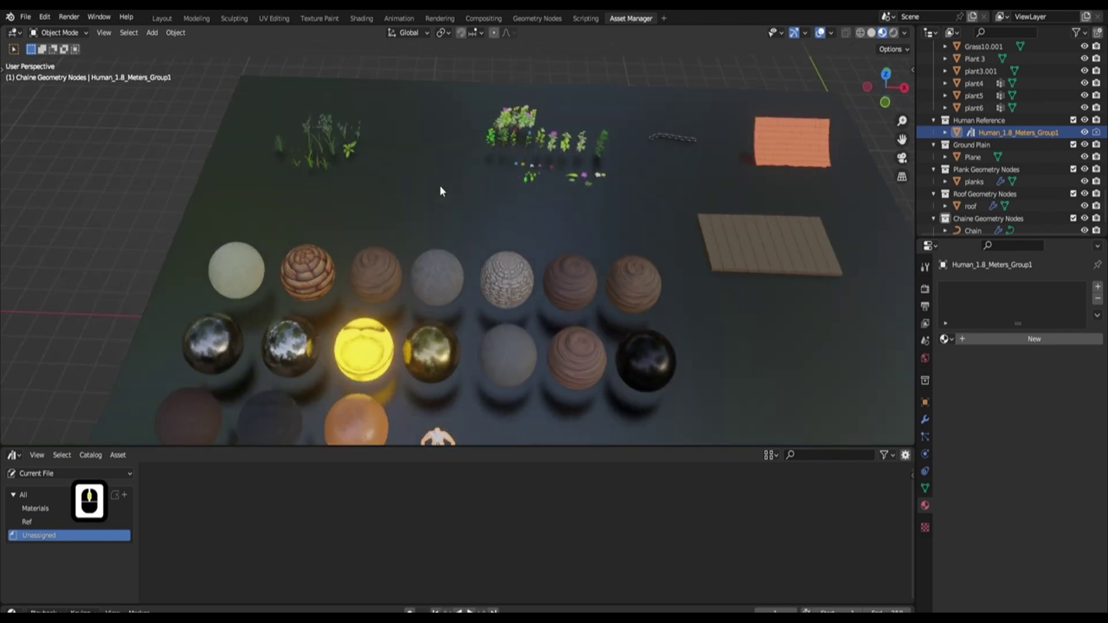
{"action": "left_click", "coordinate": [503, 180]}
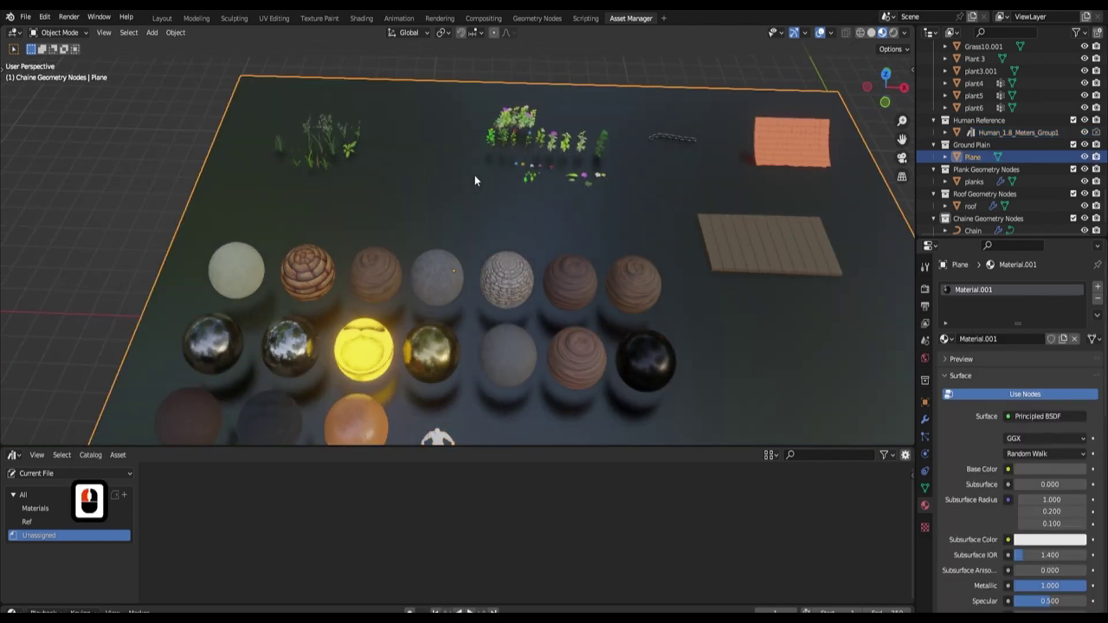
{"action": "key", "text": "h"}
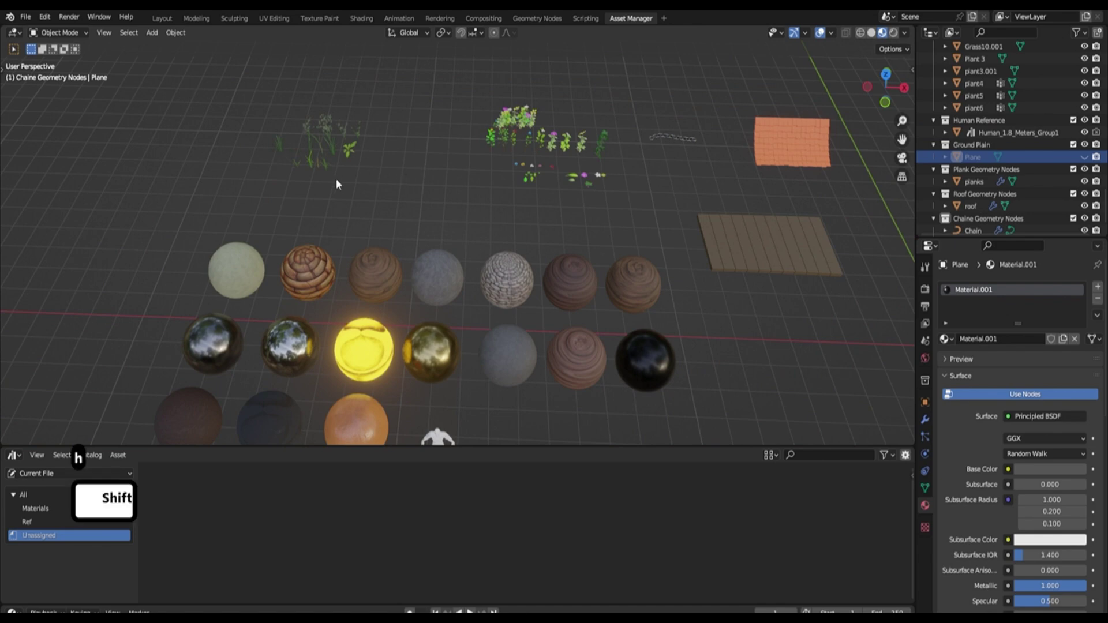
Step: Apply all transforms to the grass and plant group, with Plant 3 active, and set each object's origin to its geometry
{"action": "middle_click_drag", "start_coordinate": [336, 180], "coordinate": [538, 263], "text": "shift"}
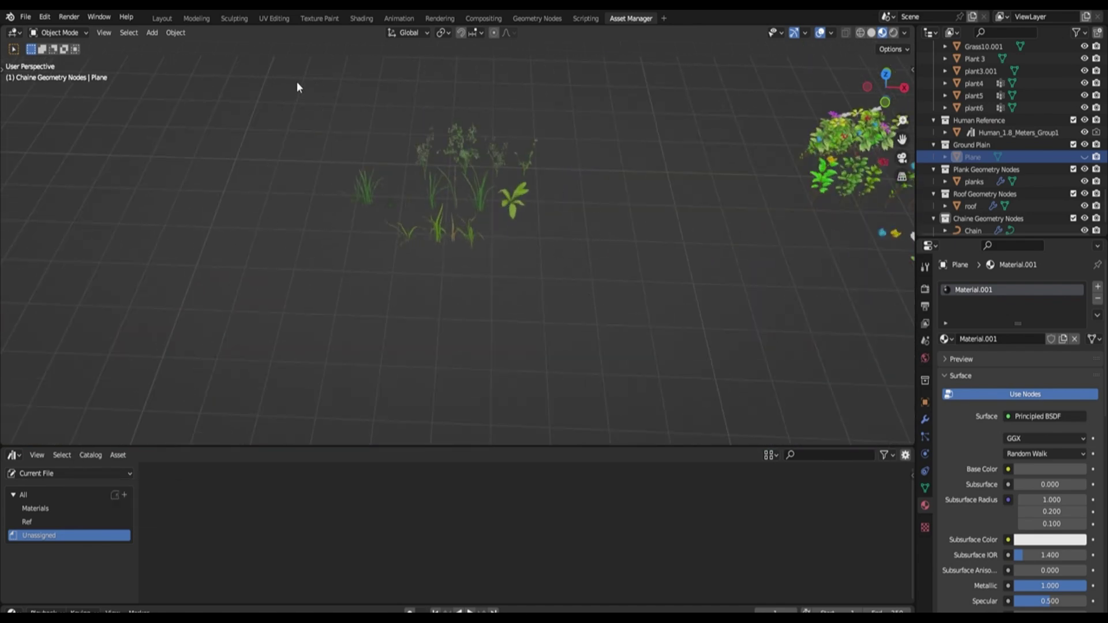
{"action": "left_click_drag", "start_coordinate": [316, 97], "coordinate": [578, 255]}
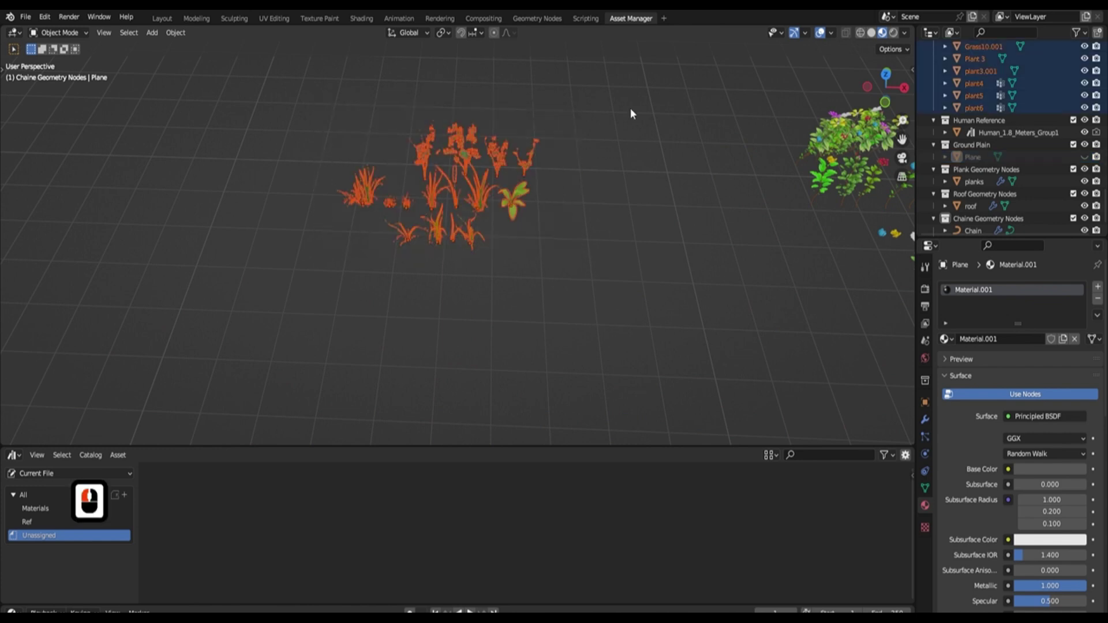
{"action": "key", "text": "shift"}
{"action": "left_click", "coordinate": [515, 212], "text": "shift"}
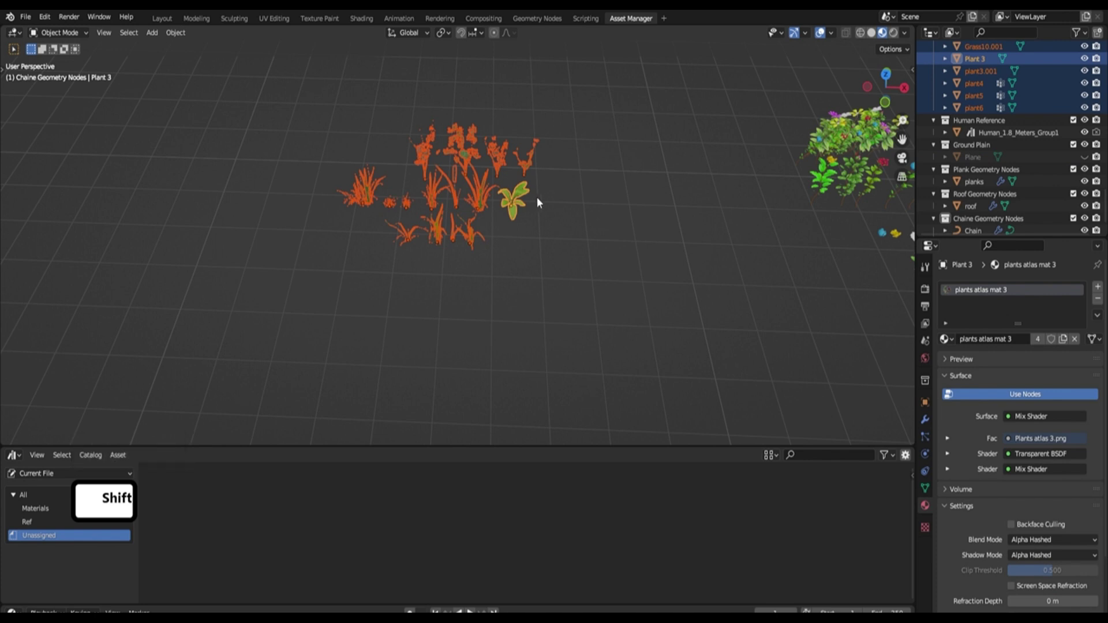
{"action": "key", "text": "ctrl+a"}
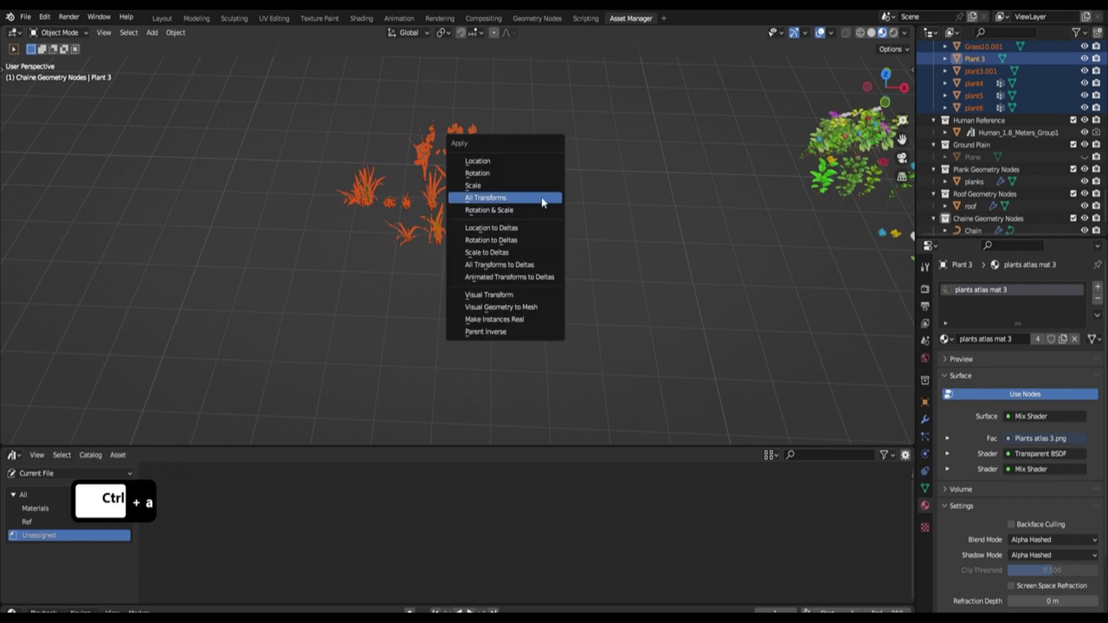
{"action": "left_click", "coordinate": [542, 198]}
{"action": "right_click", "coordinate": [542, 197]}
{"action": "mouse_move", "coordinate": [542, 197]}
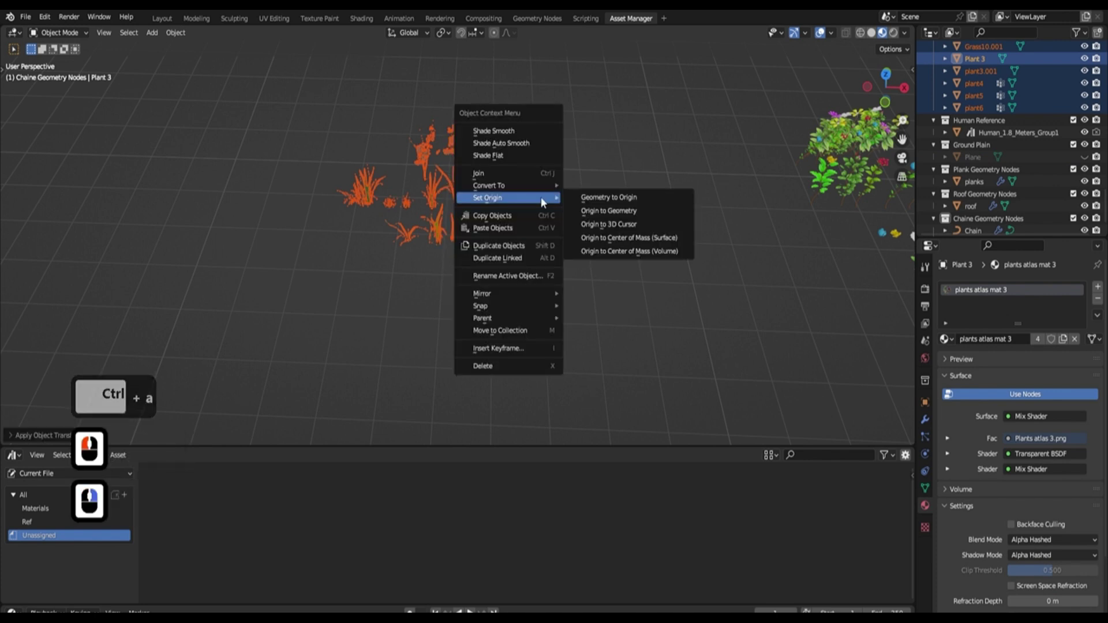
{"action": "left_click", "coordinate": [617, 211]}
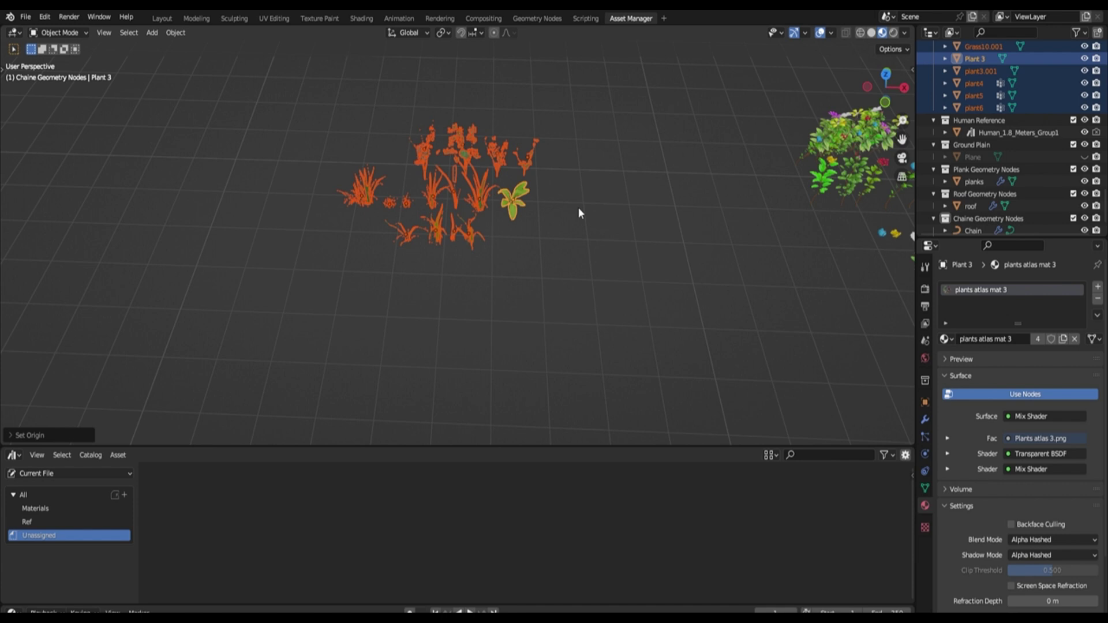
Step: Mark all the selected grass and plant objects as assets
{"action": "key", "text": "1"}
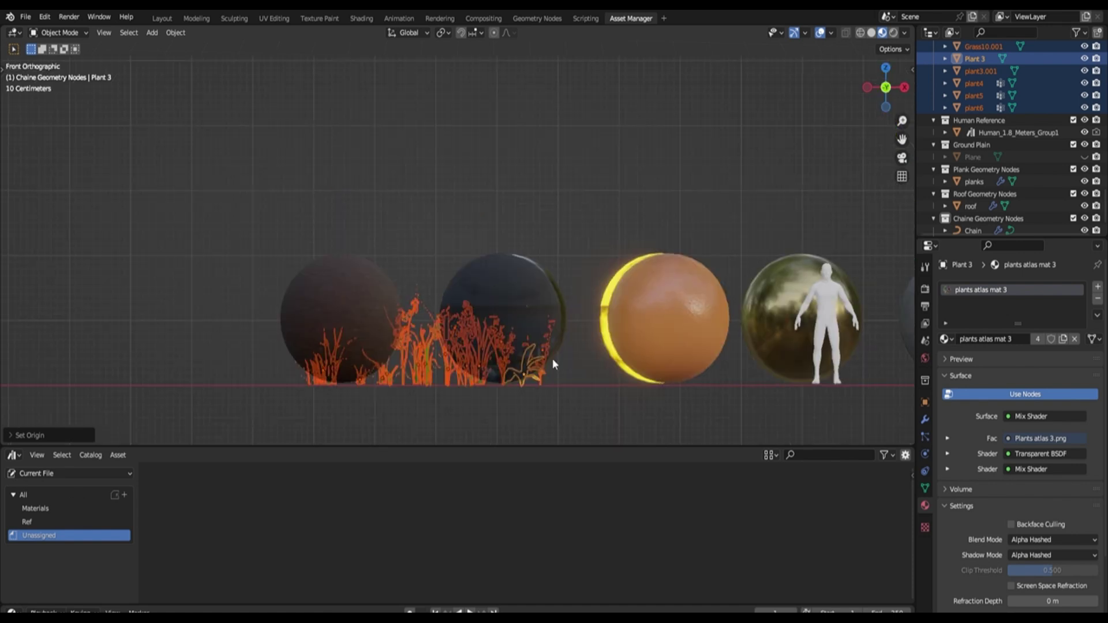
{"action": "middle_click_drag", "start_coordinate": [486, 271], "coordinate": [569, 217], "text": "shift"}
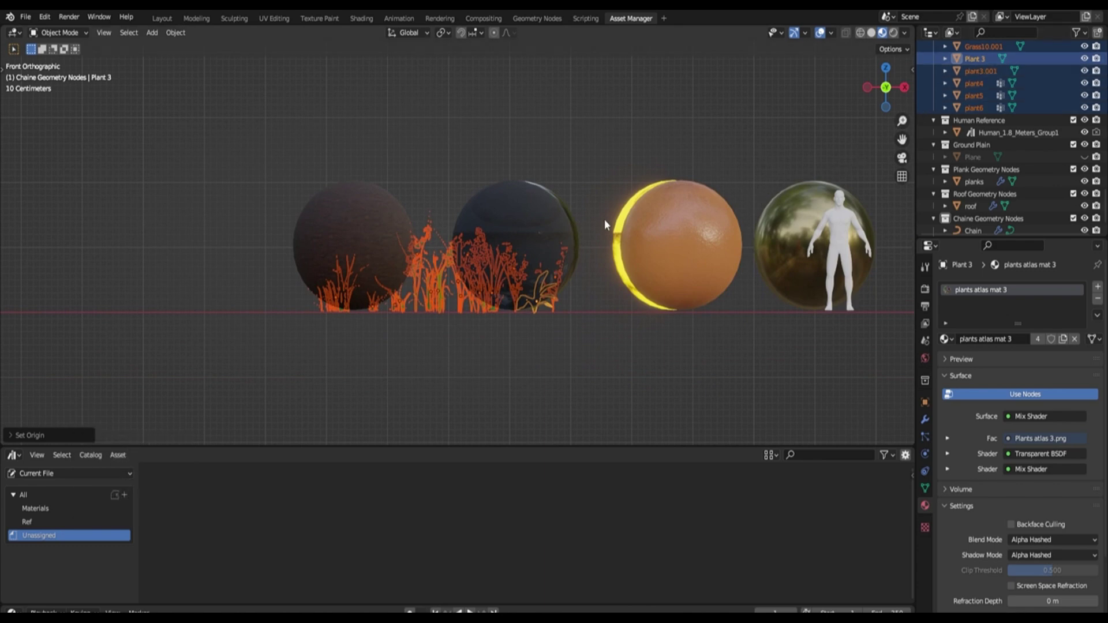
{"action": "right_click", "coordinate": [979, 57]}
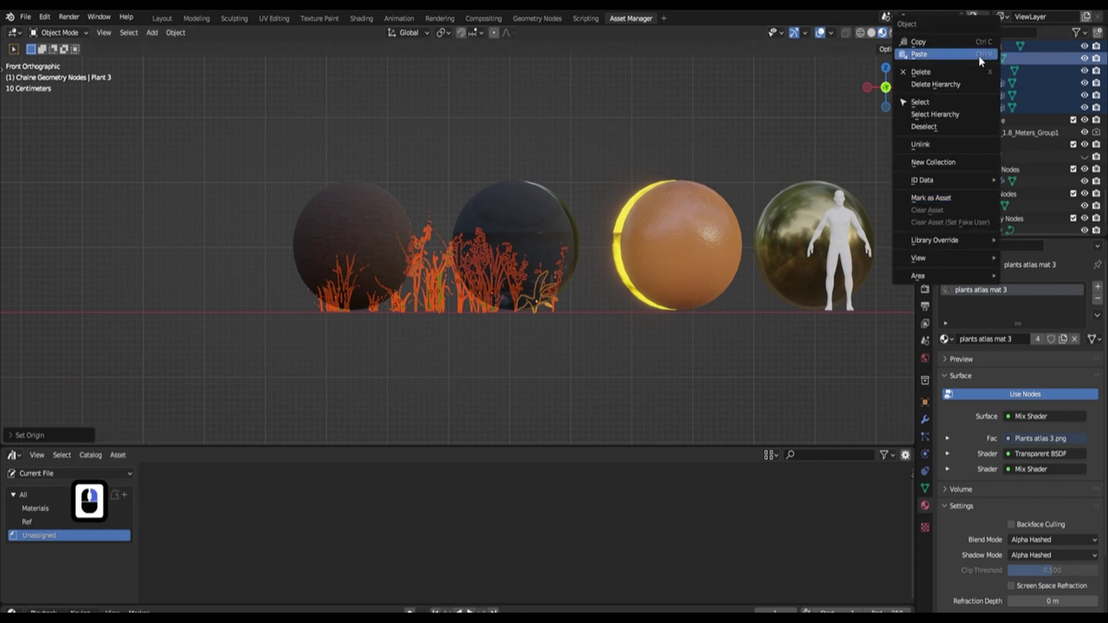
{"action": "left_click", "coordinate": [946, 198]}
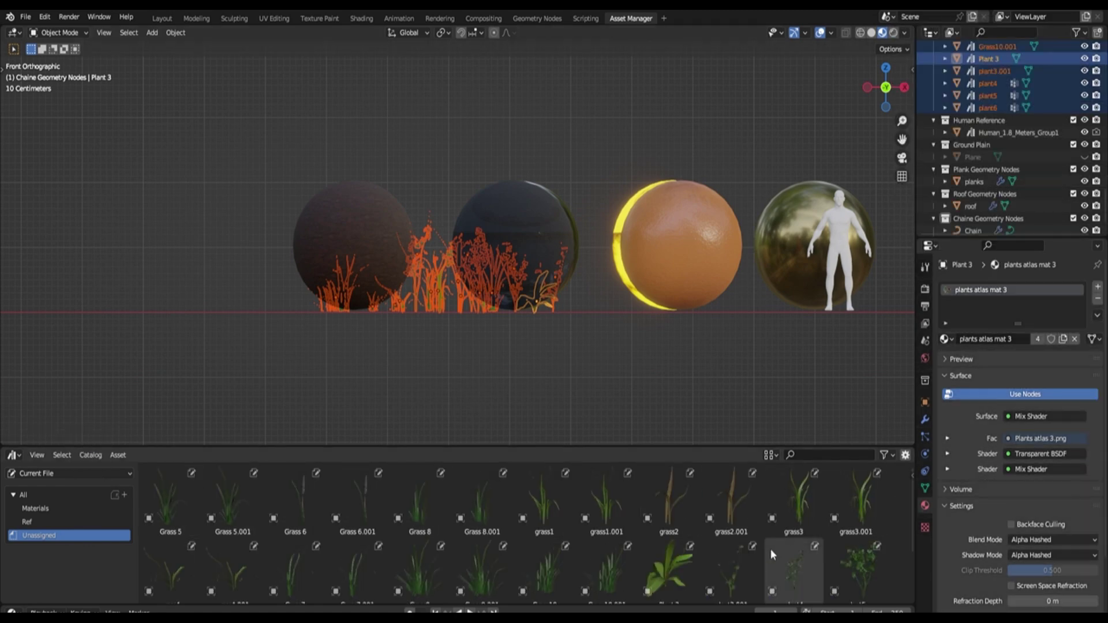
{"action": "scroll", "coordinate": [546, 508], "scroll_direction": "down", "scroll_amount": 2}
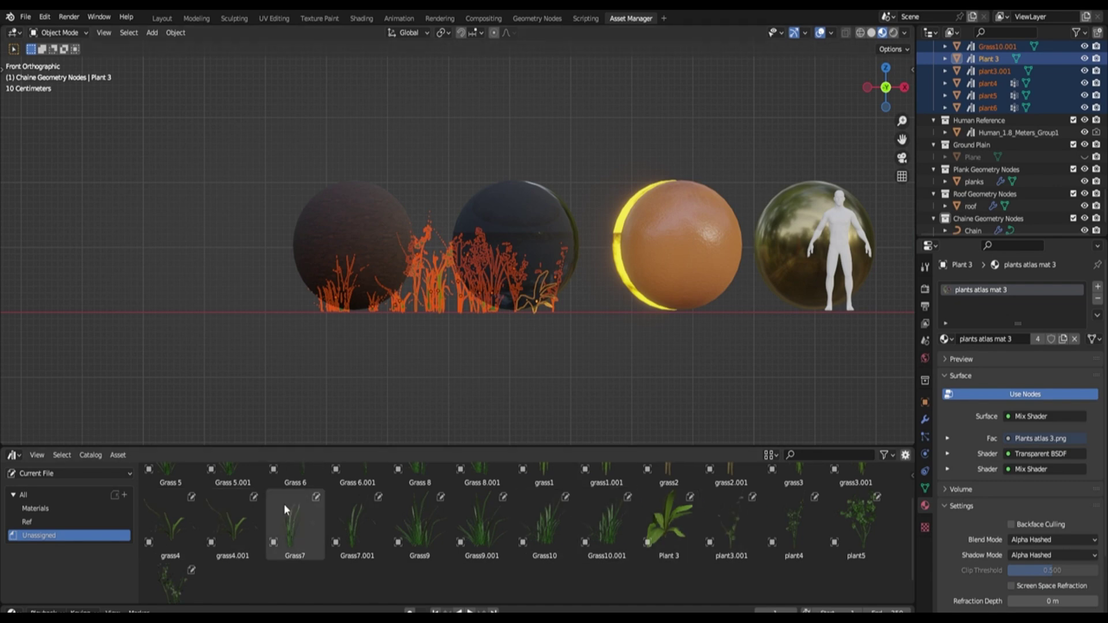
Step: Add a new asset catalog under All and name it Foliage
{"action": "left_click", "coordinate": [126, 495]}
{"action": "double_click", "coordinate": [40, 508]}
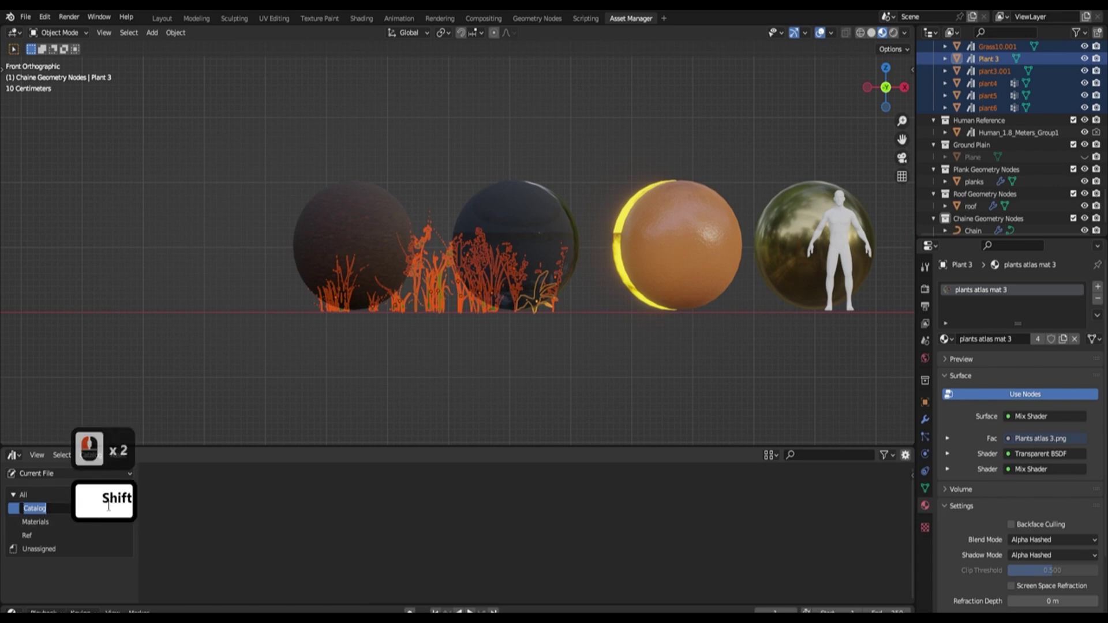
{"action": "type", "text": "Foliage"}
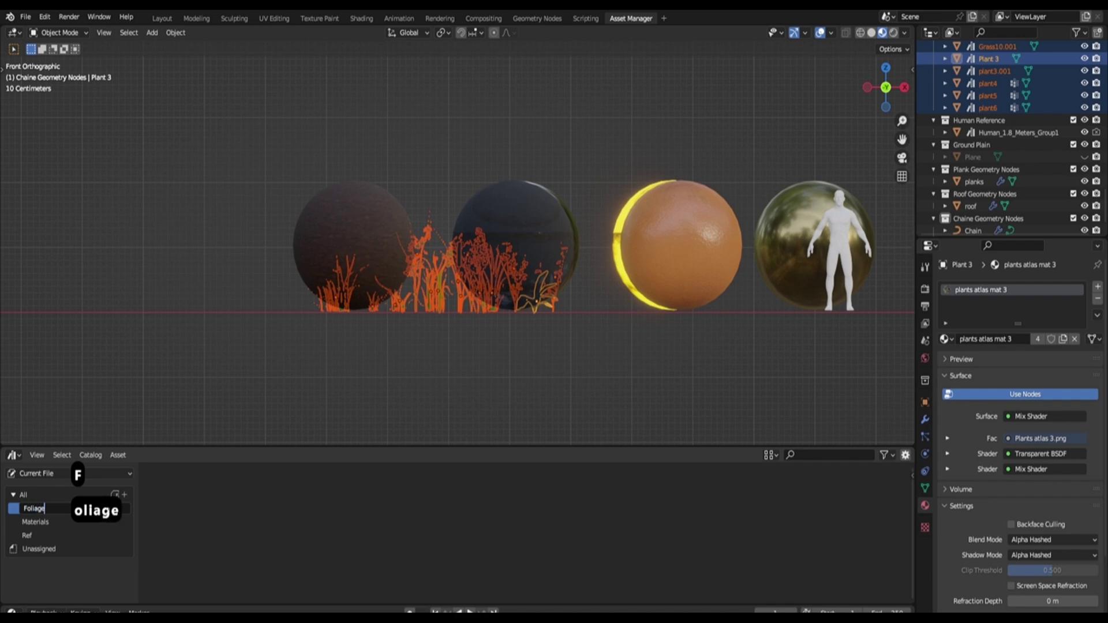
{"action": "key", "text": "Return"}
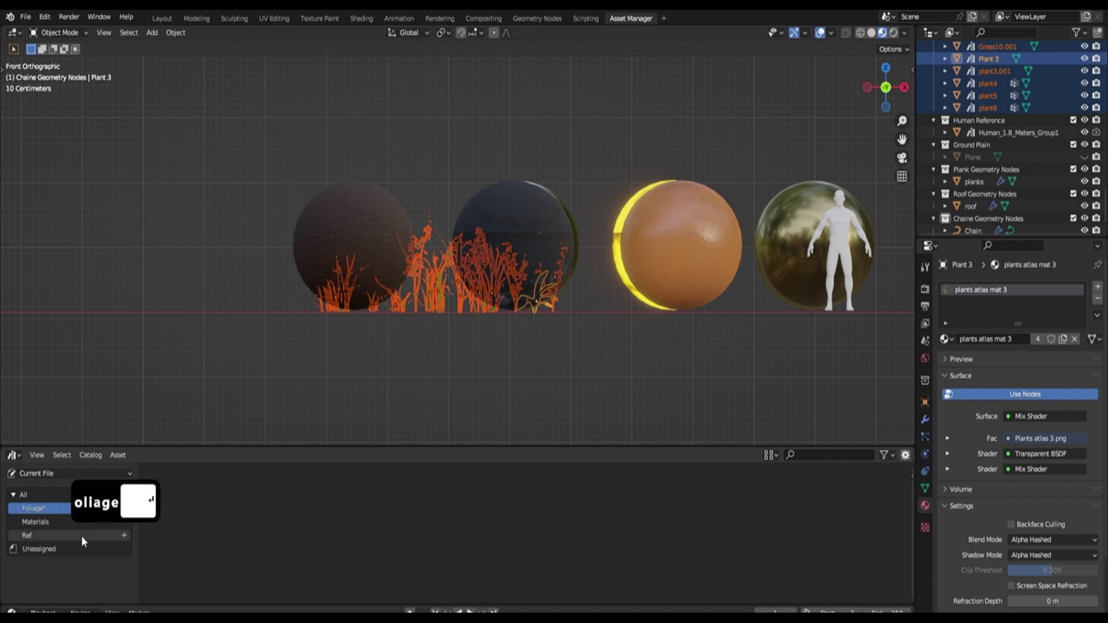
Step: Move all the unassigned grass and plant assets into the Foliage catalog and save the file
{"action": "double_click", "coordinate": [68, 546]}
{"action": "scroll", "coordinate": [427, 508], "scroll_direction": "down", "scroll_amount": 1}
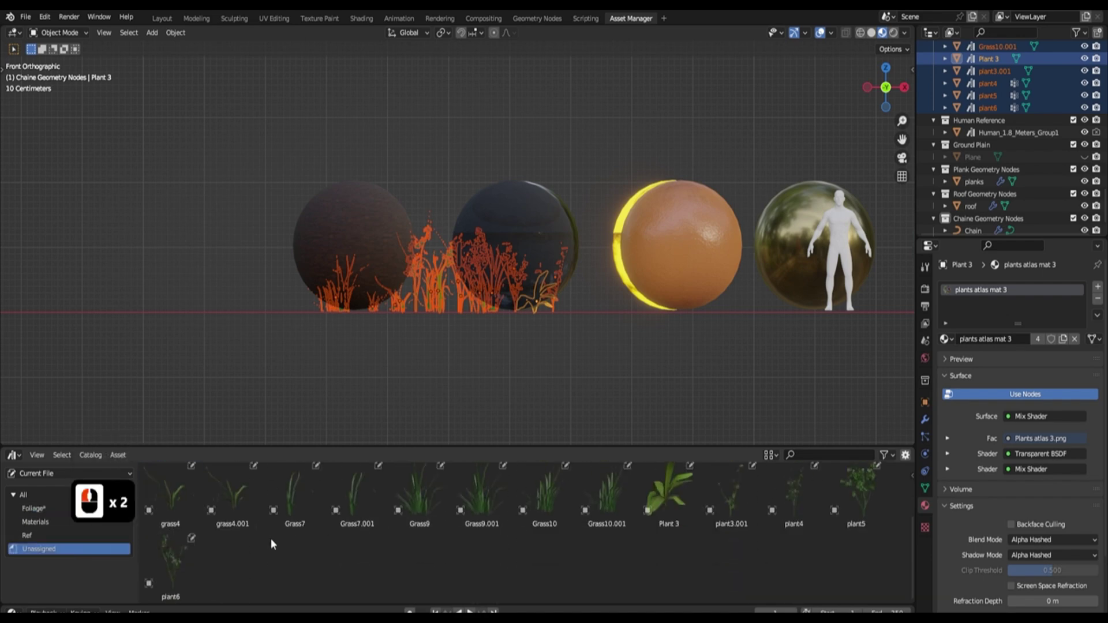
{"action": "left_click", "coordinate": [172, 570], "text": "shift"}
{"action": "scroll", "coordinate": [191, 537], "scroll_direction": "up", "scroll_amount": 1}
{"action": "left_click_drag", "start_coordinate": [170, 497], "coordinate": [46, 508]}
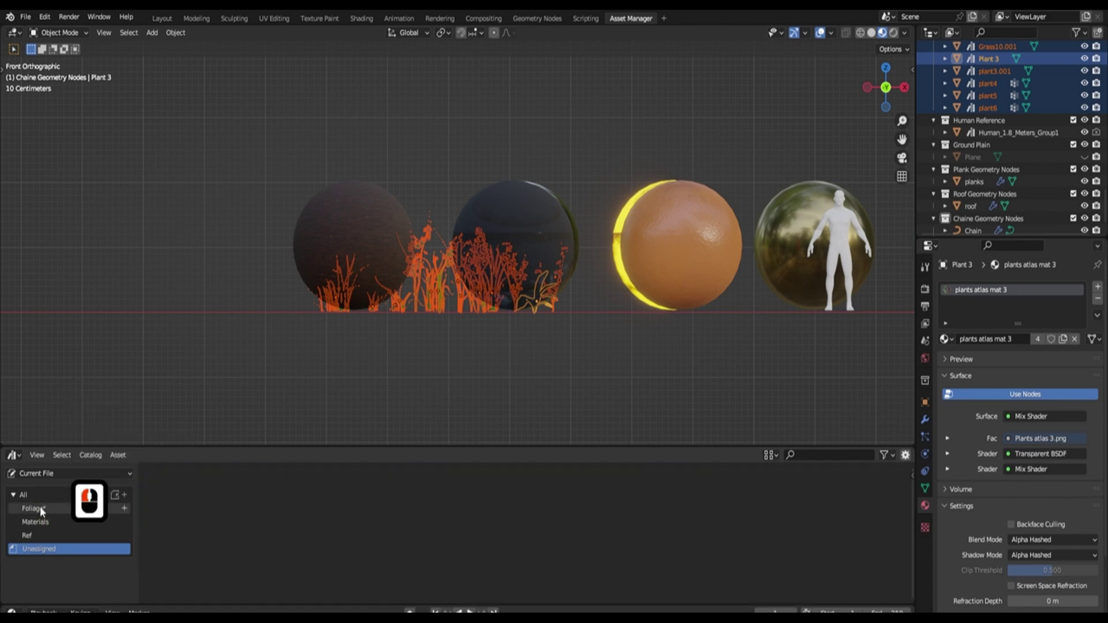
{"action": "left_click", "coordinate": [40, 508]}
{"action": "left_click", "coordinate": [25, 16]}
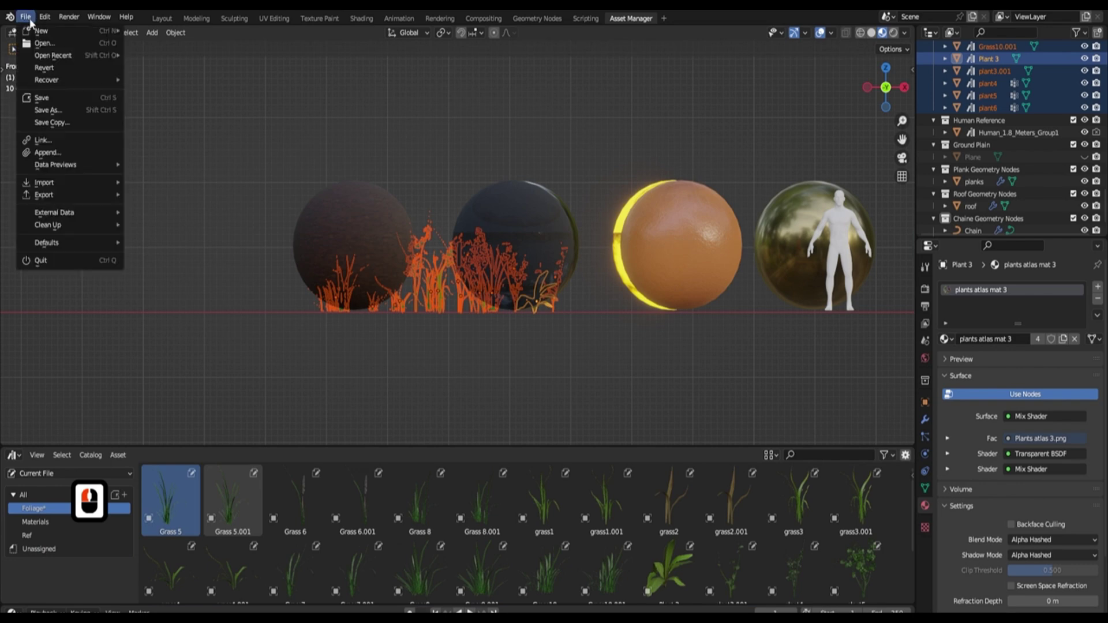
{"action": "left_click", "coordinate": [34, 99]}
{"action": "mouse_move", "coordinate": [512, 184]}
{"action": "middle_mouse_down"}
{"action": "mouse_move", "coordinate": [597, 218]}
{"action": "mouse_move", "coordinate": [502, 265]}
{"action": "mouse_move", "coordinate": [611, 267]}
{"action": "mouse_move", "coordinate": [507, 188]}
{"action": "middle_mouse_up"}
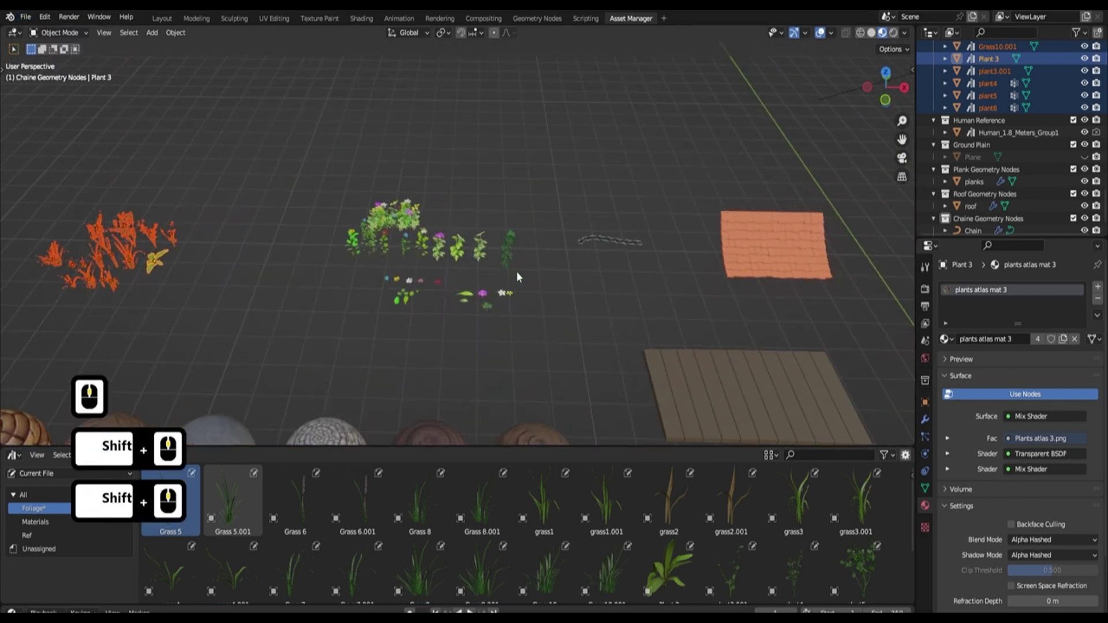
Step: Select all the flower plants, the flower bundles, the ivy and the loose flowers and leaves beside them
{"action": "middle_click_drag", "start_coordinate": [516, 271], "coordinate": [514, 261], "text": "shift"}
{"action": "left_click", "coordinate": [397, 245]}
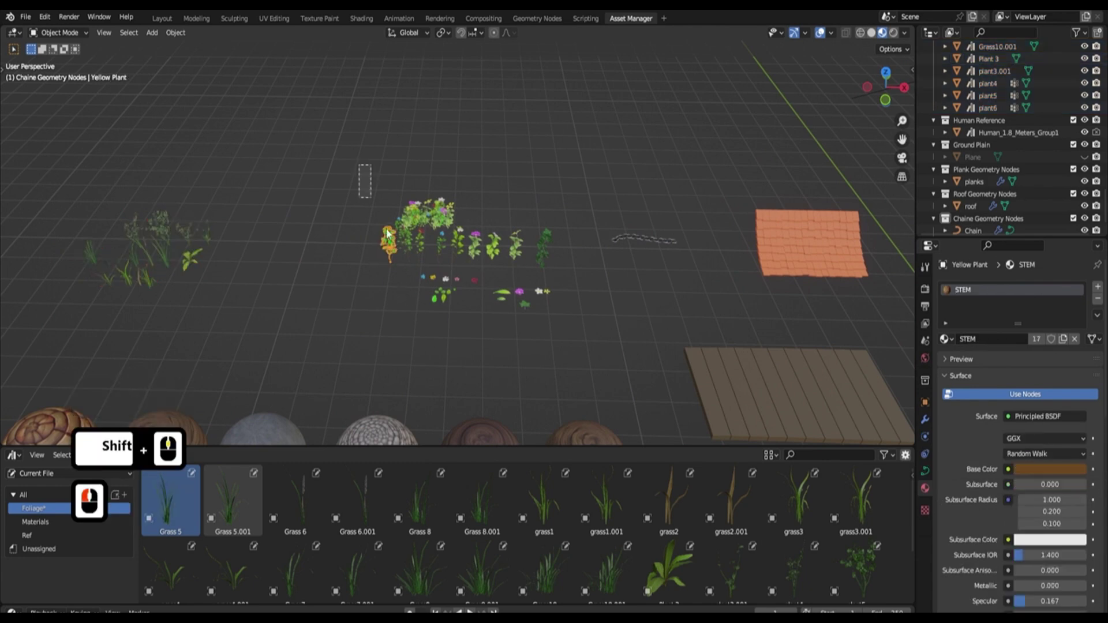
{"action": "left_click_drag", "start_coordinate": [371, 197], "coordinate": [567, 316], "text": "shift"}
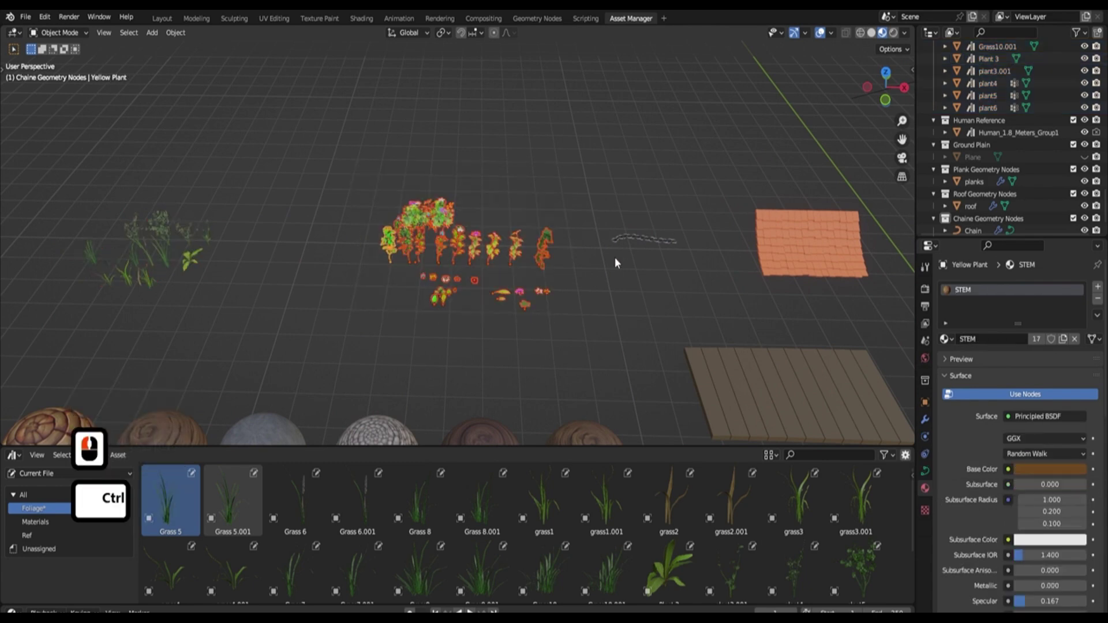
Step: Try to apply the object transforms to the selected flower plants, ivy, flowers and leaves
{"action": "key", "text": "ctrl+a"}
{"action": "left_click", "coordinate": [614, 257]}
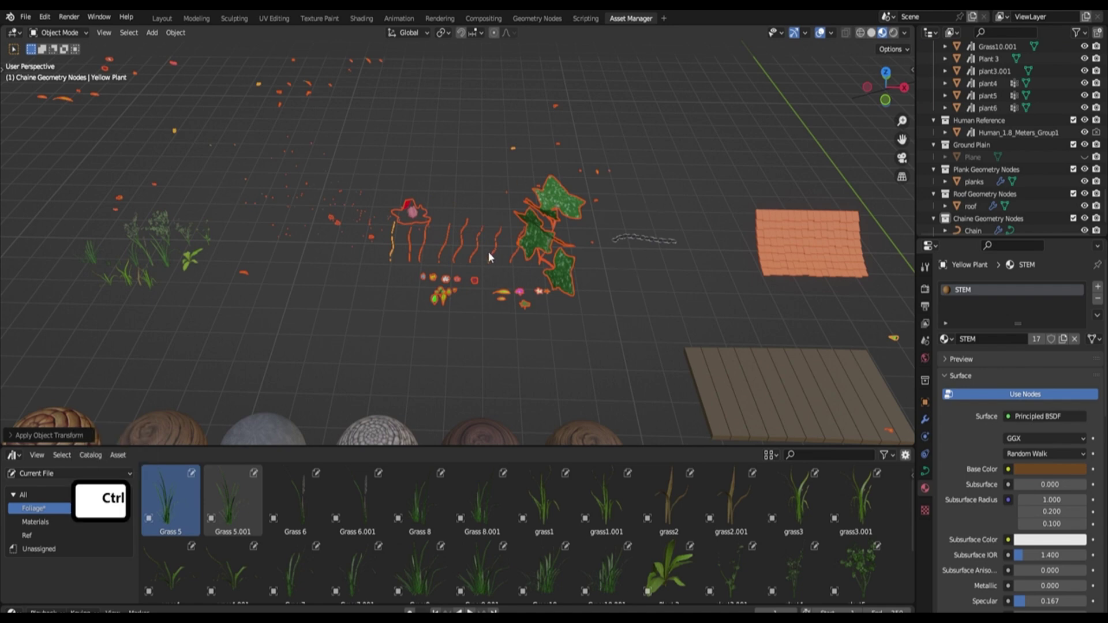
{"action": "key", "text": "ctrl+z"}
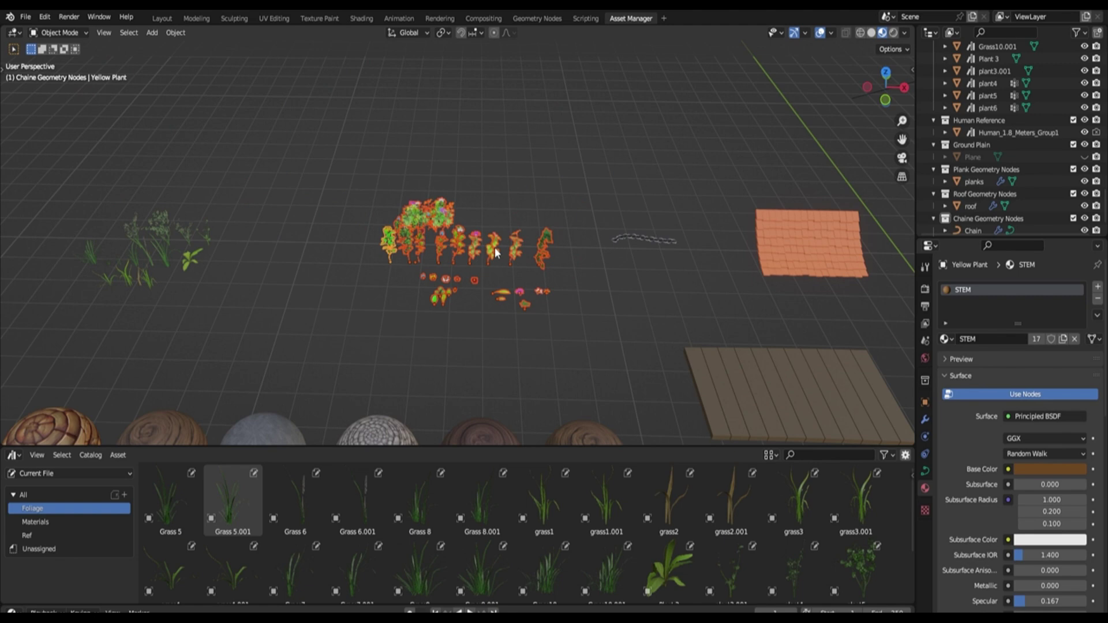
Step: Mark all the selected flower plants, ivy, flowers and leaves as assets and show the unassigned assets
{"action": "key", "text": "1"}
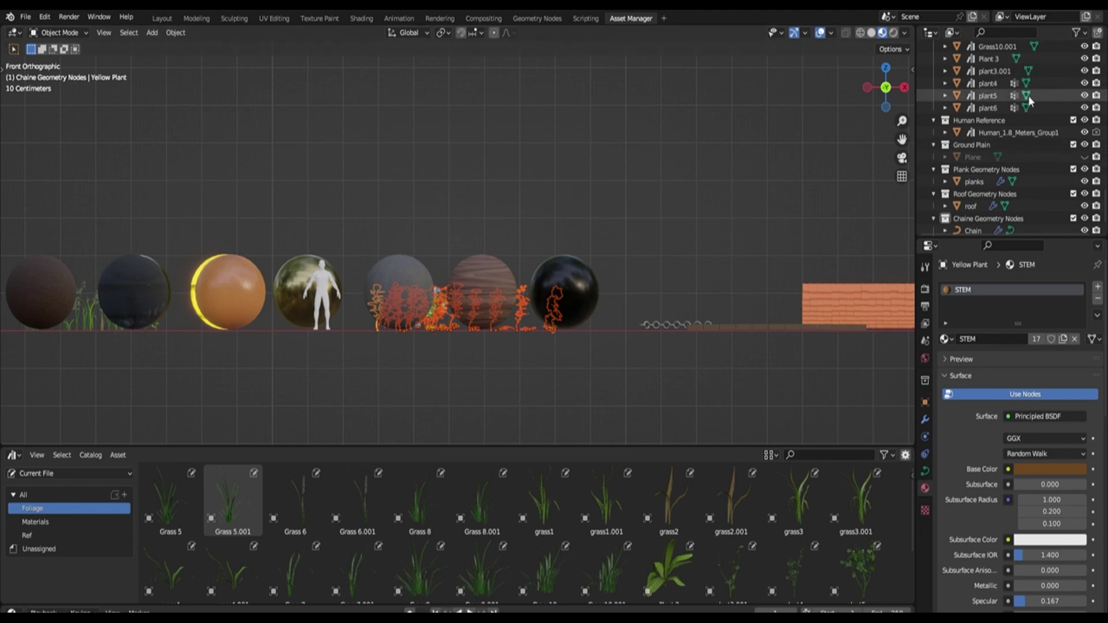
{"action": "scroll", "coordinate": [1020, 109], "scroll_direction": "down", "scroll_amount": 5}
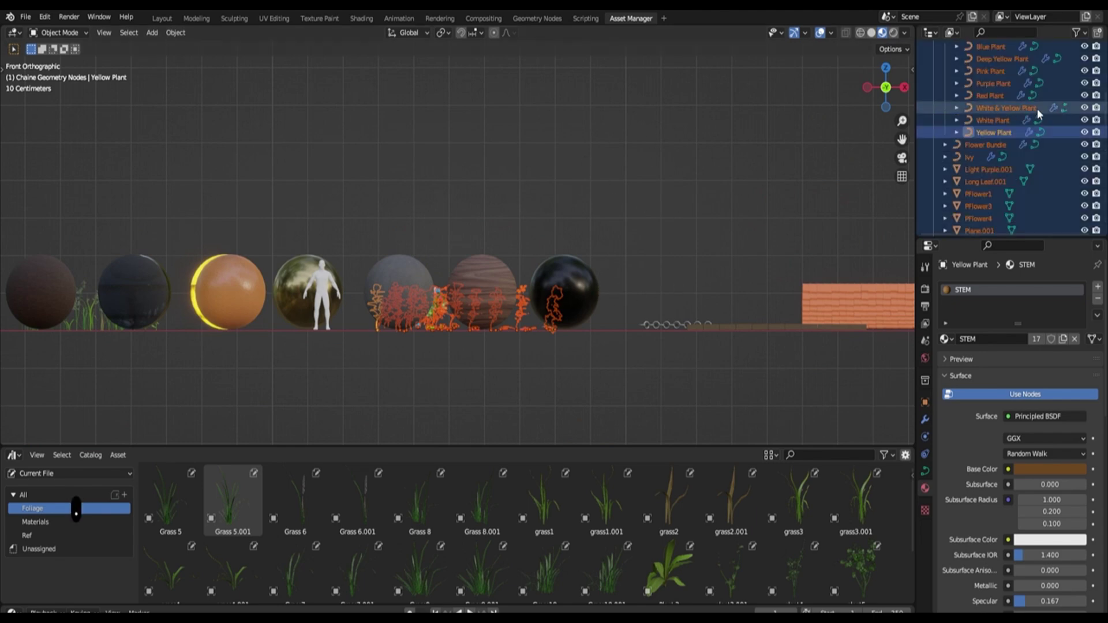
{"action": "right_click", "coordinate": [1002, 108]}
{"action": "left_click", "coordinate": [975, 200]}
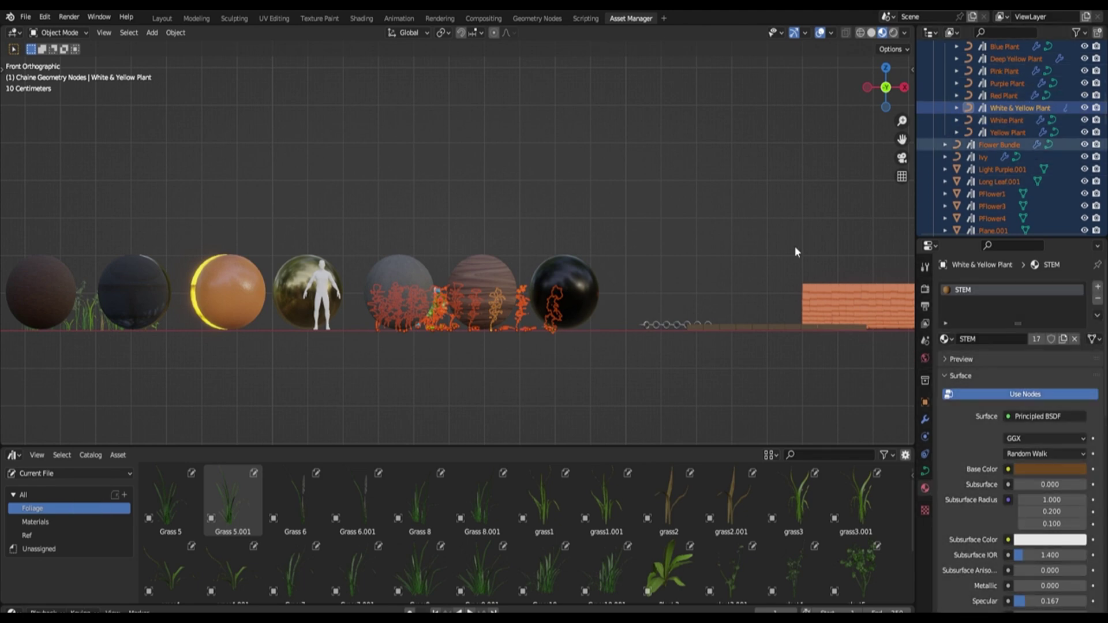
{"action": "left_click", "coordinate": [42, 549]}
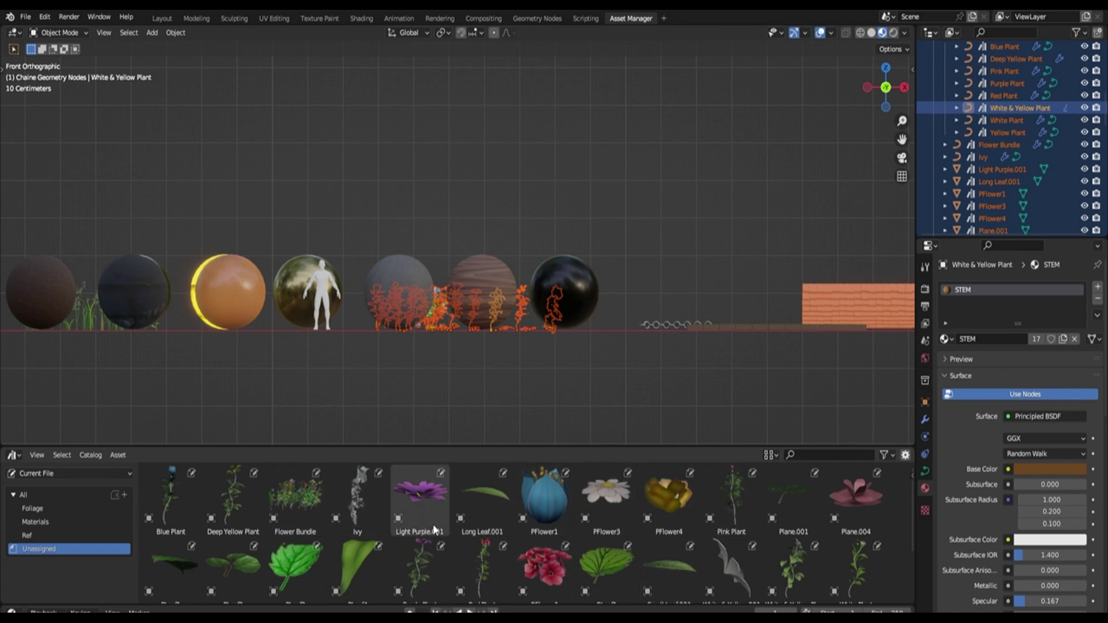
Step: Examine the flower plants and the ivy together with the separate flowers and leaves they are built from
{"action": "middle_click_drag", "start_coordinate": [570, 241], "coordinate": [519, 222]}
{"action": "left_click", "coordinate": [524, 226]}
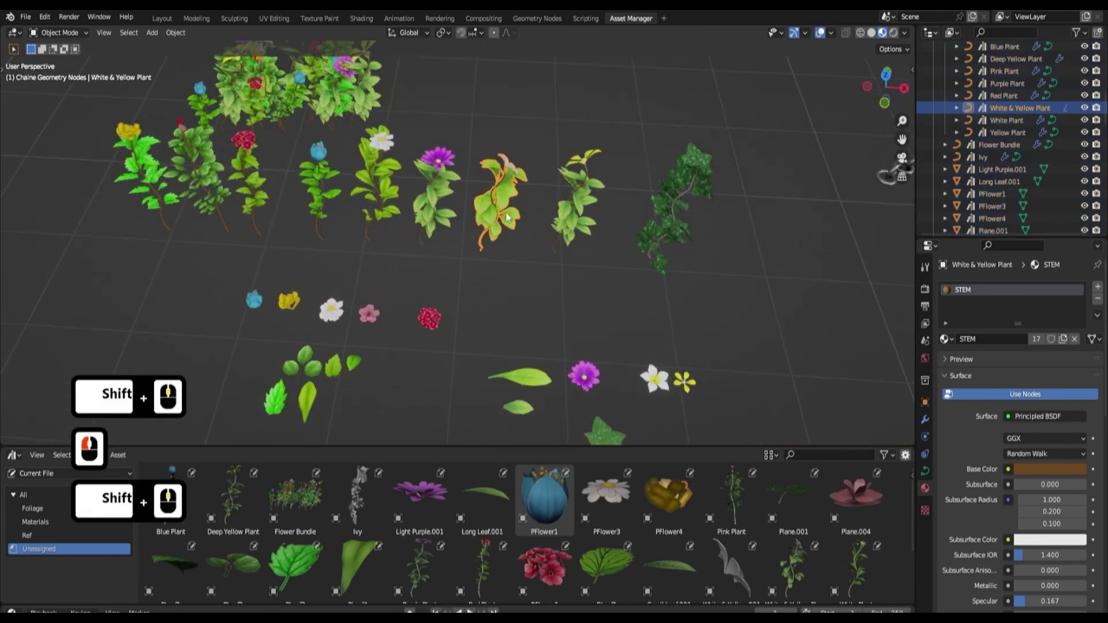
{"action": "scroll", "coordinate": [508, 202], "scroll_direction": "down", "scroll_amount": 3}
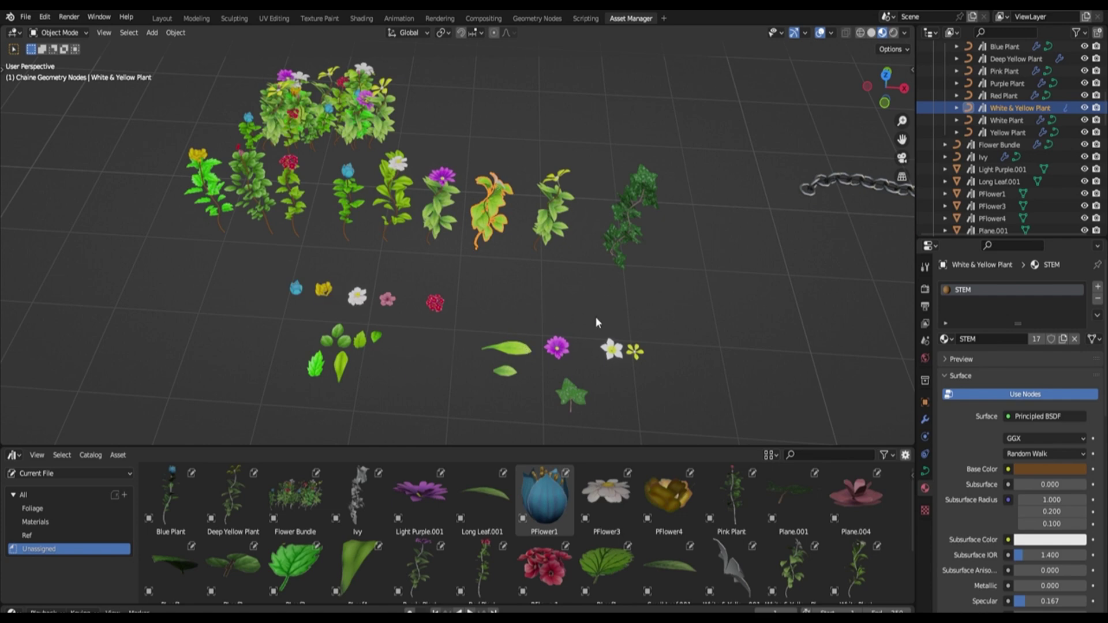
{"action": "left_click", "coordinate": [634, 217]}
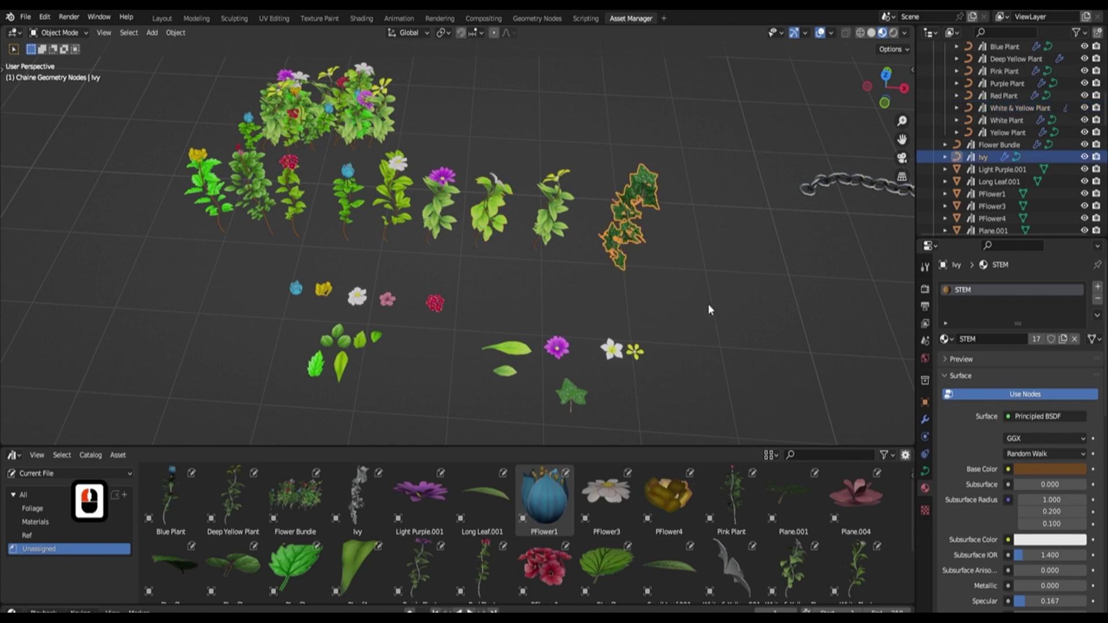
{"action": "middle_click_drag", "start_coordinate": [709, 304], "coordinate": [575, 237], "text": "shift"}
{"action": "scroll", "coordinate": [577, 238], "scroll_direction": "up", "scroll_amount": 3}
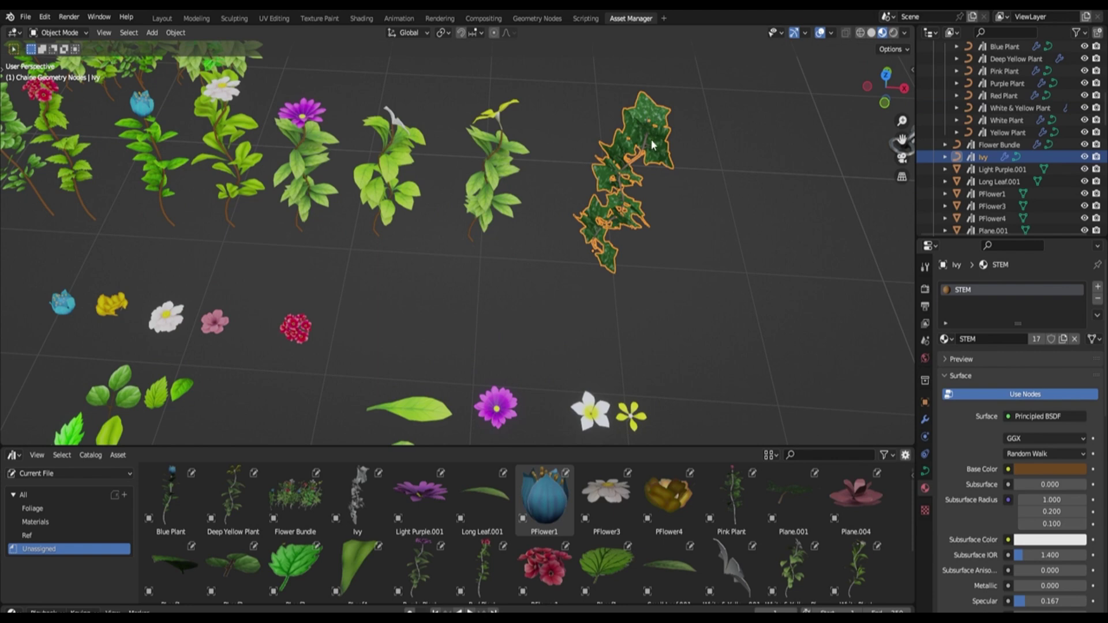
{"action": "middle_click_drag", "start_coordinate": [514, 424], "coordinate": [514, 374], "text": "shift"}
{"action": "scroll", "coordinate": [513, 374], "scroll_direction": "down", "scroll_amount": 2}
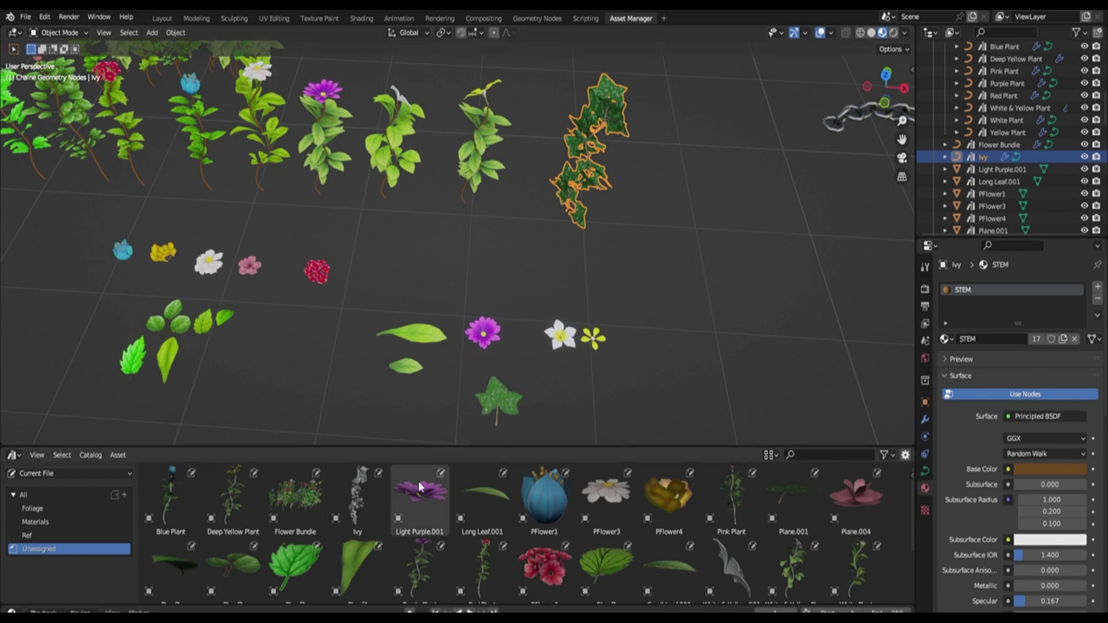
Step: Select all the unassigned plant, flower and leaf assets, starting from Blue Plant
{"action": "left_click", "coordinate": [186, 497]}
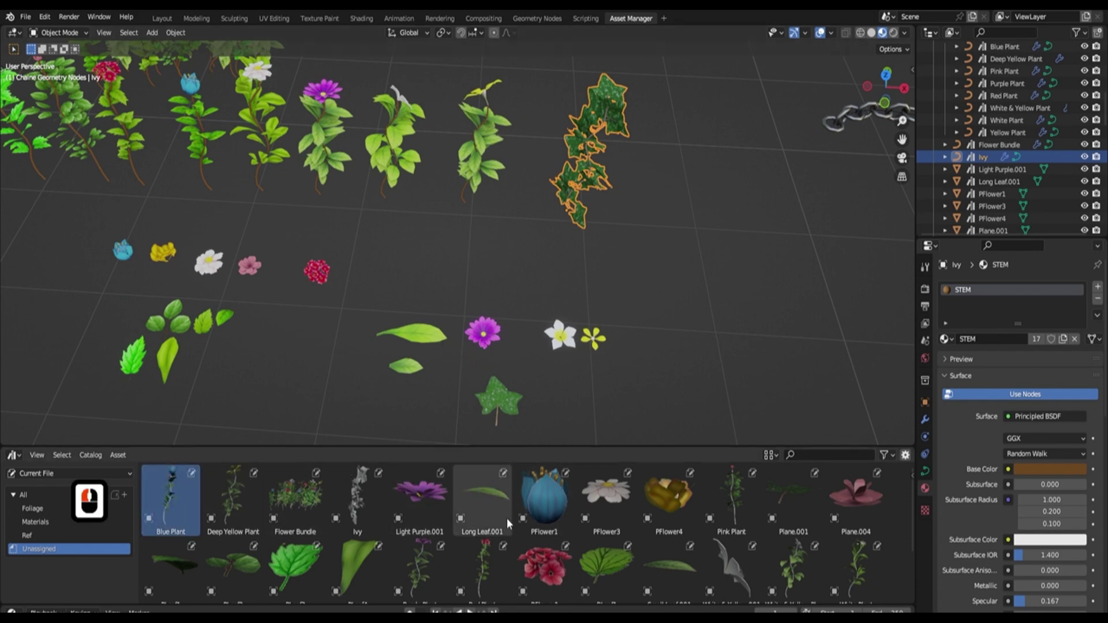
{"action": "scroll", "coordinate": [507, 518], "scroll_direction": "down", "scroll_amount": 3}
{"action": "left_click", "coordinate": [236, 581], "text": "shift"}
{"action": "scroll", "coordinate": [402, 549], "scroll_direction": "up", "scroll_amount": 3}
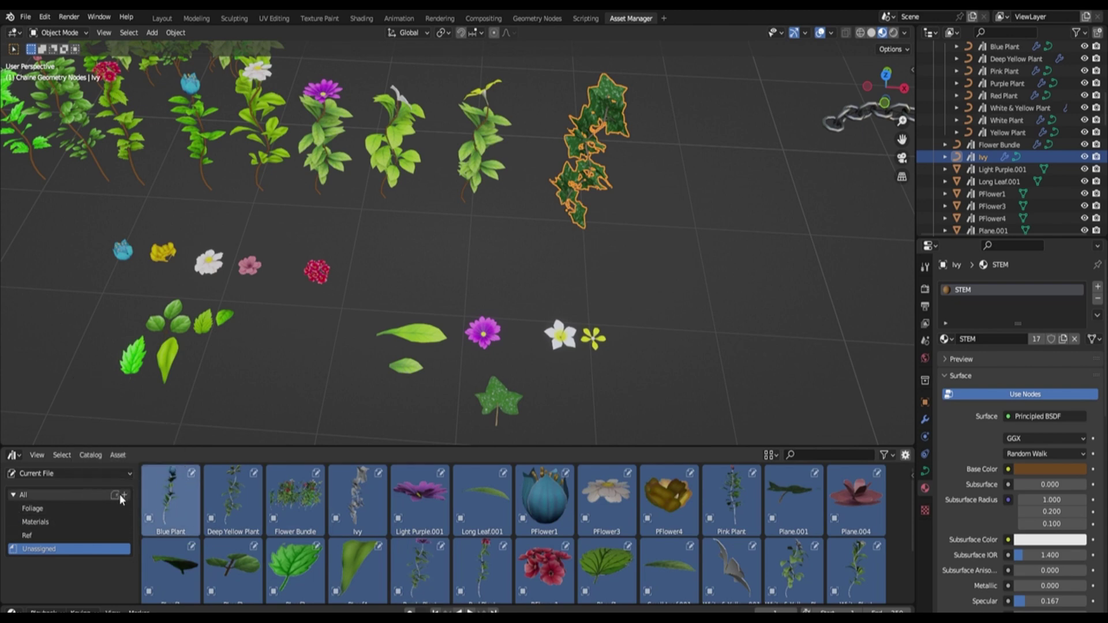
Step: Add a catalog named Plants Geometry Nodes under All and move all the unassigned plant assets into it
{"action": "left_click", "coordinate": [124, 495]}
{"action": "double_click", "coordinate": [51, 510]}
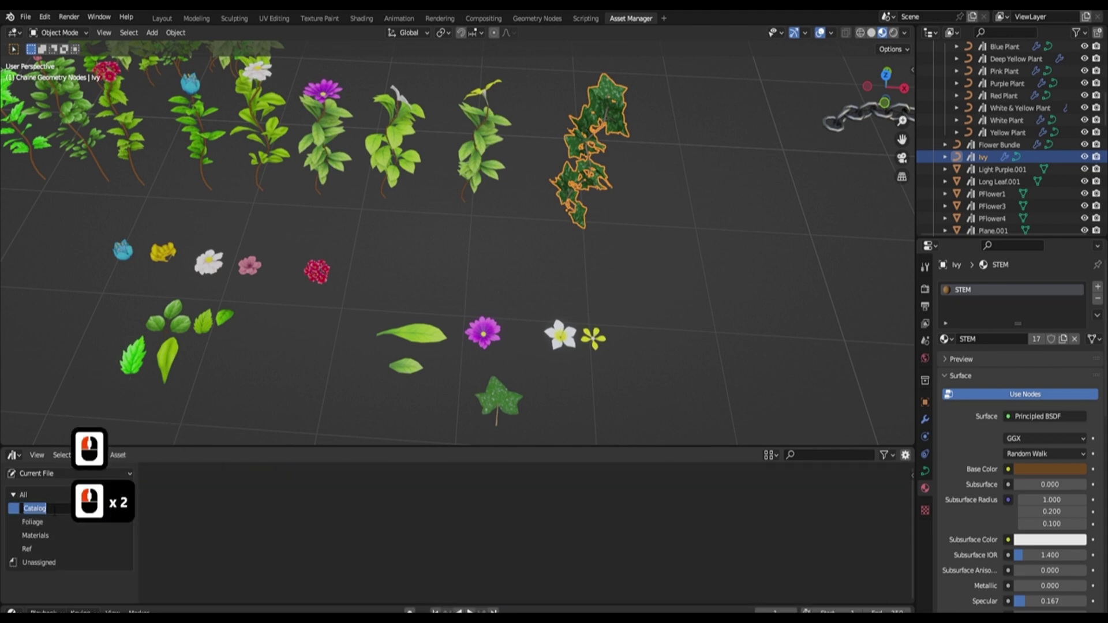
{"action": "type", "text": "Pla"}
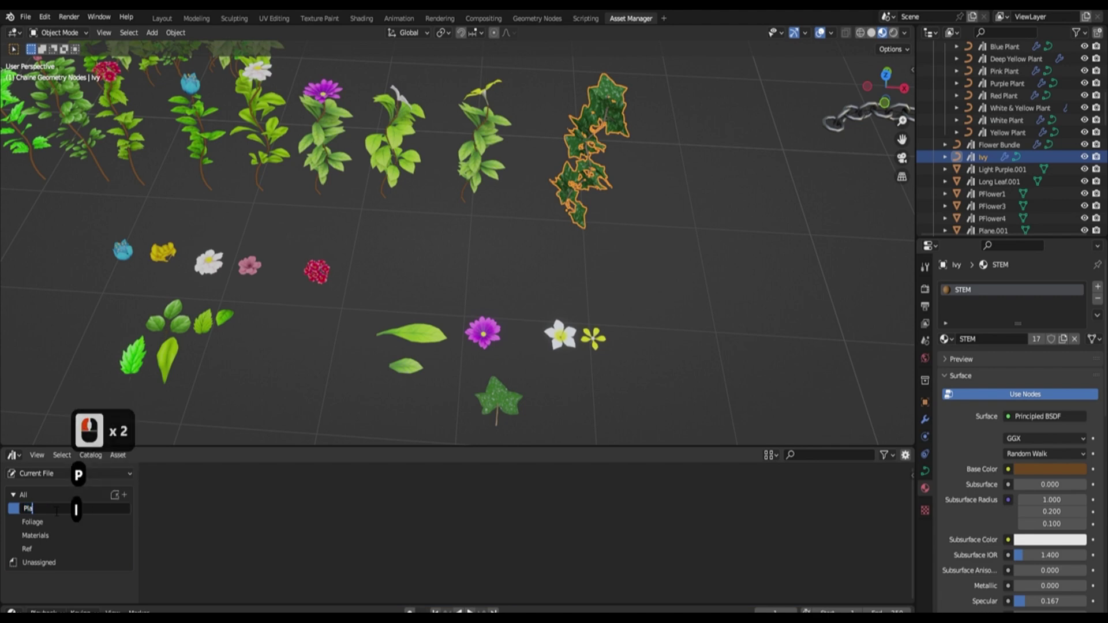
{"action": "type", "text": "nts"}
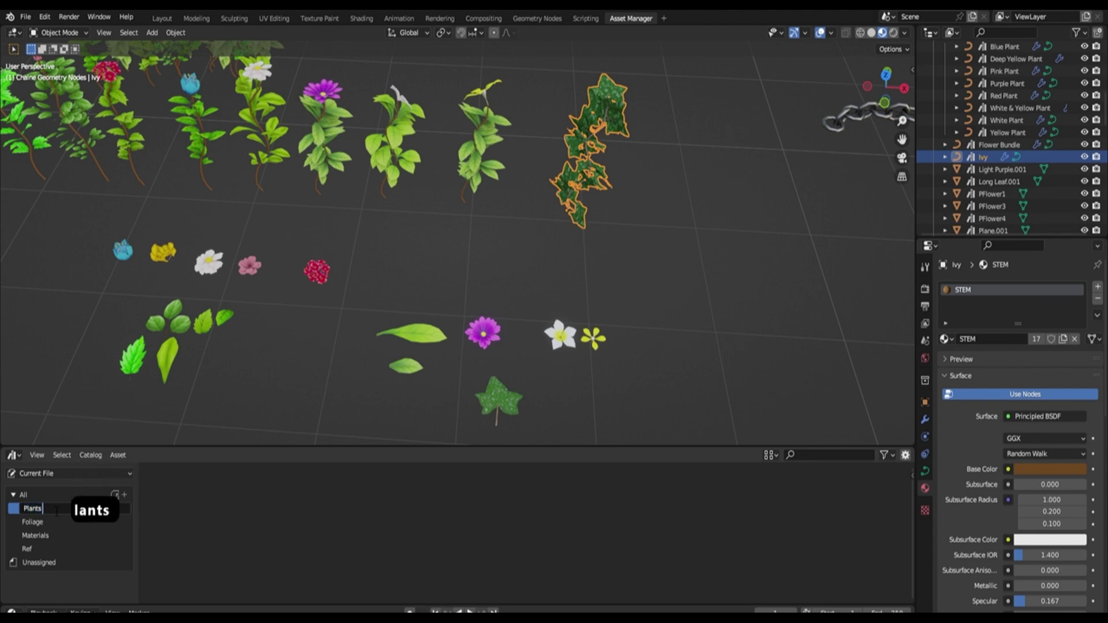
{"action": "type", "text": " Geom"}
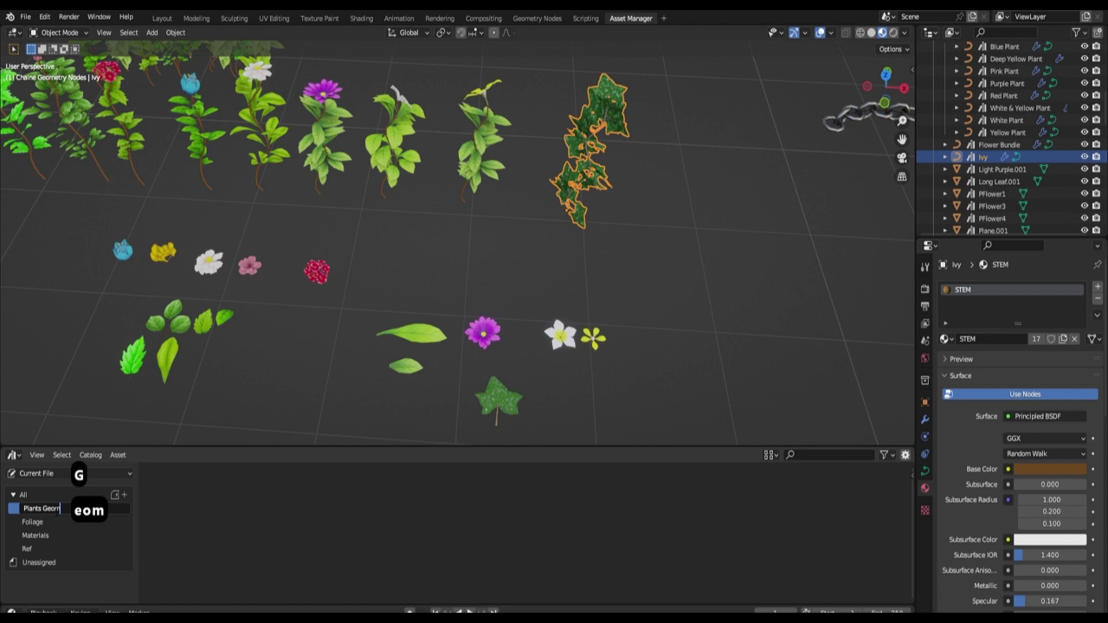
{"action": "type", "text": "etry"}
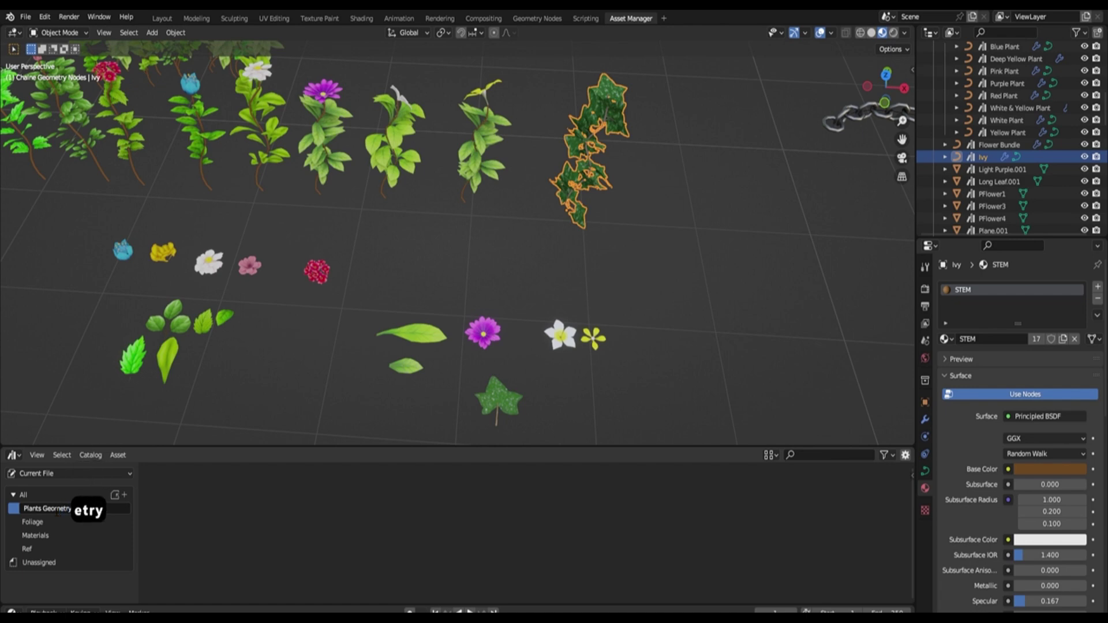
{"action": "type", "text": " Nod"}
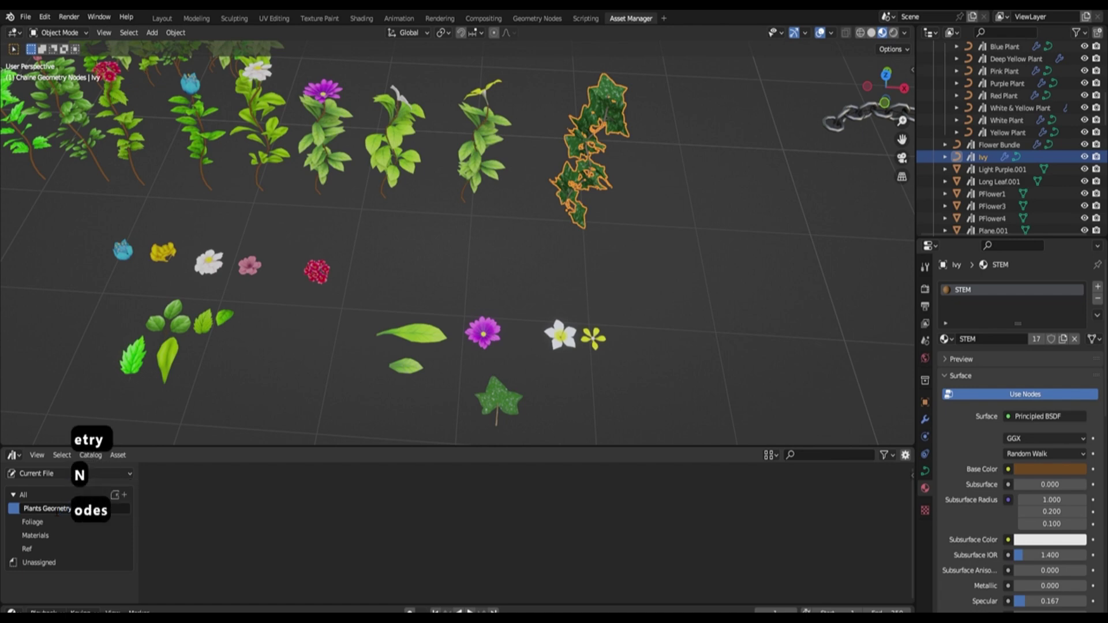
{"action": "type", "text": "es"}
{"action": "key", "text": "Return"}
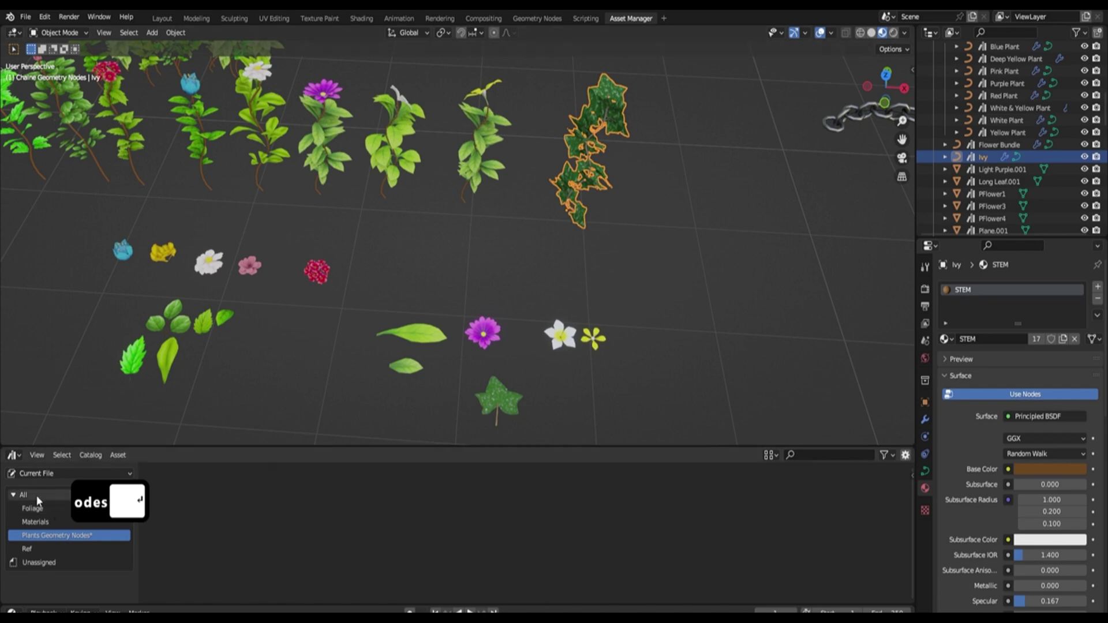
{"action": "left_click", "coordinate": [45, 564]}
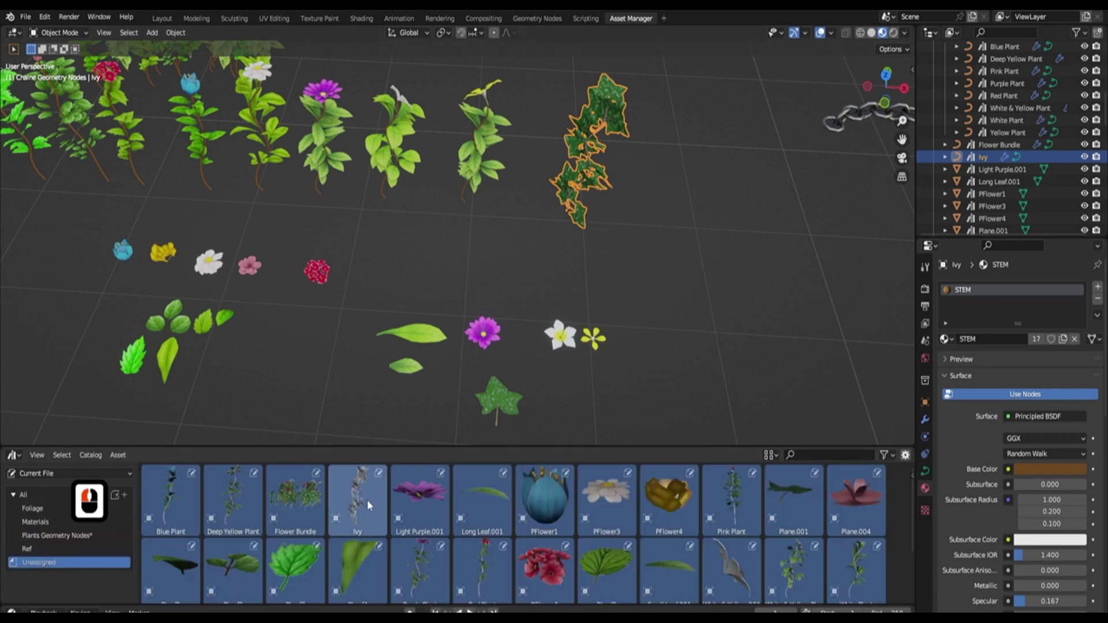
{"action": "left_click_drag", "start_coordinate": [367, 506], "coordinate": [85, 534]}
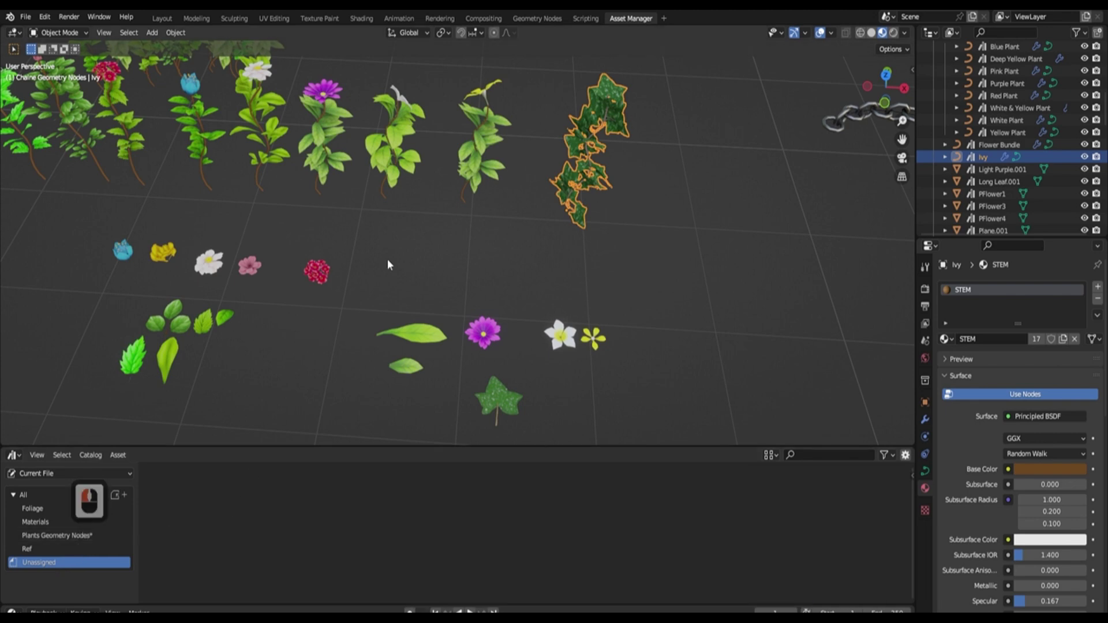
Step: Add another asset catalog under All and name it Geometry Nodes
{"action": "scroll", "coordinate": [421, 257], "scroll_direction": "down", "scroll_amount": 10}
{"action": "mouse_move", "coordinate": [452, 250]}
{"action": "middle_mouse_down", "text": "shift"}
{"action": "mouse_move", "coordinate": [358, 242]}
{"action": "mouse_move", "coordinate": [455, 265]}
{"action": "mouse_move", "coordinate": [472, 256]}
{"action": "middle_mouse_up", "text": "shift"}
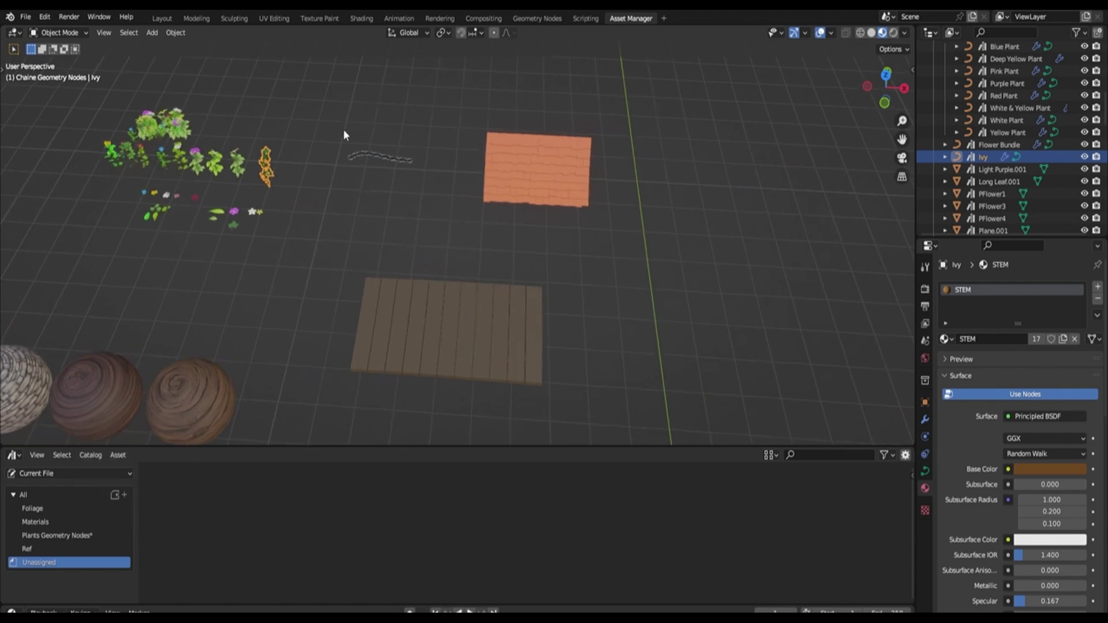
{"action": "left_click", "coordinate": [126, 495]}
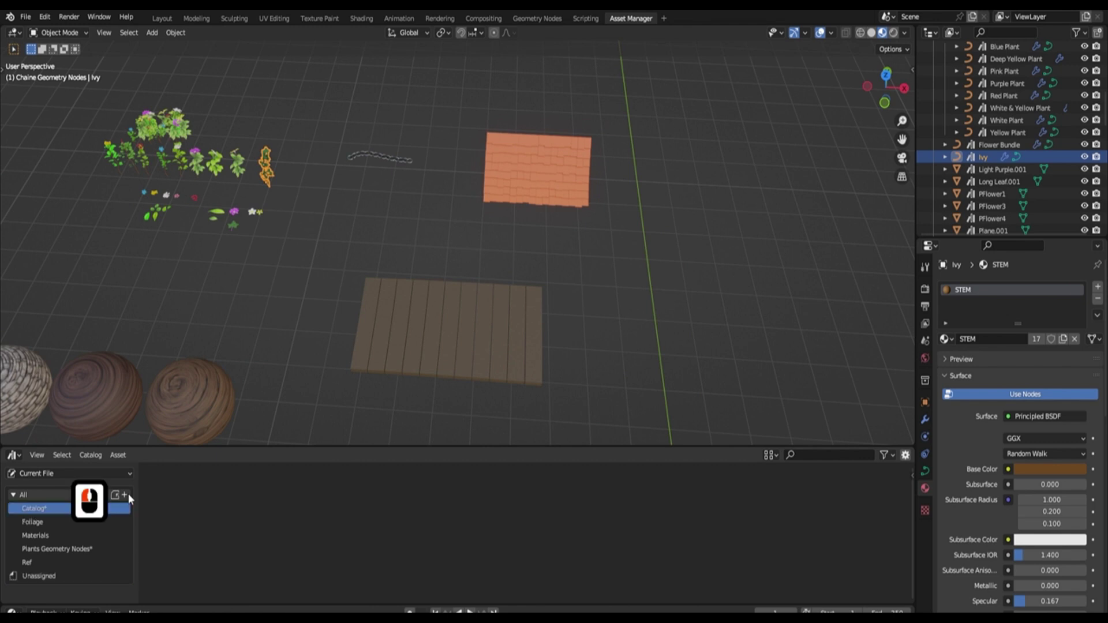
{"action": "double_click", "coordinate": [48, 506]}
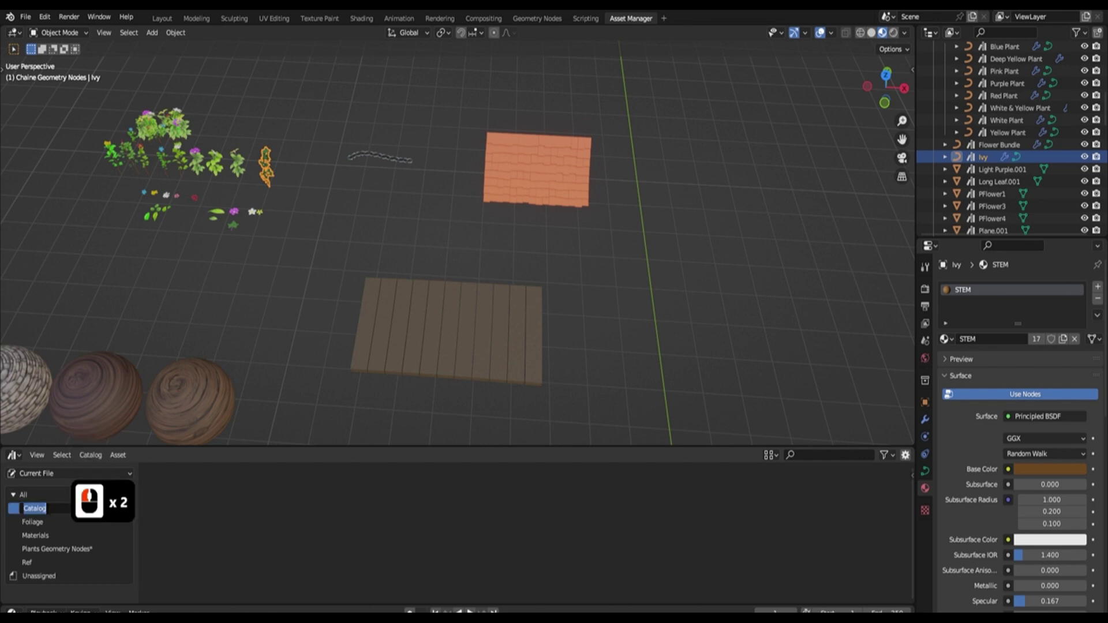
{"action": "type", "text": "Geometry N"}
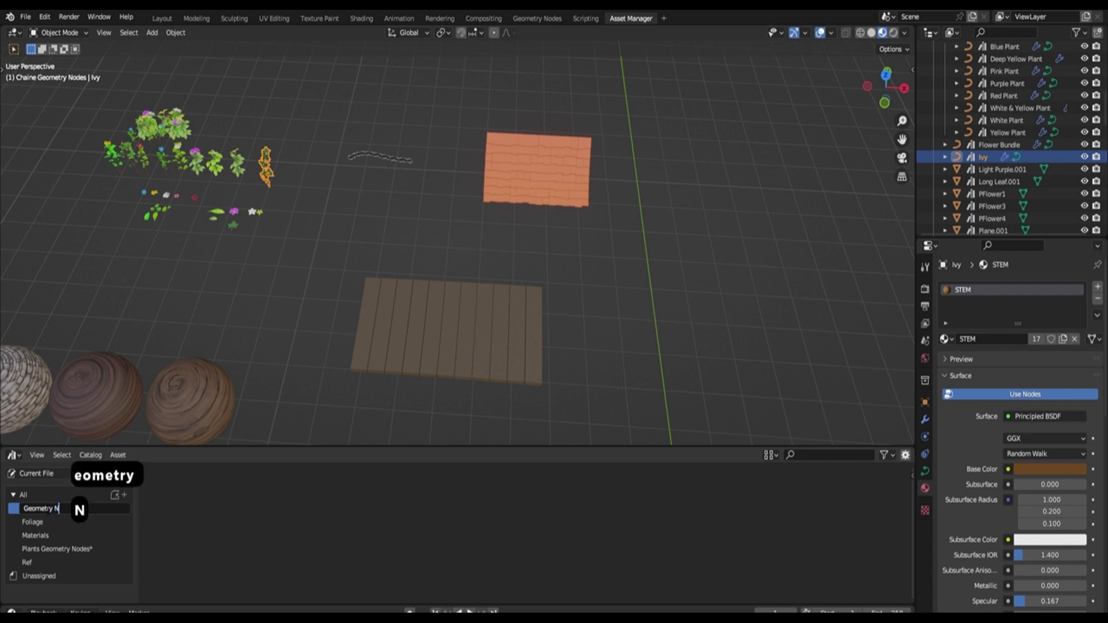
{"action": "key", "text": "BackSpace"}
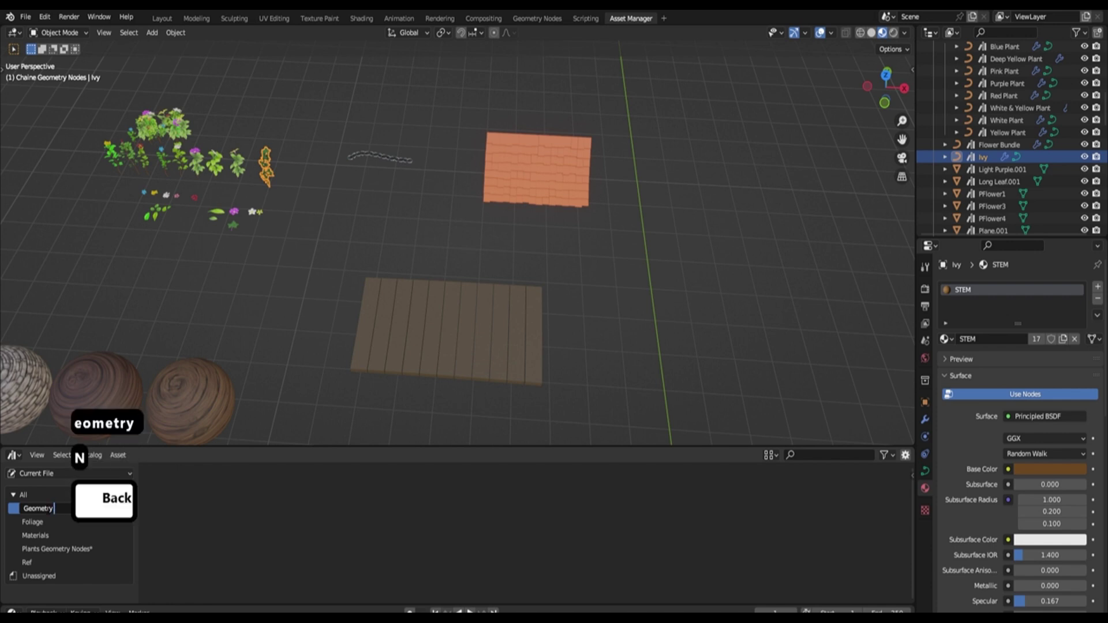
{"action": "type", "text": "Nodes"}
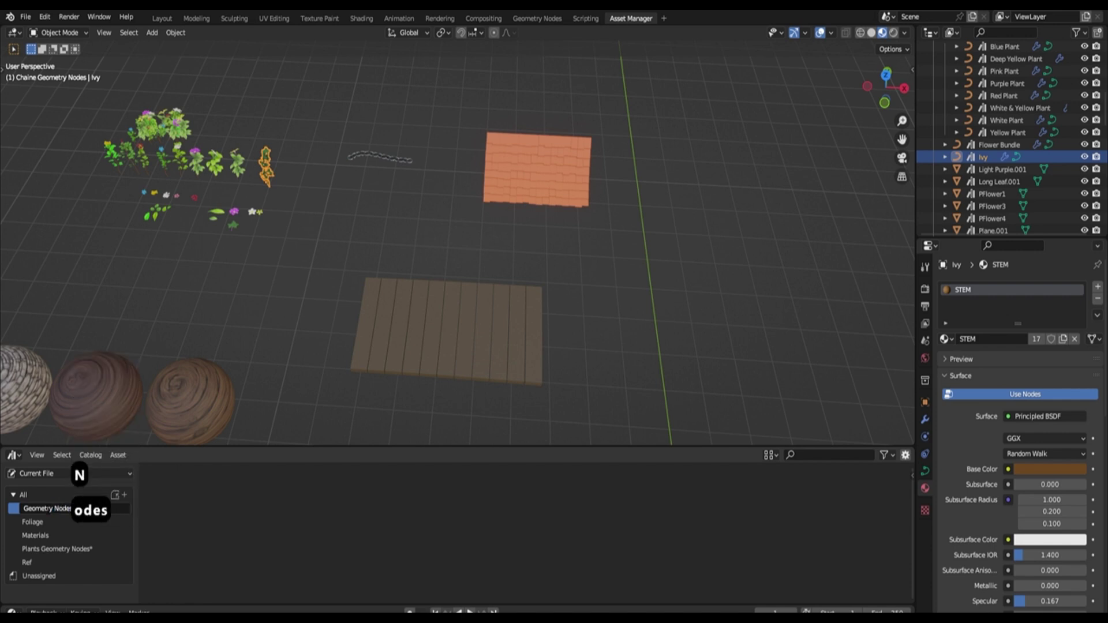
{"action": "key", "text": "Return"}
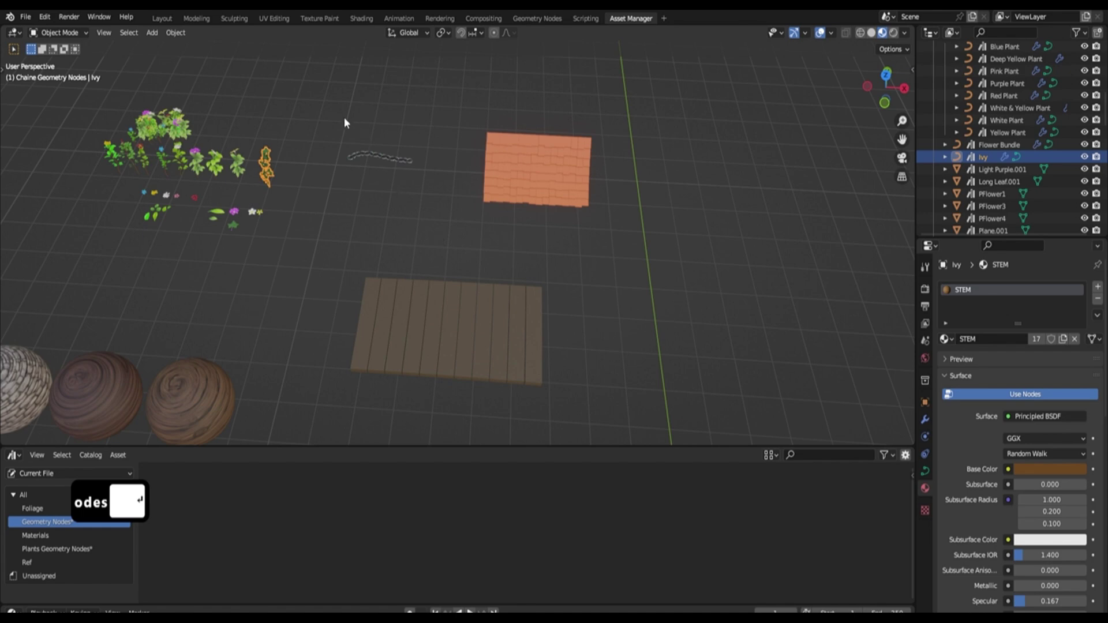
Step: Mark the chain, planks and roof objects together as assets and show the unassigned assets
{"action": "left_click_drag", "start_coordinate": [344, 118], "coordinate": [621, 345]}
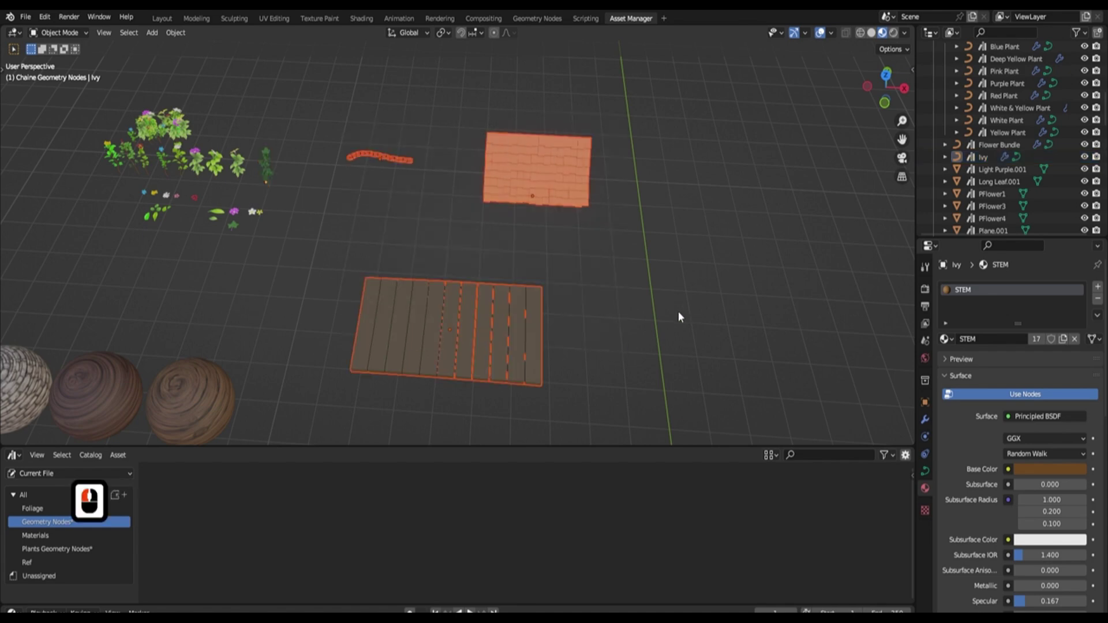
{"action": "key", "text": "KP_1"}
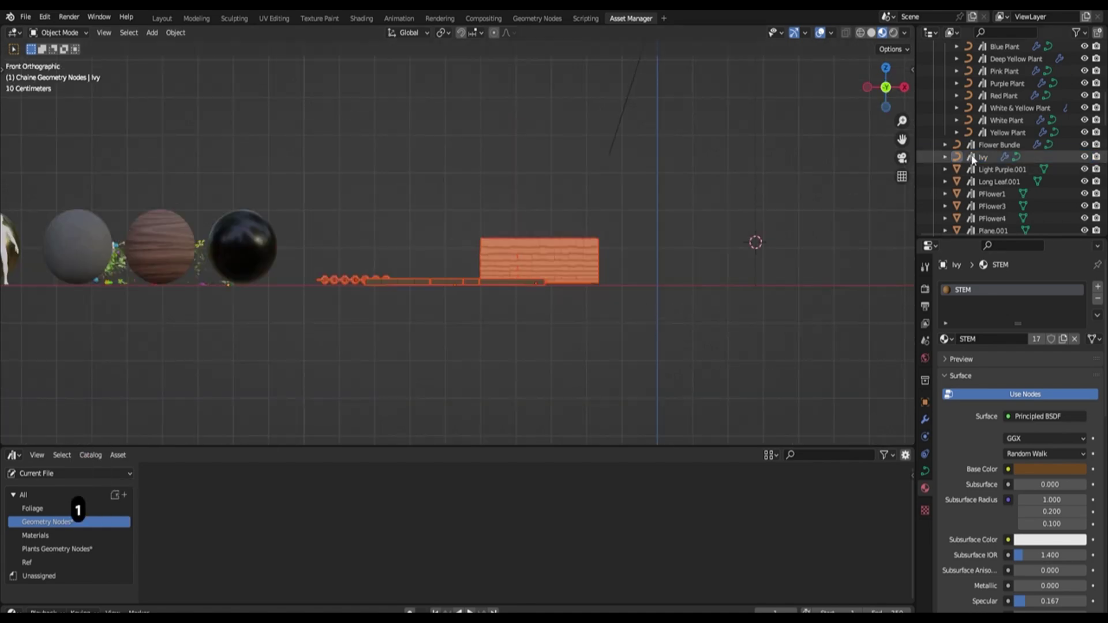
{"action": "scroll", "coordinate": [1024, 119], "scroll_direction": "up", "scroll_amount": 5}
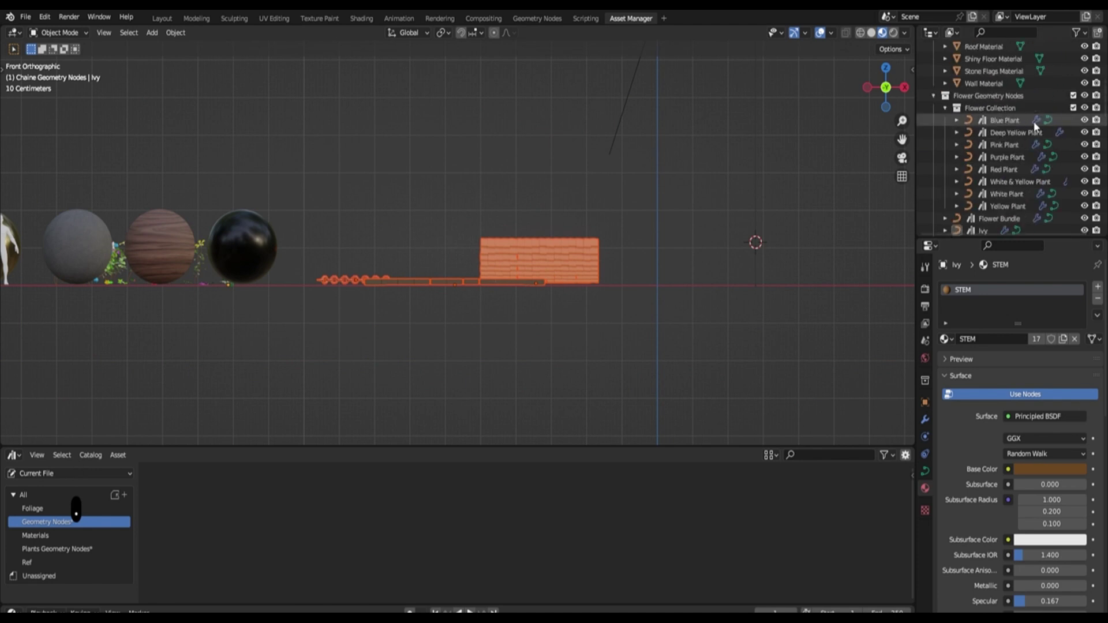
{"action": "scroll", "coordinate": [1032, 118], "scroll_direction": "up", "scroll_amount": 10}
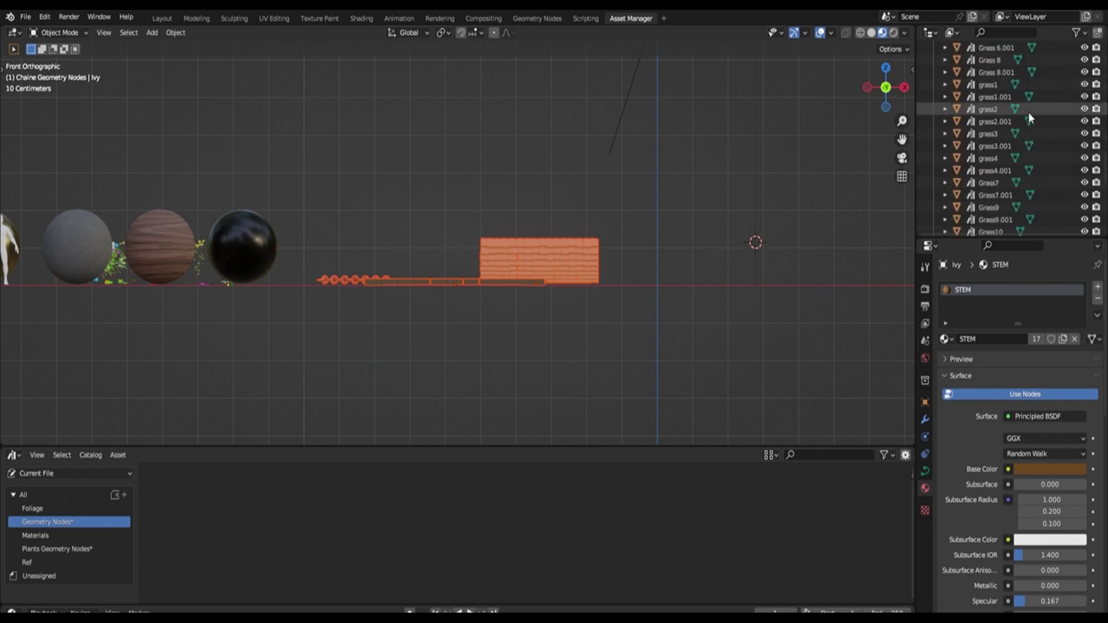
{"action": "scroll", "coordinate": [1028, 112], "scroll_direction": "down", "scroll_amount": 10}
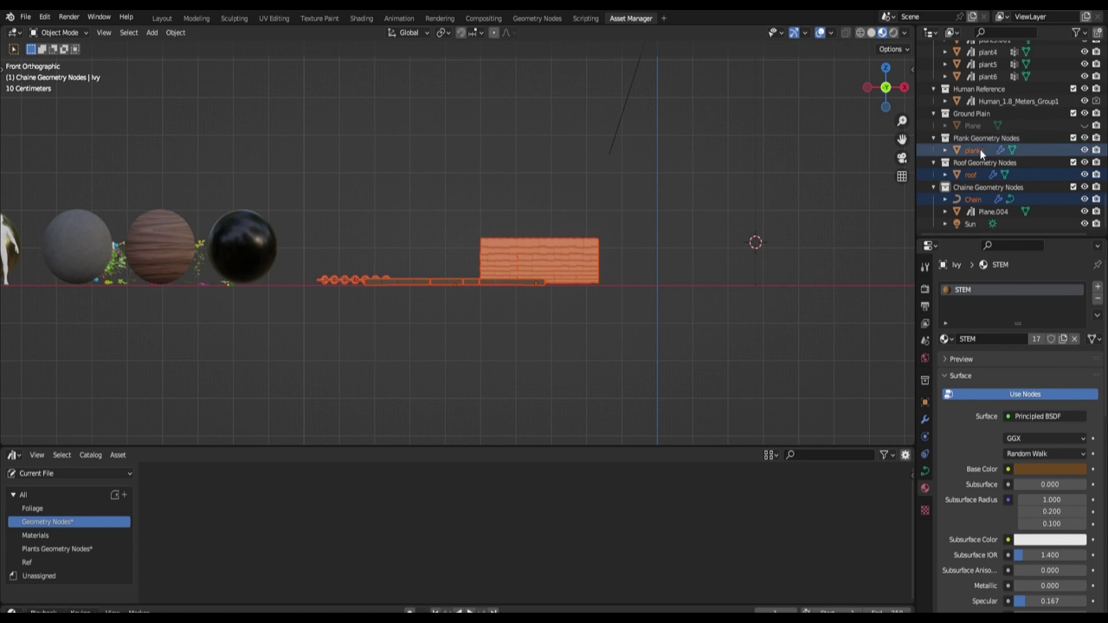
{"action": "right_click", "coordinate": [978, 149]}
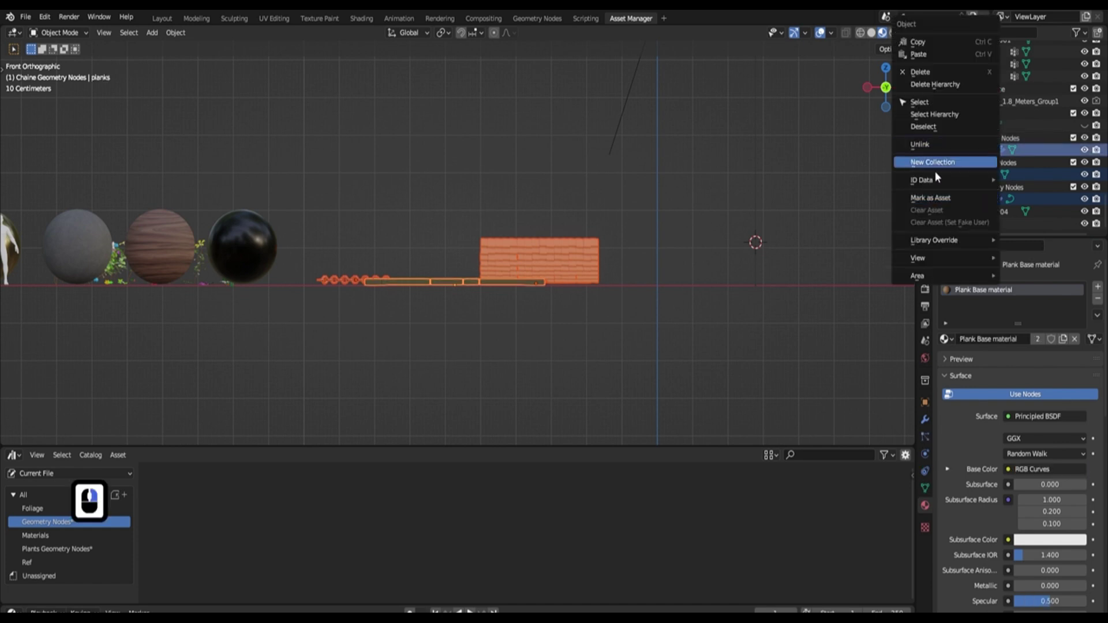
{"action": "left_click", "coordinate": [942, 196]}
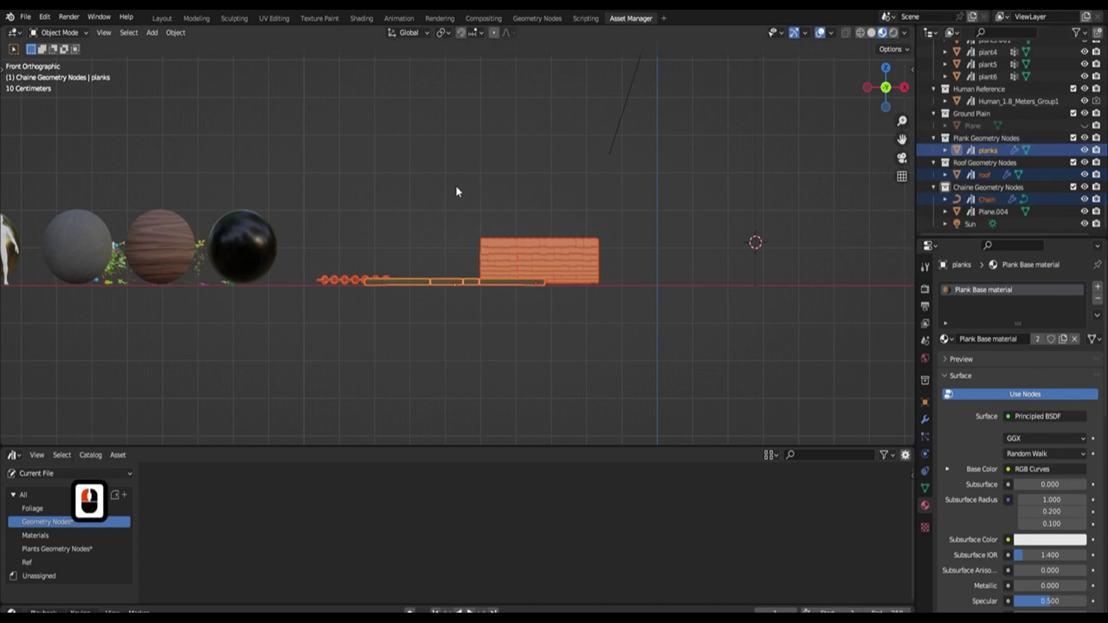
{"action": "left_click", "coordinate": [56, 576]}
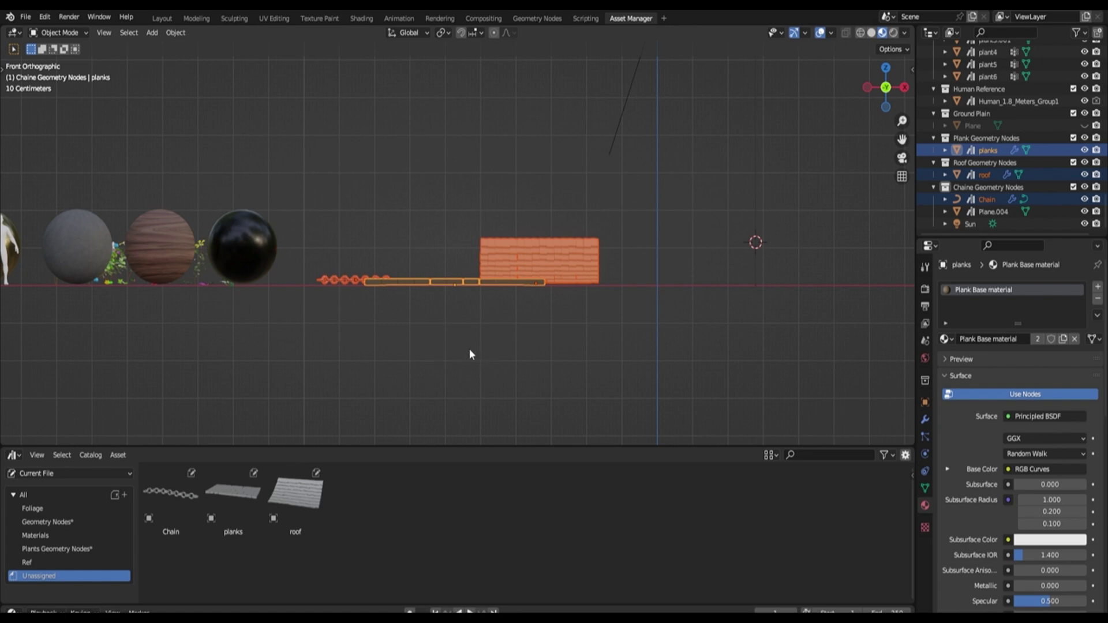
Step: Place a test copy of the roof asset in the scene beside the planks and delete it
{"action": "middle_click_drag", "start_coordinate": [375, 403], "coordinate": [415, 430]}
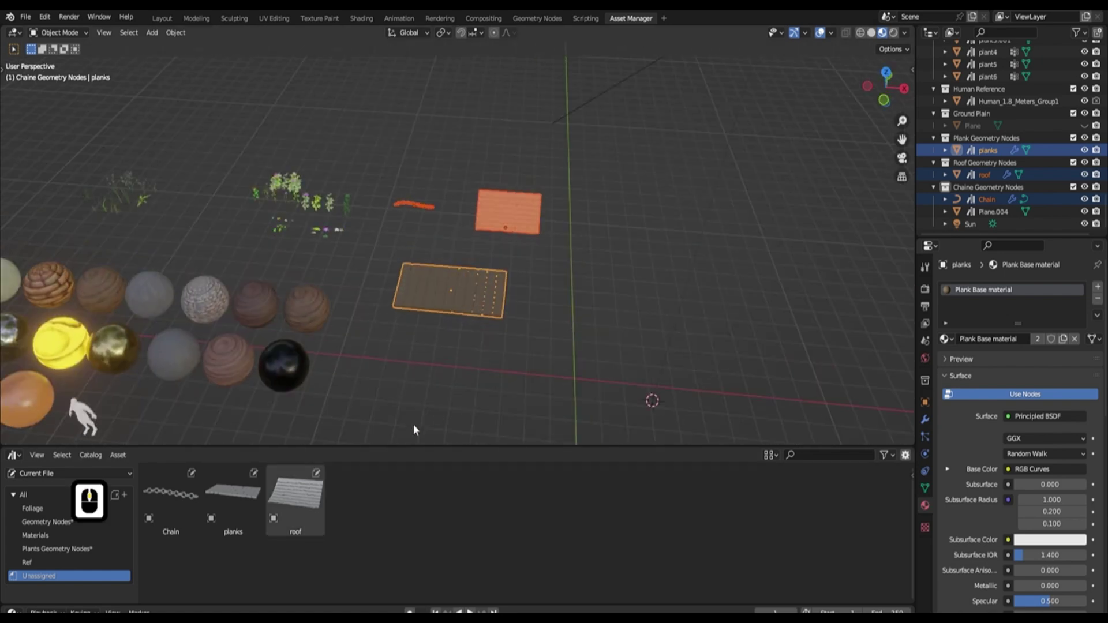
{"action": "left_click_drag", "start_coordinate": [308, 486], "coordinate": [644, 289]}
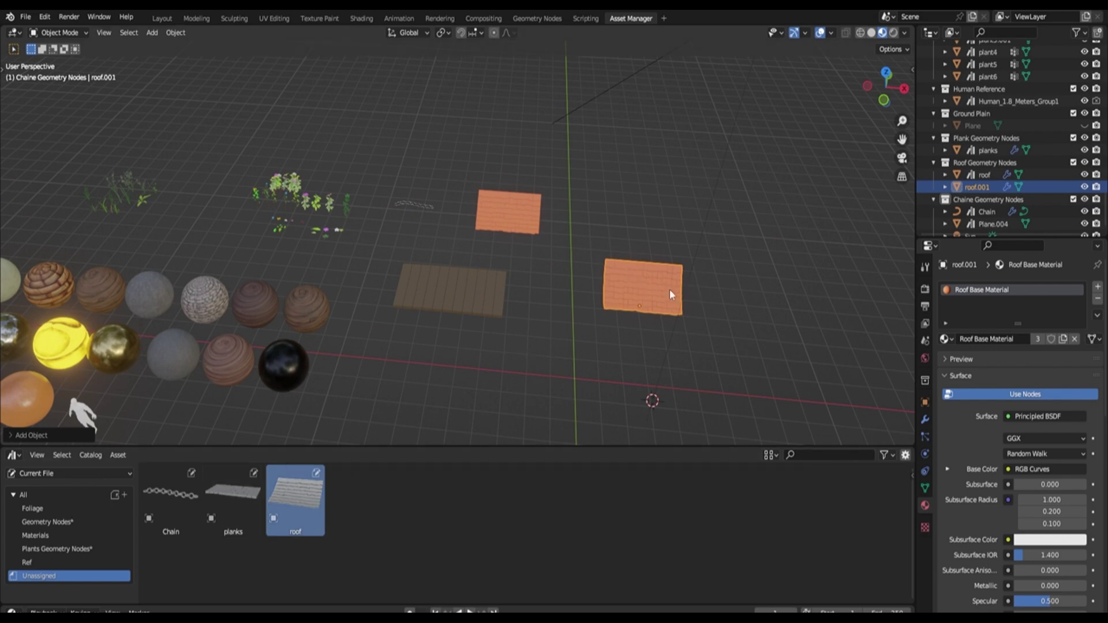
{"action": "left_click", "coordinate": [628, 288]}
{"action": "key", "text": "Delete"}
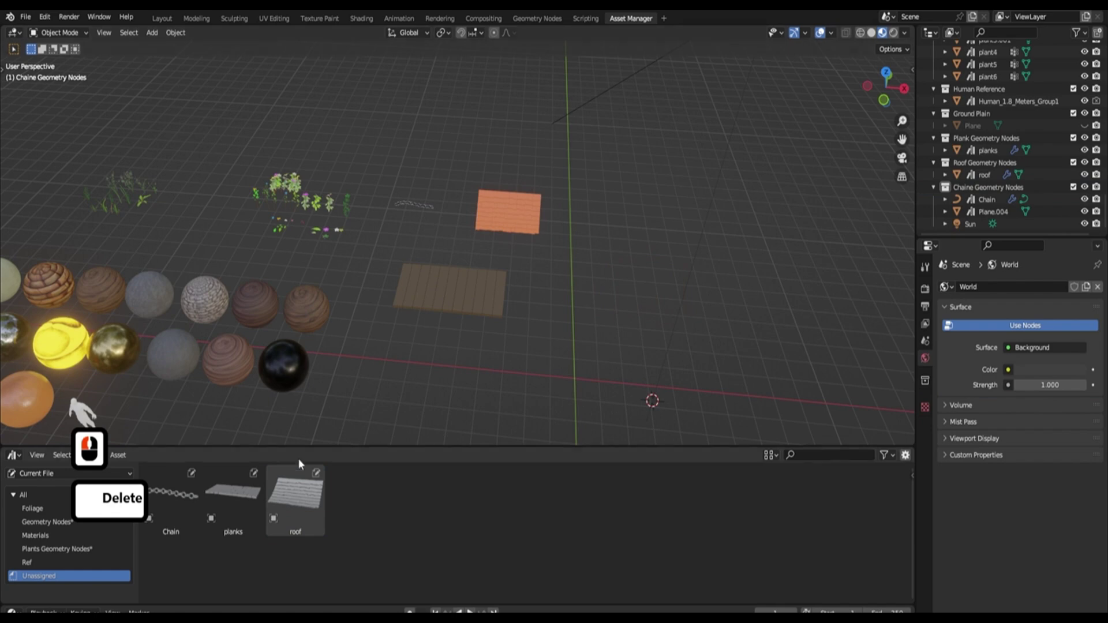
Step: Move the Chain, planks and roof assets into the Geometry Nodes catalog and save the file
{"action": "left_click", "coordinate": [173, 496]}
{"action": "left_click", "coordinate": [295, 496], "text": "shift"}
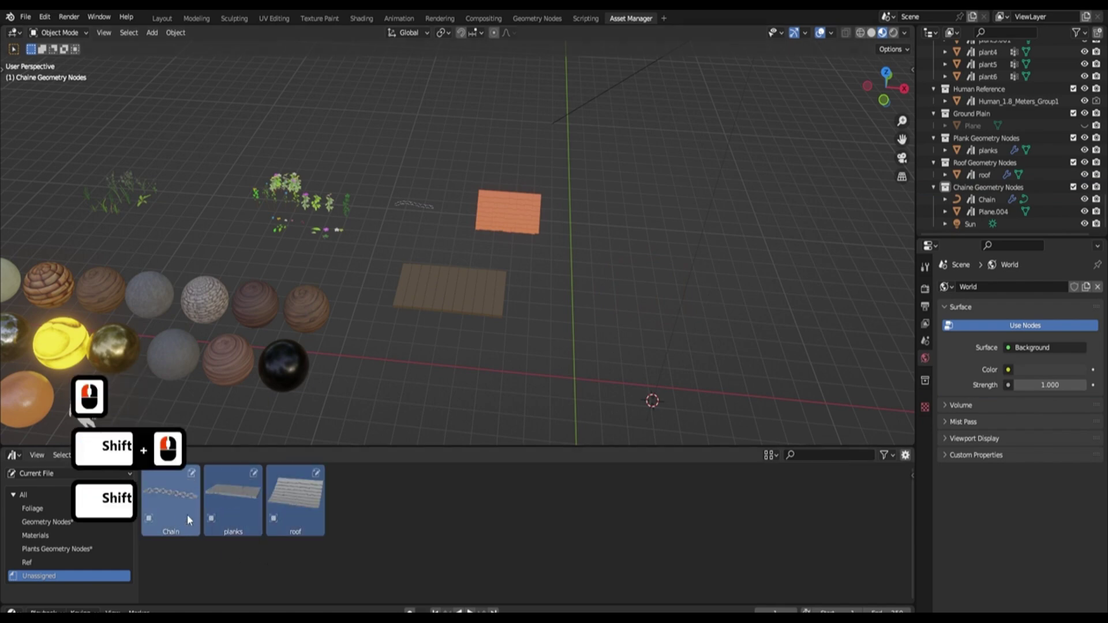
{"action": "left_click_drag", "start_coordinate": [151, 513], "coordinate": [67, 524]}
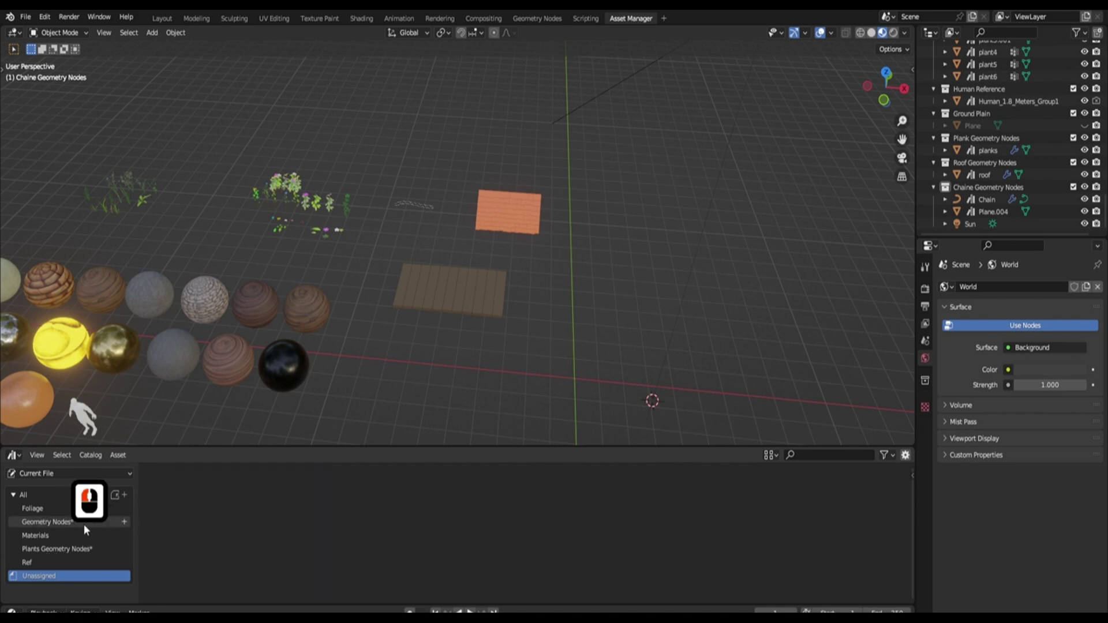
{"action": "left_click", "coordinate": [84, 523]}
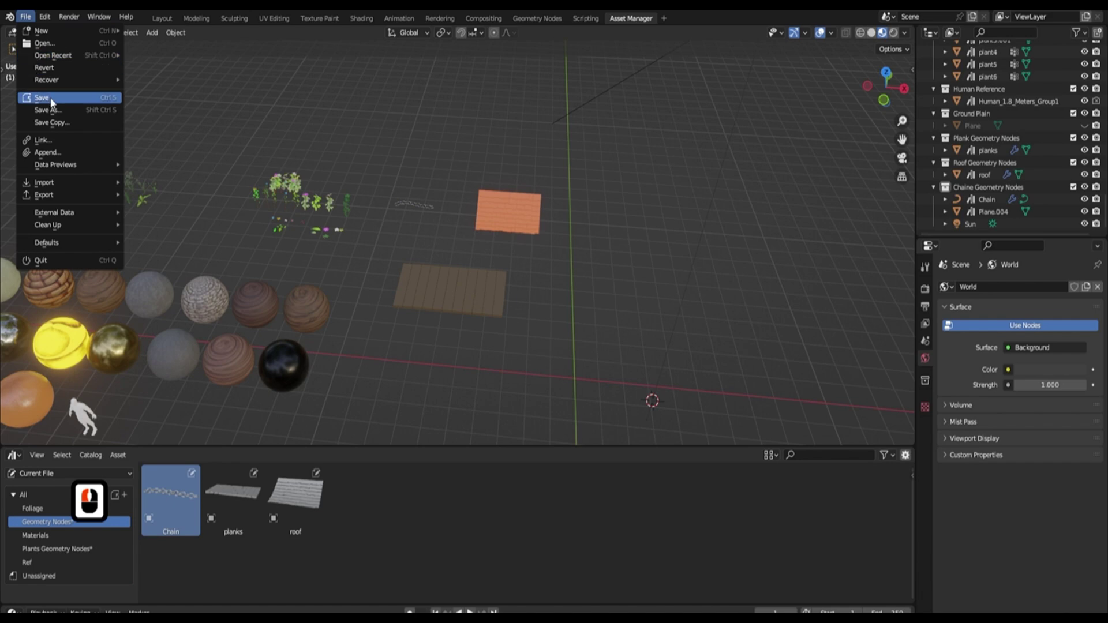
{"action": "left_click", "coordinate": [50, 98]}
Step: Examine the grass and plant foliage up close in the Modeling workspace, including the leafy plant5 object
{"action": "middle_click_drag", "start_coordinate": [401, 202], "coordinate": [592, 266], "text": "shift"}
{"action": "key", "text": "F9"}
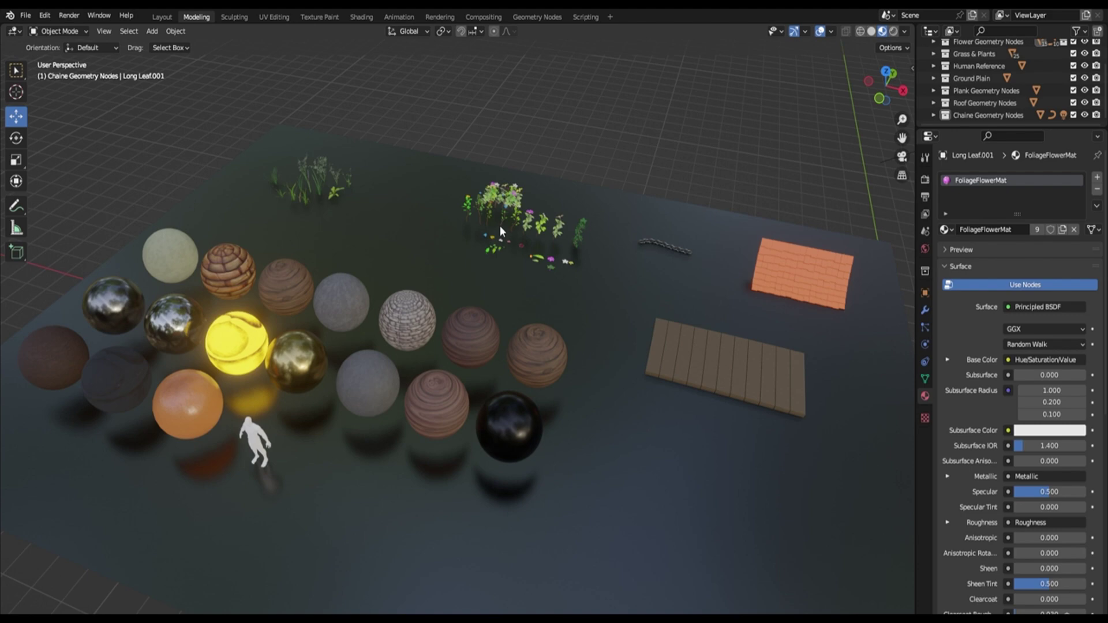
{"action": "scroll", "coordinate": [402, 228], "scroll_direction": "up", "scroll_amount": 5}
{"action": "scroll", "coordinate": [344, 159], "scroll_direction": "down", "scroll_amount": 3}
{"action": "mouse_move", "coordinate": [517, 344]}
{"action": "middle_mouse_down", "text": "shift"}
{"action": "mouse_move", "coordinate": [465, 289]}
{"action": "mouse_move", "coordinate": [507, 346]}
{"action": "middle_mouse_up", "text": "shift"}
{"action": "scroll", "coordinate": [447, 272], "scroll_direction": "up", "scroll_amount": 4}
{"action": "left_click", "coordinate": [462, 264]}
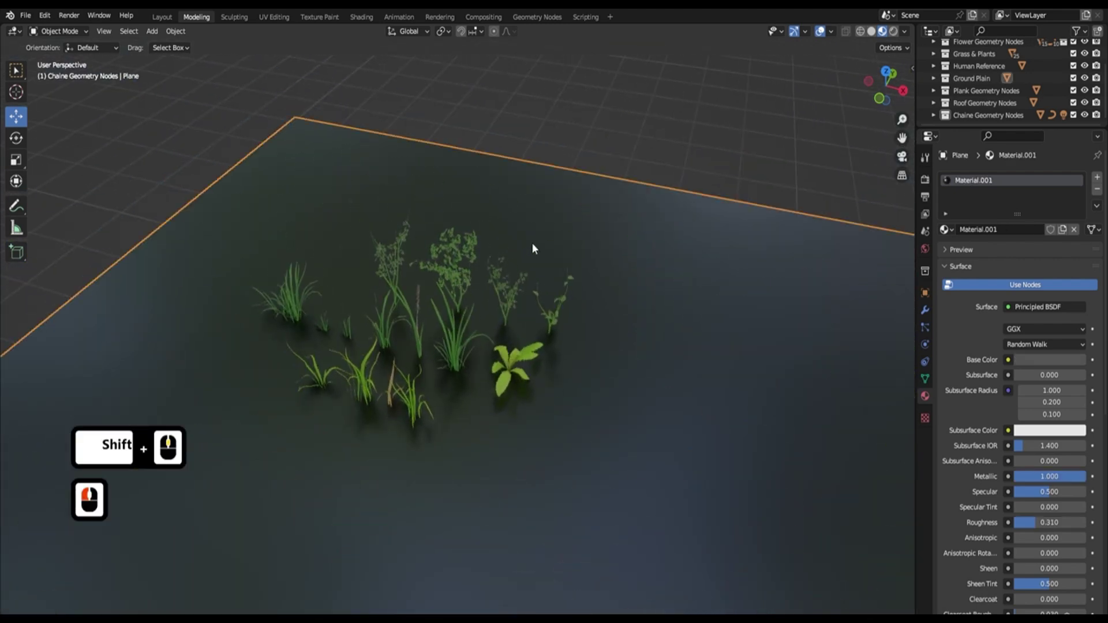
{"action": "left_click", "coordinate": [464, 299]}
{"action": "scroll", "coordinate": [464, 306], "scroll_direction": "up", "scroll_amount": 4}
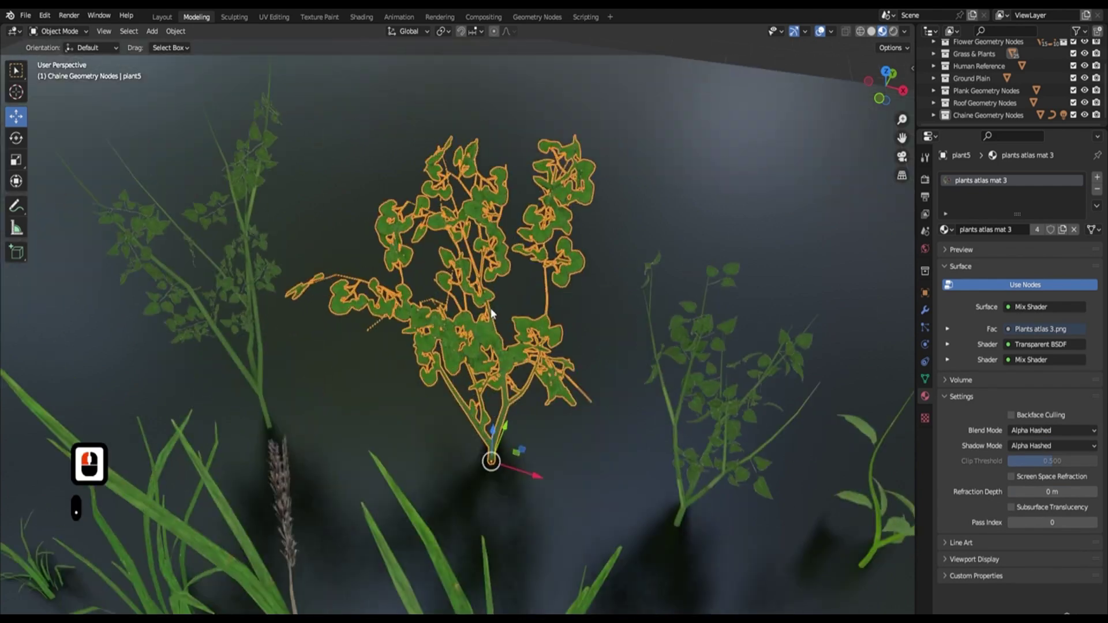
{"action": "scroll", "coordinate": [463, 312], "scroll_direction": "down", "scroll_amount": 2}
{"action": "middle_click_drag", "start_coordinate": [464, 313], "coordinate": [495, 335]}
{"action": "scroll", "coordinate": [461, 329], "scroll_direction": "up", "scroll_amount": 3}
Step: Inspect the mesh of the low grass clump grass4.001 in Edit Mode and return to Object Mode
{"action": "left_click", "coordinate": [335, 320]}
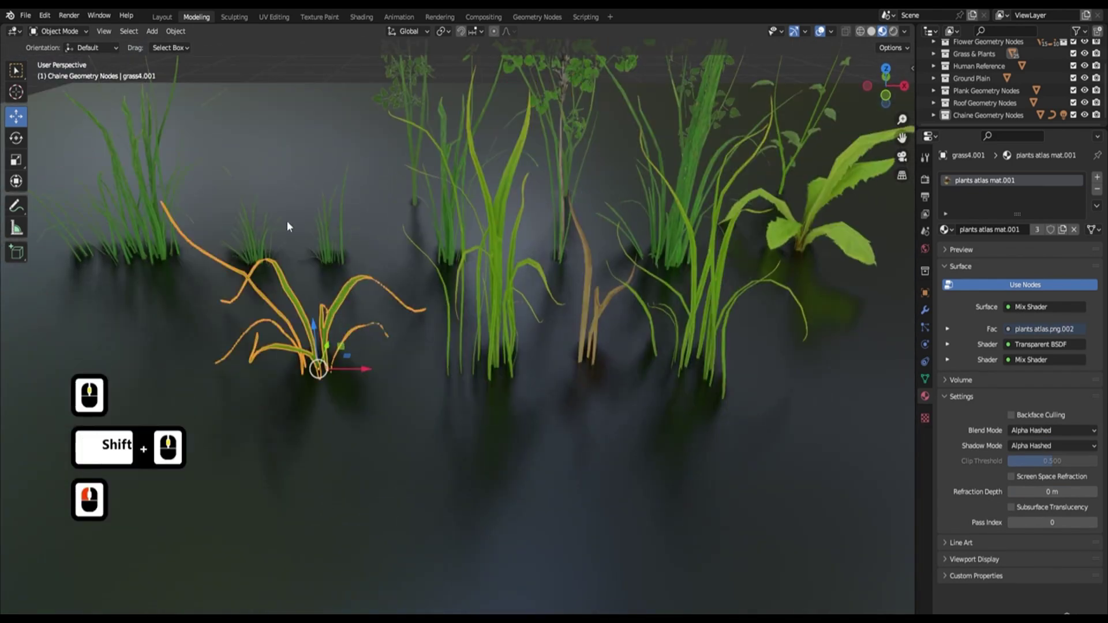
{"action": "key", "text": "Tab"}
{"action": "scroll", "coordinate": [386, 318], "scroll_direction": "up", "scroll_amount": 3}
{"action": "middle_click_drag", "start_coordinate": [319, 310], "coordinate": [333, 307], "text": "shift"}
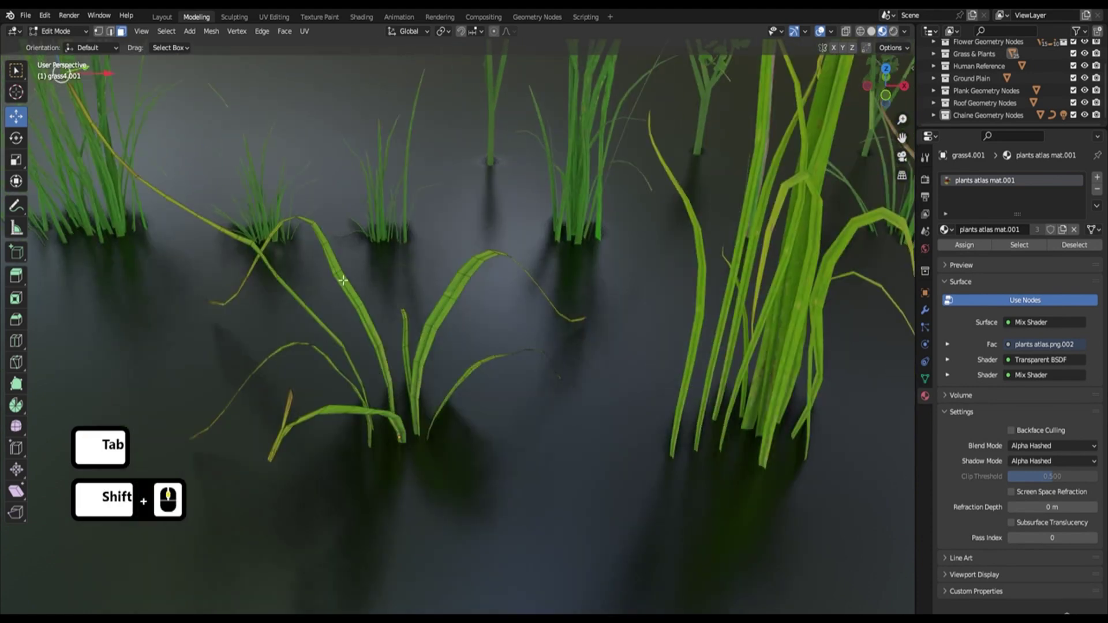
{"action": "scroll", "coordinate": [232, 299], "scroll_direction": "down", "scroll_amount": 3}
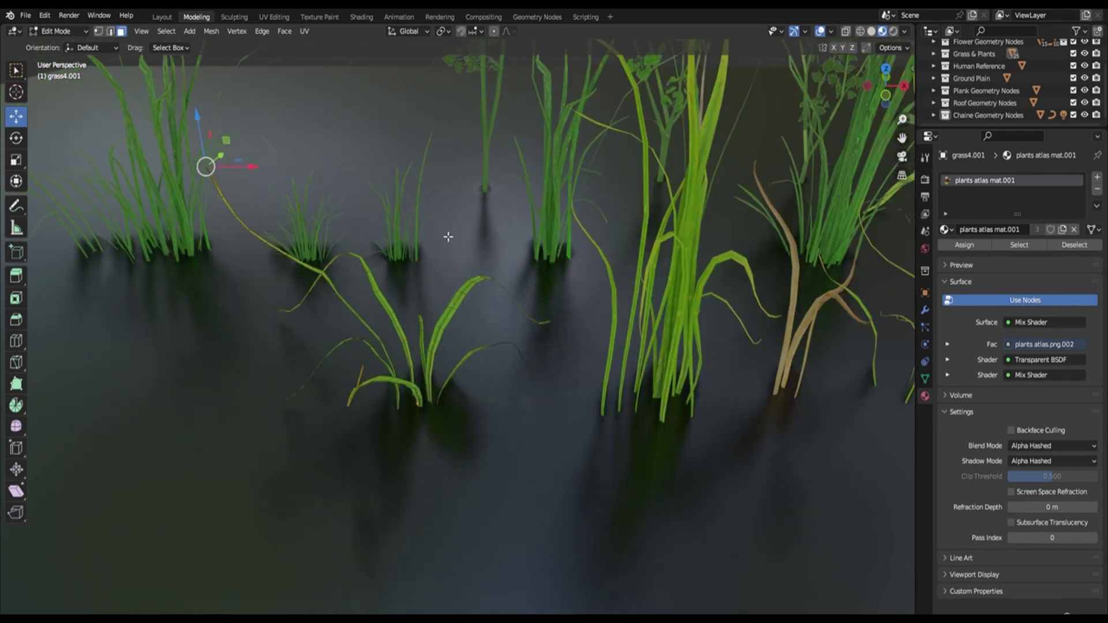
{"action": "scroll", "coordinate": [405, 280], "scroll_direction": "down", "scroll_amount": 3}
{"action": "middle_click_drag", "start_coordinate": [482, 282], "coordinate": [381, 385]}
{"action": "scroll", "coordinate": [381, 385], "scroll_direction": "down", "scroll_amount": 2}
{"action": "scroll", "coordinate": [459, 275], "scroll_direction": "down", "scroll_amount": 2}
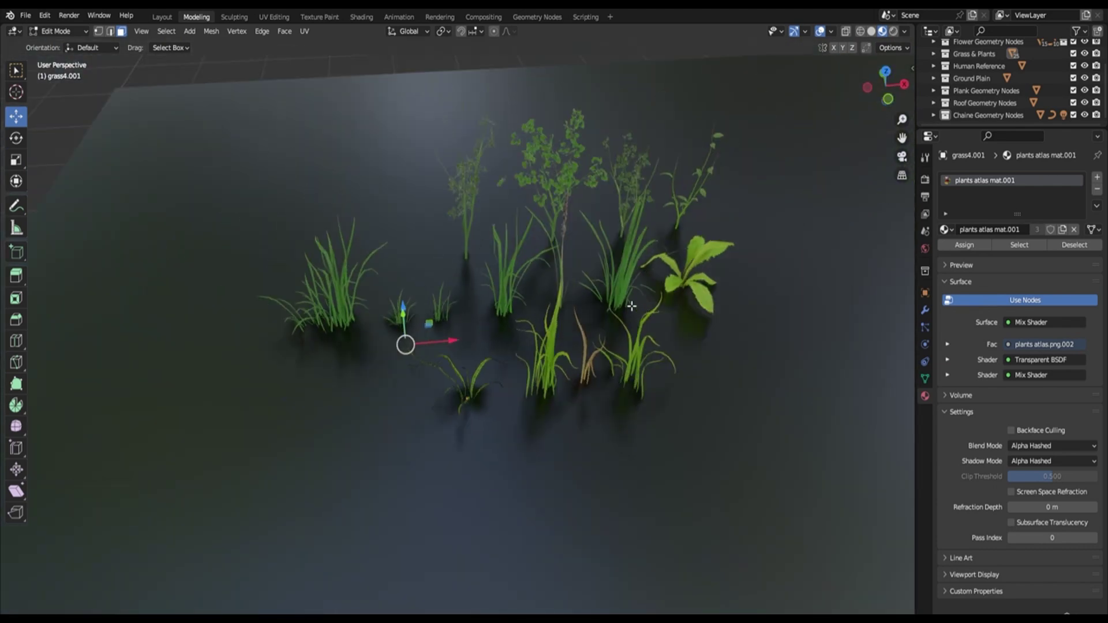
{"action": "key", "text": "Tab"}
Step: Examine the grass and plants from several angles, along with the material spheres and the human reference
{"action": "middle_click_drag", "start_coordinate": [616, 258], "coordinate": [550, 307]}
{"action": "scroll", "coordinate": [550, 307], "scroll_direction": "up", "scroll_amount": 2}
{"action": "middle_click_drag", "start_coordinate": [559, 358], "coordinate": [453, 341], "text": "shift"}
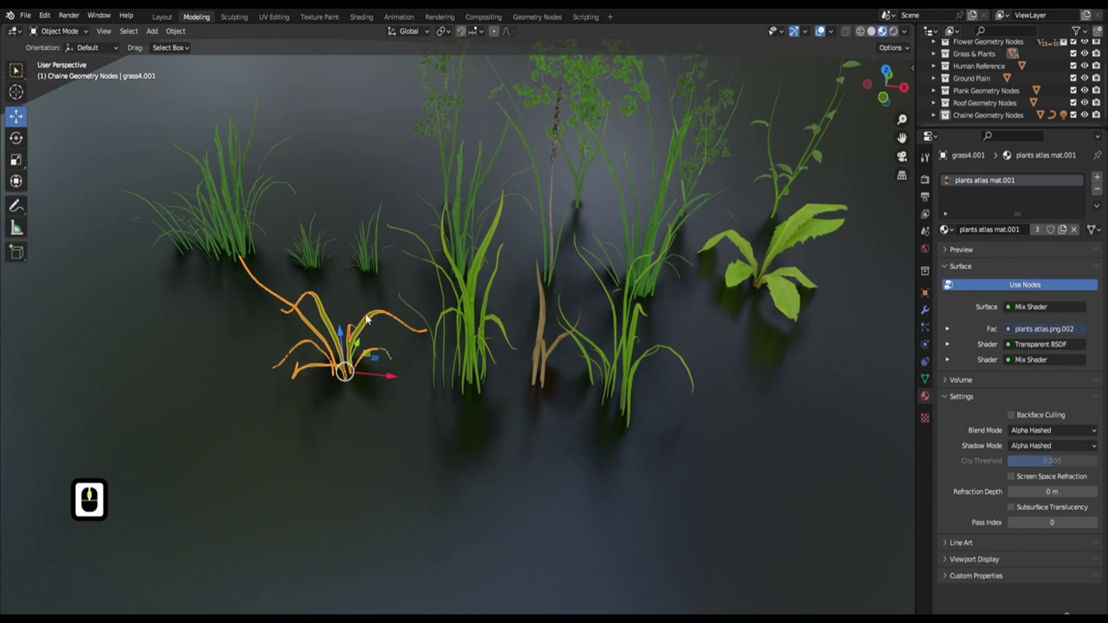
{"action": "middle_click_drag", "start_coordinate": [393, 328], "coordinate": [453, 218]}
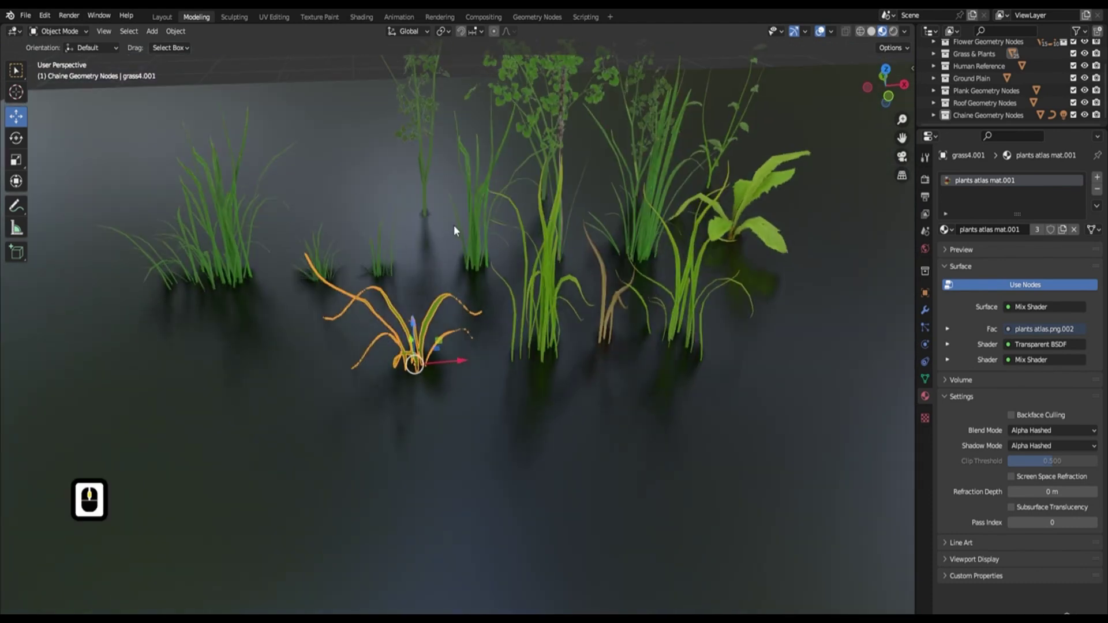
{"action": "scroll", "coordinate": [479, 215], "scroll_direction": "down", "scroll_amount": 5}
{"action": "middle_click_drag", "start_coordinate": [458, 245], "coordinate": [442, 198]}
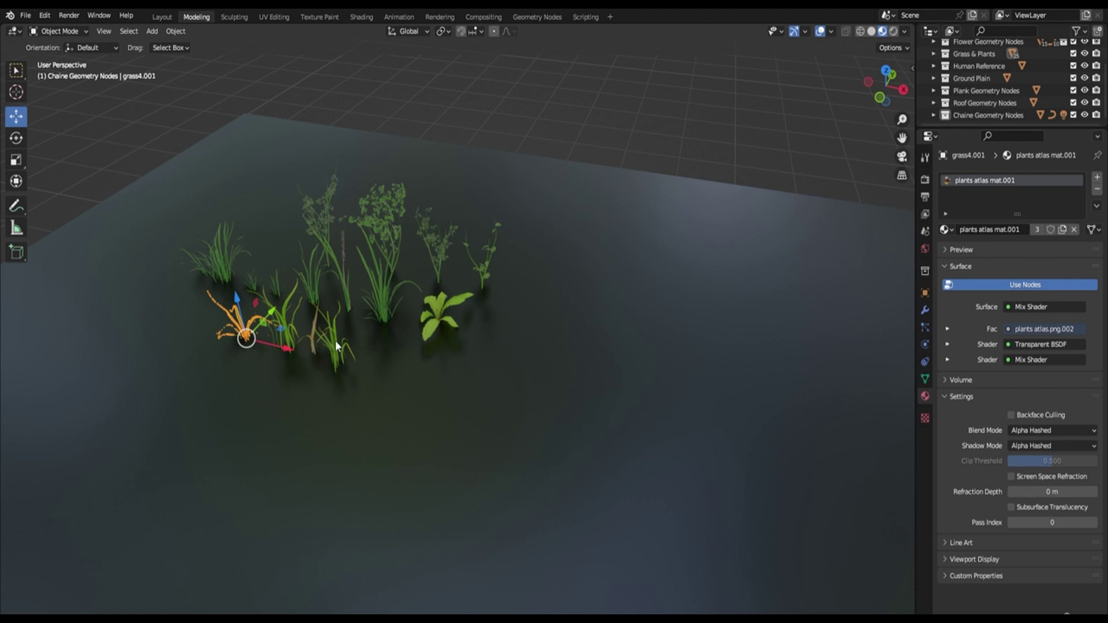
{"action": "middle_click_drag", "start_coordinate": [359, 303], "coordinate": [411, 276]}
{"action": "scroll", "coordinate": [411, 275], "scroll_direction": "down", "scroll_amount": 5}
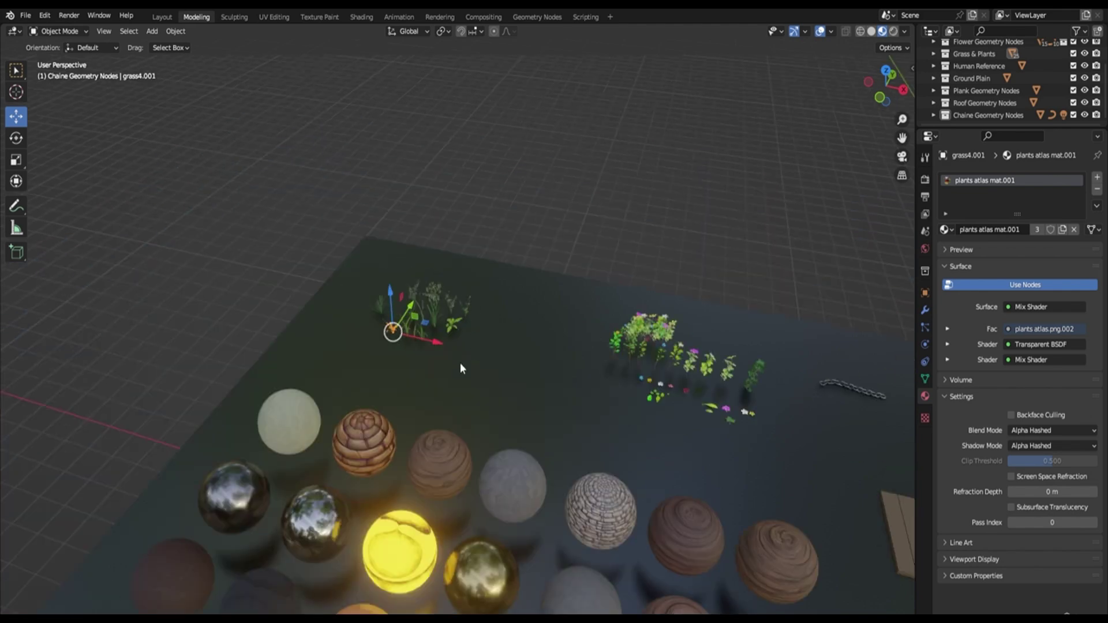
{"action": "middle_click_drag", "start_coordinate": [460, 362], "coordinate": [499, 265], "text": "shift"}
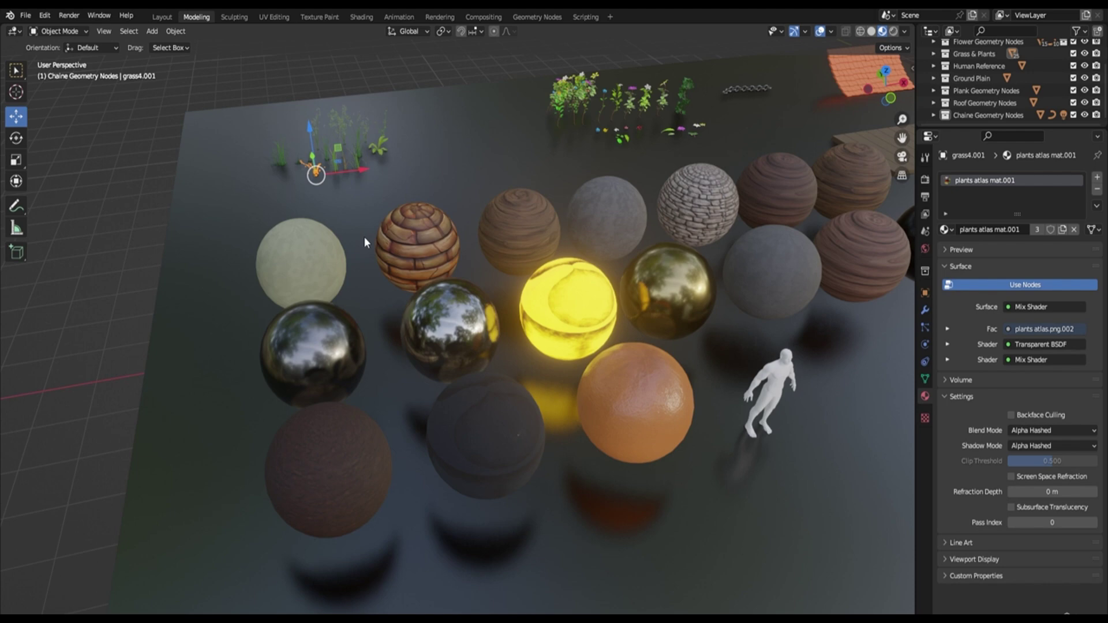
{"action": "middle_click_drag", "start_coordinate": [527, 206], "coordinate": [403, 167]}
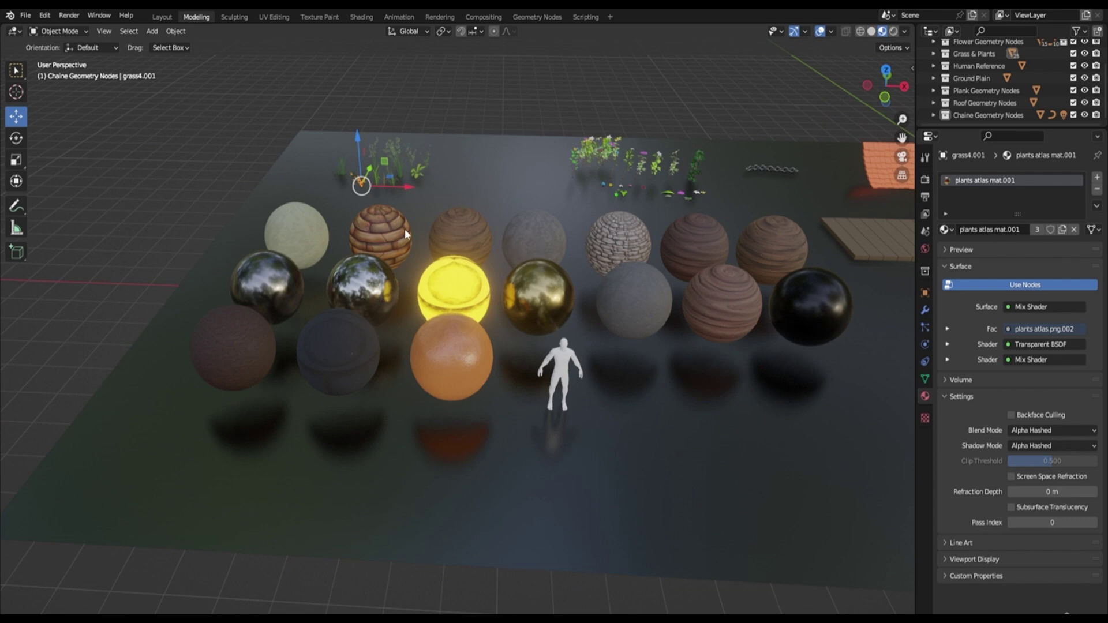
Step: Show the Wall Material sphere in the Shading workspace with Material Preview shading and view its whole node tree
{"action": "left_click", "coordinate": [309, 238]}
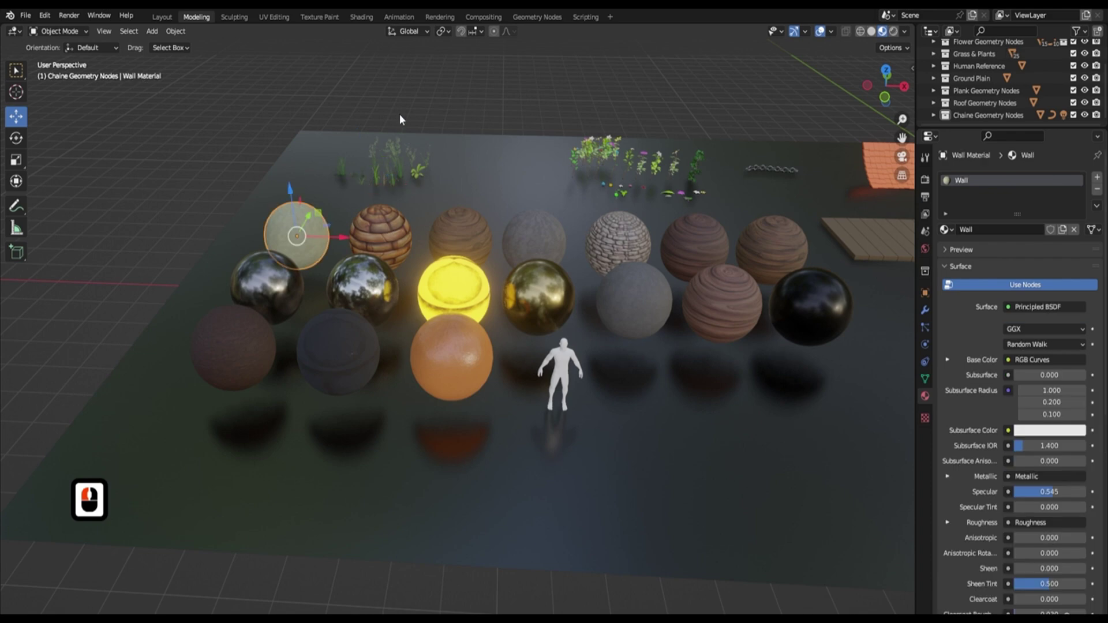
{"action": "left_click", "coordinate": [362, 17]}
{"action": "scroll", "coordinate": [467, 447], "scroll_direction": "down", "scroll_amount": 3}
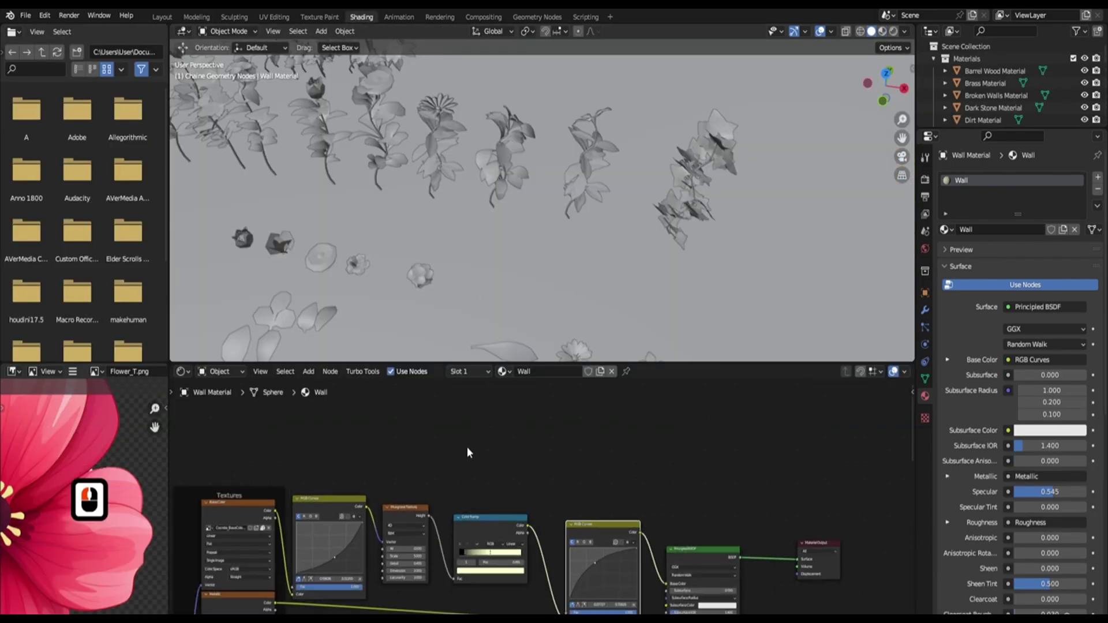
{"action": "scroll", "coordinate": [477, 443], "scroll_direction": "down", "scroll_amount": 2}
{"action": "scroll", "coordinate": [563, 244], "scroll_direction": "down", "scroll_amount": 4}
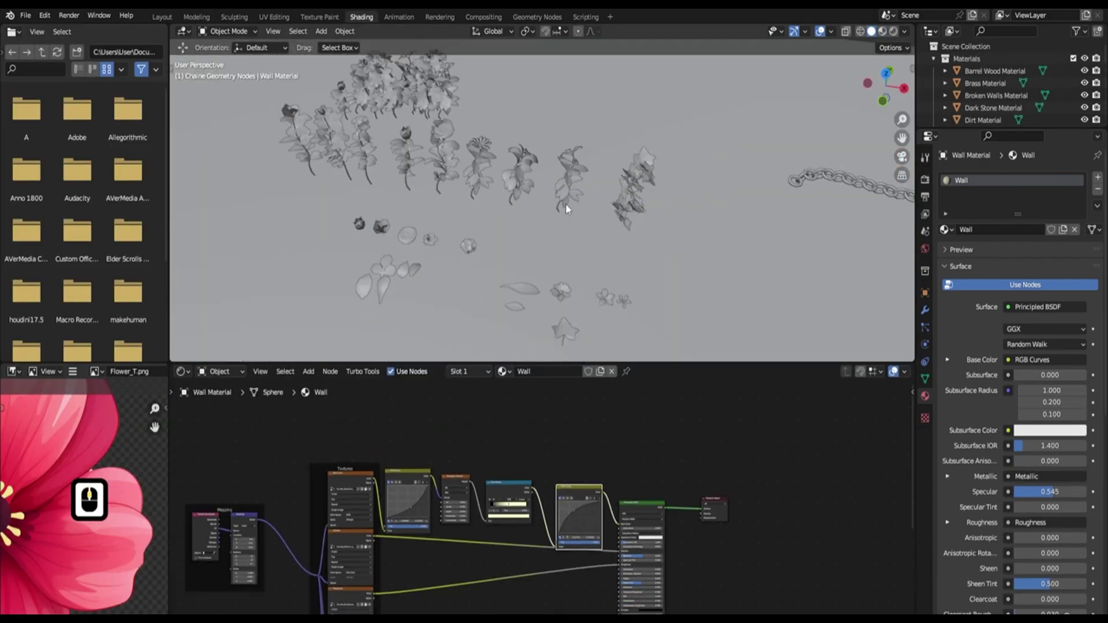
{"action": "key", "text": "KP_Decimal"}
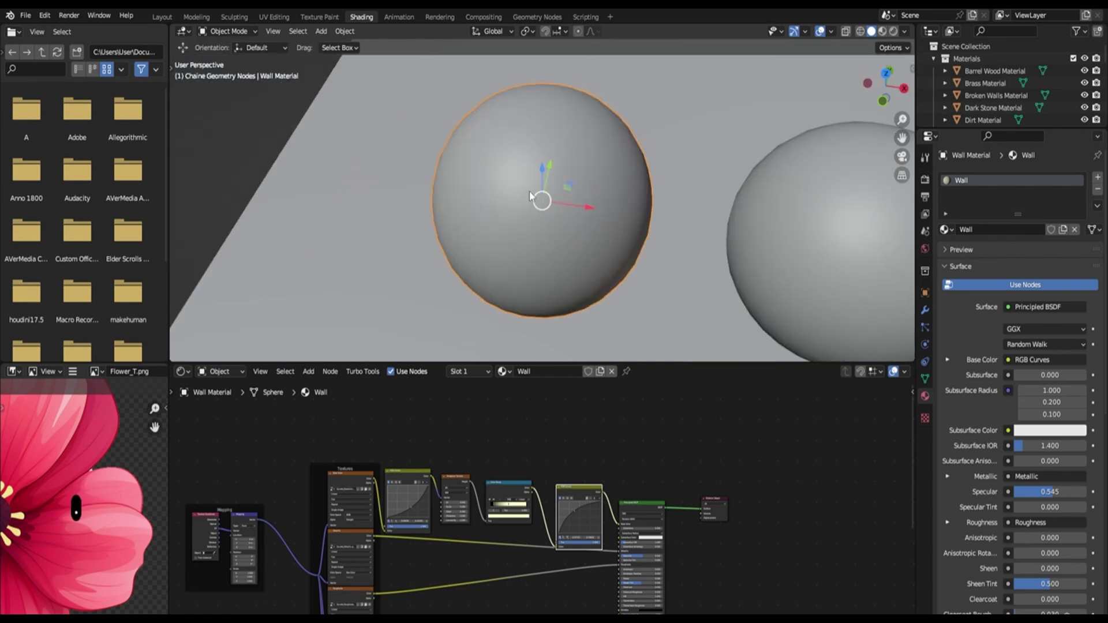
{"action": "mouse_move", "coordinate": [526, 211]}
{"action": "middle_mouse_down"}
{"action": "mouse_move", "coordinate": [512, 212]}
{"action": "mouse_move", "coordinate": [663, 131]}
{"action": "middle_mouse_up"}
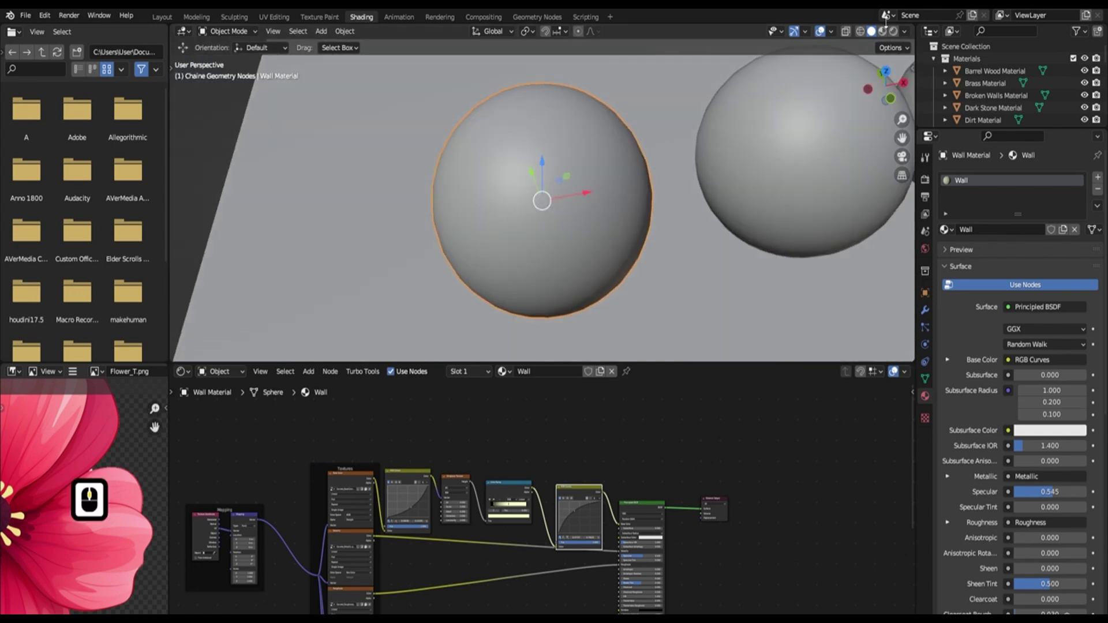
{"action": "left_click", "coordinate": [883, 31]}
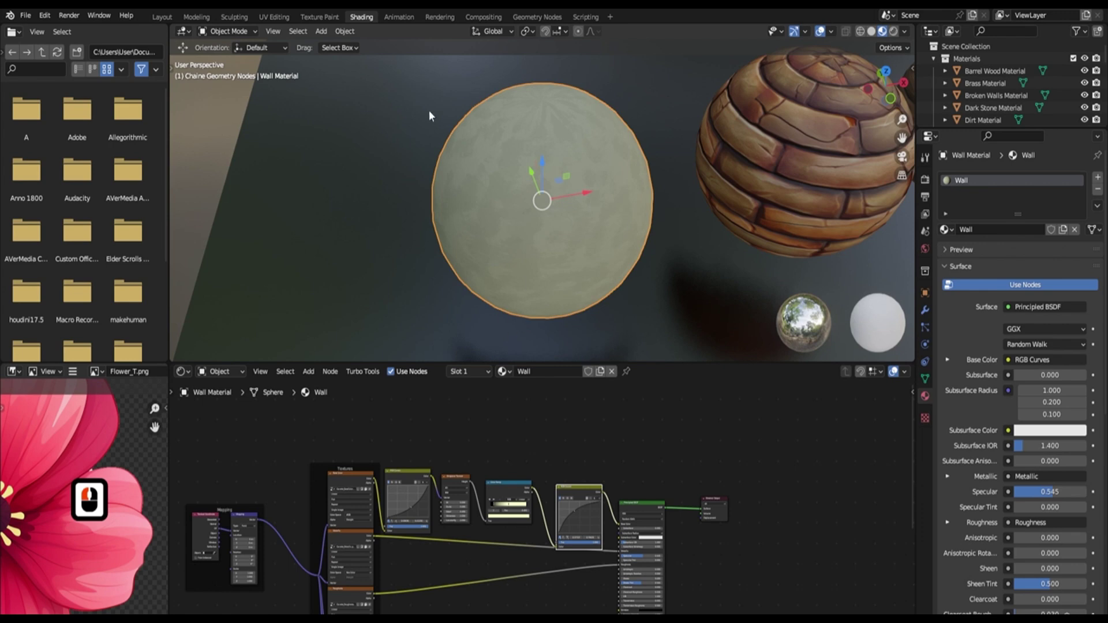
{"action": "scroll", "coordinate": [392, 461], "scroll_direction": "down", "scroll_amount": 3}
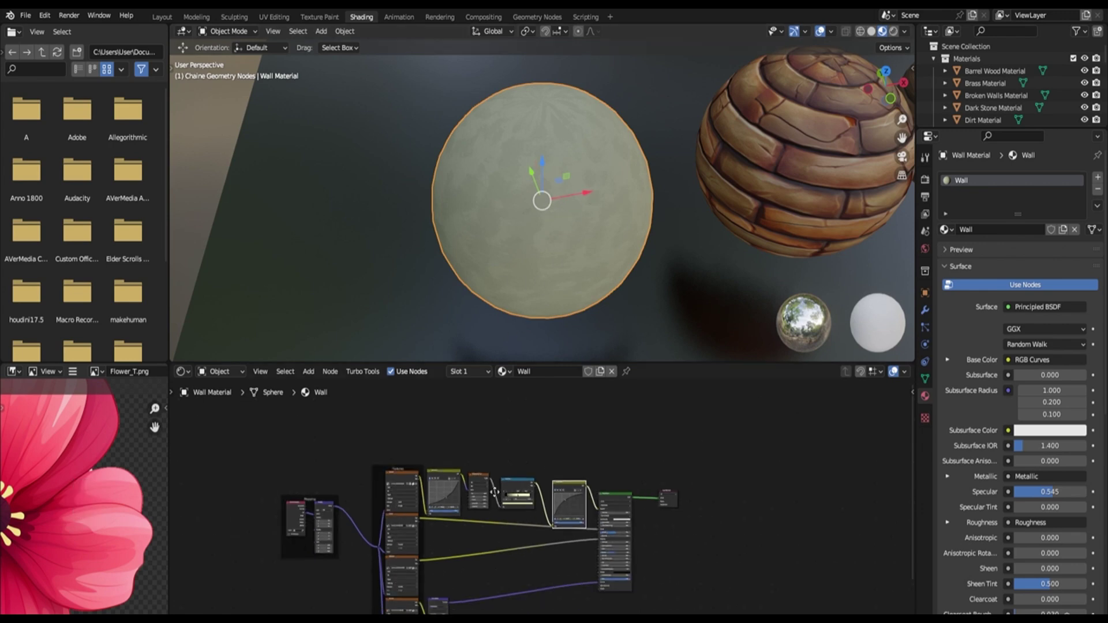
{"action": "middle_click_drag", "start_coordinate": [425, 466], "coordinate": [425, 471]}
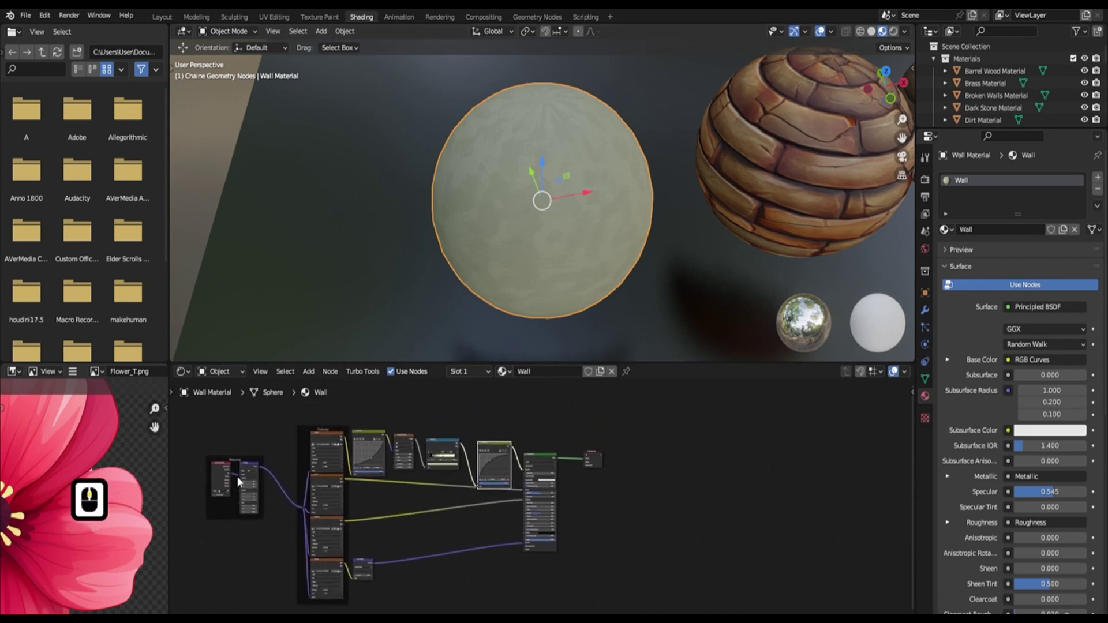
Step: Examine the texture, curve and color ramp nodes of the Wall material up close
{"action": "scroll", "coordinate": [361, 462], "scroll_direction": "up", "scroll_amount": 5}
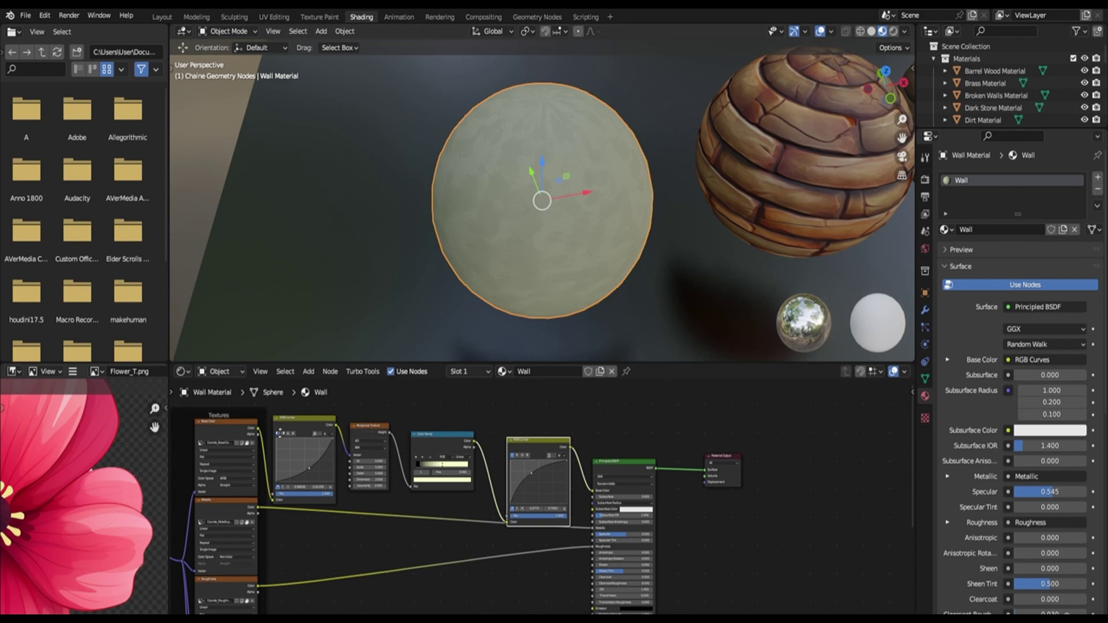
{"action": "scroll", "coordinate": [288, 439], "scroll_direction": "down", "scroll_amount": 1}
{"action": "scroll", "coordinate": [499, 245], "scroll_direction": "down", "scroll_amount": 2}
{"action": "scroll", "coordinate": [497, 242], "scroll_direction": "down", "scroll_amount": 2}
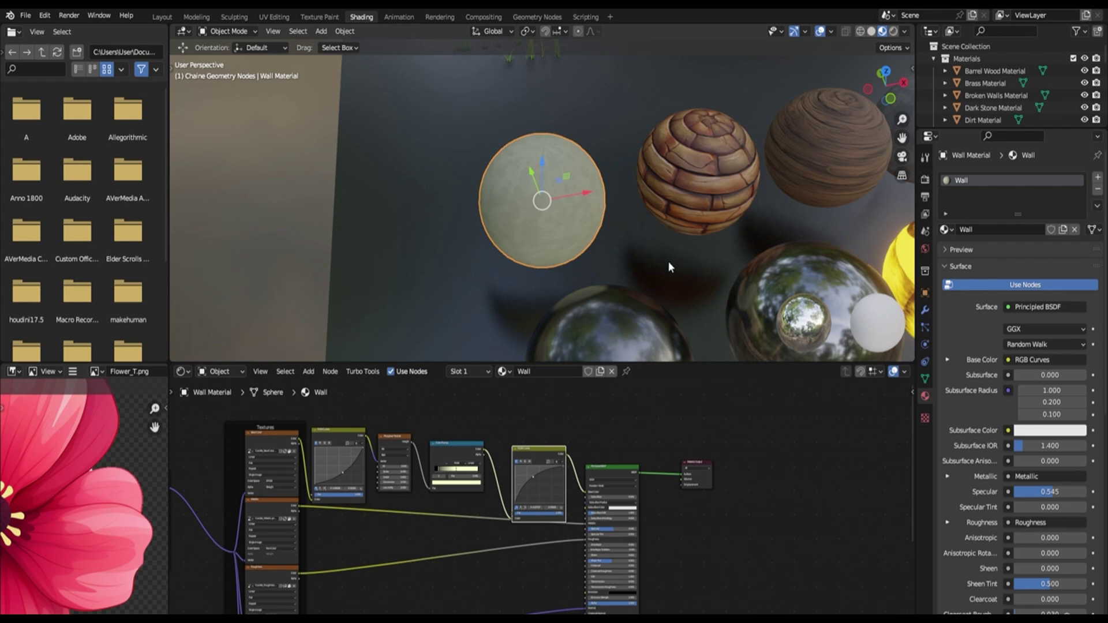
Step: Show the node trees of the Broken Walls Material sphere and the Main Wood Material sphere
{"action": "left_click", "coordinate": [690, 215]}
{"action": "scroll", "coordinate": [446, 436], "scroll_direction": "down", "scroll_amount": 2}
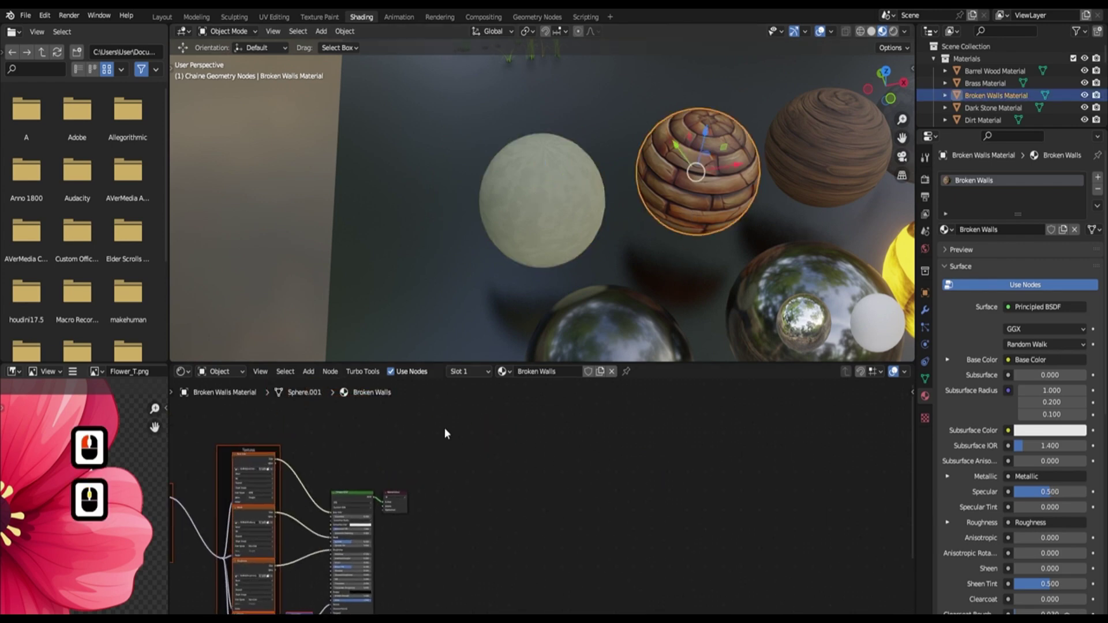
{"action": "middle_click_drag", "start_coordinate": [690, 229], "coordinate": [579, 216], "text": "shift"}
{"action": "left_click", "coordinate": [774, 223]}
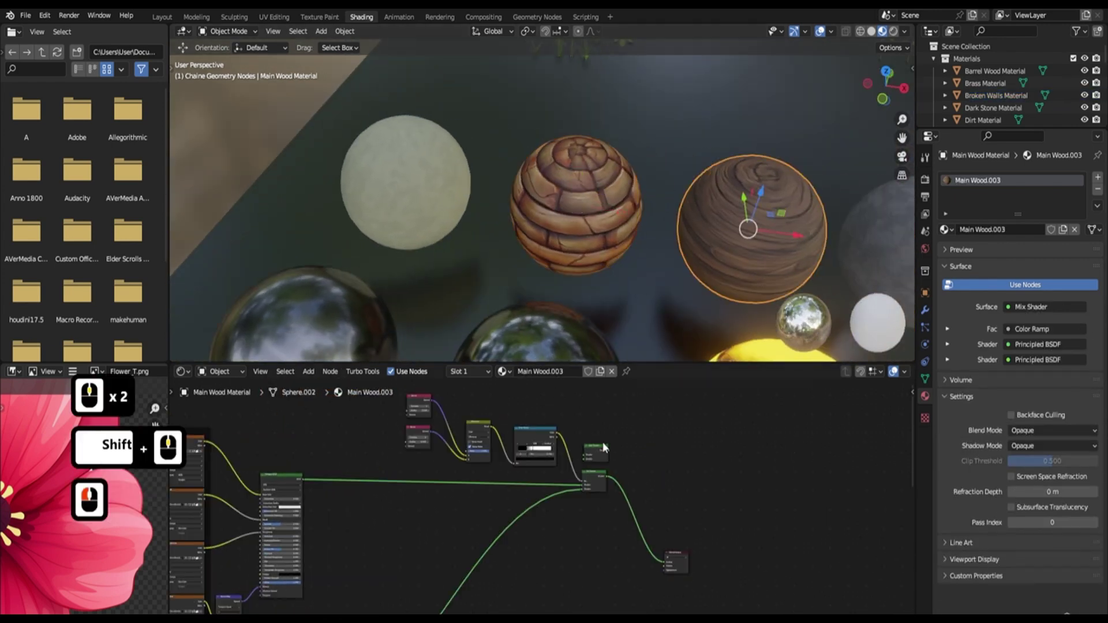
{"action": "scroll", "coordinate": [370, 508], "scroll_direction": "down", "scroll_amount": 2}
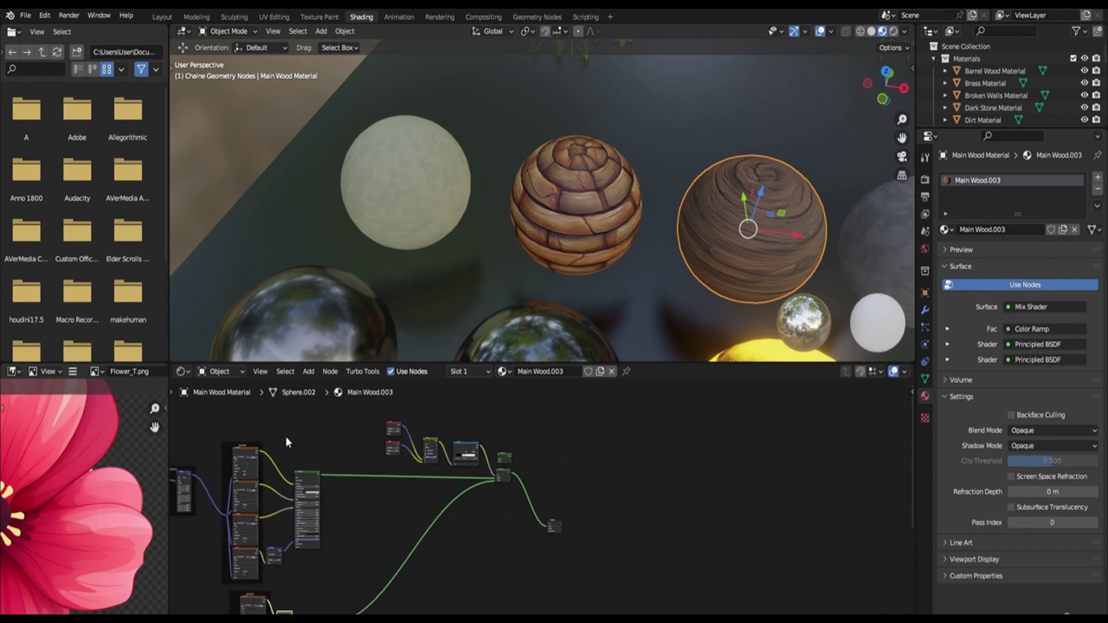
{"action": "scroll", "coordinate": [591, 256], "scroll_direction": "down", "scroll_amount": 3}
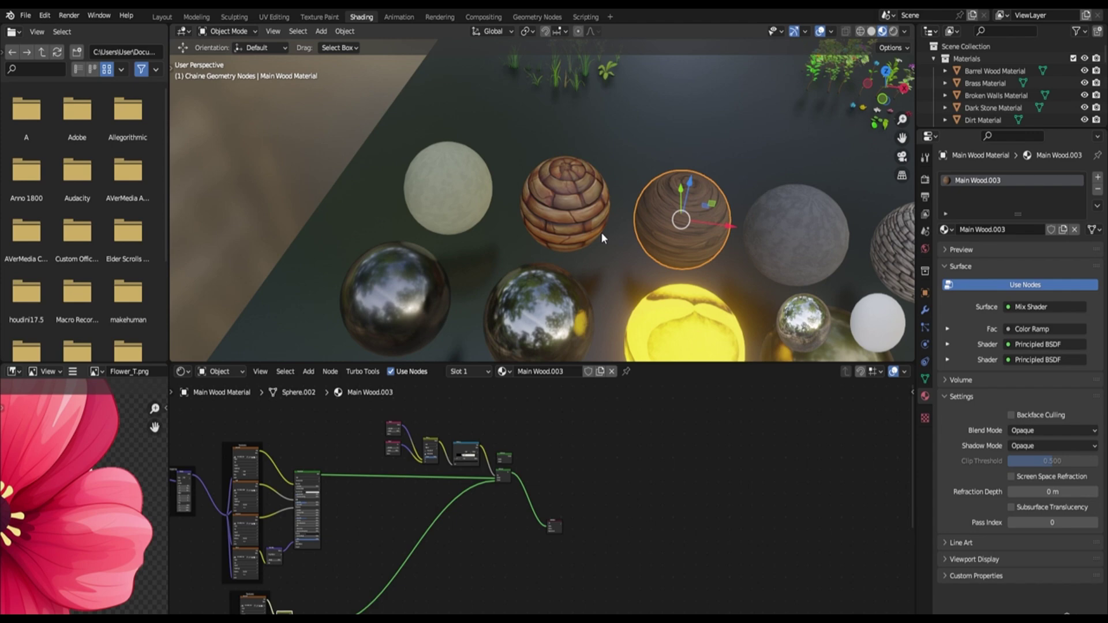
Step: Show the node tree of the Light Wood Material sphere at the end of the back row of material spheres
{"action": "scroll", "coordinate": [696, 251], "scroll_direction": "down", "scroll_amount": 3}
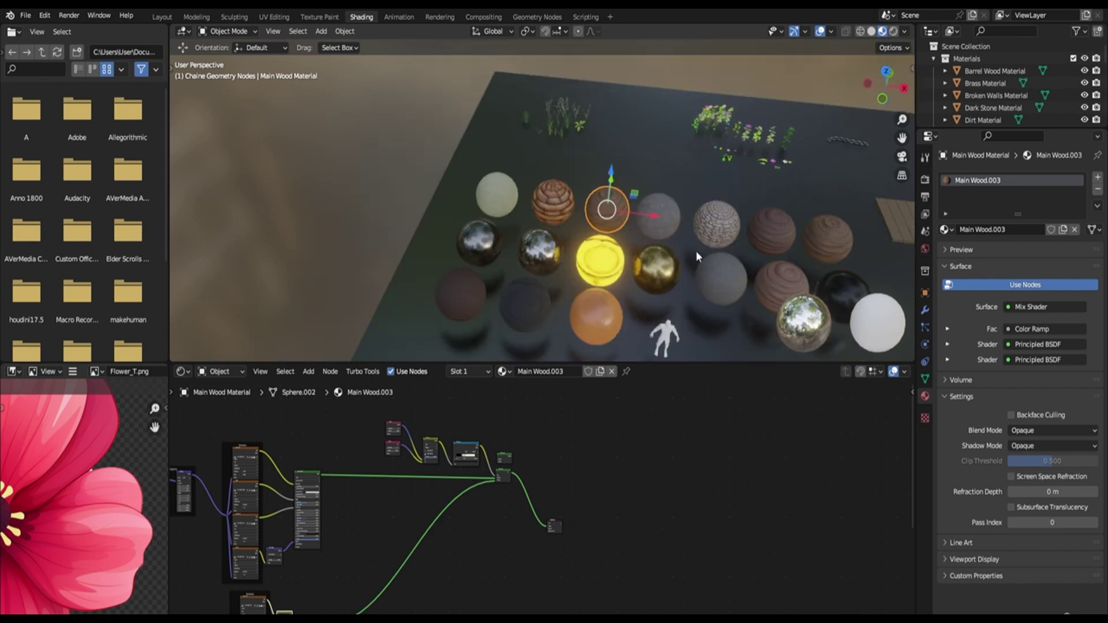
{"action": "middle_click_drag", "start_coordinate": [697, 251], "coordinate": [582, 191], "text": "shift"}
{"action": "middle_click_drag", "start_coordinate": [647, 174], "coordinate": [574, 183], "text": "shift"}
{"action": "scroll", "coordinate": [564, 136], "scroll_direction": "up", "scroll_amount": 3}
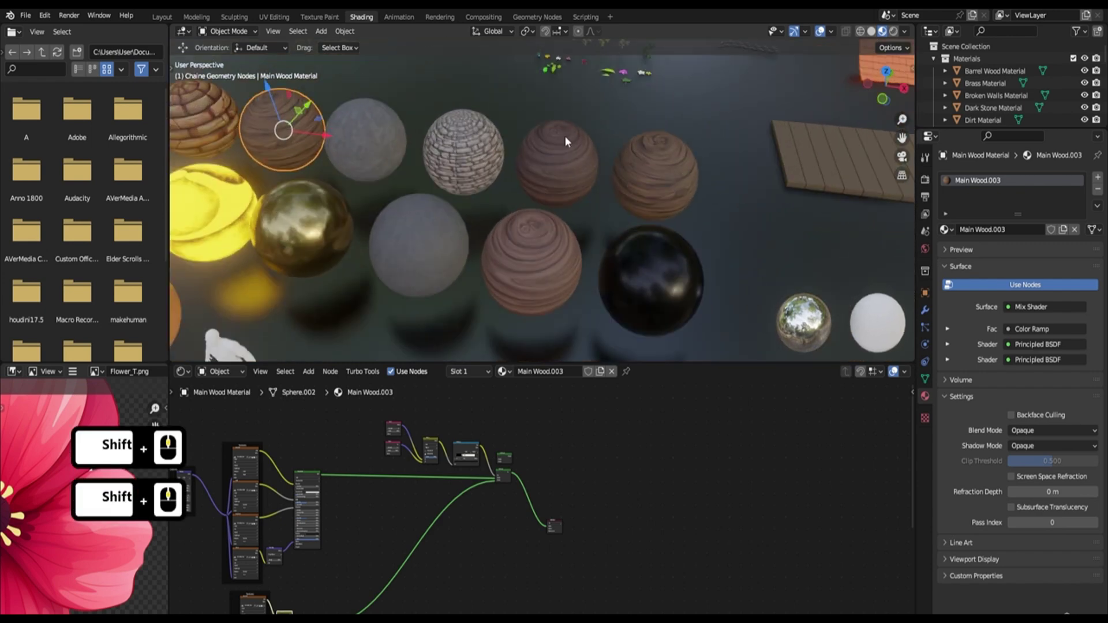
{"action": "left_click", "coordinate": [568, 154]}
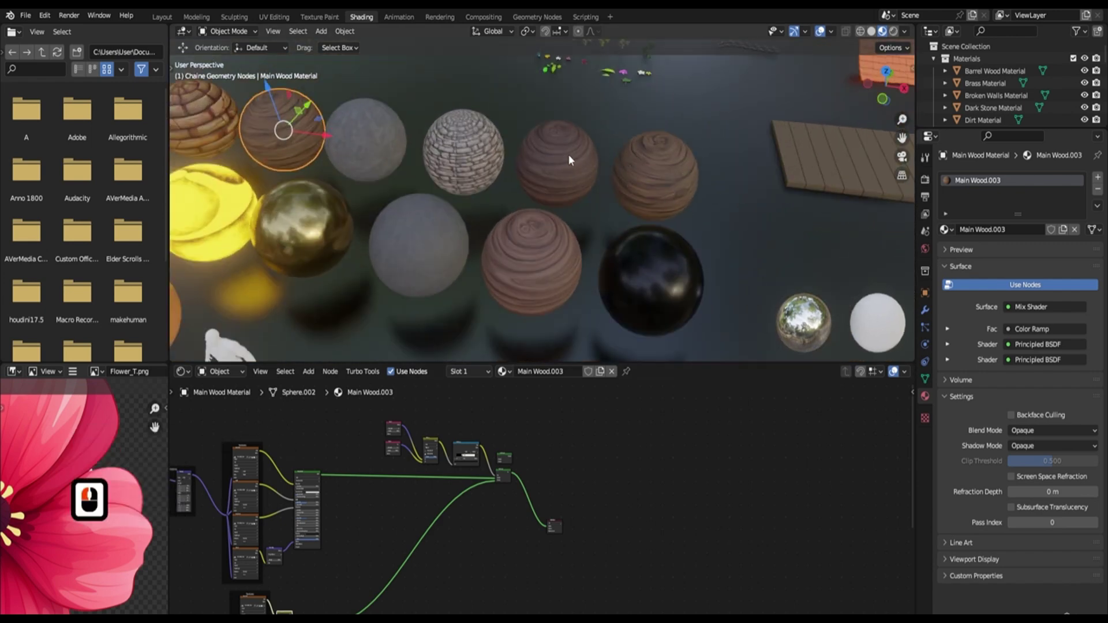
{"action": "left_click", "coordinate": [661, 168]}
{"action": "left_click", "coordinate": [662, 168]}
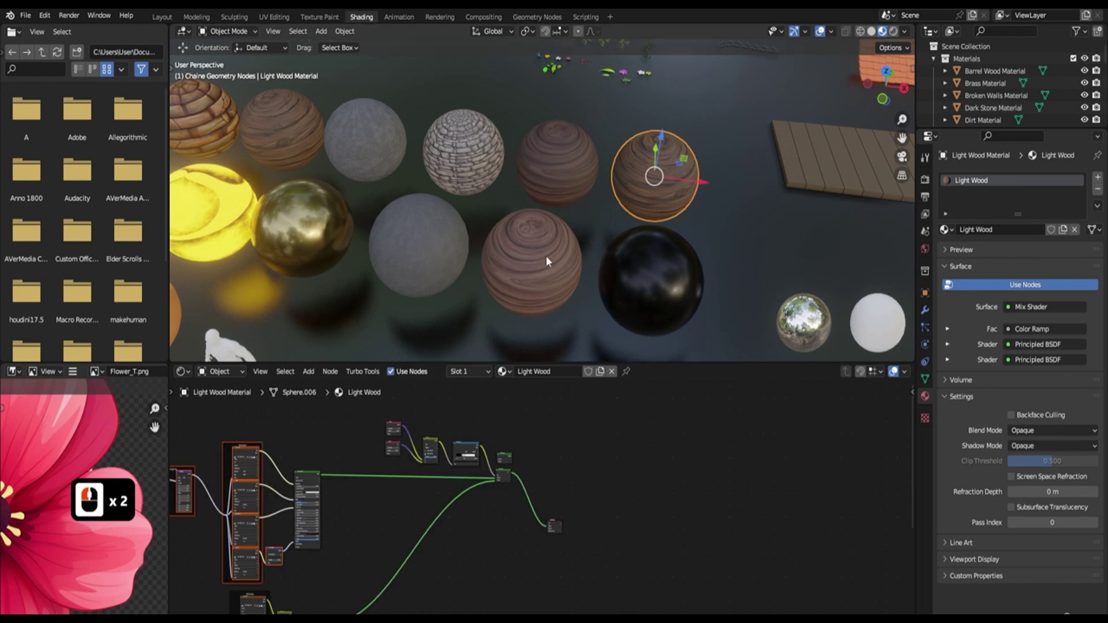
Step: Select the glowing Glass Lit Material sphere and examine its whole node tree, including the Mix Shader and output
{"action": "middle_click_drag", "start_coordinate": [487, 241], "coordinate": [741, 253], "text": "shift"}
{"action": "left_click", "coordinate": [451, 257]}
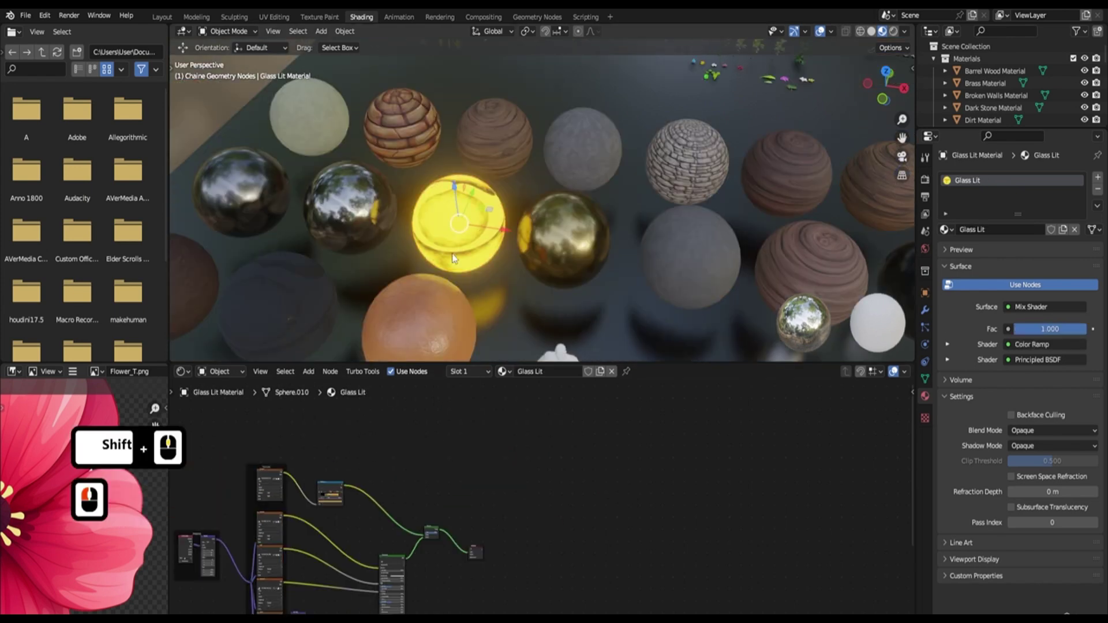
{"action": "scroll", "coordinate": [388, 505], "scroll_direction": "down", "scroll_amount": 2}
{"action": "middle_click_drag", "start_coordinate": [388, 504], "coordinate": [369, 454], "text": "shift"}
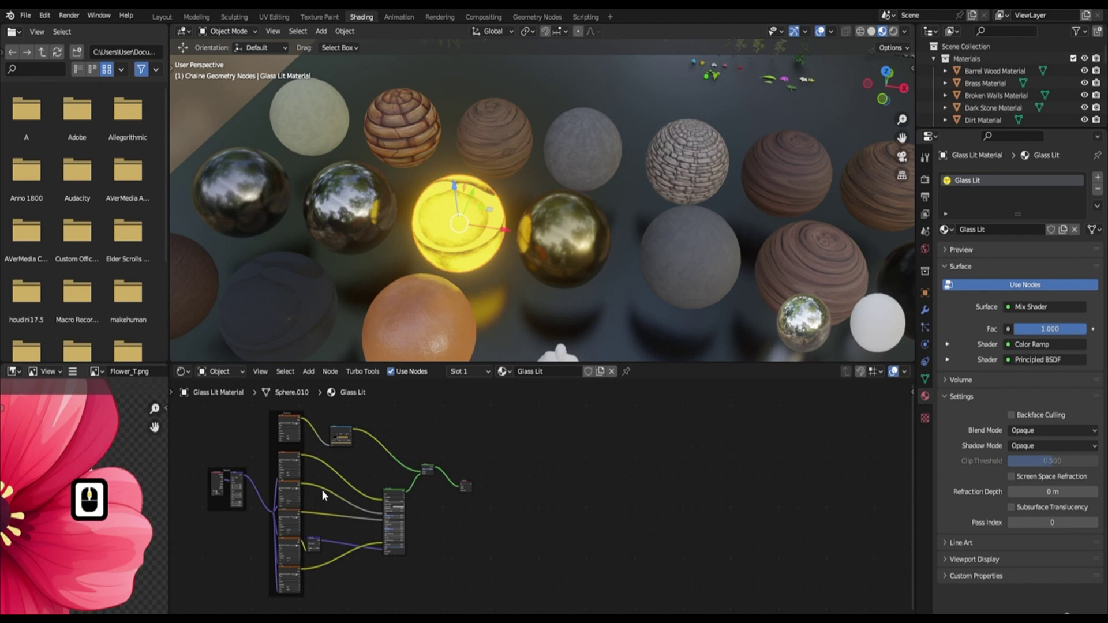
{"action": "scroll", "coordinate": [339, 455], "scroll_direction": "up", "scroll_amount": 2}
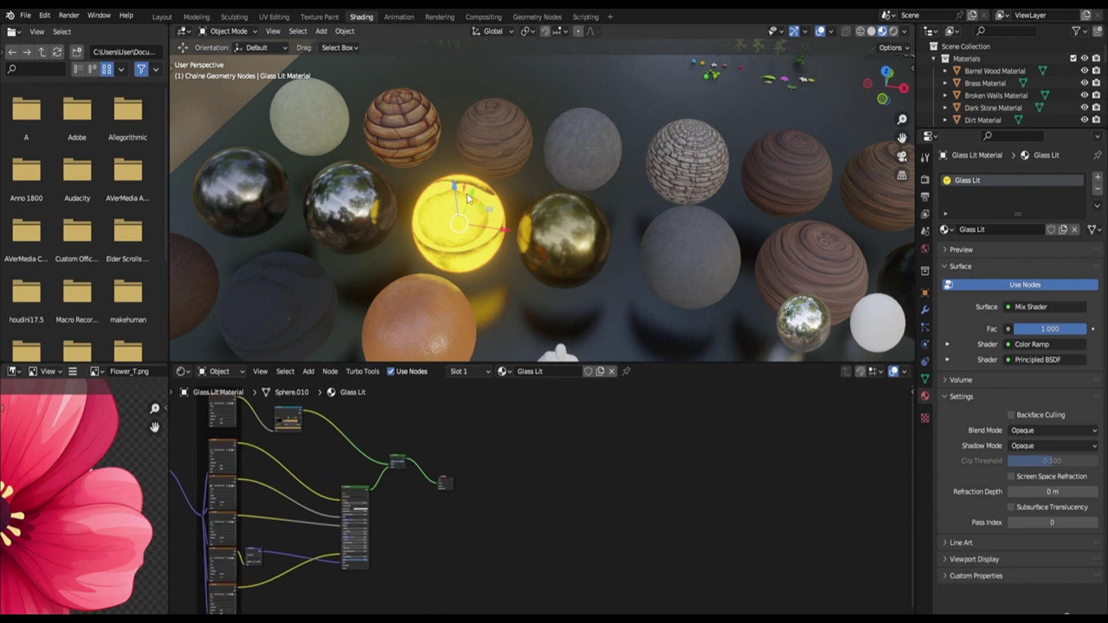
{"action": "scroll", "coordinate": [372, 411], "scroll_direction": "up", "scroll_amount": 1}
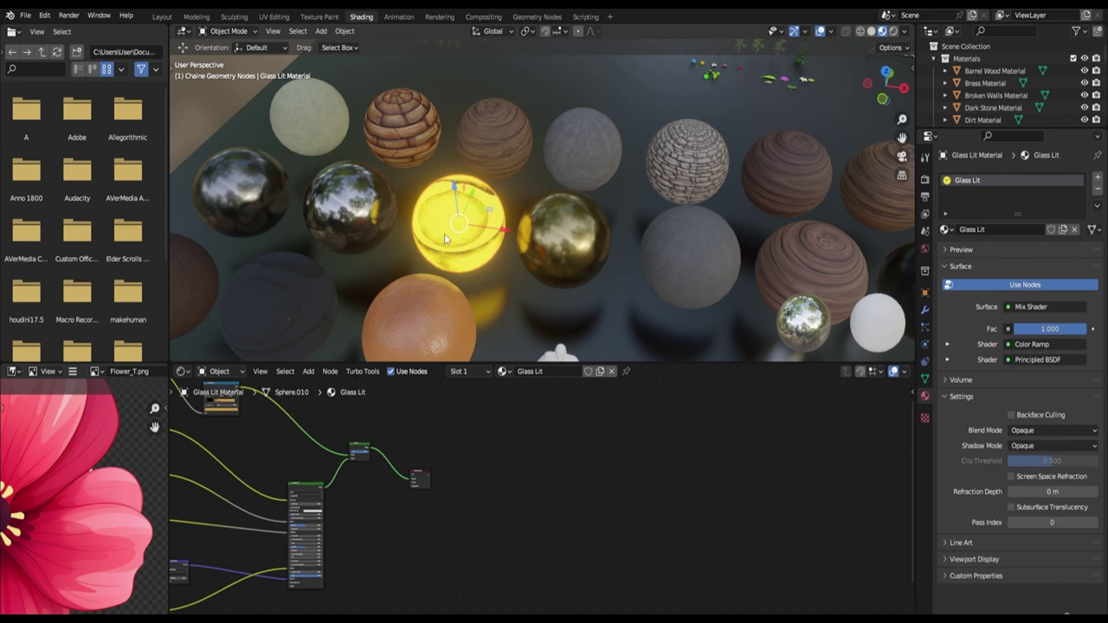
{"action": "scroll", "coordinate": [477, 221], "scroll_direction": "down", "scroll_amount": 3}
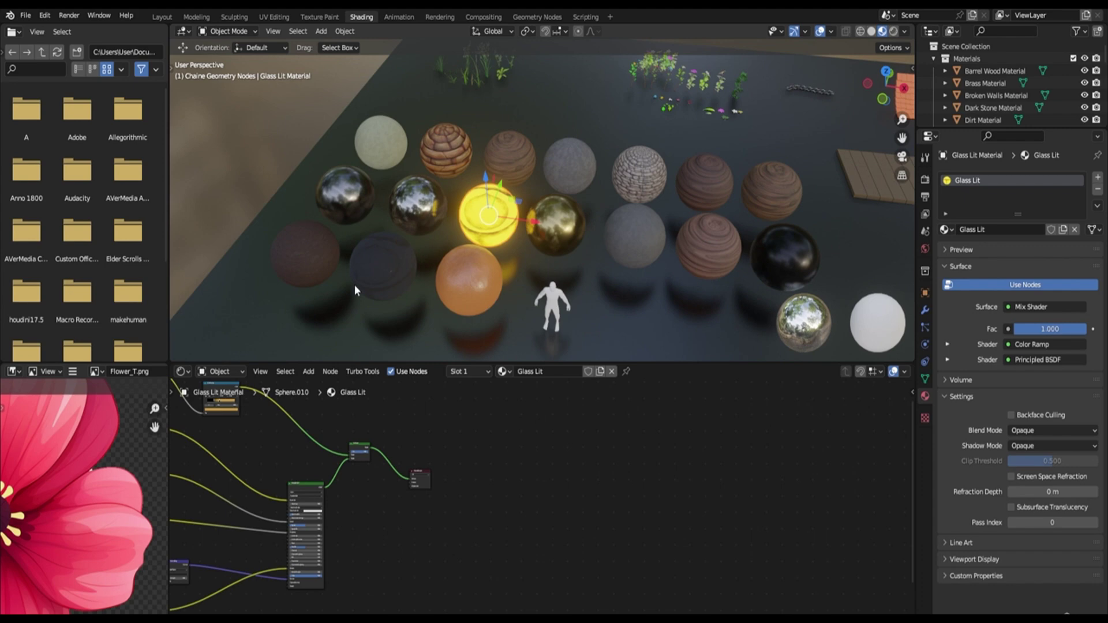
Step: Select the dark Glass Unlit Material sphere and show its whole node tree
{"action": "left_click", "coordinate": [381, 260]}
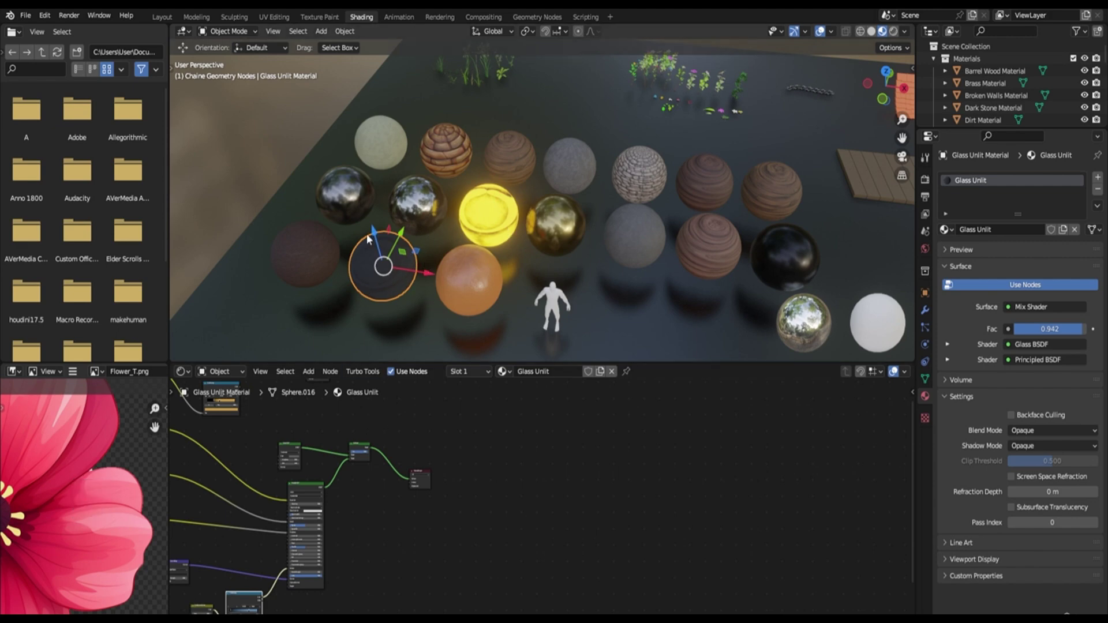
{"action": "scroll", "coordinate": [375, 470], "scroll_direction": "down", "scroll_amount": 2}
{"action": "middle_click_drag", "start_coordinate": [346, 471], "coordinate": [403, 513]}
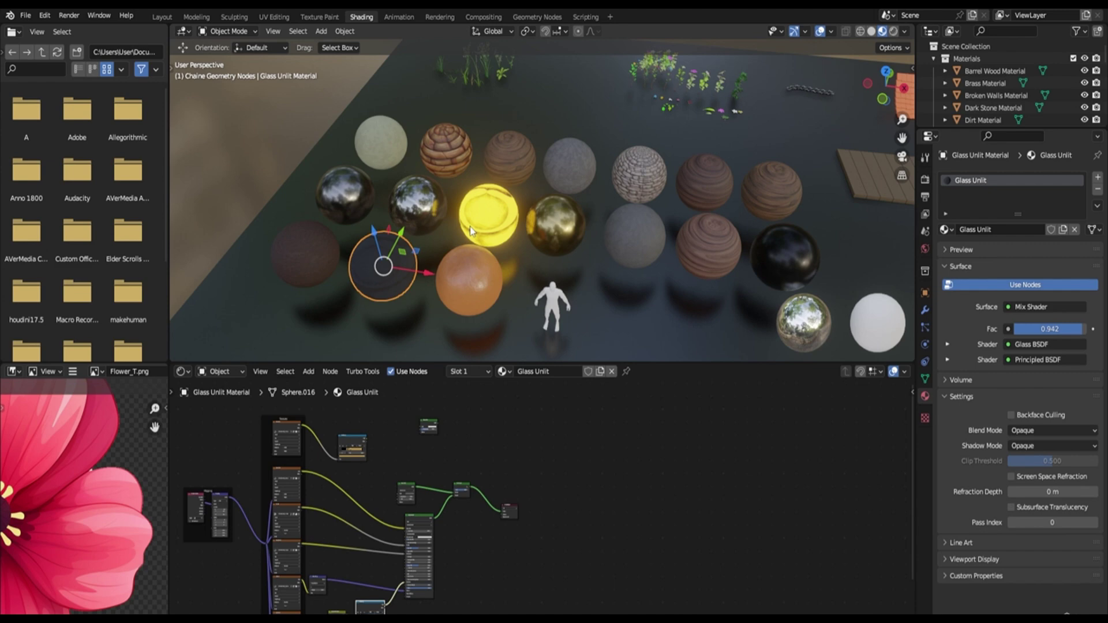
Step: Select the Chain object in the Geometry Nodes workspace and show its whole node tree
{"action": "scroll", "coordinate": [618, 173], "scroll_direction": "down", "scroll_amount": 3}
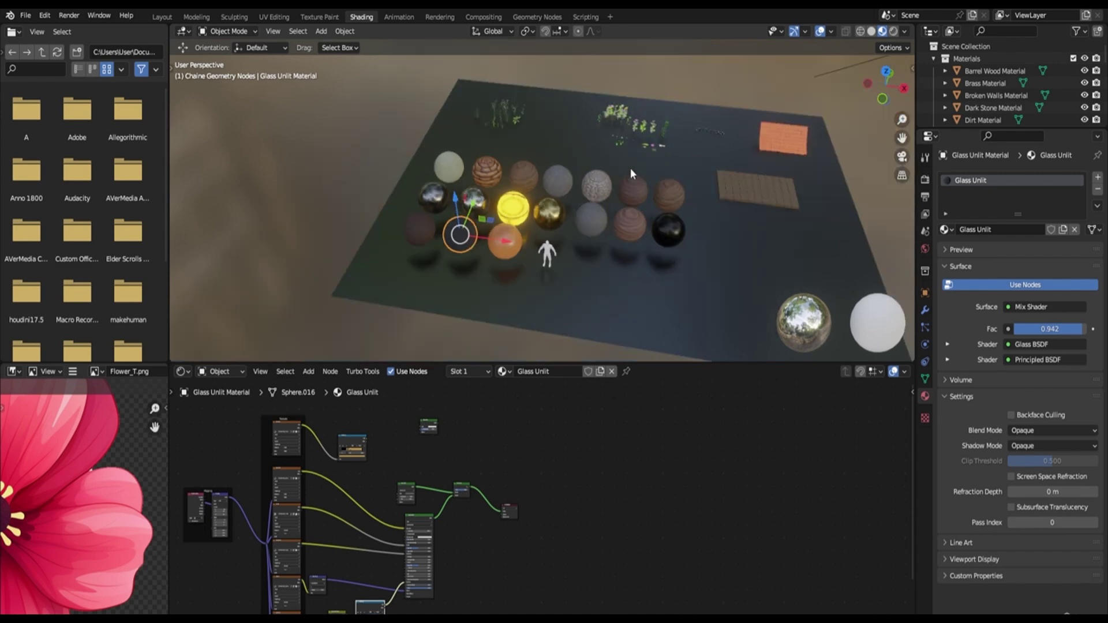
{"action": "middle_click_drag", "start_coordinate": [630, 168], "coordinate": [533, 209], "text": "shift"}
{"action": "scroll", "coordinate": [533, 191], "scroll_direction": "up", "scroll_amount": 4}
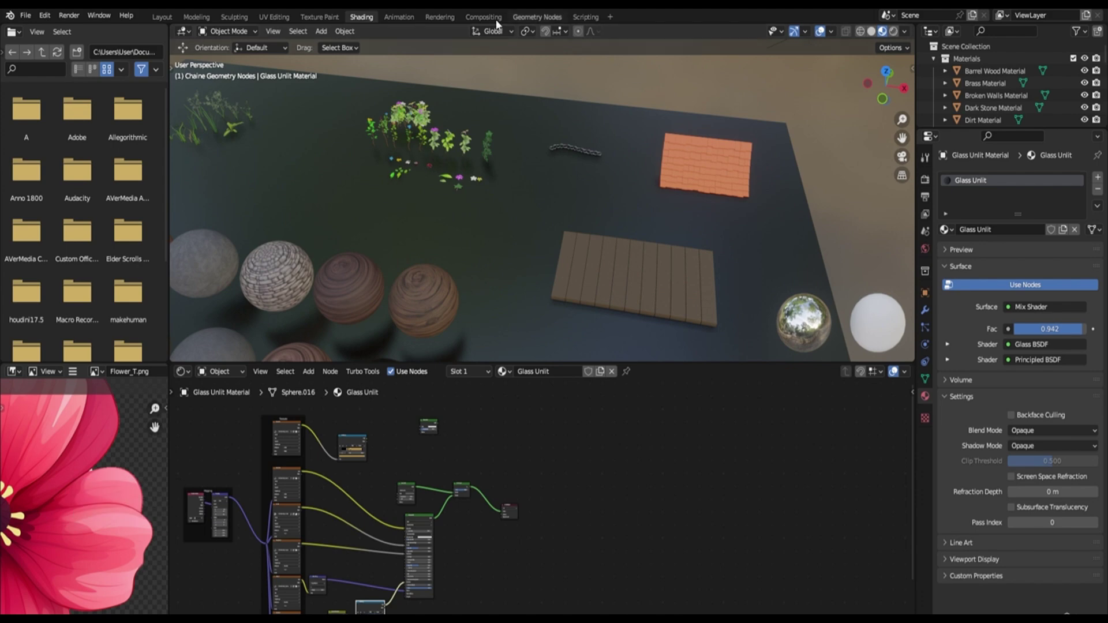
{"action": "left_click", "coordinate": [544, 15]}
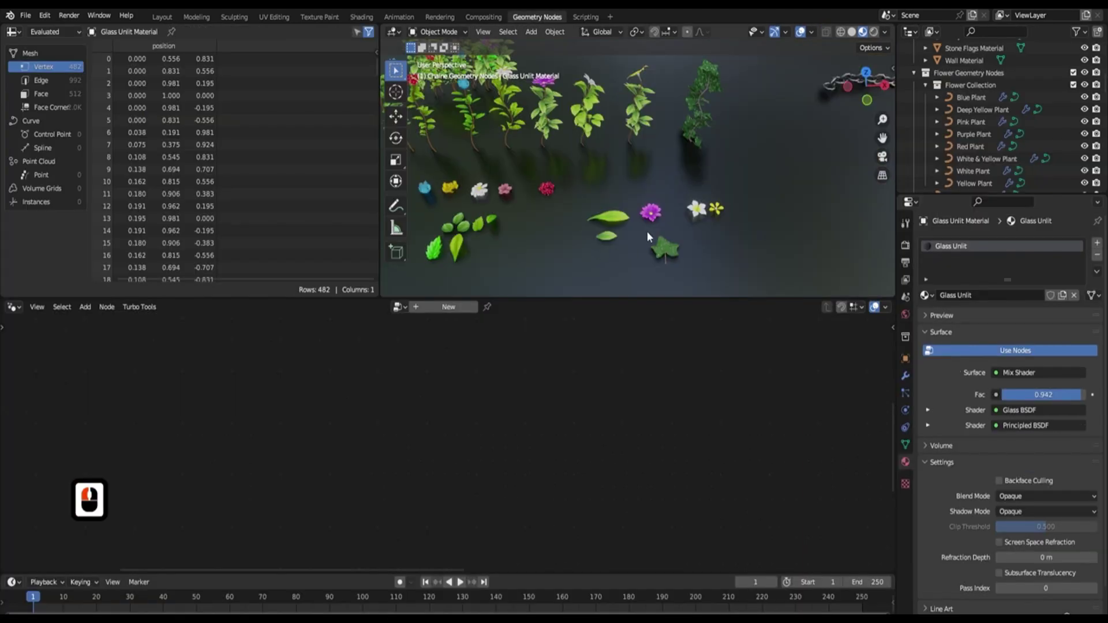
{"action": "mouse_move", "coordinate": [652, 193]}
{"action": "middle_mouse_down", "text": "shift"}
{"action": "mouse_move", "coordinate": [755, 161]}
{"action": "mouse_move", "coordinate": [597, 156]}
{"action": "mouse_move", "coordinate": [652, 197]}
{"action": "middle_mouse_up", "text": "shift"}
{"action": "left_click", "coordinate": [649, 166]}
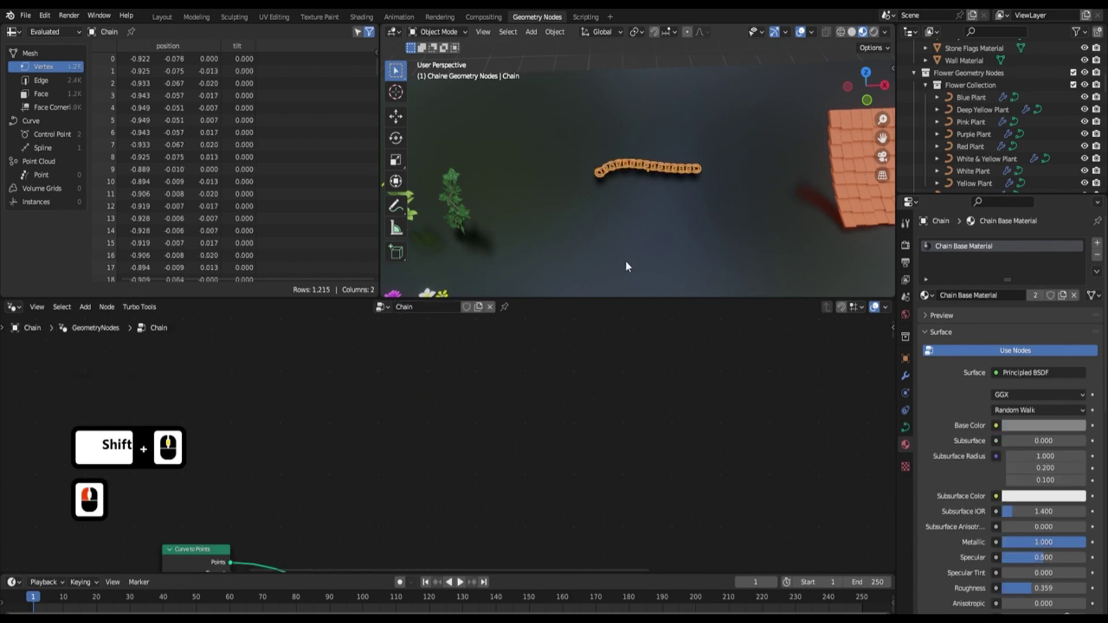
{"action": "scroll", "coordinate": [445, 405], "scroll_direction": "down", "scroll_amount": 5}
{"action": "middle_click_drag", "start_coordinate": [570, 459], "coordinate": [471, 389]}
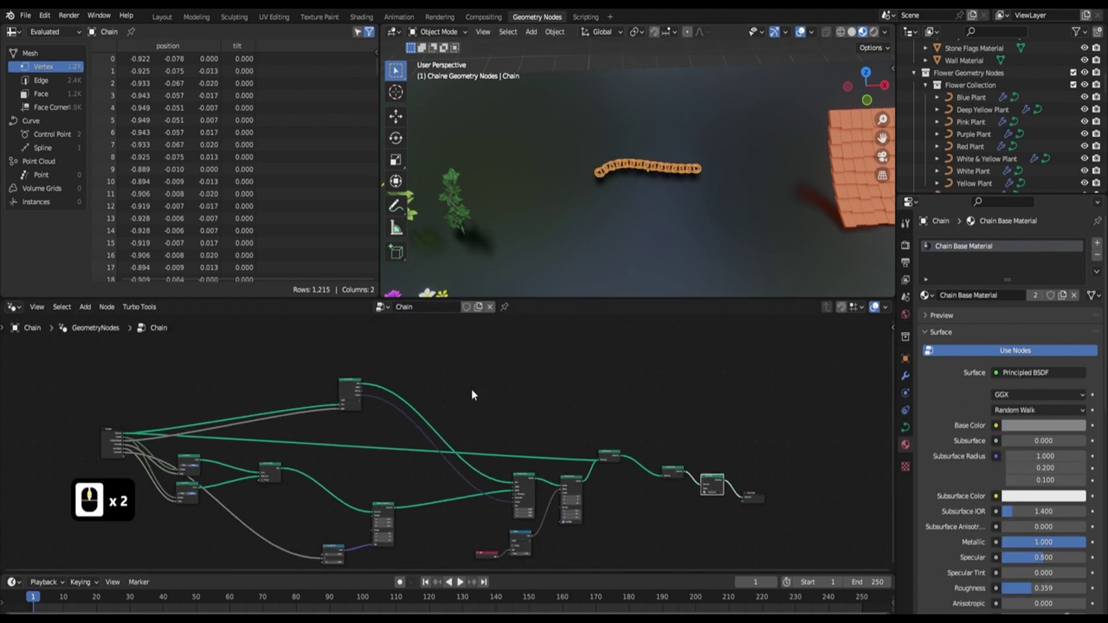
{"action": "scroll", "coordinate": [471, 392], "scroll_direction": "down", "scroll_amount": 2}
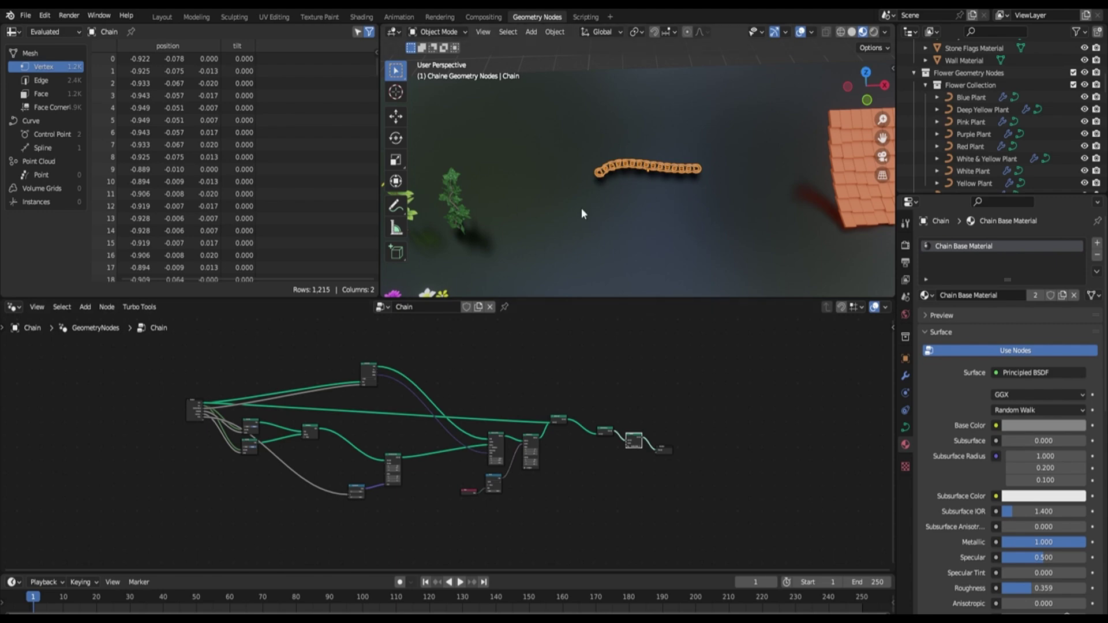
Step: Examine the chain and its geometry node tree up close, and view it alongside the planks and roof
{"action": "scroll", "coordinate": [653, 193], "scroll_direction": "up", "scroll_amount": 6}
{"action": "scroll", "coordinate": [329, 404], "scroll_direction": "up", "scroll_amount": 3}
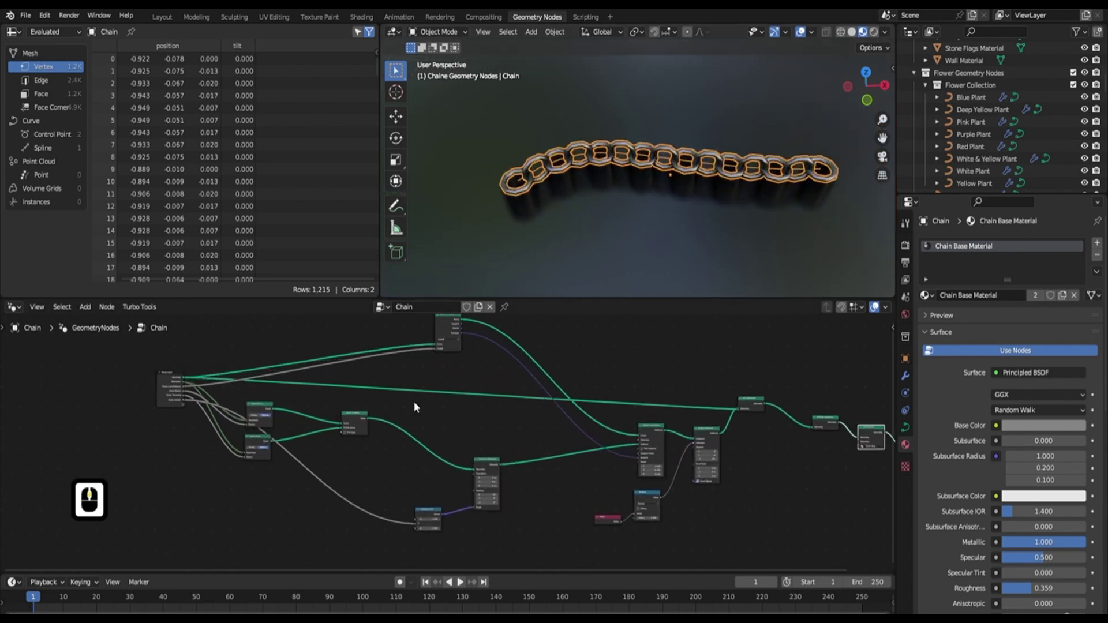
{"action": "scroll", "coordinate": [381, 394], "scroll_direction": "up", "scroll_amount": 2}
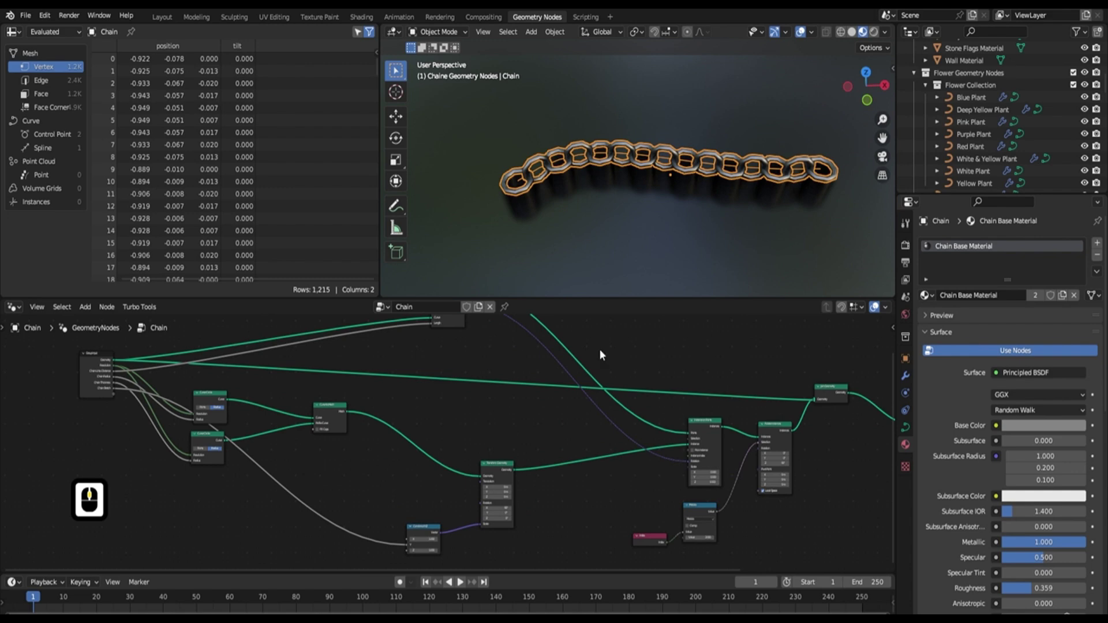
{"action": "scroll", "coordinate": [629, 182], "scroll_direction": "down", "scroll_amount": 5}
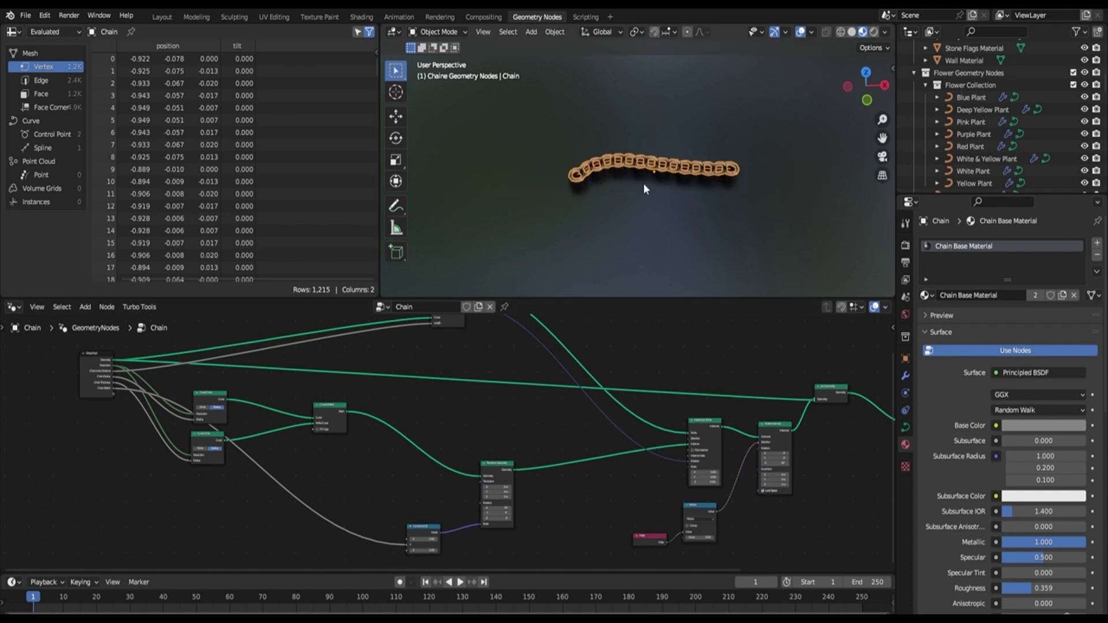
{"action": "scroll", "coordinate": [643, 182], "scroll_direction": "up", "scroll_amount": 2}
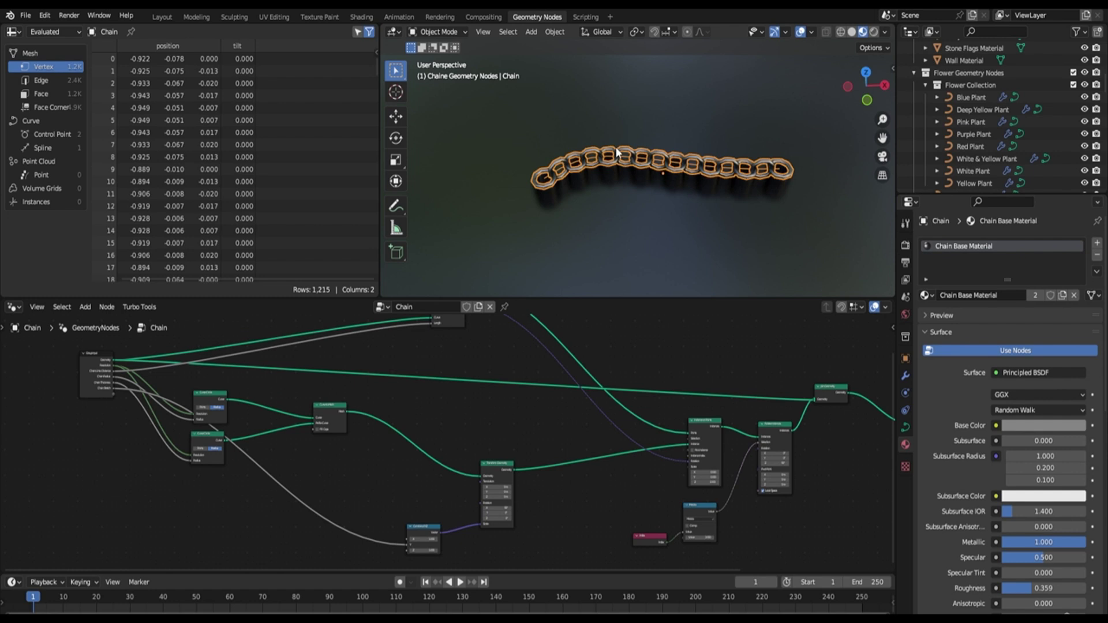
{"action": "scroll", "coordinate": [616, 152], "scroll_direction": "down", "scroll_amount": 5}
{"action": "mouse_move", "coordinate": [615, 189]}
{"action": "middle_mouse_down", "text": "shift"}
{"action": "mouse_move", "coordinate": [661, 185]}
{"action": "mouse_move", "coordinate": [625, 171]}
{"action": "middle_mouse_up", "text": "shift"}
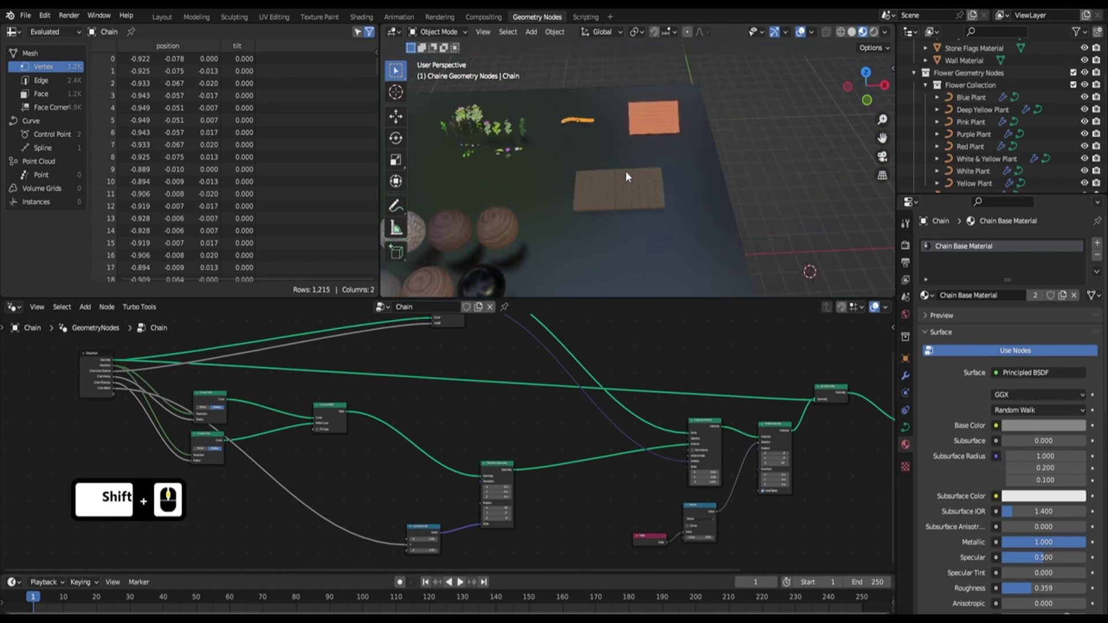
{"action": "scroll", "coordinate": [547, 112], "scroll_direction": "up", "scroll_amount": 3}
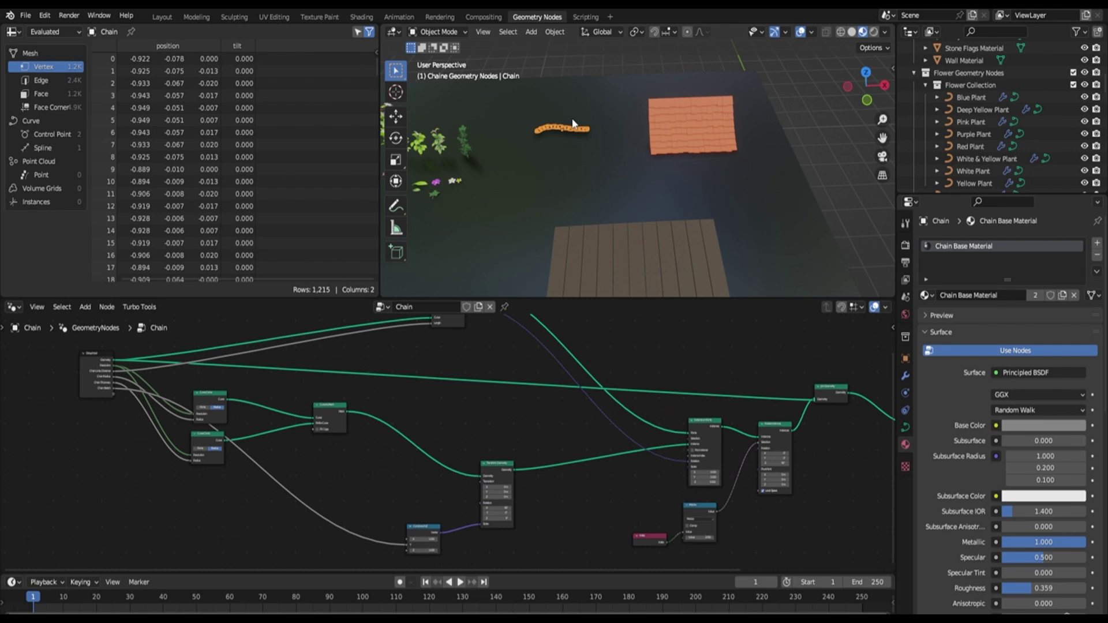
{"action": "scroll", "coordinate": [549, 365], "scroll_direction": "down", "scroll_amount": 2}
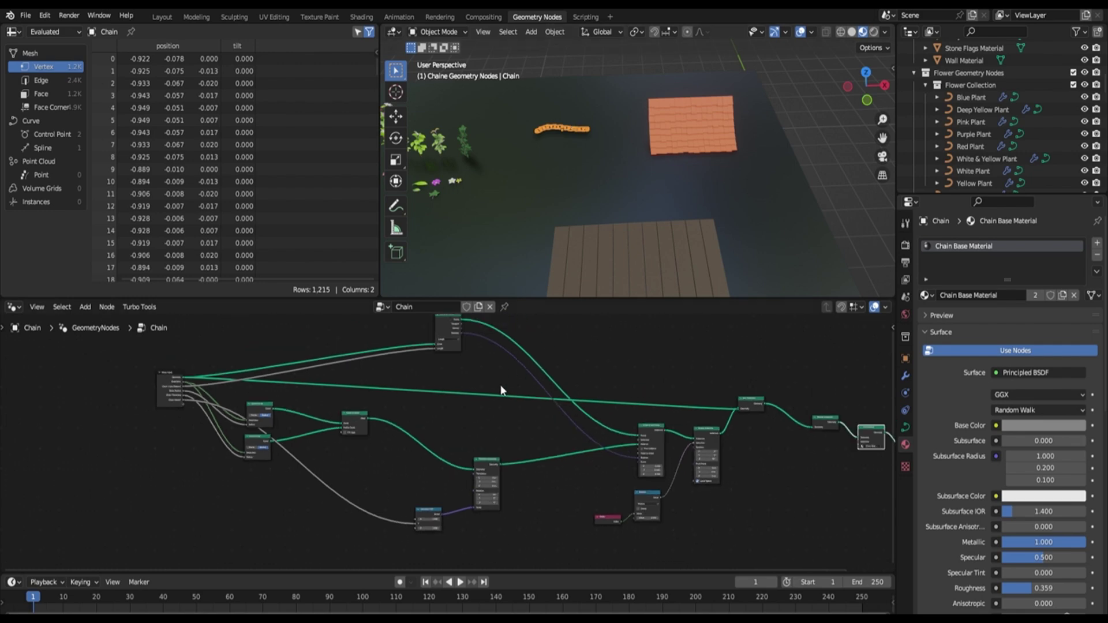
{"action": "scroll", "coordinate": [501, 386], "scroll_direction": "down", "scroll_amount": 1}
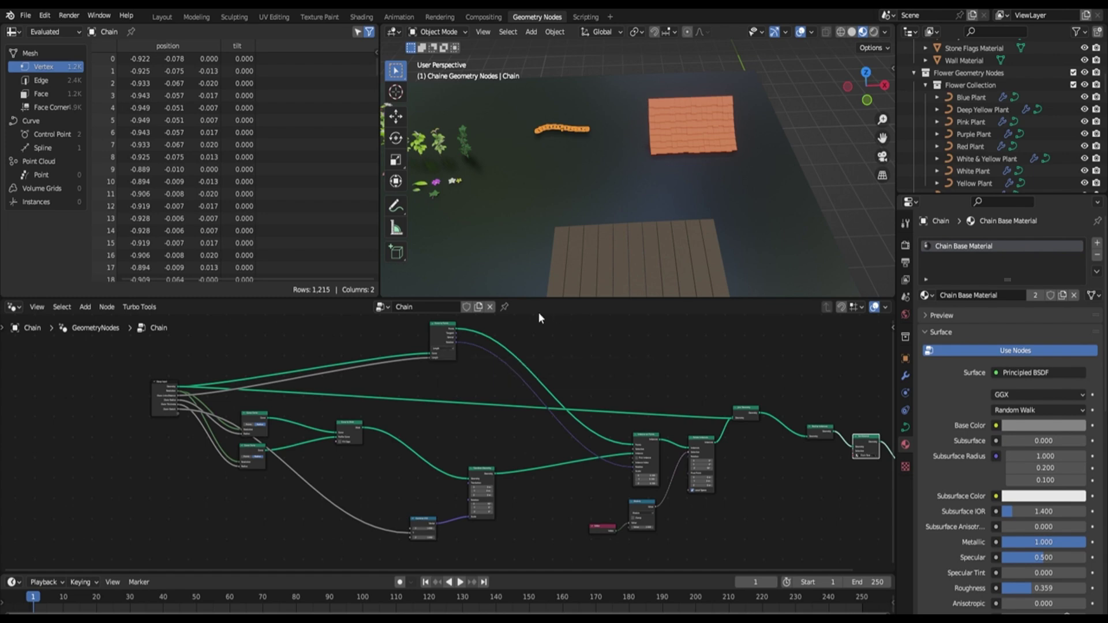
Step: Select the roof object and show its Roof Tiles.001 geometry node tree
{"action": "scroll", "coordinate": [579, 133], "scroll_direction": "up", "scroll_amount": 3}
{"action": "middle_click_drag", "start_coordinate": [580, 132], "coordinate": [522, 159], "text": "shift"}
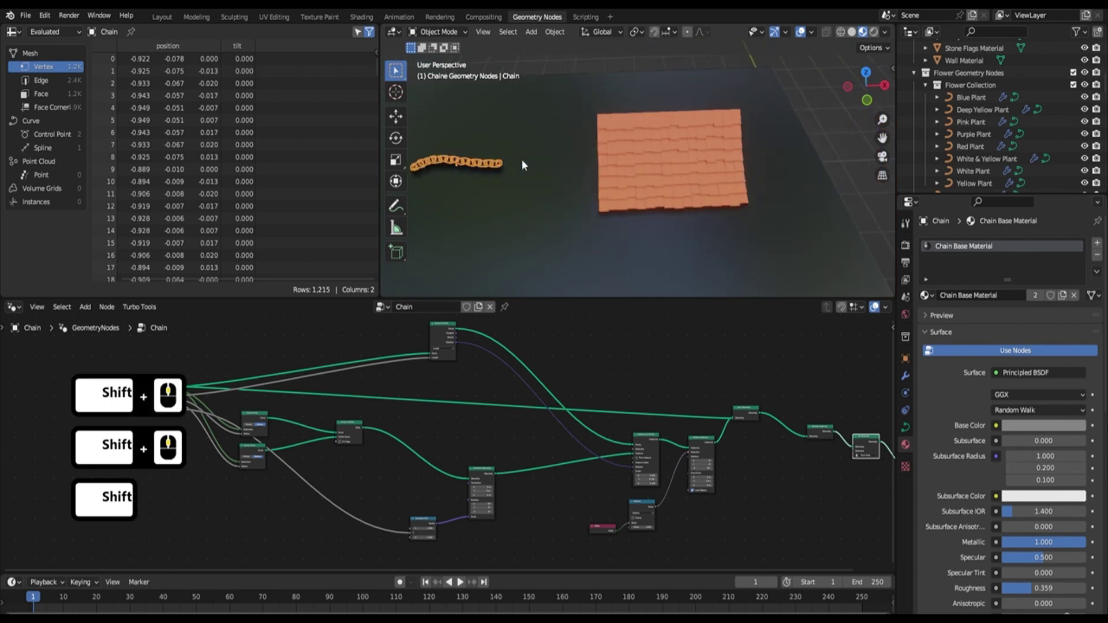
{"action": "left_click", "coordinate": [653, 157]}
{"action": "middle_click_drag", "start_coordinate": [634, 372], "coordinate": [473, 413]}
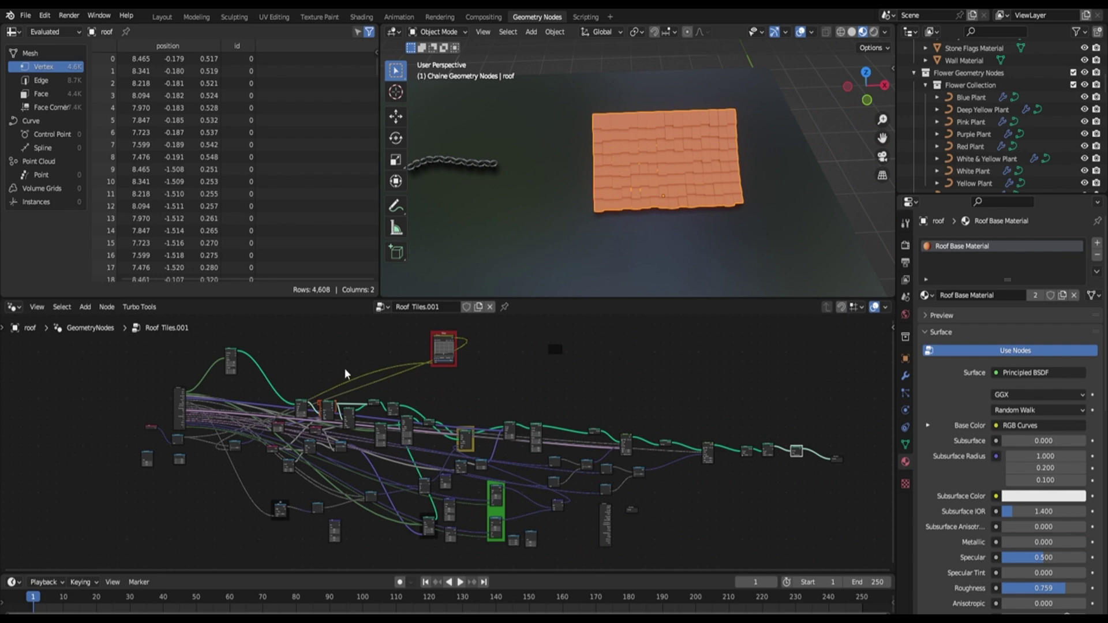
Step: Select the planks object and show its geometry node tree
{"action": "scroll", "coordinate": [523, 286], "scroll_direction": "down", "scroll_amount": 4}
{"action": "middle_click_drag", "start_coordinate": [593, 237], "coordinate": [603, 208], "text": "shift"}
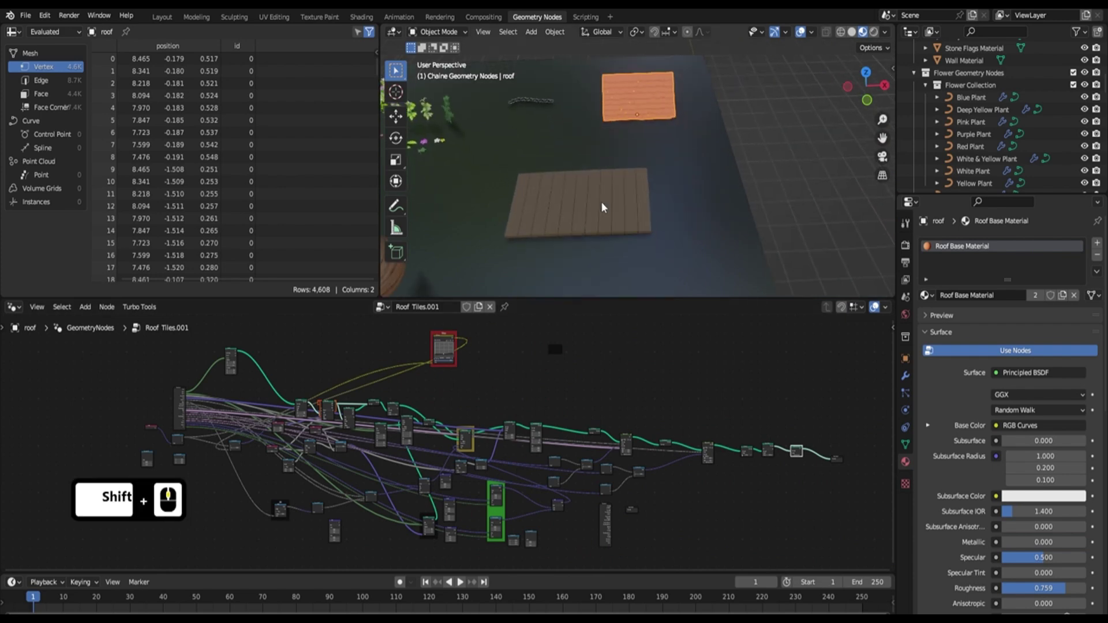
{"action": "left_click", "coordinate": [595, 194]}
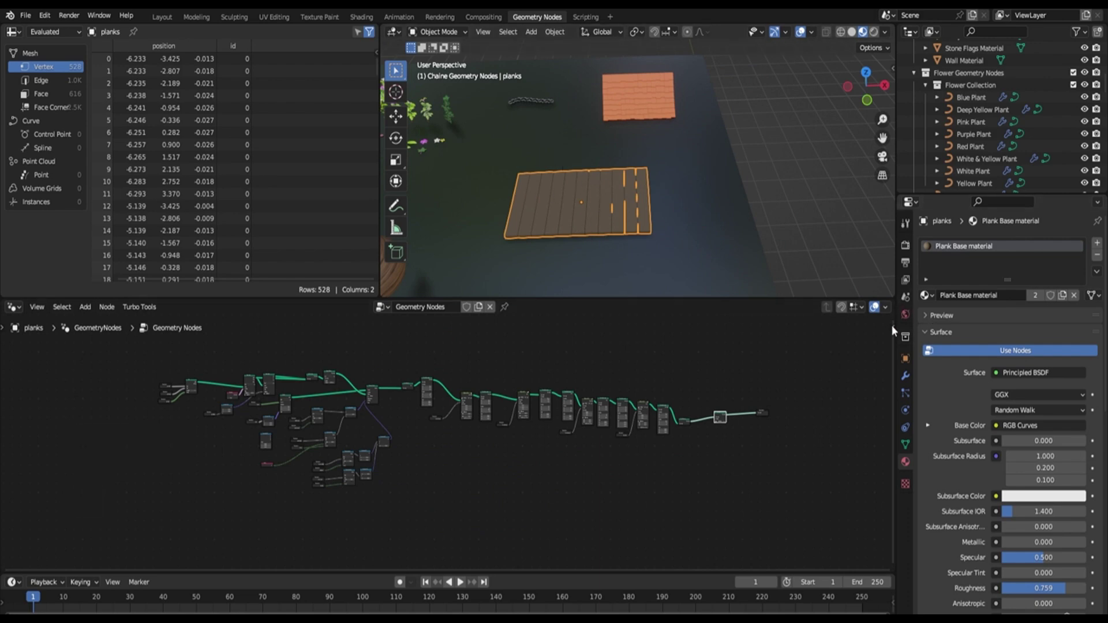
Step: Show the planks' Geometry Nodes modifier settings and examine its node tree from the grid inputs through the extrude and mesh line nodes
{"action": "left_click", "coordinate": [903, 376]}
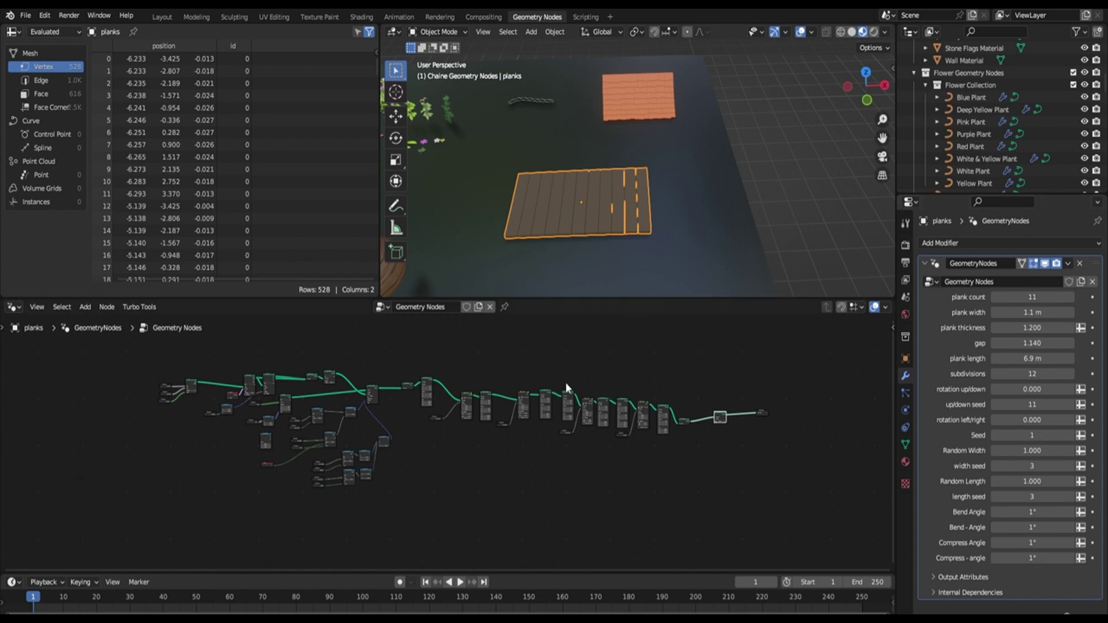
{"action": "scroll", "coordinate": [289, 376], "scroll_direction": "up", "scroll_amount": 5}
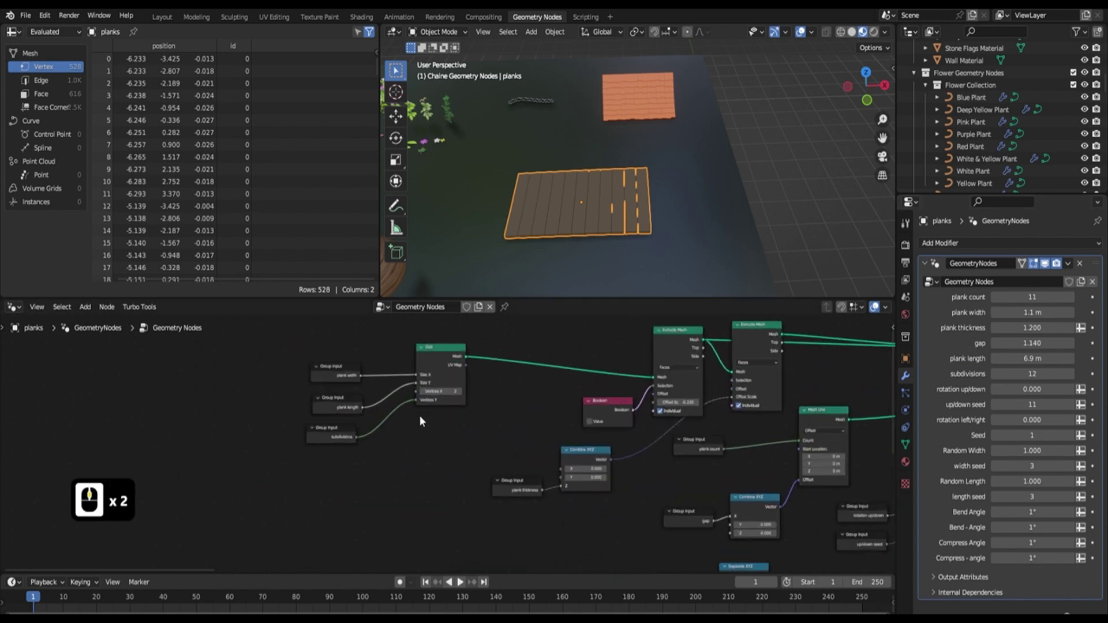
{"action": "scroll", "coordinate": [473, 392], "scroll_direction": "up", "scroll_amount": 1}
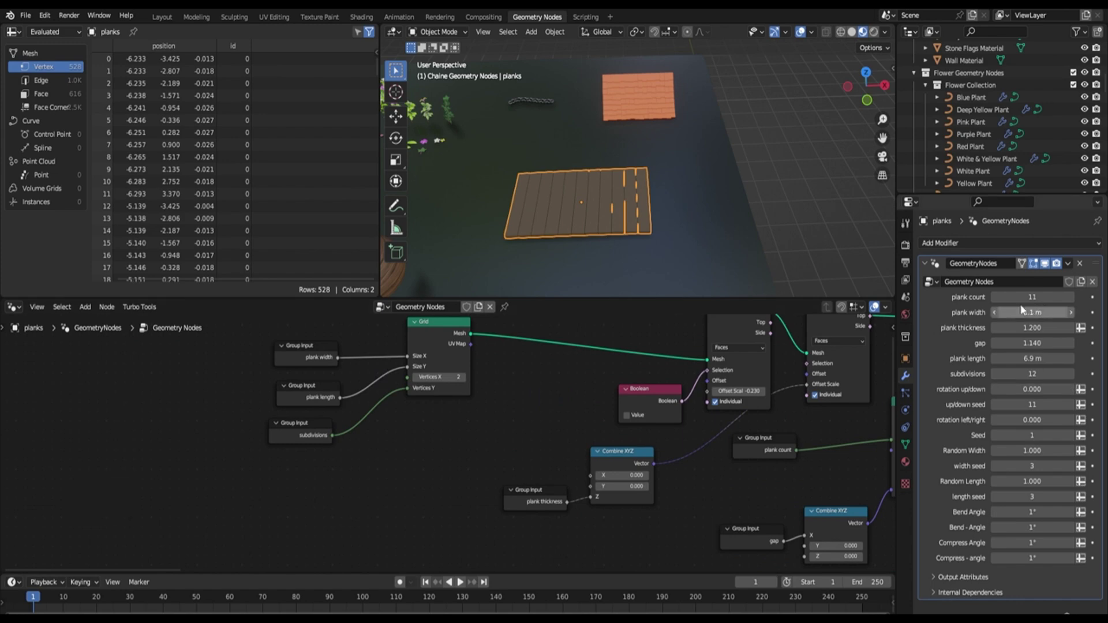
{"action": "scroll", "coordinate": [653, 375], "scroll_direction": "down", "scroll_amount": 6}
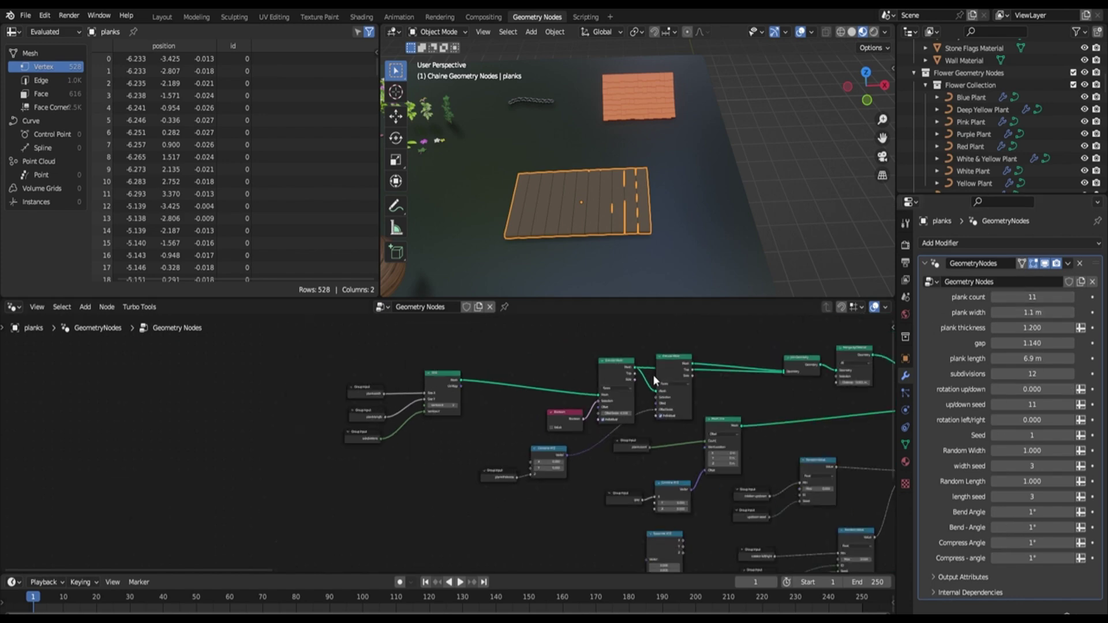
{"action": "middle_click_drag", "start_coordinate": [719, 413], "coordinate": [613, 401]}
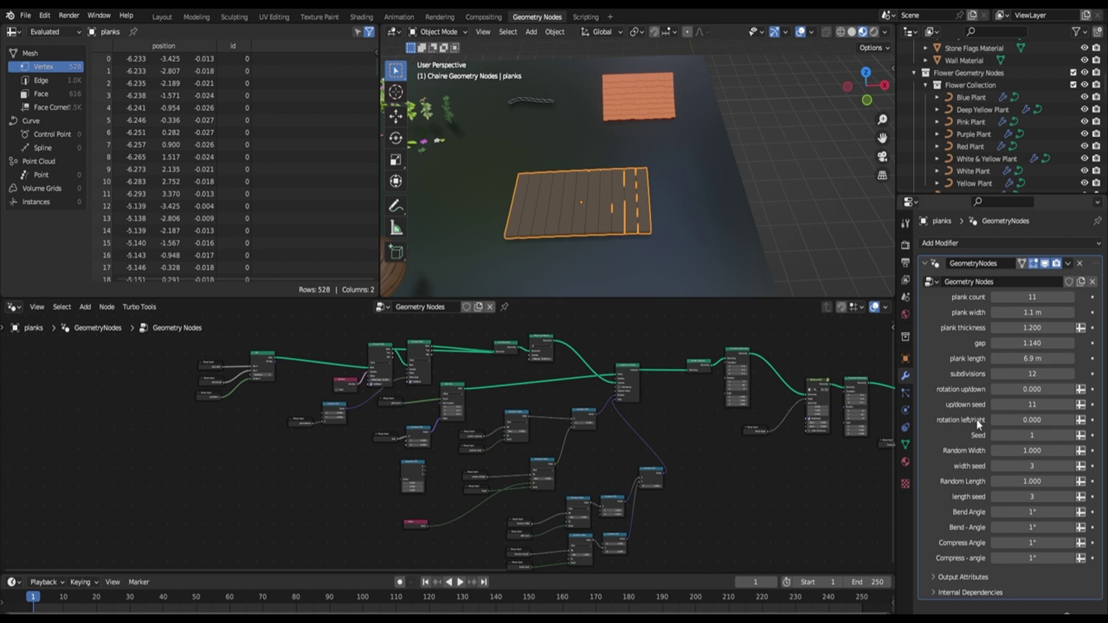
Step: Select the Ivy plant beside the flower plants and show its Ivy geometry node tree
{"action": "scroll", "coordinate": [577, 202], "scroll_direction": "down", "scroll_amount": 2}
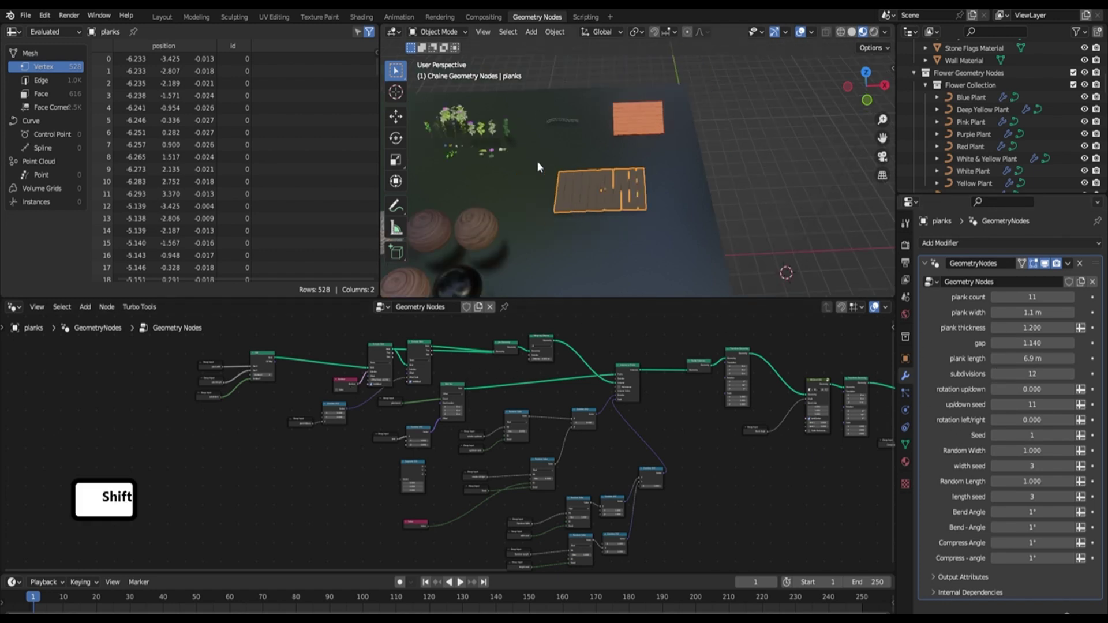
{"action": "middle_click_drag", "start_coordinate": [538, 161], "coordinate": [687, 151], "text": "shift"}
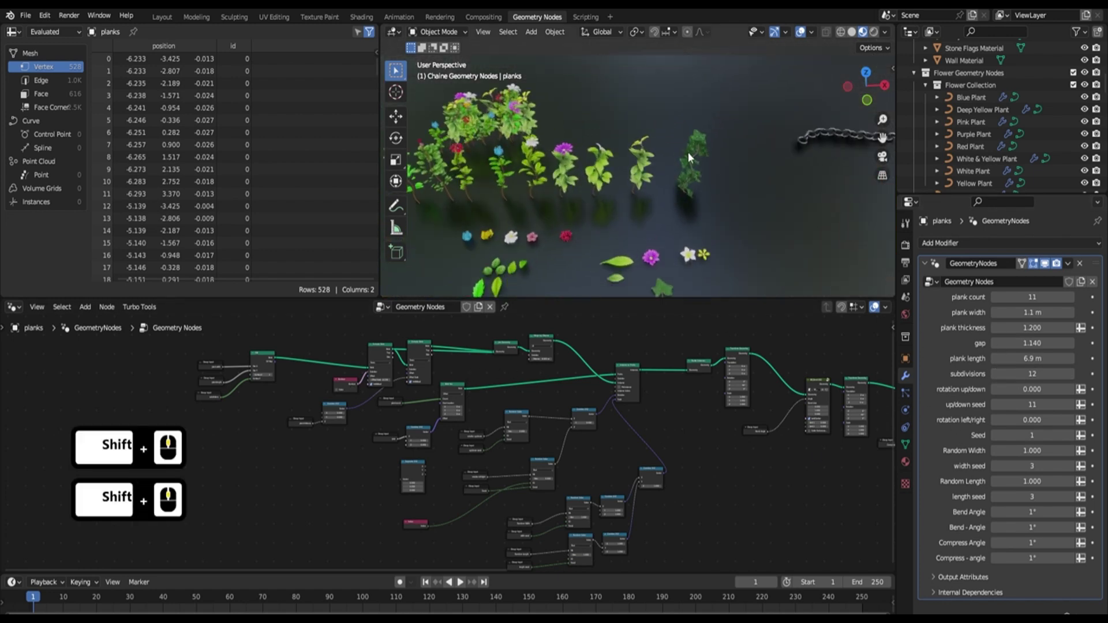
{"action": "left_click", "coordinate": [694, 164]}
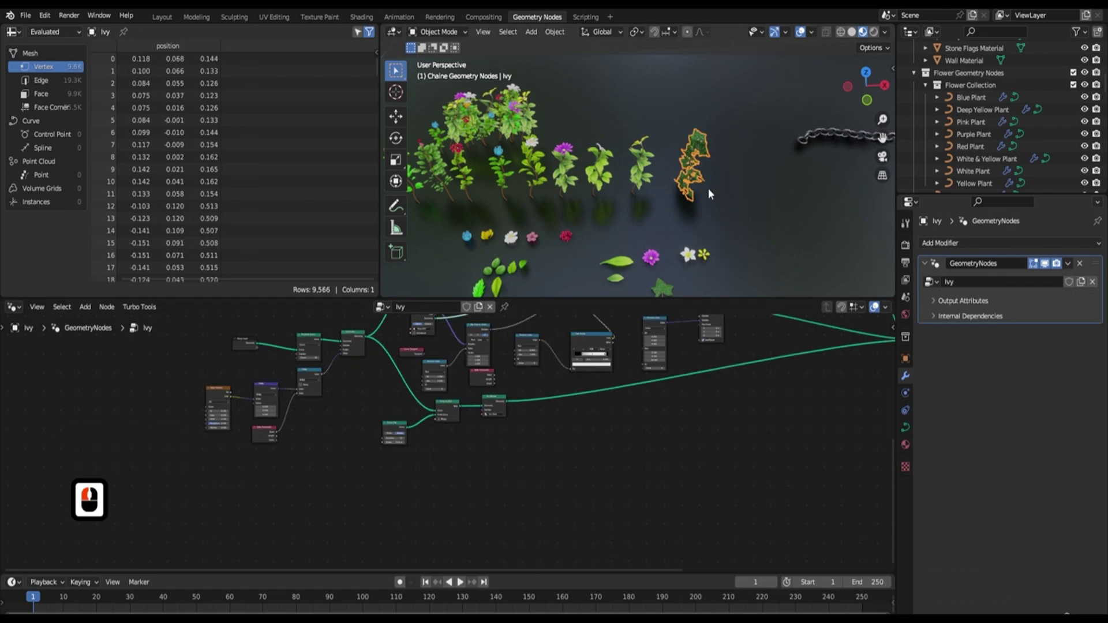
Step: Select the Flower Bundle object and show its Geometry Nodes.002 node tree
{"action": "middle_click_drag", "start_coordinate": [528, 99], "coordinate": [602, 108], "text": "shift"}
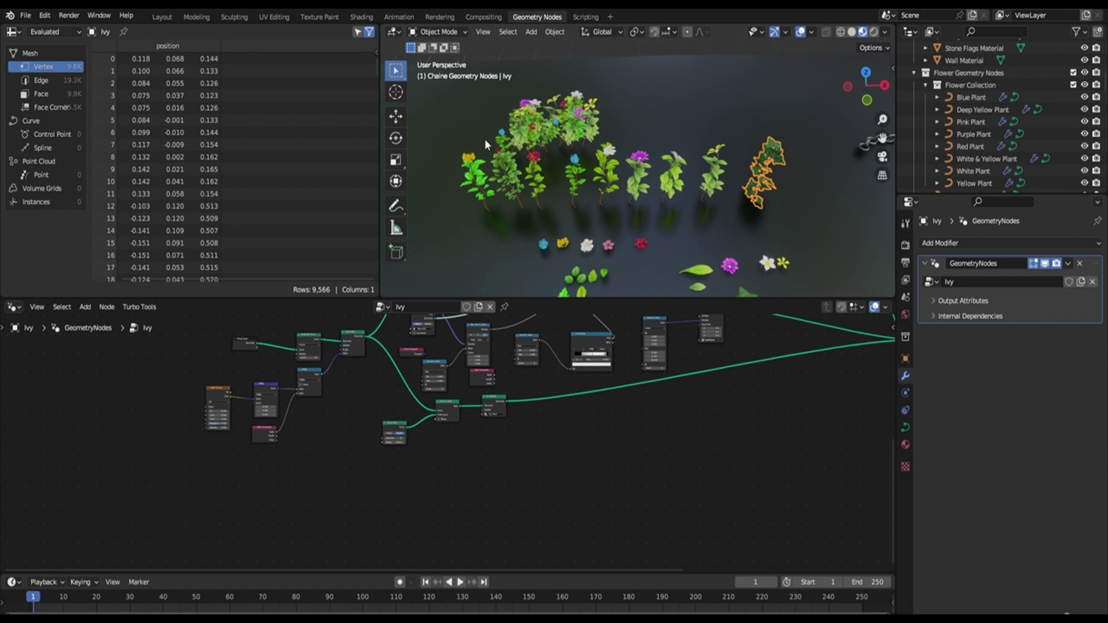
{"action": "left_click", "coordinate": [521, 120]}
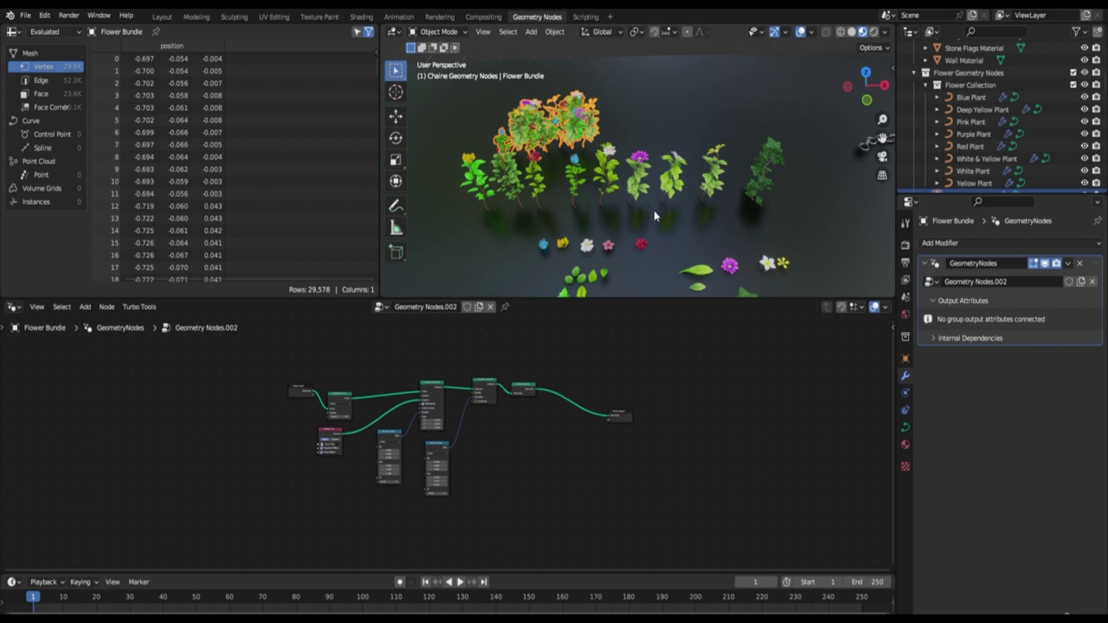
{"action": "scroll", "coordinate": [653, 210], "scroll_direction": "down", "scroll_amount": 6}
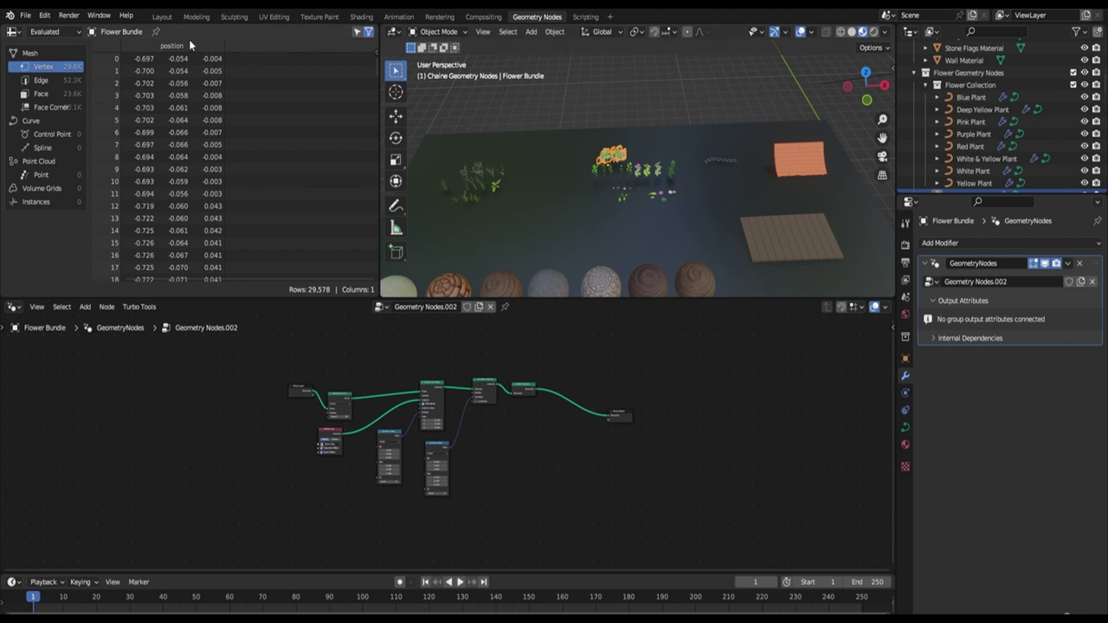
Step: Return to the Modeling workspace, activate the Move tool and put the Flower Bundle in Object Mode
{"action": "left_click", "coordinate": [195, 16]}
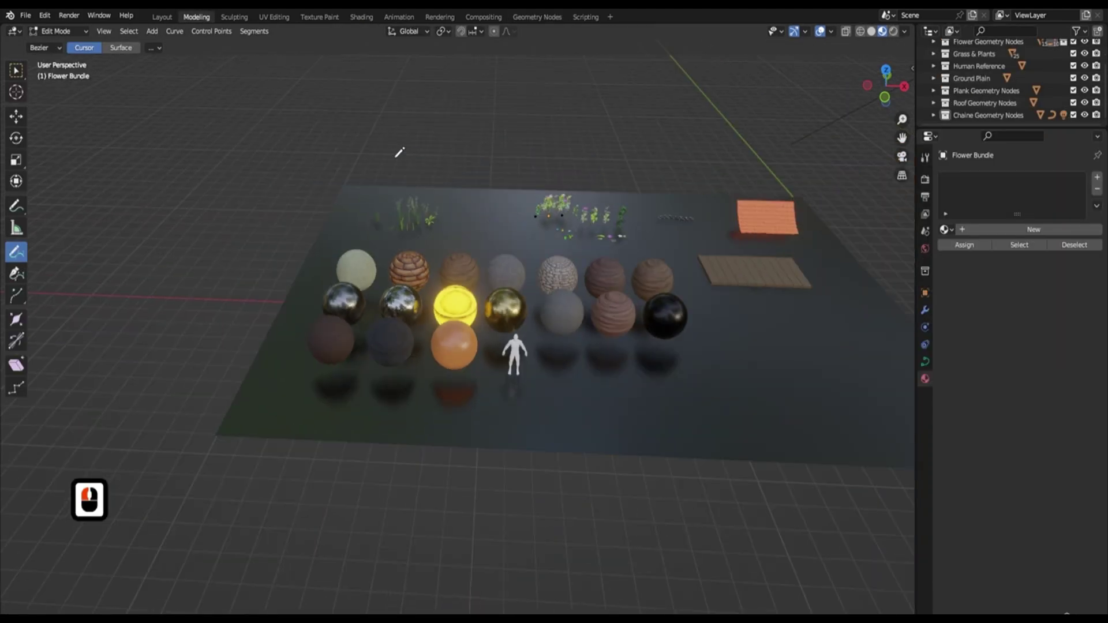
{"action": "left_click", "coordinate": [23, 118]}
{"action": "key", "text": "Tab"}
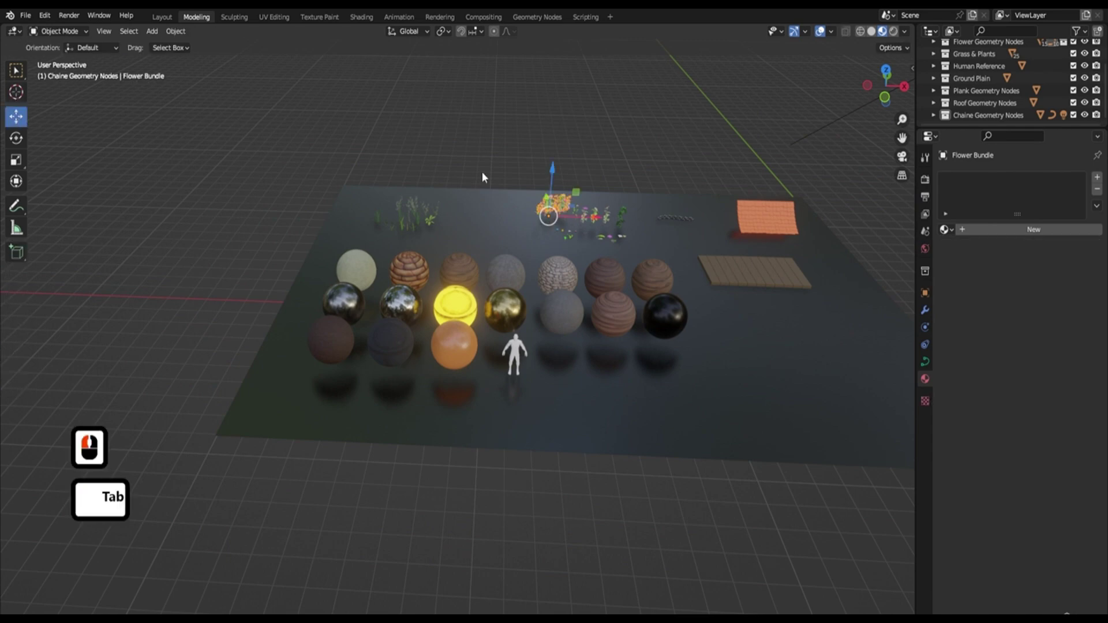
{"action": "mouse_move", "coordinate": [531, 143]}
{"action": "middle_mouse_down", "text": "shift"}
{"action": "mouse_move", "coordinate": [508, 183]}
{"action": "mouse_move", "coordinate": [513, 148]}
{"action": "middle_mouse_up", "text": "shift"}
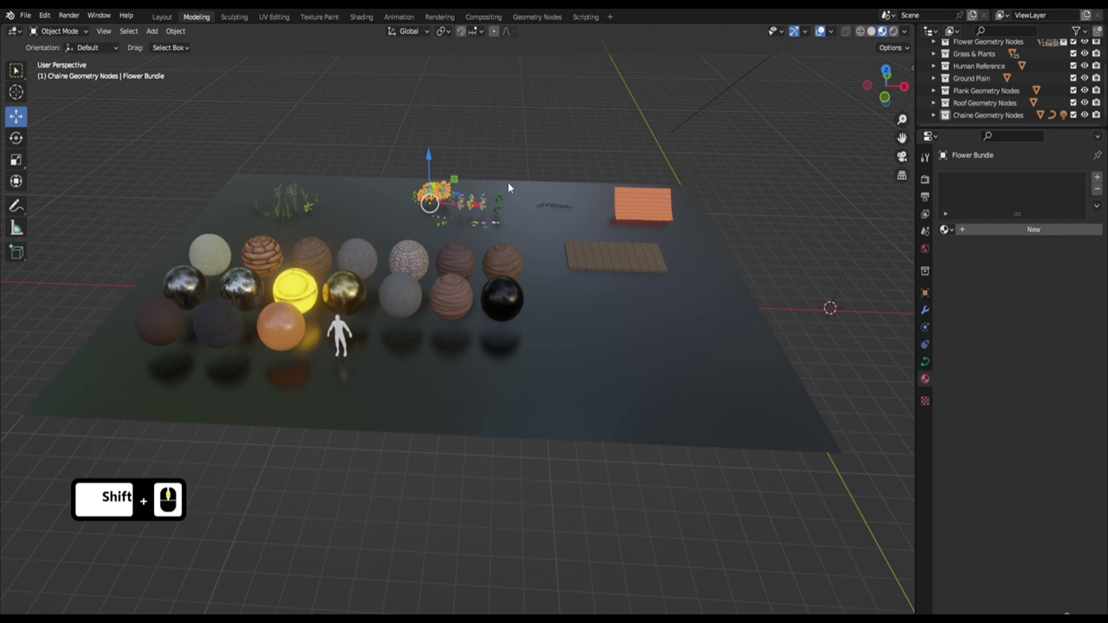
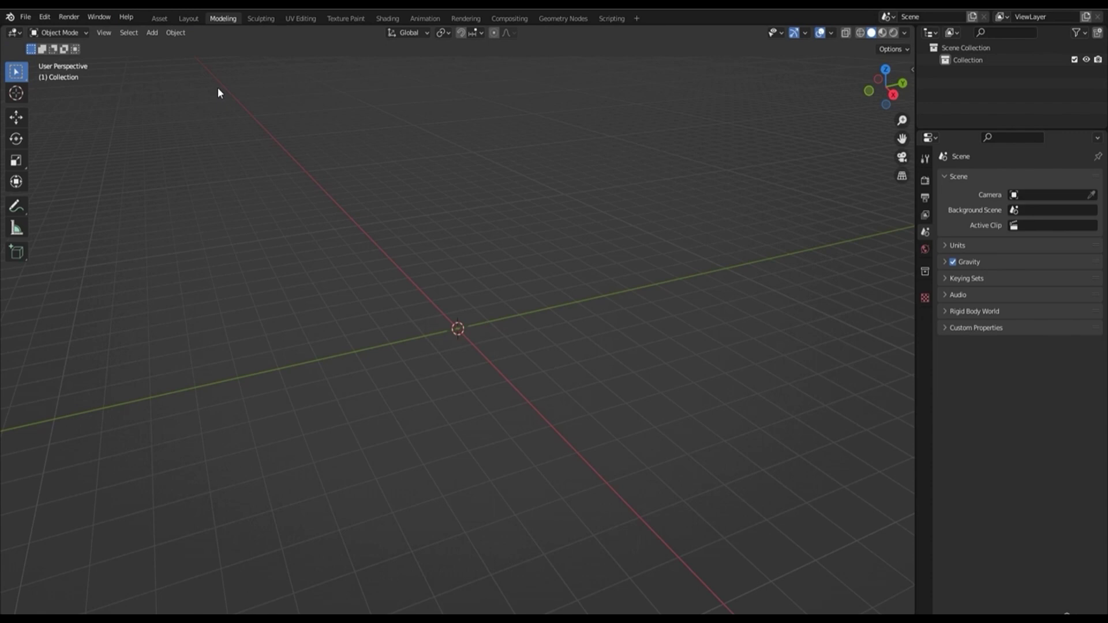
Step: Open the Asset workspace and browse the Stylized Materials and Stylized Assets catalogs
{"action": "left_click", "coordinate": [159, 18]}
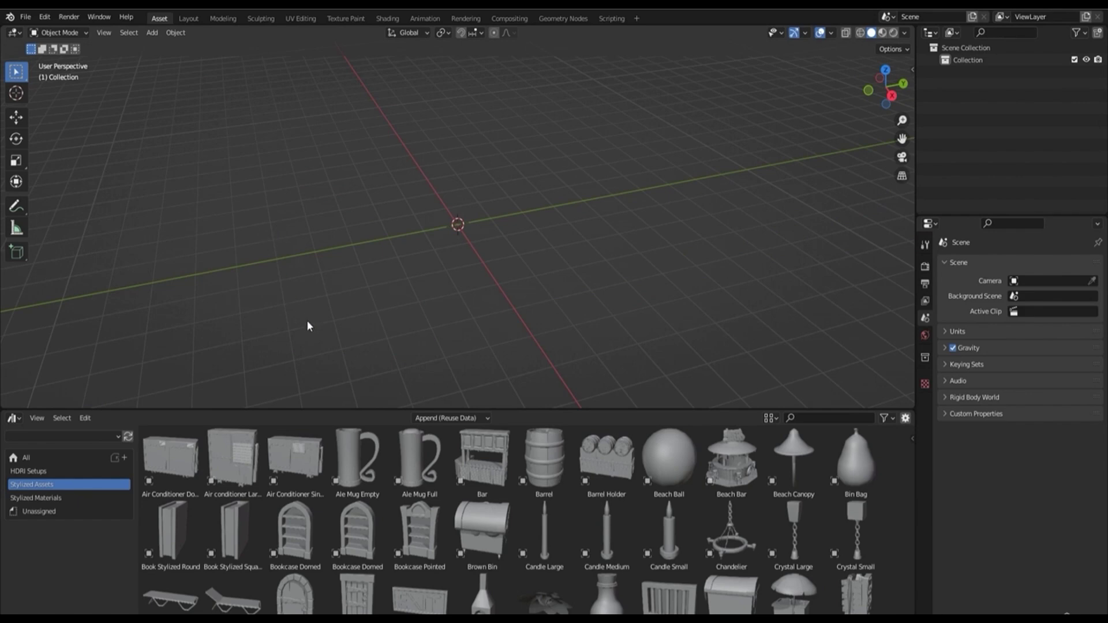
{"action": "left_click", "coordinate": [62, 498]}
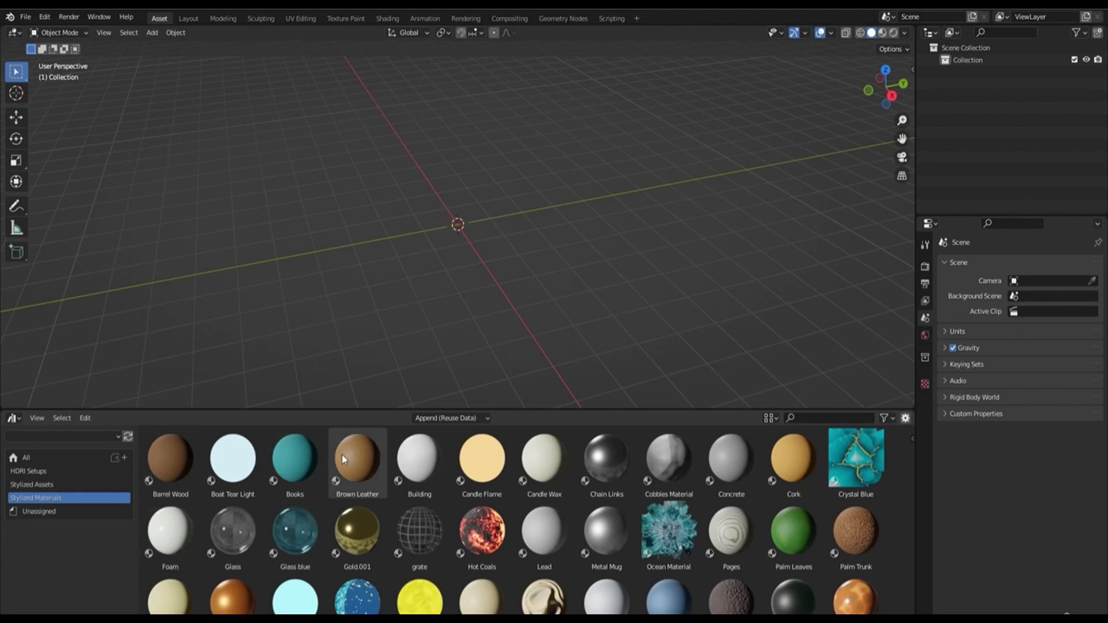
{"action": "left_click", "coordinate": [48, 485]}
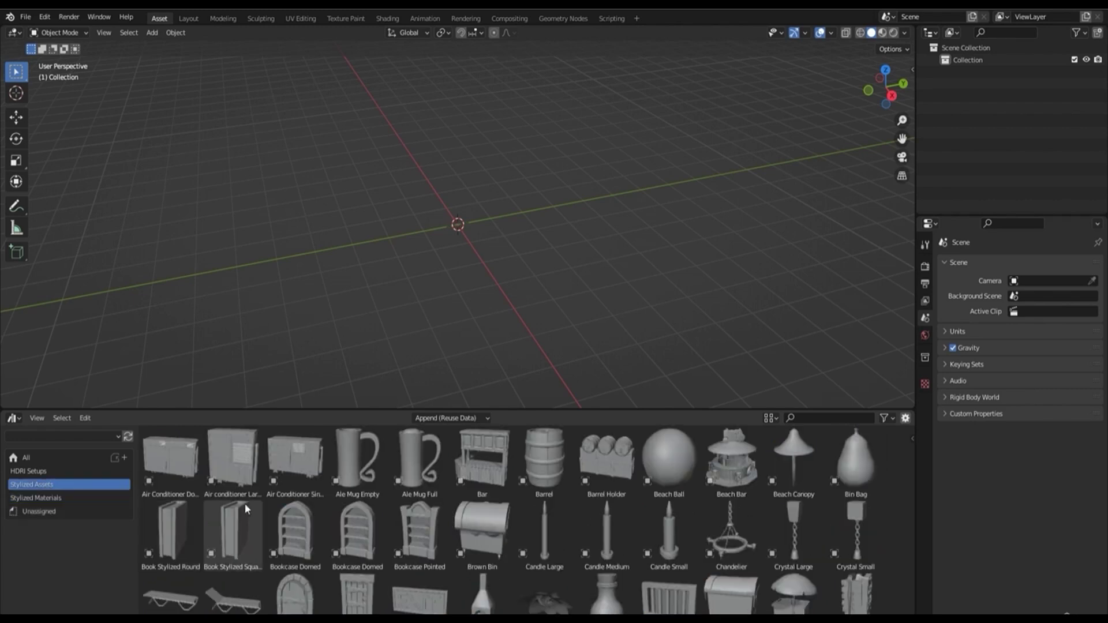
{"action": "scroll", "coordinate": [441, 521], "scroll_direction": "down", "scroll_amount": 3}
{"action": "scroll", "coordinate": [571, 494], "scroll_direction": "up", "scroll_amount": 3}
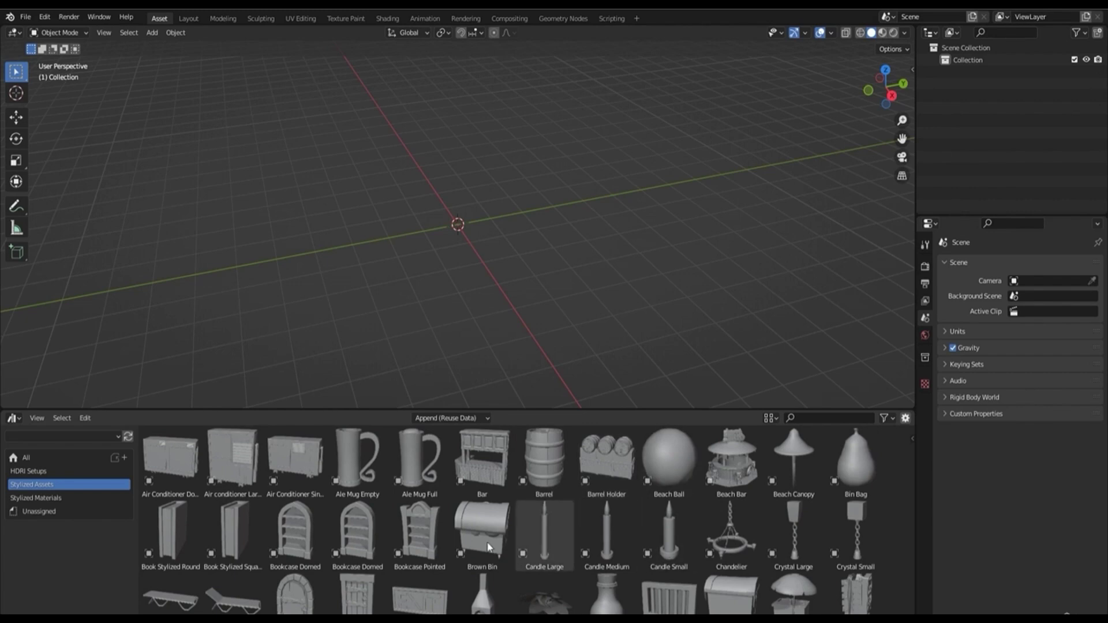
Step: Place the second Bookcase Domed asset at the scene's origin and display the viewport in Material Preview shading
{"action": "left_click", "coordinate": [365, 531]}
{"action": "left_click_drag", "start_coordinate": [365, 531], "coordinate": [456, 230]}
{"action": "middle_click_drag", "start_coordinate": [665, 331], "coordinate": [526, 265]}
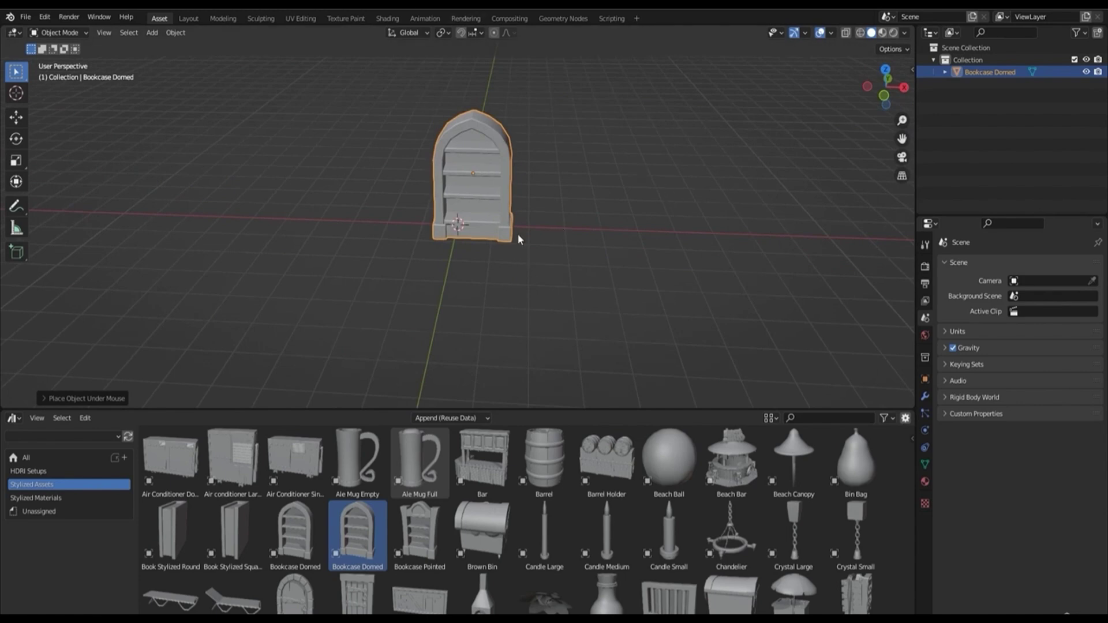
{"action": "left_click", "coordinate": [892, 34]}
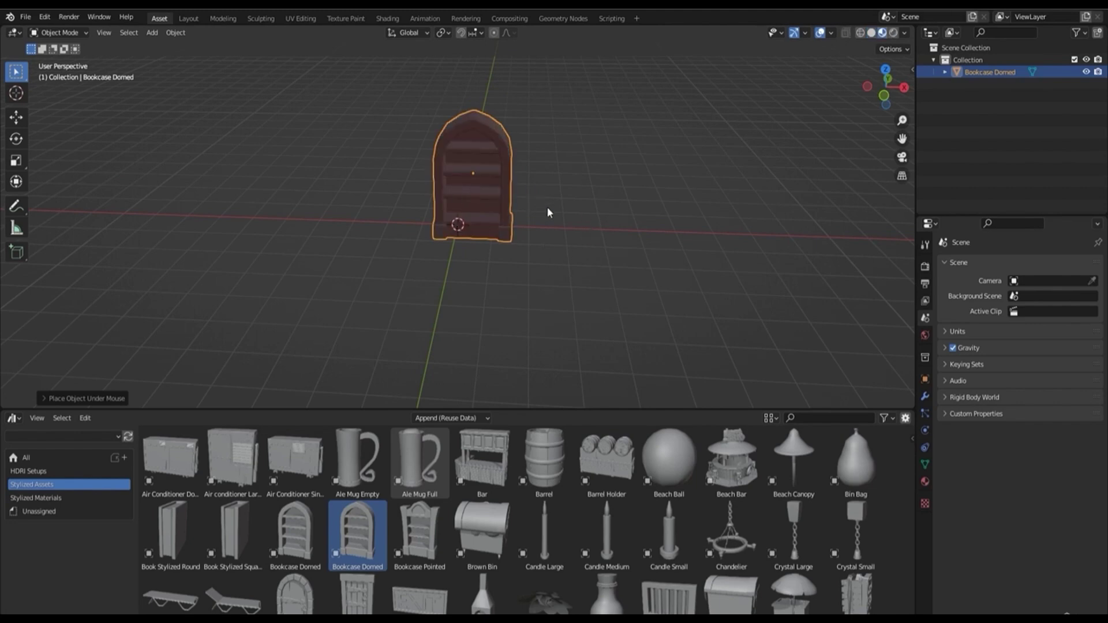
Step: Place the Beach Bar asset in the scene beside the bookcase and inspect it from several angles
{"action": "left_click_drag", "start_coordinate": [731, 459], "coordinate": [664, 219]}
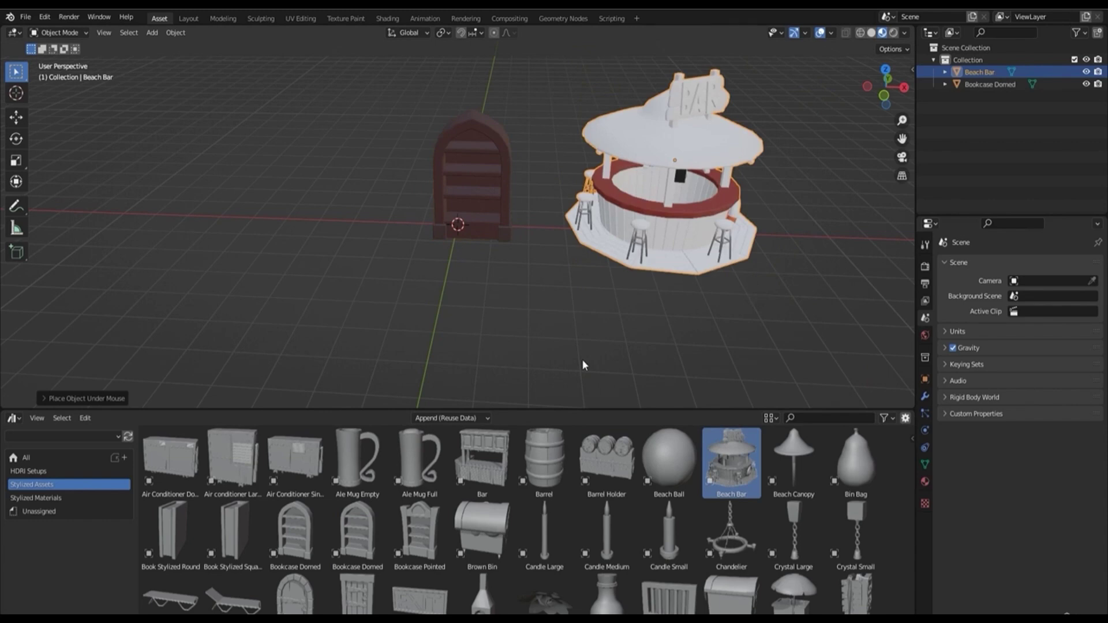
{"action": "scroll", "coordinate": [646, 266], "scroll_direction": "down", "scroll_amount": 2}
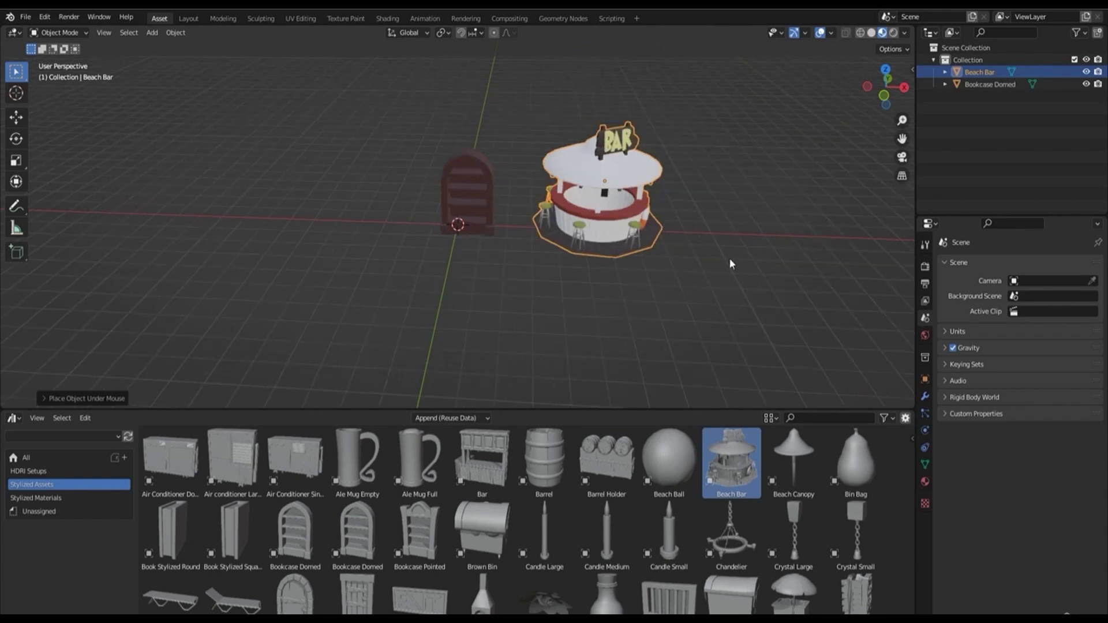
{"action": "middle_click_drag", "start_coordinate": [729, 258], "coordinate": [586, 243]}
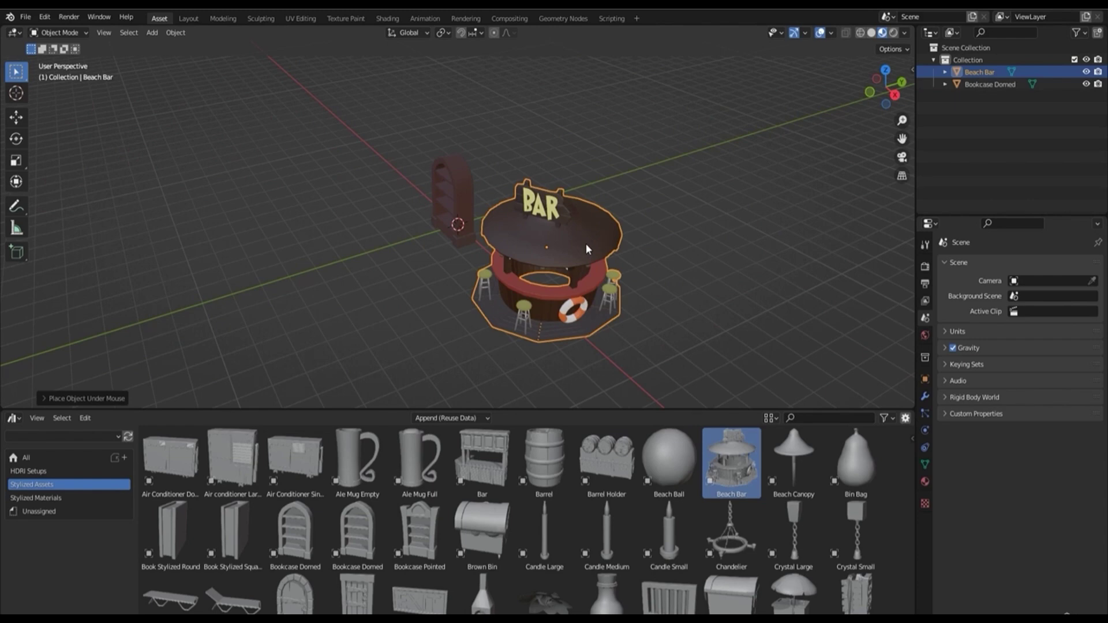
{"action": "middle_click_drag", "start_coordinate": [309, 268], "coordinate": [299, 264]}
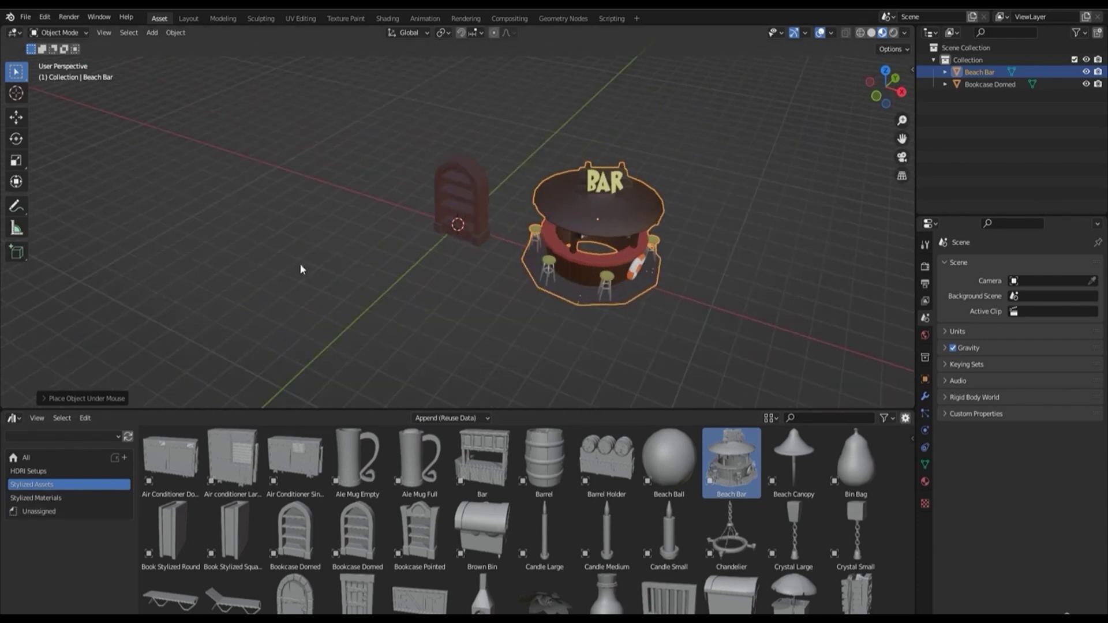
Step: Add a cube and move it along the X axis to the side of the bookcase opposite the beach bar
{"action": "key", "text": "shift+a"}
{"action": "mouse_move", "coordinate": [375, 246]}
{"action": "left_click", "coordinate": [416, 259]}
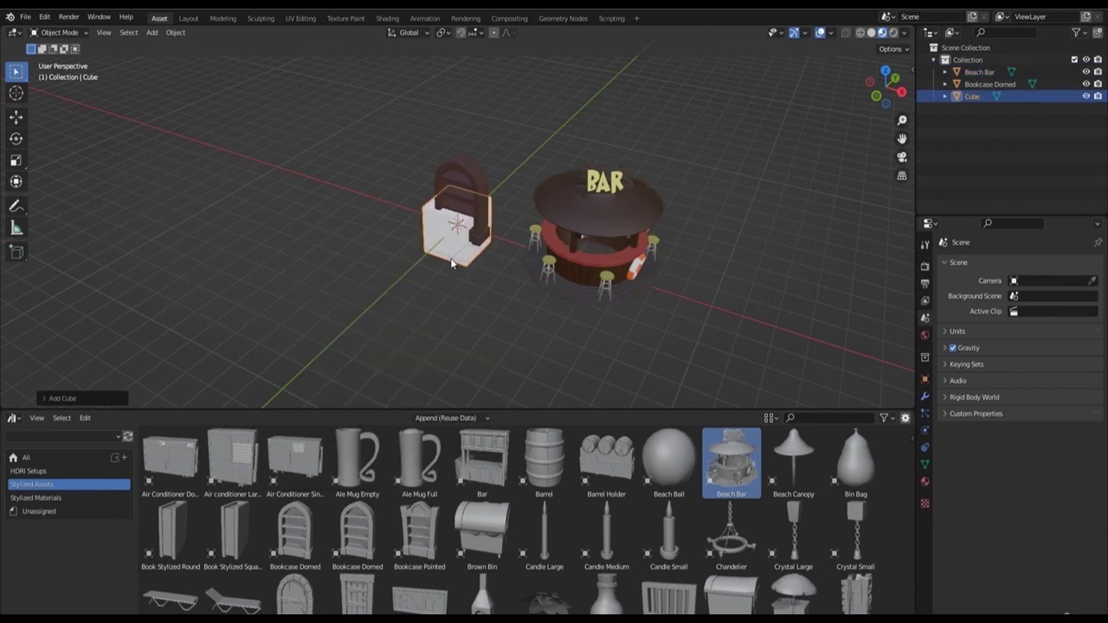
{"action": "key", "text": "shift+space"}
{"action": "left_click", "coordinate": [456, 280]}
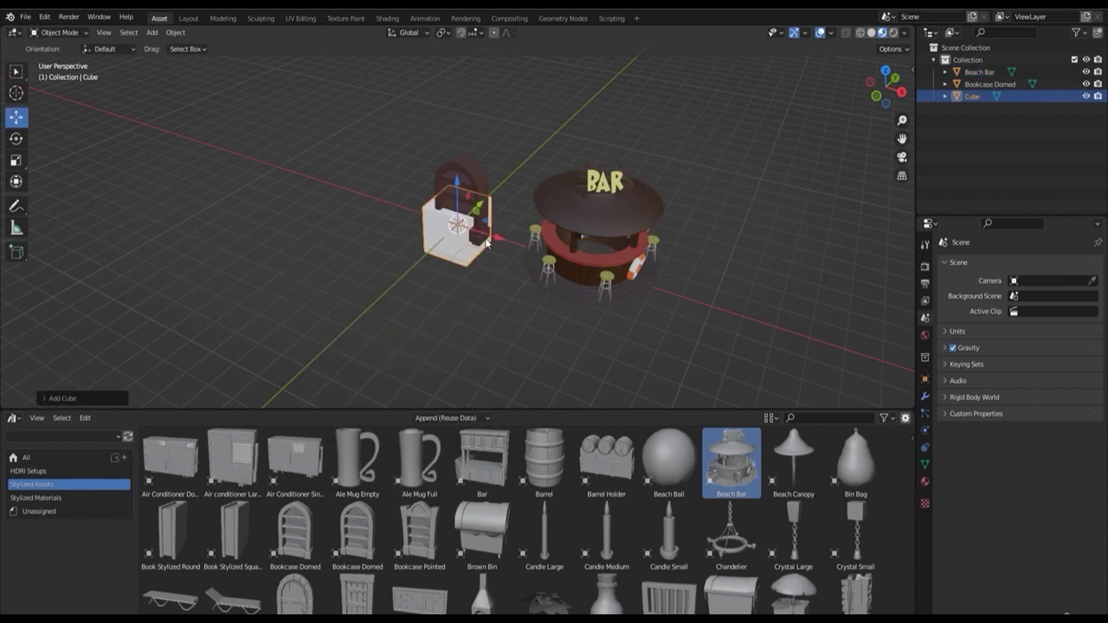
{"action": "left_click_drag", "start_coordinate": [497, 237], "coordinate": [398, 210]}
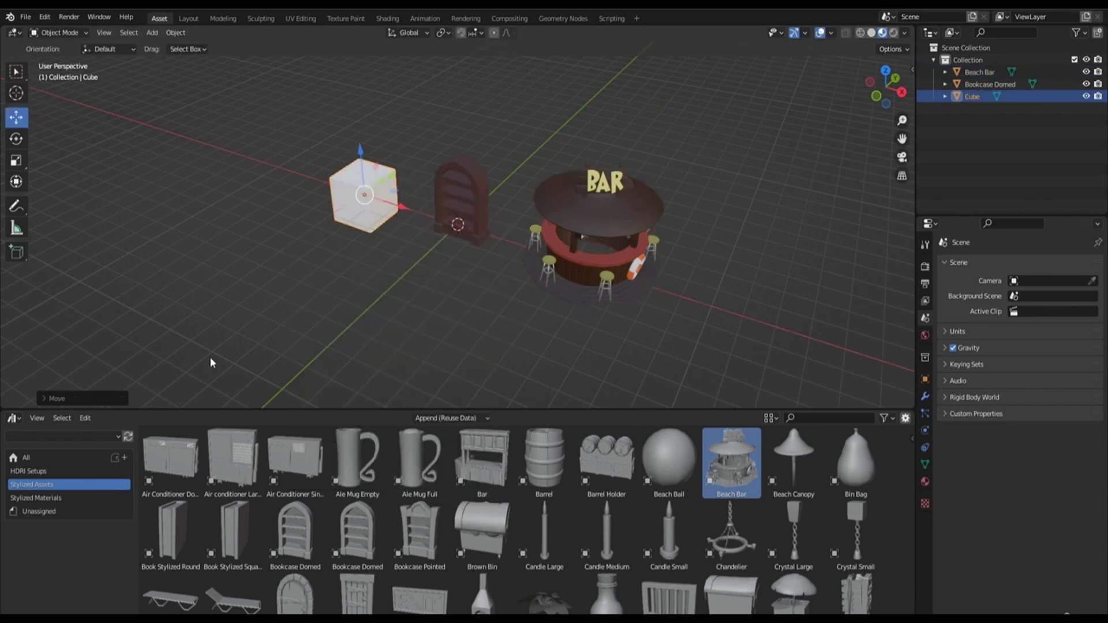
Step: Apply the Glass blue material from the Stylized Materials catalog to the cube and inspect it up close
{"action": "left_click", "coordinate": [65, 497]}
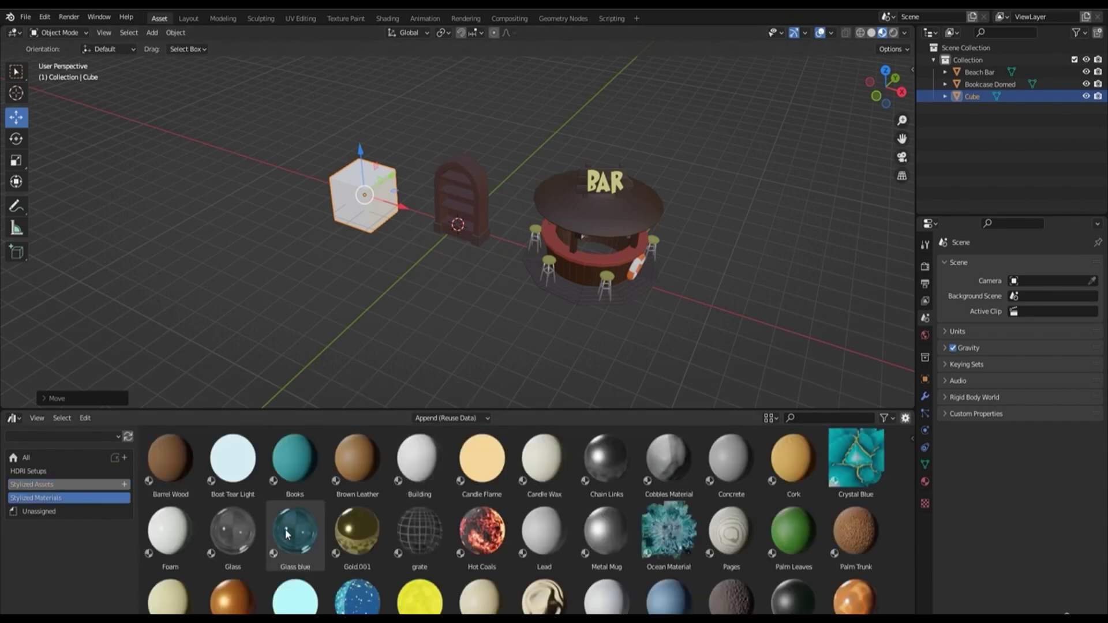
{"action": "left_click_drag", "start_coordinate": [295, 531], "coordinate": [379, 211]}
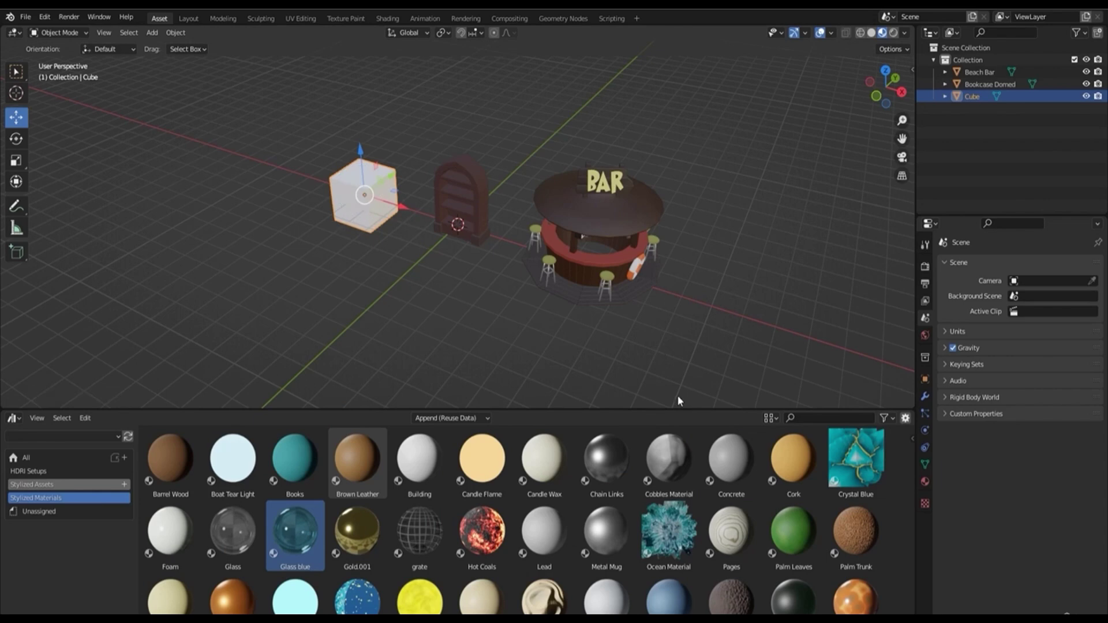
{"action": "scroll", "coordinate": [271, 154], "scroll_direction": "up", "scroll_amount": 4}
{"action": "middle_click_drag", "start_coordinate": [271, 153], "coordinate": [326, 245]}
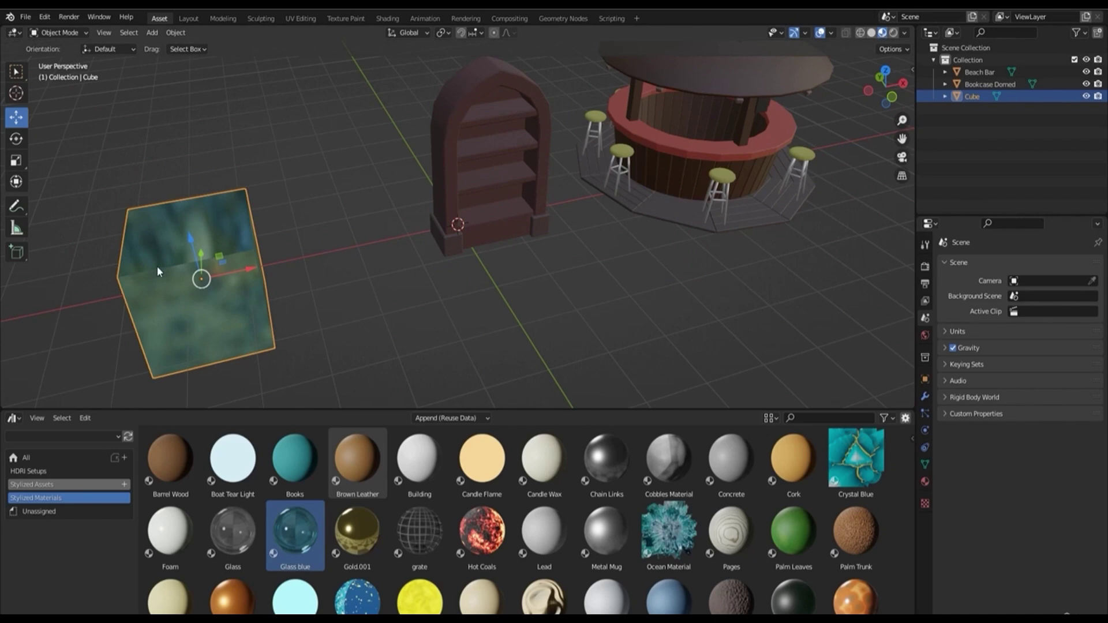
{"action": "scroll", "coordinate": [255, 269], "scroll_direction": "down", "scroll_amount": 3}
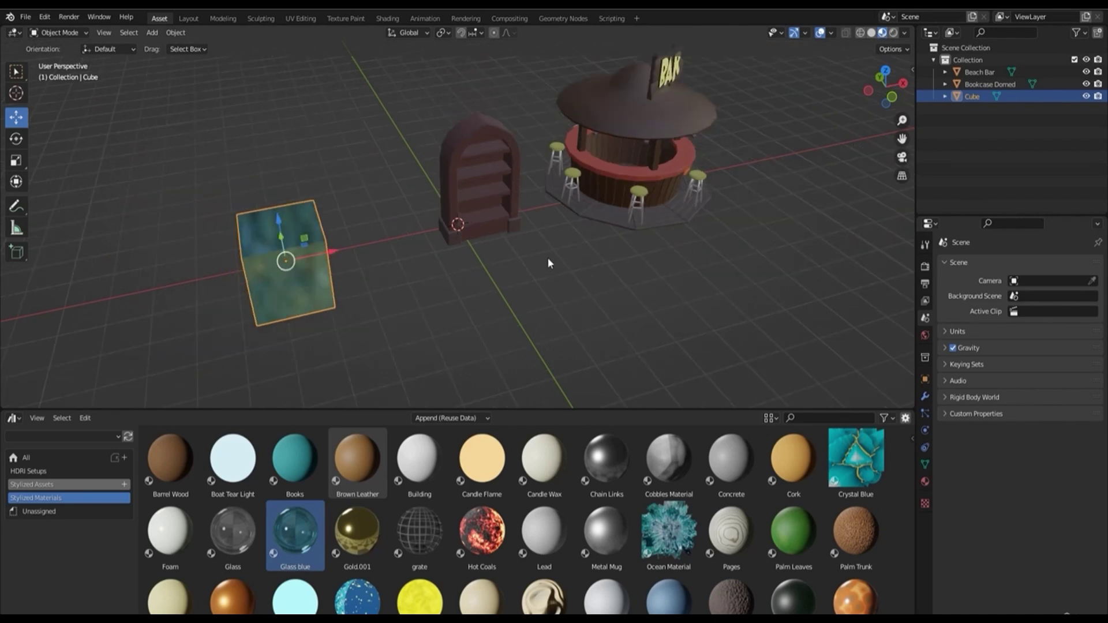
Step: Replace the cube's material with Ocean Material from the asset library and check it in the viewport
{"action": "left_click_drag", "start_coordinate": [668, 532], "coordinate": [286, 254]}
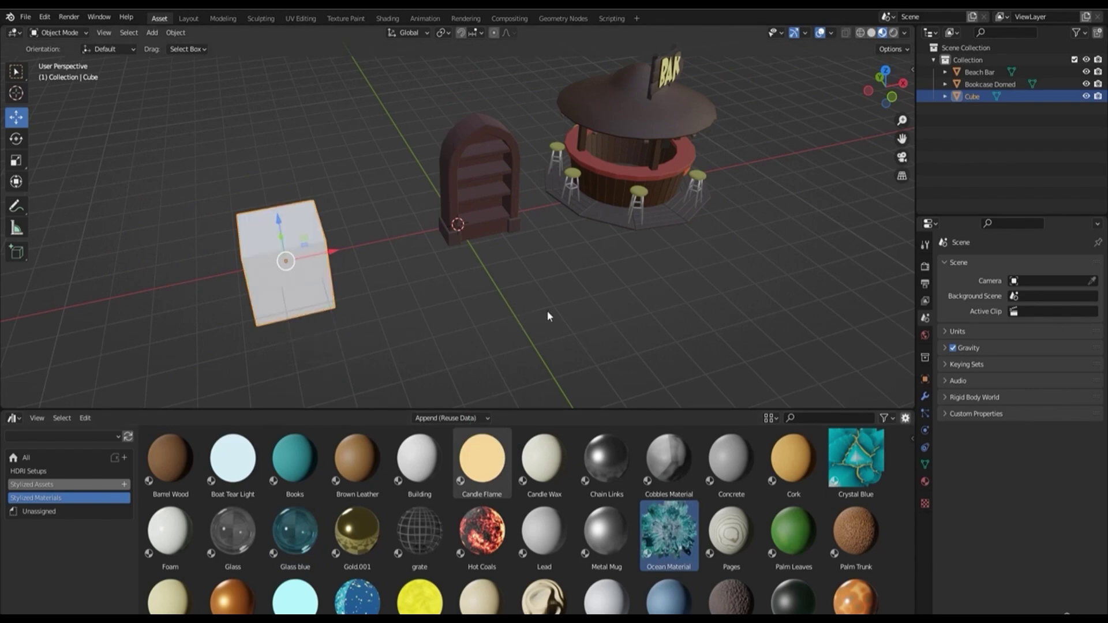
{"action": "middle_click_drag", "start_coordinate": [662, 307], "coordinate": [589, 293]}
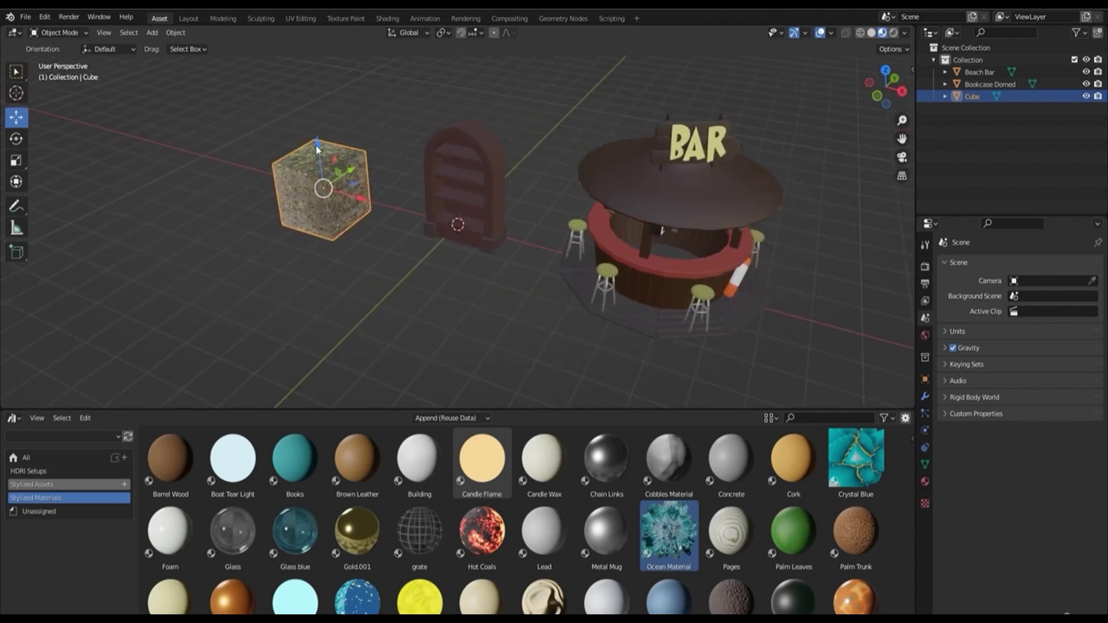
{"action": "scroll", "coordinate": [329, 216], "scroll_direction": "up", "scroll_amount": 1}
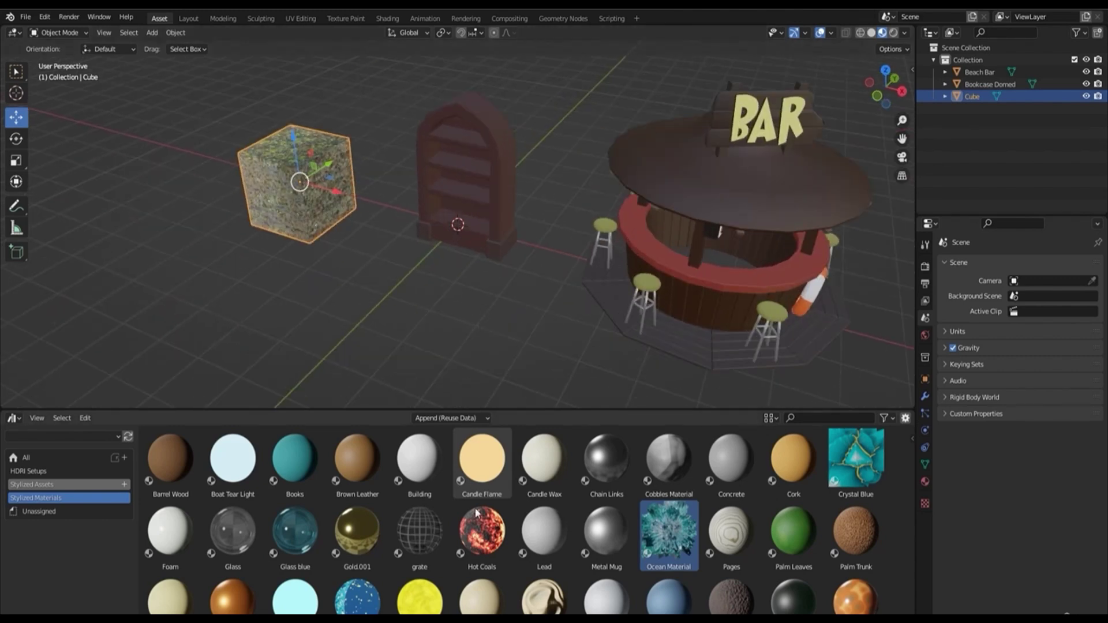
Step: Replace the cube's material with Hot Coals from the Stylized Materials catalog
{"action": "left_click_drag", "start_coordinate": [479, 523], "coordinate": [311, 186]}
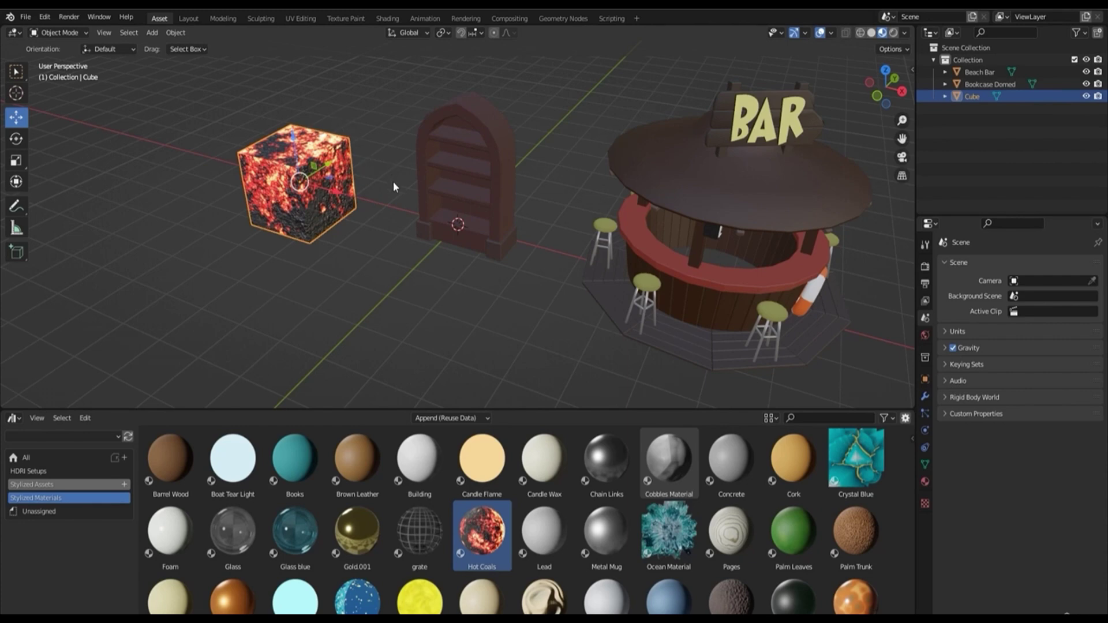
{"action": "scroll", "coordinate": [393, 182], "scroll_direction": "down", "scroll_amount": 1}
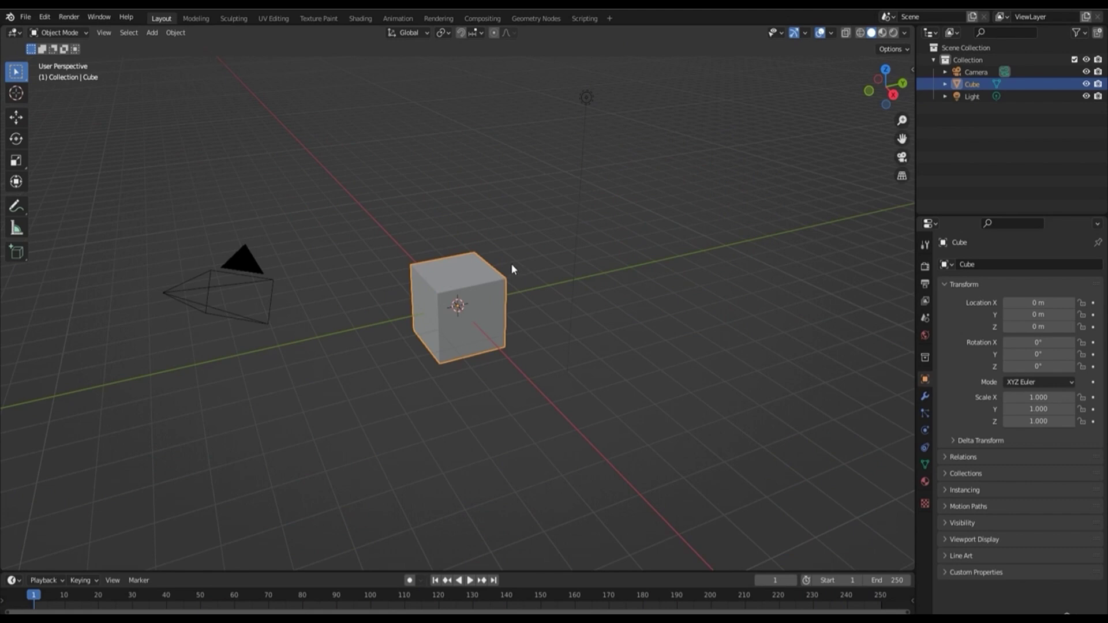
Step: Add a workspace based on the General Modeling preset, named Asset, and place it first in the workspace order
{"action": "left_click", "coordinate": [609, 18]}
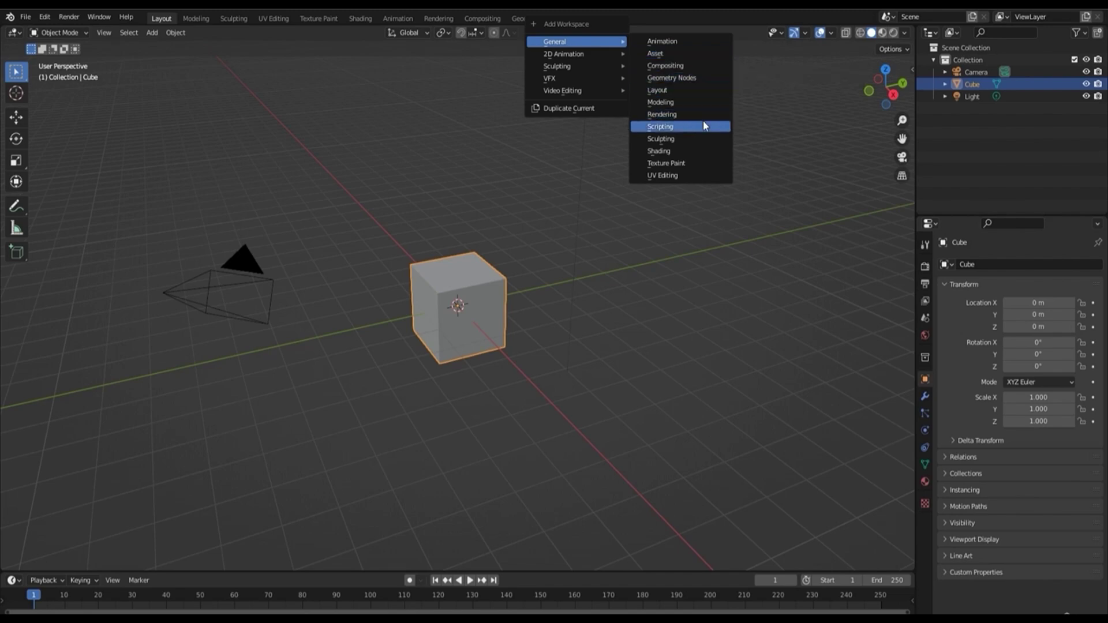
{"action": "left_click", "coordinate": [685, 102]}
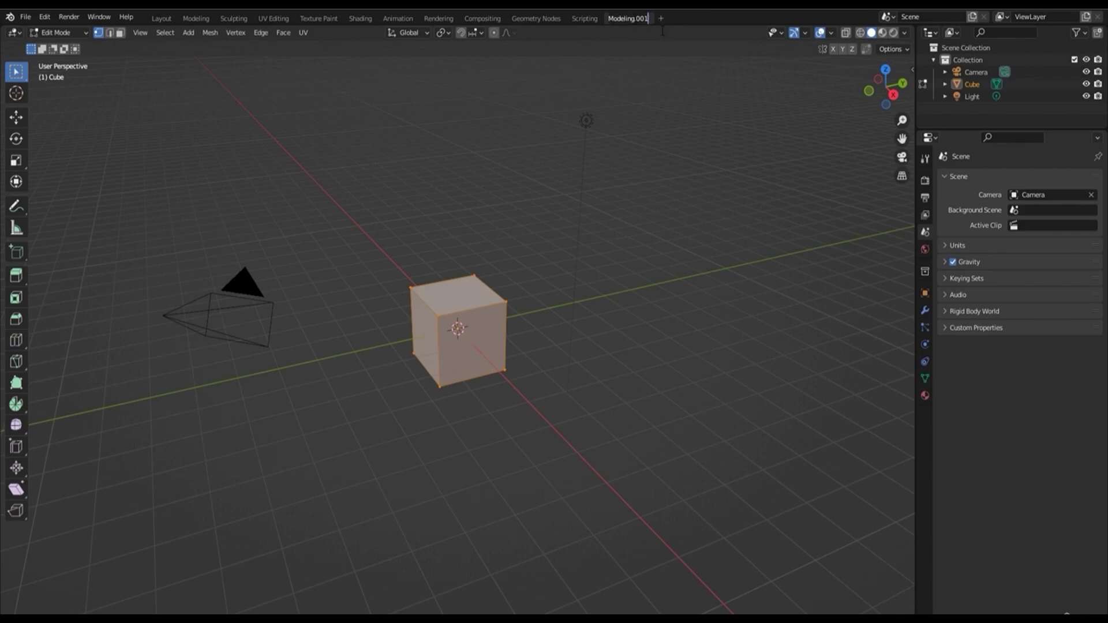
{"action": "key", "text": "ctrl+a"}
{"action": "key", "text": "BackSpace"}
{"action": "type", "text": "Asset"}
{"action": "key", "text": "Return"}
{"action": "right_click", "coordinate": [619, 18]}
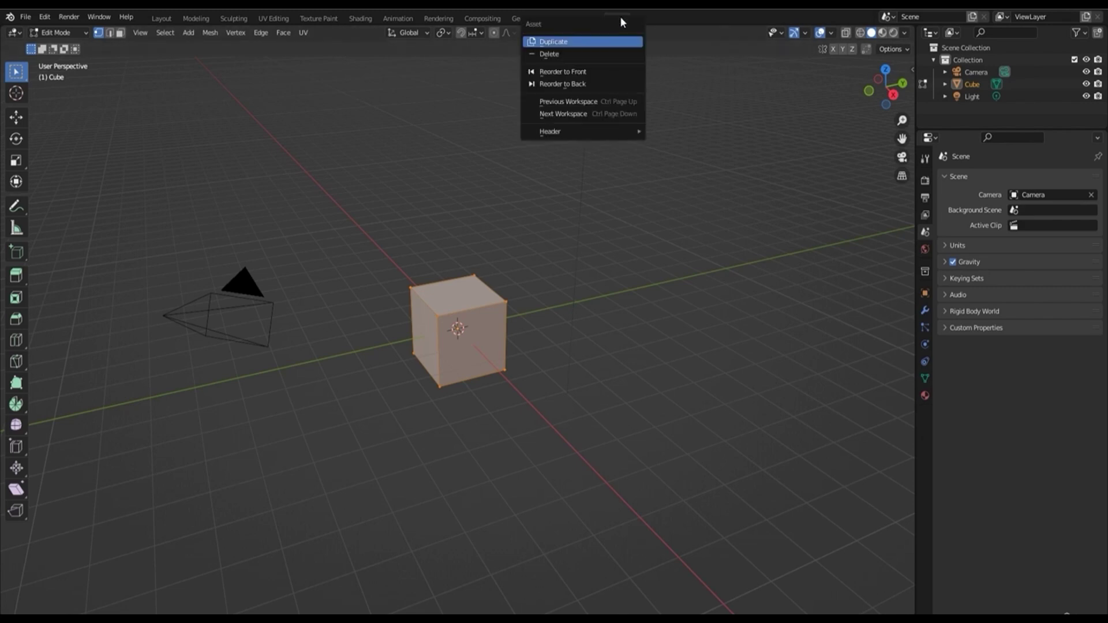
{"action": "left_click", "coordinate": [586, 70]}
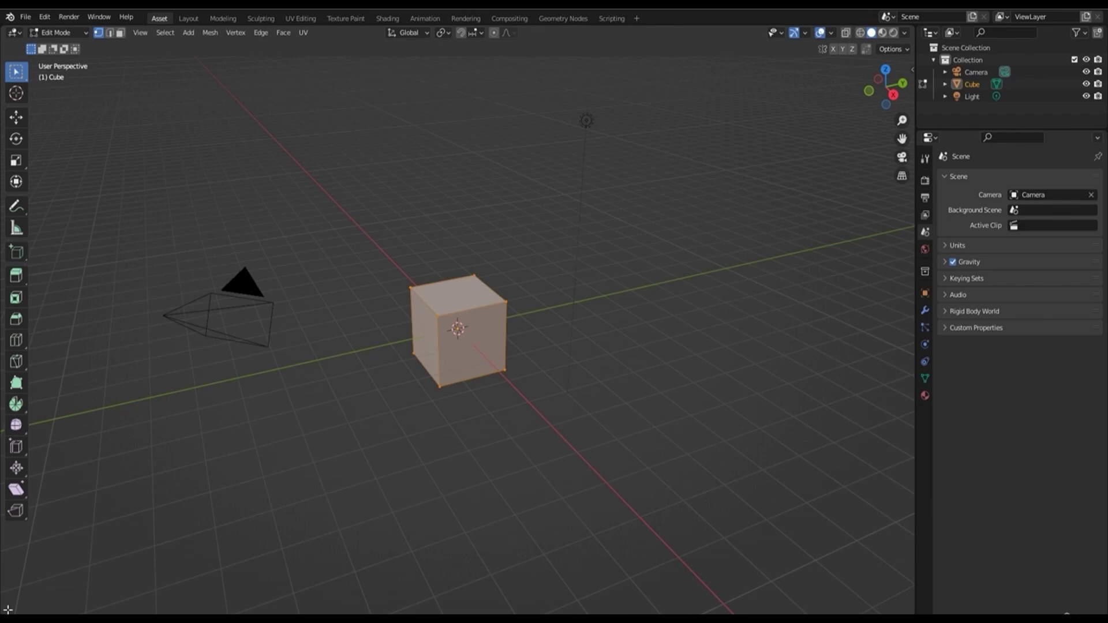
Step: Split the 3D viewport horizontally, turn the lower area into an Asset Browser and reduce its height
{"action": "left_click_drag", "start_coordinate": [7, 610], "coordinate": [19, 545]}
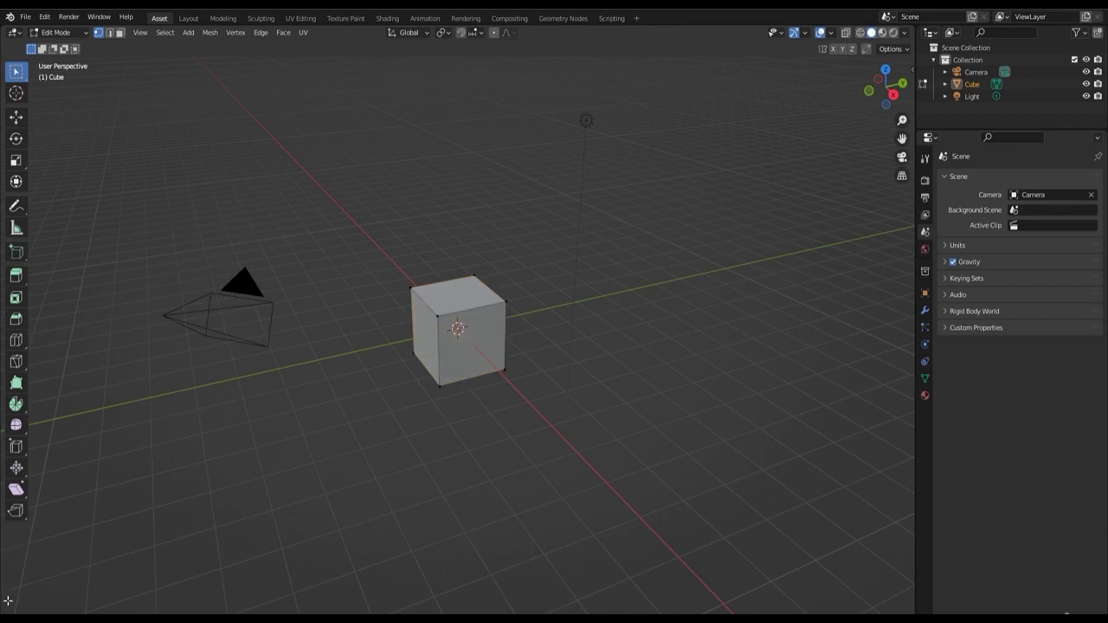
{"action": "left_click_drag", "start_coordinate": [5, 607], "coordinate": [102, 266]}
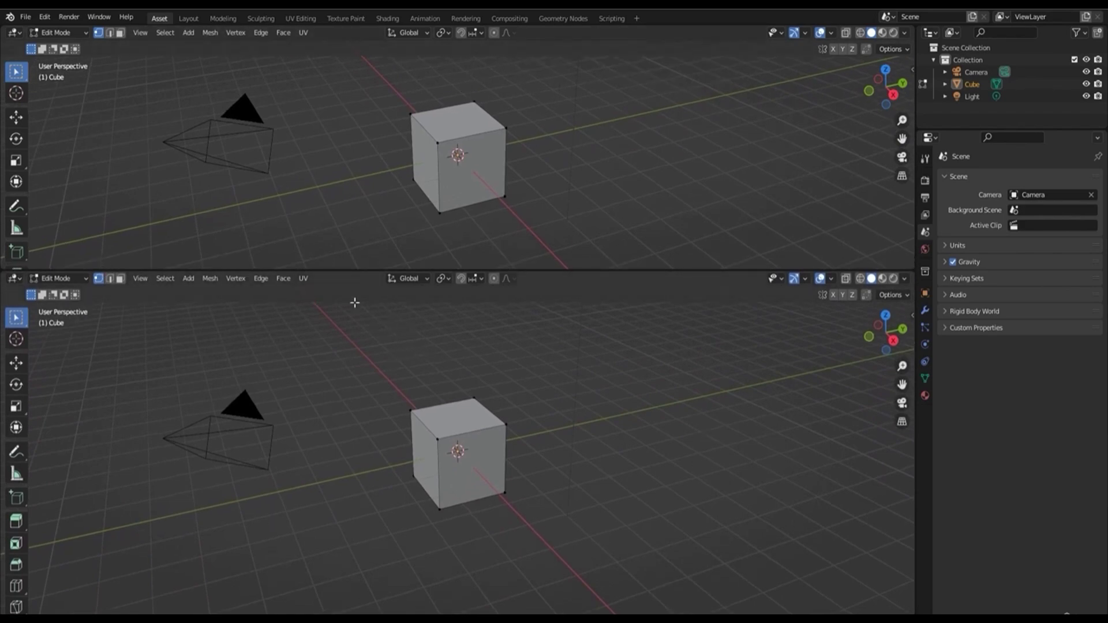
{"action": "left_click", "coordinate": [15, 279]}
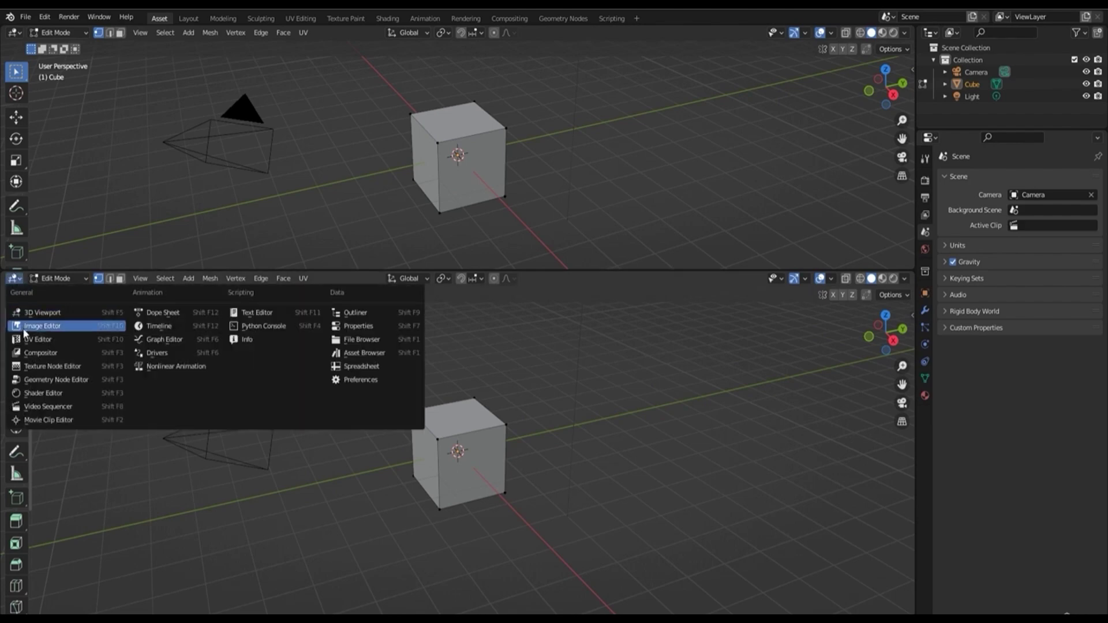
{"action": "left_click", "coordinate": [373, 353]}
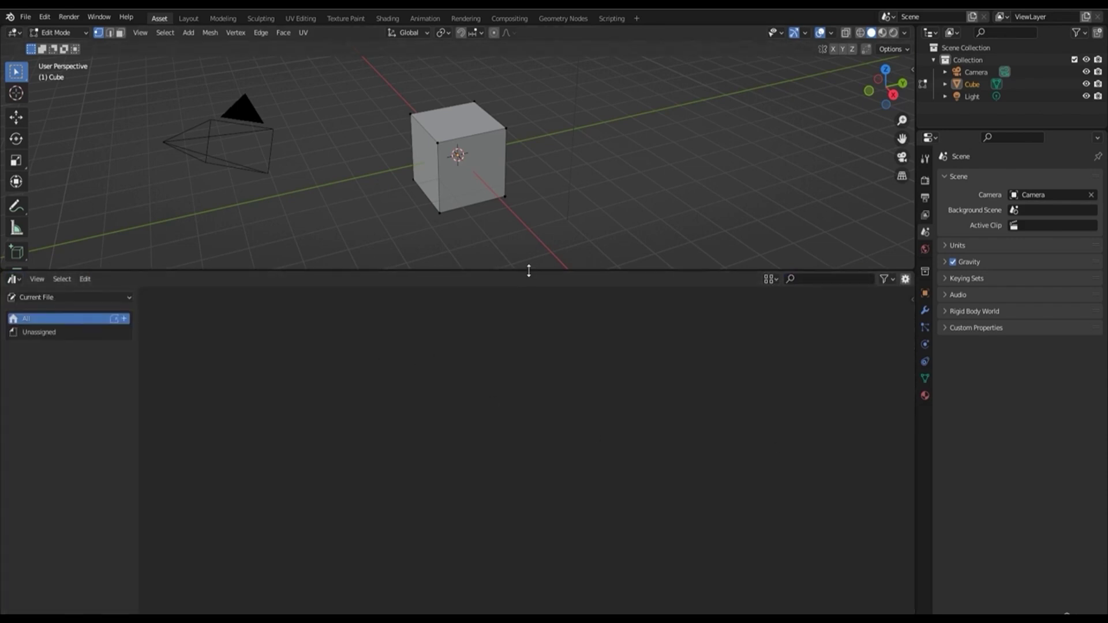
{"action": "left_click_drag", "start_coordinate": [529, 271], "coordinate": [529, 368]}
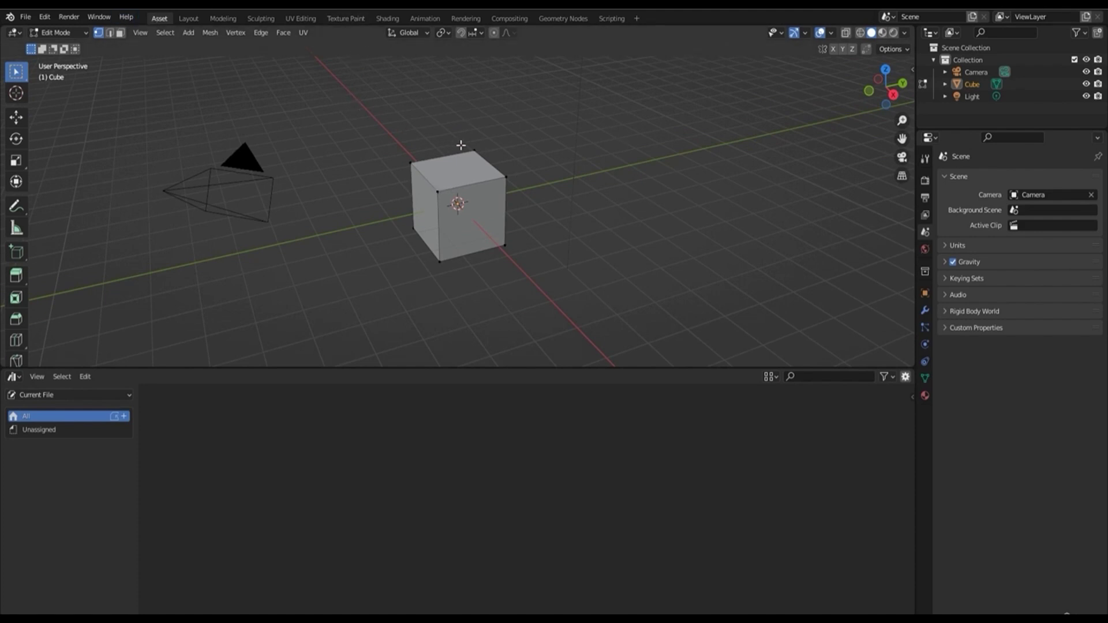
Step: Return the cube to Object Mode and save the current setup as the startup file
{"action": "key", "text": "Tab"}
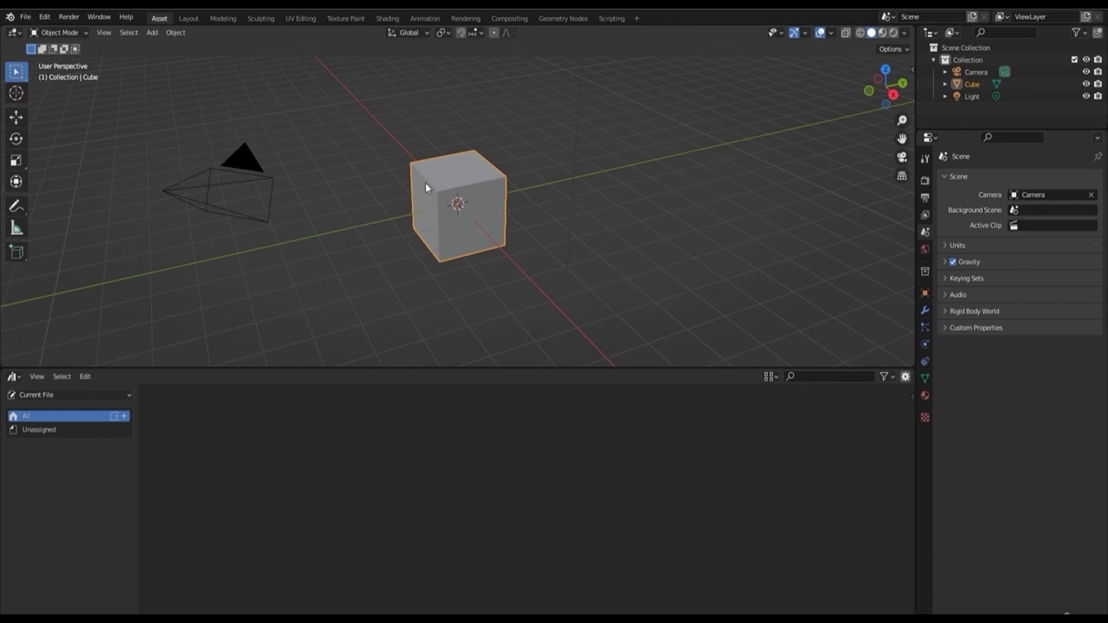
{"action": "left_click", "coordinate": [26, 16]}
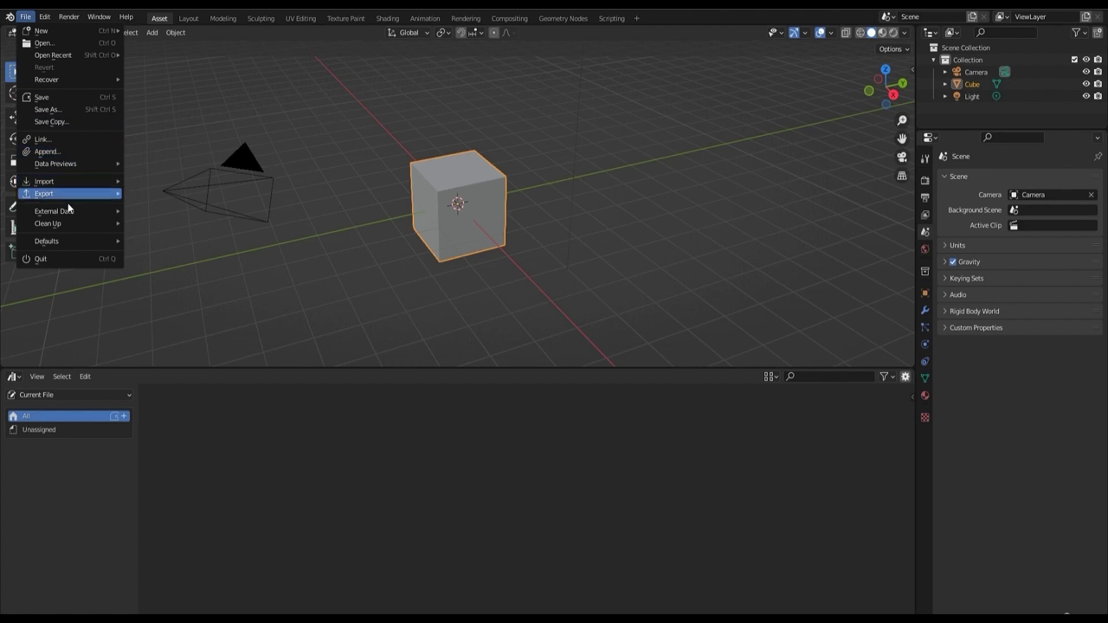
{"action": "mouse_move", "coordinate": [51, 241]}
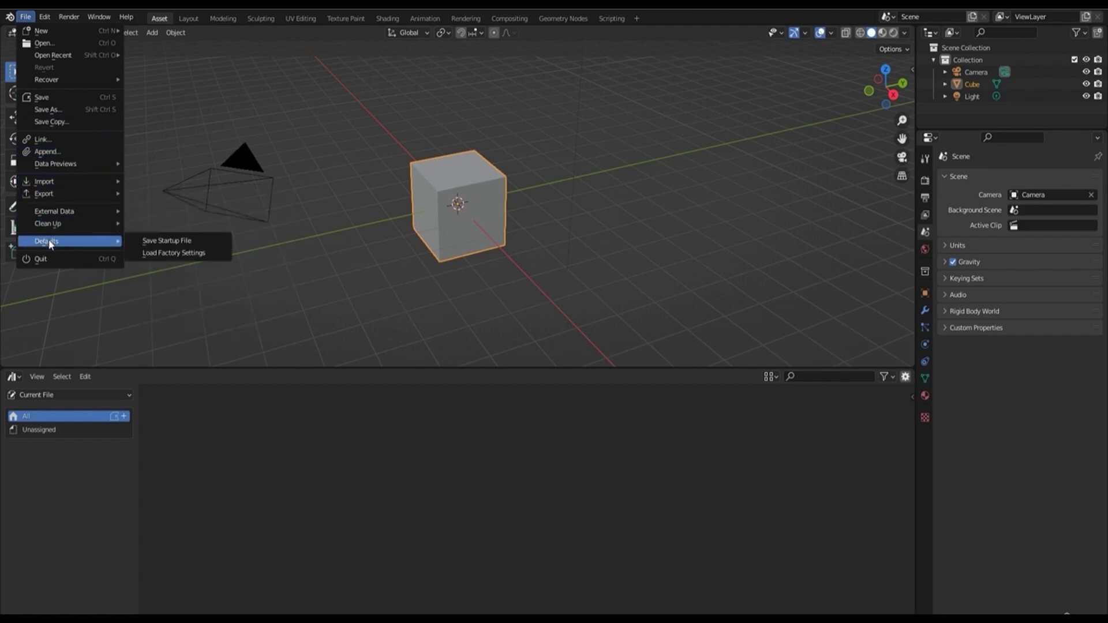
{"action": "left_click", "coordinate": [176, 241]}
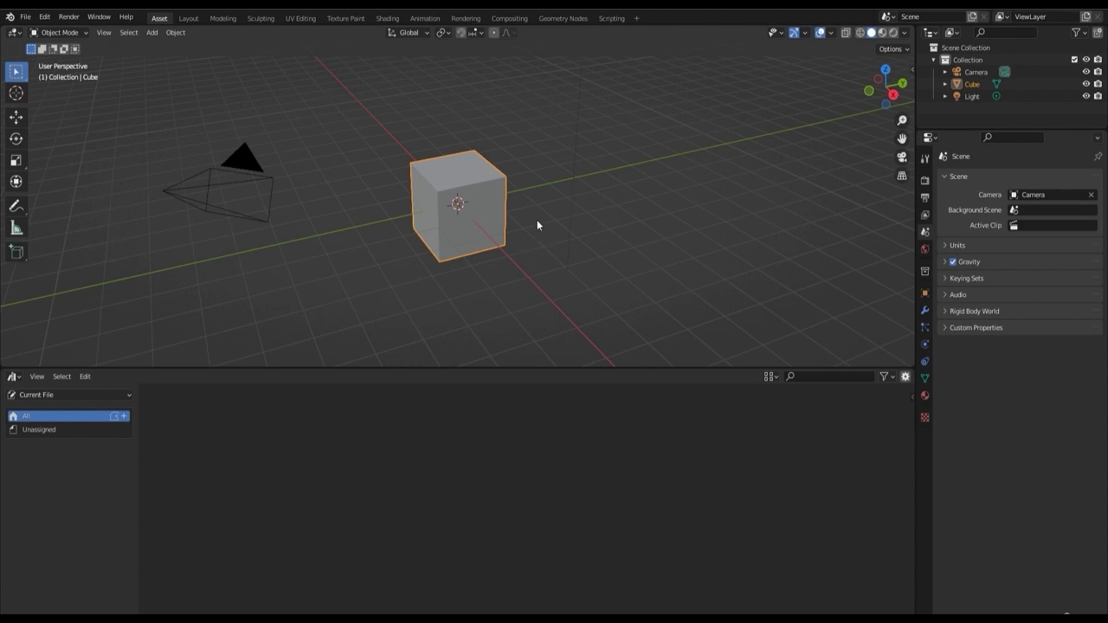
Step: Switch to the Modeling workspace and save the startup file with that workspace active
{"action": "left_click", "coordinate": [223, 18]}
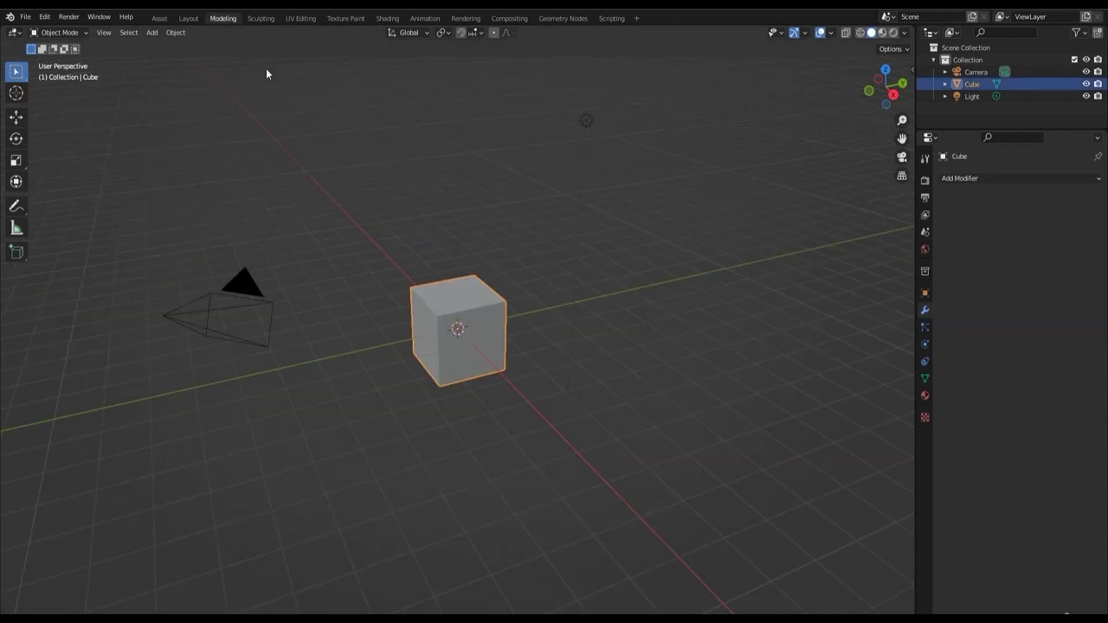
{"action": "left_click", "coordinate": [25, 16]}
{"action": "mouse_move", "coordinate": [47, 241]}
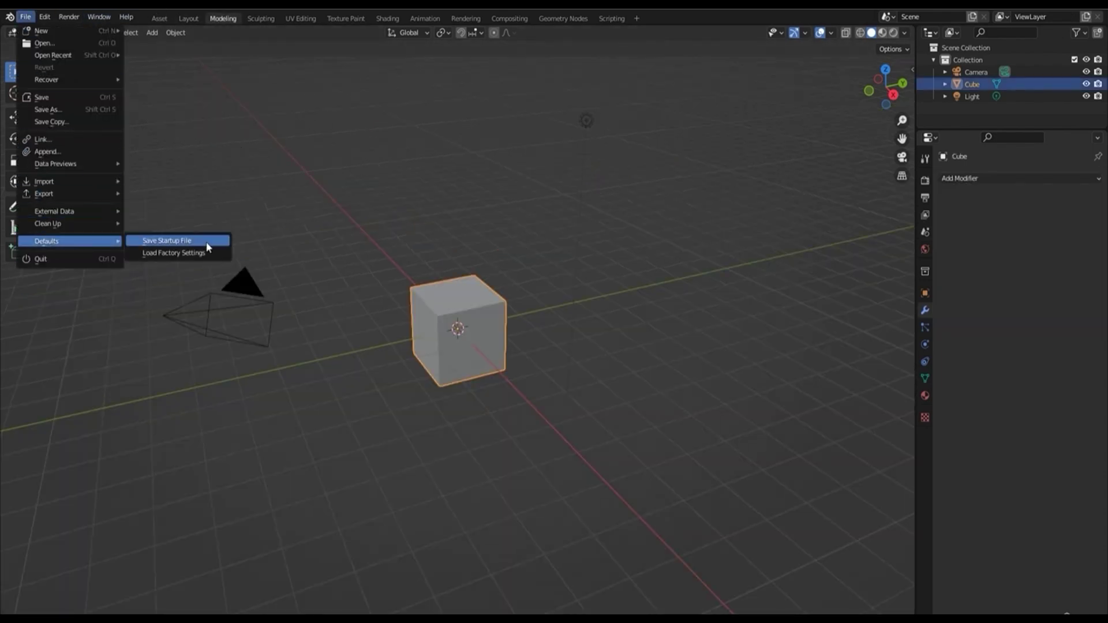
{"action": "left_click", "coordinate": [173, 241]}
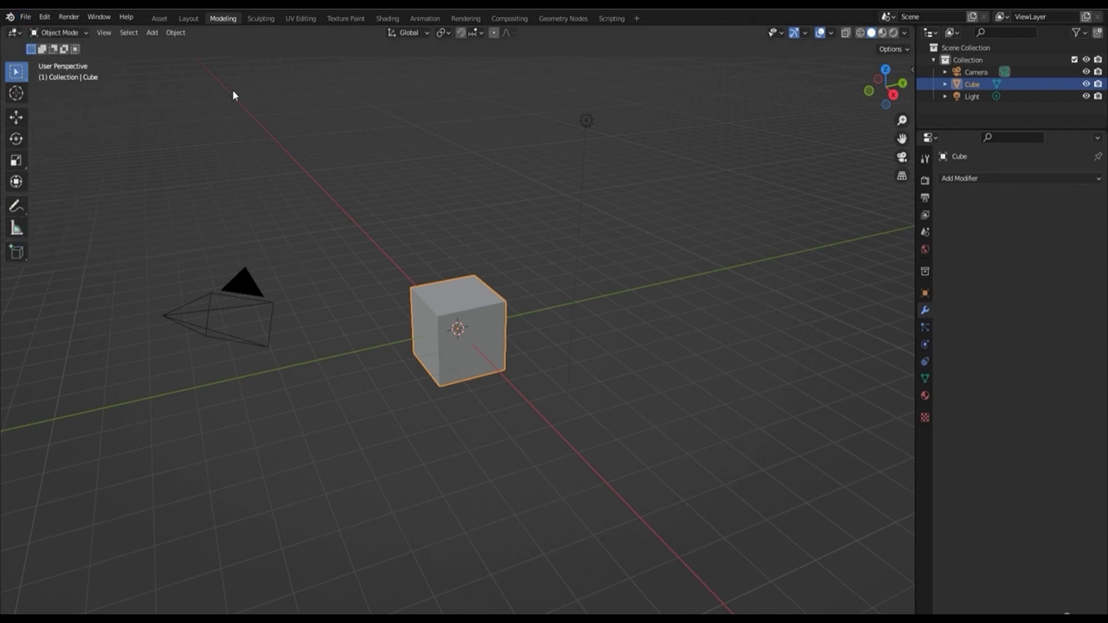
Step: In the Asset workspace, add a catalog named Materials to the current file's asset library
{"action": "left_click", "coordinate": [160, 19]}
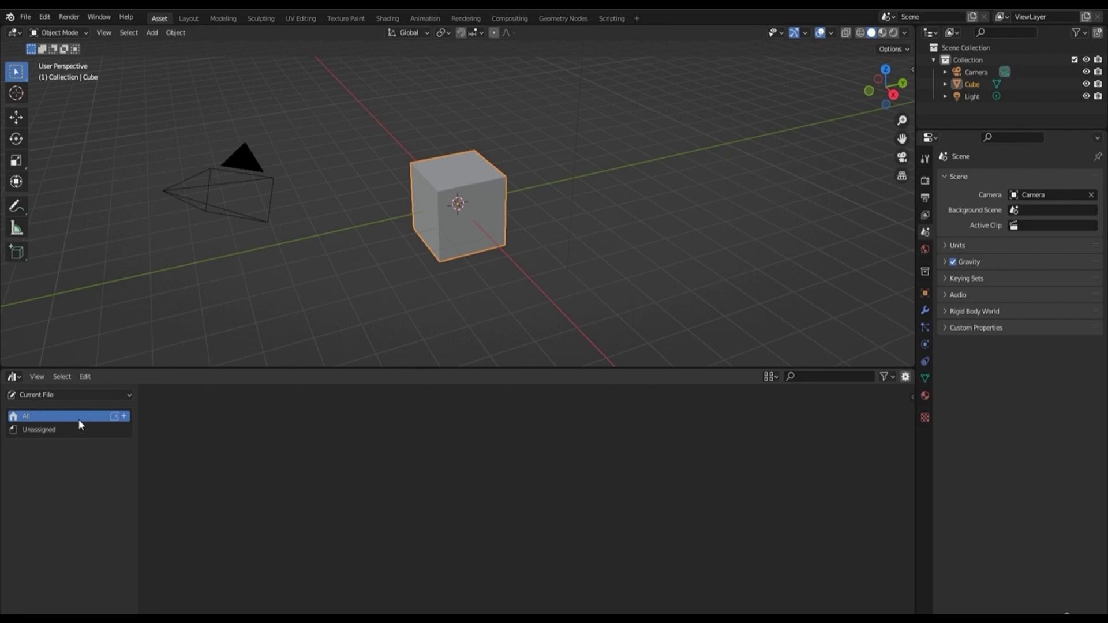
{"action": "left_click", "coordinate": [124, 416]}
{"action": "left_click", "coordinate": [11, 430]}
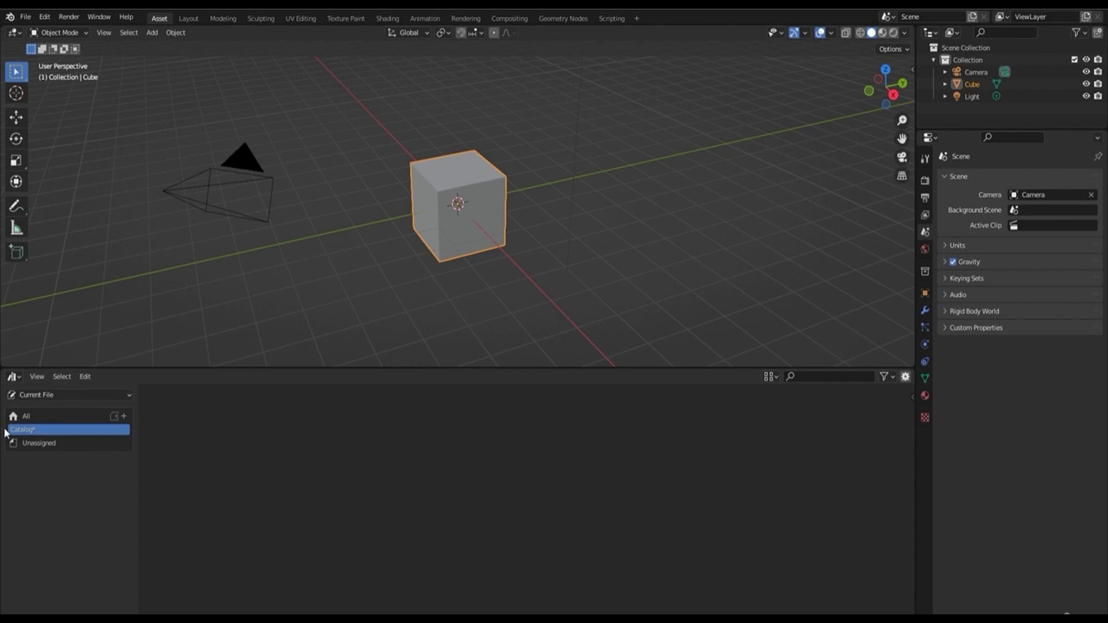
{"action": "double_click", "coordinate": [44, 431]}
{"action": "type", "text": "Ma"}
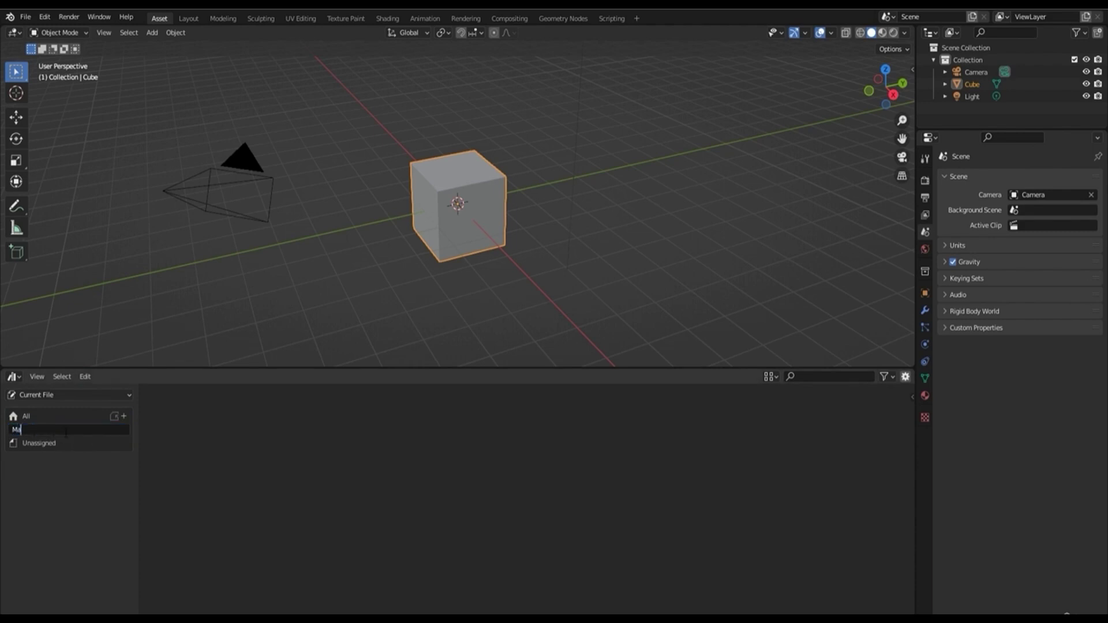
{"action": "type", "text": "terials"}
{"action": "key", "text": "Return"}
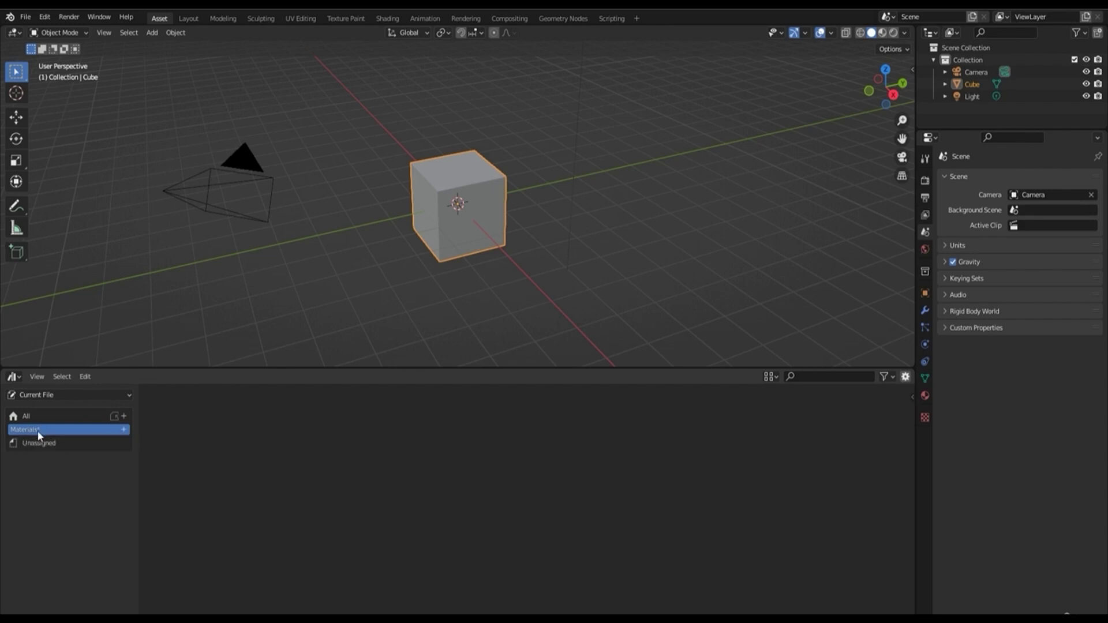
Step: Add a child catalog with the default name under Materials and collapse the Materials catalog
{"action": "left_click", "coordinate": [123, 430]}
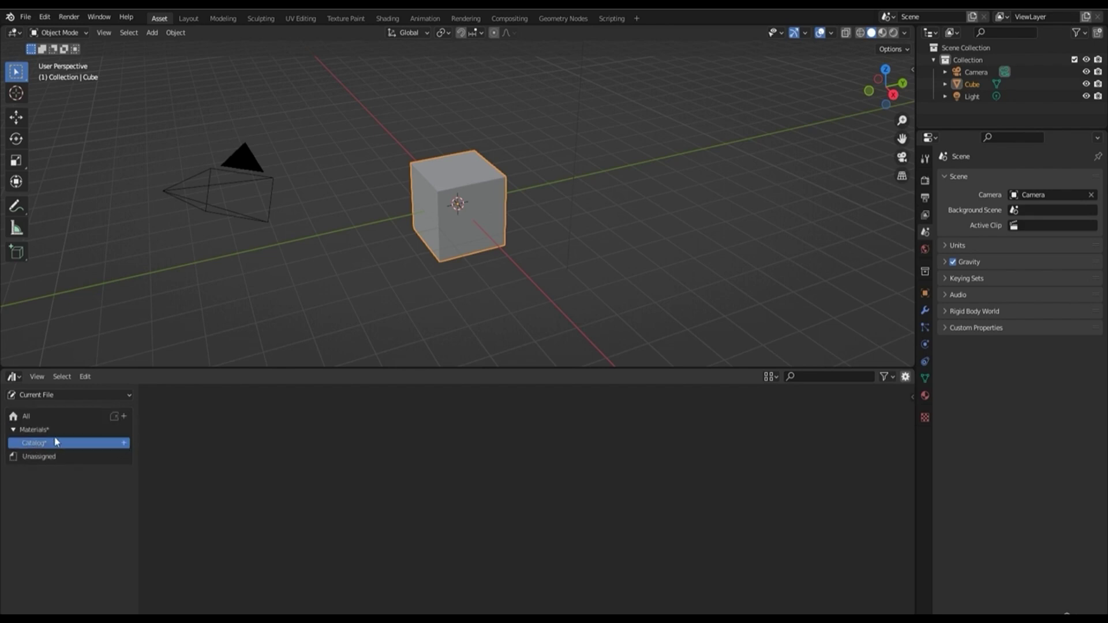
{"action": "left_click", "coordinate": [32, 429]}
{"action": "left_click", "coordinate": [13, 430]}
{"action": "left_click", "coordinate": [12, 430]}
{"action": "left_click", "coordinate": [12, 430]}
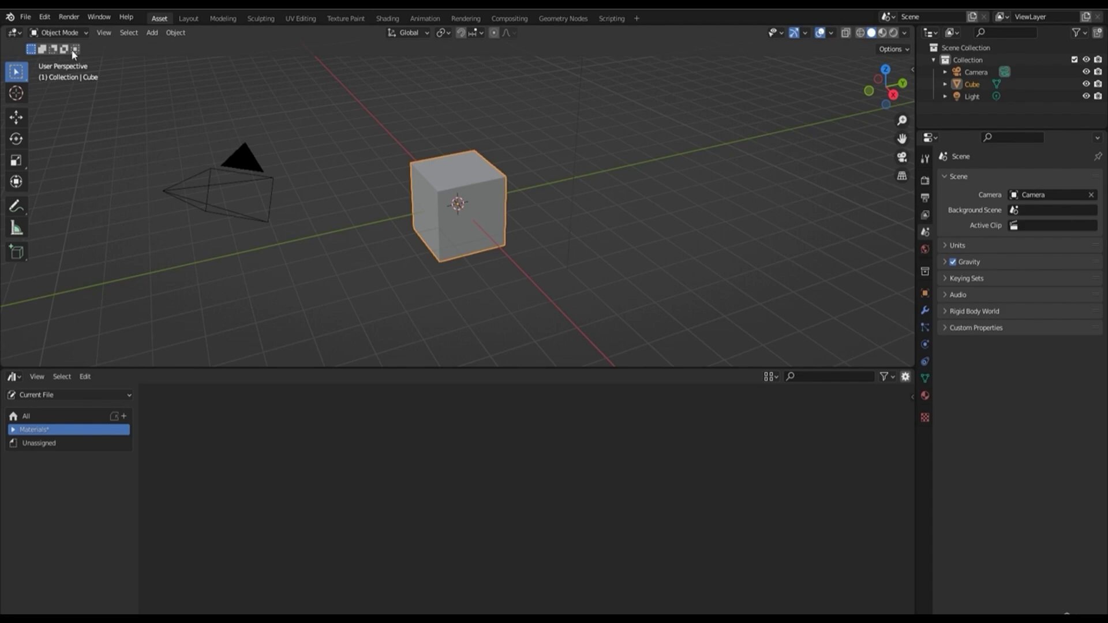
Step: Review the asset library file paths in the preferences and save the preferences
{"action": "left_click", "coordinate": [45, 17]}
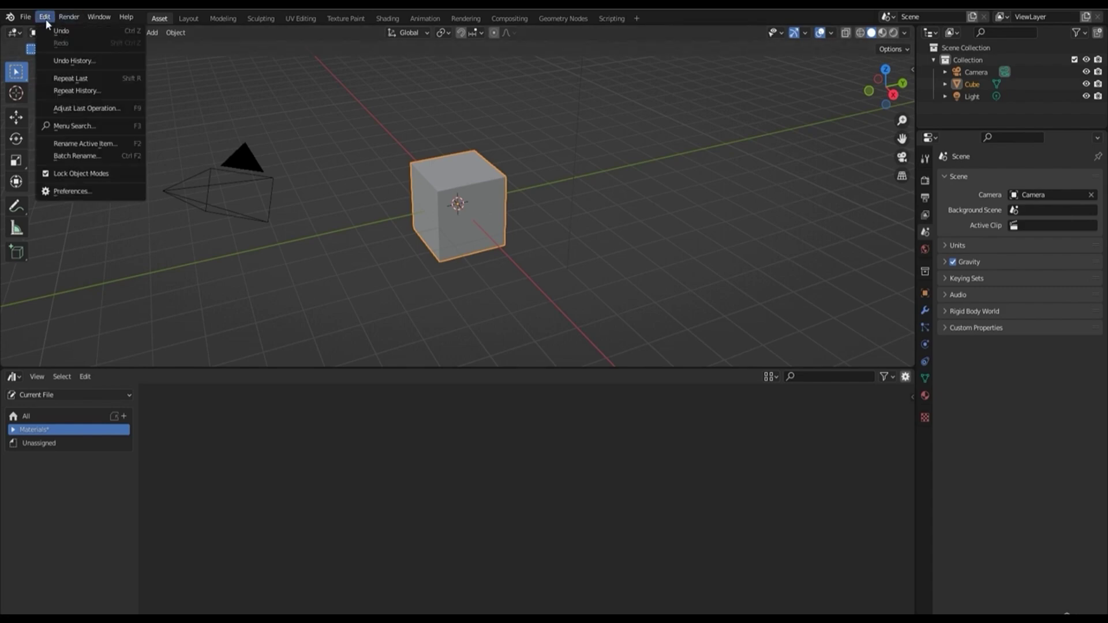
{"action": "left_click", "coordinate": [94, 190]}
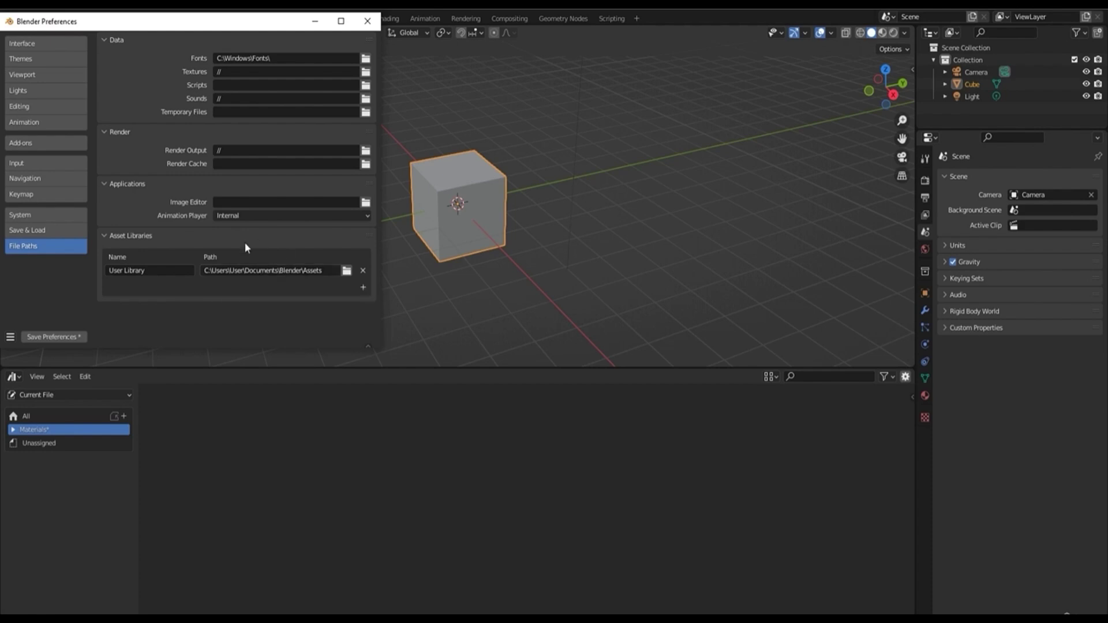
{"action": "left_click", "coordinate": [67, 337]}
{"action": "left_click", "coordinate": [364, 23]}
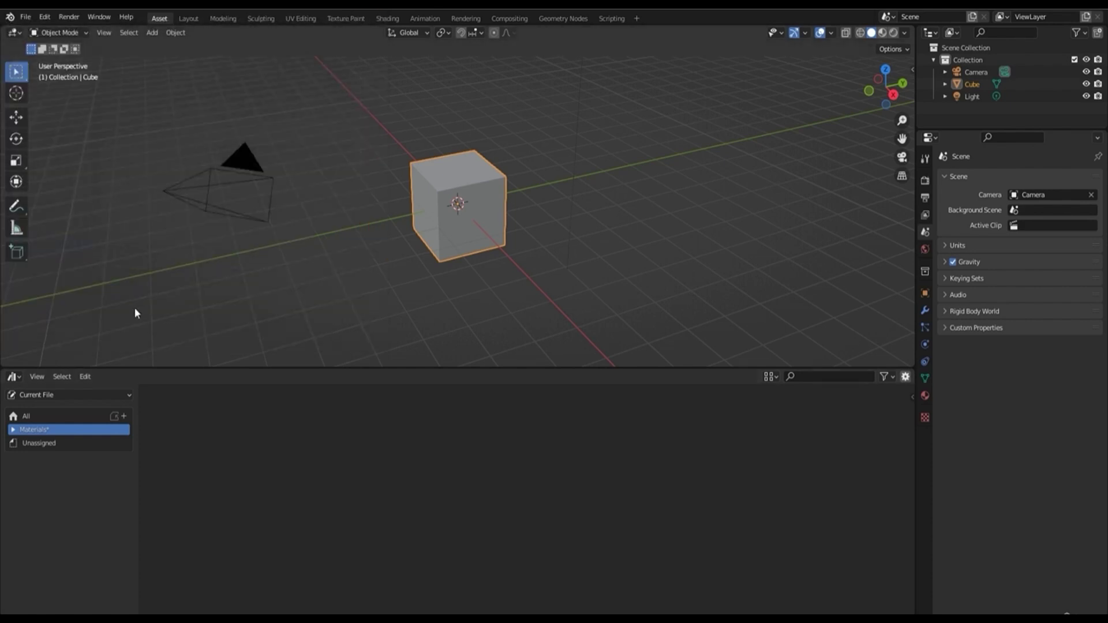
Step: Switch the Asset Browser to User Library and set that library's path to the Blender Asset Library folder on the Desktop
{"action": "left_click", "coordinate": [66, 394]}
{"action": "left_click", "coordinate": [48, 428]}
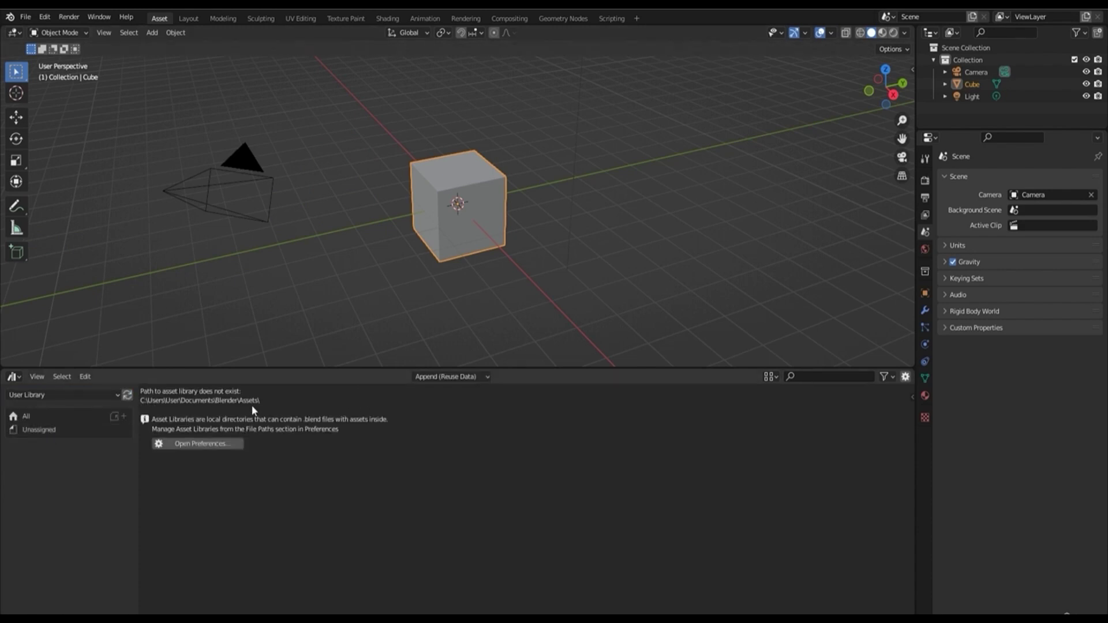
{"action": "left_click", "coordinate": [224, 444]}
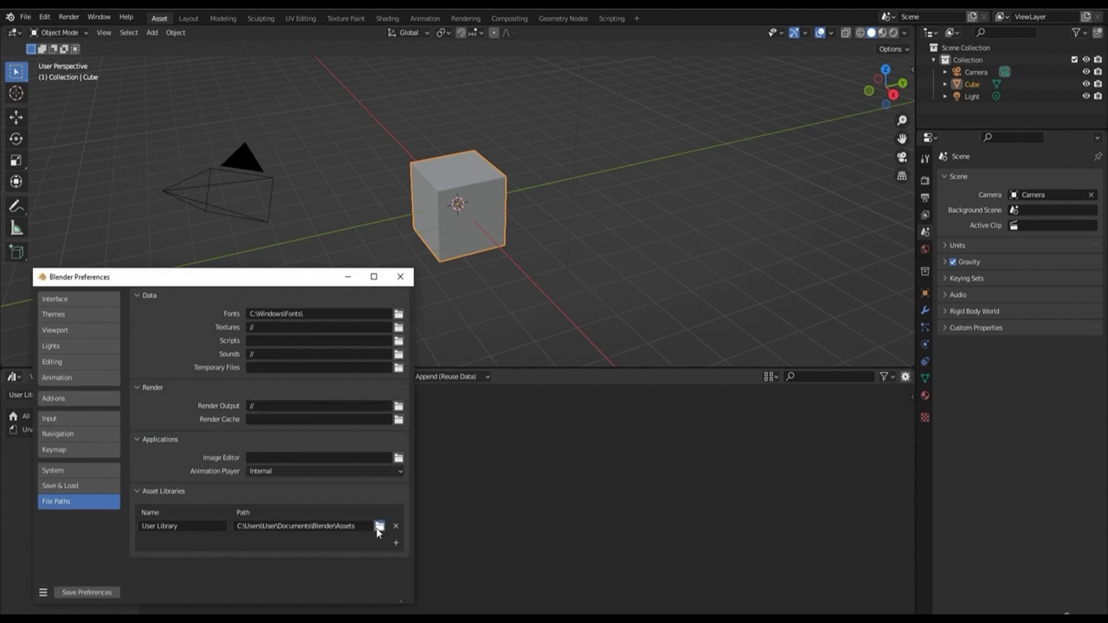
{"action": "left_click", "coordinate": [379, 526]}
{"action": "left_click", "coordinate": [39, 392]}
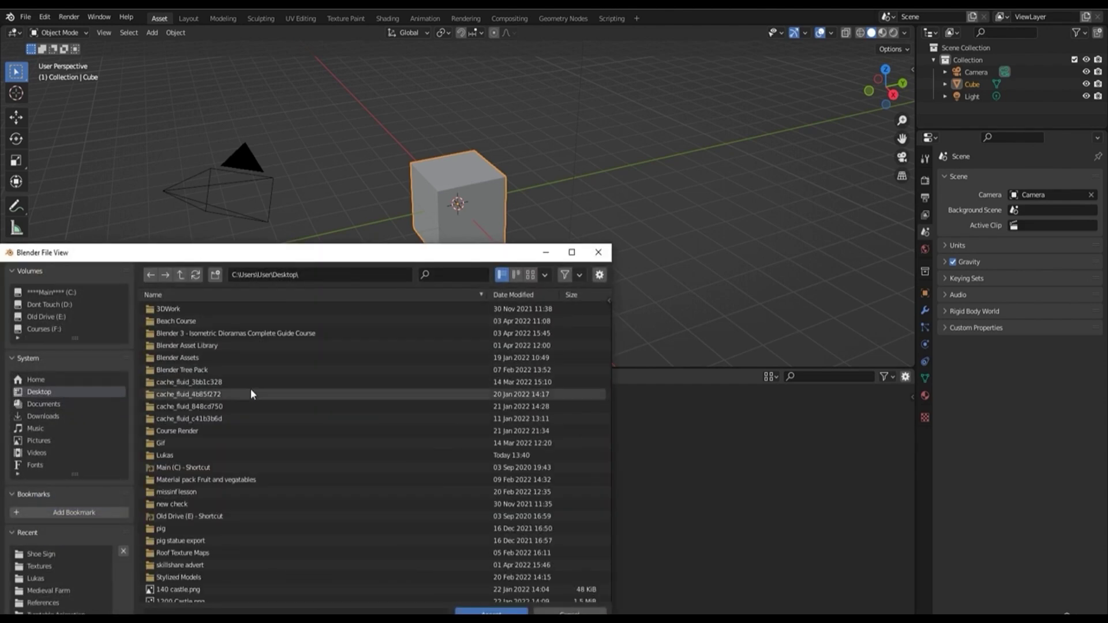
{"action": "double_click", "coordinate": [212, 346]}
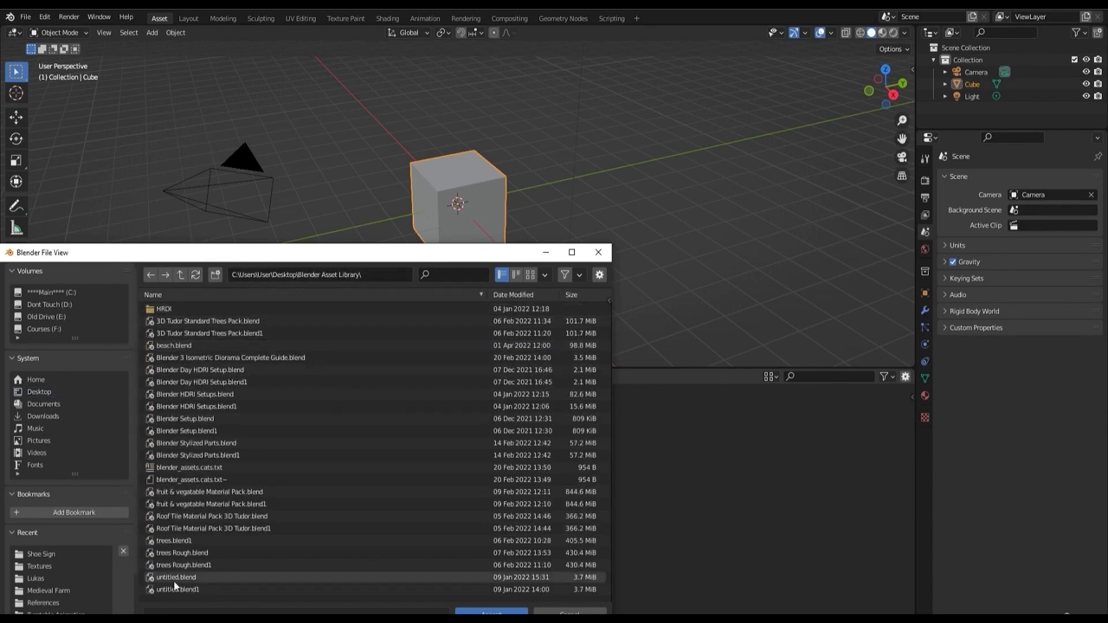
{"action": "left_click", "coordinate": [491, 611]}
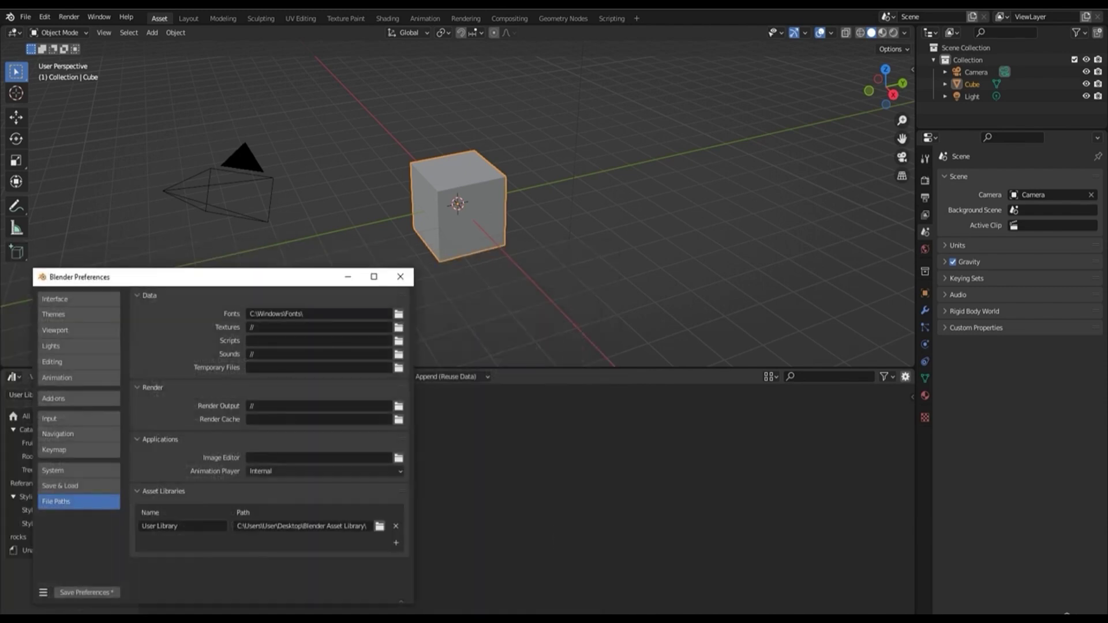
{"action": "left_click", "coordinate": [400, 277]}
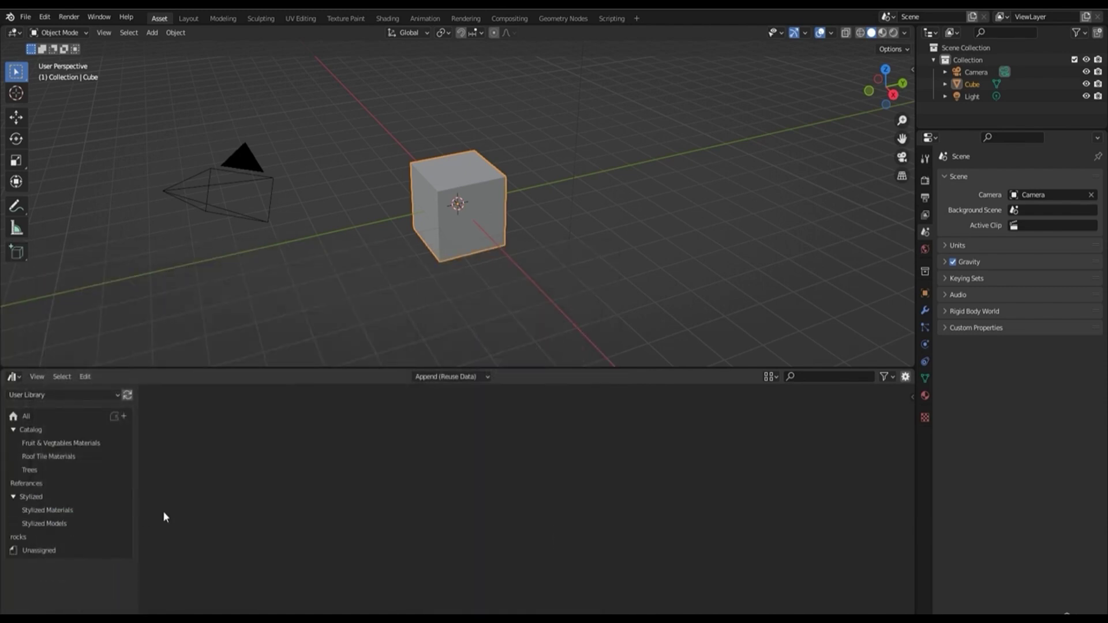
Step: Display the assets in the Catalog group of the User Library and collapse its subcatalogs
{"action": "left_click", "coordinate": [32, 429]}
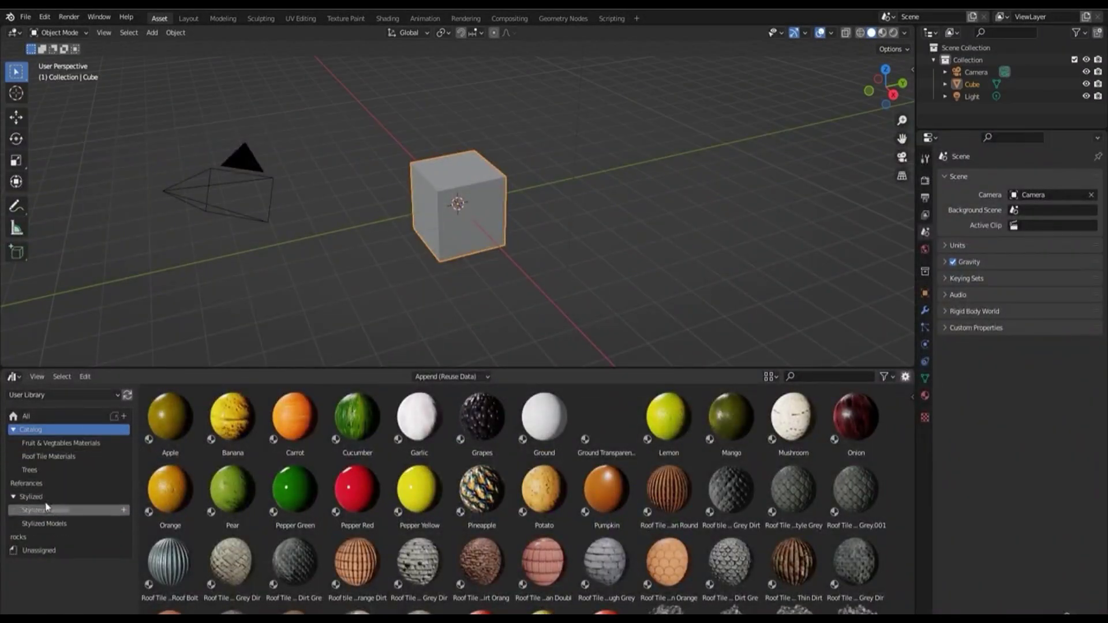
{"action": "left_click", "coordinate": [13, 430]}
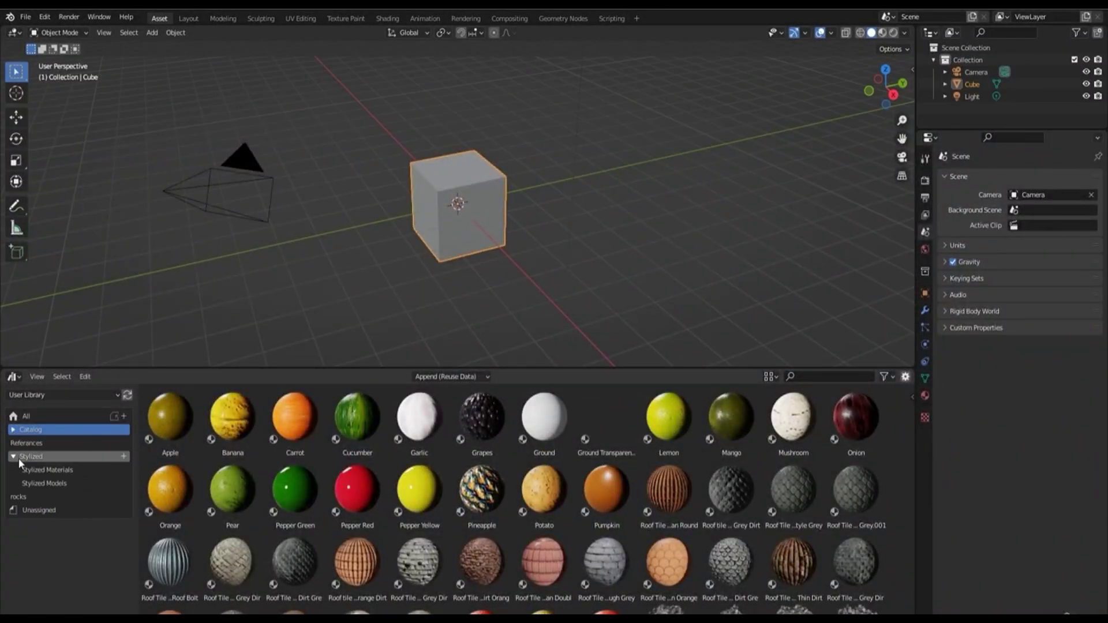
Step: Collapse the Stylized catalog and rename the cube's material to Cube Material
{"action": "left_click", "coordinate": [14, 457]}
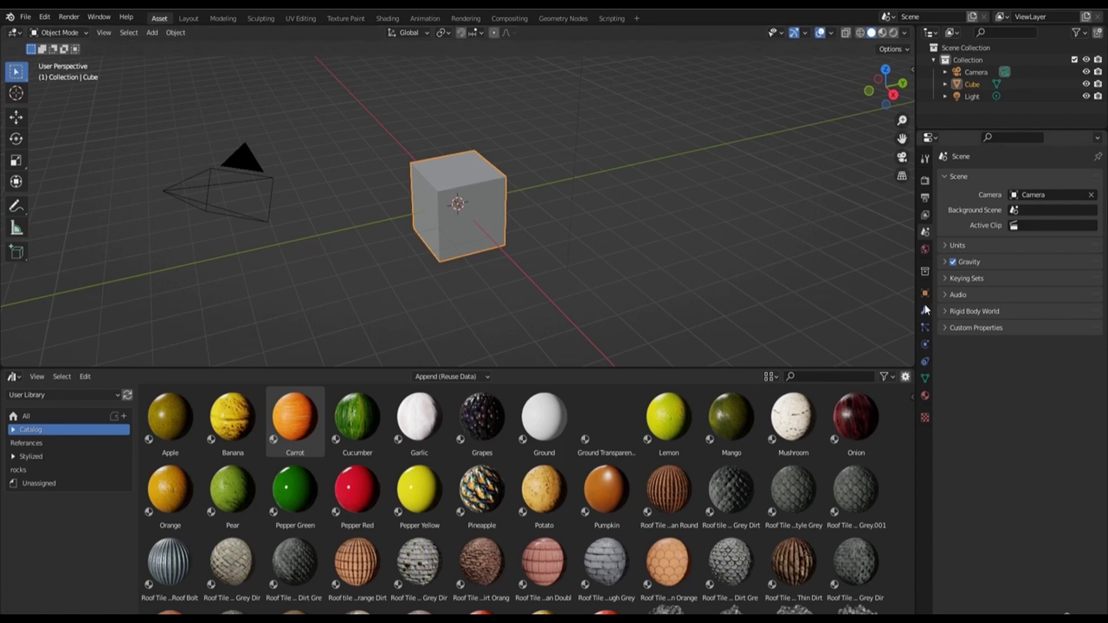
{"action": "left_click", "coordinate": [925, 396]}
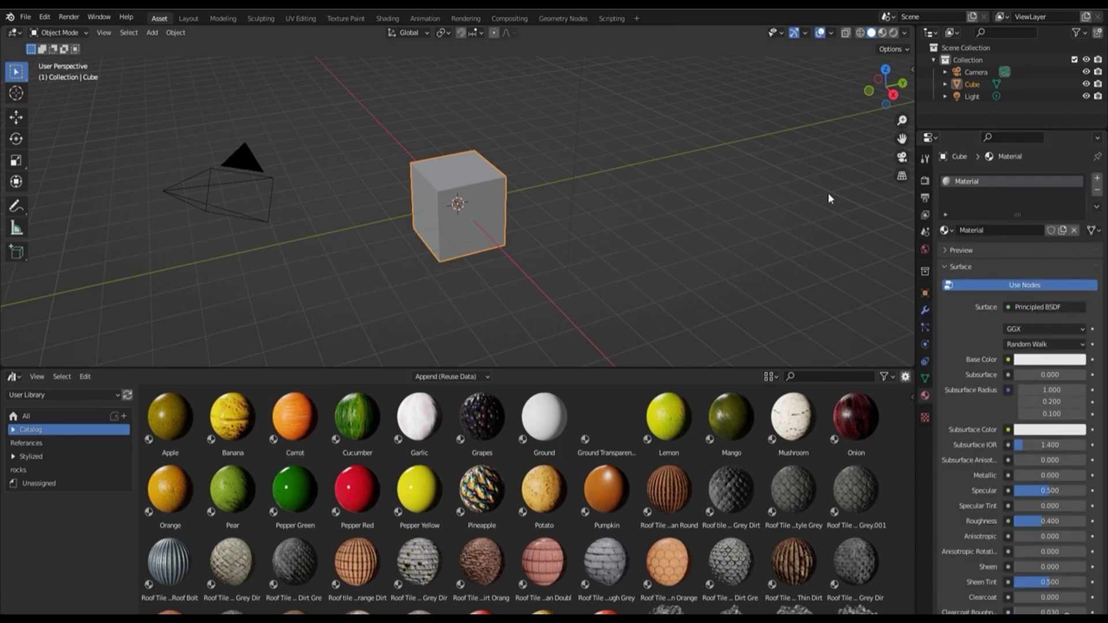
{"action": "double_click", "coordinate": [986, 182]}
{"action": "type", "text": "cube Material"}
{"action": "key", "text": "Return"}
Step: Set Cube Material's base color to red (H 0.007, S 0.923, V 0.800) and display the viewport in Material Preview
{"action": "left_click", "coordinate": [1039, 359]}
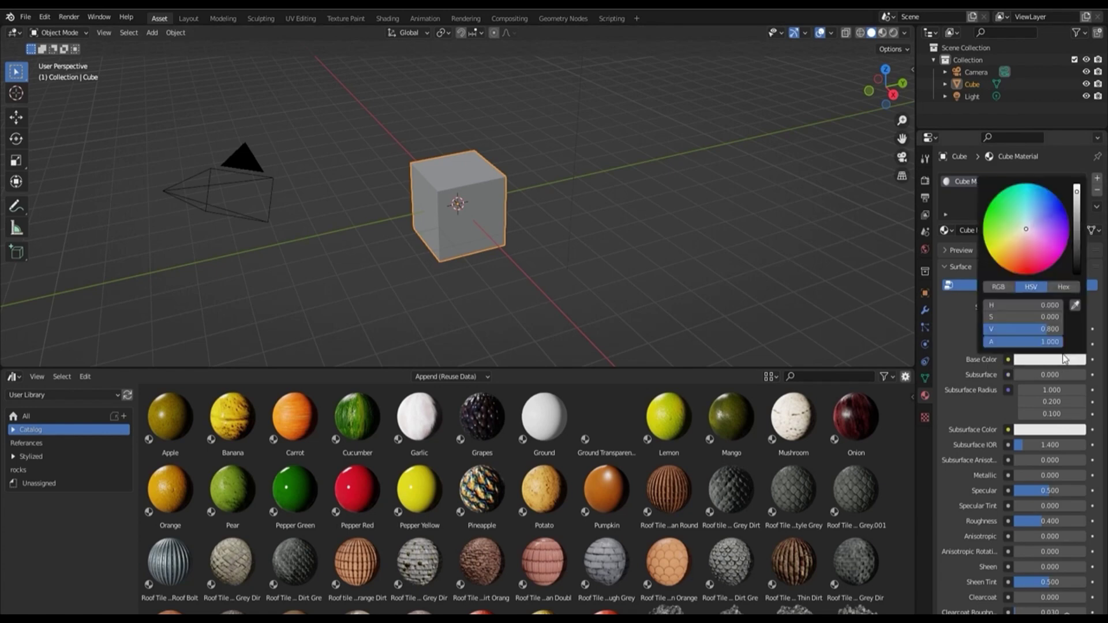
{"action": "left_click", "coordinate": [1030, 267]}
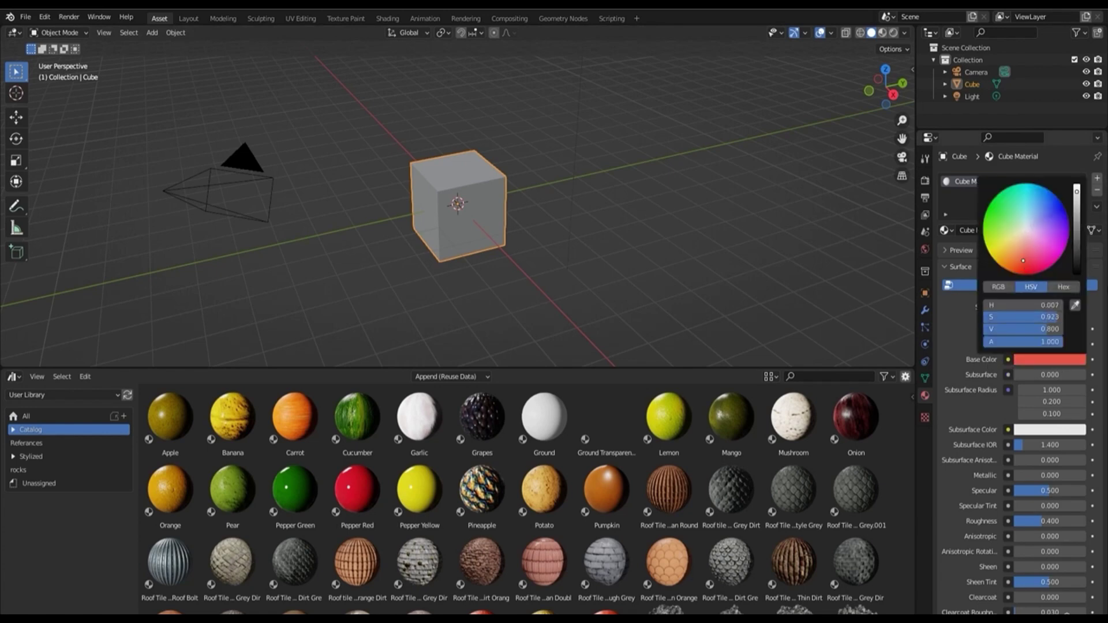
{"action": "left_click", "coordinate": [882, 33]}
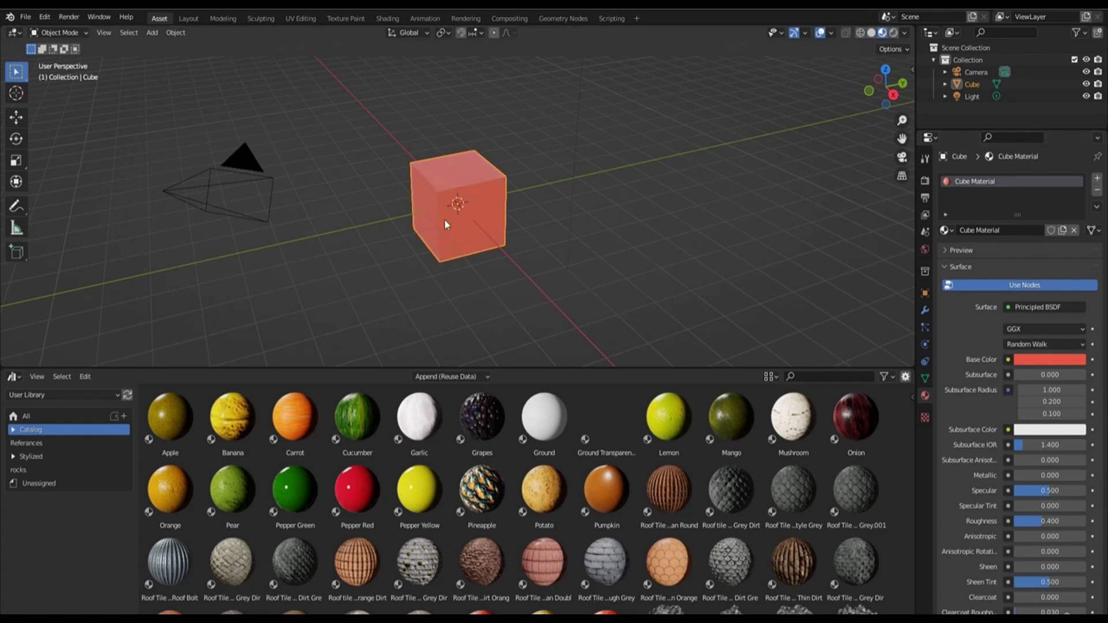
Step: Mark Cube Material as an asset
{"action": "right_click", "coordinate": [975, 182]}
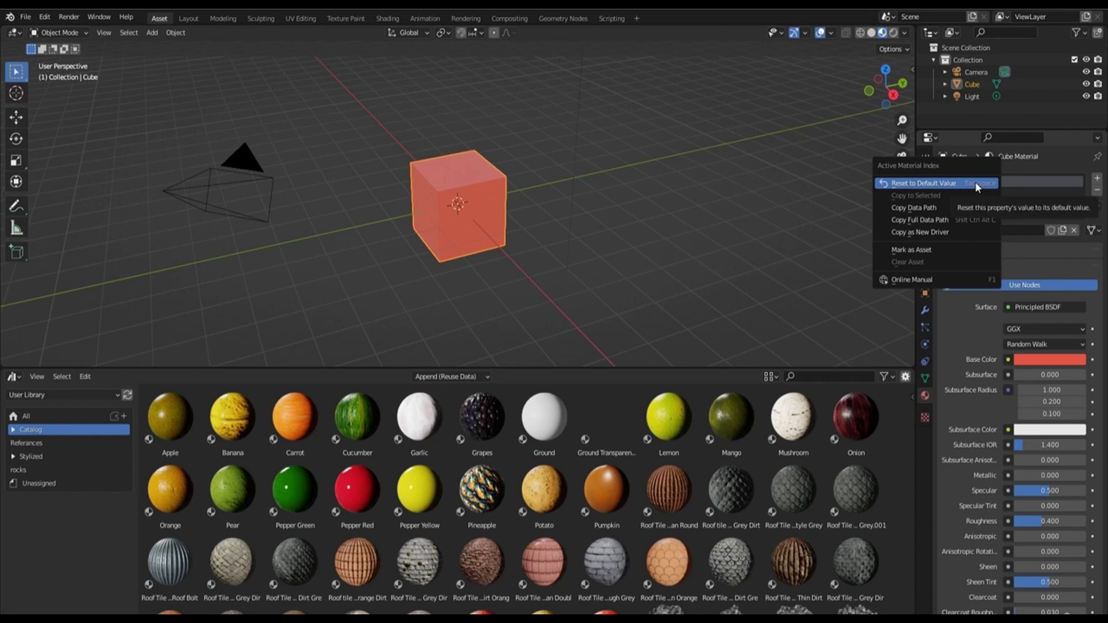
{"action": "left_click", "coordinate": [928, 250]}
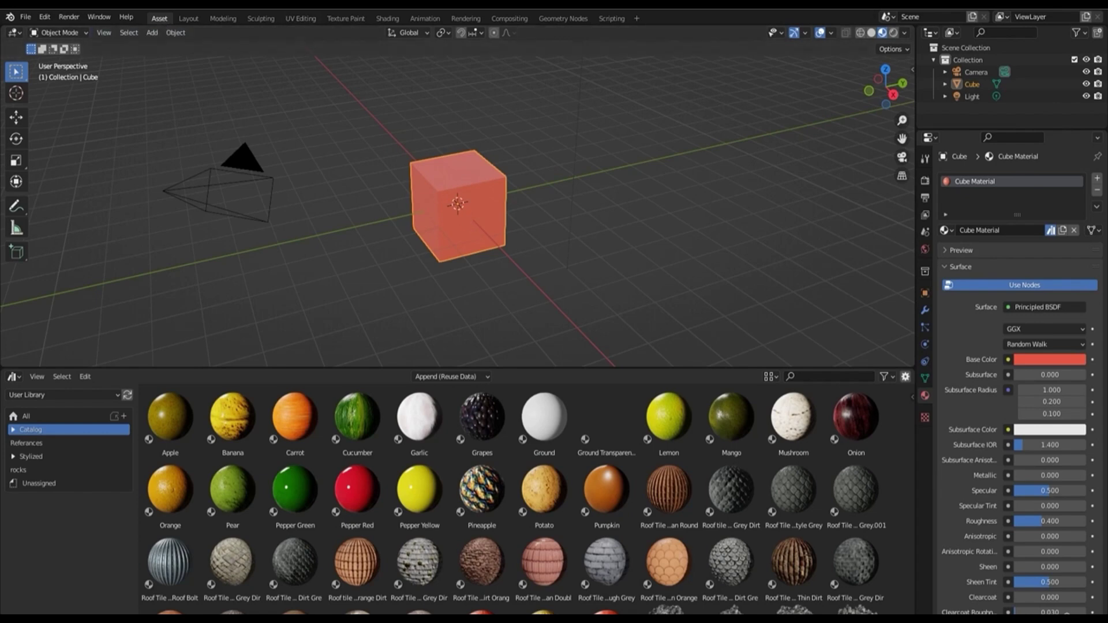
Step: Check the Blender Asset Library folder on the Desktop as a save location, without saving the file
{"action": "left_click", "coordinate": [26, 17]}
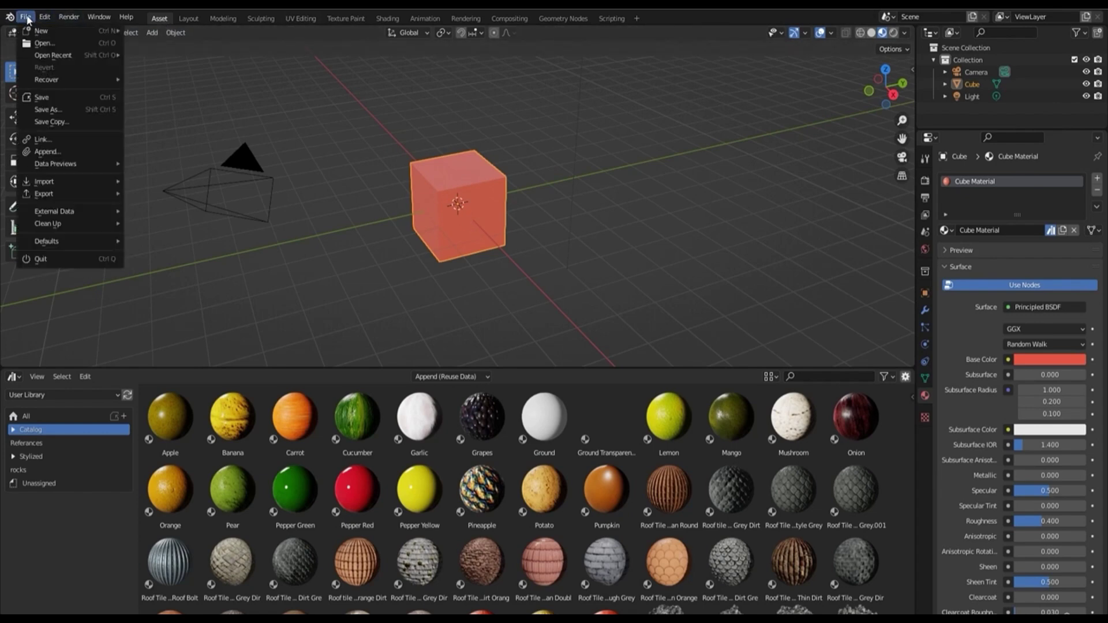
{"action": "left_click", "coordinate": [52, 109]}
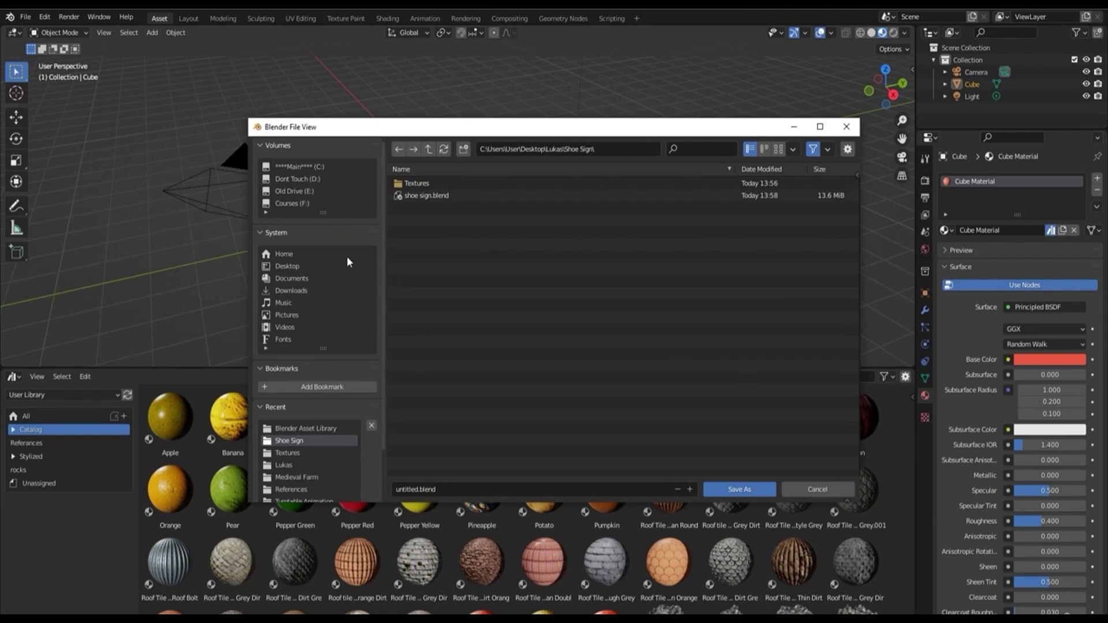
{"action": "left_click", "coordinate": [283, 265]}
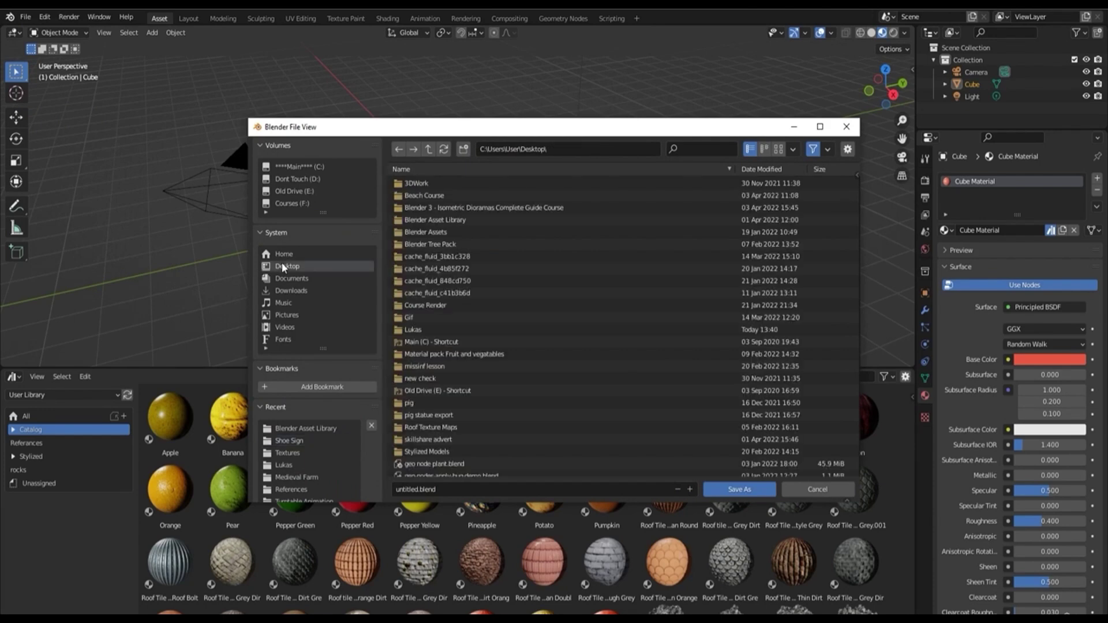
{"action": "double_click", "coordinate": [462, 219]}
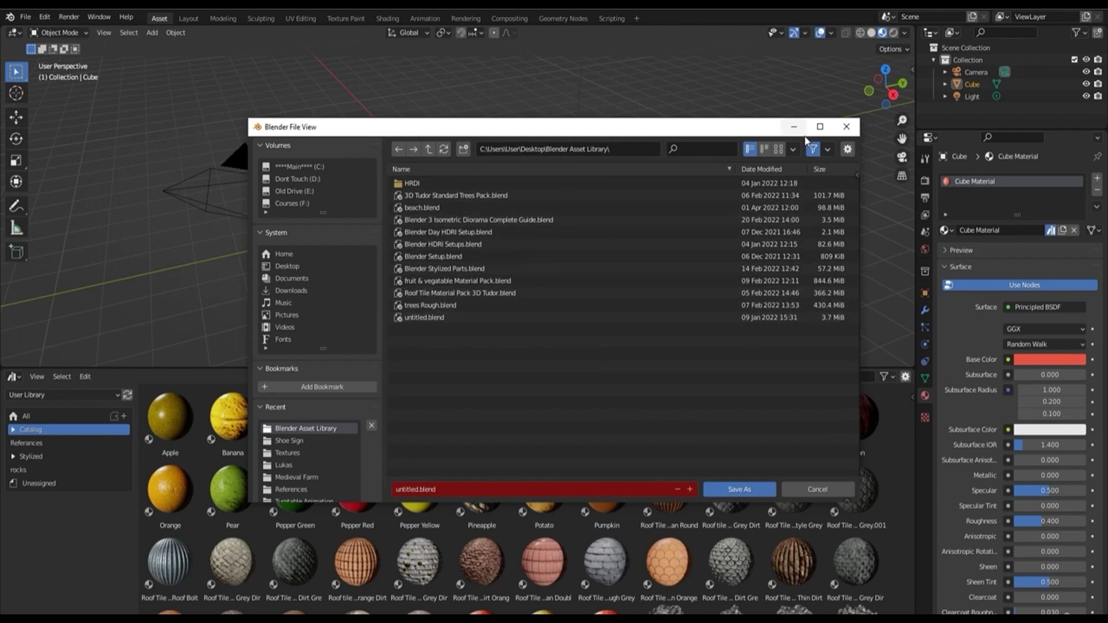
{"action": "left_click", "coordinate": [847, 126]}
Step: Review the User Library's path in the preferences and close them
{"action": "left_click", "coordinate": [45, 18]}
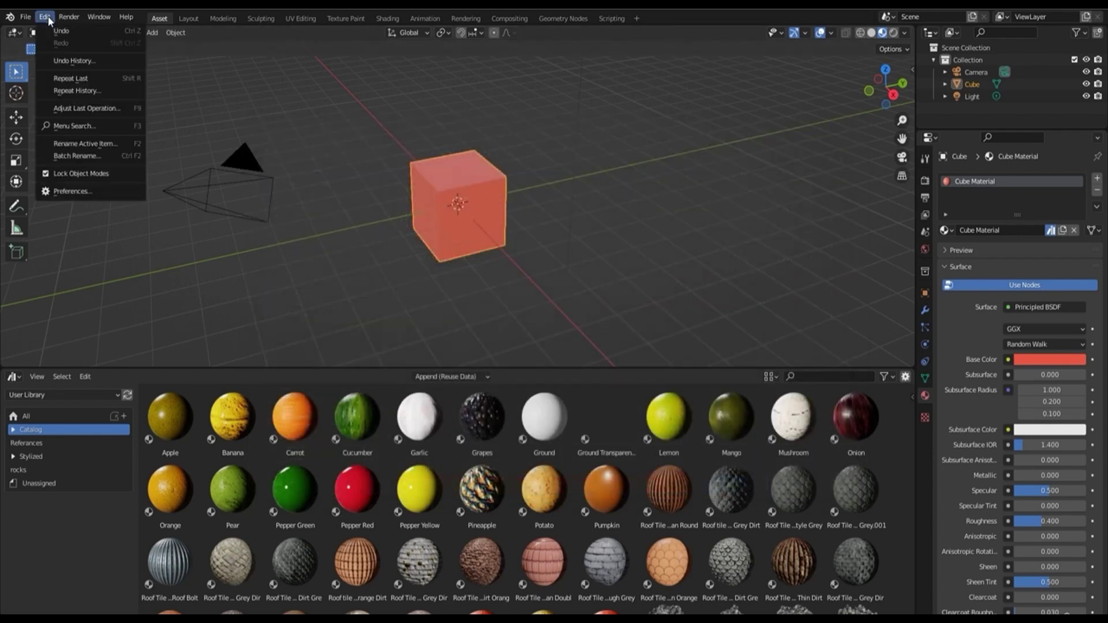
{"action": "left_click", "coordinate": [75, 191]}
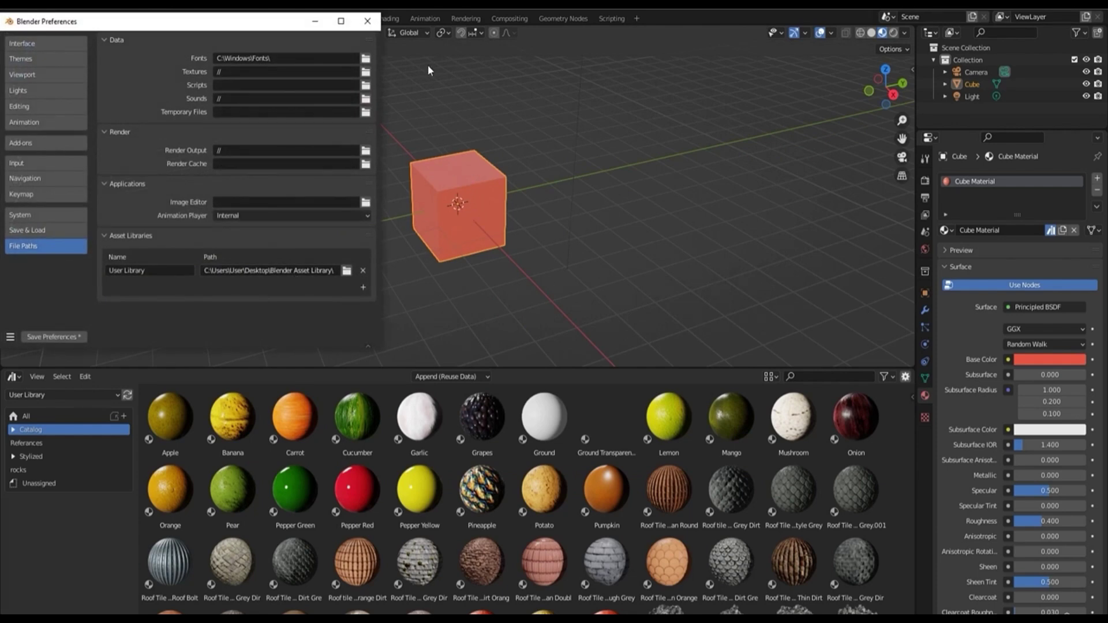
{"action": "left_click", "coordinate": [368, 21]}
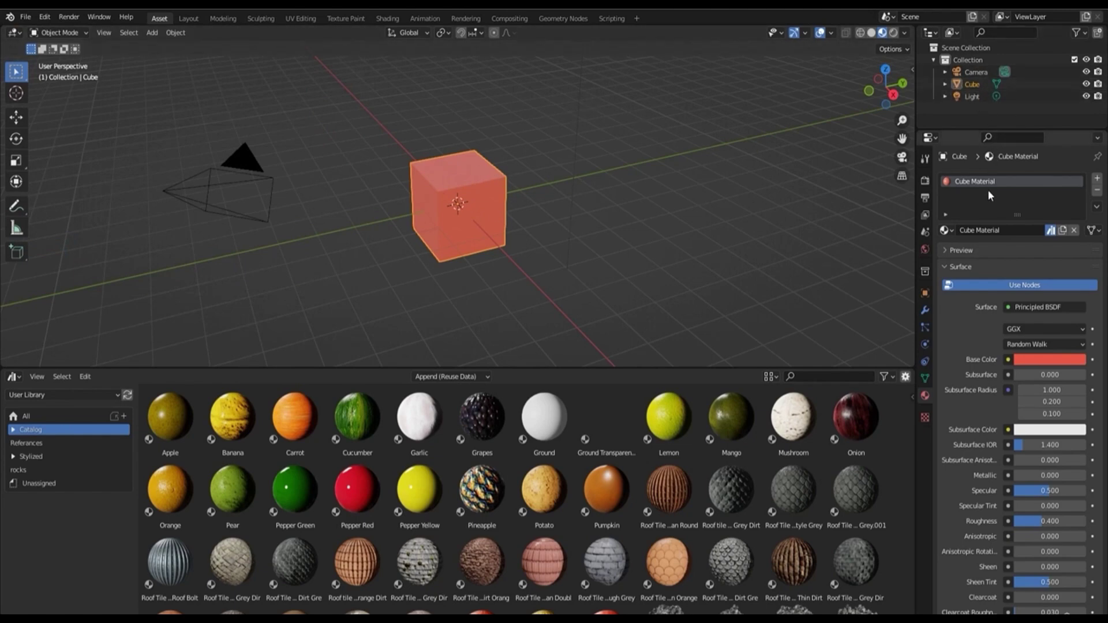
Step: Mark the Cube object in the scene collection as an asset
{"action": "right_click", "coordinate": [979, 86]}
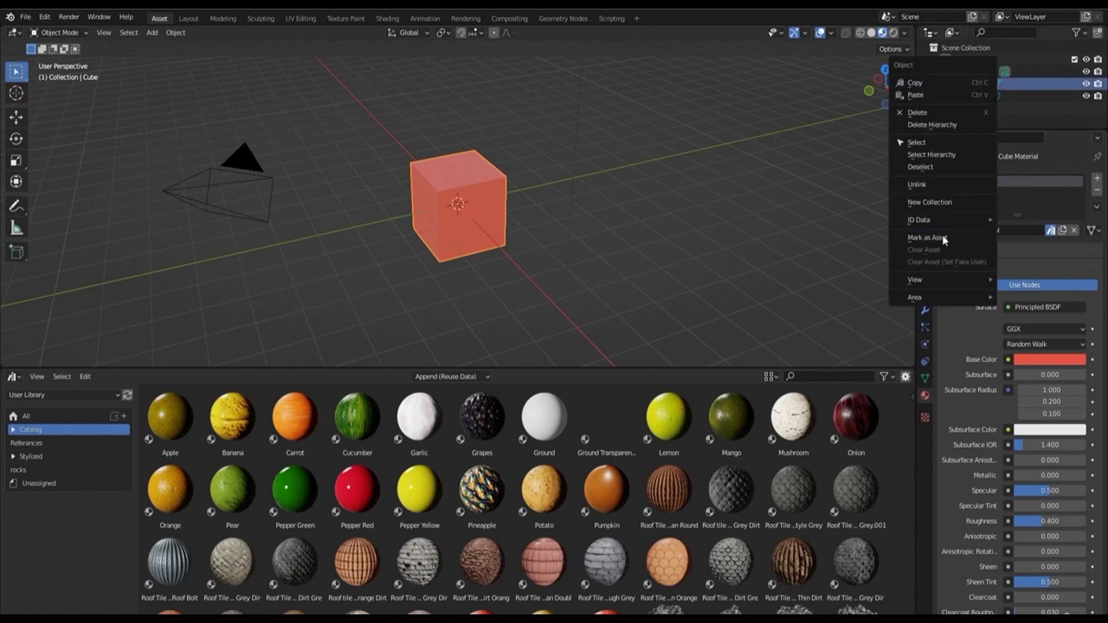
{"action": "left_click", "coordinate": [928, 237]}
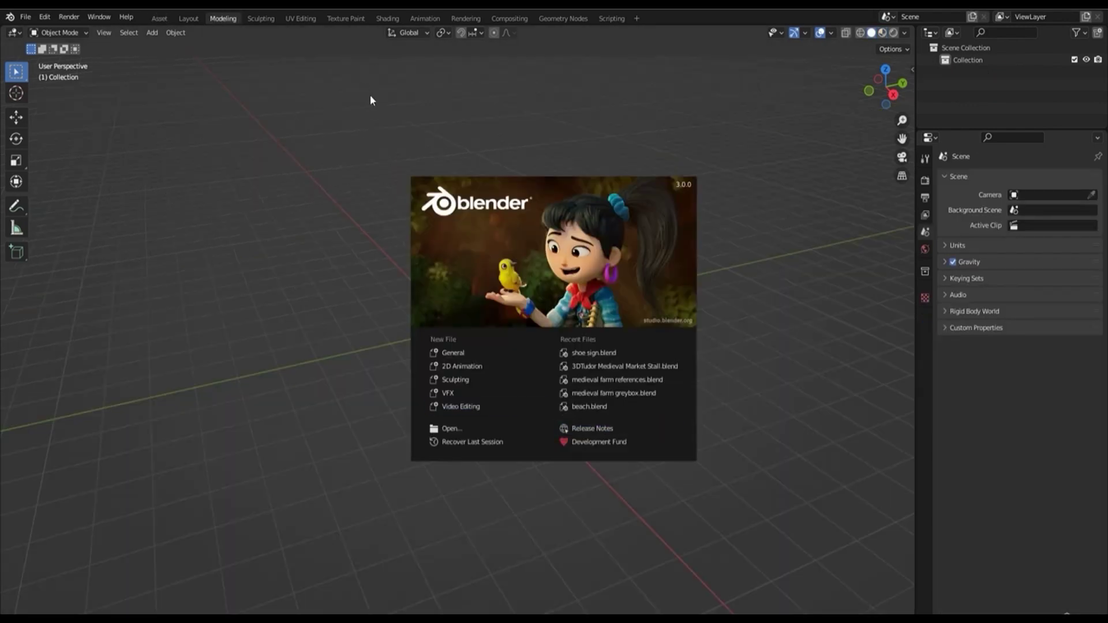
Step: Open the Asset workspace and set the User Library path to the Blender Asset Library folder on the Desktop
{"action": "left_click", "coordinate": [164, 19]}
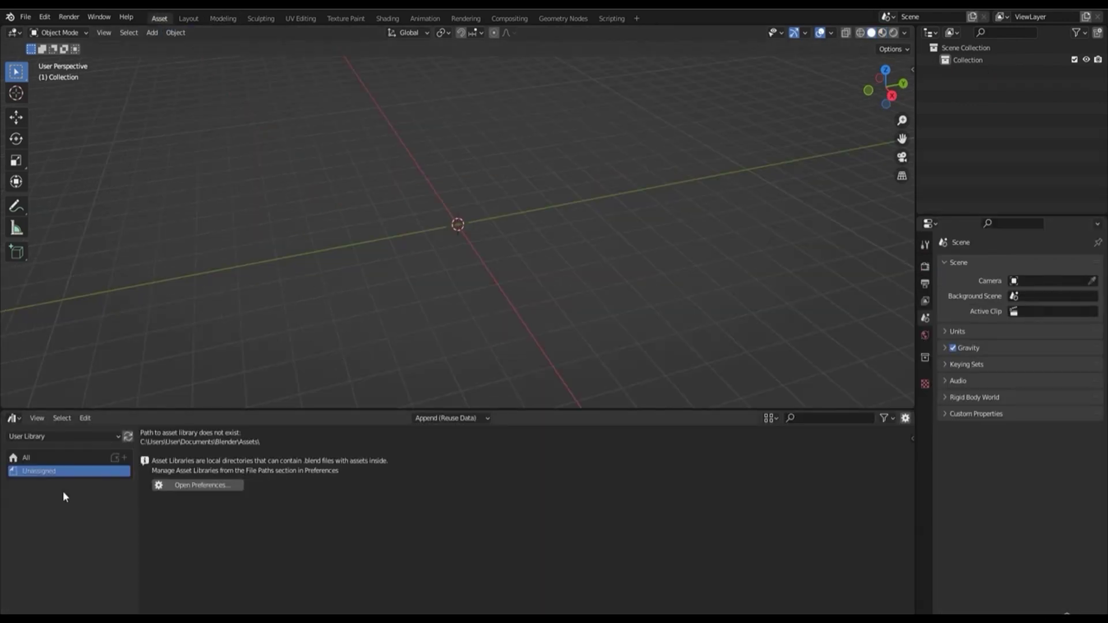
{"action": "left_click", "coordinate": [93, 436]}
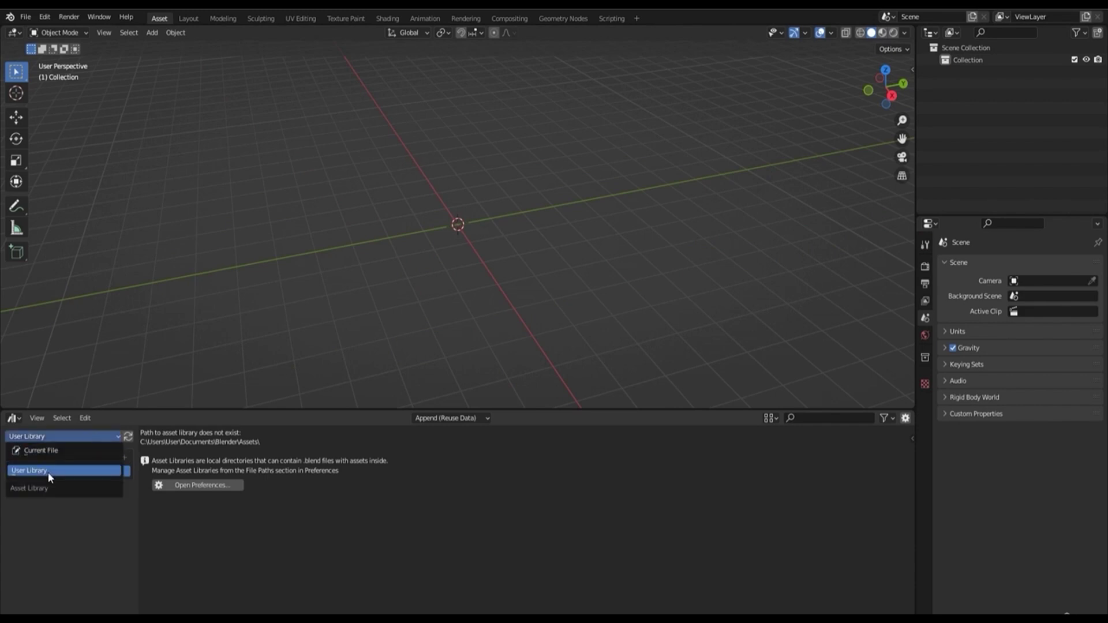
{"action": "left_click", "coordinate": [47, 472]}
{"action": "left_click", "coordinate": [202, 485]}
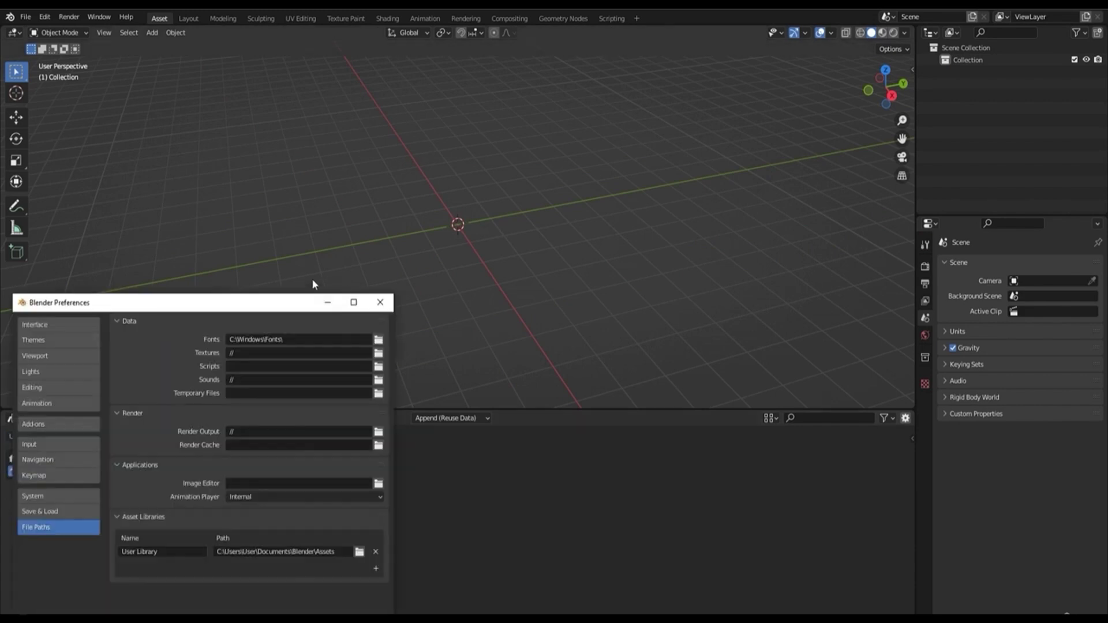
{"action": "left_click", "coordinate": [359, 552]}
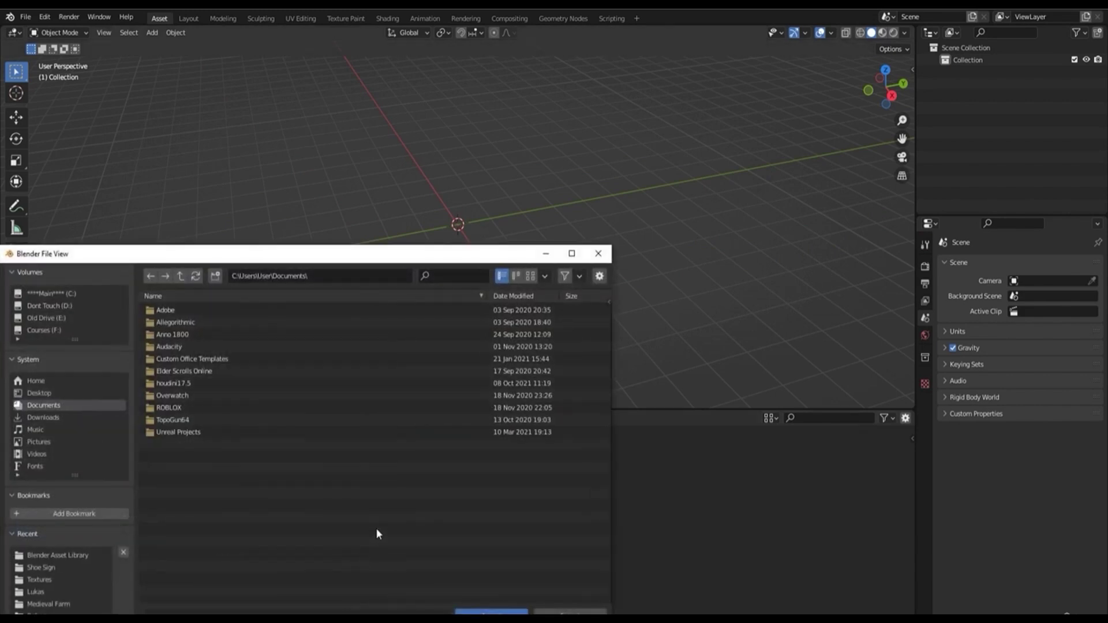
{"action": "double_click", "coordinate": [51, 555]}
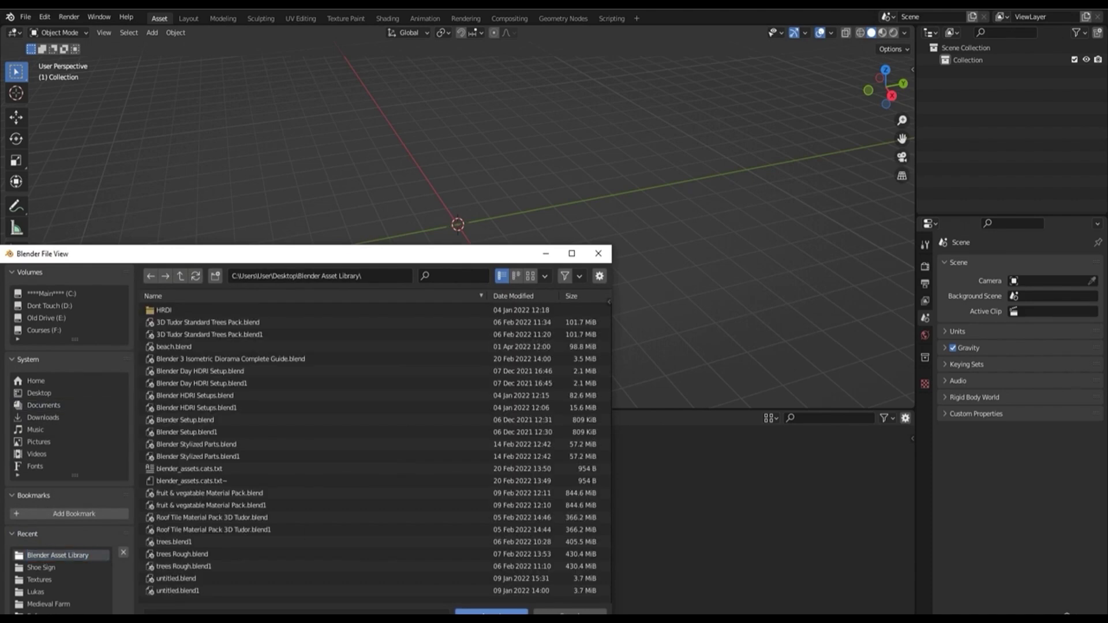
{"action": "left_click", "coordinate": [492, 612]}
{"action": "left_click", "coordinate": [379, 305]}
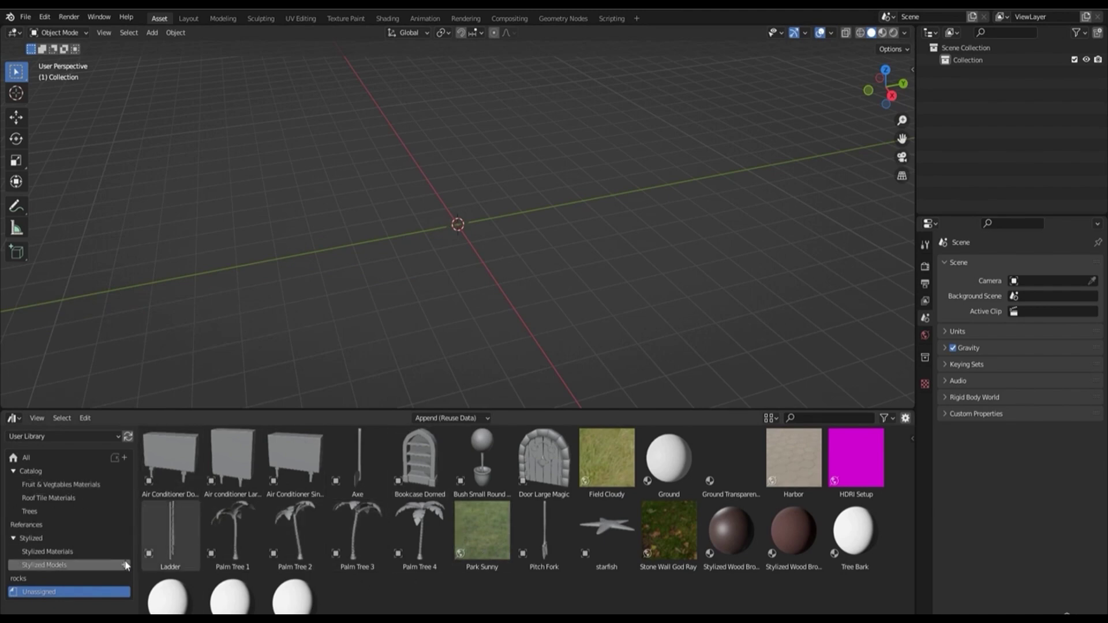
Step: Look through the Fruit & Vegtables Materials, Roof Tile Materials, Stylized Materials and Stylized Models catalogs
{"action": "left_click", "coordinate": [66, 486]}
{"action": "left_click", "coordinate": [63, 497]}
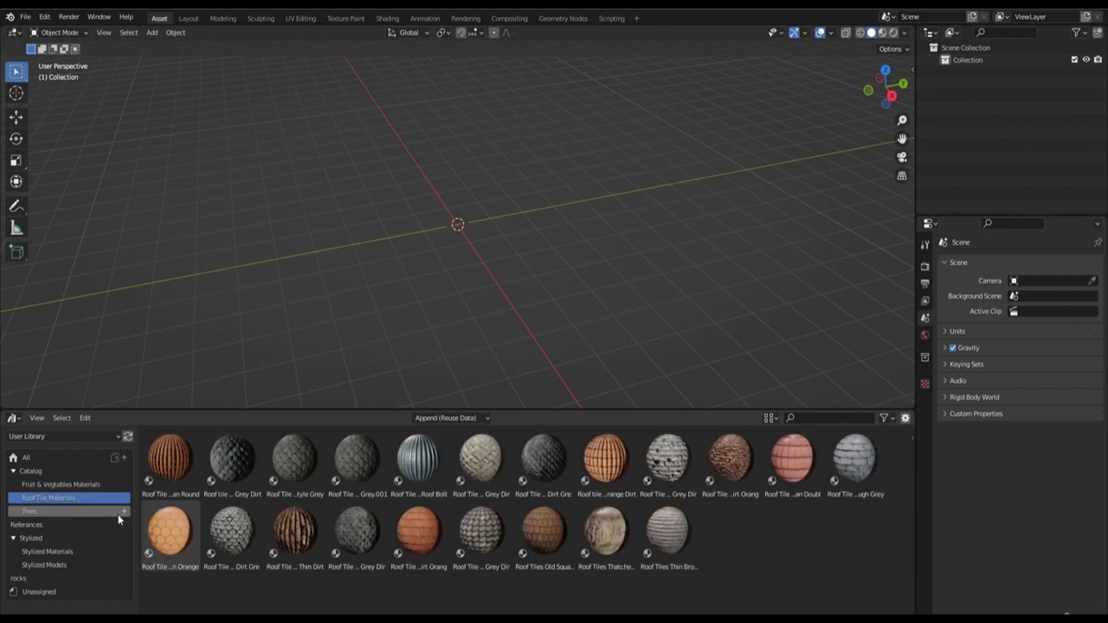
{"action": "left_click", "coordinate": [48, 551]}
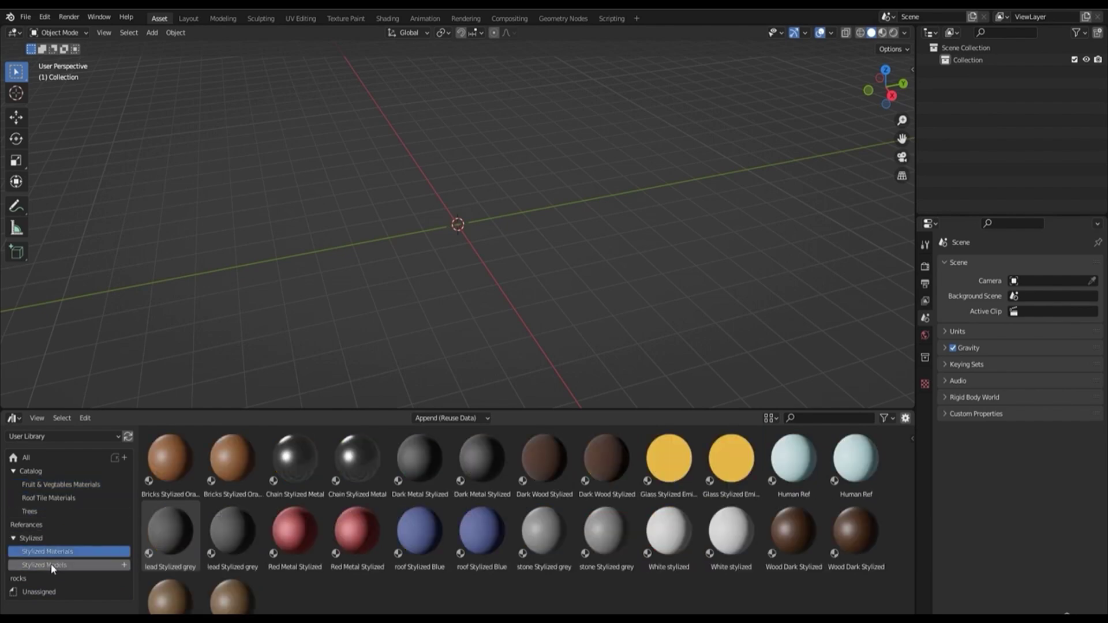
{"action": "left_click", "coordinate": [53, 566]}
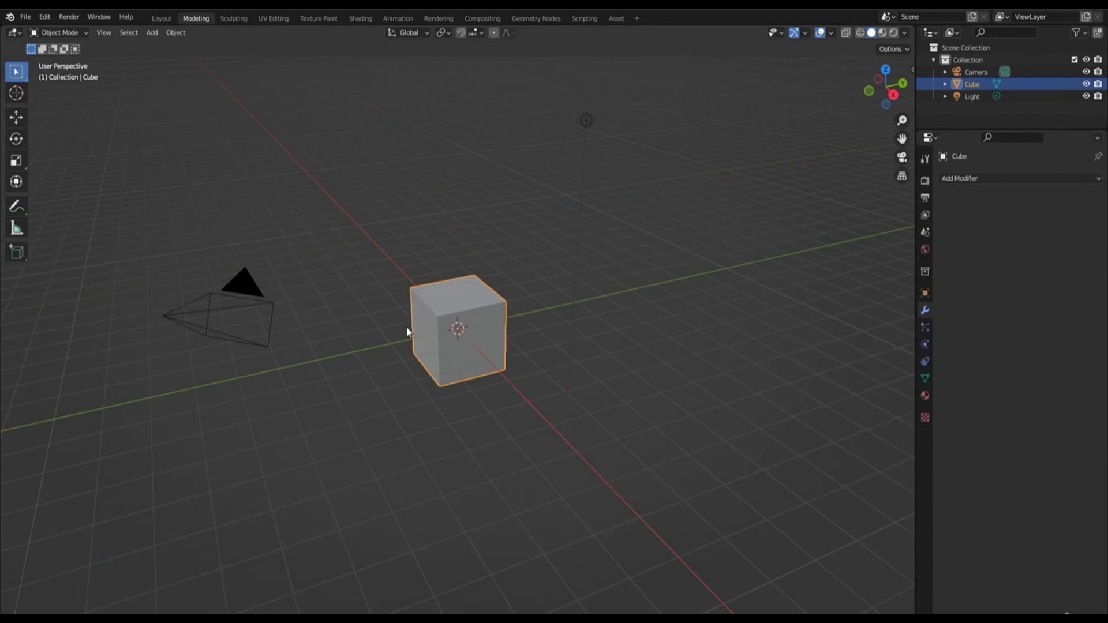
Step: Open the preferences to review the file path of the Assets library
{"action": "left_click", "coordinate": [44, 17]}
{"action": "left_click", "coordinate": [83, 192]}
{"action": "left_click", "coordinate": [44, 16]}
{"action": "left_click", "coordinate": [70, 191]}
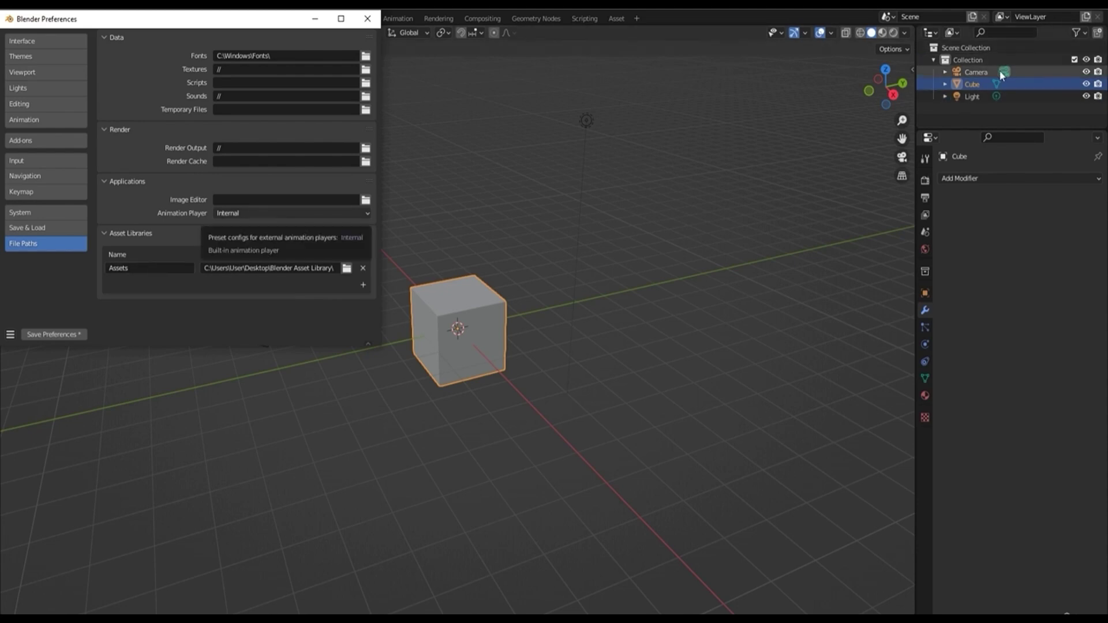
Step: Mark the default Cube as an asset, leaving the preferences open
{"action": "right_click", "coordinate": [975, 83]}
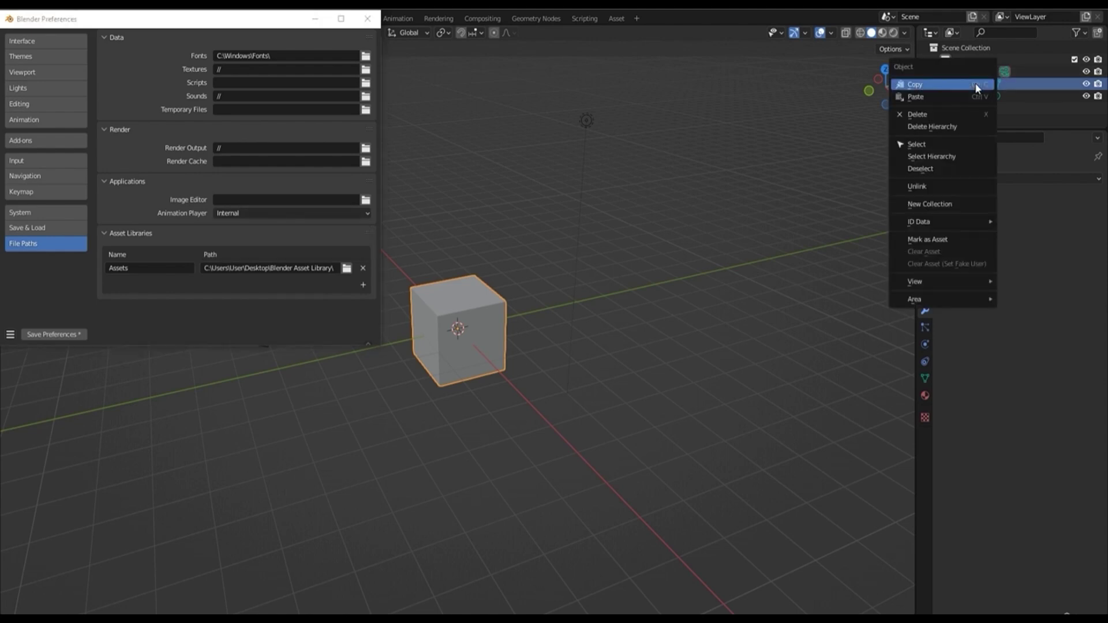
{"action": "left_click", "coordinate": [931, 239]}
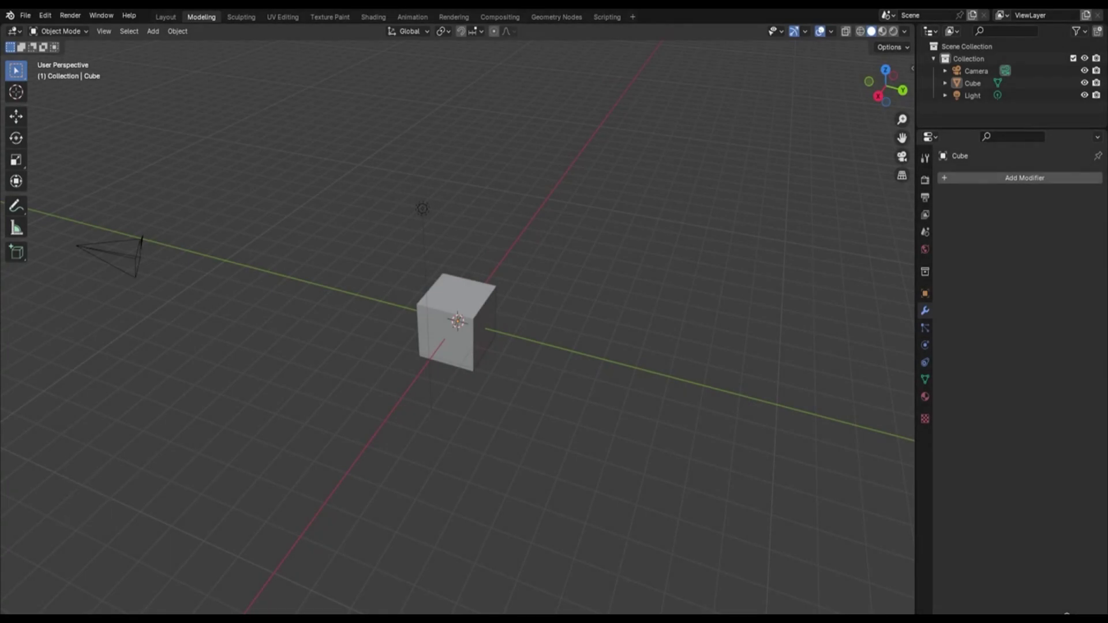
Step: Maximize the Texture & Geometry Nodes Setup2.blend window and examine its material spheres, plants, chain, planks and roof tiles in Material Preview
{"action": "middle_click_drag", "start_coordinate": [641, 365], "coordinate": [571, 127]}
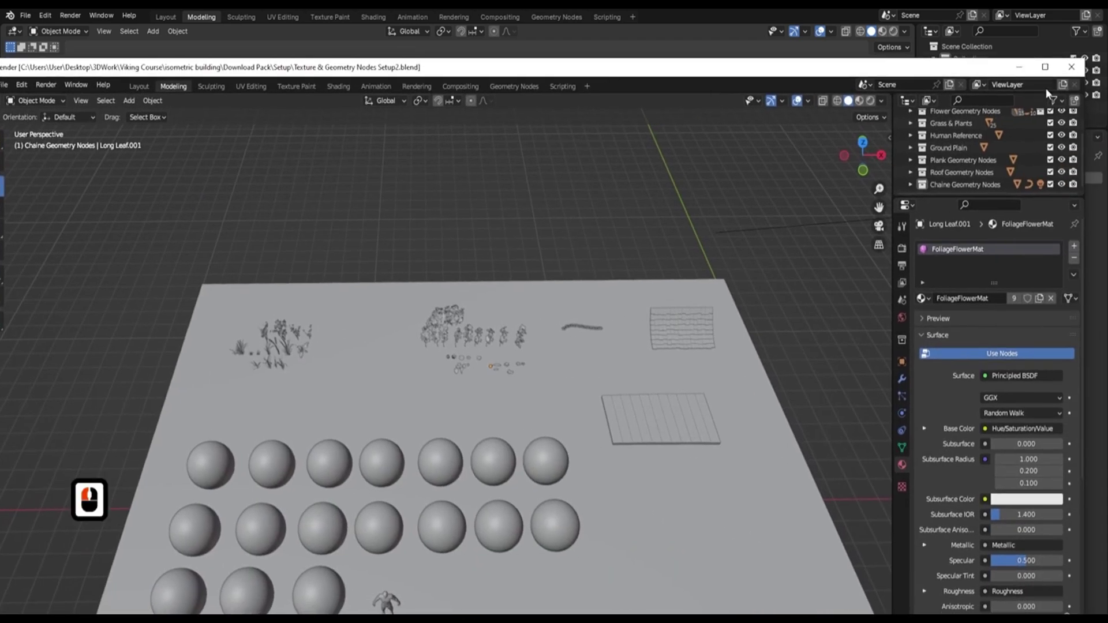
{"action": "double_click", "coordinate": [1042, 67]}
{"action": "middle_click_drag", "start_coordinate": [612, 322], "coordinate": [649, 287]}
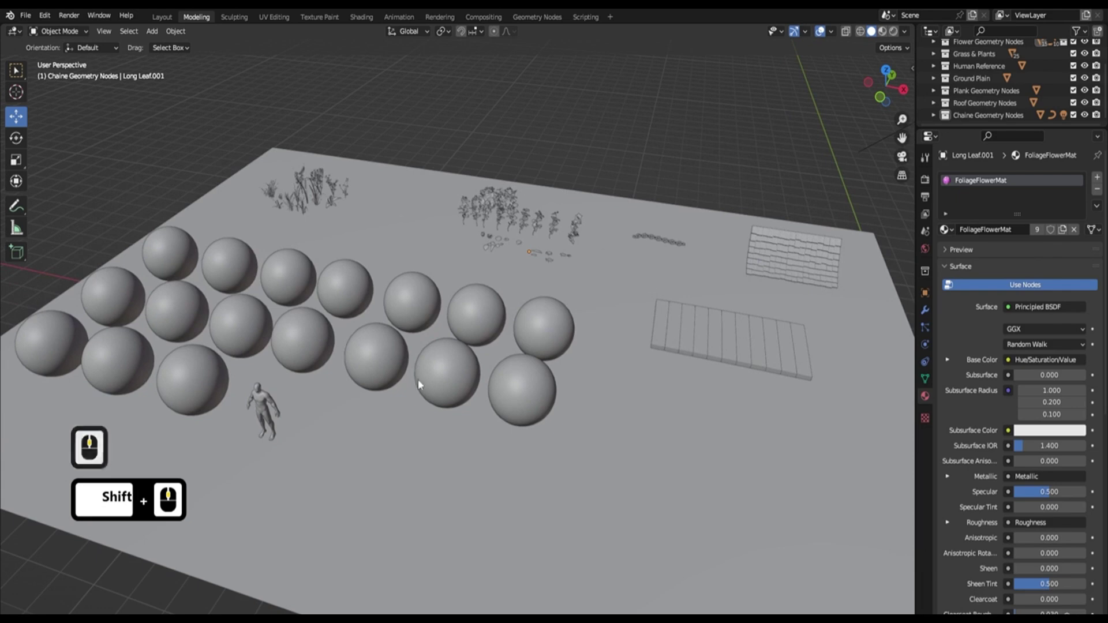
{"action": "middle_click_drag", "start_coordinate": [415, 234], "coordinate": [327, 277]}
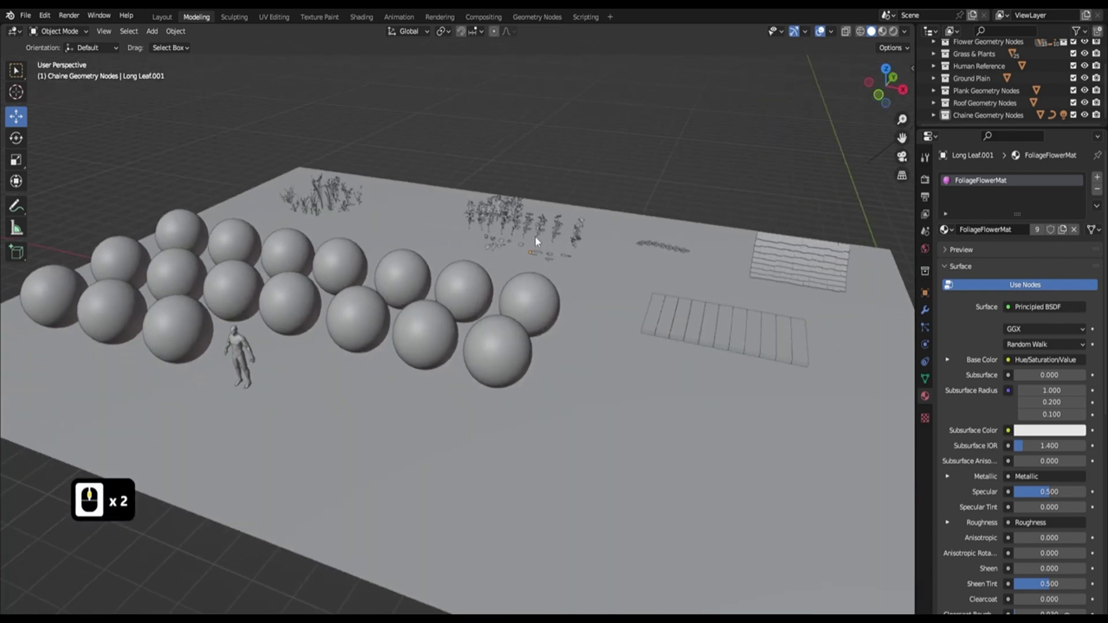
{"action": "left_click", "coordinate": [884, 31]}
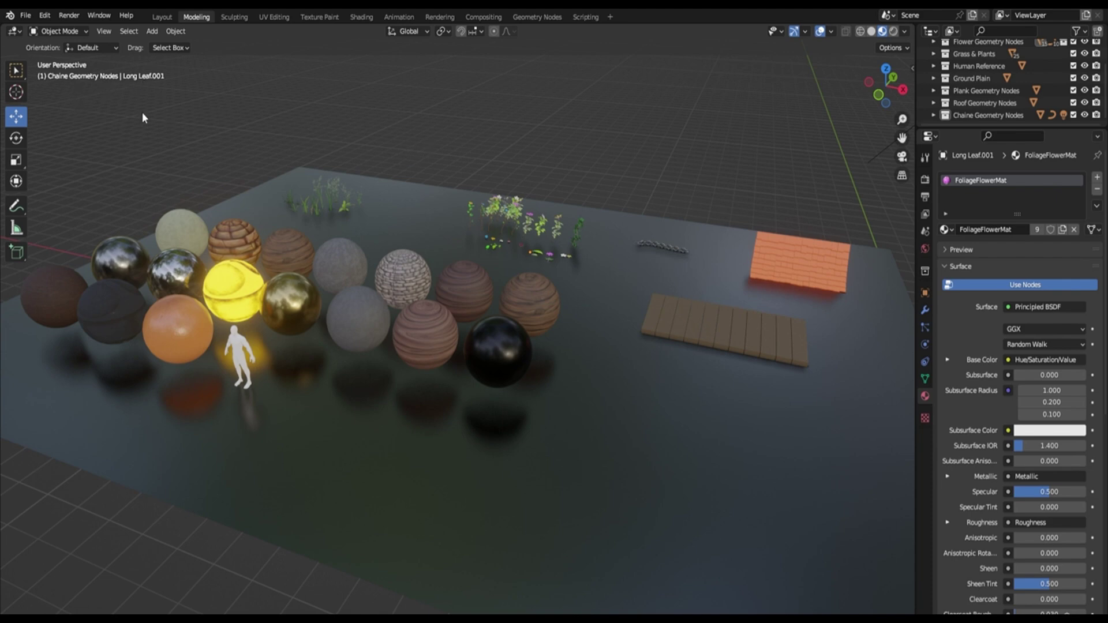
{"action": "key", "text": "F9"}
{"action": "mouse_move", "coordinate": [318, 296]}
{"action": "middle_mouse_down"}
{"action": "mouse_move", "coordinate": [350, 287]}
{"action": "mouse_move", "coordinate": [333, 289]}
{"action": "middle_mouse_up"}
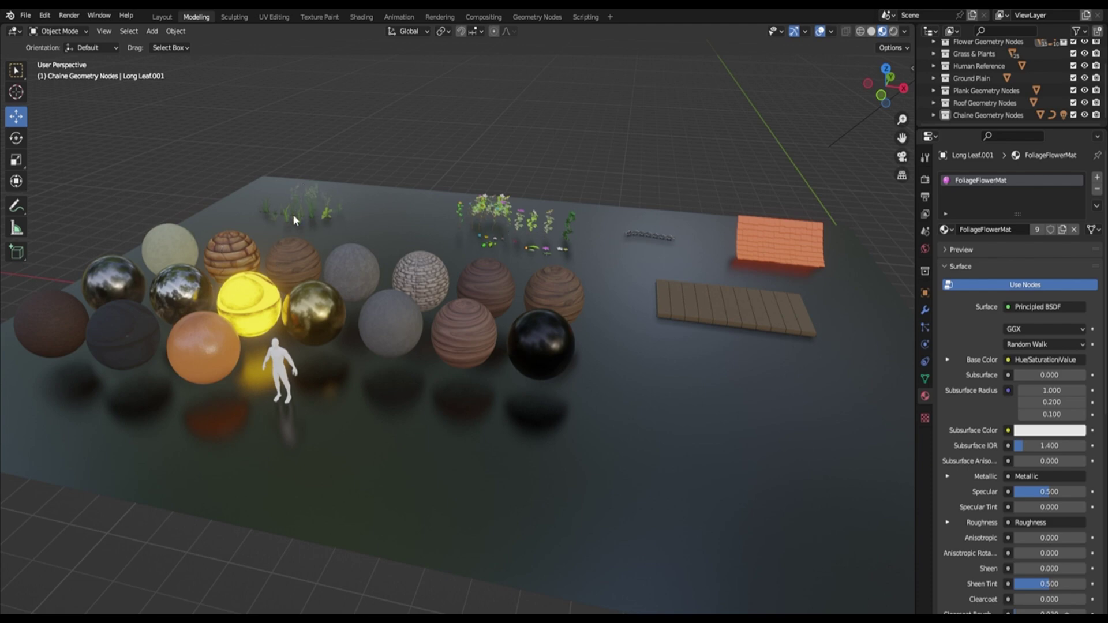
{"action": "middle_click_drag", "start_coordinate": [580, 213], "coordinate": [610, 273]}
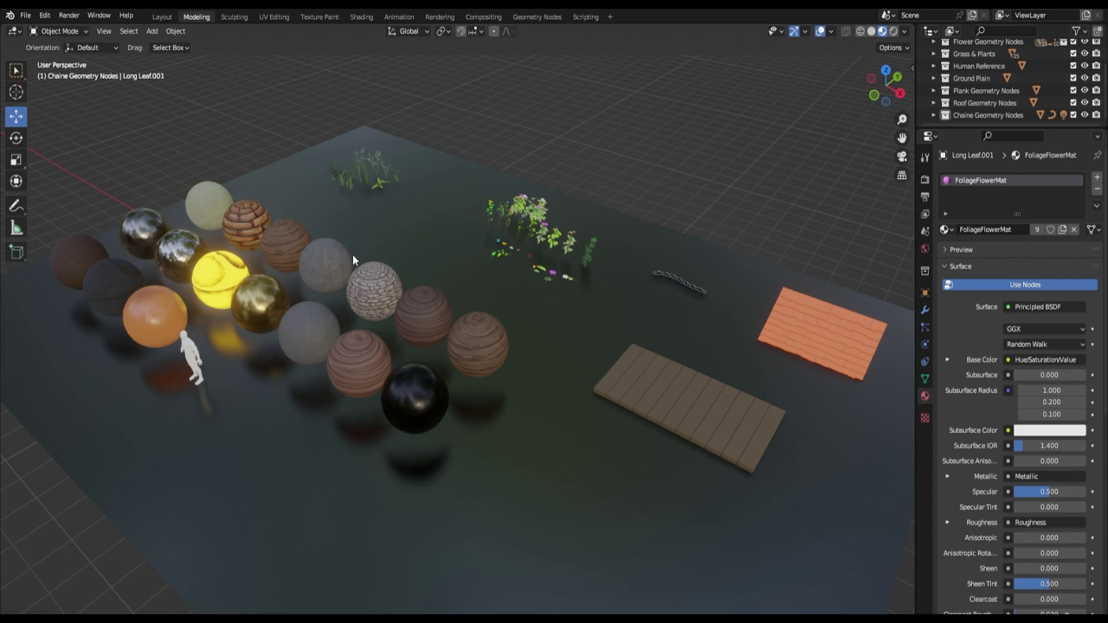
{"action": "key", "text": "F9"}
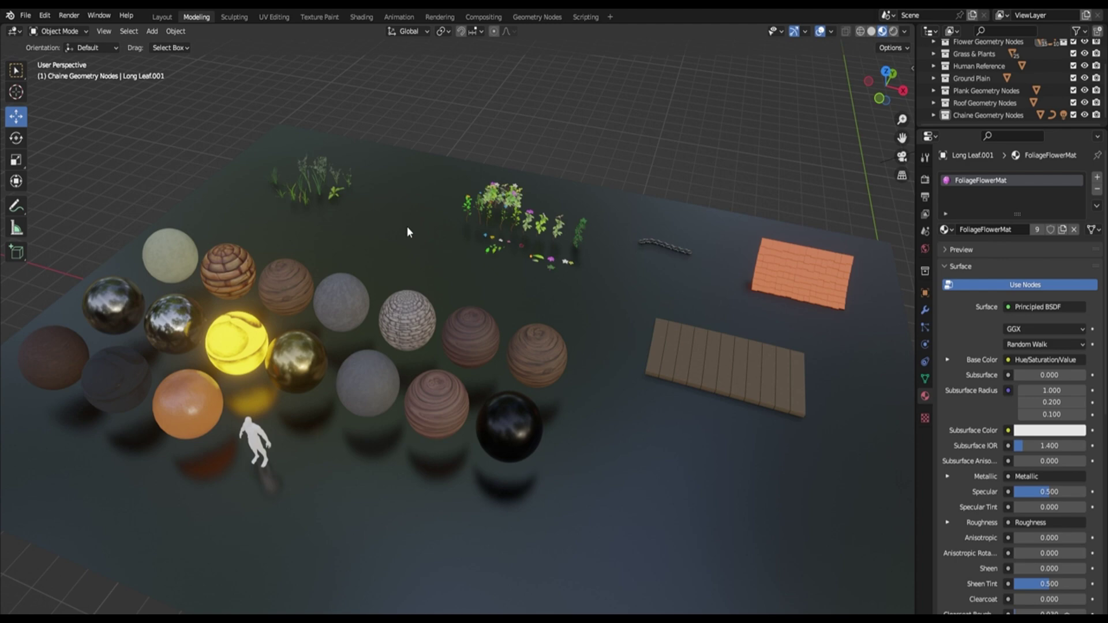
{"action": "key", "text": "F9"}
{"action": "key", "text": "F9"}
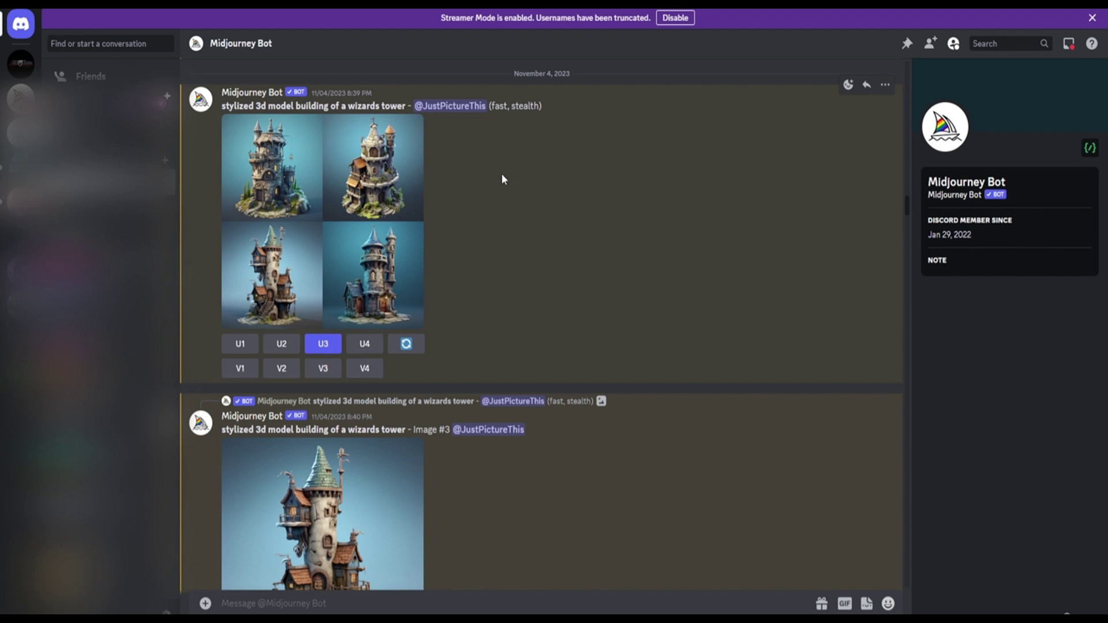
Step: In Discord's Midjourney Bot chat, view the four-image wizards tower grid and the upscaled Image #3 below it at full size
{"action": "left_click", "coordinate": [361, 209]}
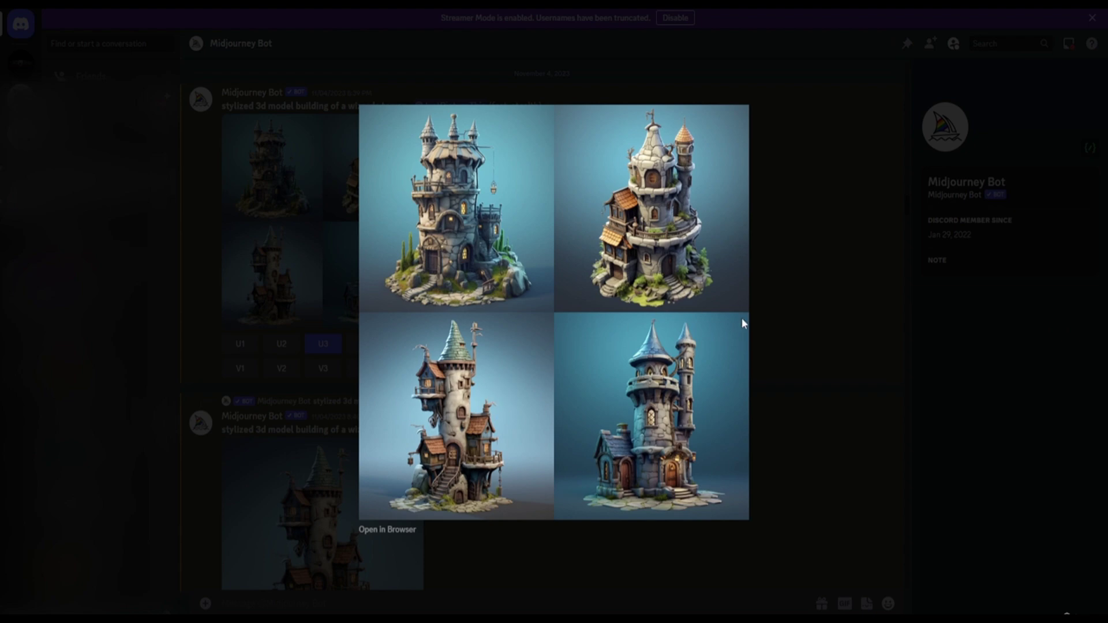
{"action": "left_click", "coordinate": [774, 279]}
{"action": "scroll", "coordinate": [439, 326], "scroll_direction": "down", "scroll_amount": 3}
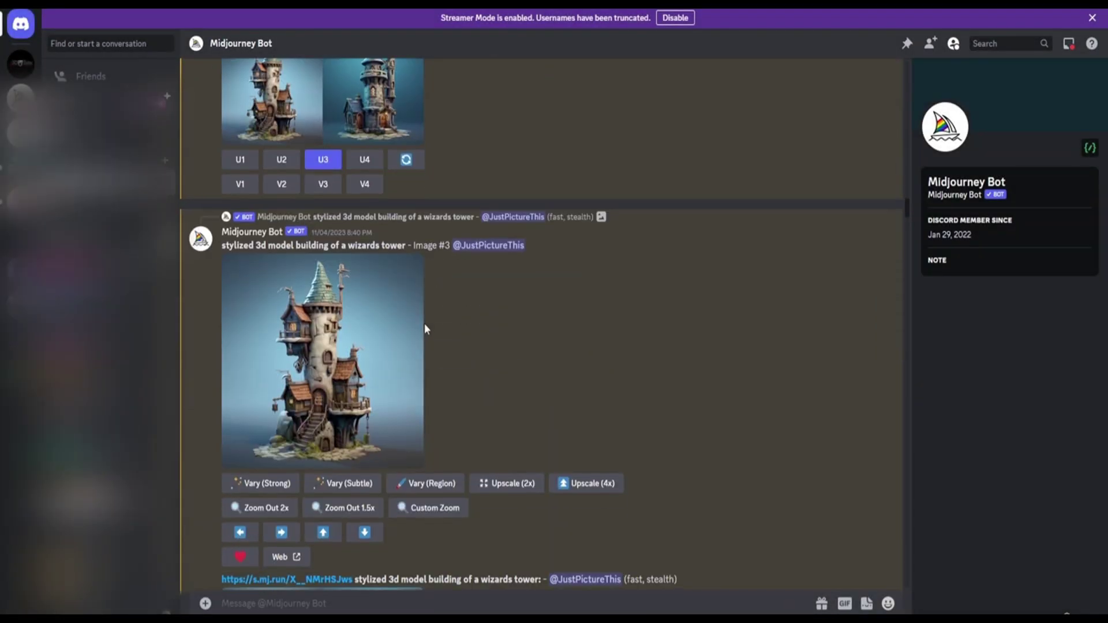
{"action": "scroll", "coordinate": [404, 300], "scroll_direction": "down", "scroll_amount": 1}
{"action": "scroll", "coordinate": [352, 229], "scroll_direction": "up", "scroll_amount": 1}
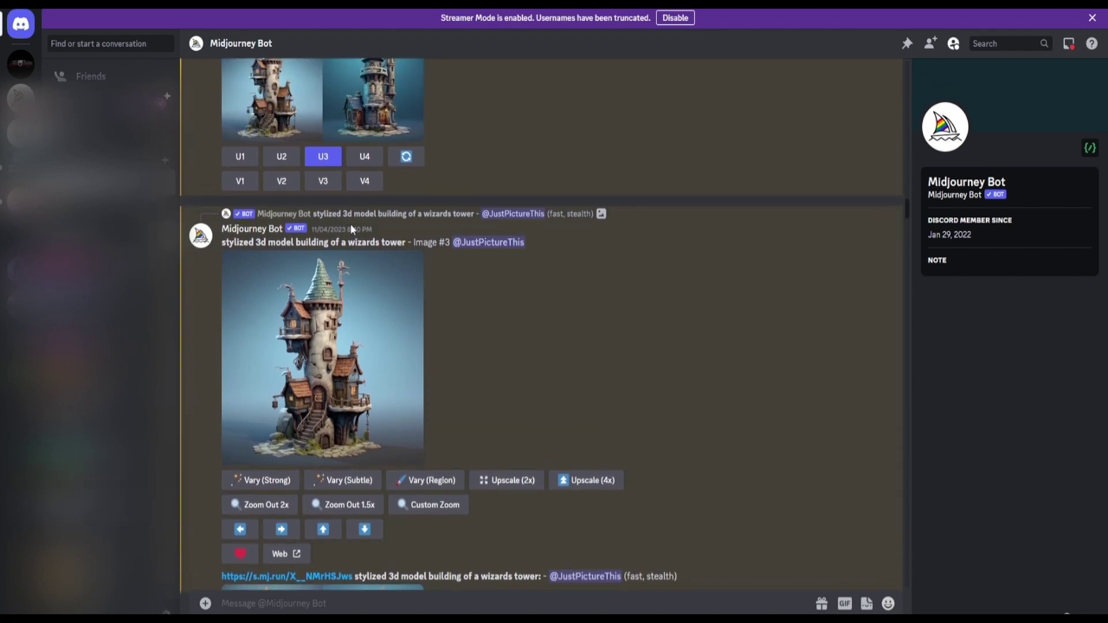
{"action": "scroll", "coordinate": [346, 231], "scroll_direction": "down", "scroll_amount": 2}
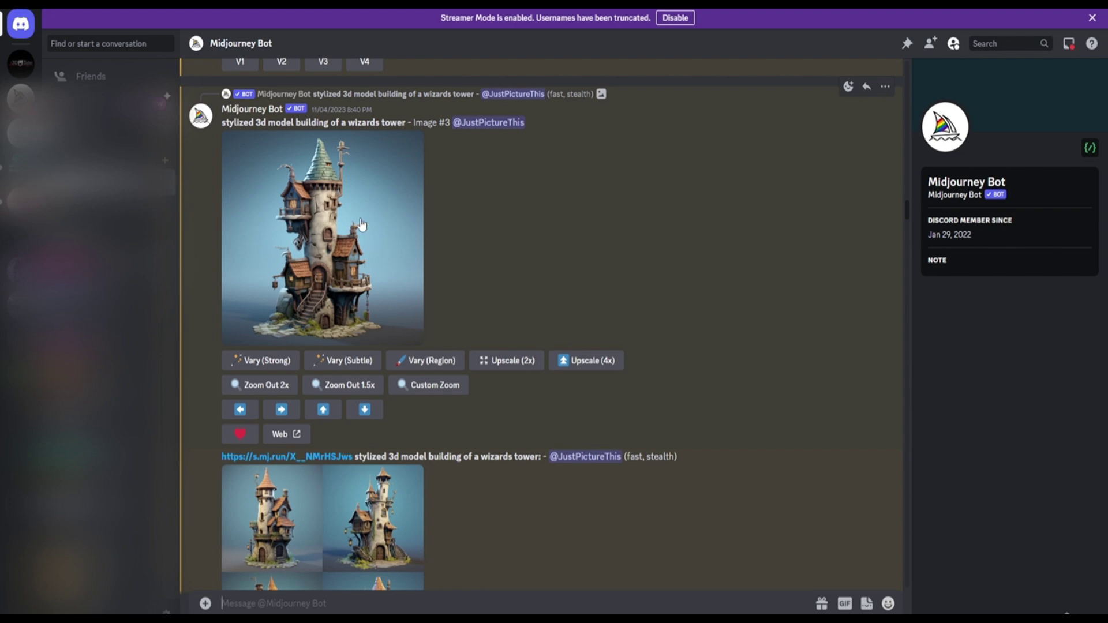
{"action": "scroll", "coordinate": [364, 220], "scroll_direction": "down", "scroll_amount": 1}
{"action": "scroll", "coordinate": [365, 222], "scroll_direction": "up", "scroll_amount": 1}
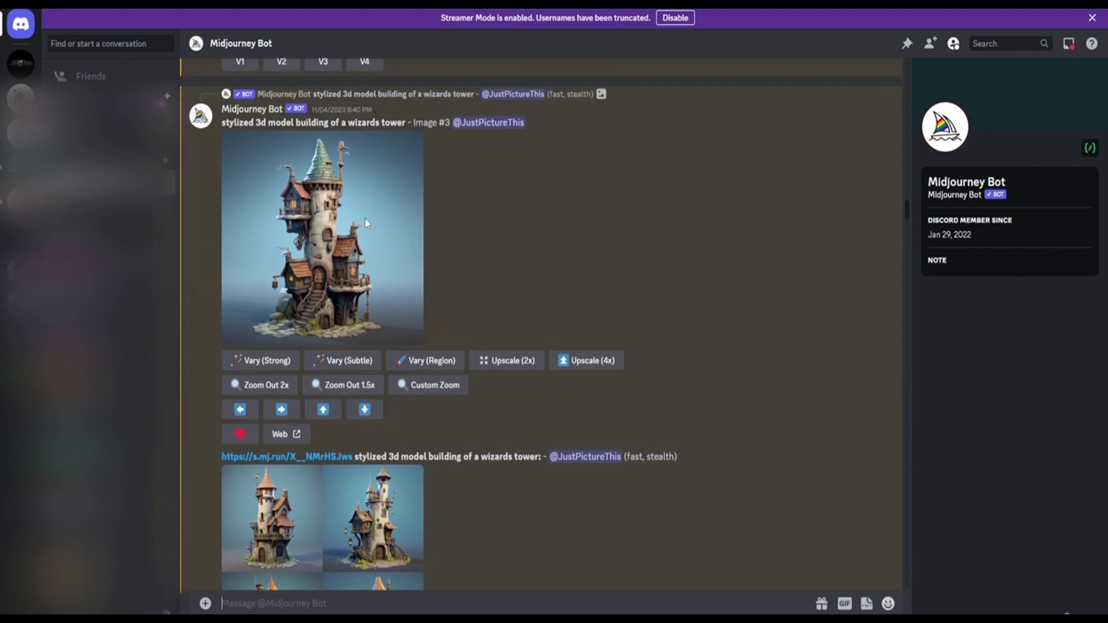
{"action": "left_click", "coordinate": [366, 223]}
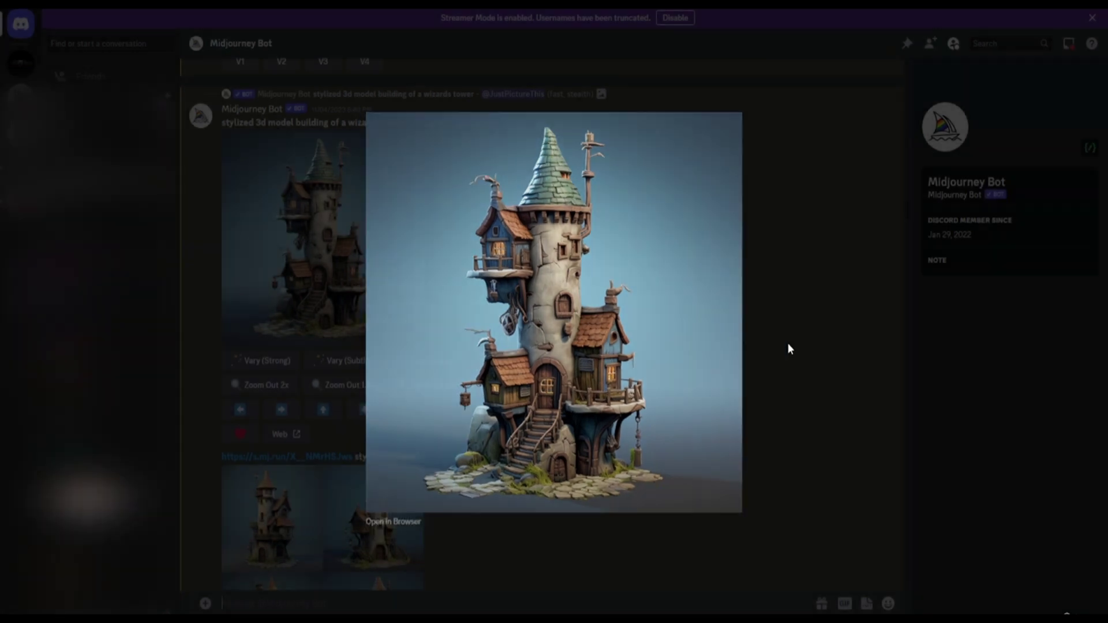
{"action": "left_click", "coordinate": [789, 349]}
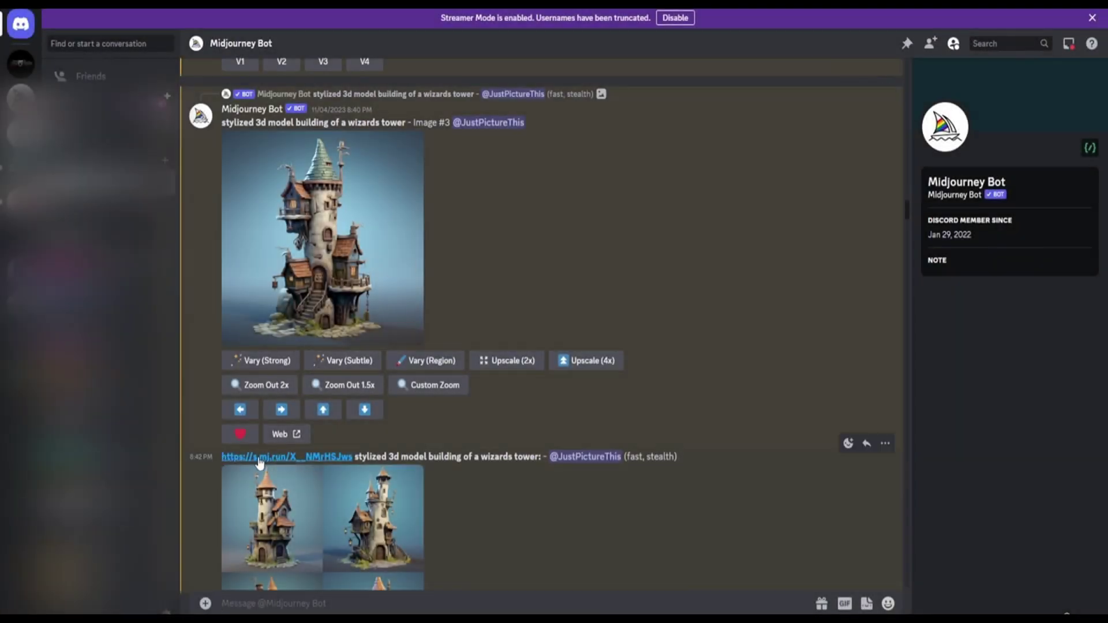
Step: Look over the image-prompted "stylized 3d model building of a wizards tower" variations, enlarging the first grid
{"action": "scroll", "coordinate": [439, 378], "scroll_direction": "down", "scroll_amount": 1}
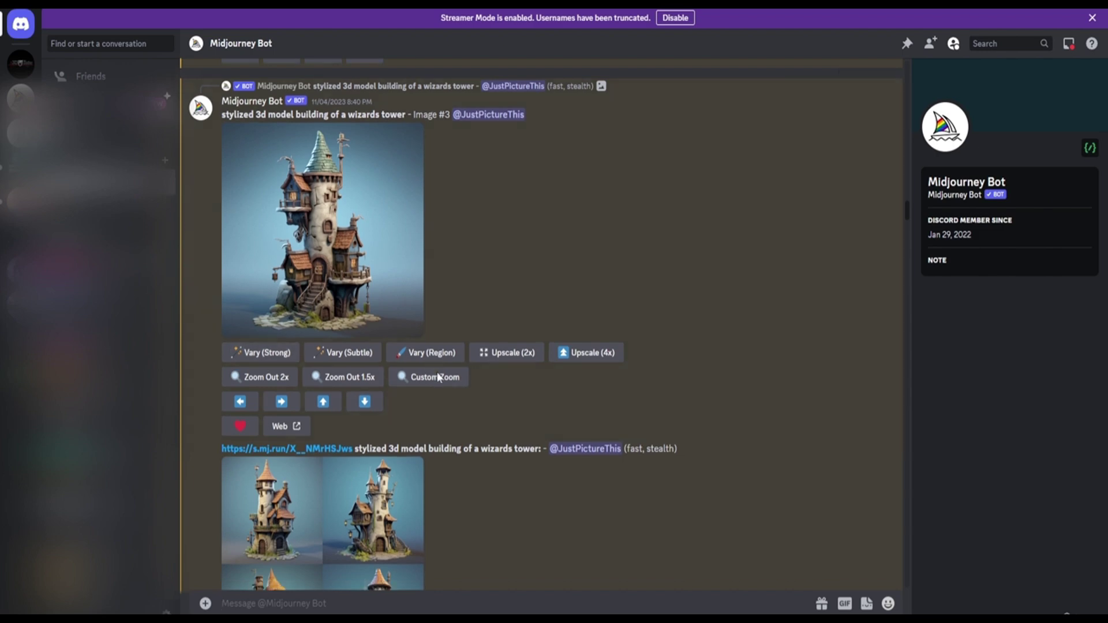
{"action": "scroll", "coordinate": [439, 378], "scroll_direction": "down", "scroll_amount": 2}
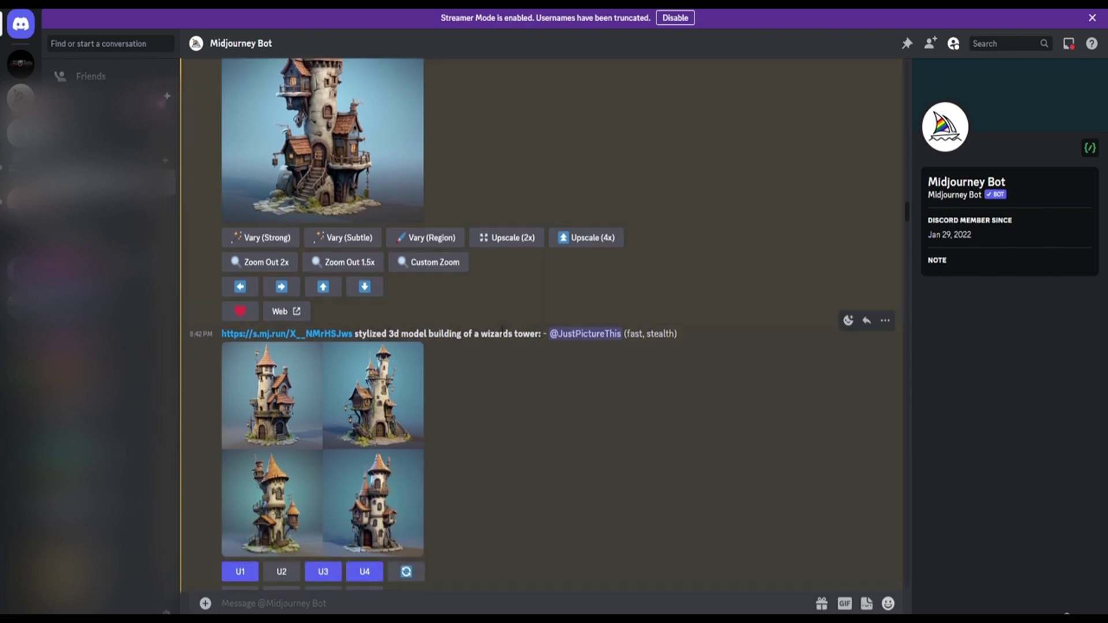
{"action": "scroll", "coordinate": [491, 320], "scroll_direction": "down", "scroll_amount": 2}
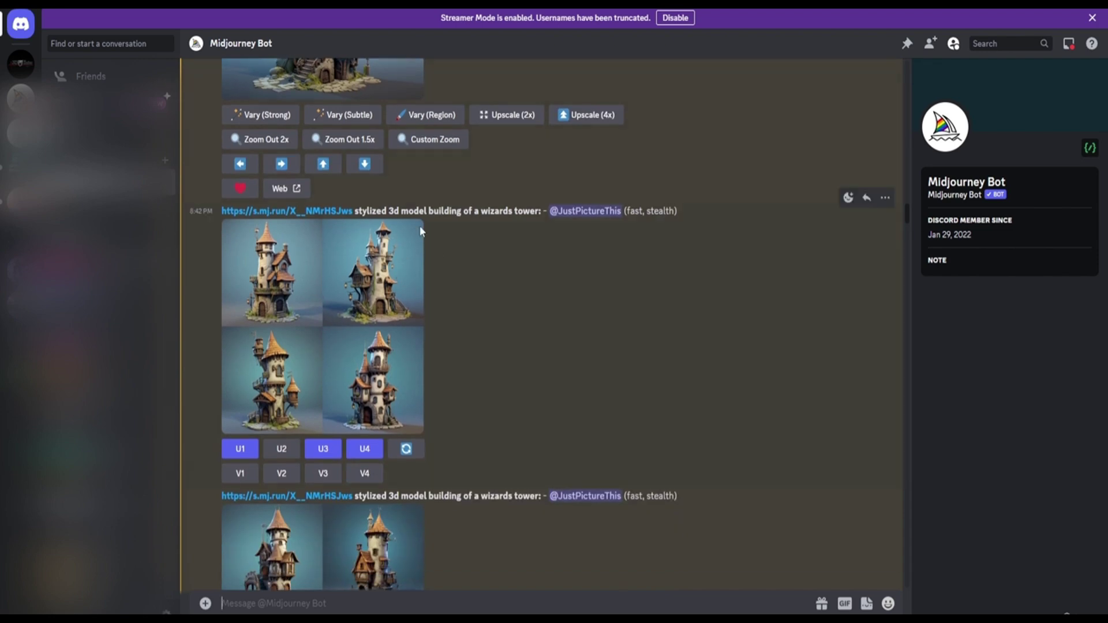
{"action": "left_click", "coordinate": [359, 313]}
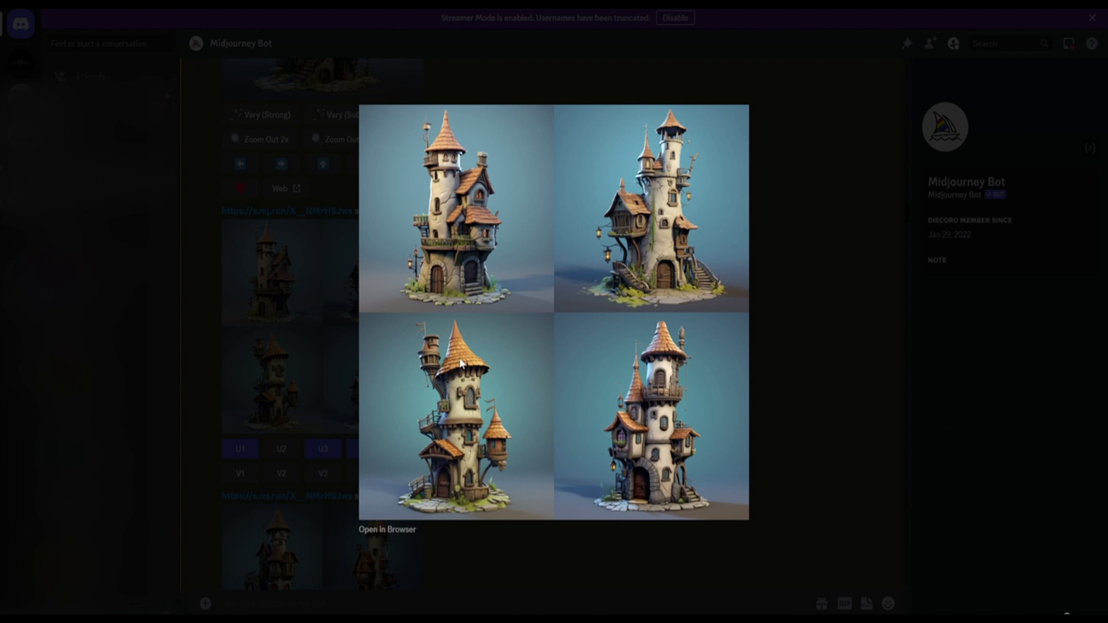
{"action": "left_click", "coordinate": [811, 251]}
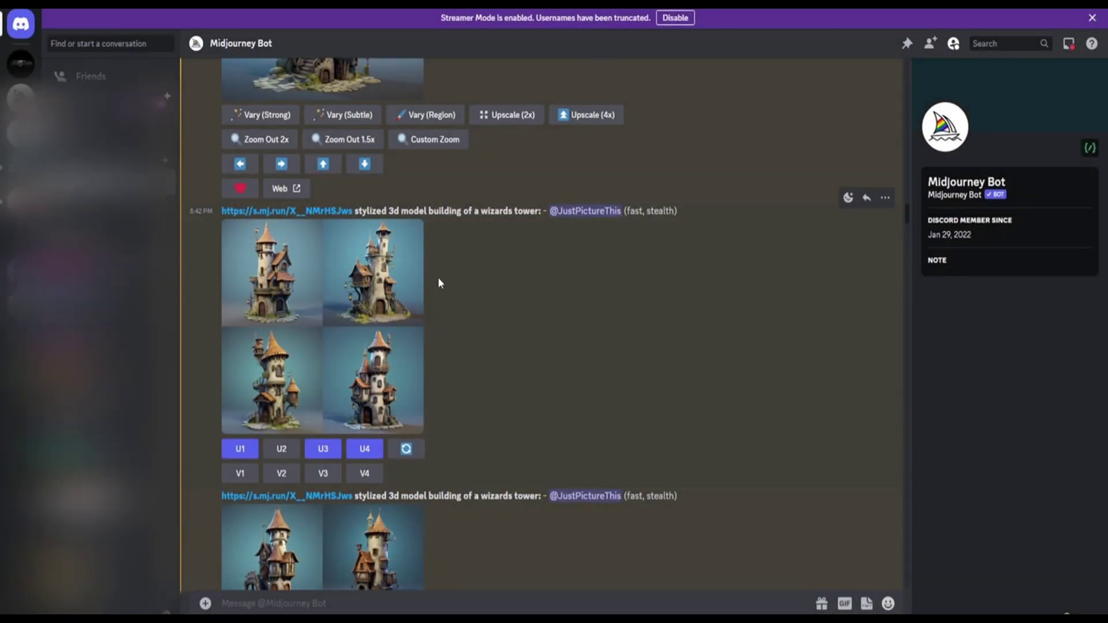
{"action": "scroll", "coordinate": [336, 268], "scroll_direction": "down", "scroll_amount": 1}
{"action": "scroll", "coordinate": [336, 268], "scroll_direction": "down", "scroll_amount": 3}
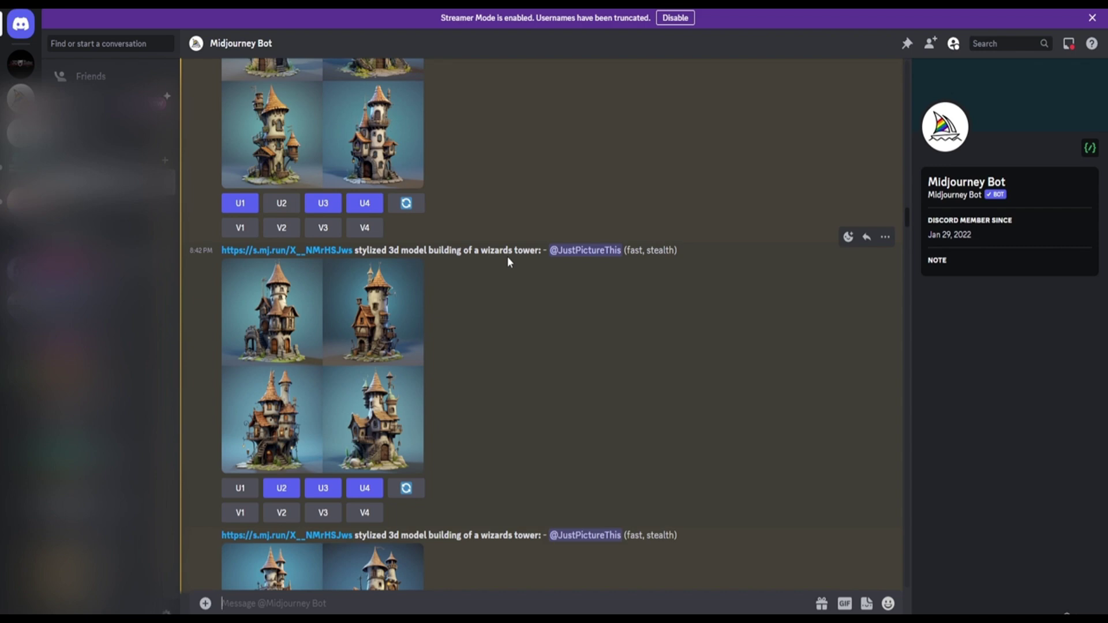
{"action": "scroll", "coordinate": [475, 207], "scroll_direction": "up", "scroll_amount": 2}
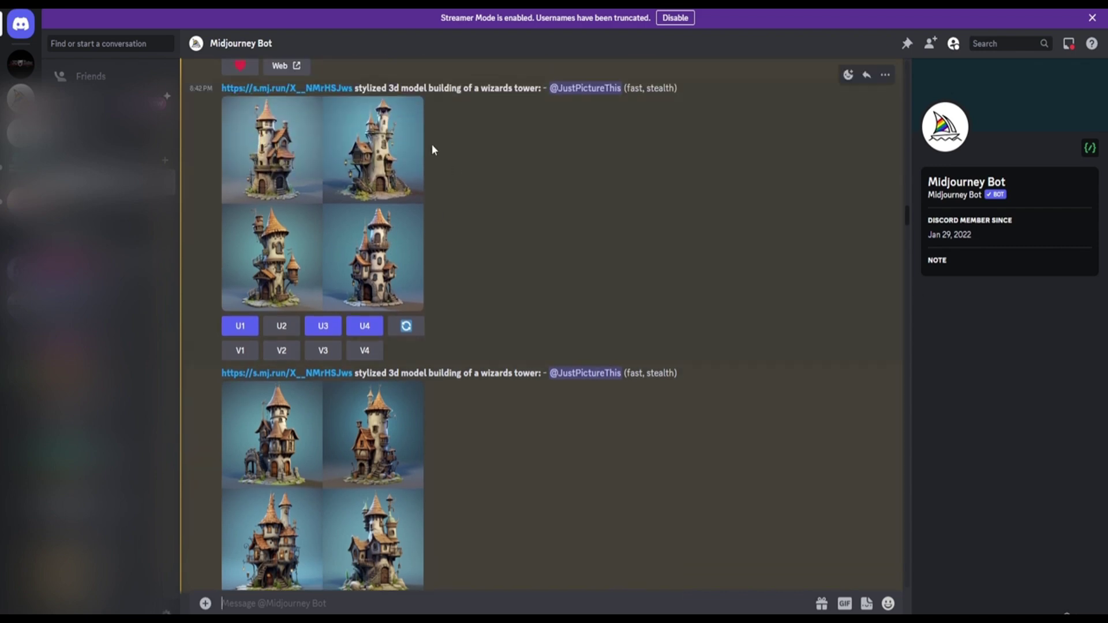
Step: Look through the upscaled tower variations Image #1 to Image #3 and view Image #3 enlarged
{"action": "scroll", "coordinate": [408, 223], "scroll_direction": "down", "scroll_amount": 6}
{"action": "scroll", "coordinate": [330, 333], "scroll_direction": "down", "scroll_amount": 10}
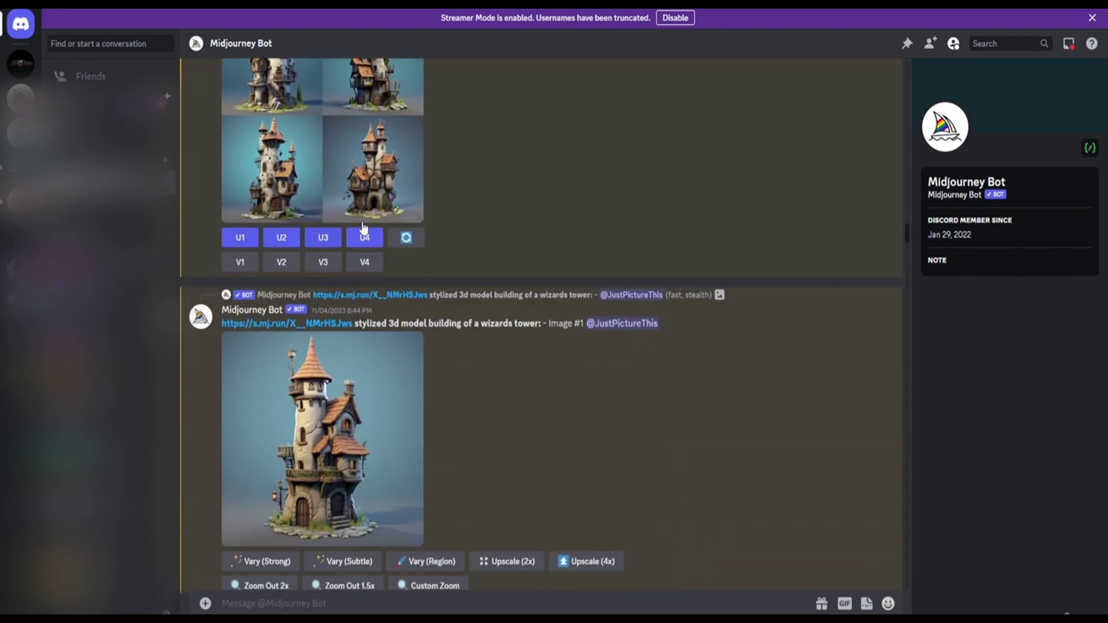
{"action": "scroll", "coordinate": [348, 222], "scroll_direction": "down", "scroll_amount": 4}
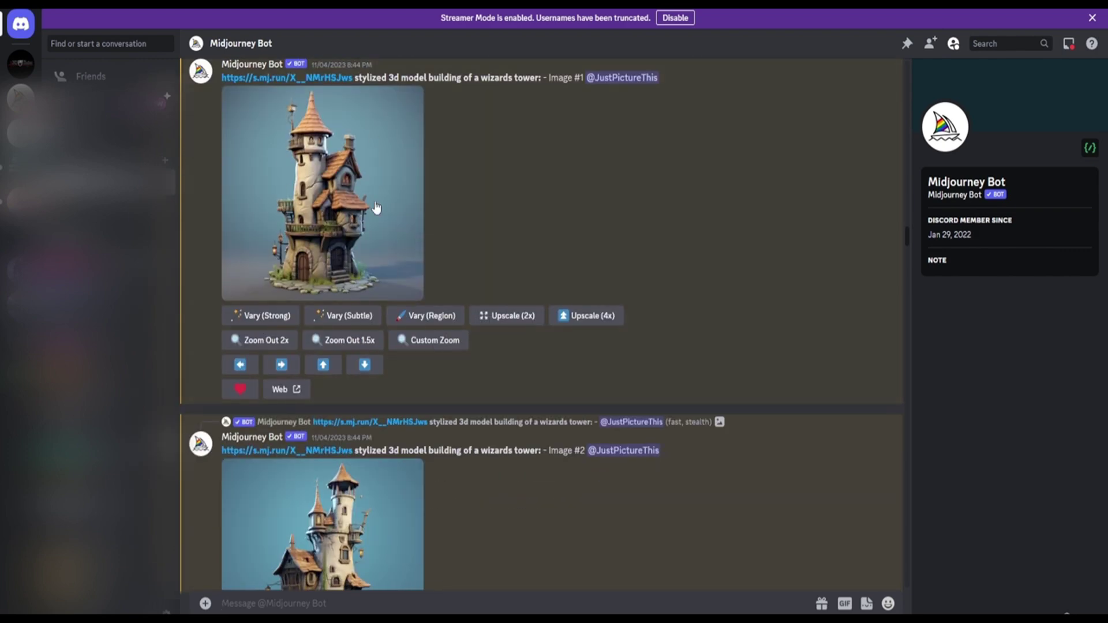
{"action": "scroll", "coordinate": [375, 207], "scroll_direction": "down", "scroll_amount": 7}
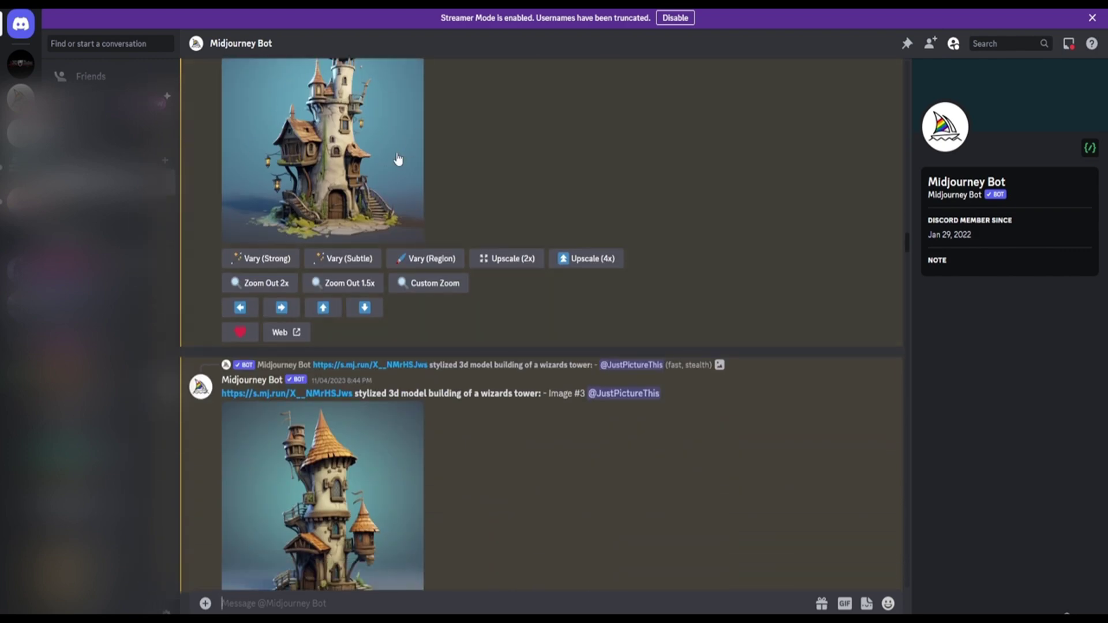
{"action": "scroll", "coordinate": [398, 156], "scroll_direction": "down", "scroll_amount": 6}
{"action": "scroll", "coordinate": [393, 154], "scroll_direction": "up", "scroll_amount": 2}
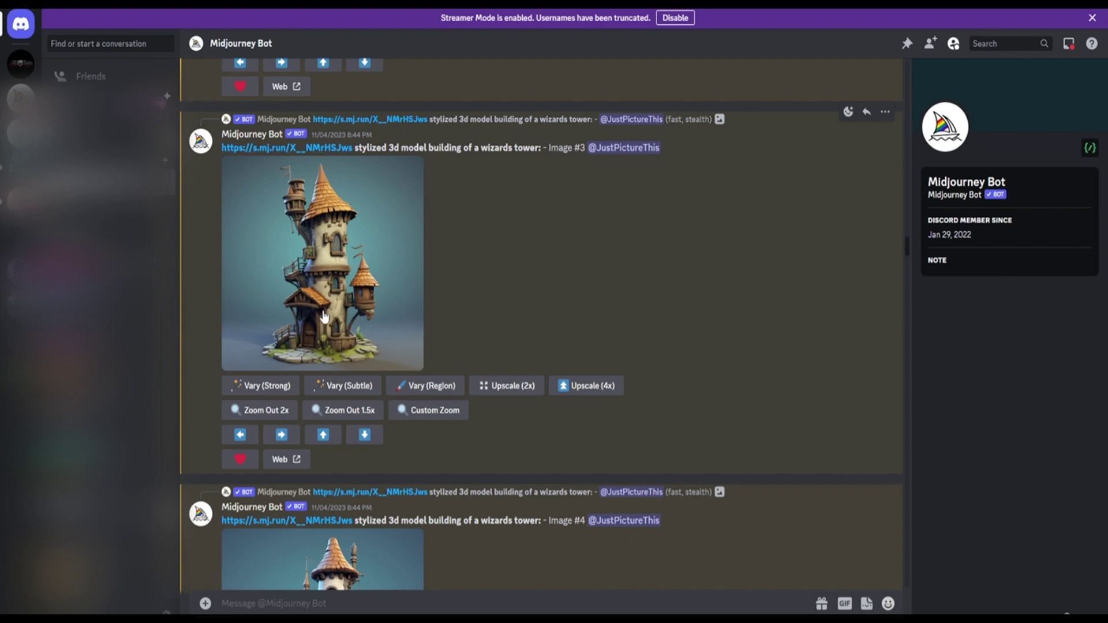
{"action": "left_click", "coordinate": [342, 252]}
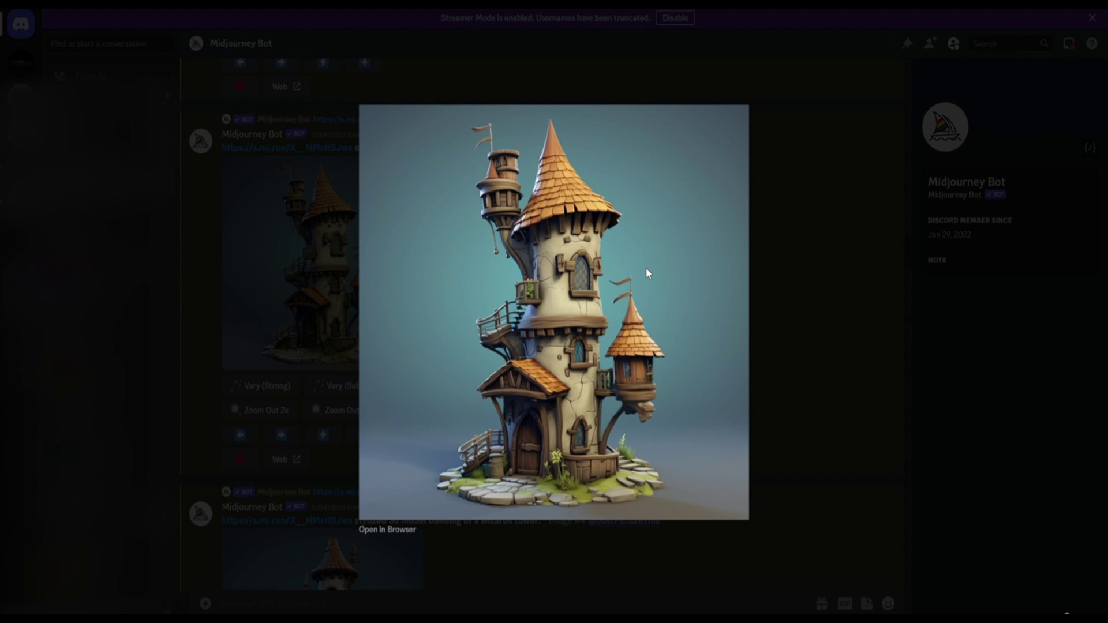
{"action": "left_click", "coordinate": [755, 252]}
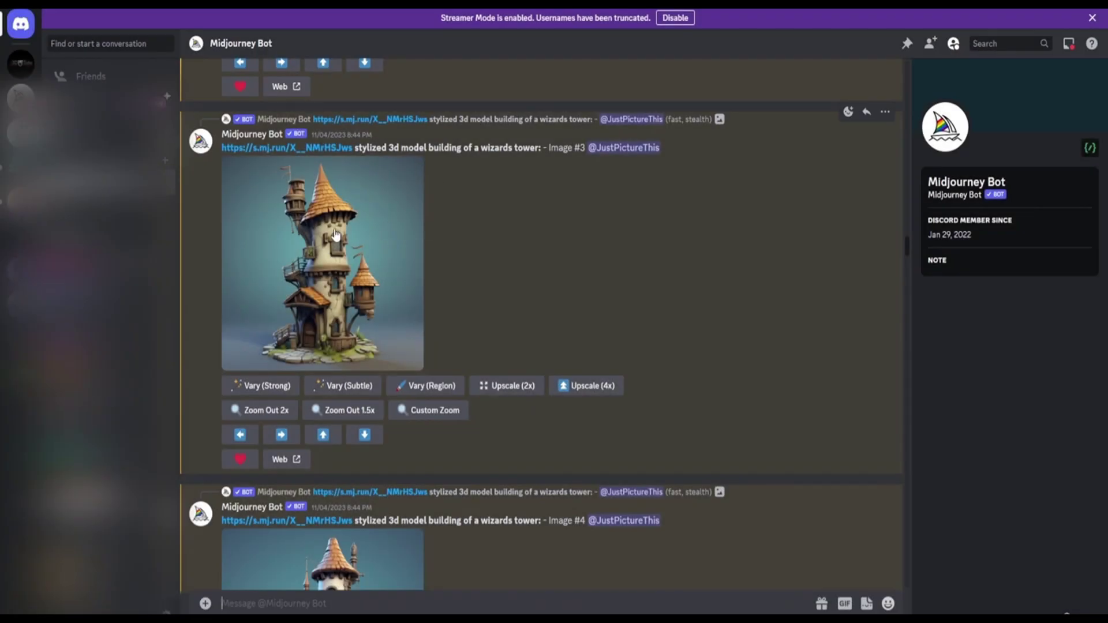
Step: Copy the enlarged Image #3 tower with the orange tiled roof and paste it into the empty PureRef board
{"action": "left_click", "coordinate": [335, 235]}
{"action": "right_click", "coordinate": [564, 243]}
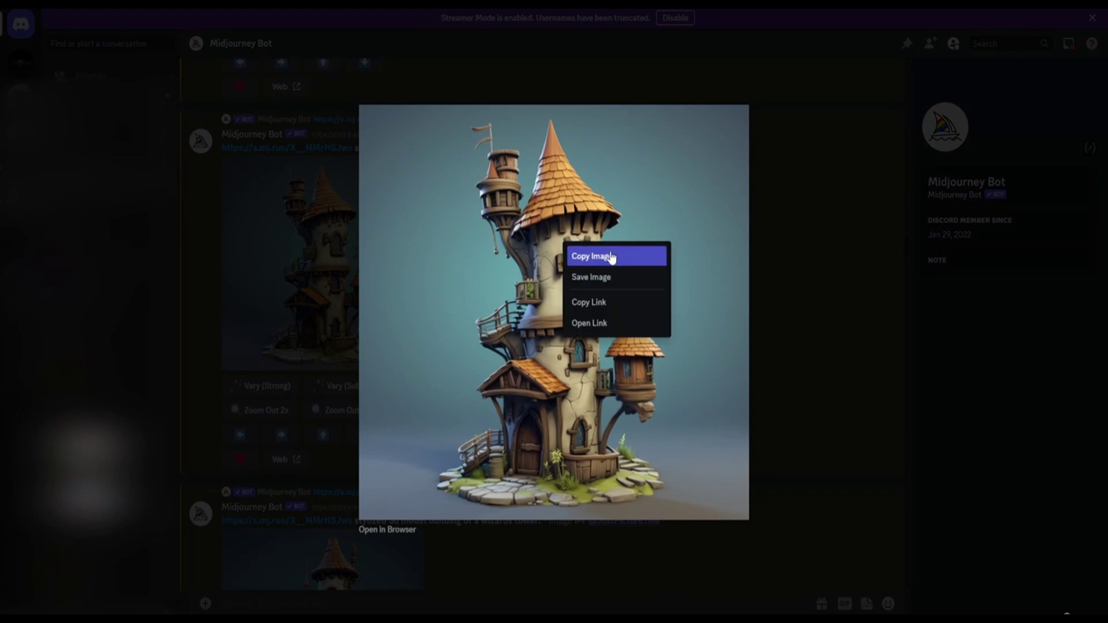
{"action": "left_click", "coordinate": [611, 257]}
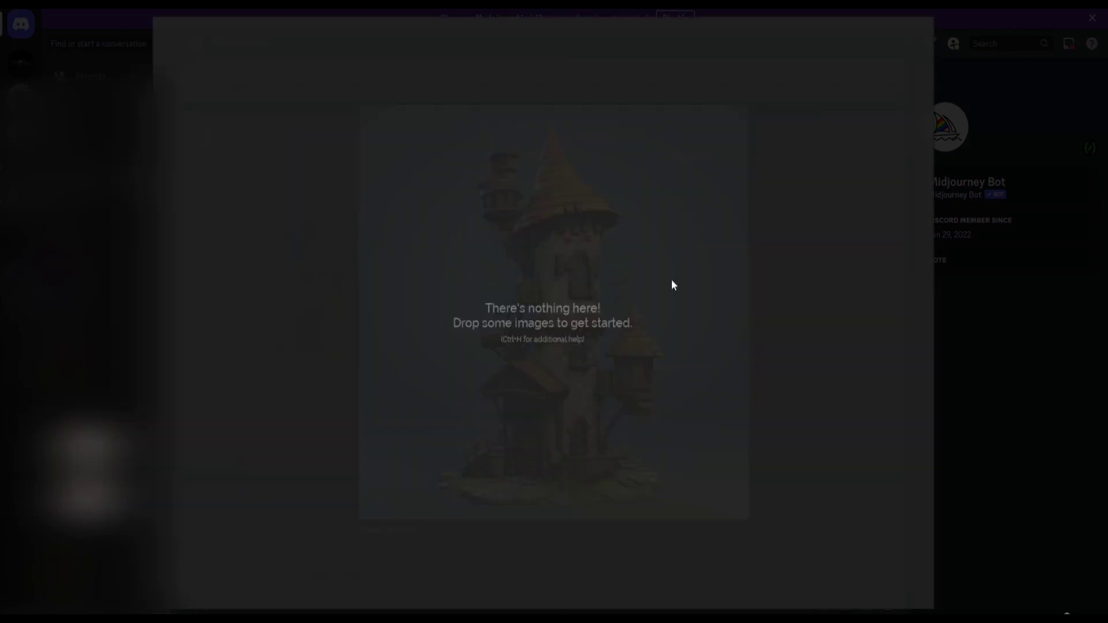
{"action": "right_click", "coordinate": [488, 241]}
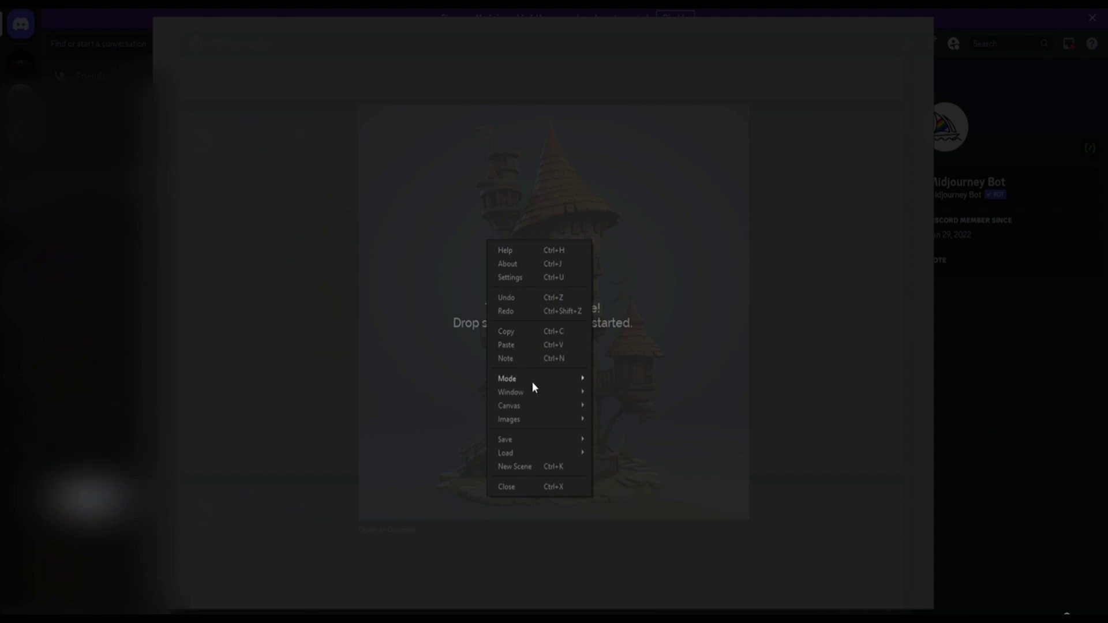
{"action": "mouse_move", "coordinate": [557, 407]}
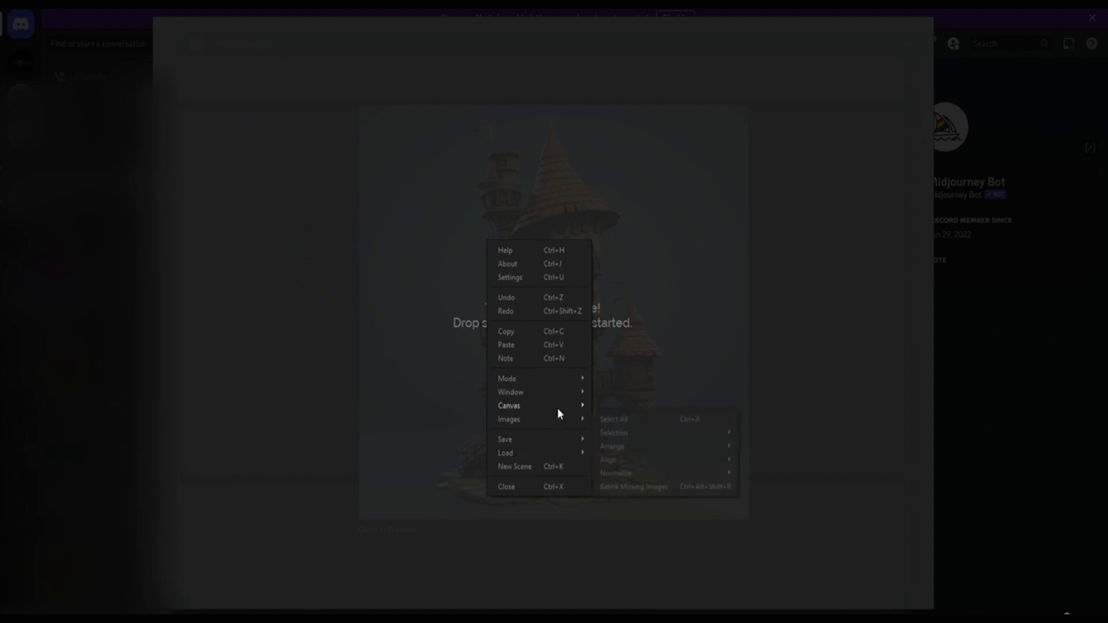
{"action": "left_click", "coordinate": [511, 347]}
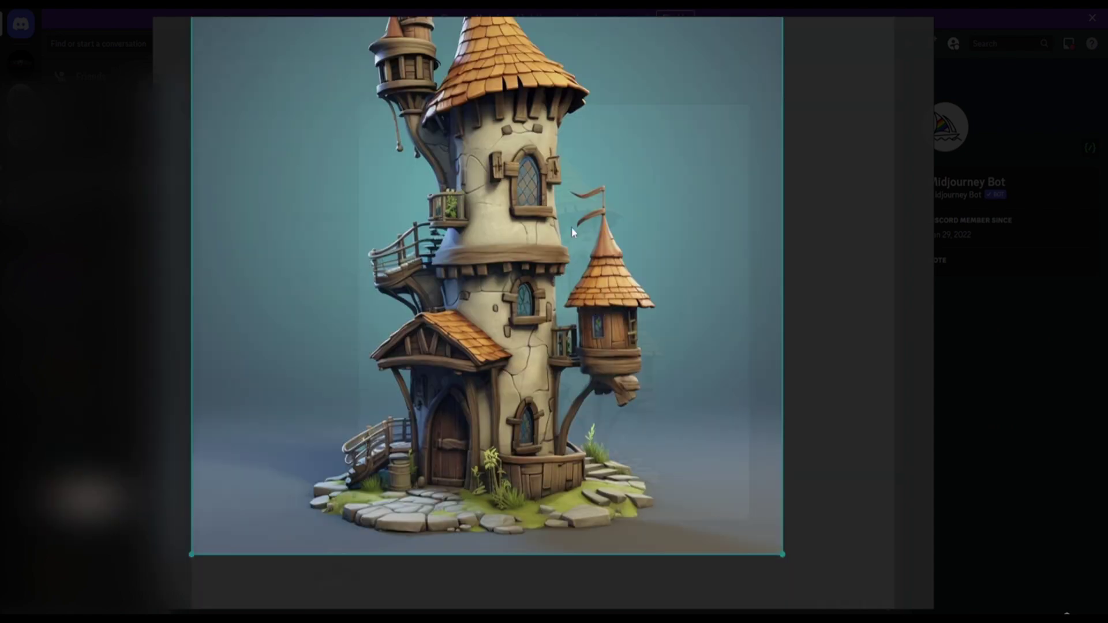
Step: Shrink the pasted tower in view and move the reference board aside to uncover the Midjourney chat
{"action": "scroll", "coordinate": [572, 227], "scroll_direction": "down", "scroll_amount": 7}
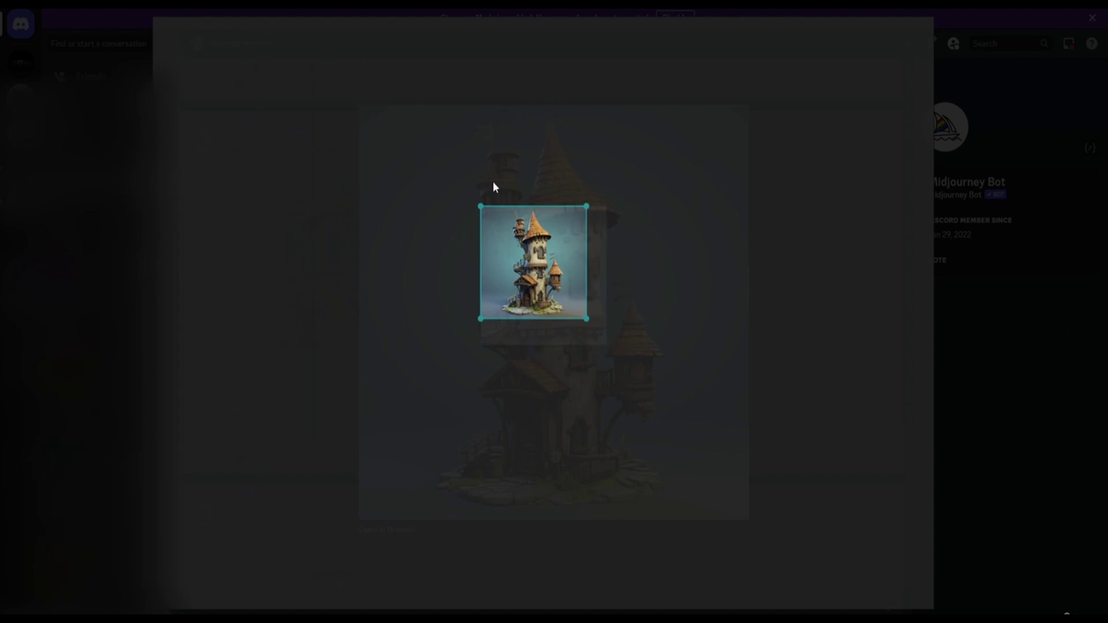
{"action": "mouse_move", "coordinate": [514, 116]}
{"action": "left_mouse_down"}
{"action": "mouse_move", "coordinate": [586, 116]}
{"action": "mouse_move", "coordinate": [524, 120]}
{"action": "left_mouse_up"}
{"action": "left_click_drag", "start_coordinate": [567, 208], "coordinate": [881, 213]}
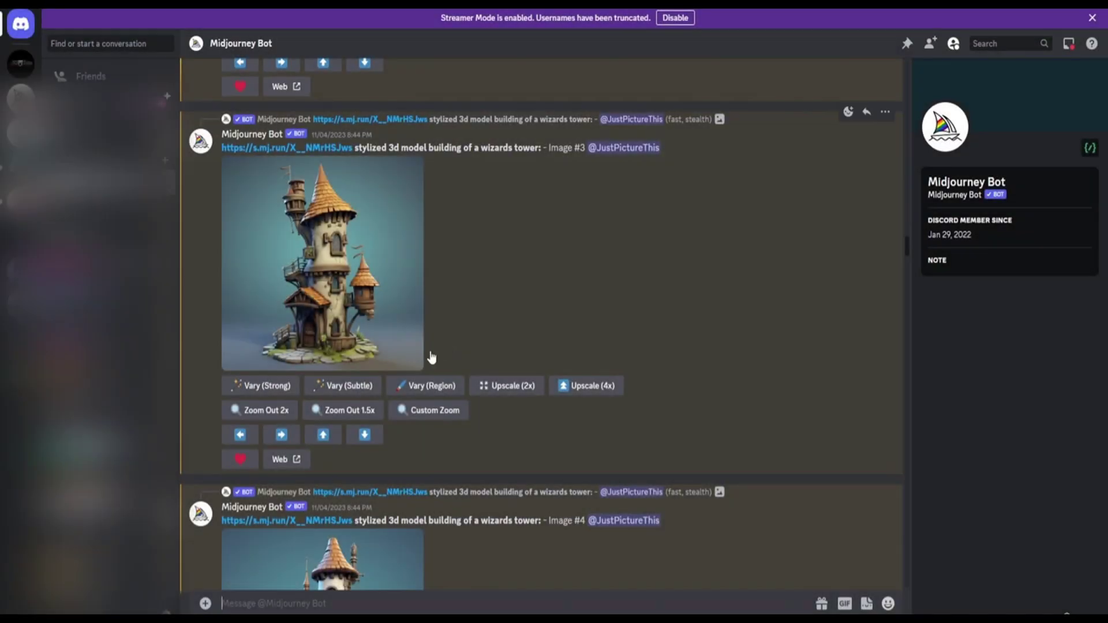
Step: Copy the enlarged Image #4 tower, paste it into the reference board and align it beside the first tower
{"action": "scroll", "coordinate": [428, 354], "scroll_direction": "up", "scroll_amount": 1}
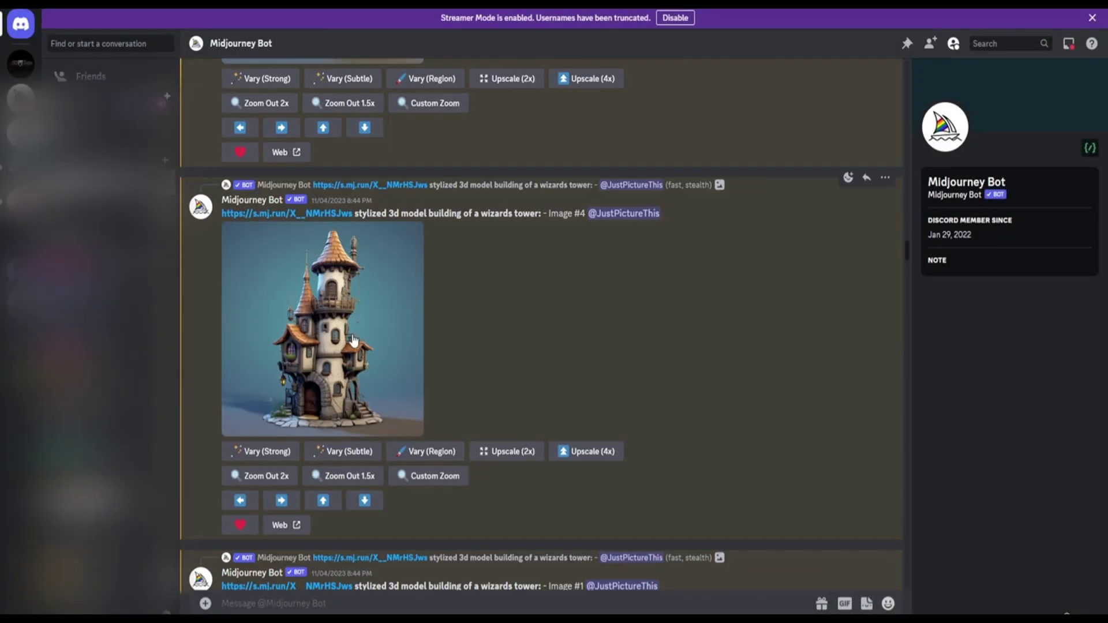
{"action": "left_click", "coordinate": [374, 332]}
{"action": "right_click", "coordinate": [533, 331]}
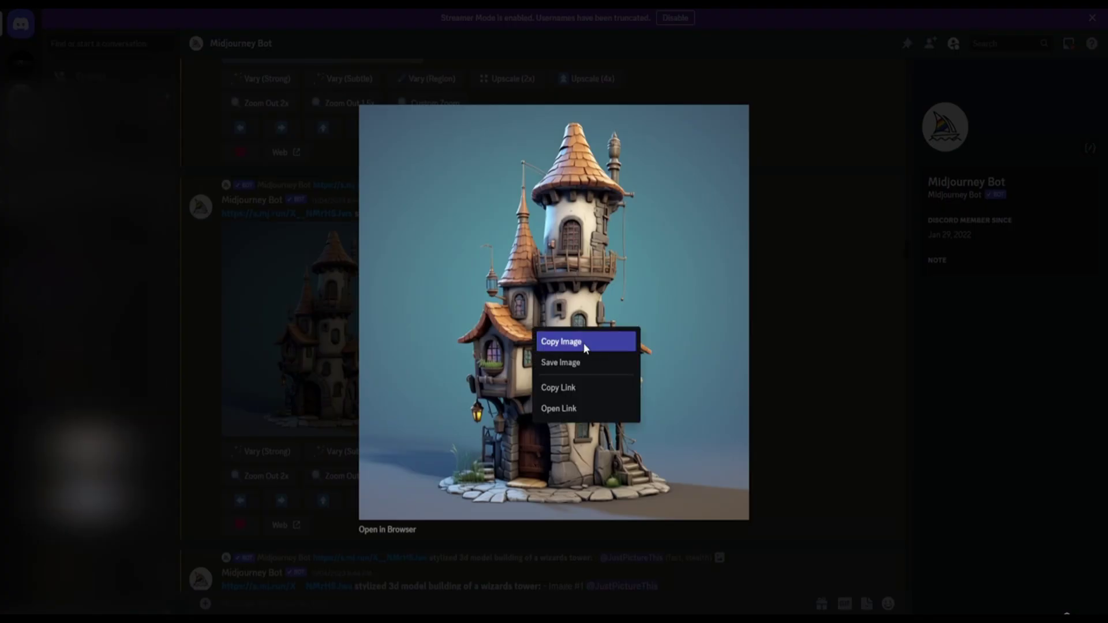
{"action": "left_click", "coordinate": [584, 343]}
{"action": "key", "text": "alt+Tab"}
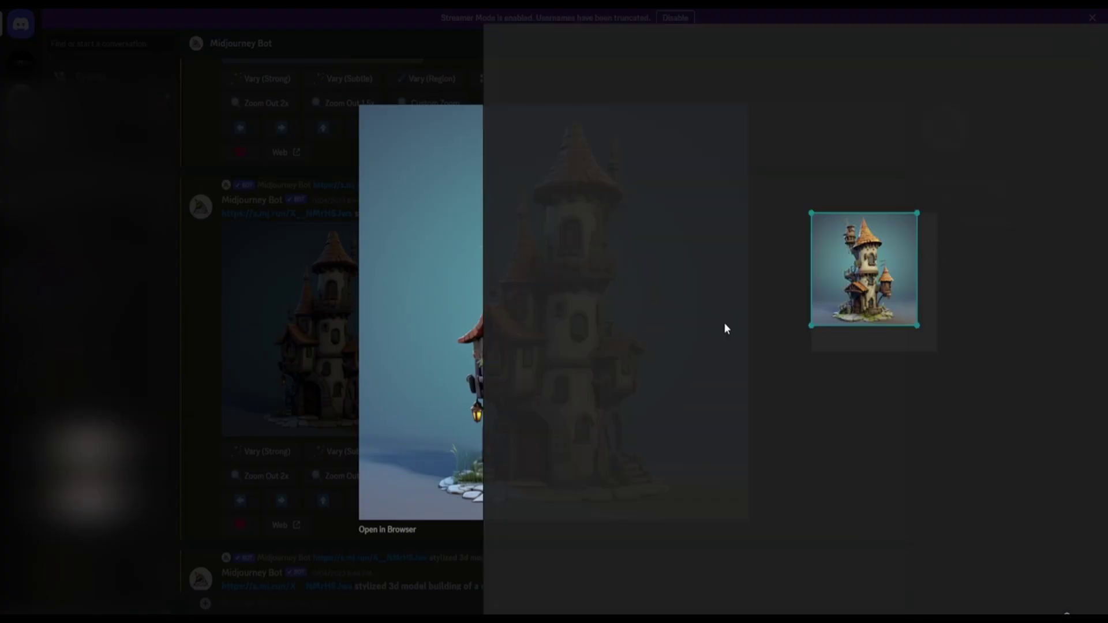
{"action": "right_click", "coordinate": [723, 323]}
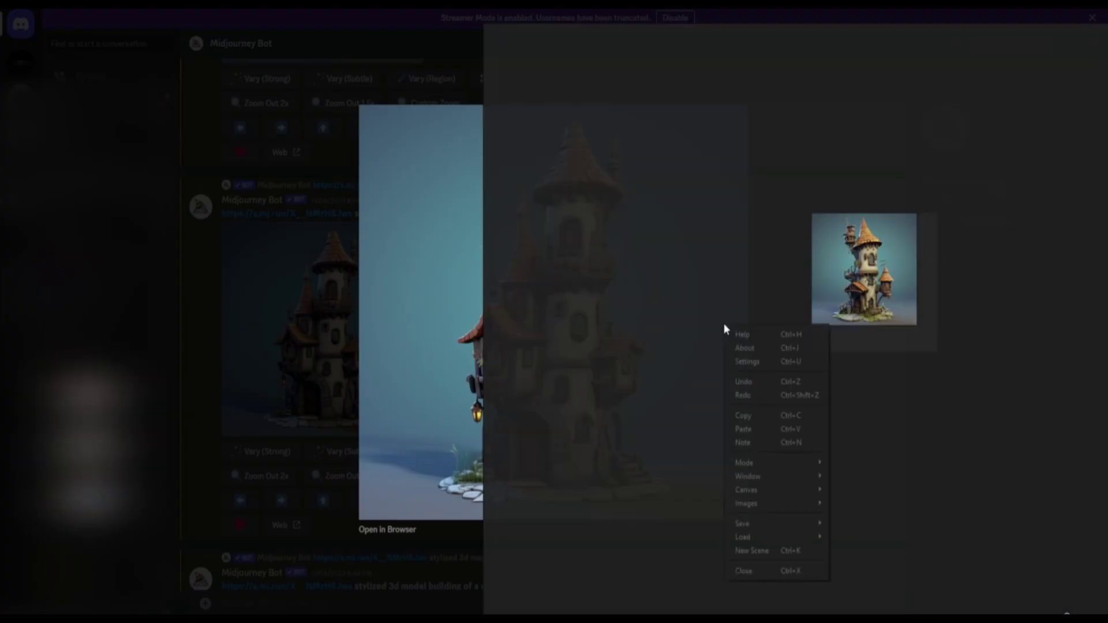
{"action": "left_click", "coordinate": [752, 429]}
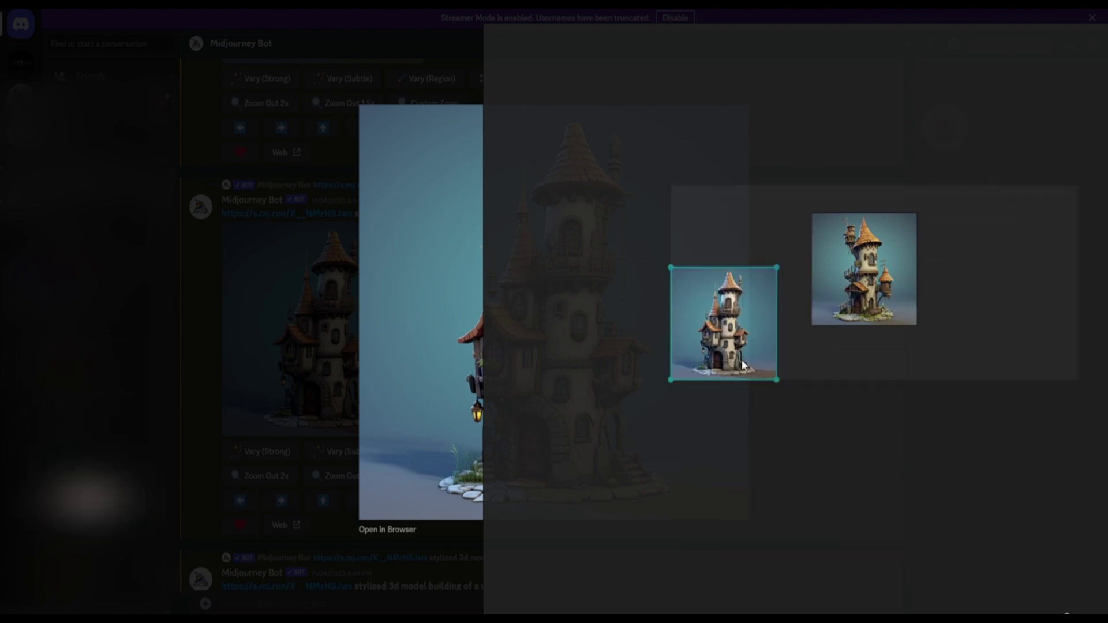
{"action": "key", "text": "ctrl+p"}
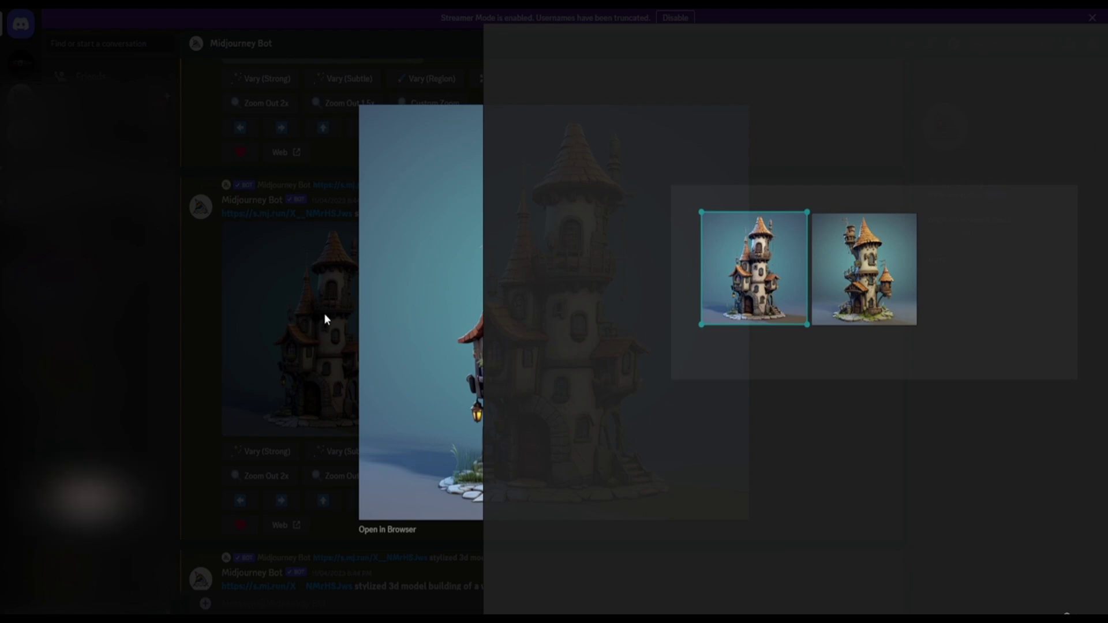
Step: Close the enlarged tower, find the green-roofed "stylized 3d model building of a wizards tower" Image #3 in the Midjourney chat, and view it enlarged
{"action": "left_click", "coordinate": [212, 290]}
{"action": "scroll", "coordinate": [418, 321], "scroll_direction": "down", "scroll_amount": 8}
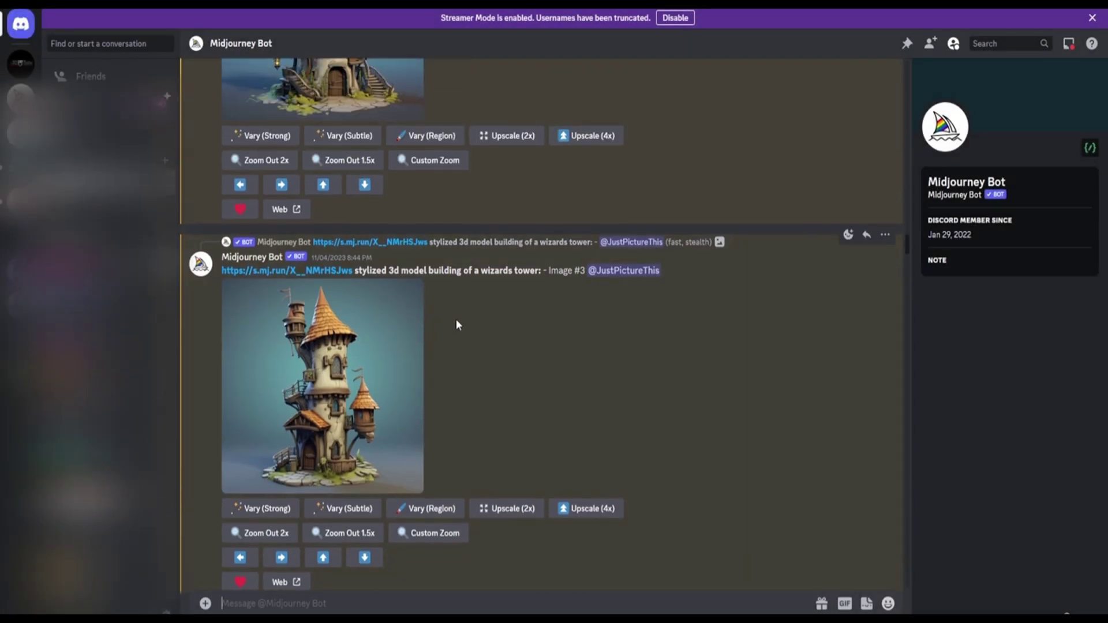
{"action": "scroll", "coordinate": [456, 319], "scroll_direction": "up", "scroll_amount": 15}
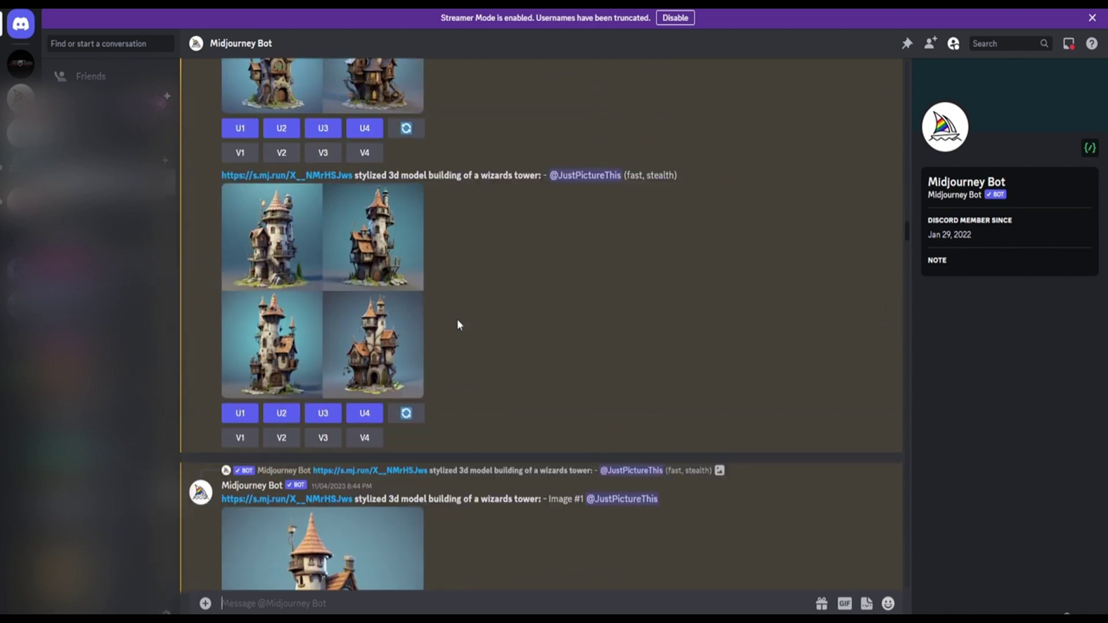
{"action": "scroll", "coordinate": [501, 282], "scroll_direction": "down", "scroll_amount": 12}
{"action": "scroll", "coordinate": [500, 283], "scroll_direction": "up", "scroll_amount": 3}
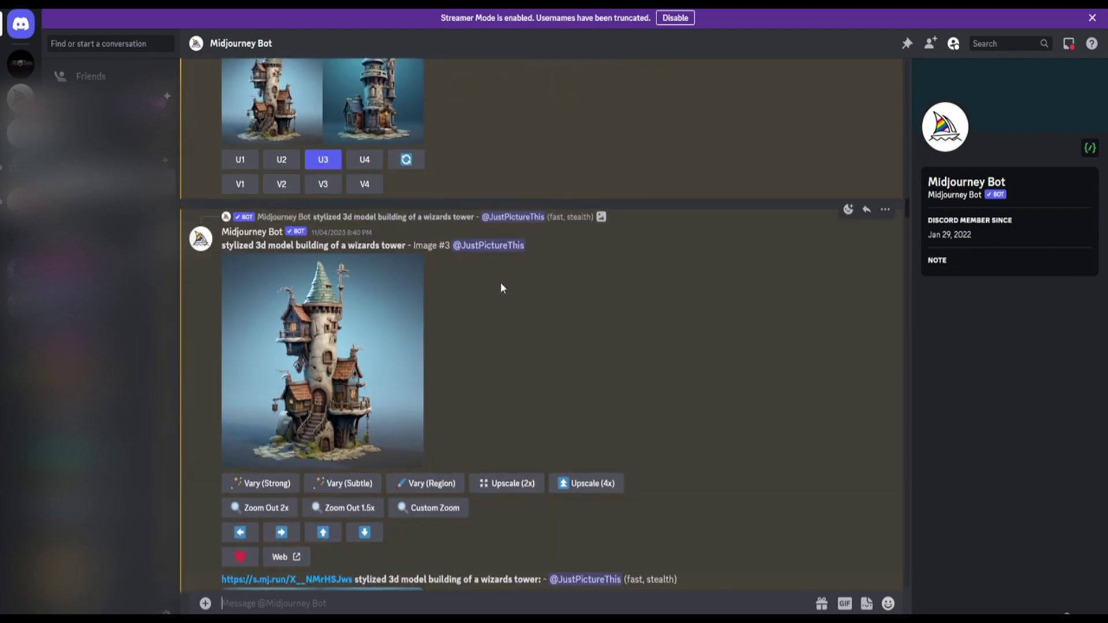
{"action": "scroll", "coordinate": [500, 282], "scroll_direction": "down", "scroll_amount": 3}
{"action": "left_click", "coordinate": [365, 178]}
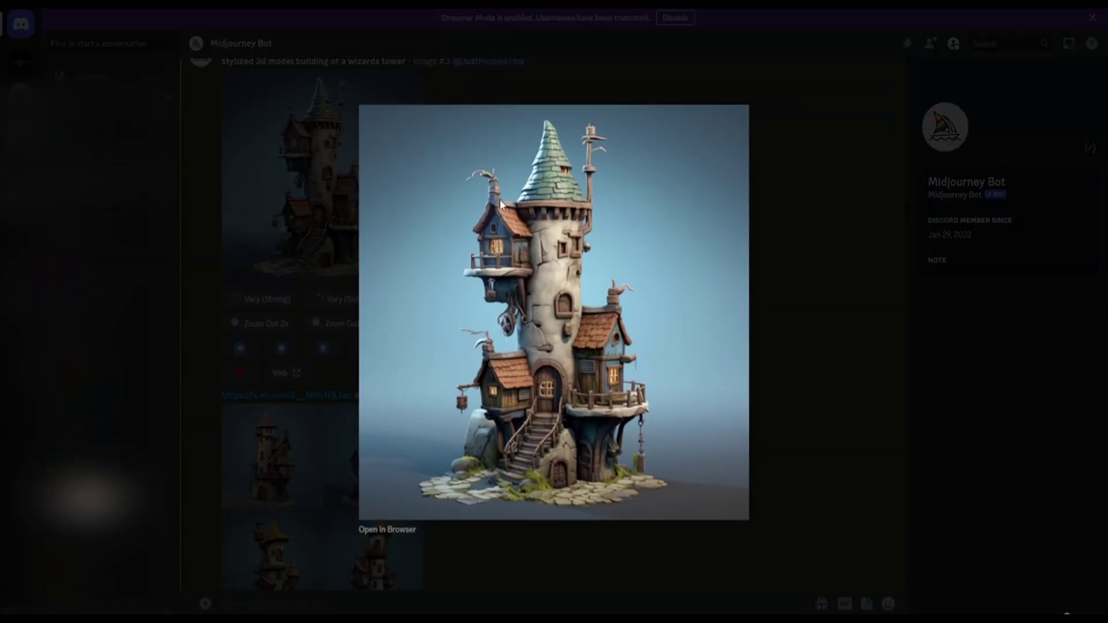
Step: Copy the enlarged green-roofed tower image and paste it into the PureRef board with the two orange-roofed towers
{"action": "right_click", "coordinate": [556, 268]}
{"action": "left_click", "coordinate": [623, 284]}
{"action": "key", "text": "alt+Tab"}
{"action": "right_click", "coordinate": [698, 396]}
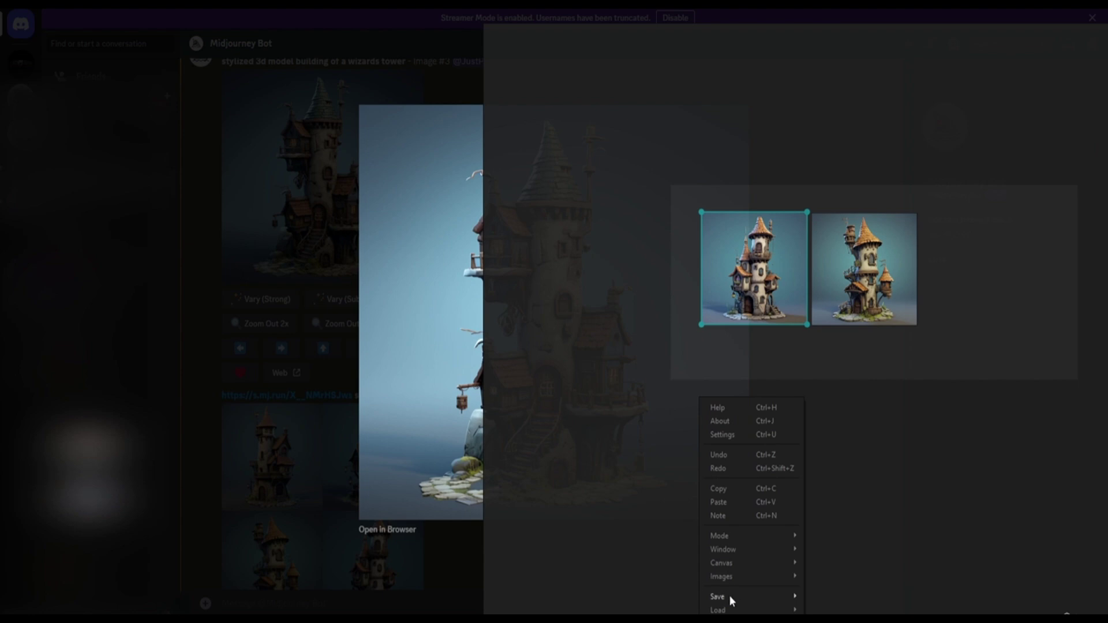
{"action": "left_click", "coordinate": [721, 504]}
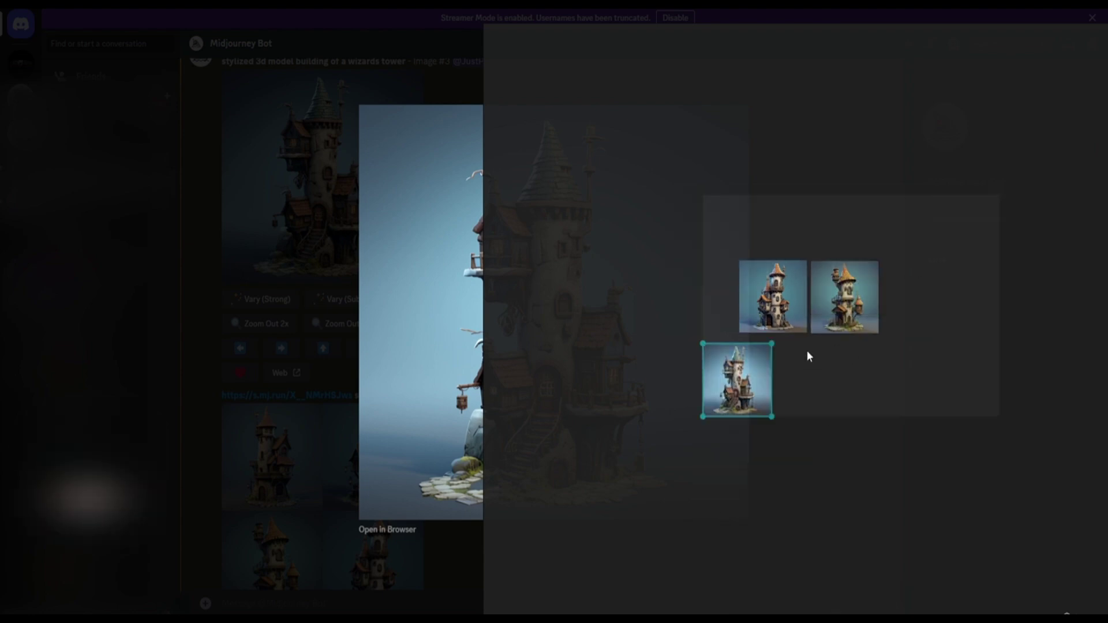
Step: Place the green-roofed tower beside the two orange-roofed towers and scale it up to about twice their size
{"action": "left_click_drag", "start_coordinate": [808, 355], "coordinate": [902, 242]}
{"action": "left_click_drag", "start_coordinate": [850, 307], "coordinate": [833, 347]}
{"action": "left_click", "coordinate": [923, 356]}
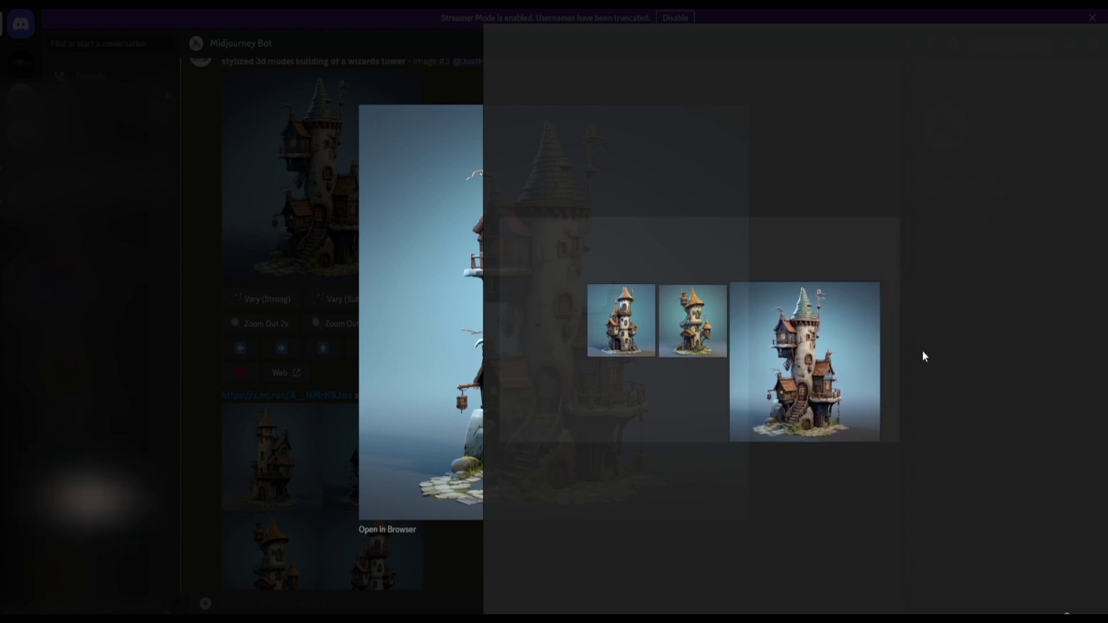
{"action": "scroll", "coordinate": [774, 361], "scroll_direction": "up", "scroll_amount": 4}
{"action": "scroll", "coordinate": [753, 358], "scroll_direction": "down", "scroll_amount": 1}
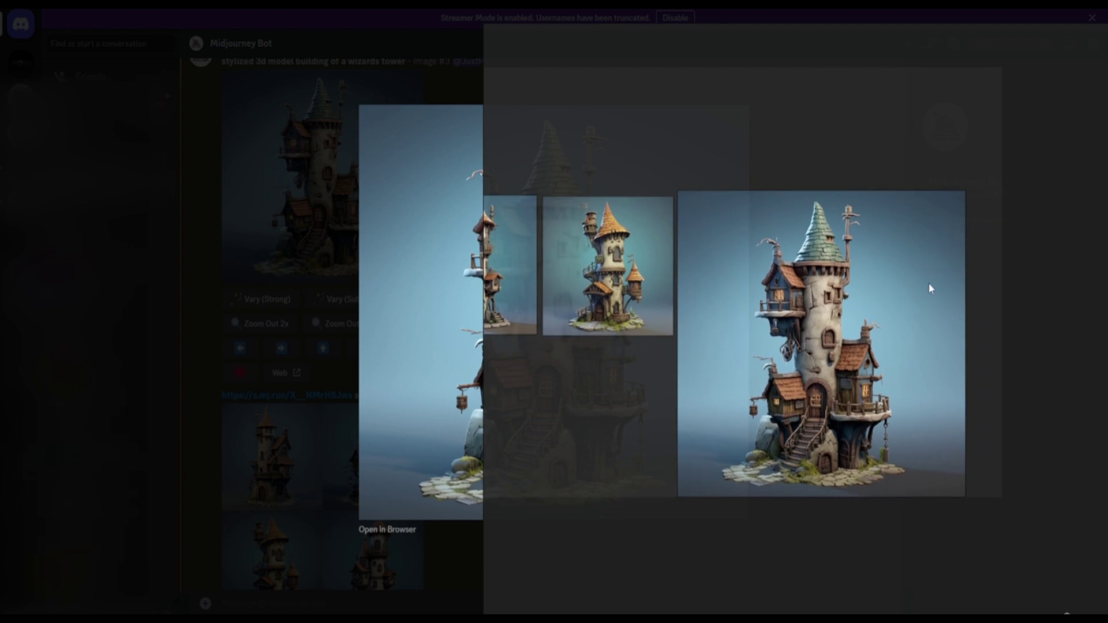
{"action": "middle_click_drag", "start_coordinate": [693, 340], "coordinate": [828, 354]}
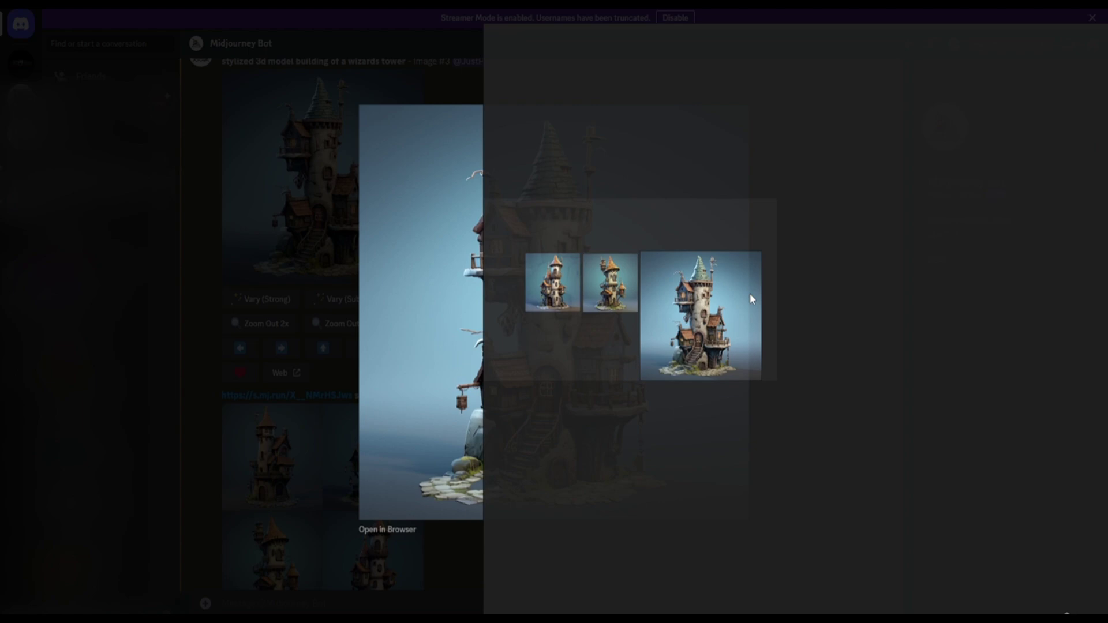
Step: Switch to the Pinterest "3d building" search results and examine the orange post-apocalyptic "3D Building" pin with its related pins
{"action": "key", "text": "F9"}
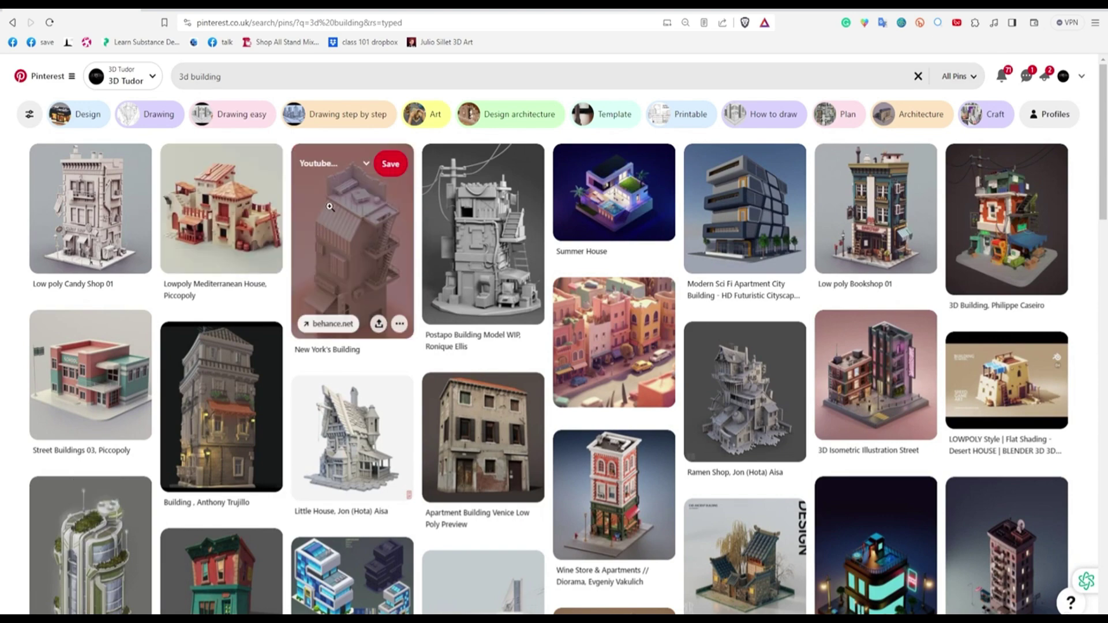
{"action": "scroll", "coordinate": [271, 110], "scroll_direction": "down", "scroll_amount": 2}
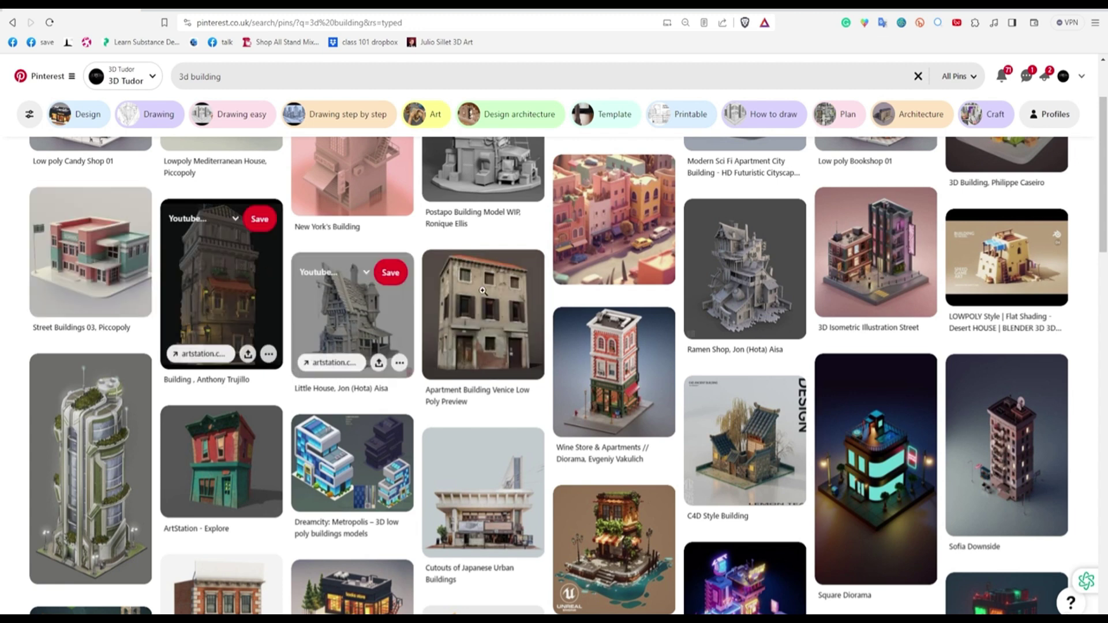
{"action": "scroll", "coordinate": [264, 253], "scroll_direction": "up", "scroll_amount": 2}
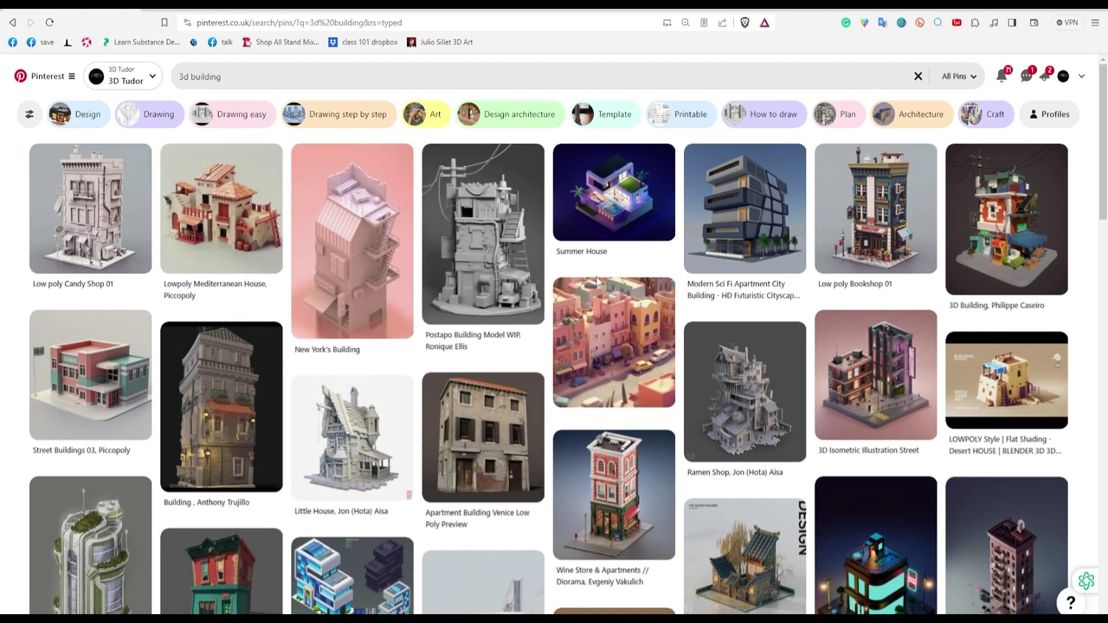
{"action": "left_click", "coordinate": [1028, 238]}
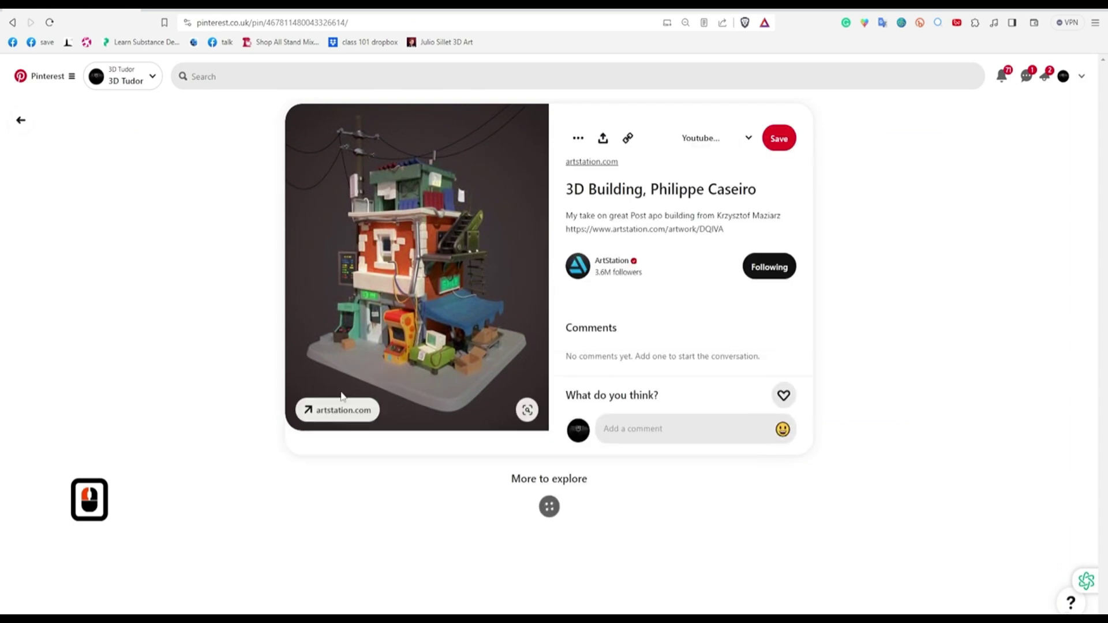
{"action": "scroll", "coordinate": [439, 293], "scroll_direction": "down", "scroll_amount": 3}
{"action": "scroll", "coordinate": [442, 294], "scroll_direction": "down", "scroll_amount": 2}
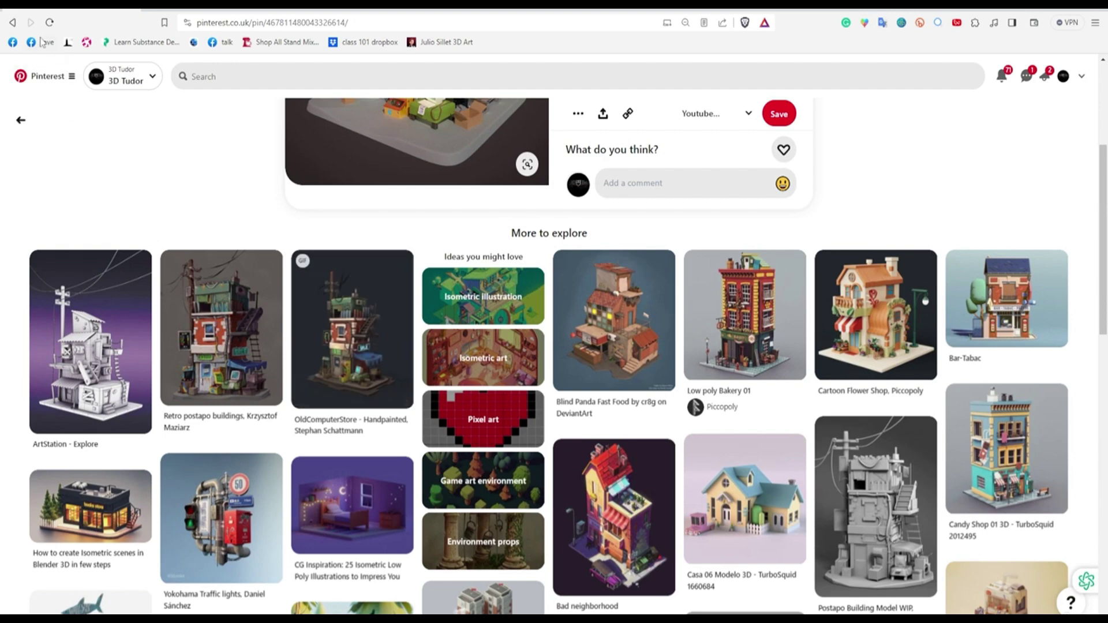
{"action": "left_click", "coordinate": [12, 22]}
{"action": "scroll", "coordinate": [477, 218], "scroll_direction": "down", "scroll_amount": 2}
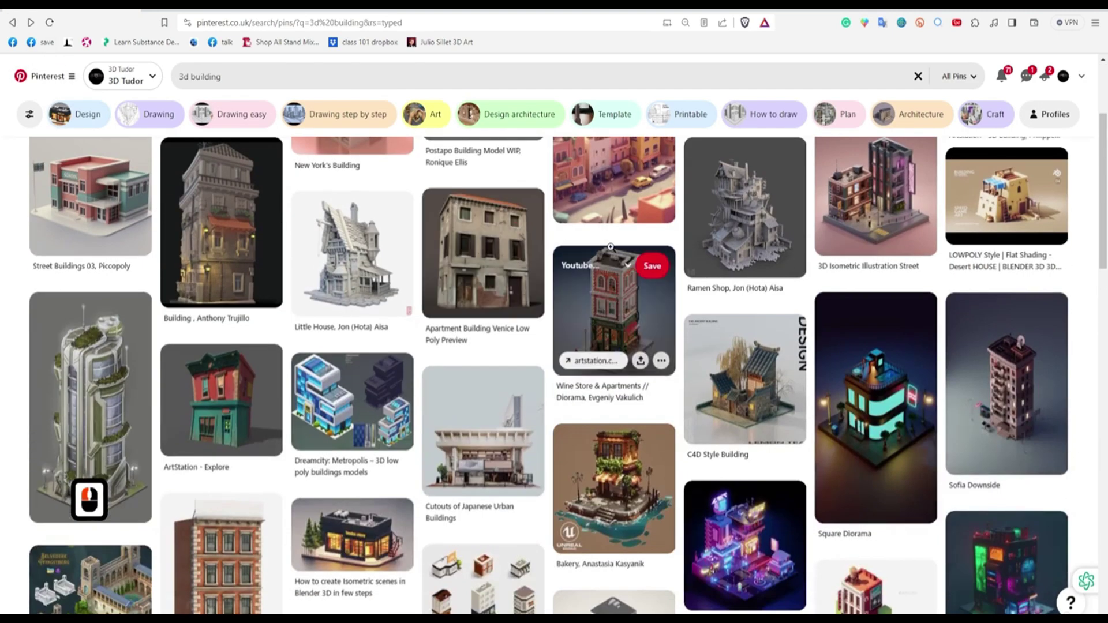
Step: View the "Square Diorama" pin and the "Modeling Building, Ventilation ducts and emergency stairways" pin from the search results
{"action": "left_click", "coordinate": [853, 361]}
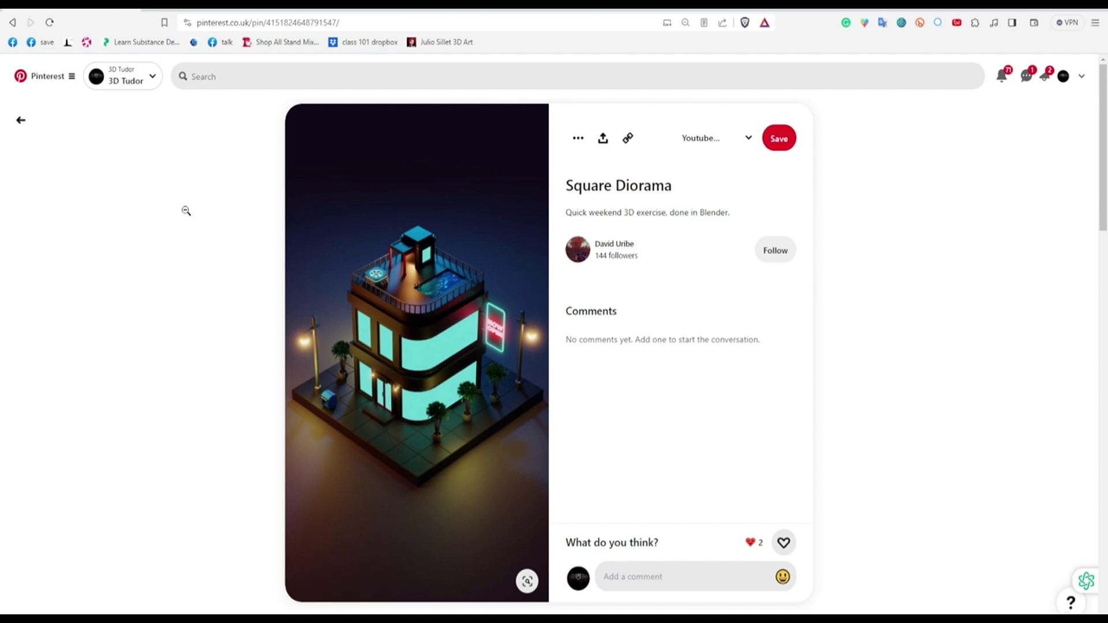
{"action": "left_click", "coordinate": [12, 22]}
{"action": "scroll", "coordinate": [685, 334], "scroll_direction": "down", "scroll_amount": 2}
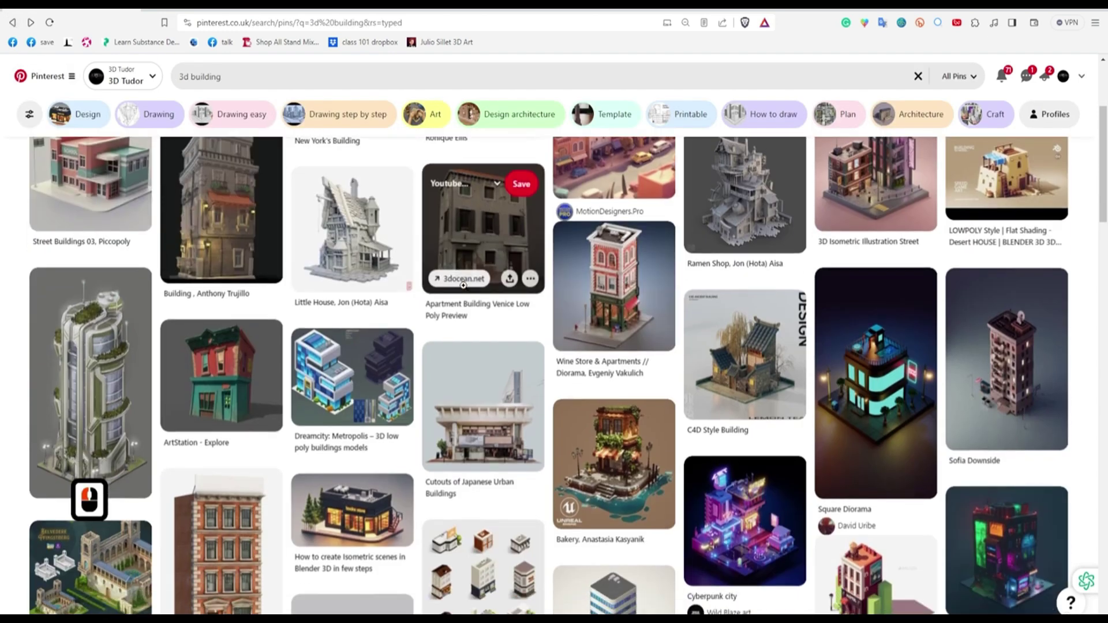
{"action": "scroll", "coordinate": [684, 335], "scroll_direction": "down", "scroll_amount": 1}
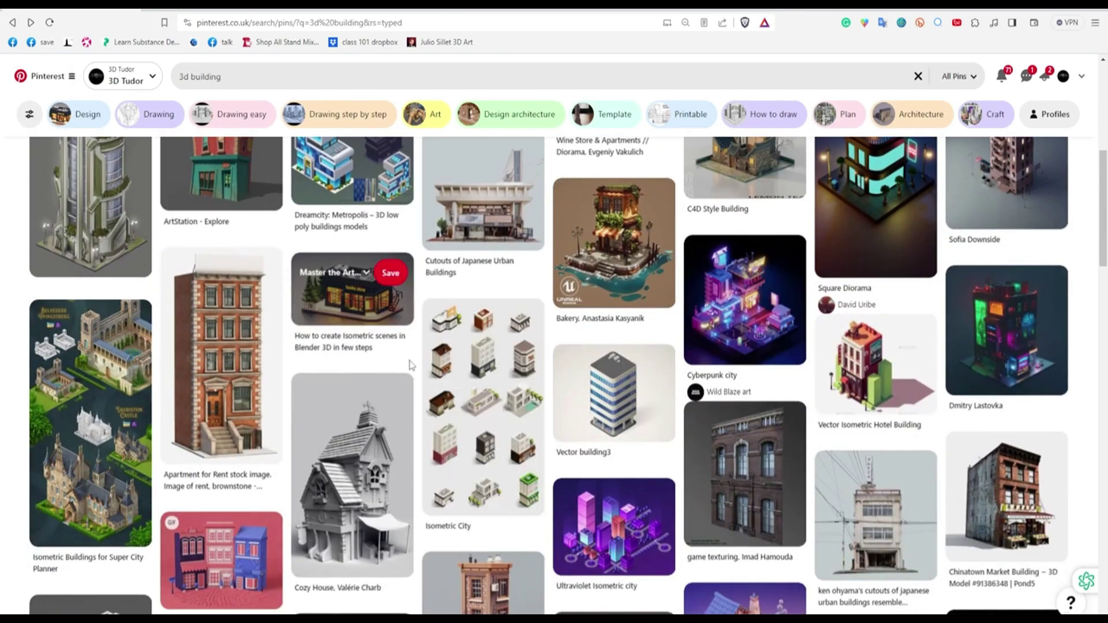
{"action": "scroll", "coordinate": [608, 284], "scroll_direction": "down", "scroll_amount": 4}
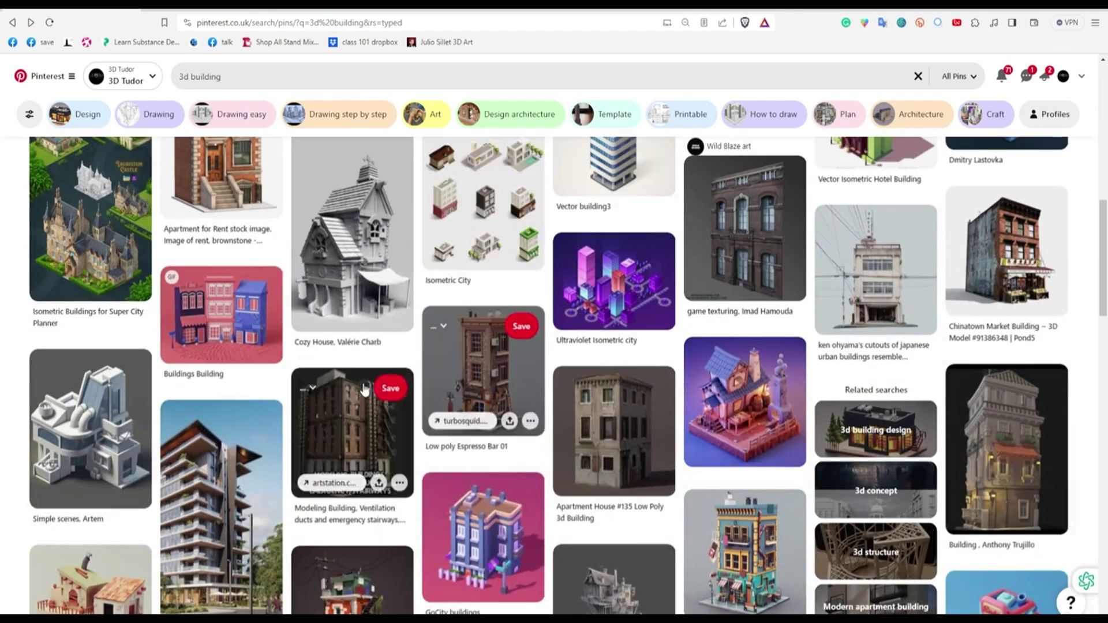
{"action": "left_click", "coordinate": [366, 387]}
{"action": "left_click", "coordinate": [358, 427]}
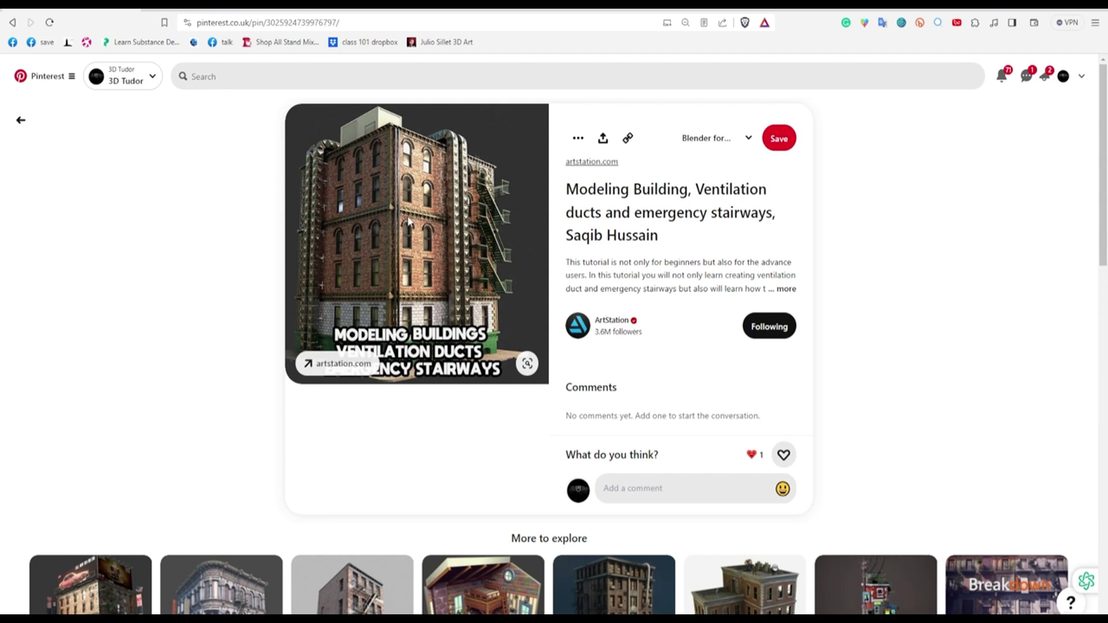
{"action": "key", "text": "alt+Left"}
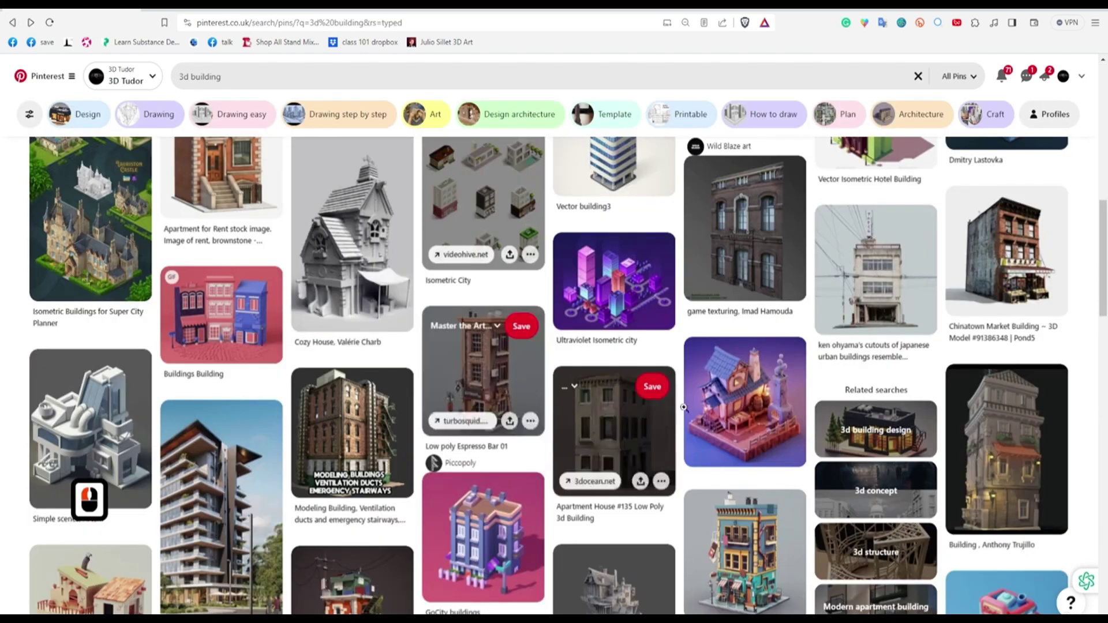
Step: Browse further through the 3d building results for reference ideas and view the "Mega Cyberpunk Building Covered With Advertisements" pin
{"action": "scroll", "coordinate": [571, 396], "scroll_direction": "down", "scroll_amount": 3}
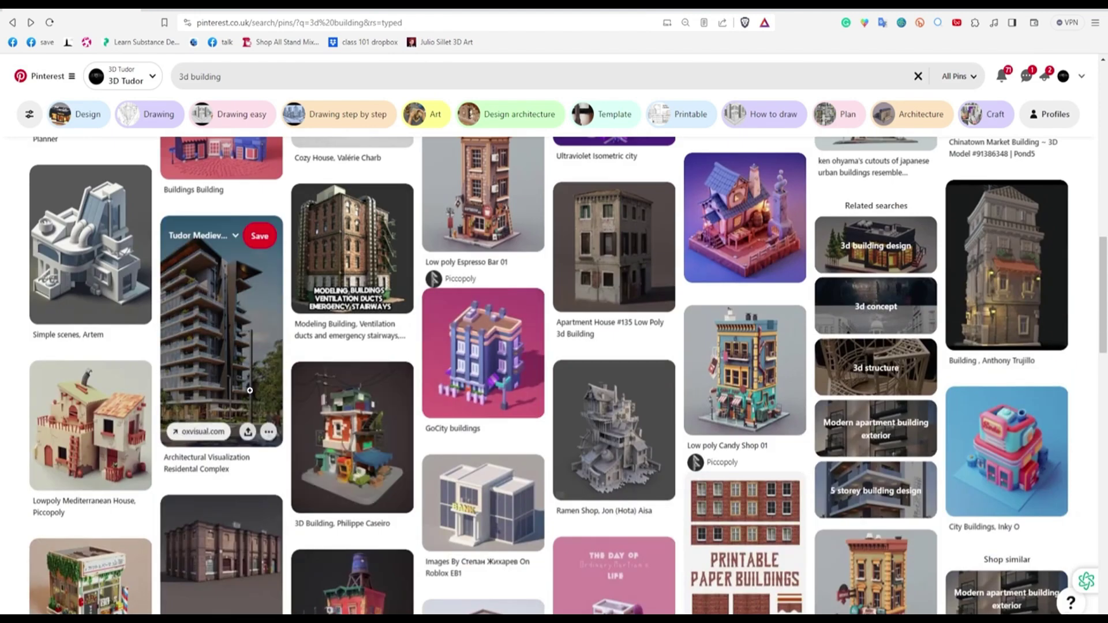
{"action": "scroll", "coordinate": [692, 324], "scroll_direction": "down", "scroll_amount": 4}
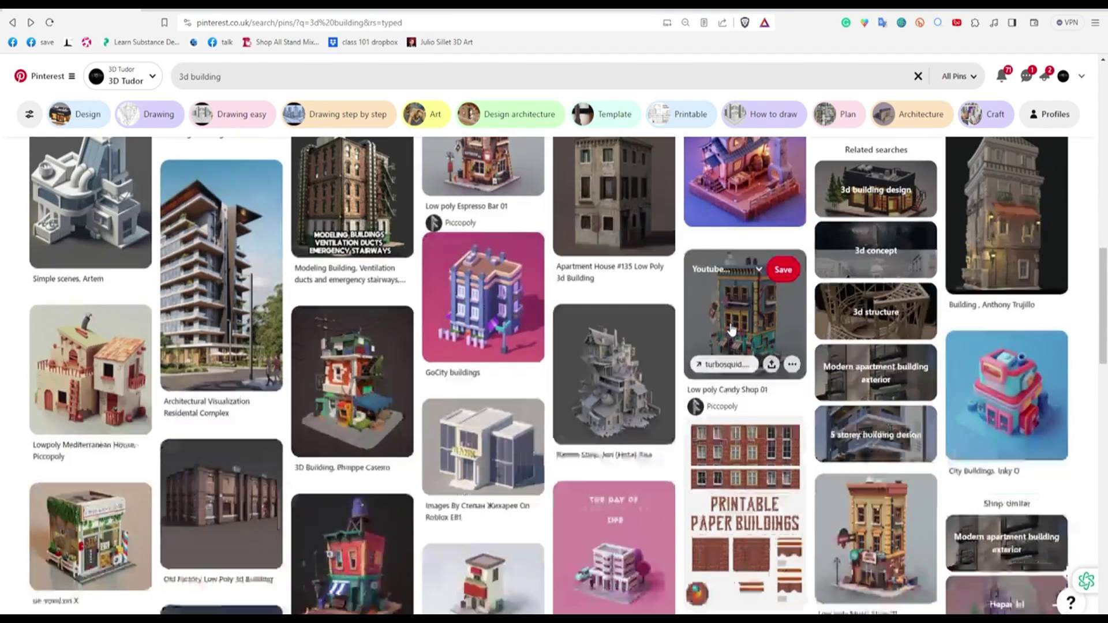
{"action": "scroll", "coordinate": [664, 323], "scroll_direction": "down", "scroll_amount": 4}
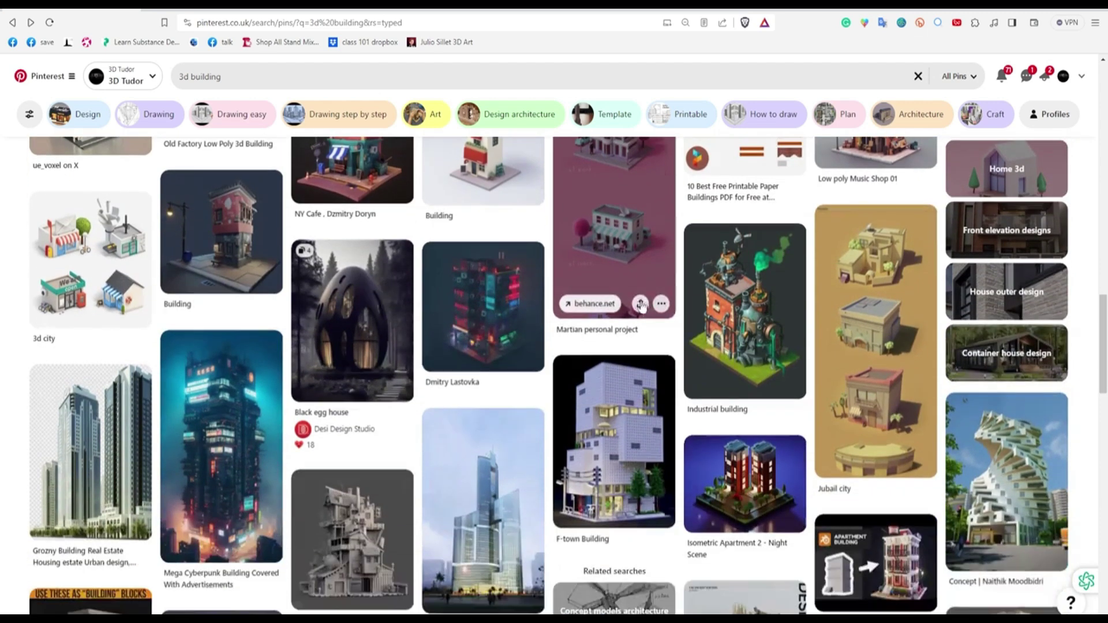
{"action": "scroll", "coordinate": [254, 358], "scroll_direction": "down", "scroll_amount": 2}
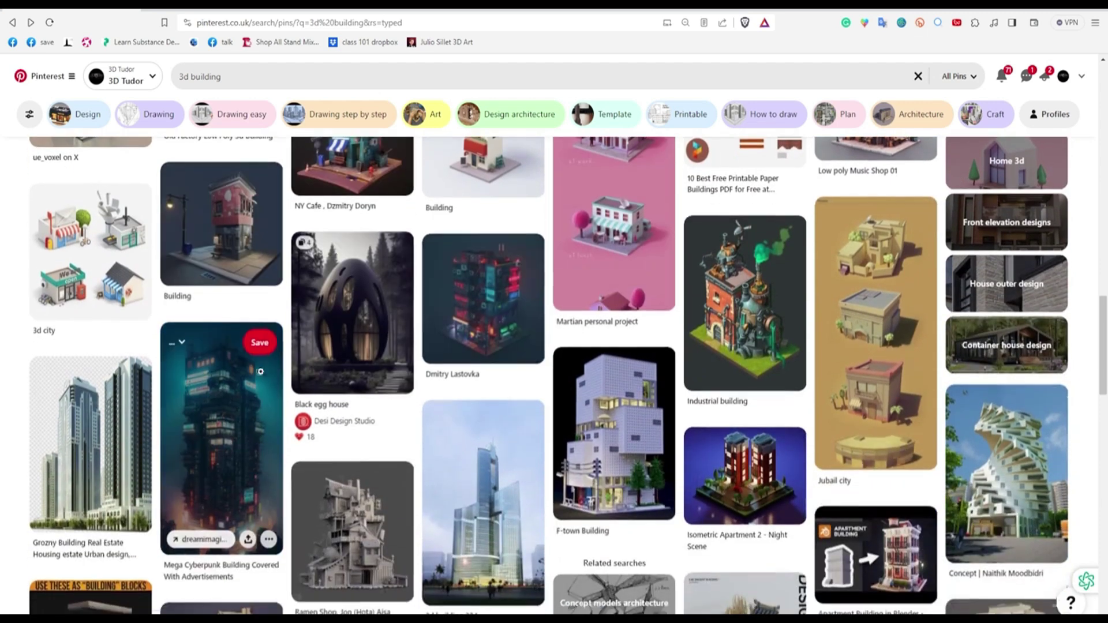
{"action": "scroll", "coordinate": [635, 346], "scroll_direction": "up", "scroll_amount": 2}
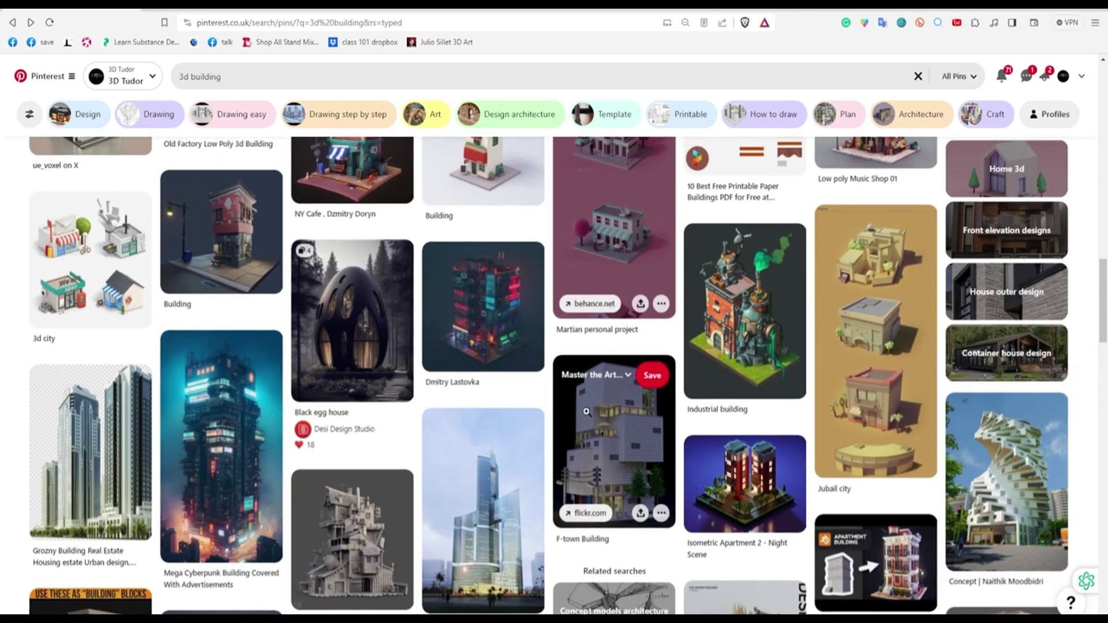
{"action": "scroll", "coordinate": [701, 345], "scroll_direction": "down", "scroll_amount": 1}
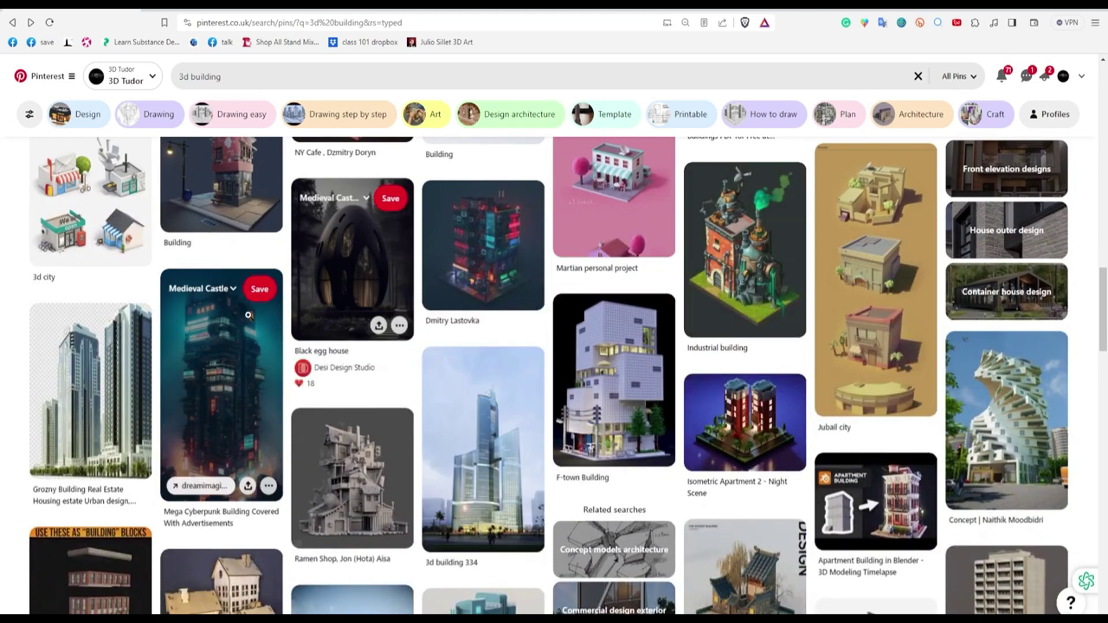
{"action": "left_click", "coordinate": [254, 397]}
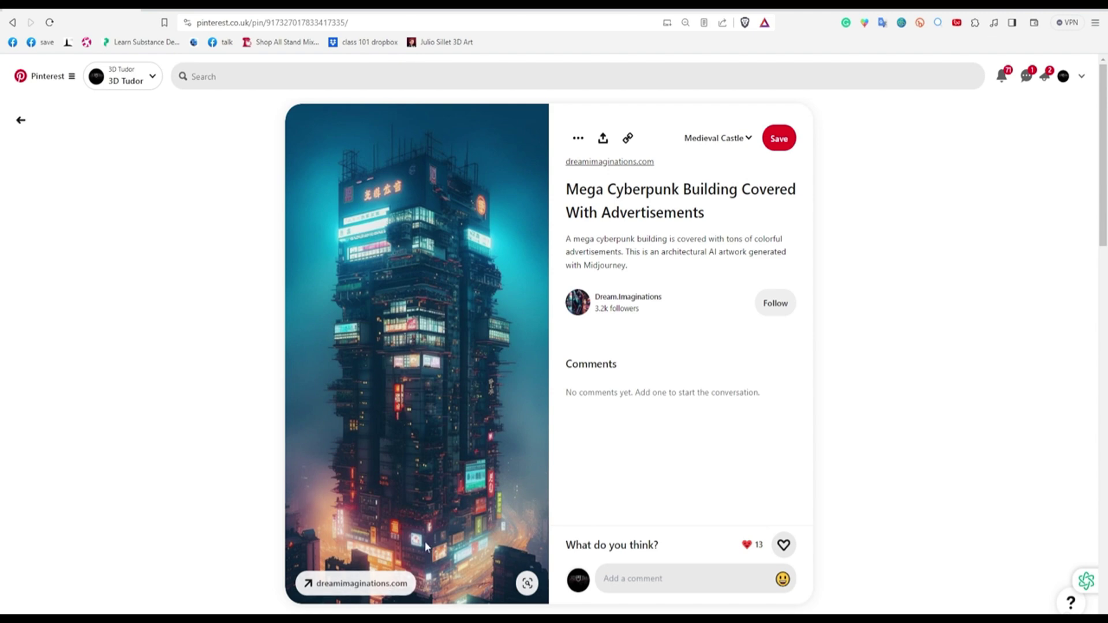
{"action": "left_click", "coordinate": [13, 23]}
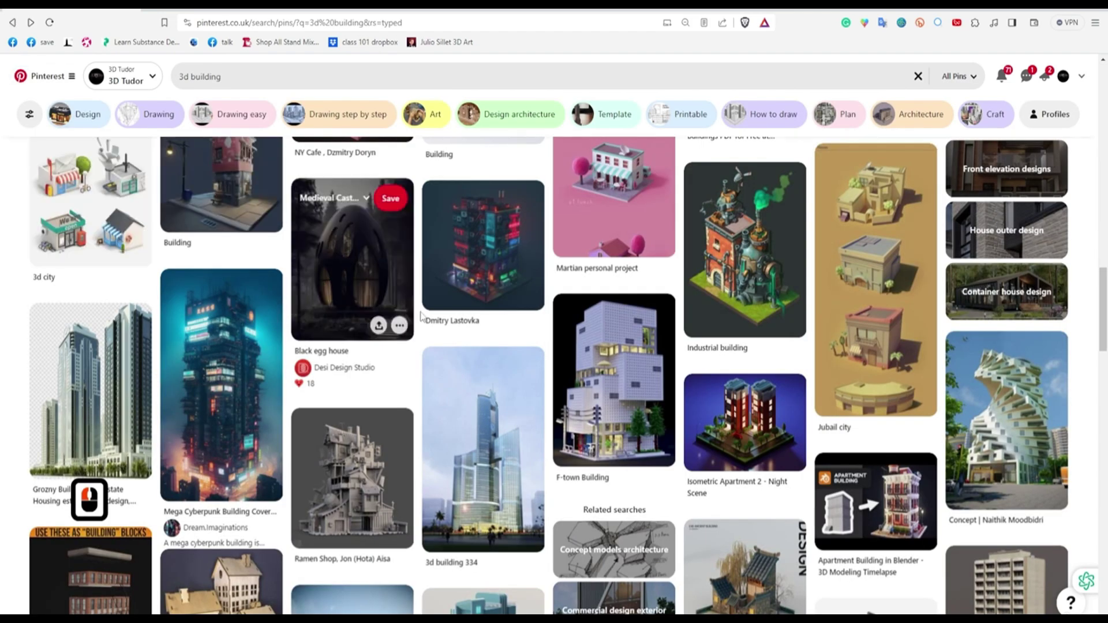
{"action": "scroll", "coordinate": [452, 319], "scroll_direction": "down", "scroll_amount": 10}
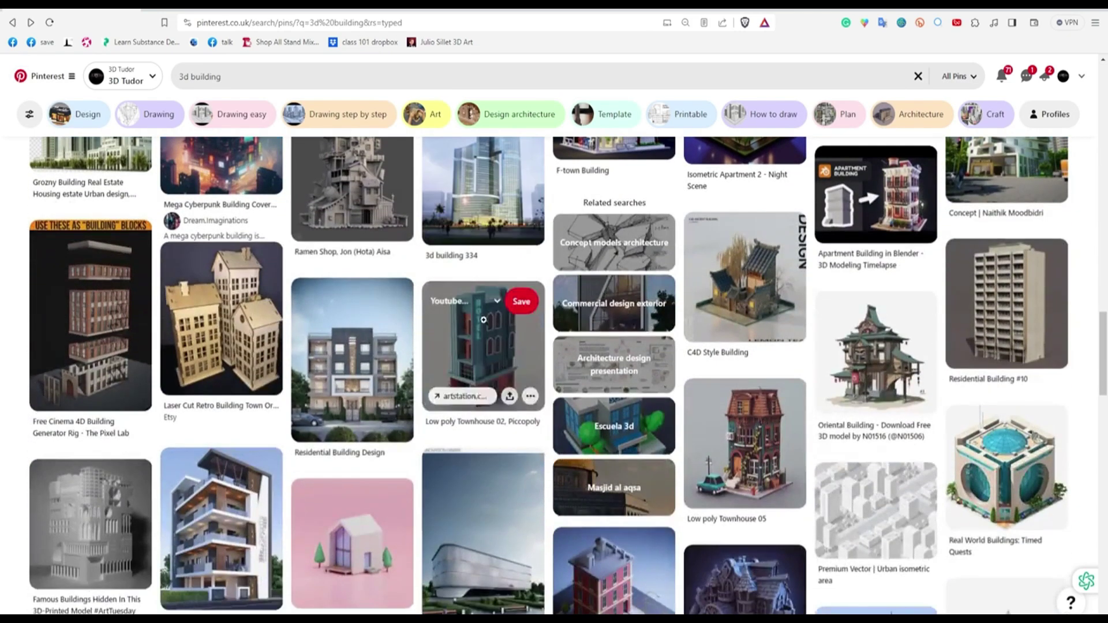
{"action": "scroll", "coordinate": [631, 317], "scroll_direction": "down", "scroll_amount": 1}
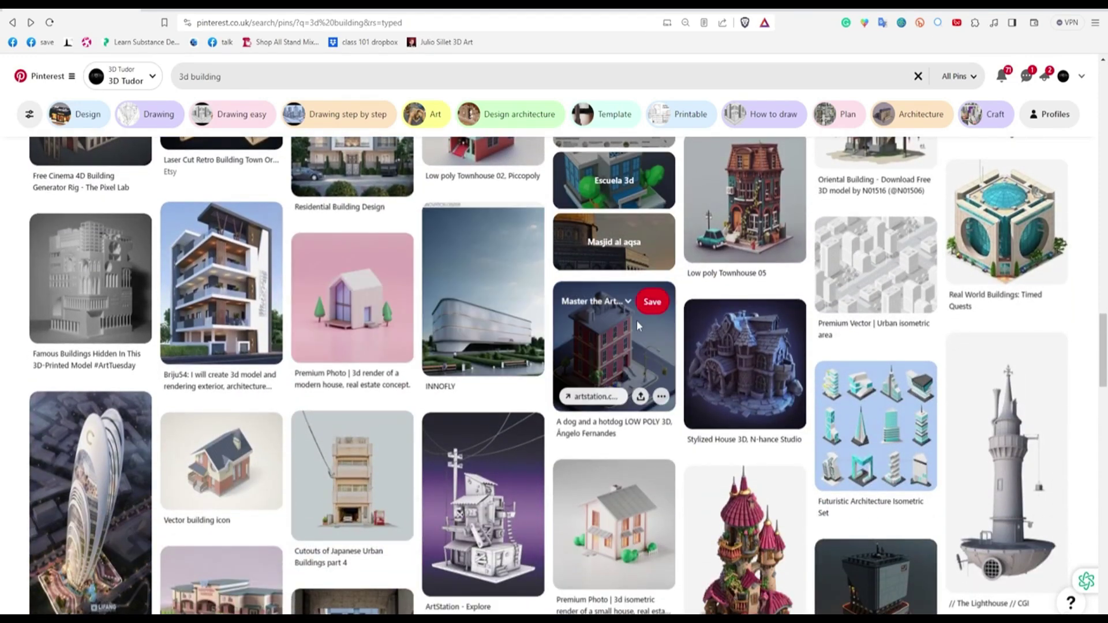
{"action": "key", "text": "F9"}
{"action": "key", "text": "F9"}
{"action": "key", "text": "F9"}
{"action": "key", "text": "F9"}
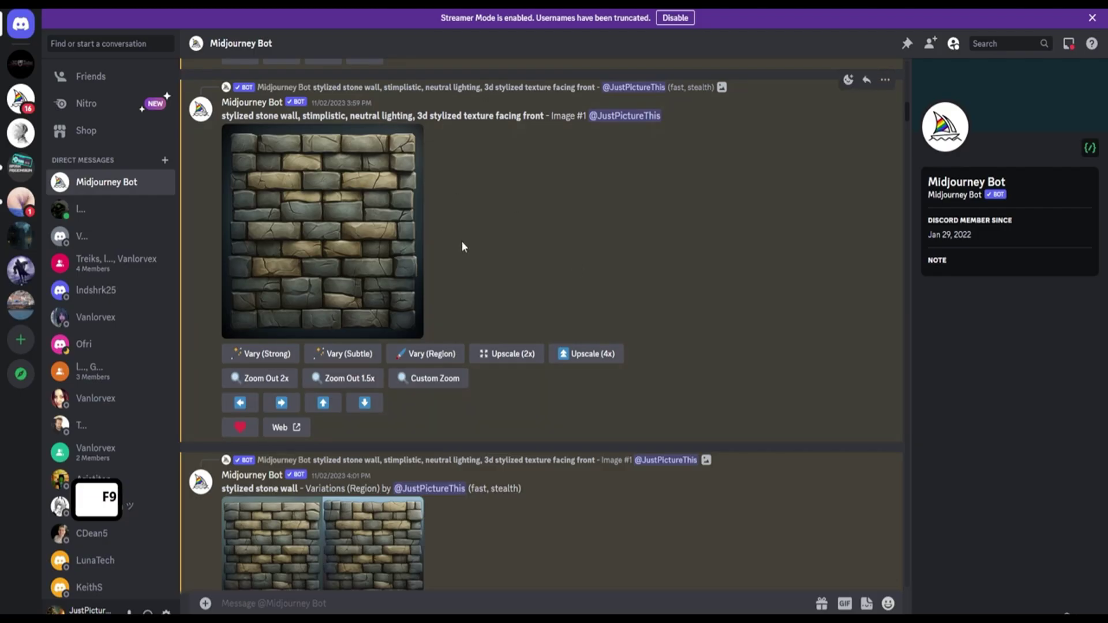